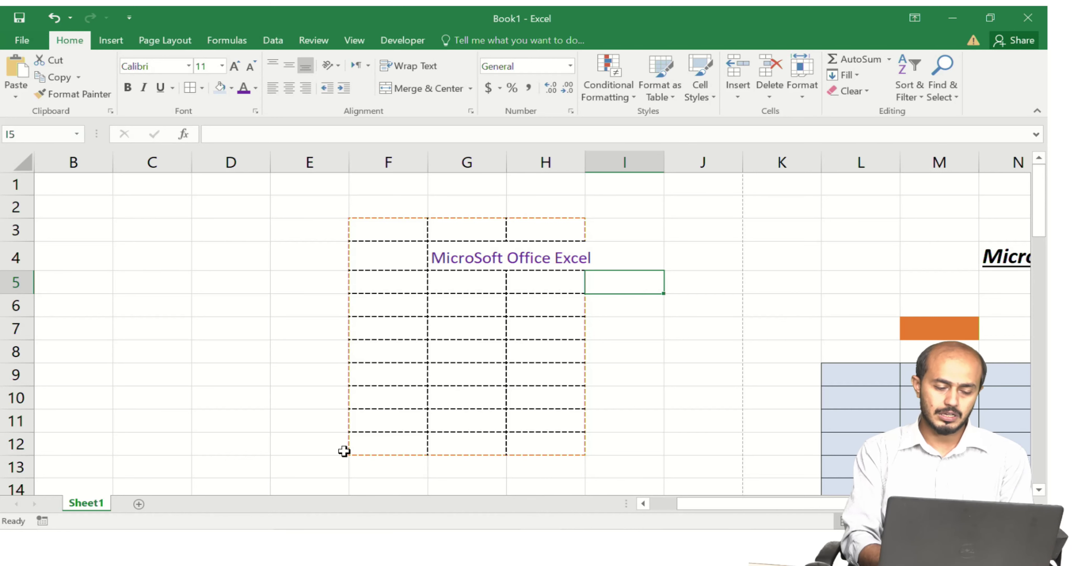
- Switch to Google Chrome and search Google Images for "excel quotation form"
{"action": "left_click", "coordinate": [175, 541]}
{"action": "type", "text": "GOO"}
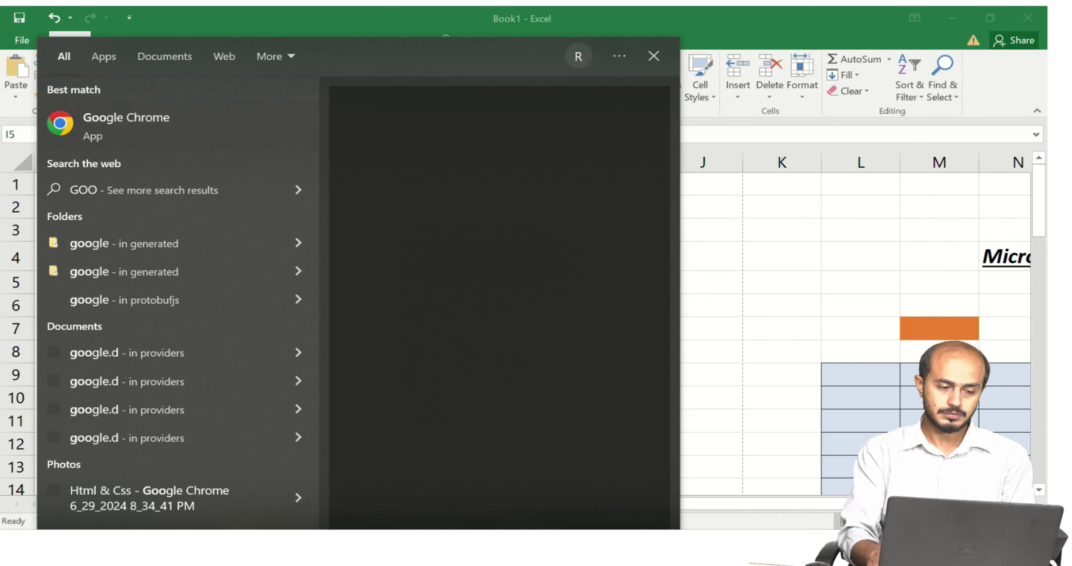
{"action": "key", "text": "Return"}
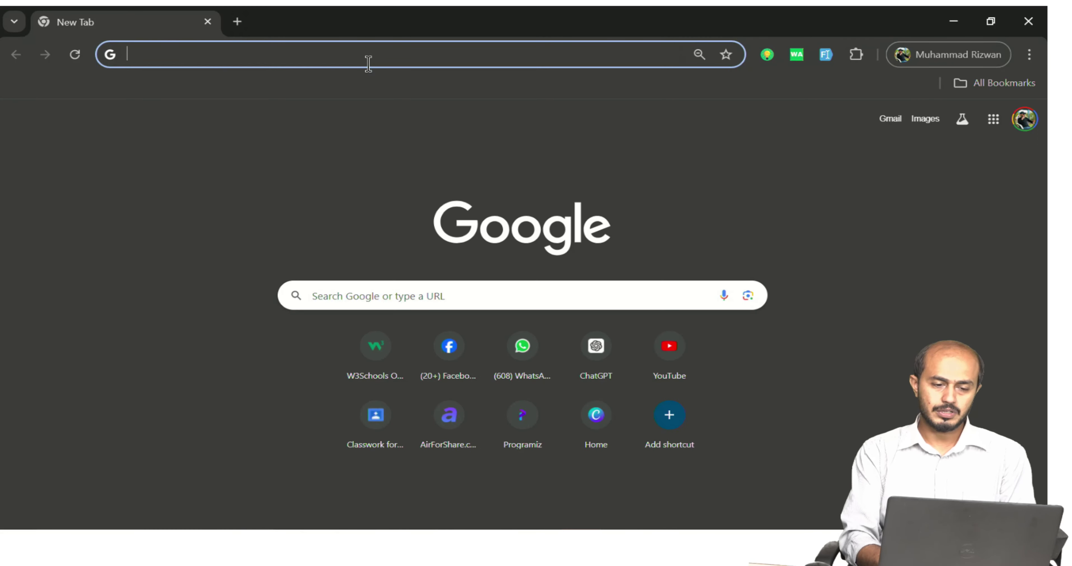
{"action": "left_click", "coordinate": [377, 54]}
{"action": "type", "text": "e"}
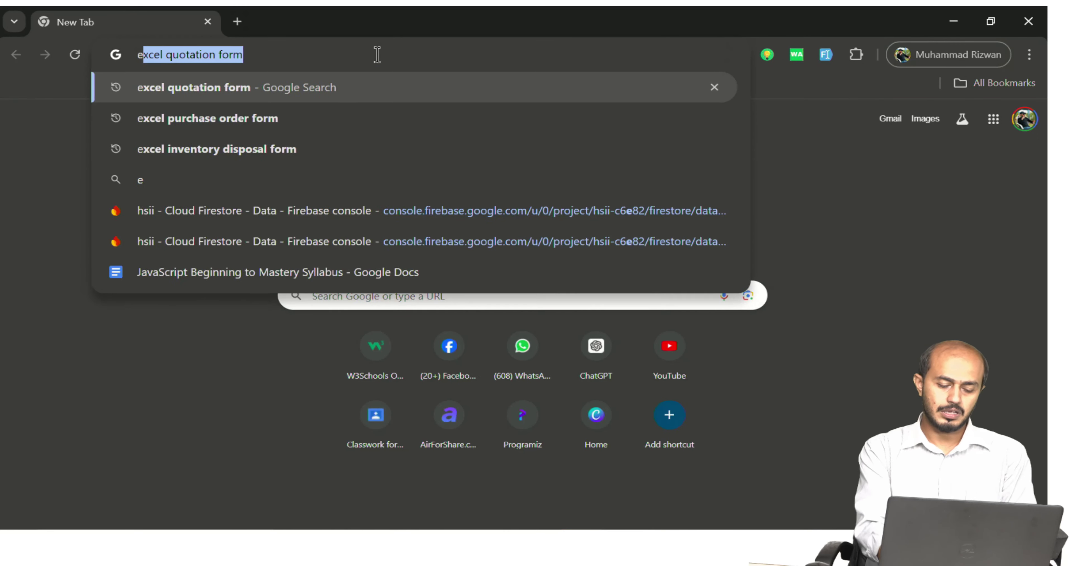
{"action": "type", "text": "xce"}
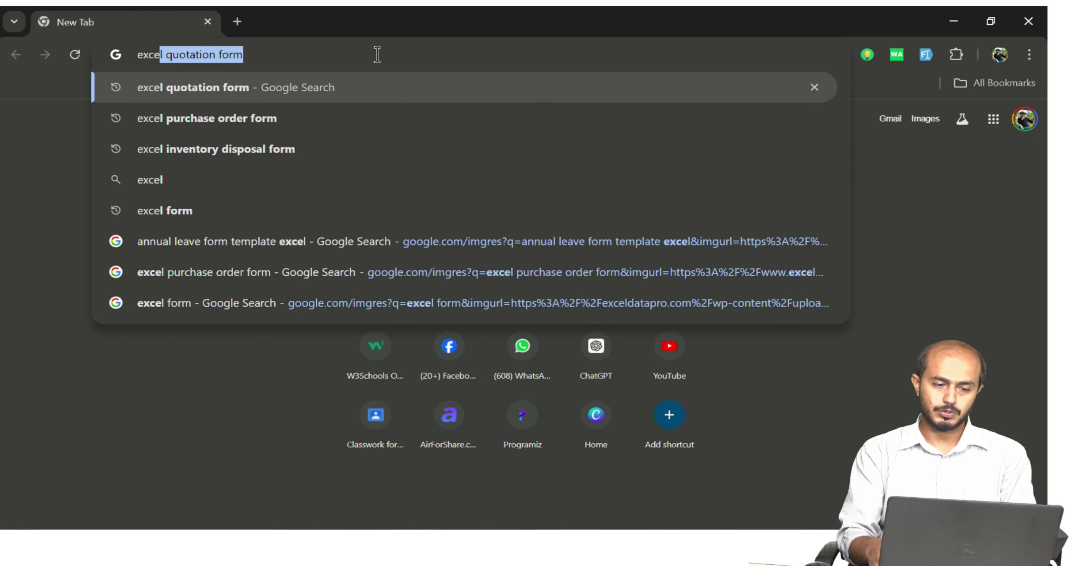
{"action": "key", "text": "Return"}
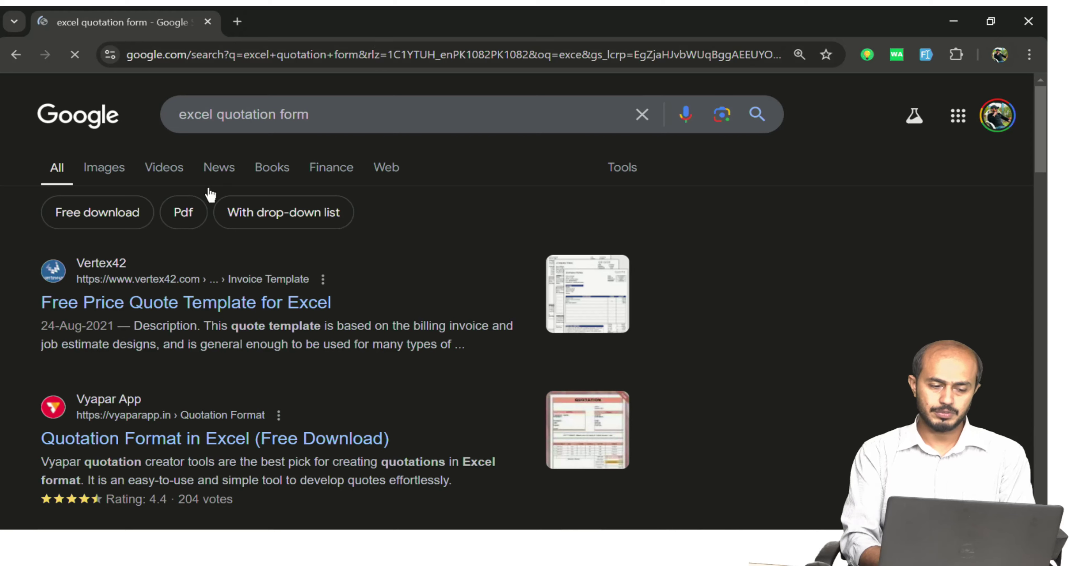
{"action": "left_click", "coordinate": [119, 166]}
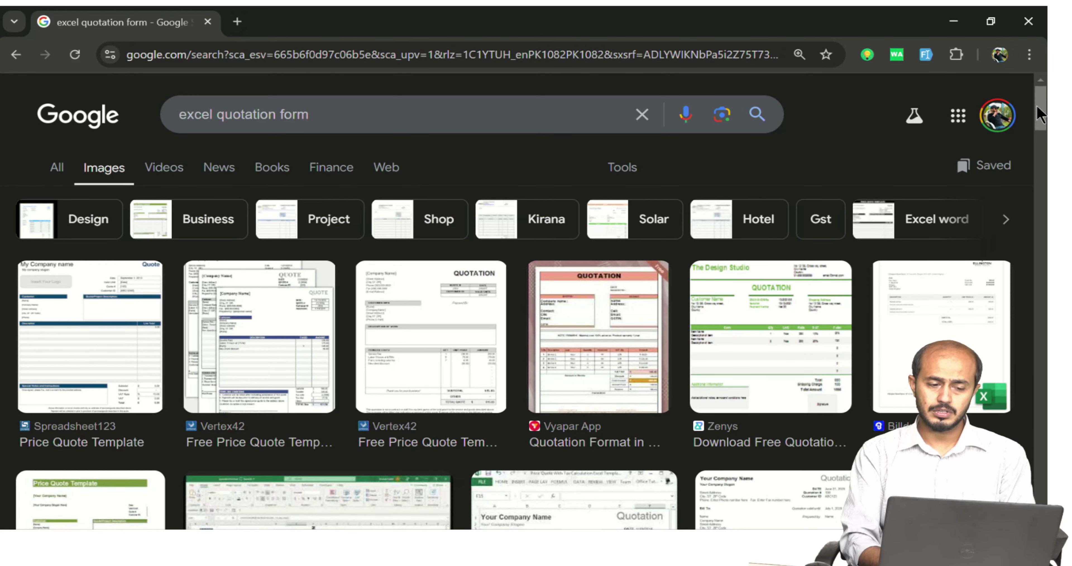
- Browse the quotation form images and open the Spreadsheet123 Price Quote Template result in a separate tab
{"action": "mouse_move", "coordinate": [1037, 105]}
{"action": "left_mouse_down"}
{"action": "mouse_move", "coordinate": [1045, 328]}
{"action": "mouse_move", "coordinate": [1045, 231]}
{"action": "mouse_move", "coordinate": [1022, 100]}
{"action": "left_mouse_up"}
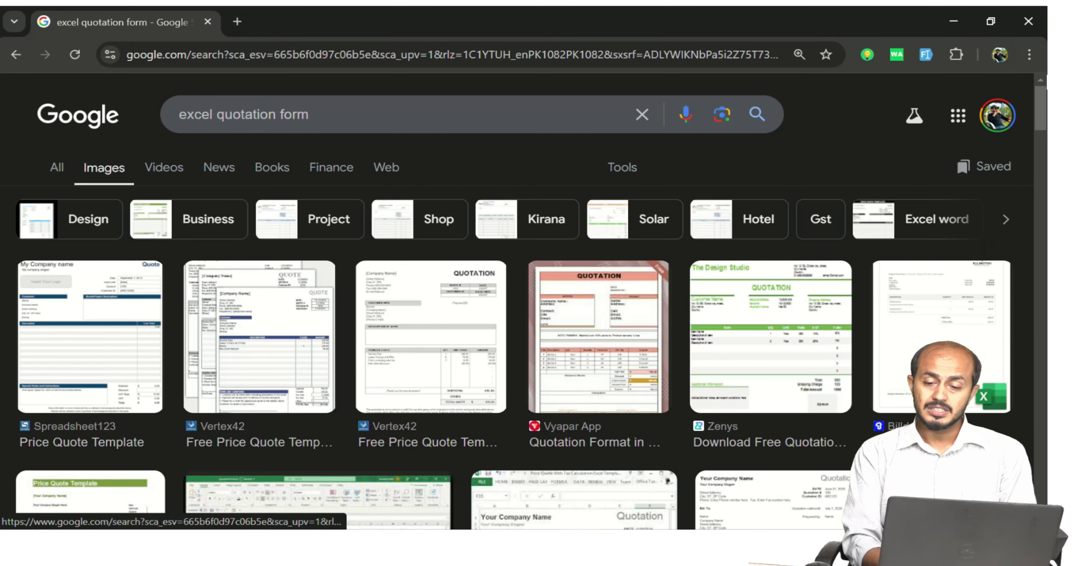
{"action": "scroll", "coordinate": [591, 181], "scroll_direction": "down", "scroll_amount": 10}
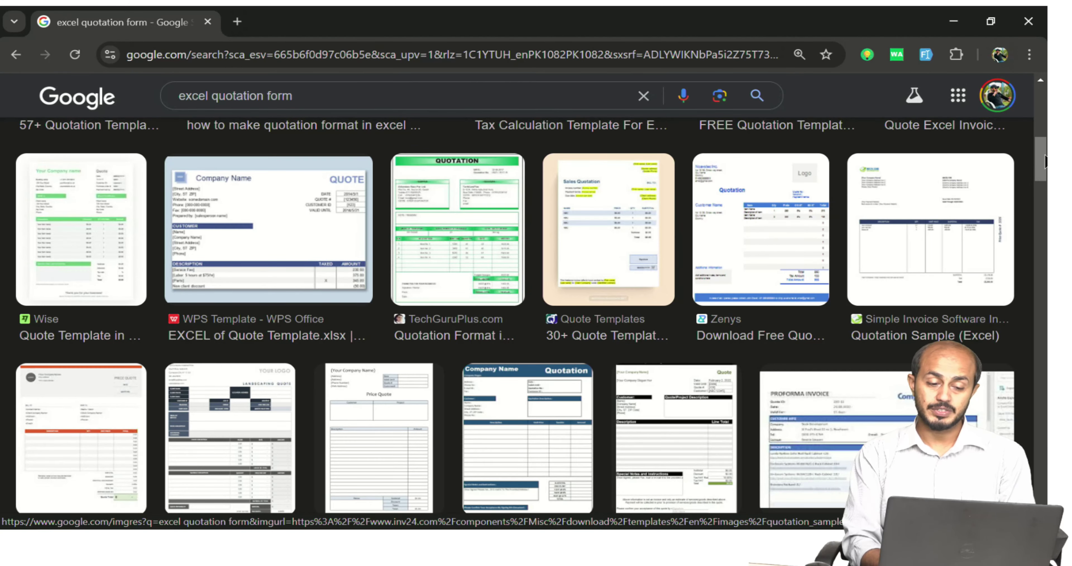
{"action": "left_click_drag", "start_coordinate": [1045, 161], "coordinate": [1045, 109]}
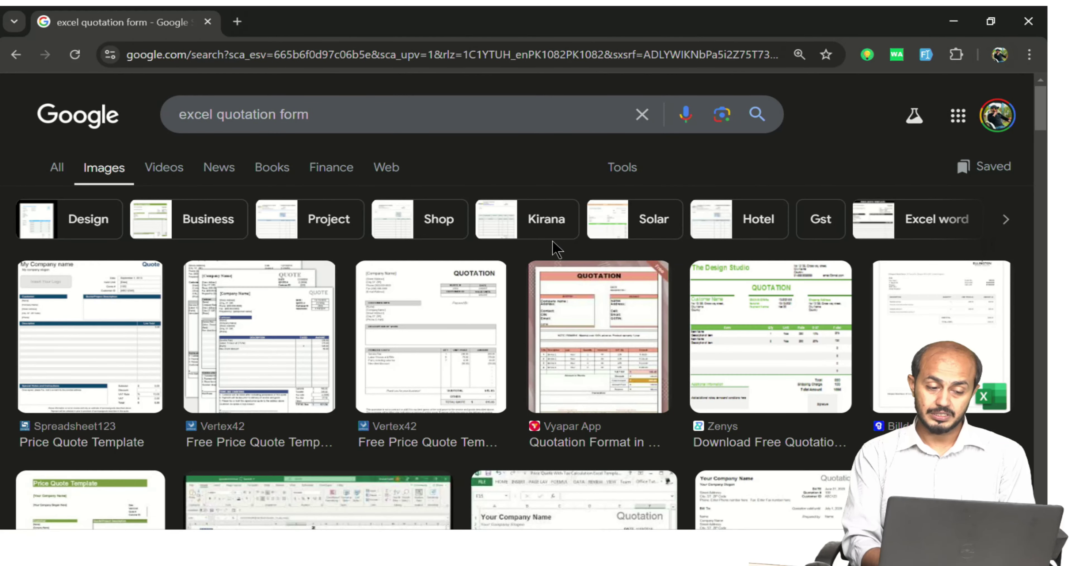
{"action": "middle_click", "coordinate": [105, 334]}
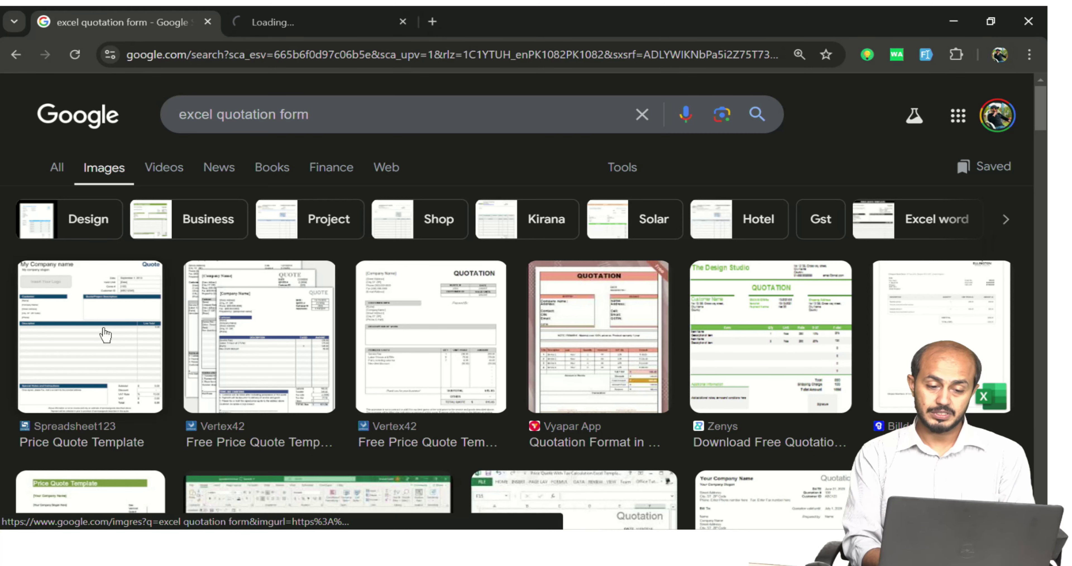
- Search Google Images for "excel purchase order form" in a new tab
{"action": "left_click", "coordinate": [432, 22]}
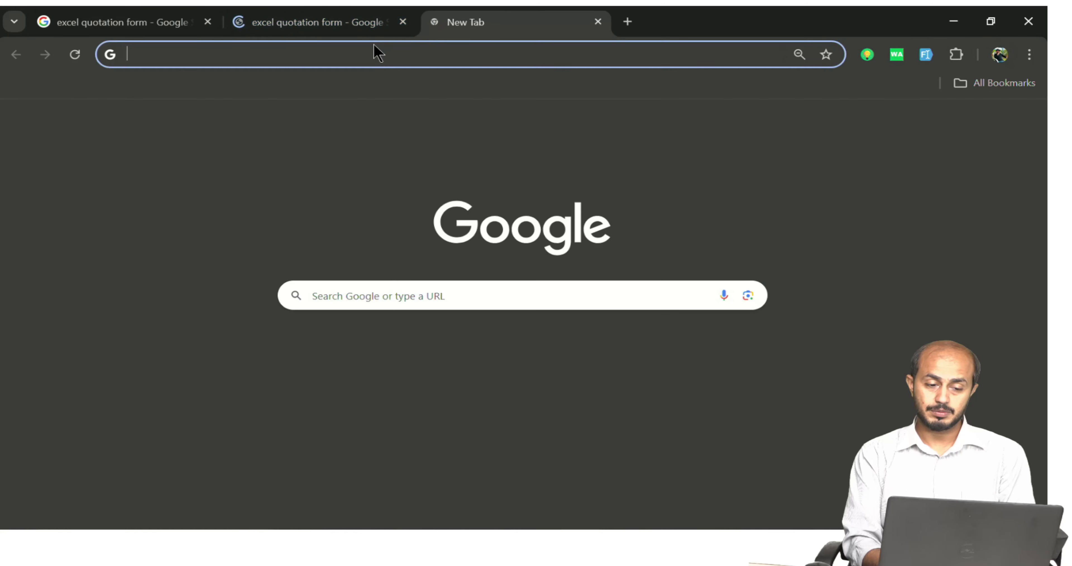
{"action": "left_click", "coordinate": [366, 49]}
{"action": "type", "text": "excel quotation form"}
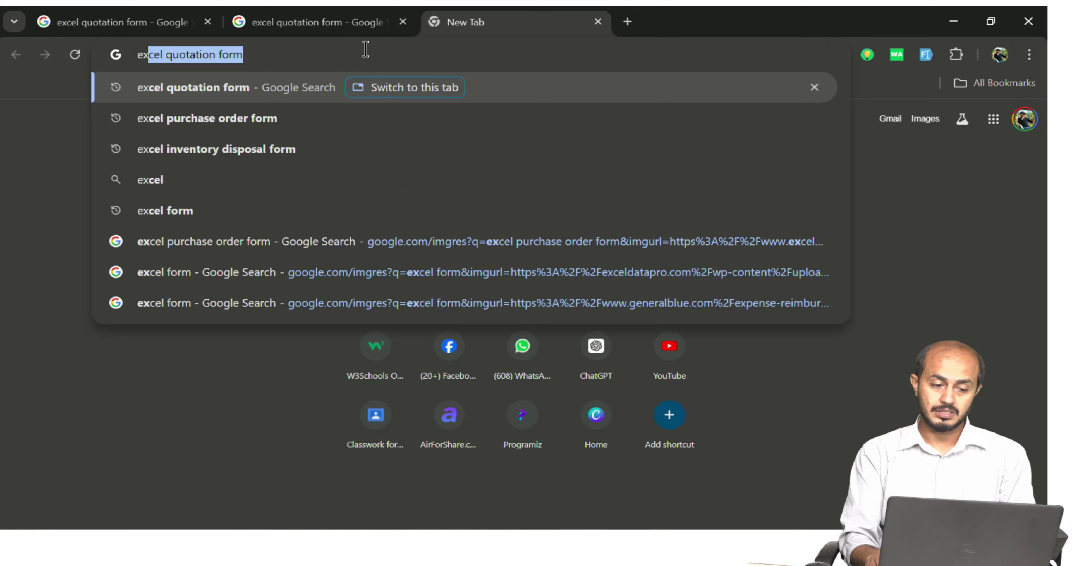
{"action": "key", "text": "Down"}
{"action": "key", "text": "Return"}
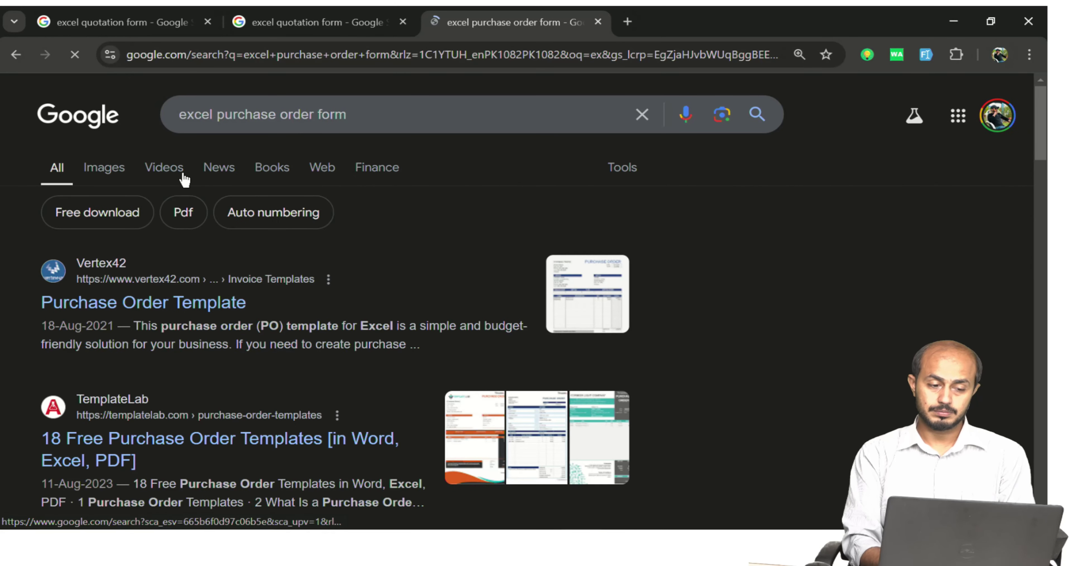
{"action": "left_click", "coordinate": [111, 172]}
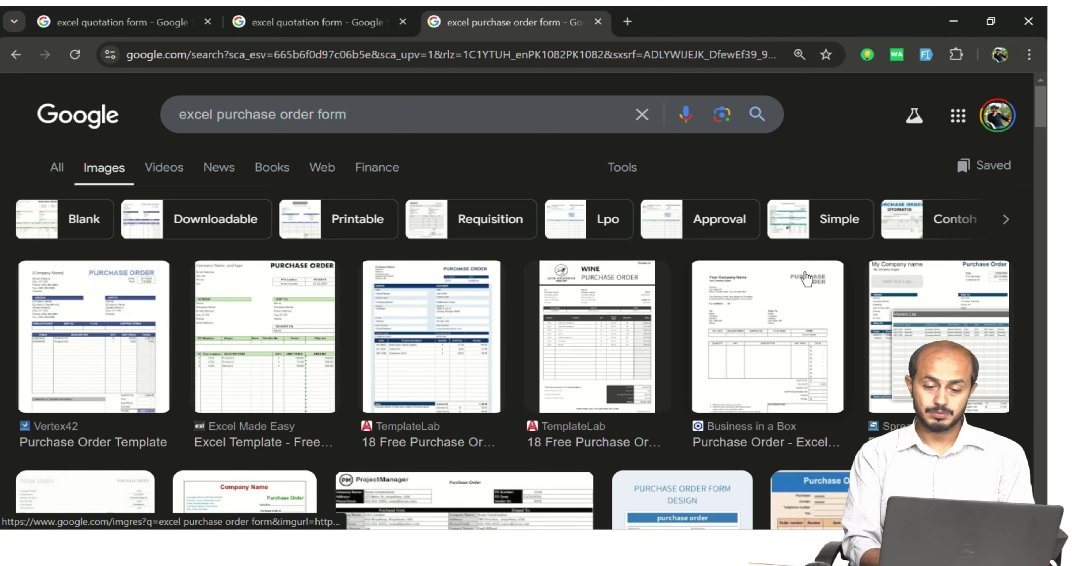
- Browse the purchase order images and open the CaptainBiz purchase order result in a separate tab
{"action": "left_click", "coordinate": [1038, 149]}
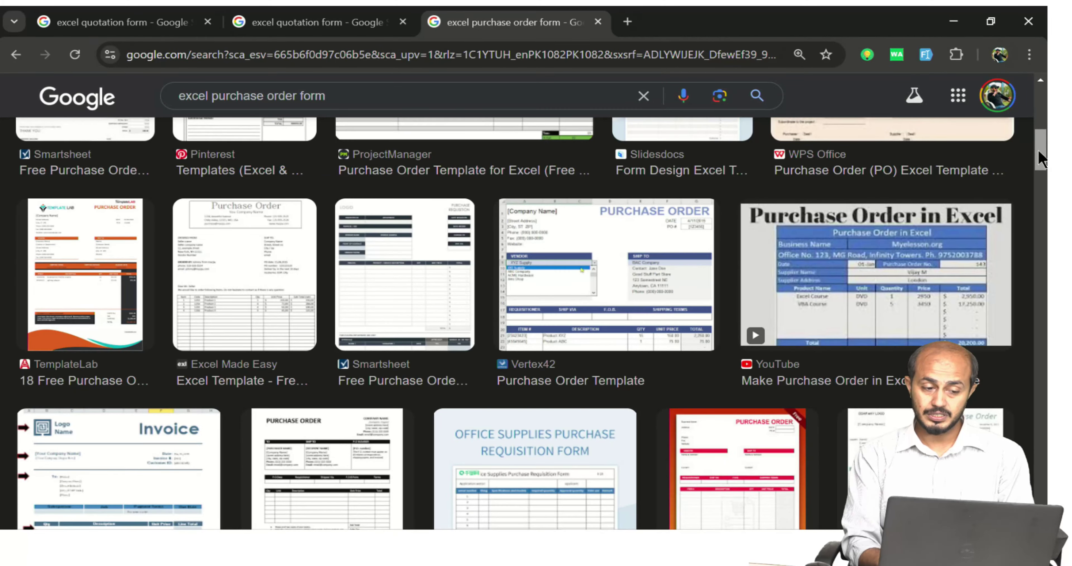
{"action": "left_click_drag", "start_coordinate": [1037, 149], "coordinate": [1037, 155]}
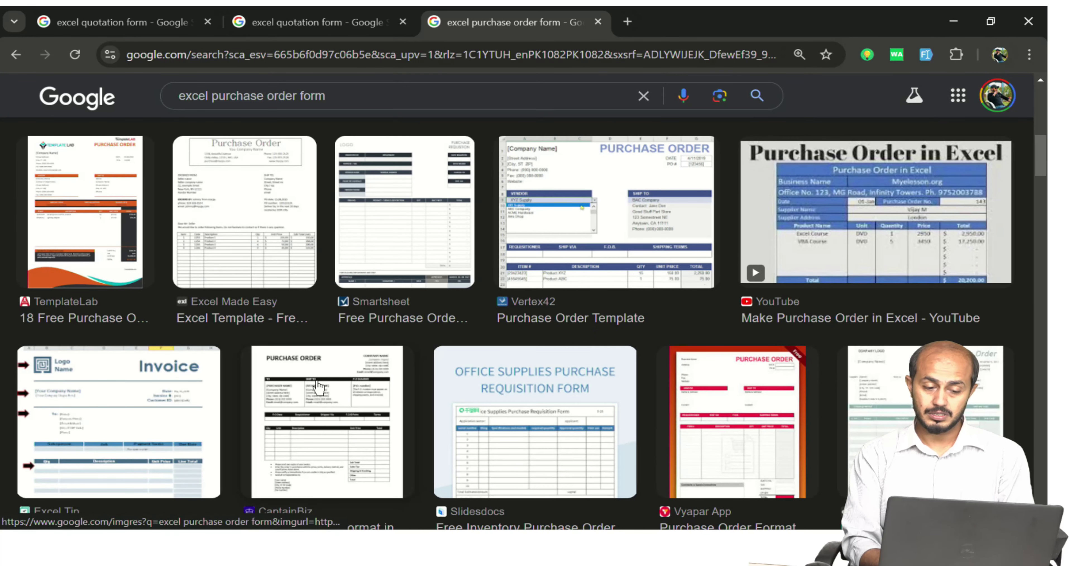
{"action": "middle_click", "coordinate": [317, 424]}
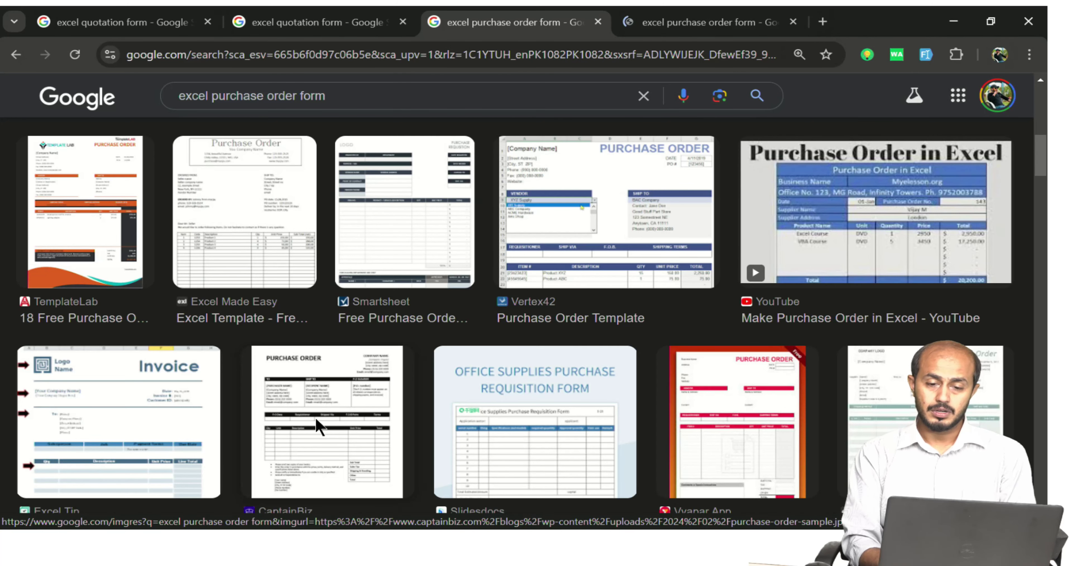
- Search Google Images for "excel inventory disposal form" in a new tab
{"action": "left_click", "coordinate": [816, 23]}
{"action": "left_click", "coordinate": [621, 54]}
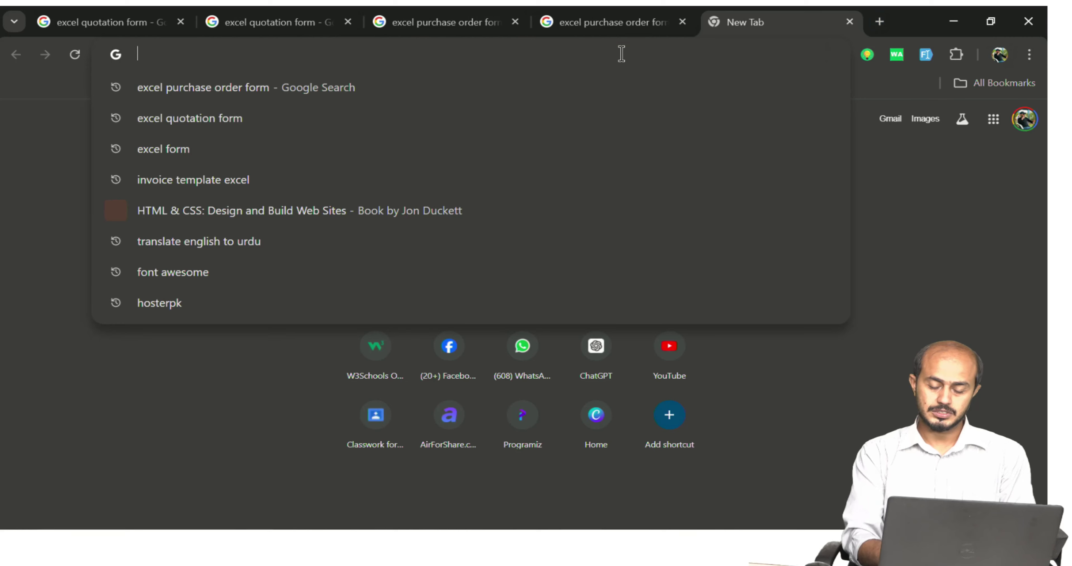
{"action": "type", "text": "ex"}
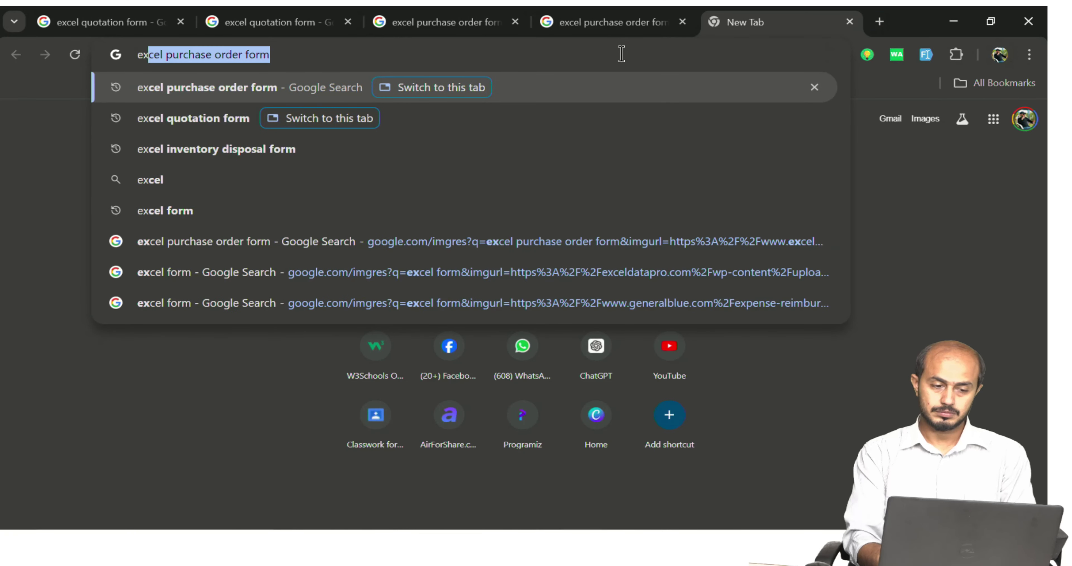
{"action": "key", "text": "Down"}
{"action": "key", "text": "Down"}
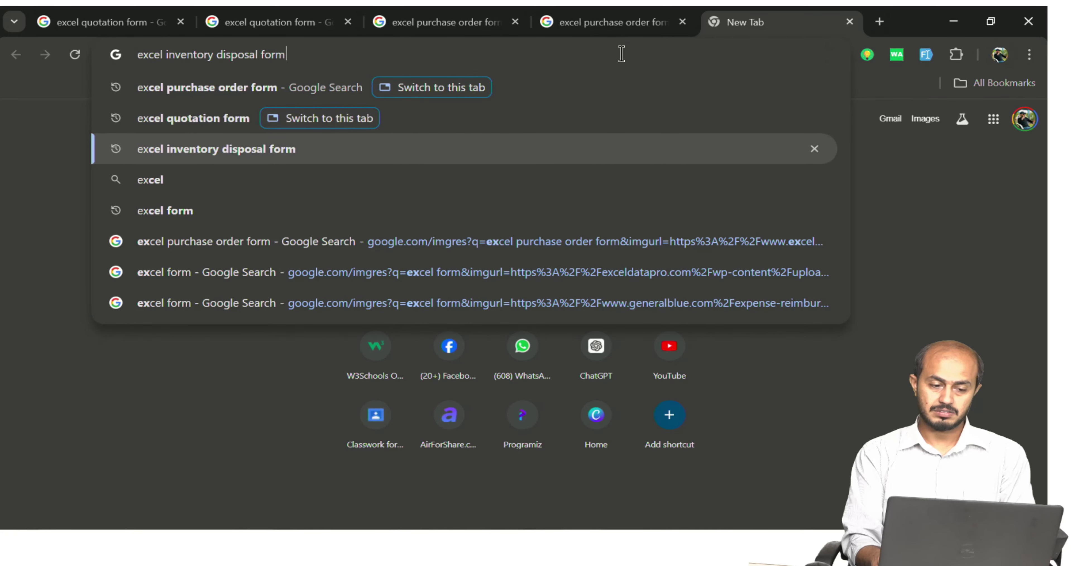
{"action": "key", "text": "Return"}
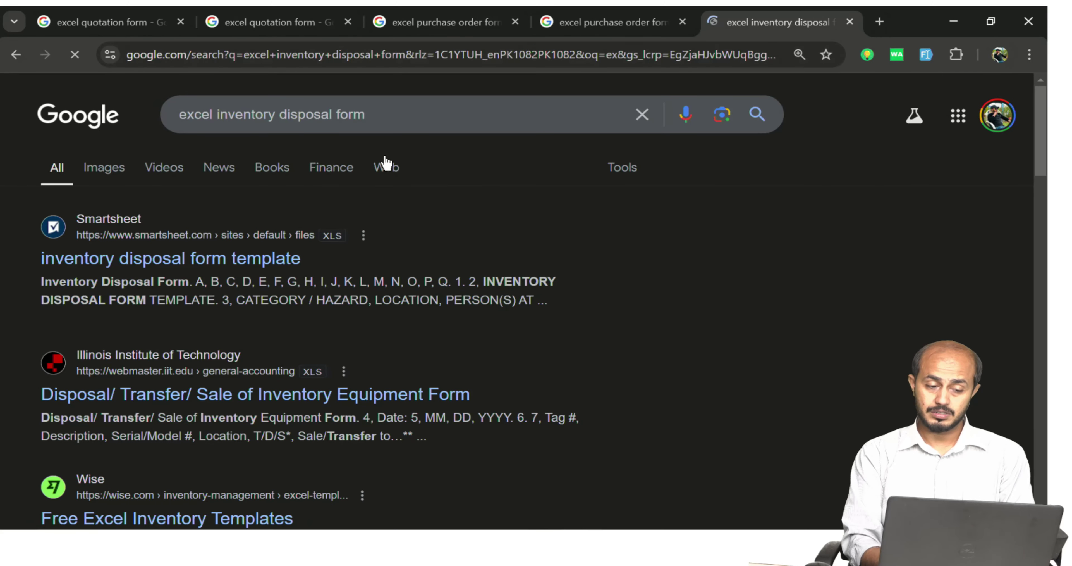
{"action": "left_click", "coordinate": [116, 168]}
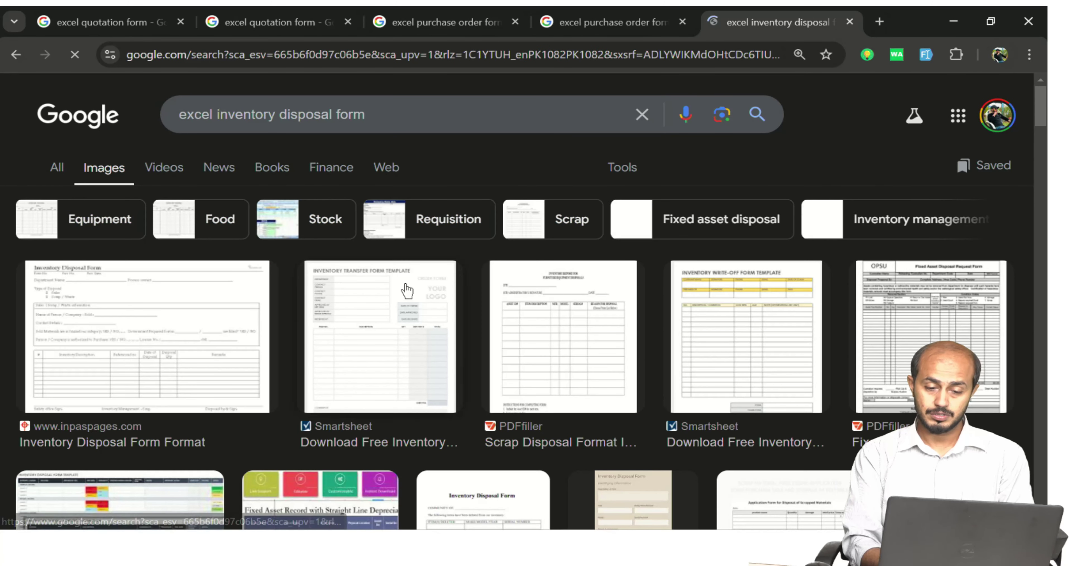
- Open the Smartsheet Inventory Write-Off Form Template in its own tab and compare it with the purchase order and quote templates
{"action": "middle_click", "coordinate": [818, 322]}
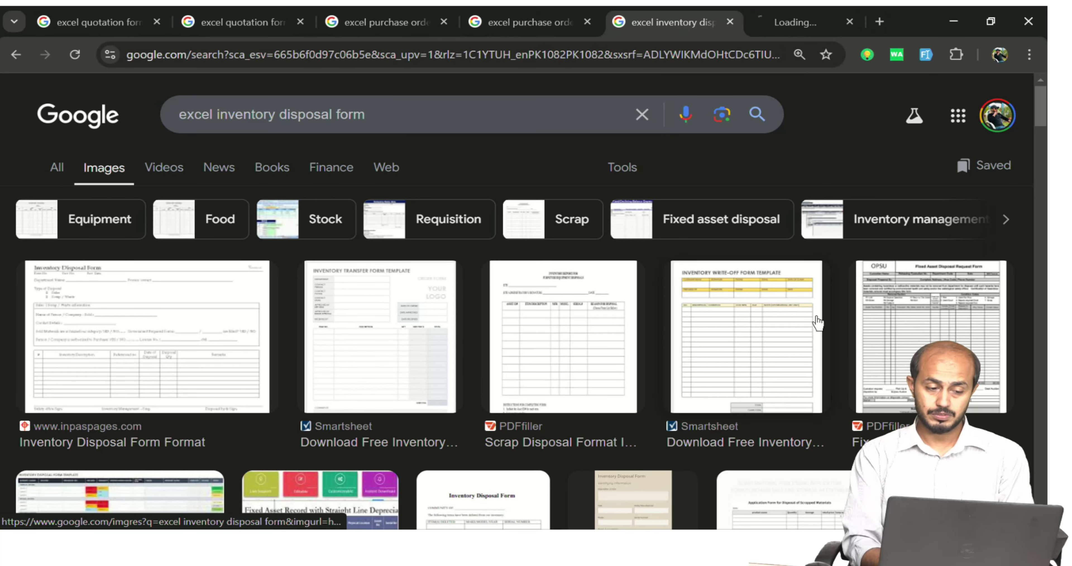
{"action": "left_click", "coordinate": [787, 21]}
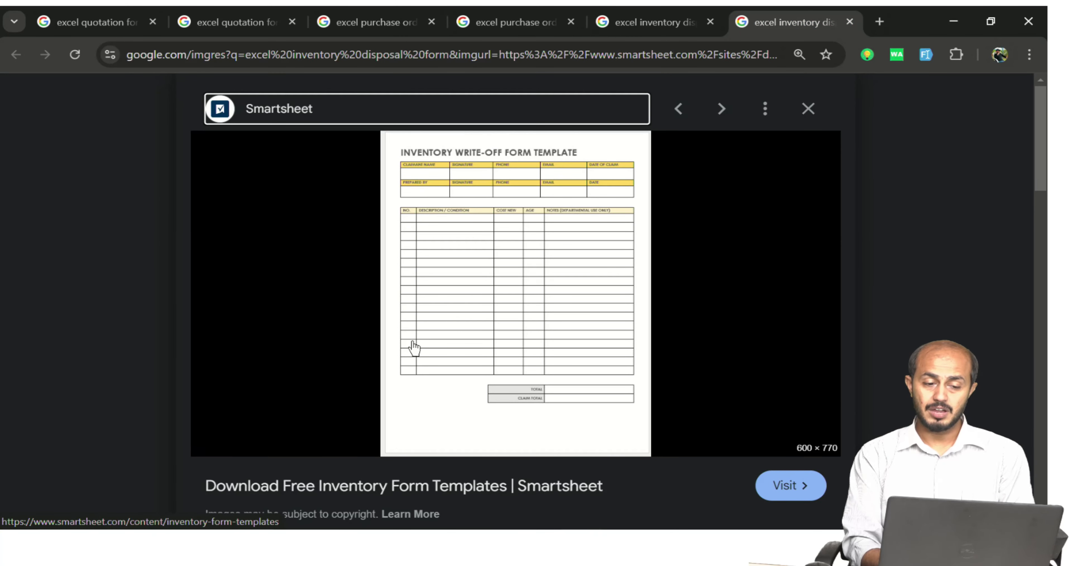
{"action": "left_click", "coordinate": [491, 22]}
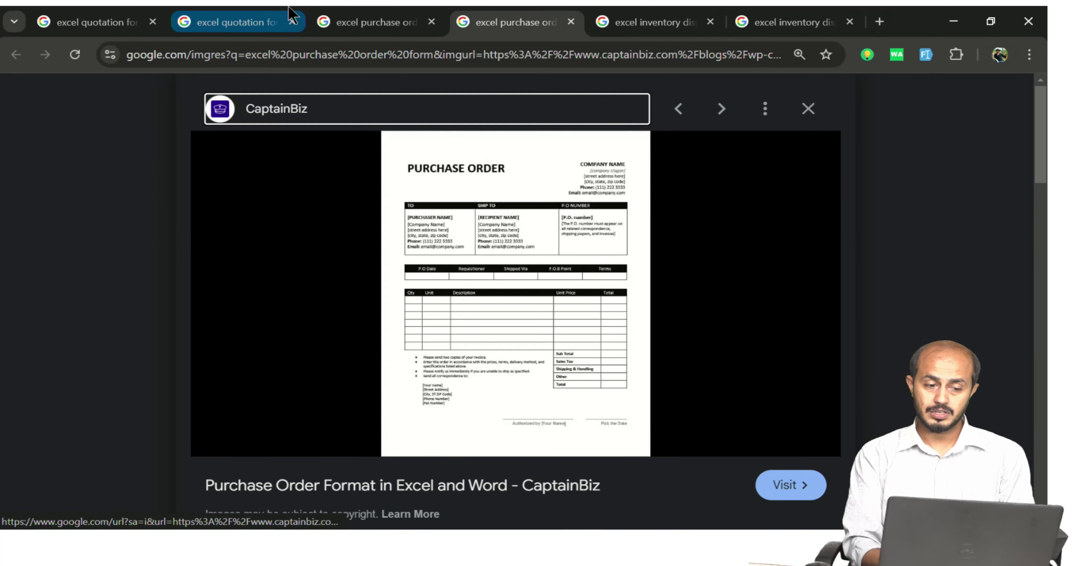
{"action": "left_click", "coordinate": [293, 13]}
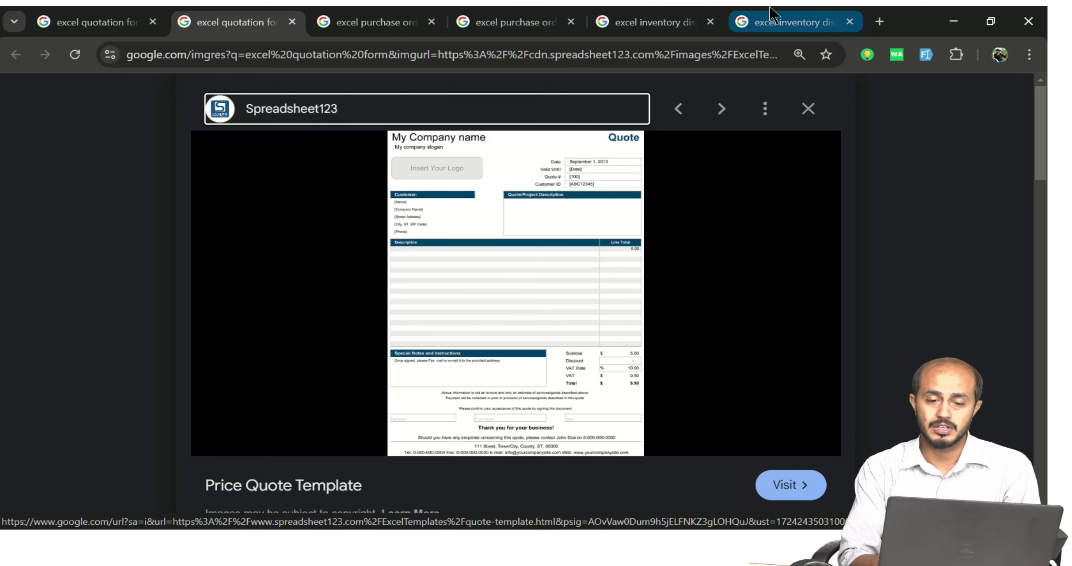
{"action": "left_click", "coordinate": [787, 21]}
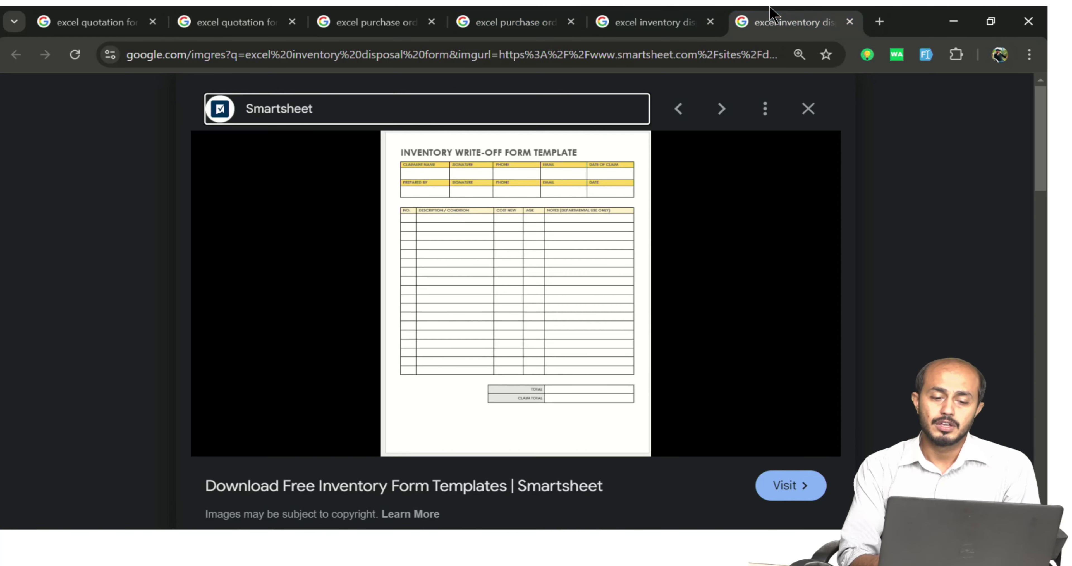
- Save the Inventory Write-Off Form image as the PNG file IC-Inventory-Write-Off-Form-Template and open the downloaded file
{"action": "right_click", "coordinate": [484, 255]}
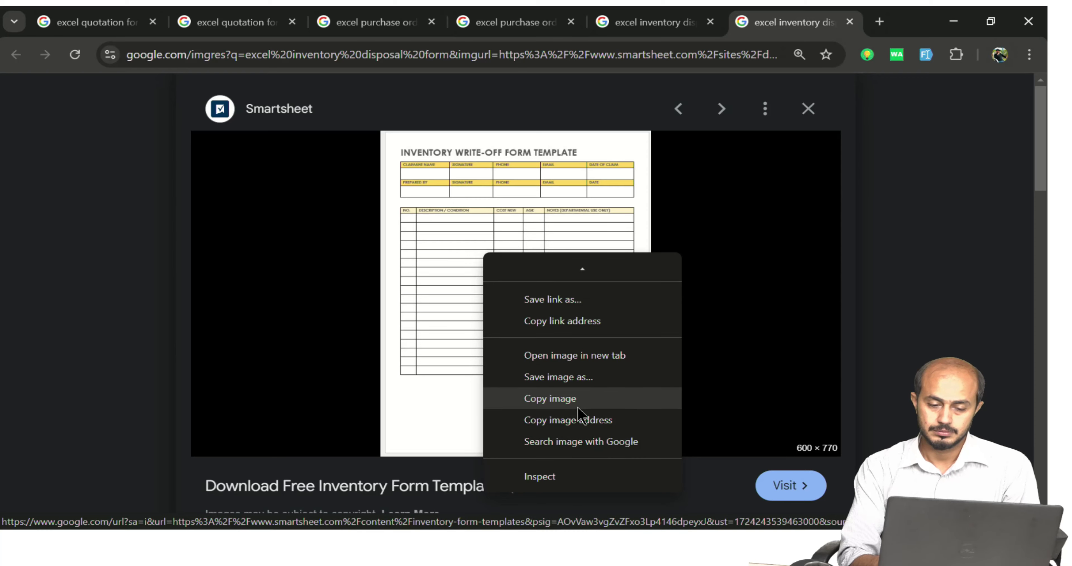
{"action": "left_click", "coordinate": [579, 383]}
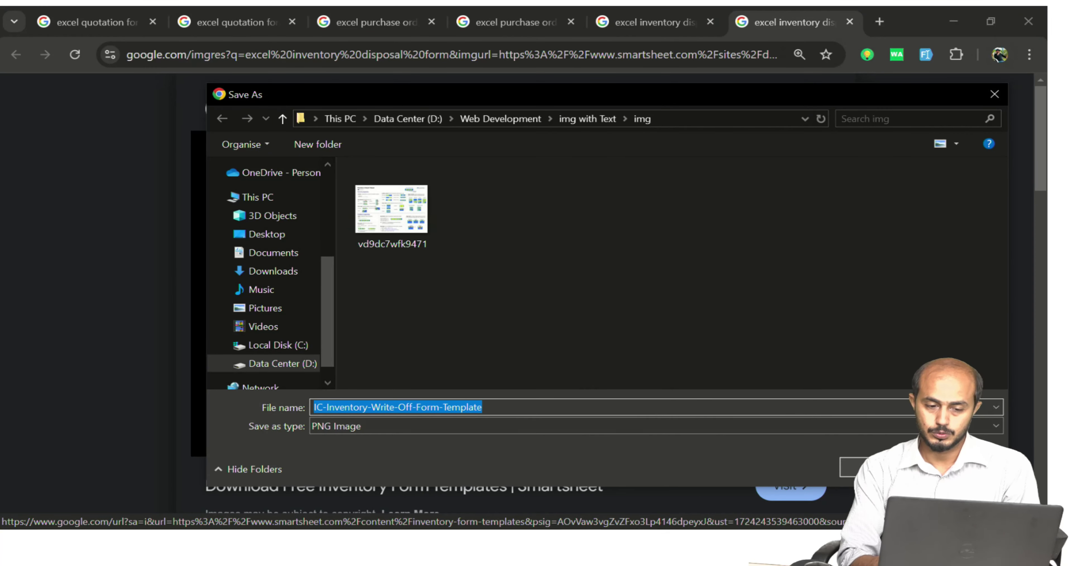
{"action": "left_click", "coordinate": [878, 467]}
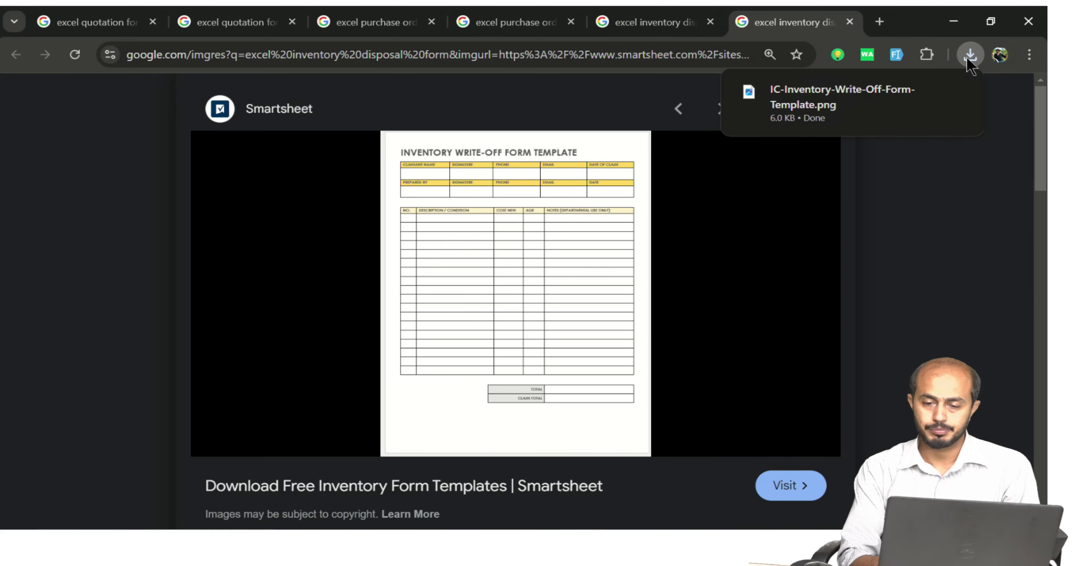
{"action": "left_click", "coordinate": [878, 97]}
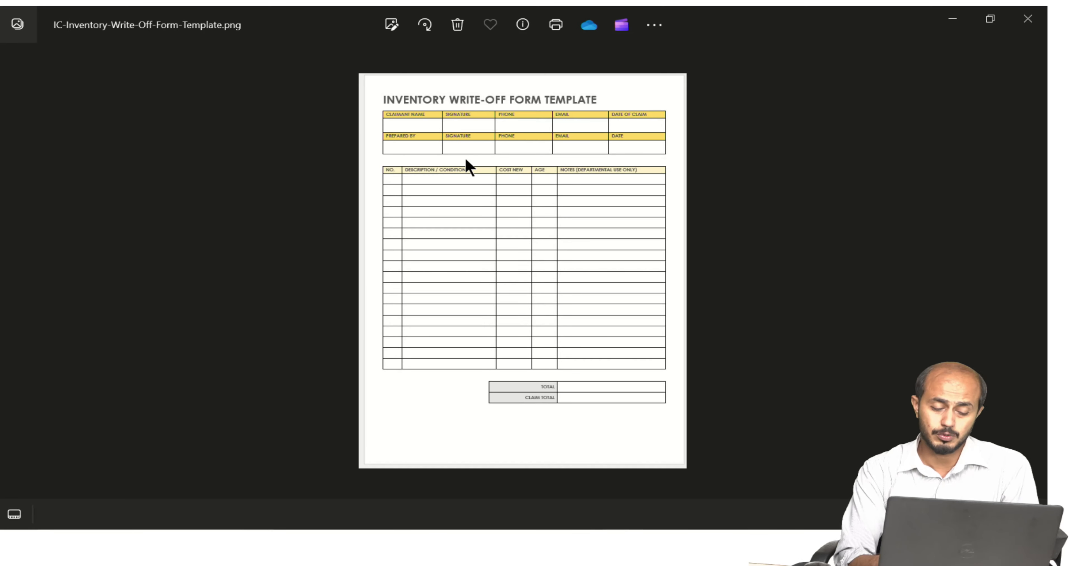
- Add a new worksheet to the Book1 workbook in Excel and arrange the workbook and the template image side by side
{"action": "key", "text": "super+Left"}
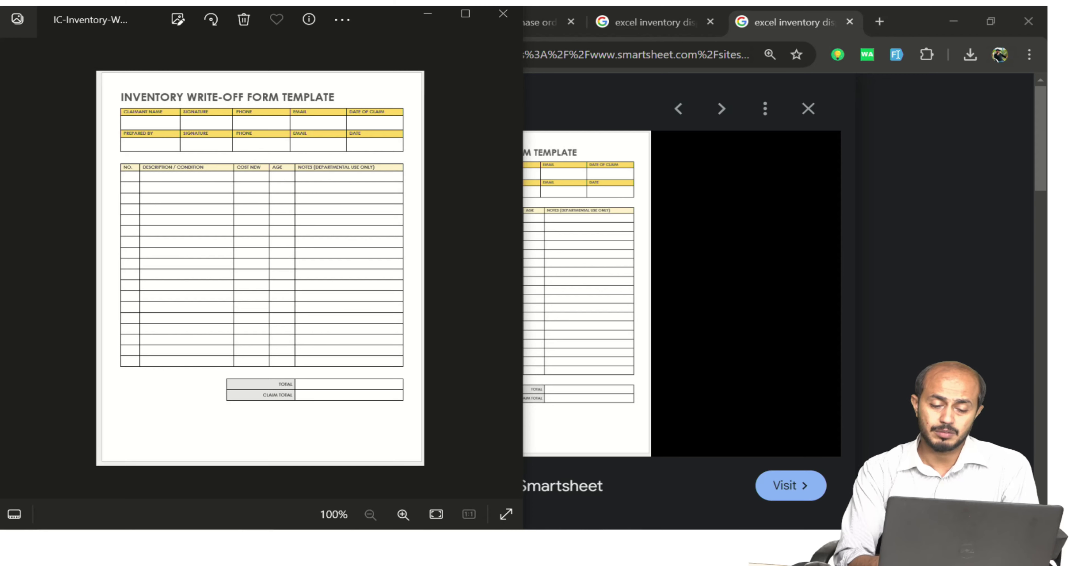
{"action": "key", "text": "alt+Tab"}
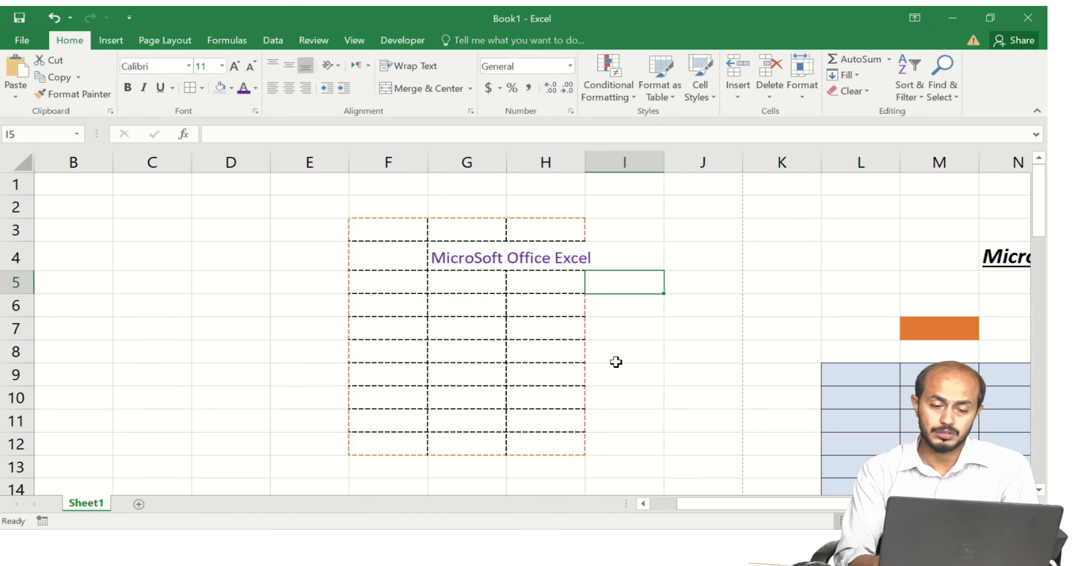
{"action": "left_click", "coordinate": [139, 503]}
{"action": "left_click", "coordinate": [374, 368]}
{"action": "key", "text": "super+Right"}
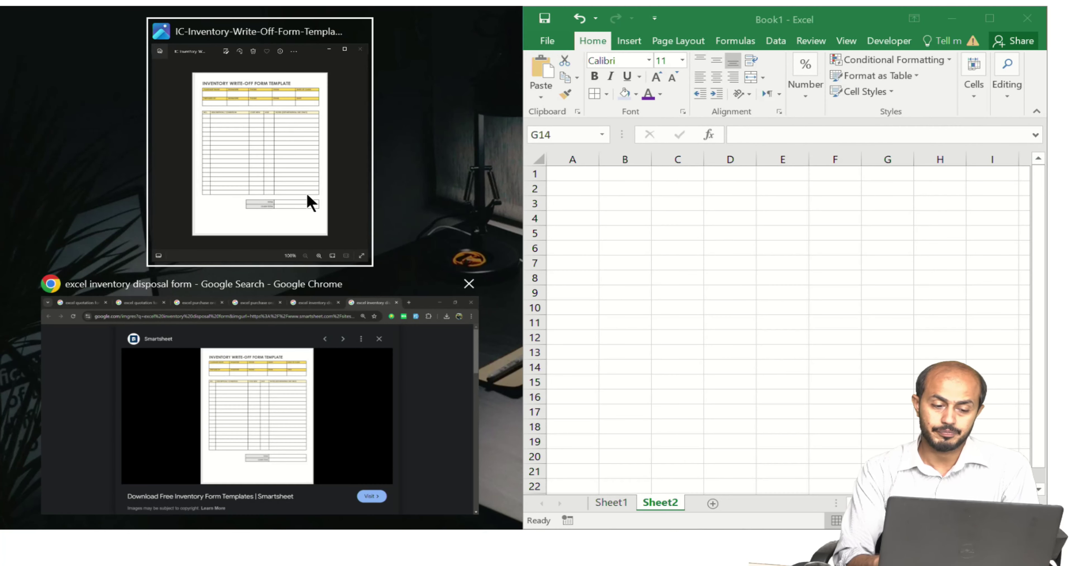
{"action": "left_click", "coordinate": [272, 120]}
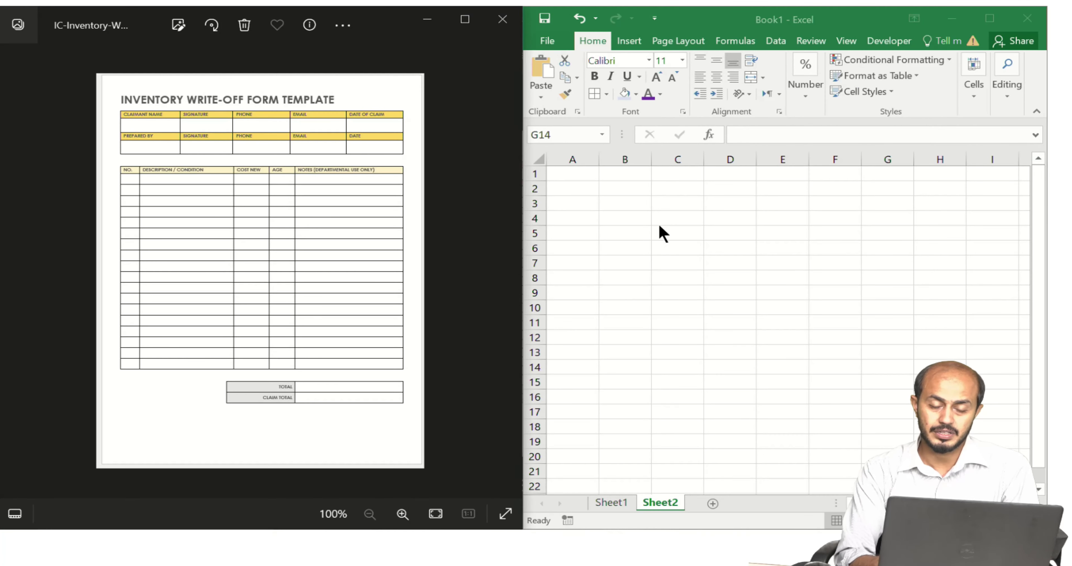
- Enter the form title INVENTORY WRITE-OFF FORM TEMPLATE in cell A1 of Sheet2
{"action": "key", "text": "Up"}
{"action": "key", "text": "Up"}
{"action": "key", "text": "Up"}
{"action": "key", "text": "Up"}
{"action": "key", "text": "Up"}
{"action": "key", "text": "Up"}
{"action": "key", "text": "Up"}
{"action": "key", "text": "Up"}
{"action": "key", "text": "Up"}
{"action": "key", "text": "Up"}
{"action": "key", "text": "Up"}
{"action": "key", "text": "Up"}
{"action": "key", "text": "Up"}
{"action": "key", "text": "Left"}
{"action": "key", "text": "Left"}
{"action": "key", "text": "Left"}
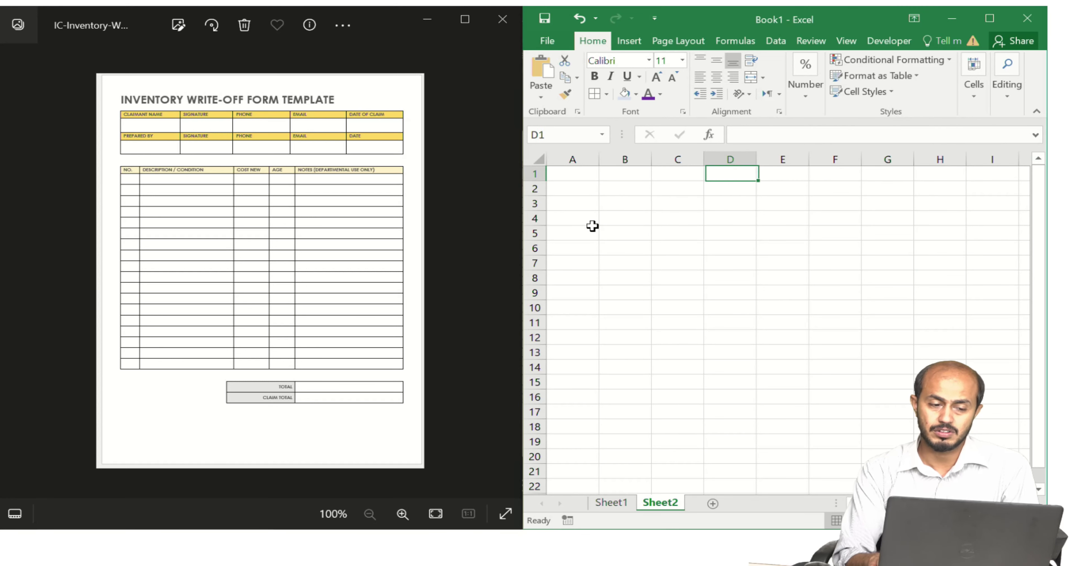
{"action": "key", "text": "Left"}
{"action": "key", "text": "Left"}
{"action": "key", "text": "Left"}
{"action": "type", "text": "I"}
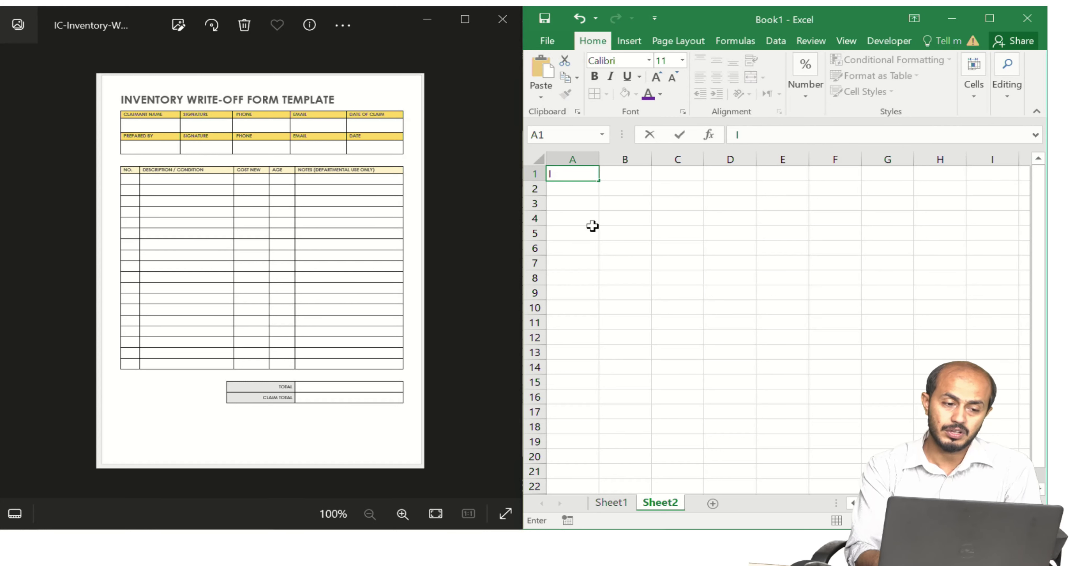
{"action": "type", "text": "V"}
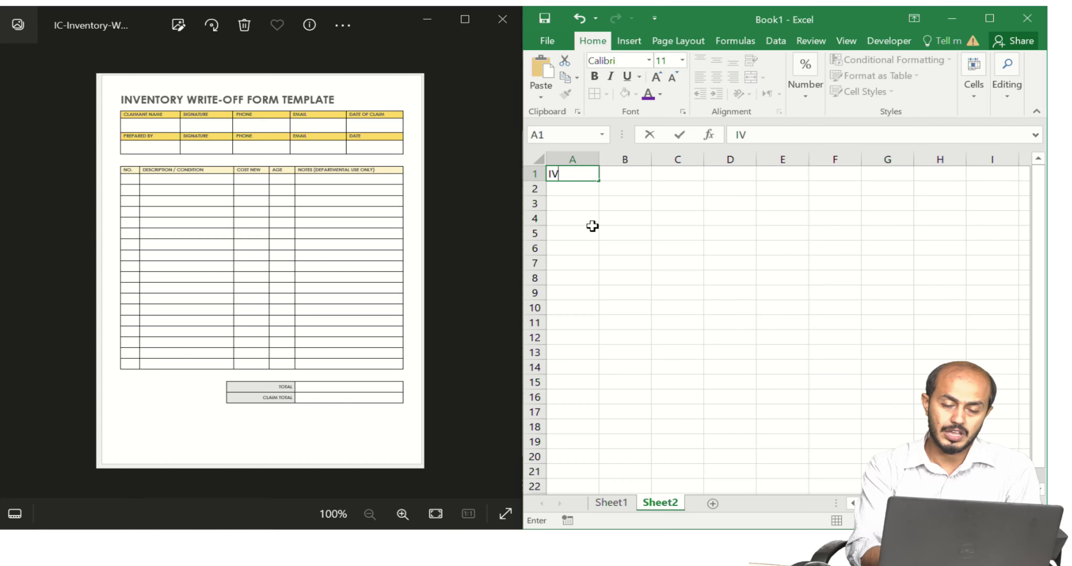
{"action": "key", "text": "BackSpace"}
{"action": "type", "text": "N"}
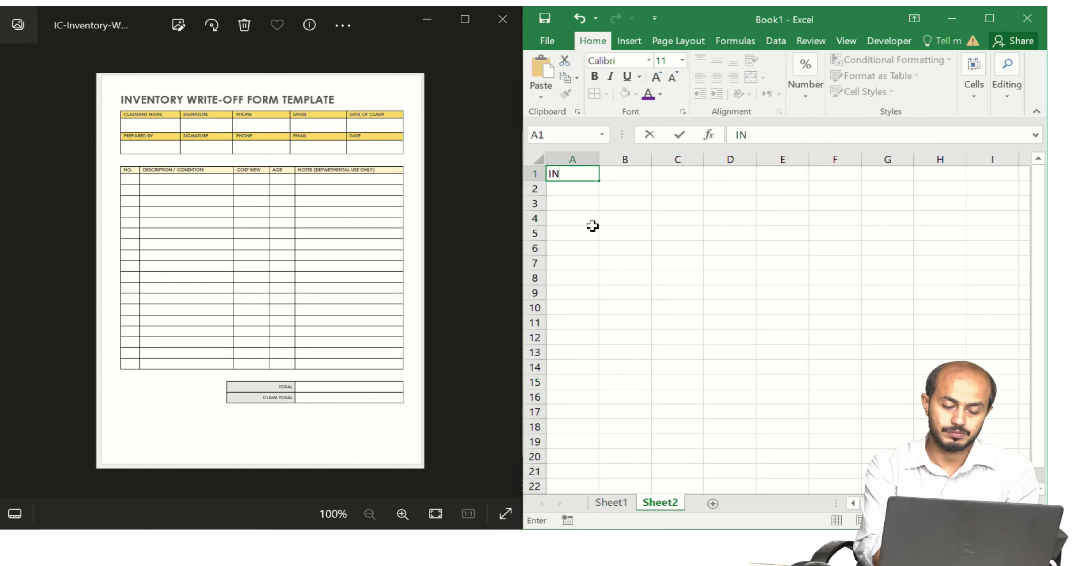
{"action": "type", "text": "V"}
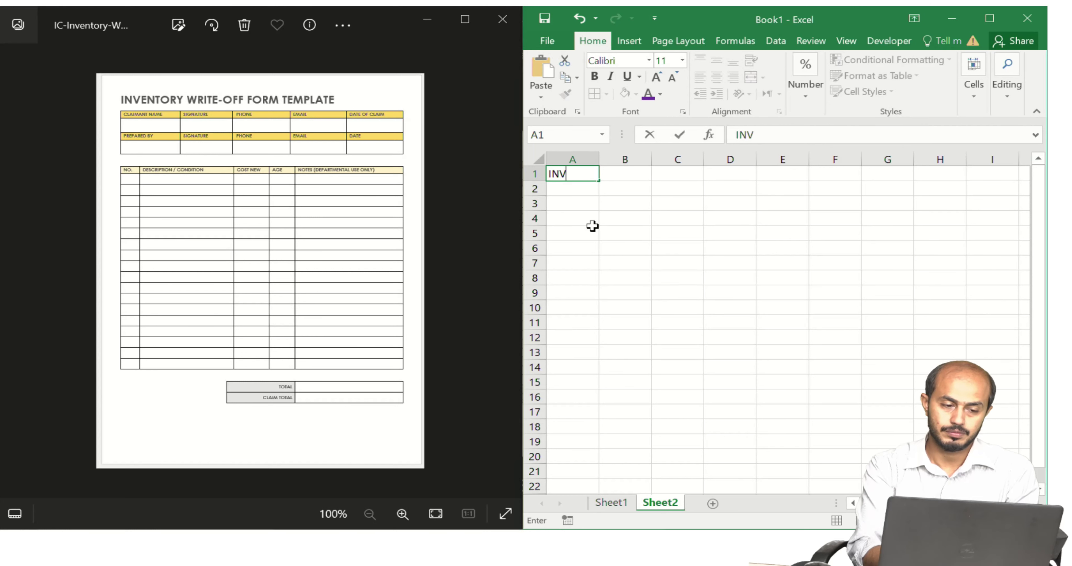
{"action": "type", "text": "EN"}
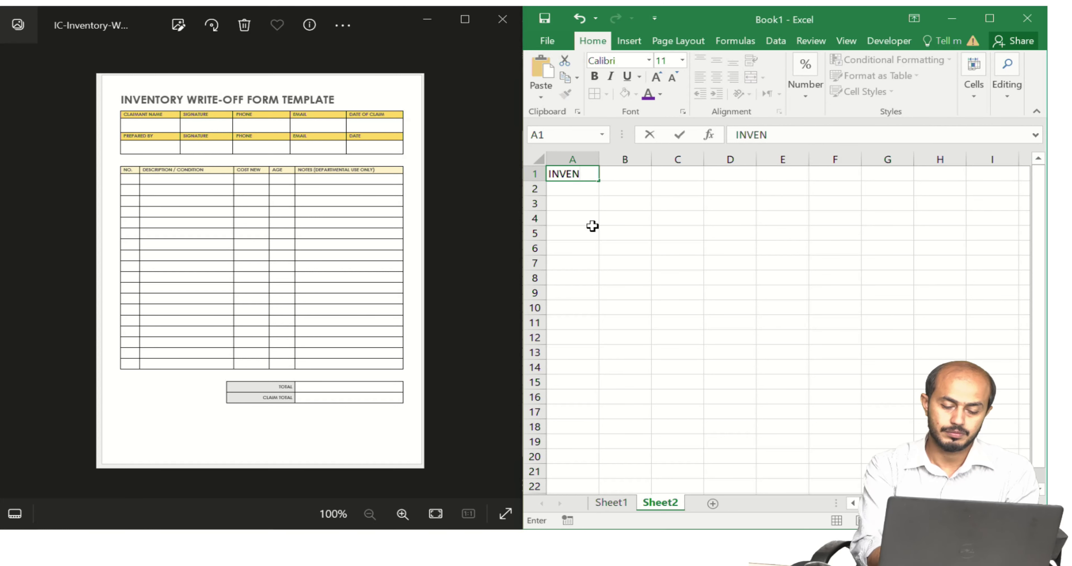
{"action": "type", "text": "TORY "}
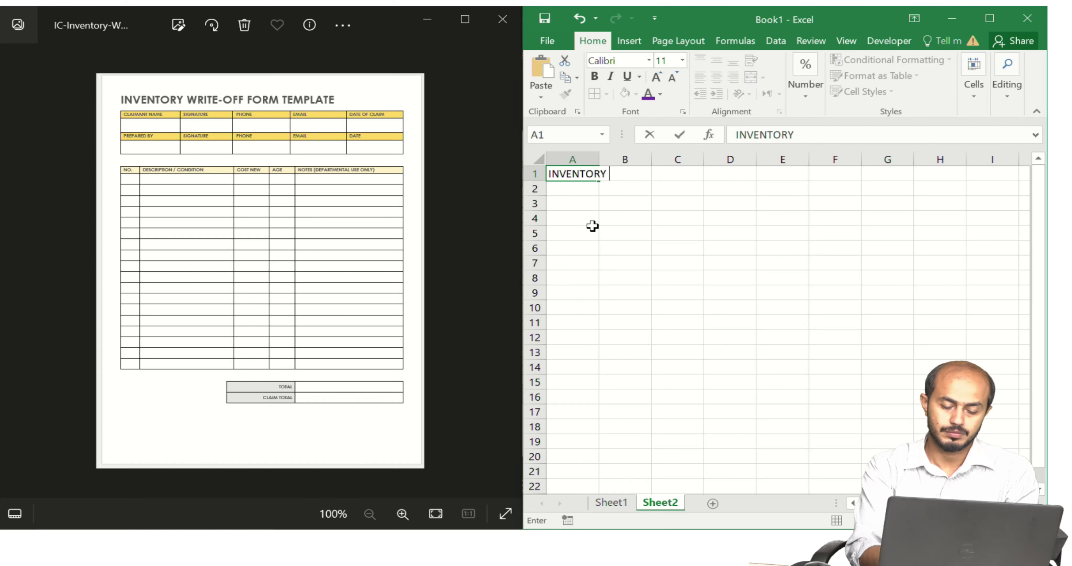
{"action": "type", "text": "WRI"}
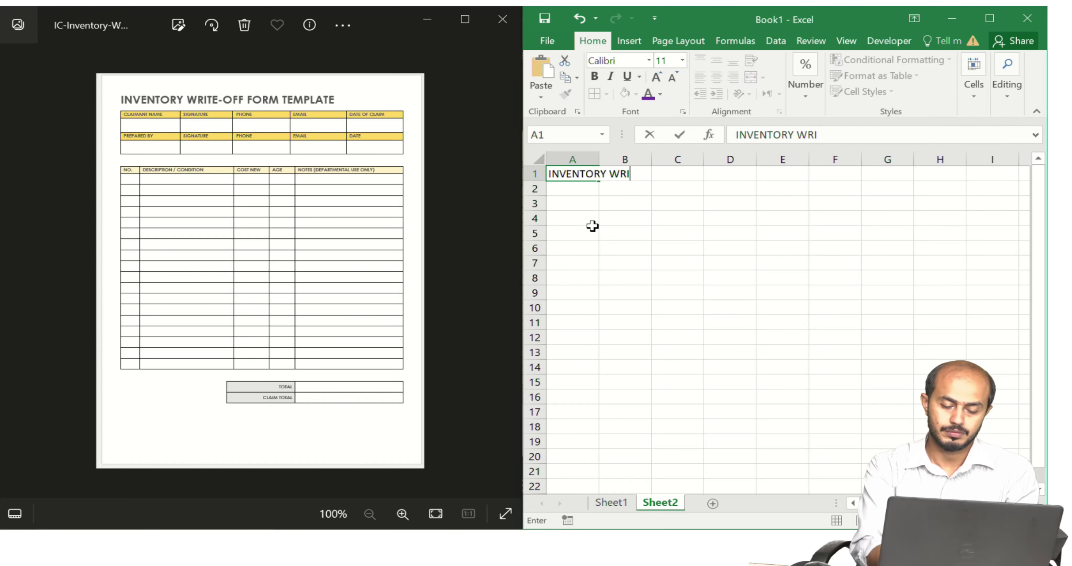
{"action": "type", "text": "TE-O"}
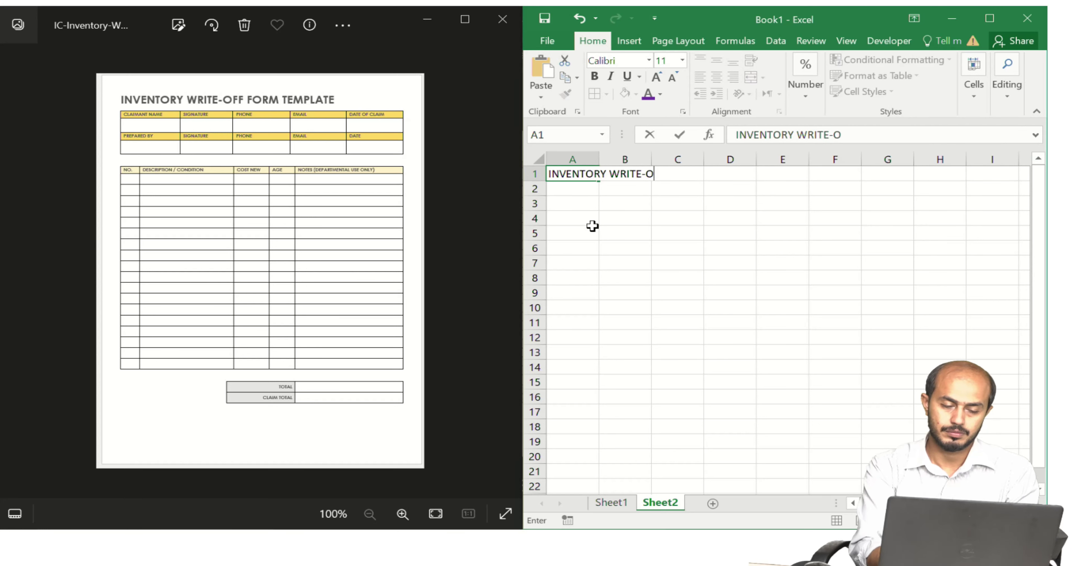
{"action": "type", "text": "FF F"}
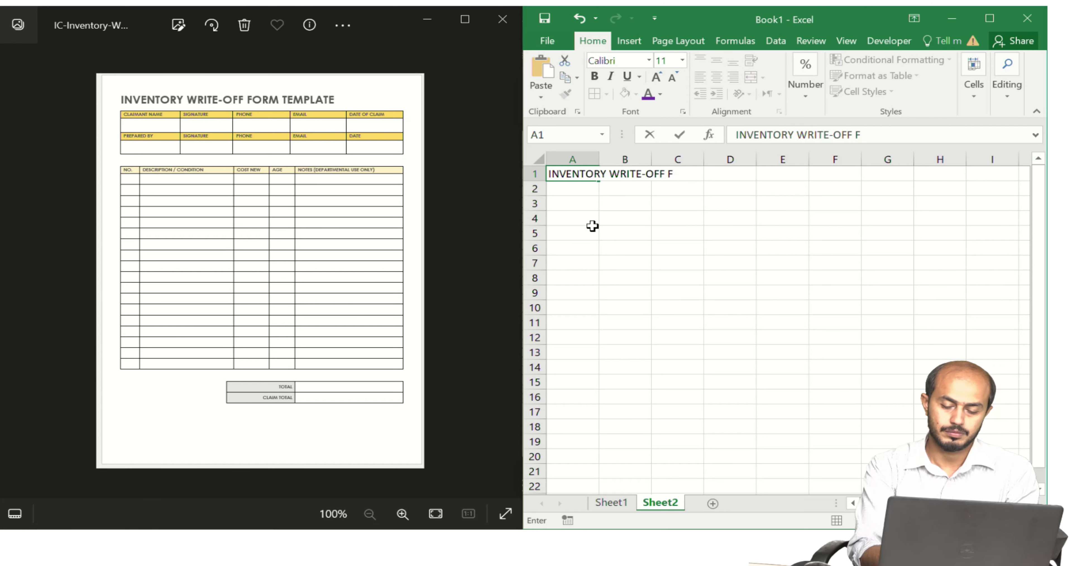
{"action": "type", "text": "ORM TEMPLATE"}
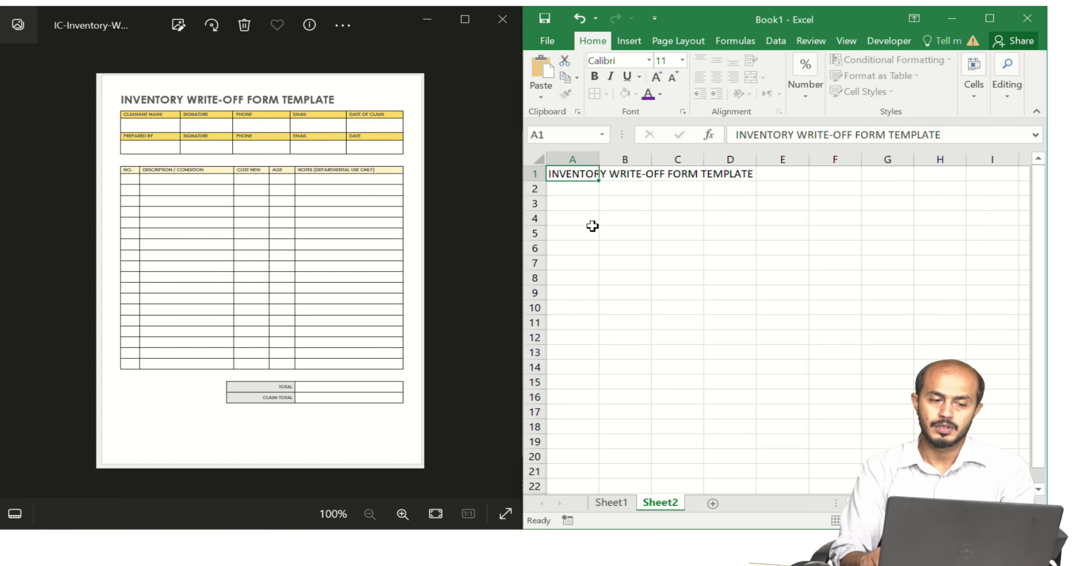
{"action": "key", "text": "Return"}
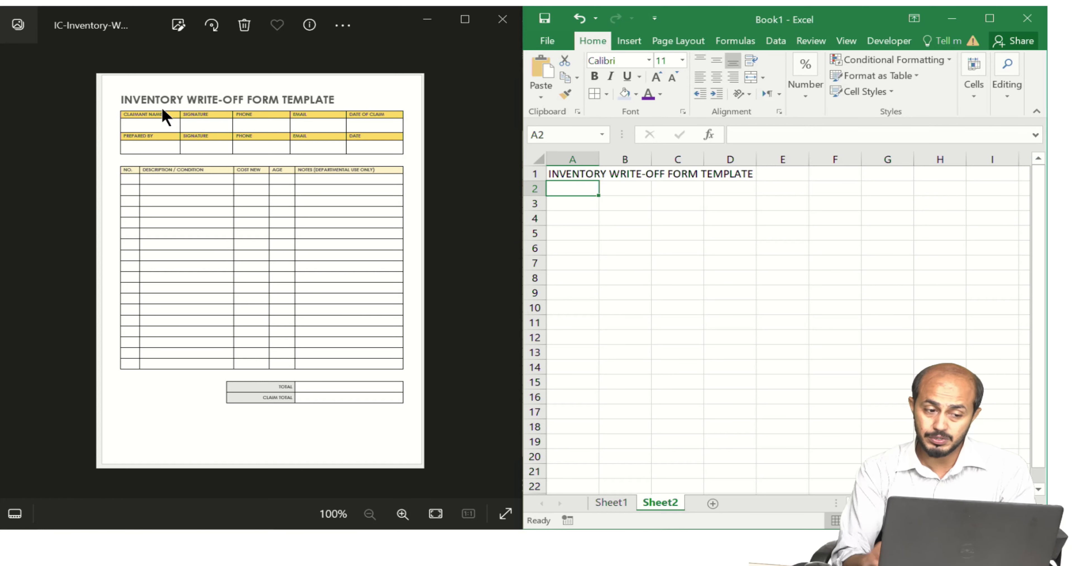
- Enter the label CLALIMANT NAME in capitals in cell A2, below the form title
{"action": "left_click", "coordinate": [403, 513]}
{"action": "left_click", "coordinate": [402, 513]}
{"action": "left_click", "coordinate": [402, 514]}
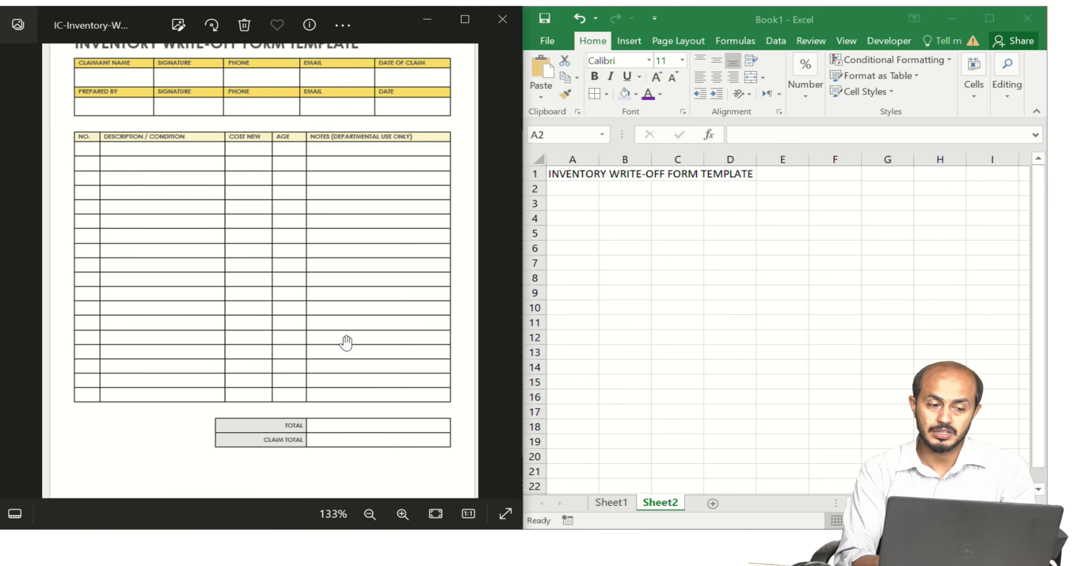
{"action": "left_click", "coordinate": [574, 190]}
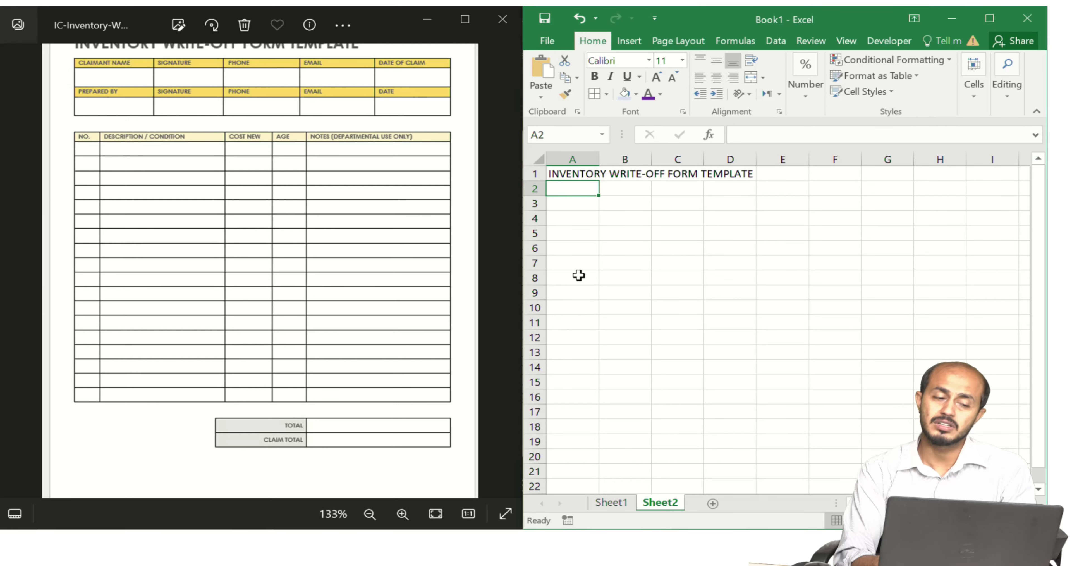
{"action": "type", "text": "c"}
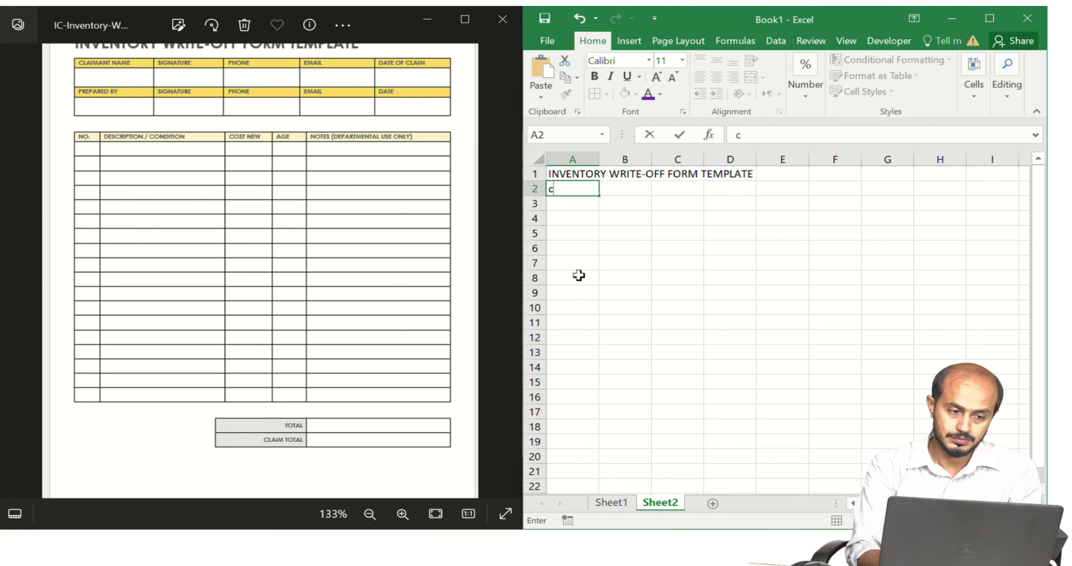
{"action": "type", "text": "LAIMANT "}
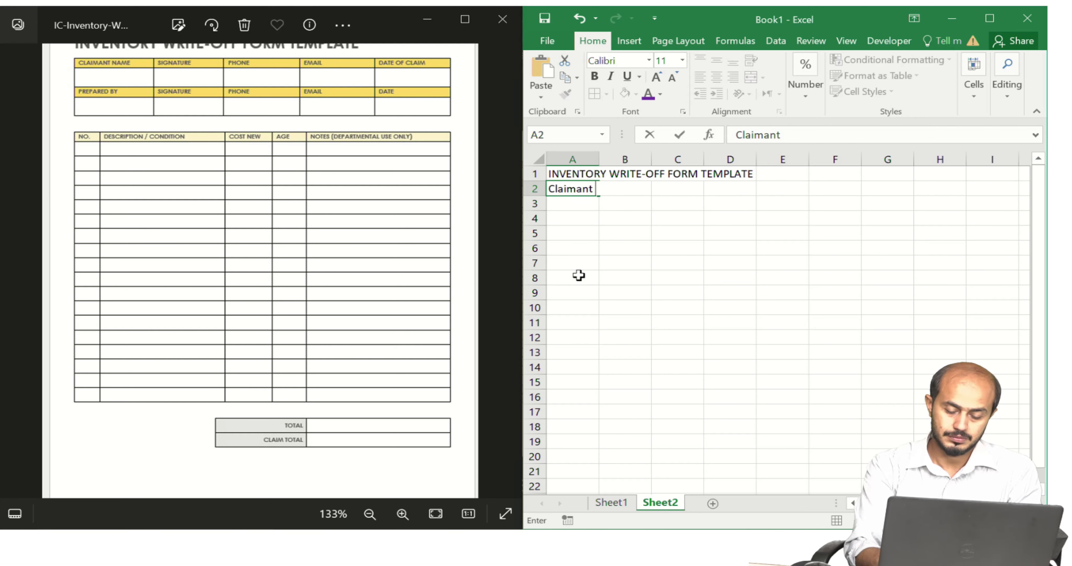
{"action": "type", "text": "Nmae"}
{"action": "key", "text": "BackSpace"}
{"action": "key", "text": "BackSpace"}
{"action": "key", "text": "BackSpace"}
{"action": "key", "text": "BackSpace"}
{"action": "key", "text": "BackSpace"}
{"action": "key", "text": "BackSpace"}
{"action": "key", "text": "BackSpace"}
{"action": "key", "text": "BackSpace"}
{"action": "key", "text": "BackSpace"}
{"action": "key", "text": "BackSpace"}
{"action": "key", "text": "BackSpace"}
{"action": "key", "text": "BackSpace"}
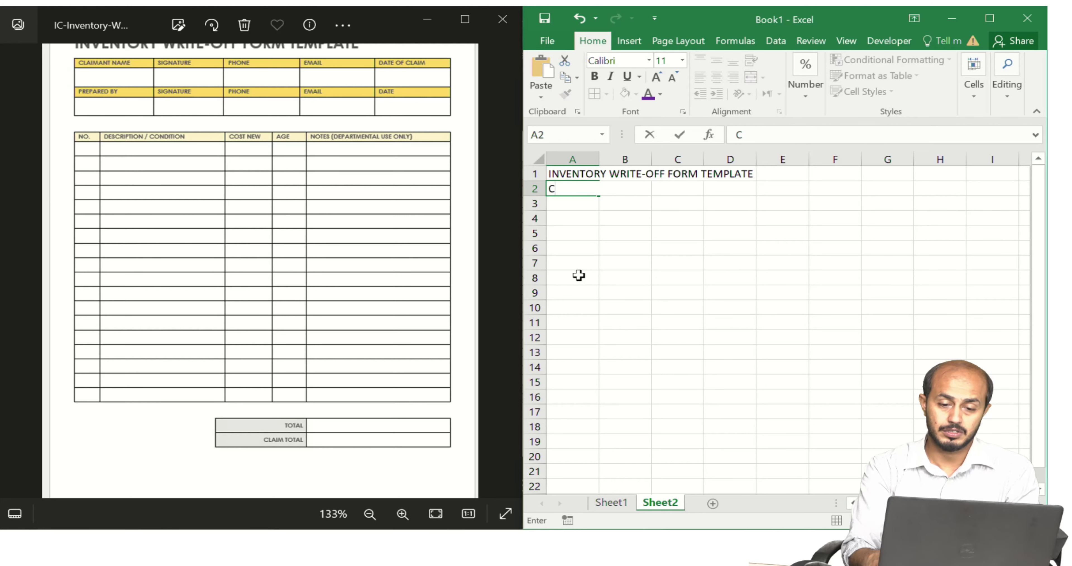
{"action": "type", "text": "LA"}
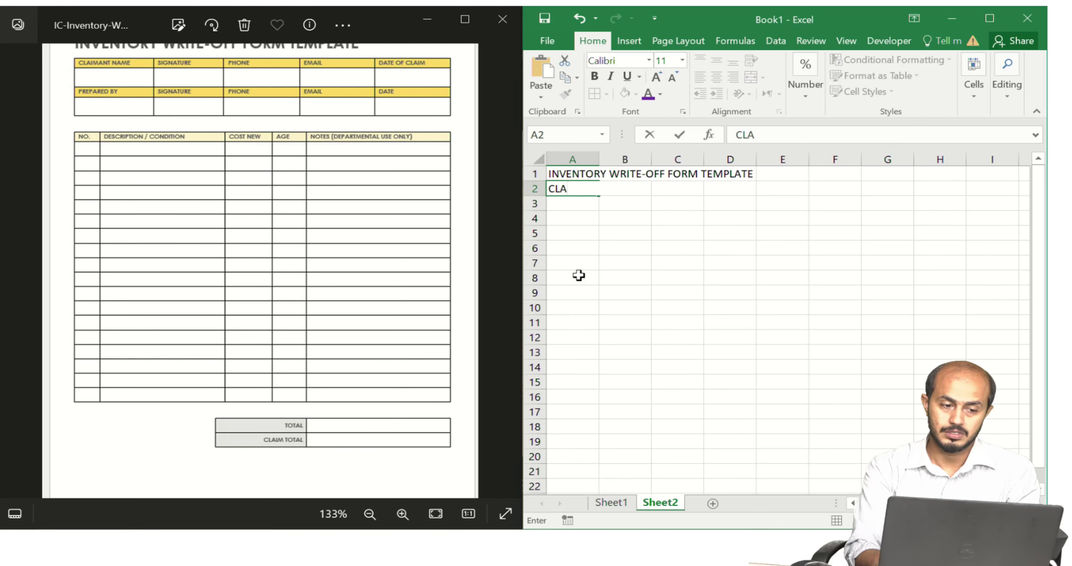
{"action": "type", "text": "LIMANT NA"}
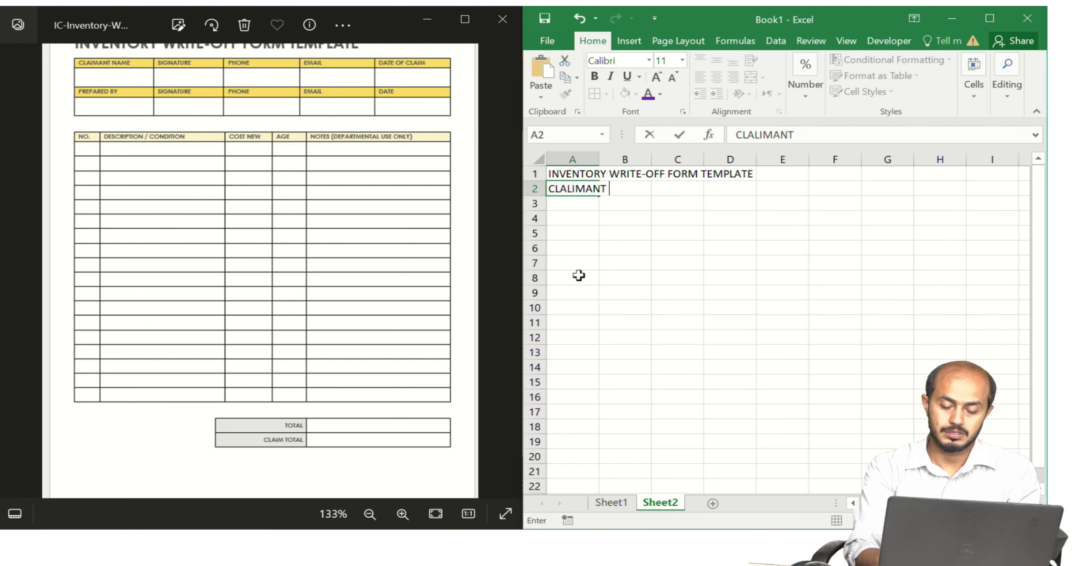
{"action": "key", "text": "BackSpace"}
{"action": "key", "text": "BackSpace"}
{"action": "type", "text": "NAME"}
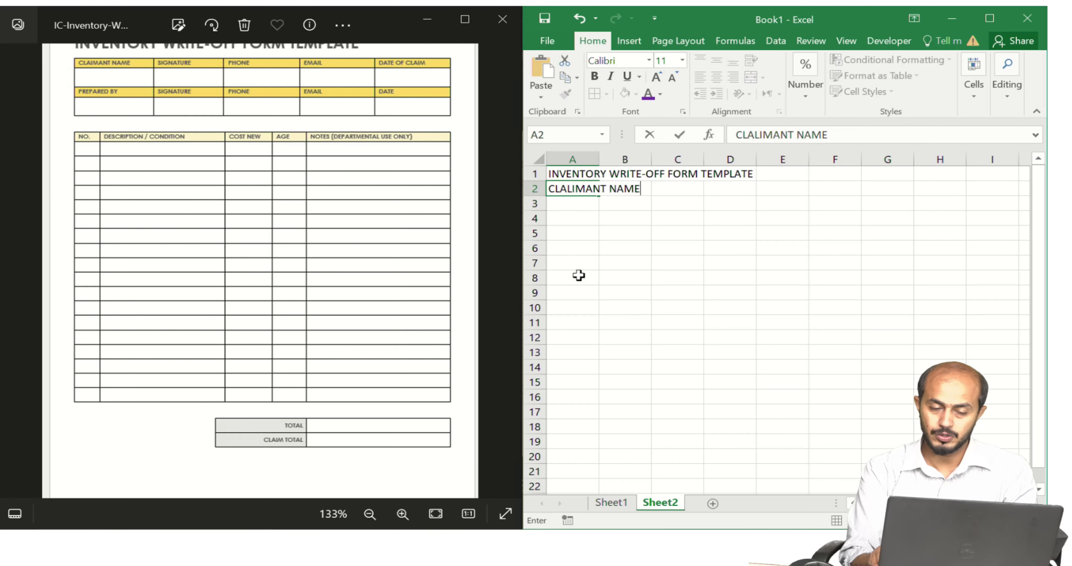
{"action": "key", "text": "Return"}
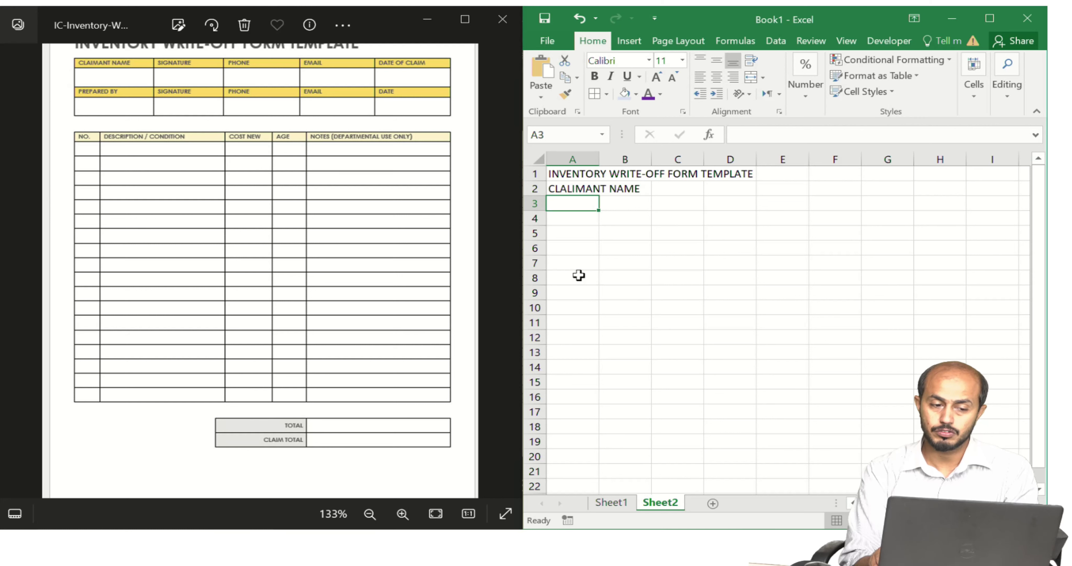
- Enter the label PREEPARED BY in cell A4, leaving row 3 blank
{"action": "key", "text": "Return"}
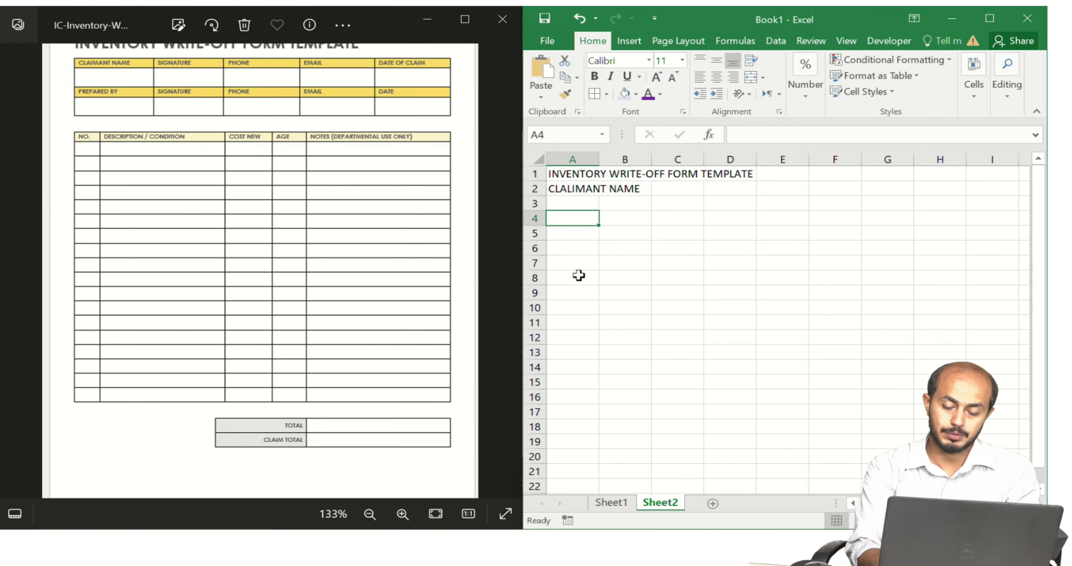
{"action": "type", "text": "PRE"}
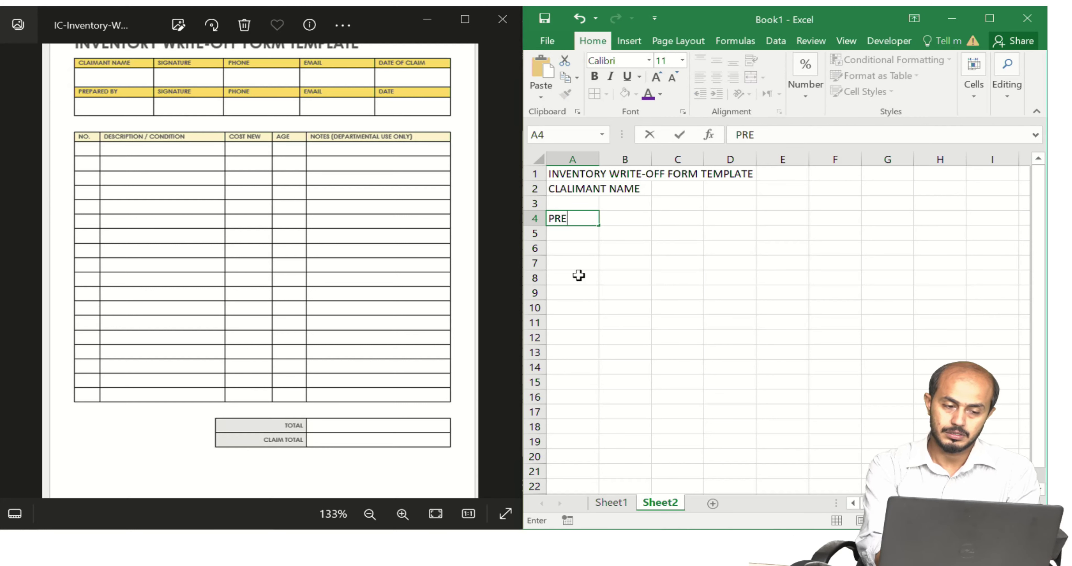
{"action": "type", "text": "EP"}
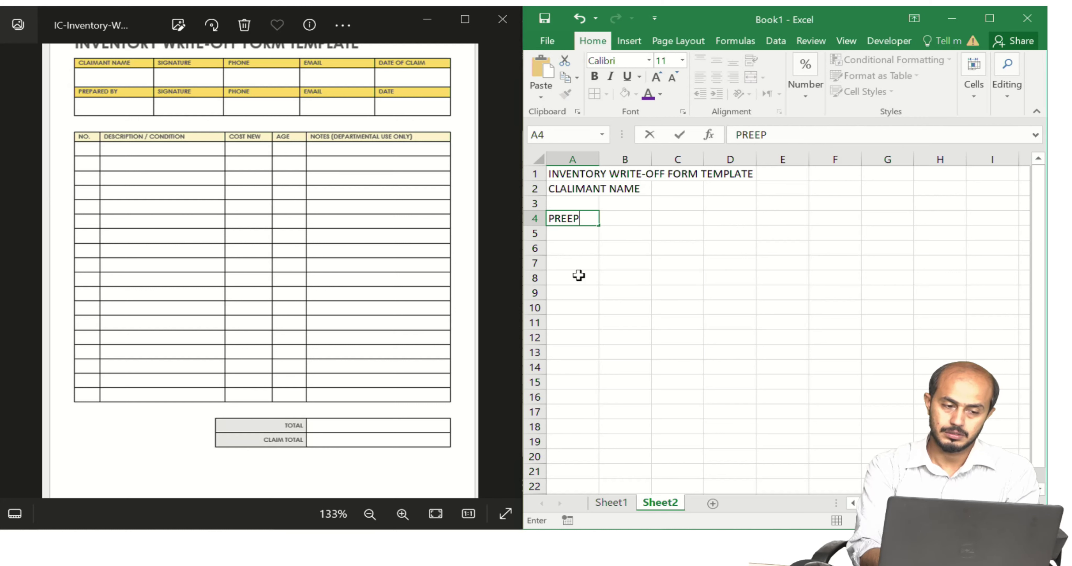
{"action": "type", "text": "AR"}
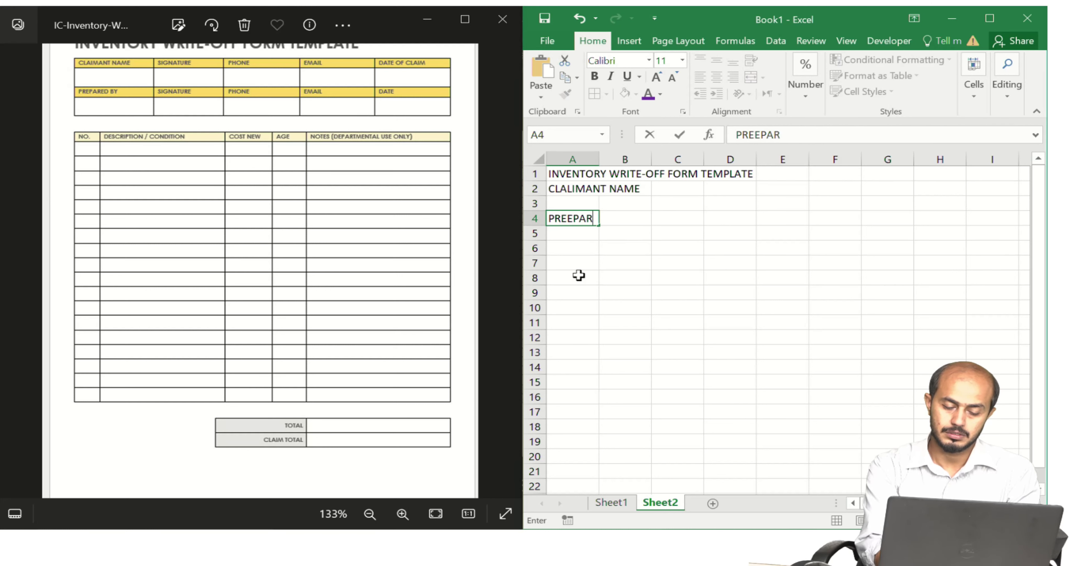
{"action": "type", "text": "ED BY"}
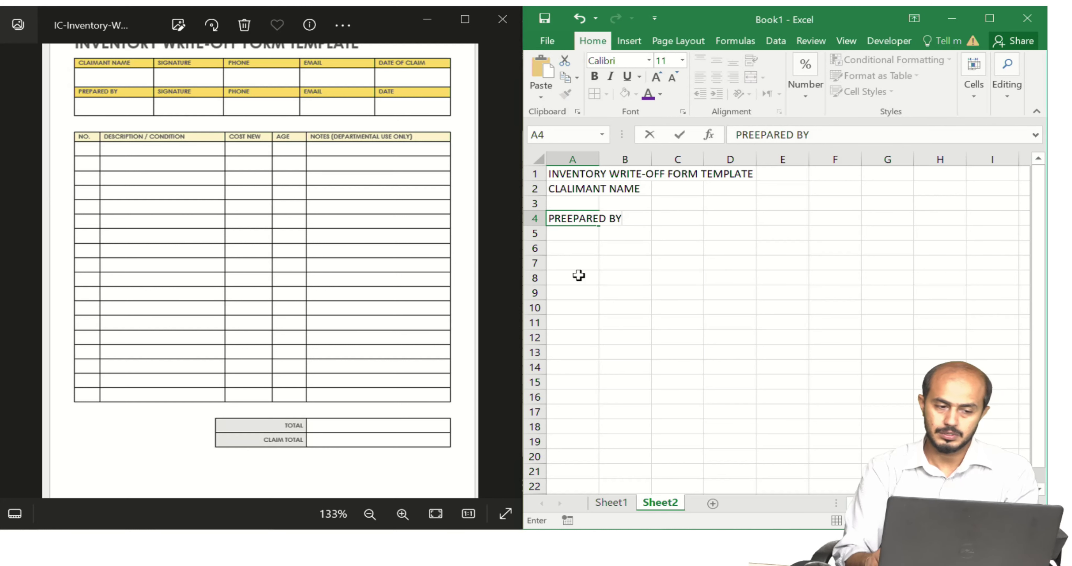
{"action": "key", "text": "Return"}
- Enter the first item table heading, NO., in cell A7
{"action": "key", "text": "Return"}
{"action": "key", "text": "Return"}
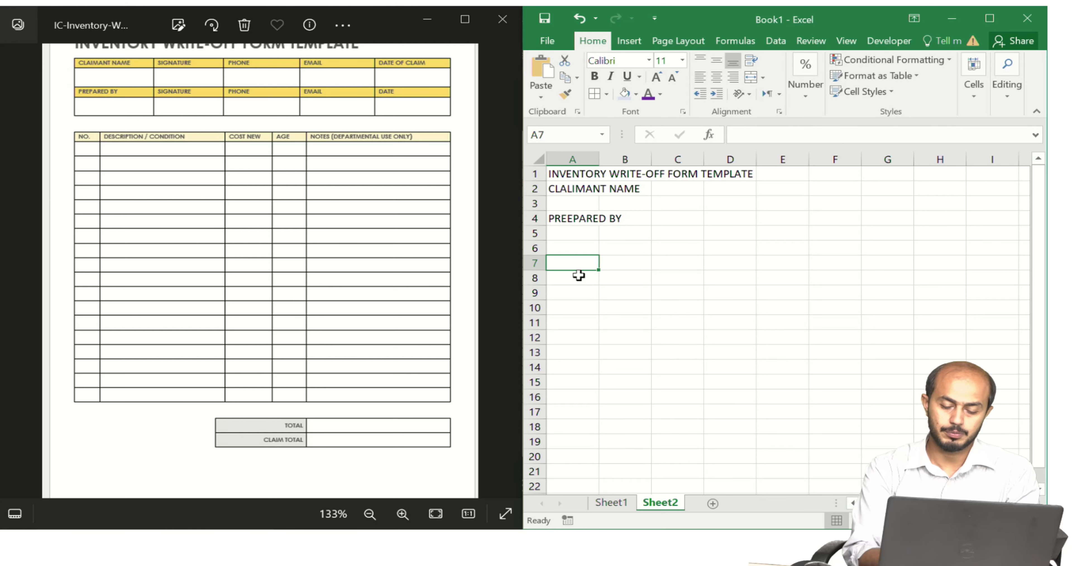
{"action": "type", "text": "NO."}
{"action": "key", "text": "Tab"}
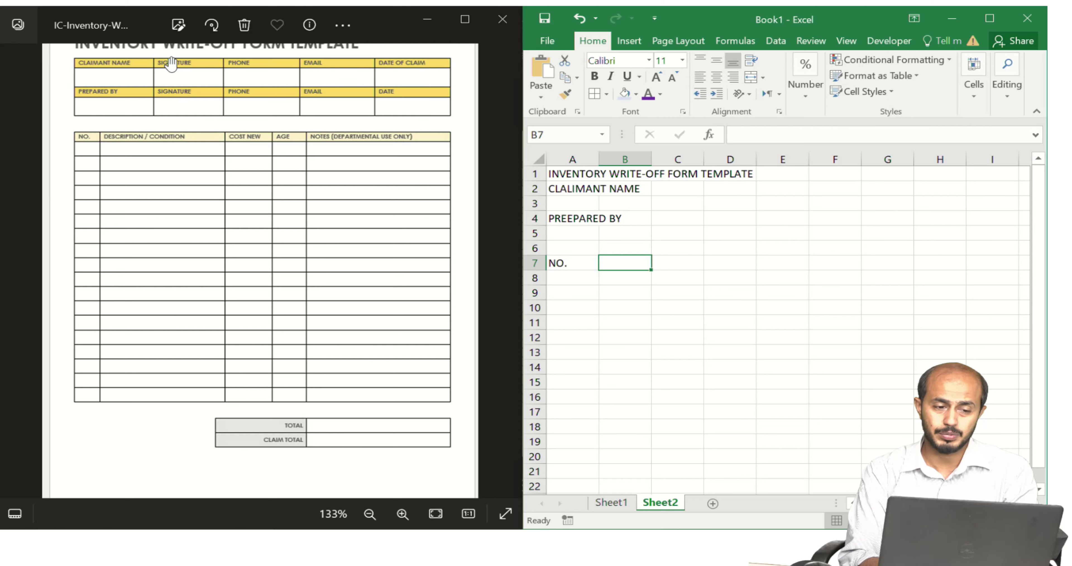
- Add the claimant row headings SIGNATURE in cell C2 and PHONE in cell D2
{"action": "left_click", "coordinate": [681, 190]}
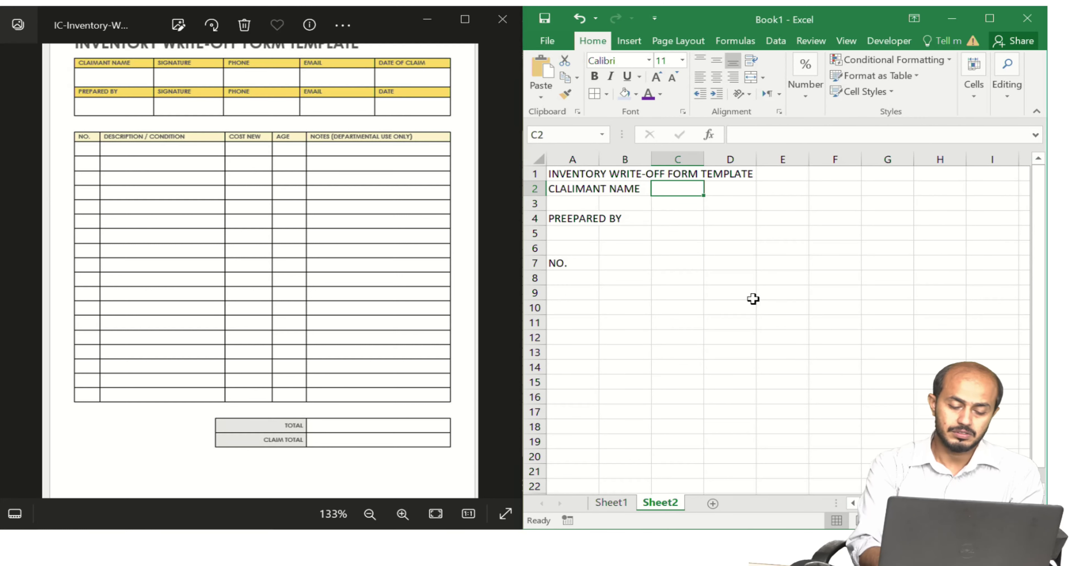
{"action": "type", "text": "SIGNA"}
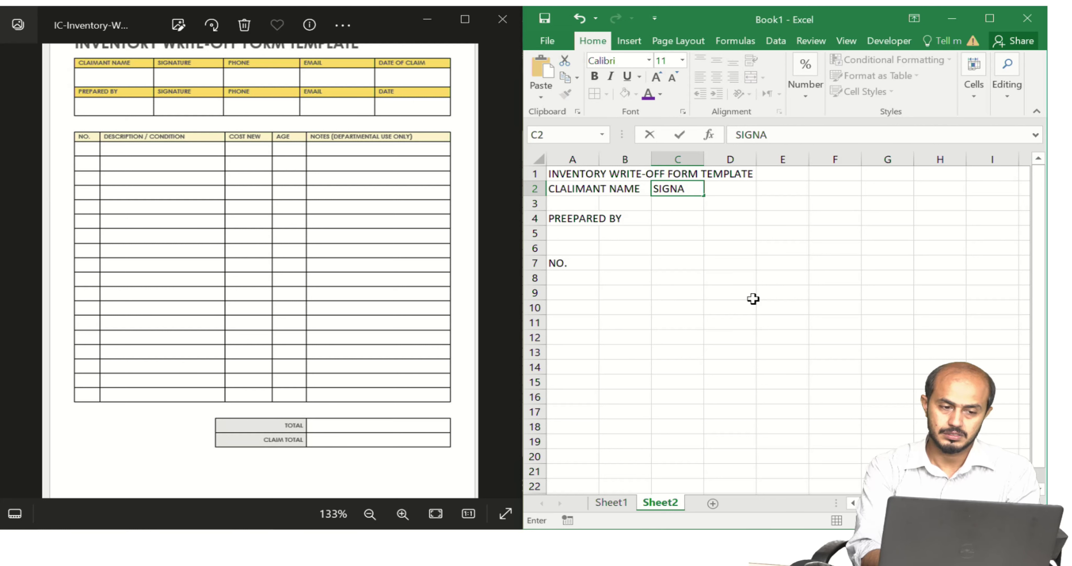
{"action": "type", "text": "RE"}
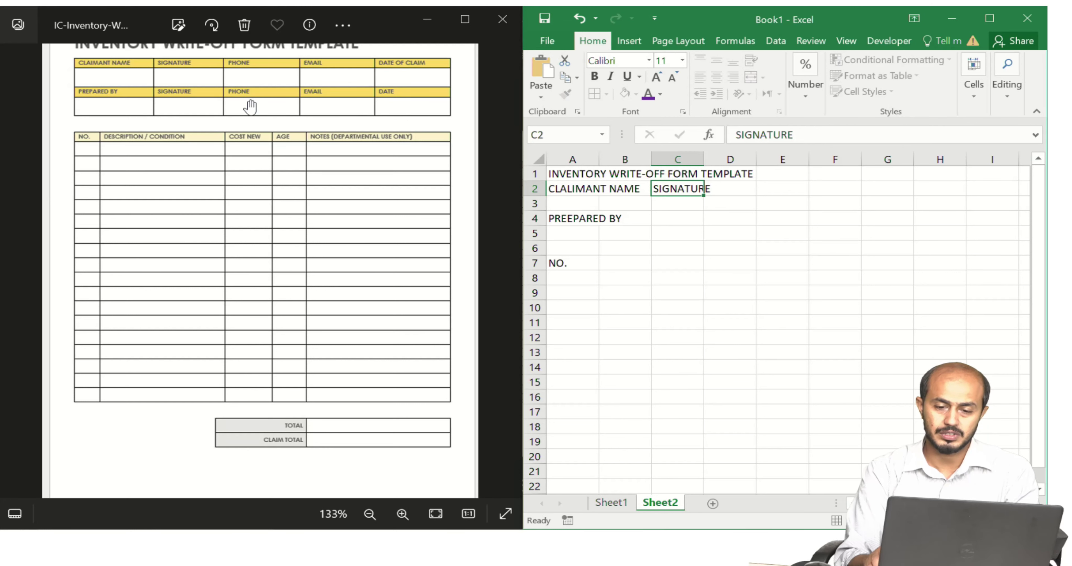
{"action": "key", "text": "Tab"}
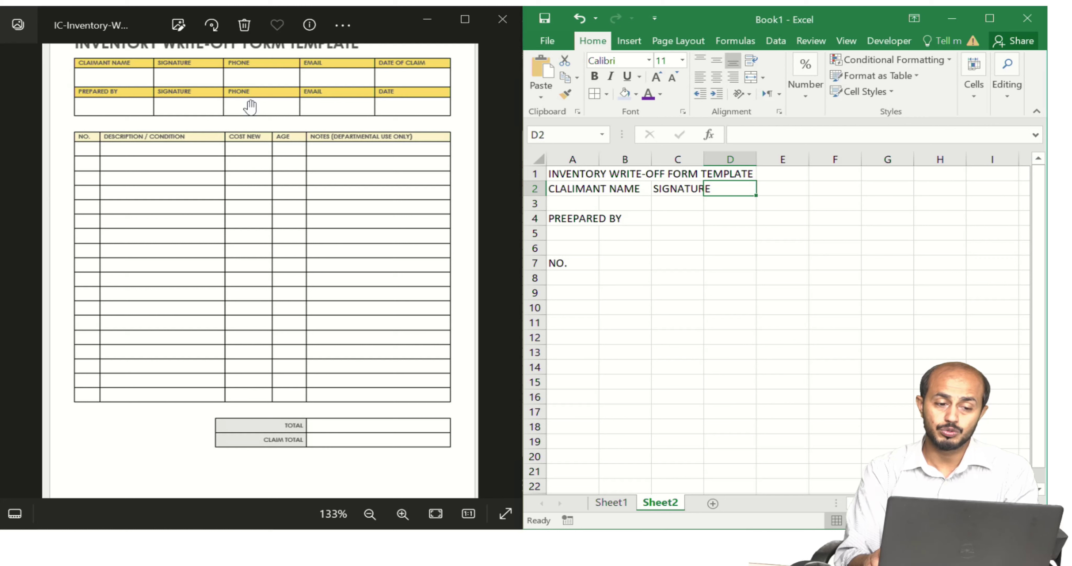
{"action": "type", "text": "PHONE"}
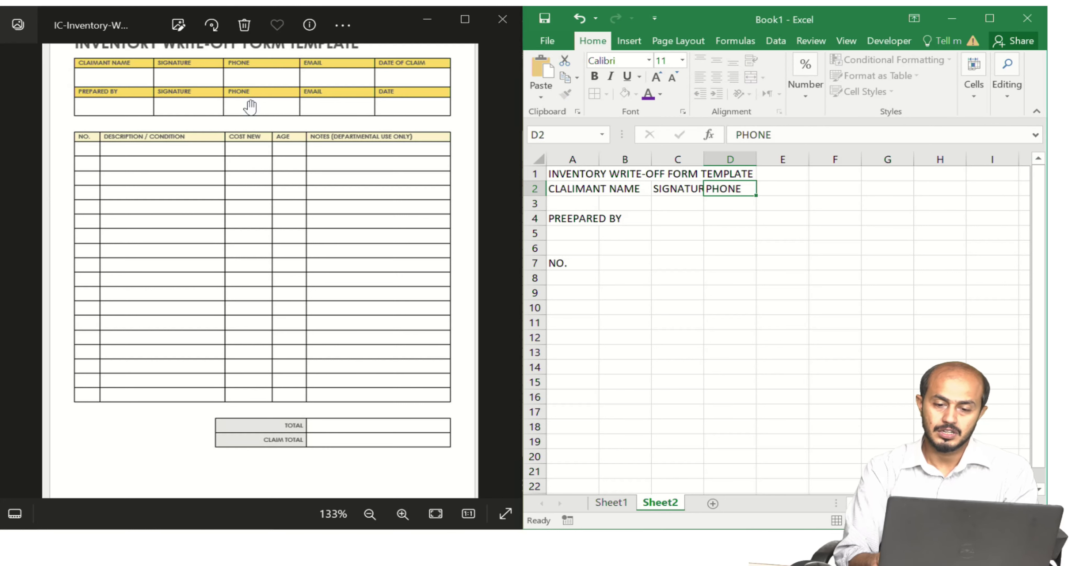
{"action": "key", "text": "Tab"}
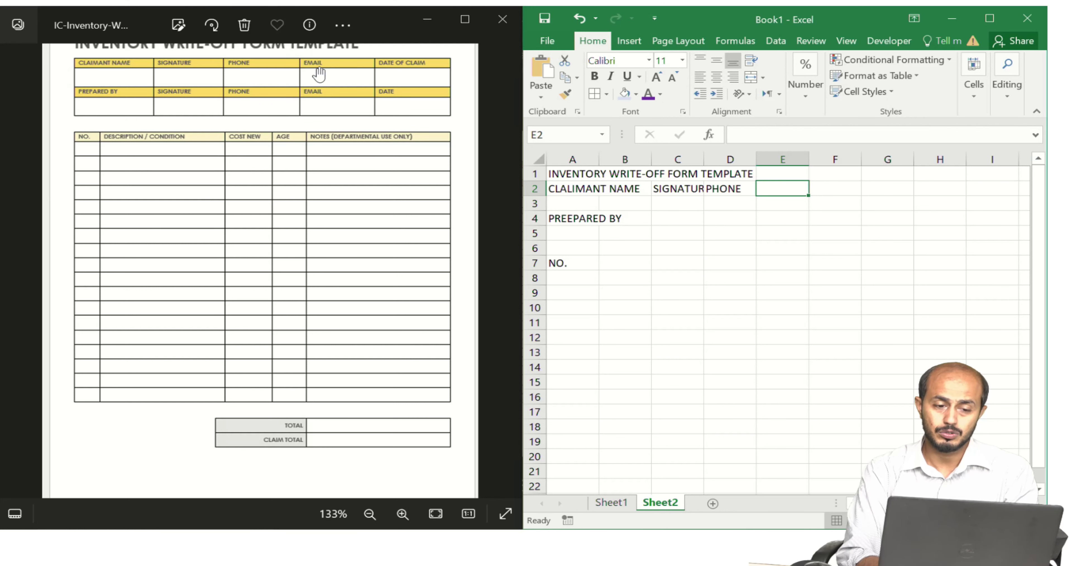
{"action": "key", "text": "Tab"}
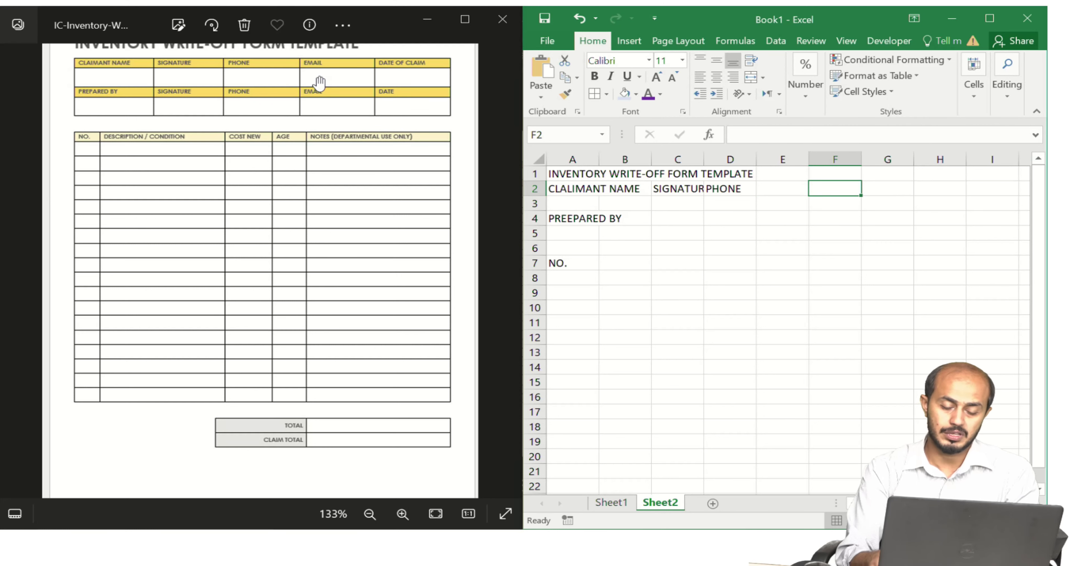
- Enter the heading EMAIL in capitals in cell F2 of the claimant row
{"action": "type", "text": "eMAIL"}
{"action": "key", "text": "BackSpace"}
{"action": "key", "text": "BackSpace"}
{"action": "key", "text": "BackSpace"}
{"action": "key", "text": "BackSpace"}
{"action": "key", "text": "BackSpace"}
{"action": "type", "text": "EMAIL"}
{"action": "key", "text": "Tab"}
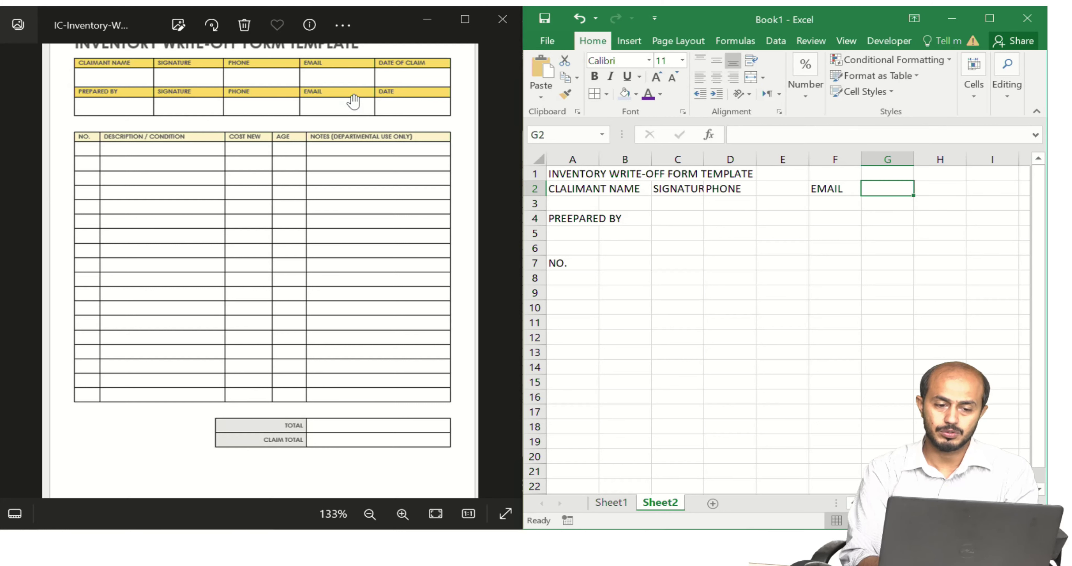
- Enter the heading DATE OF CLAIM in cell H2 to complete the claimant row
{"action": "key", "text": "Tab"}
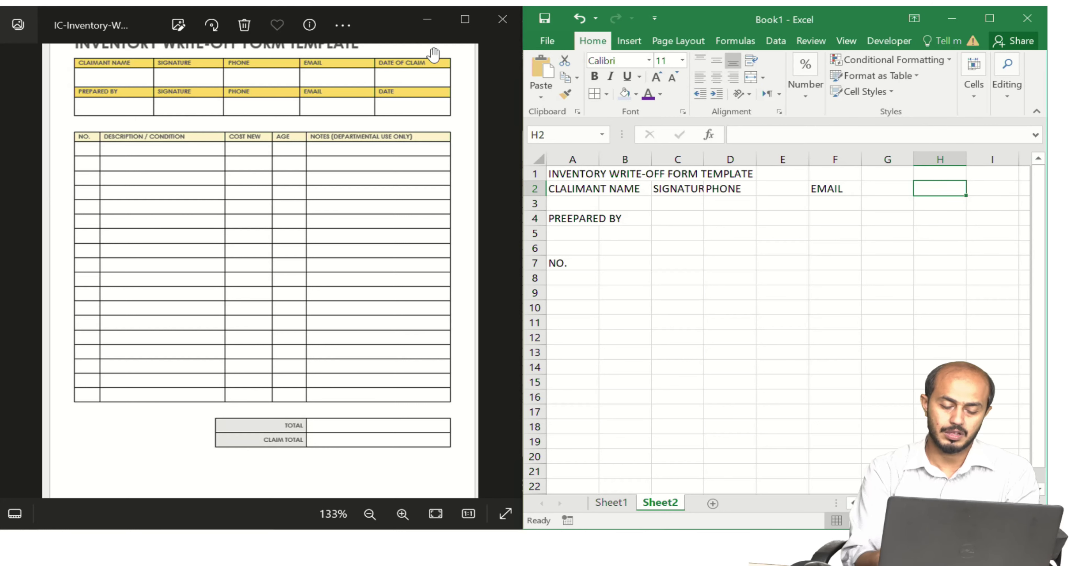
{"action": "type", "text": "DATE "}
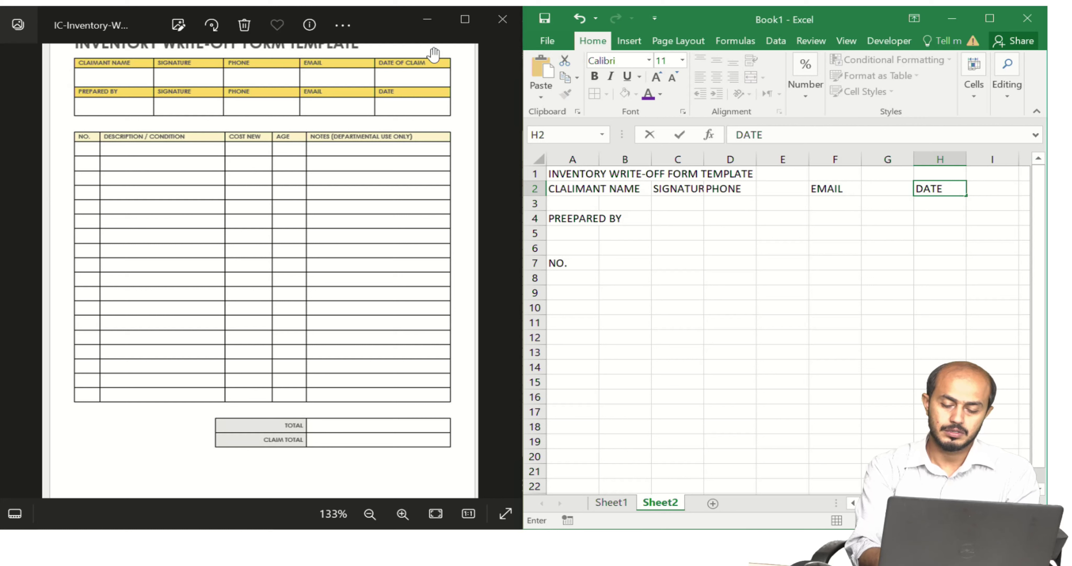
{"action": "type", "text": "OF CLAIM"}
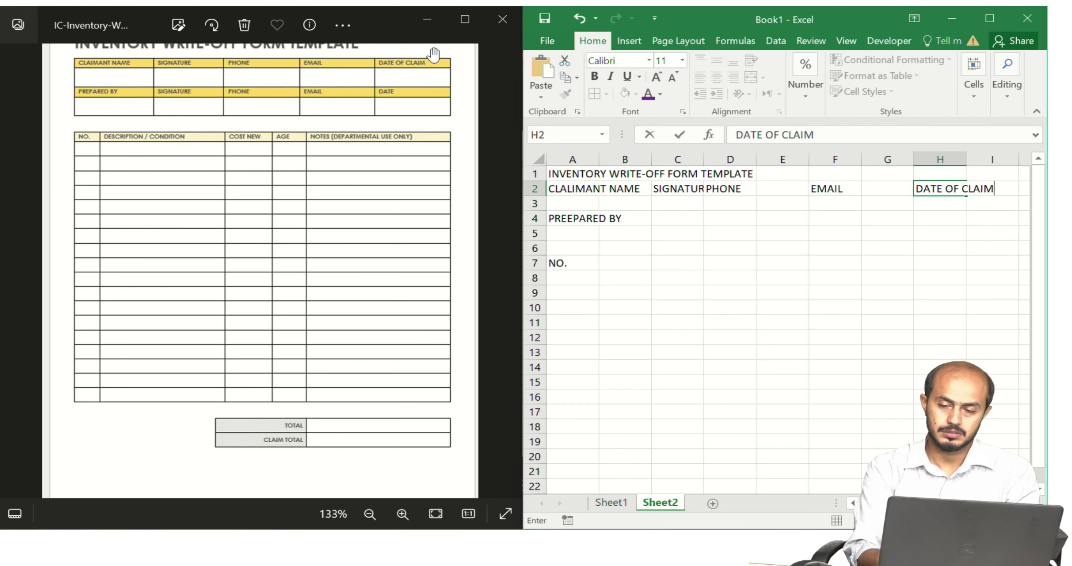
{"action": "key", "text": "Down"}
- Copy the SIGNATURE heading from C2 into cell C4 of the prepared-by row
{"action": "key", "text": "Down"}
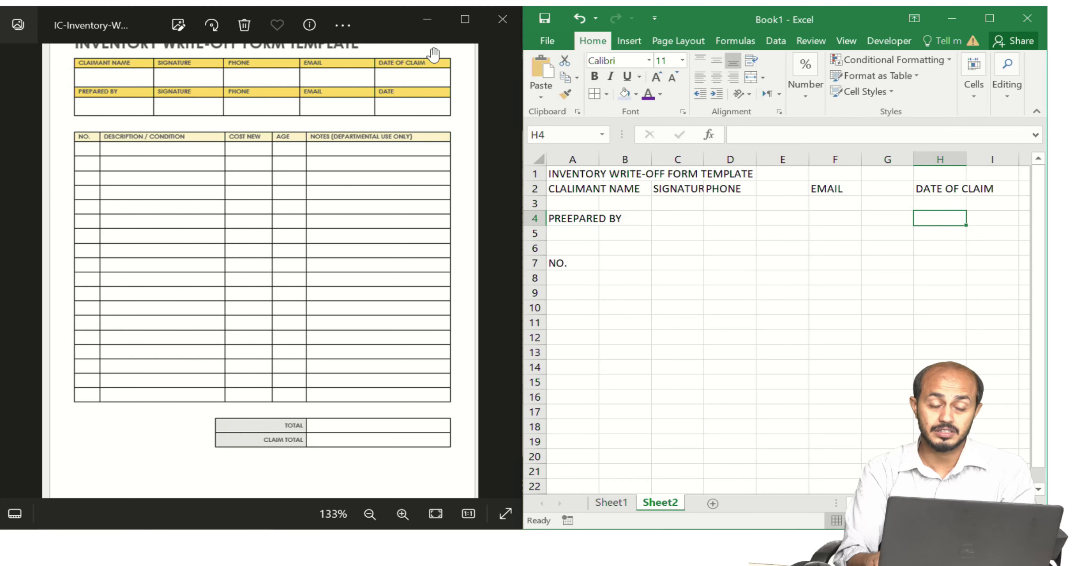
{"action": "key", "text": "Left"}
{"action": "key", "text": "Left"}
{"action": "key", "text": "Left"}
{"action": "key", "text": "Left"}
{"action": "key", "text": "Up"}
{"action": "key", "text": "Left"}
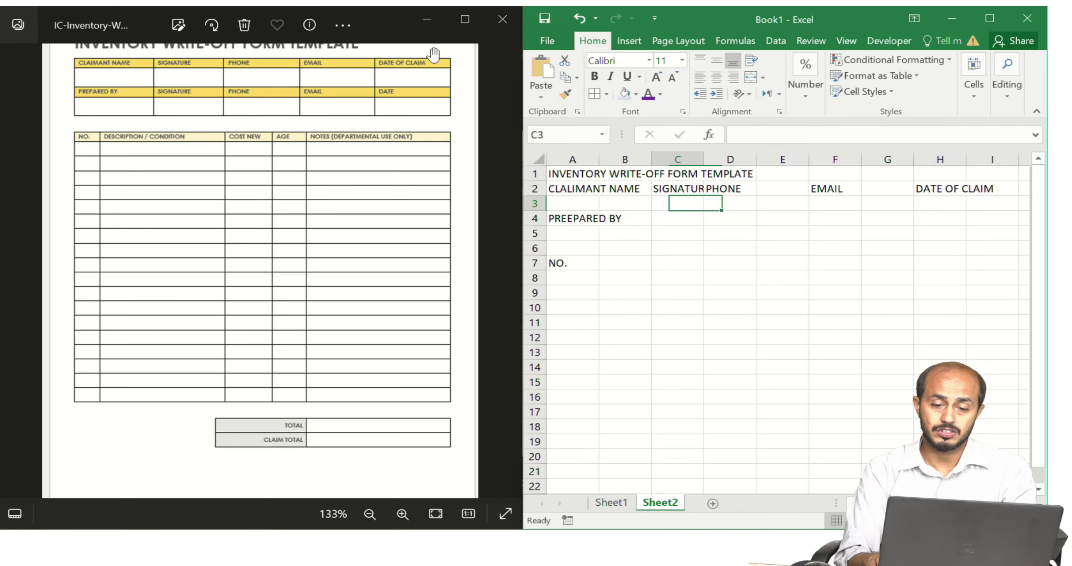
{"action": "key", "text": "Up"}
{"action": "key", "text": "ctrl+c"}
{"action": "key", "text": "Down"}
{"action": "key", "text": "Down"}
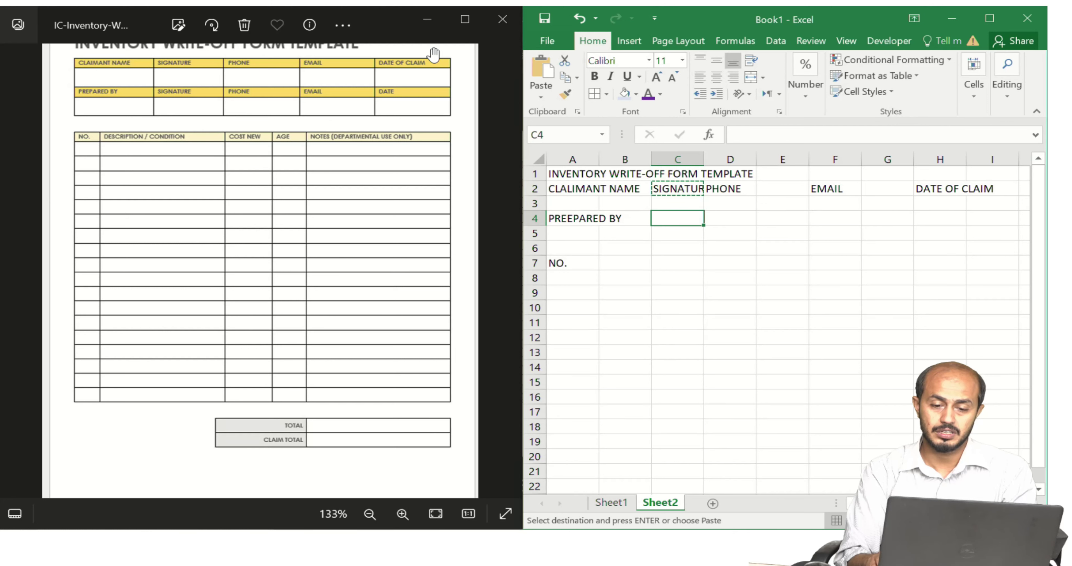
{"action": "key", "text": "ctrl+v"}
- Copy the PHONE heading from D2 into cell D4 of the prepared-by row
{"action": "key", "text": "Right"}
{"action": "key", "text": "Right"}
{"action": "key", "text": "Up"}
{"action": "key", "text": "Up"}
{"action": "key", "text": "Left"}
{"action": "key", "text": "ctrl+c"}
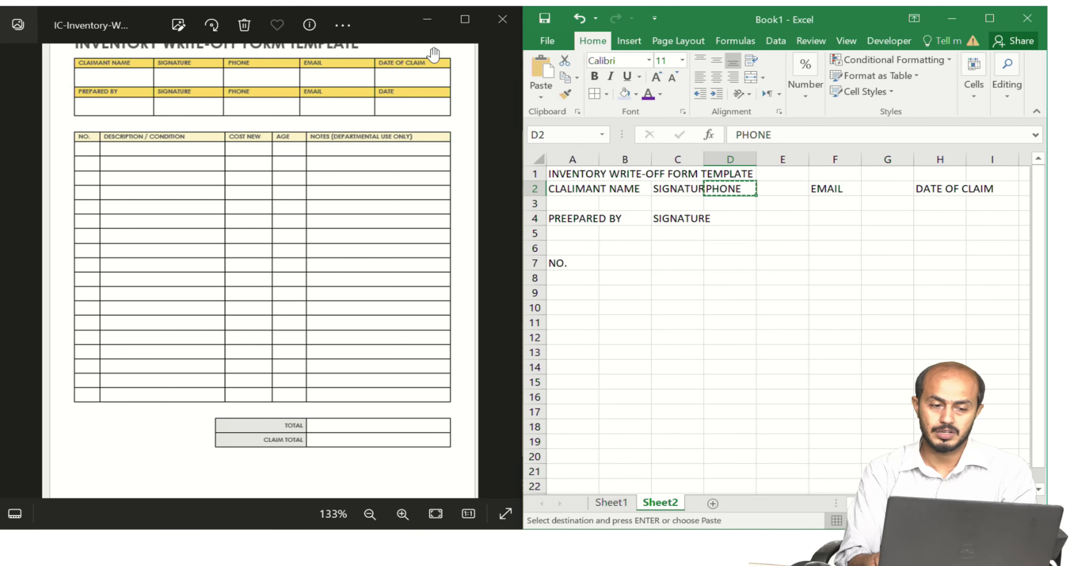
{"action": "key", "text": "Down"}
{"action": "key", "text": "Down"}
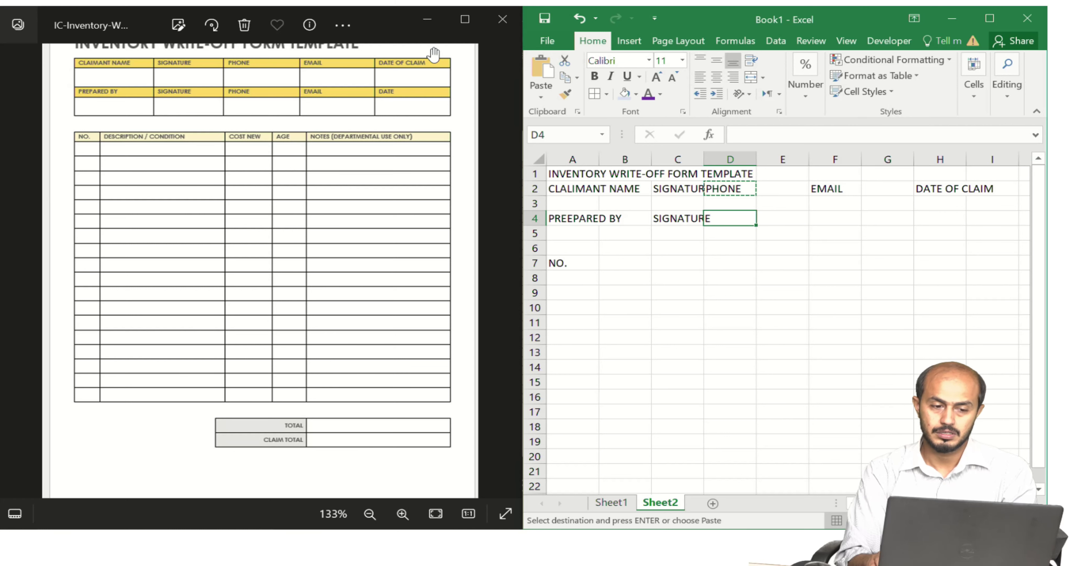
{"action": "key", "text": "ctrl+v"}
- Copy the EMAIL heading from F2 into cell F4 of the prepared-by row
{"action": "key", "text": "Right"}
{"action": "key", "text": "Right"}
{"action": "key", "text": "Up"}
{"action": "key", "text": "Up"}
{"action": "key", "text": "ctrl+c"}
{"action": "key", "text": "Down"}
{"action": "key", "text": "Down"}
{"action": "key", "text": "ctrl+v"}
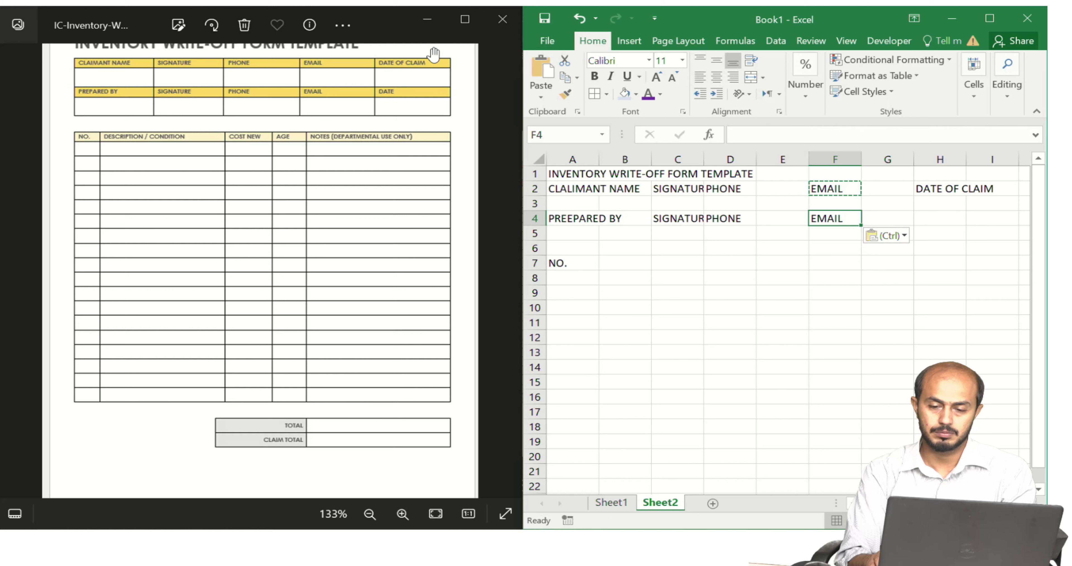
- Enter the heading DATE in cell H4 to complete the prepared-by row
{"action": "key", "text": "Right"}
{"action": "key", "text": "Right"}
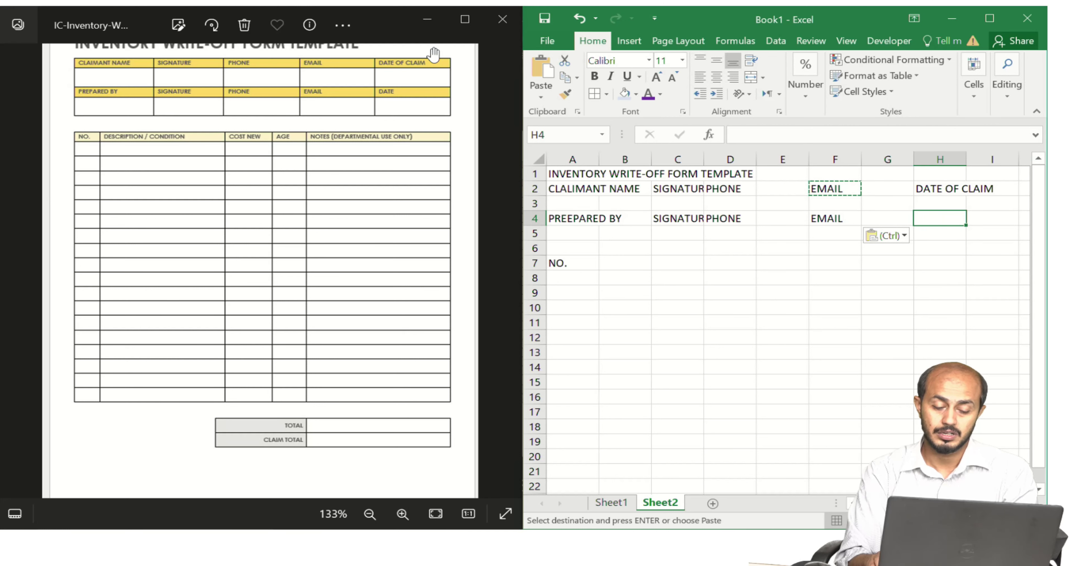
{"action": "type", "text": "DATE"}
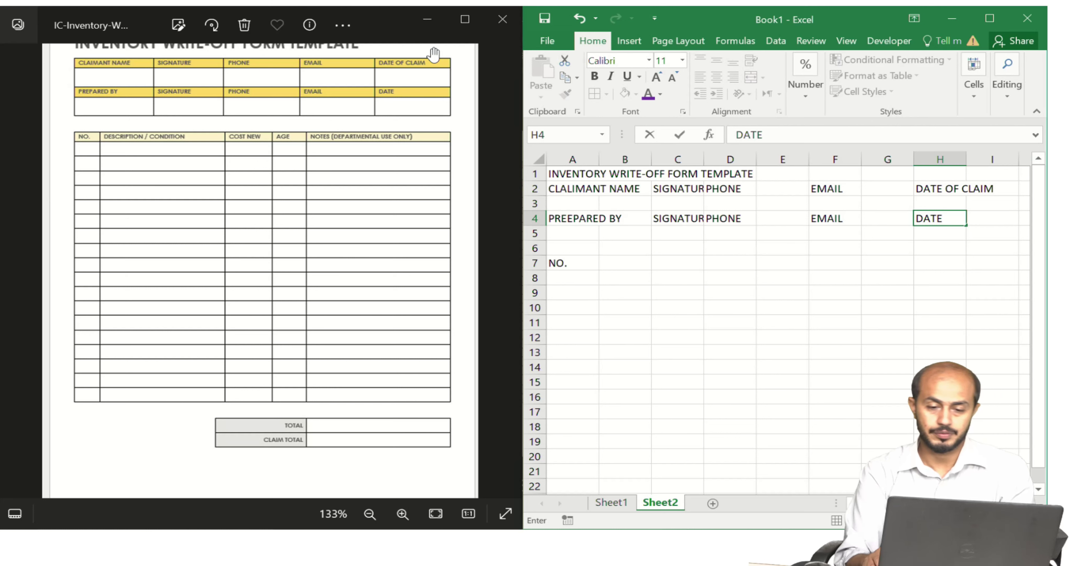
{"action": "key", "text": "Return"}
{"action": "key", "text": "Return"}
{"action": "key", "text": "Return"}
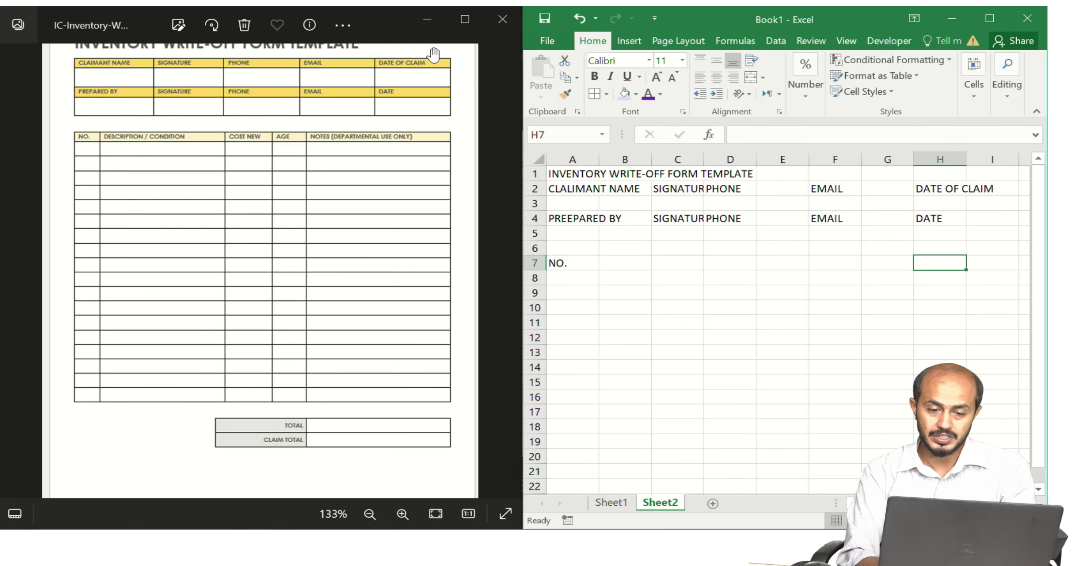
- Merge and center the form title across cells A1 to H1
{"action": "left_click", "coordinate": [572, 171]}
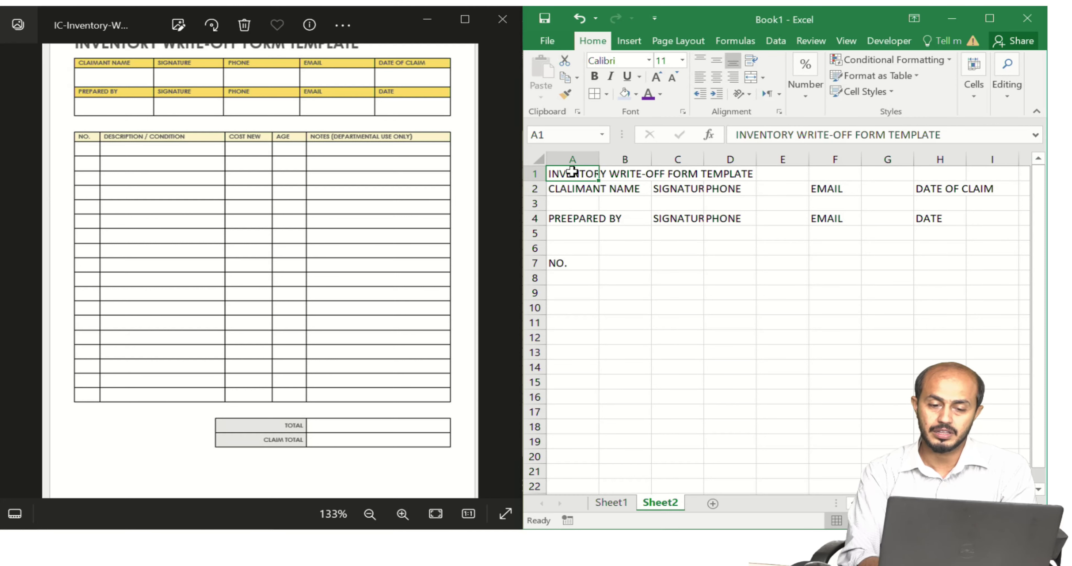
{"action": "left_click_drag", "start_coordinate": [575, 172], "coordinate": [960, 152]}
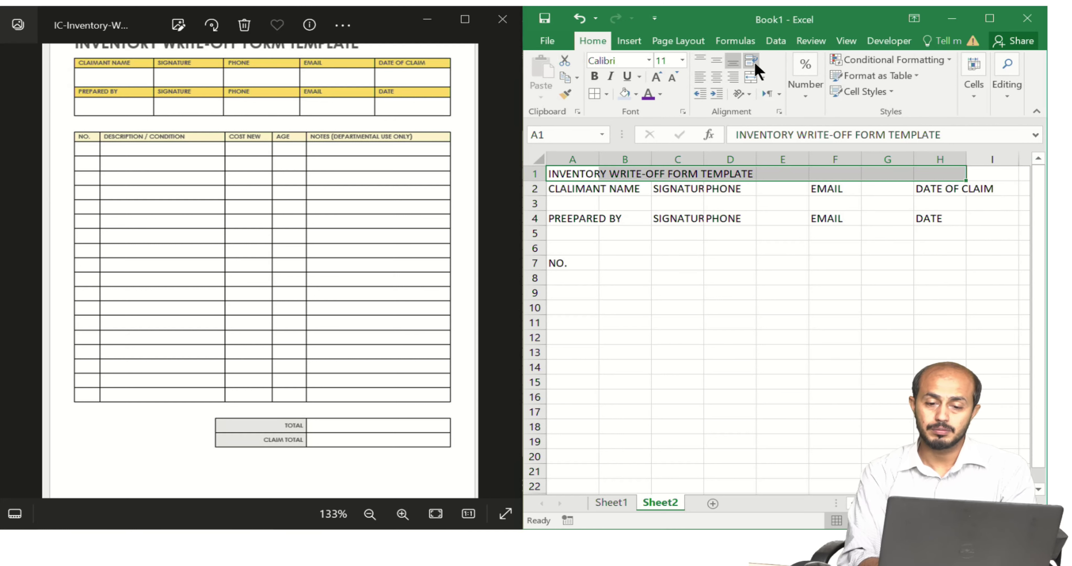
{"action": "left_click", "coordinate": [751, 77]}
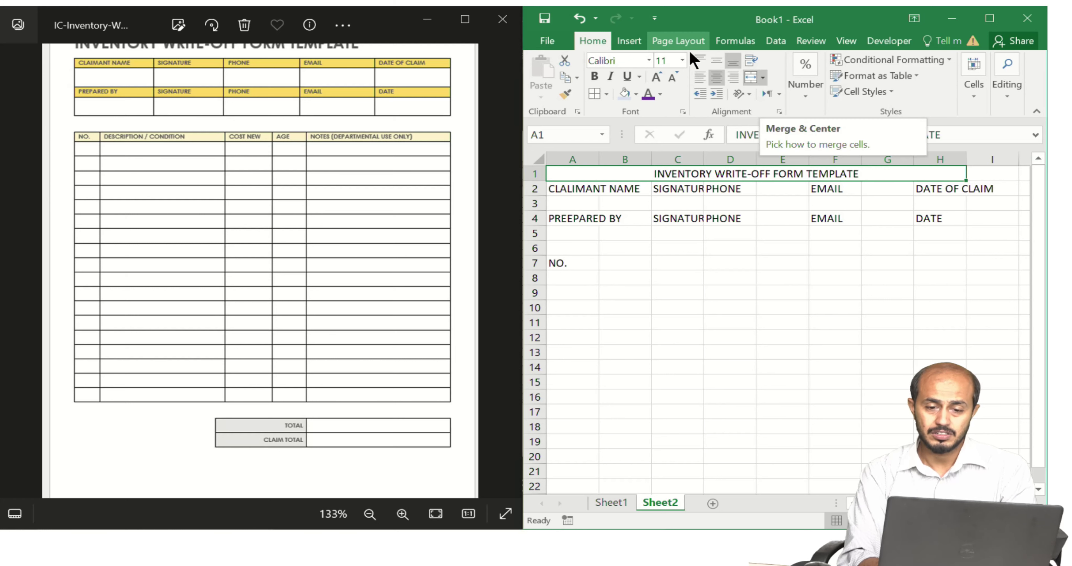
- Set the form title's font size to 16 and left-align it in its merged cell
{"action": "left_click", "coordinate": [657, 75]}
{"action": "left_click", "coordinate": [657, 75]}
{"action": "left_click", "coordinate": [657, 75]}
{"action": "left_click", "coordinate": [657, 74]}
{"action": "left_click", "coordinate": [657, 75]}
{"action": "left_click", "coordinate": [657, 75]}
{"action": "left_click", "coordinate": [657, 74]}
{"action": "left_click", "coordinate": [679, 83]}
{"action": "left_click", "coordinate": [679, 83]}
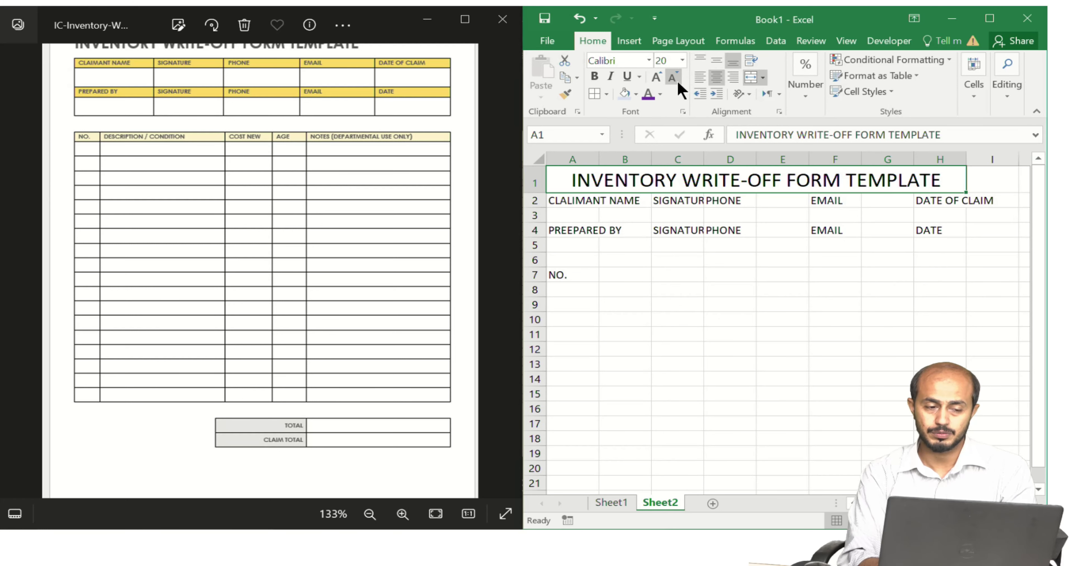
{"action": "left_click", "coordinate": [678, 83]}
{"action": "left_click", "coordinate": [679, 83]}
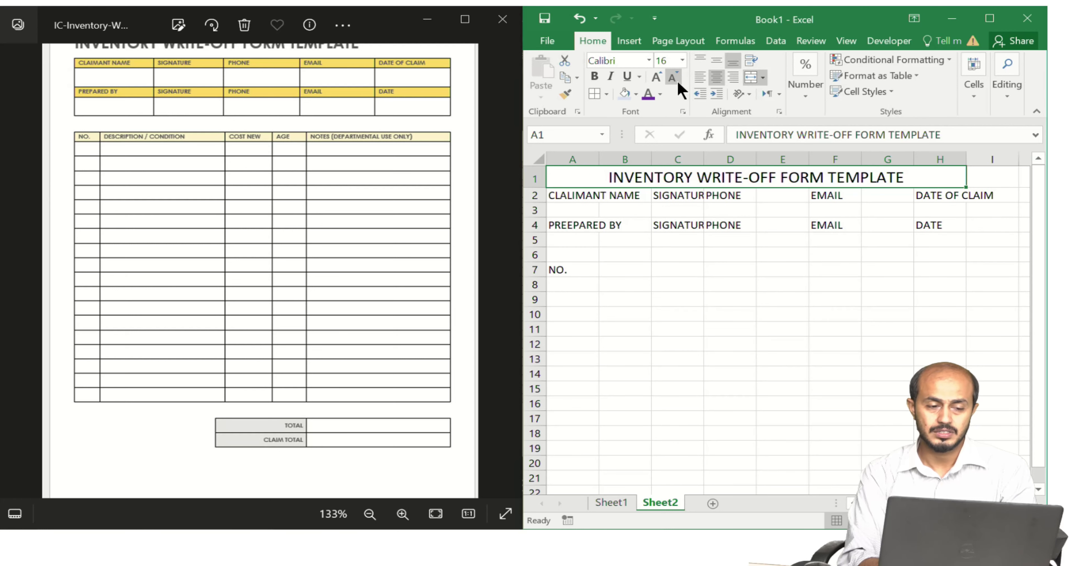
{"action": "left_click", "coordinate": [700, 77]}
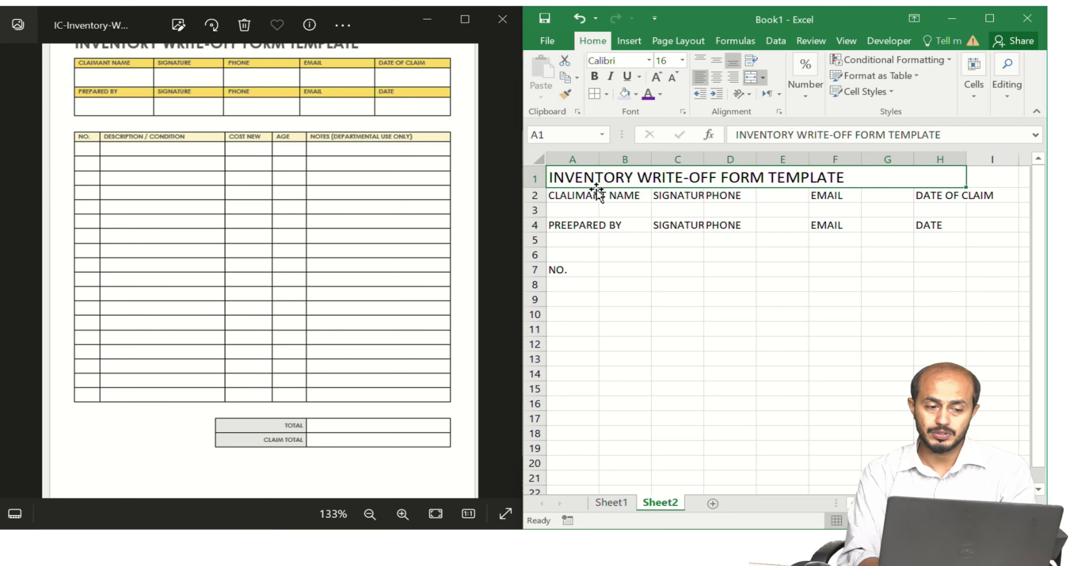
- Merge and center the CLALIMANT NAME heading across A2:B2 and the PHONE heading across D2:E2
{"action": "left_click", "coordinate": [582, 196]}
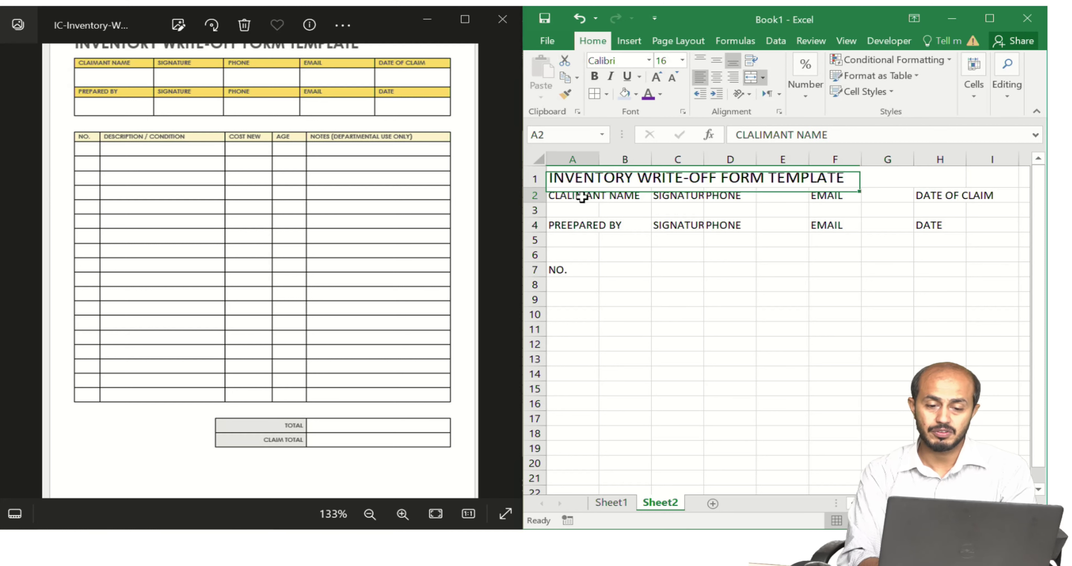
{"action": "left_click_drag", "start_coordinate": [582, 196], "coordinate": [624, 195]}
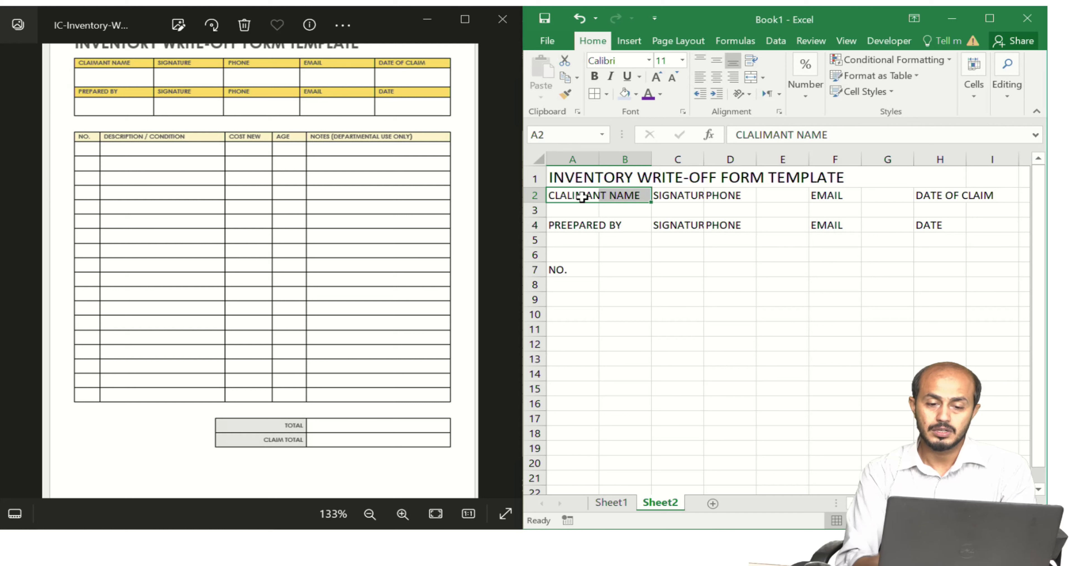
{"action": "left_click", "coordinate": [757, 77]}
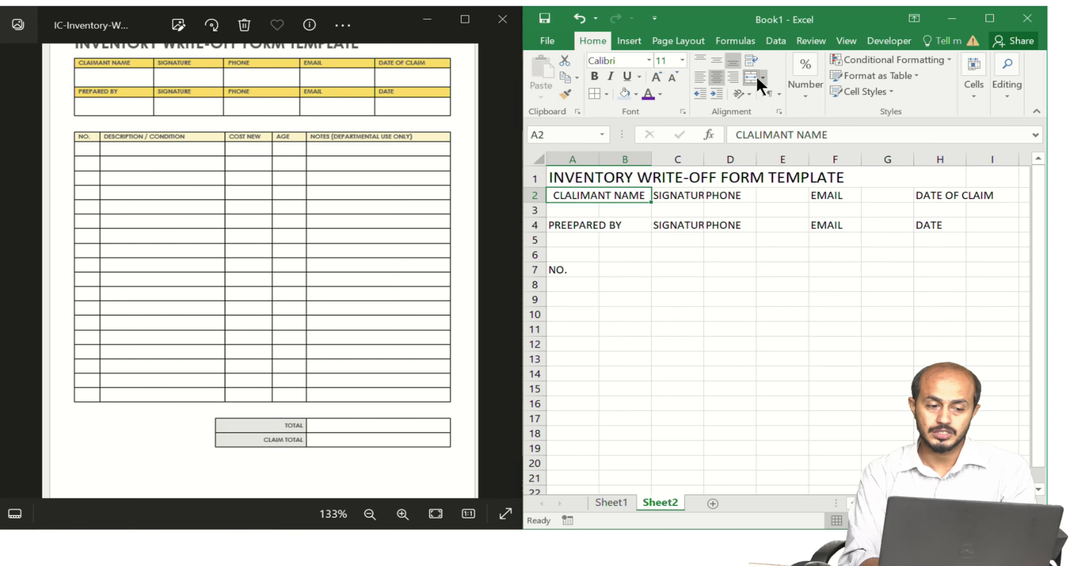
{"action": "left_click", "coordinate": [675, 196]}
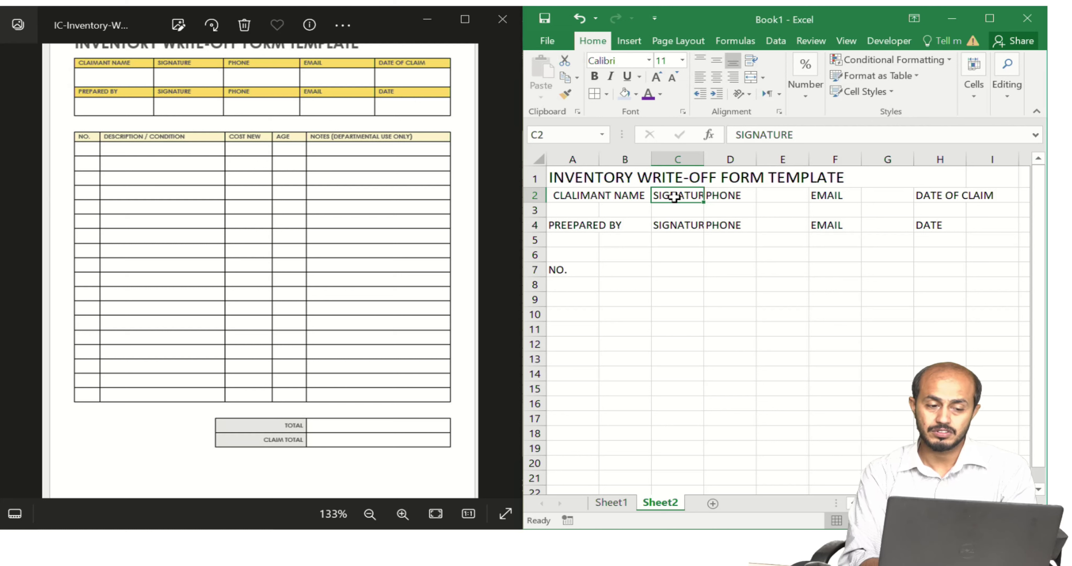
{"action": "left_click", "coordinate": [709, 196]}
{"action": "left_click_drag", "start_coordinate": [707, 196], "coordinate": [778, 195]}
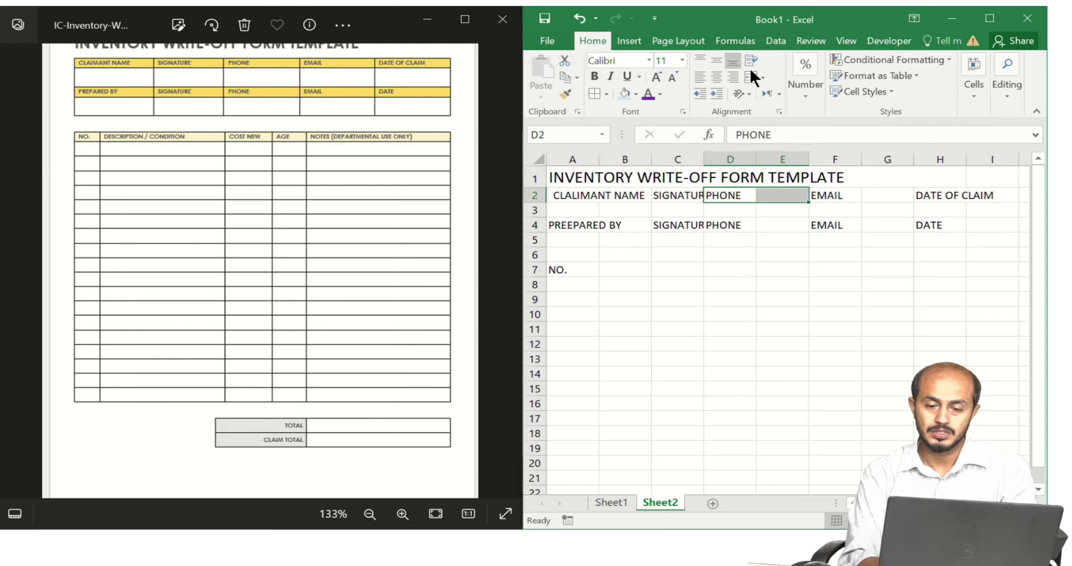
{"action": "left_click", "coordinate": [750, 80]}
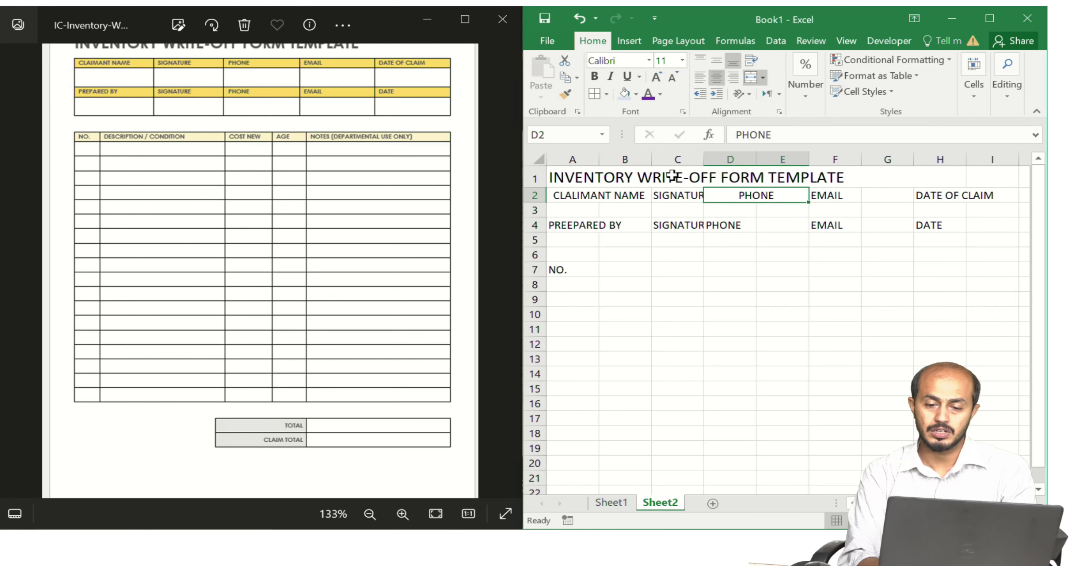
- Apply all borders to the claimant and prepared-by block, cells A2 to H4
{"action": "left_click", "coordinate": [598, 196]}
{"action": "key", "text": "shift+Down"}
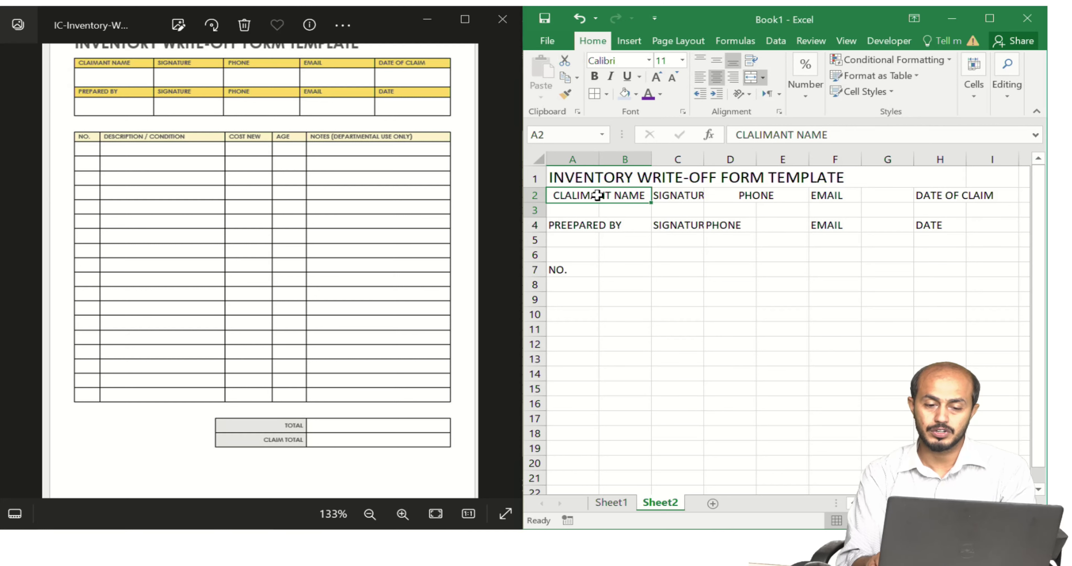
{"action": "key", "text": "shift+Down"}
{"action": "key", "text": "shift+Right"}
{"action": "key", "text": "shift+Right"}
{"action": "key", "text": "shift+Right"}
{"action": "key", "text": "shift+Right"}
{"action": "key", "text": "shift+Right"}
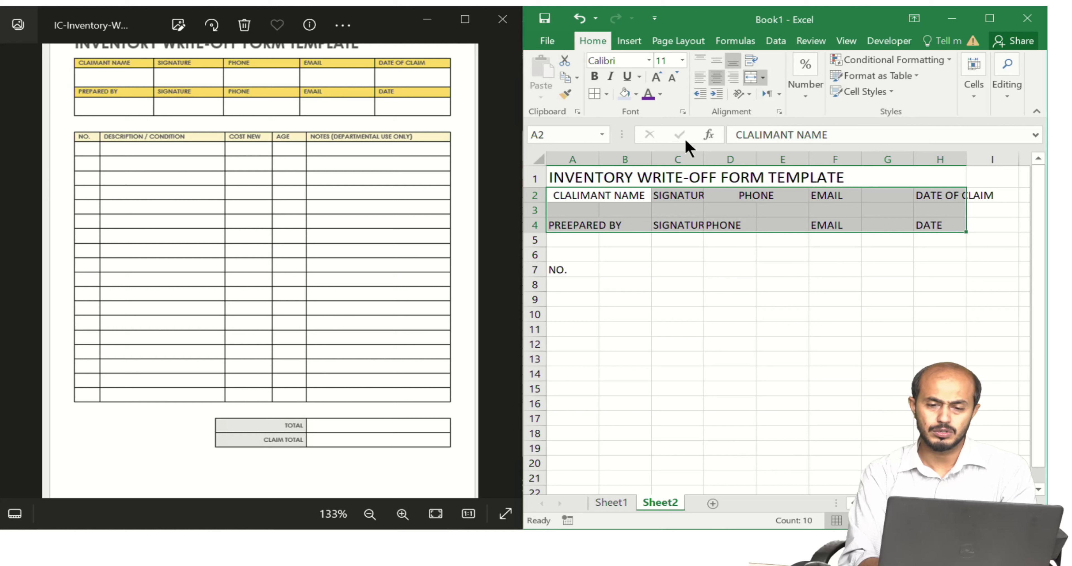
{"action": "left_click", "coordinate": [607, 94]}
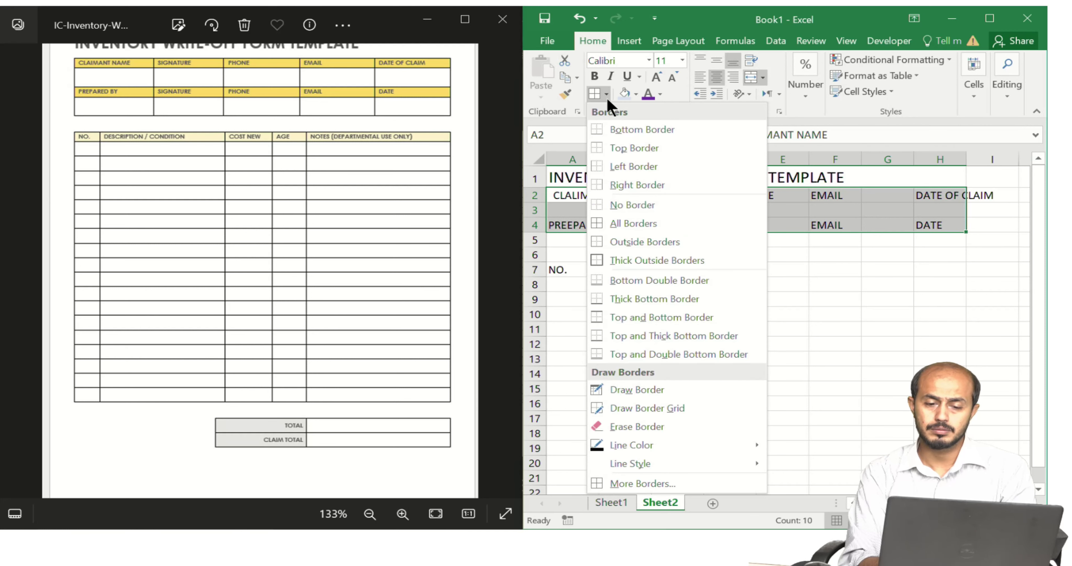
{"action": "left_click", "coordinate": [622, 226]}
{"action": "left_click", "coordinate": [725, 344]}
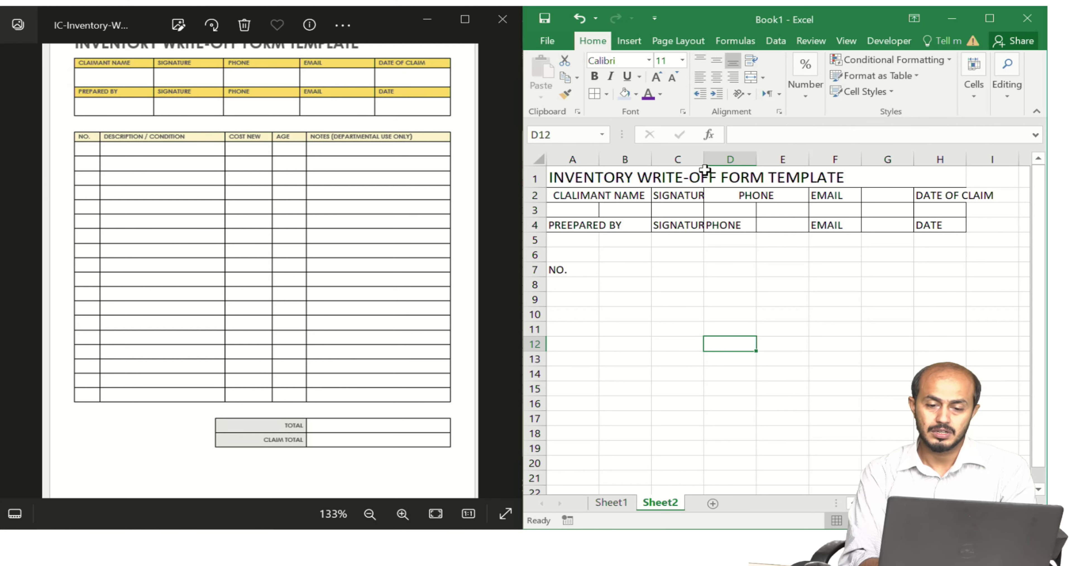
- Auto-fit column C to the width of the SIGNATURE heading
{"action": "double_click", "coordinate": [704, 159]}
{"action": "left_click", "coordinate": [705, 159]}
{"action": "left_click", "coordinate": [729, 269]}
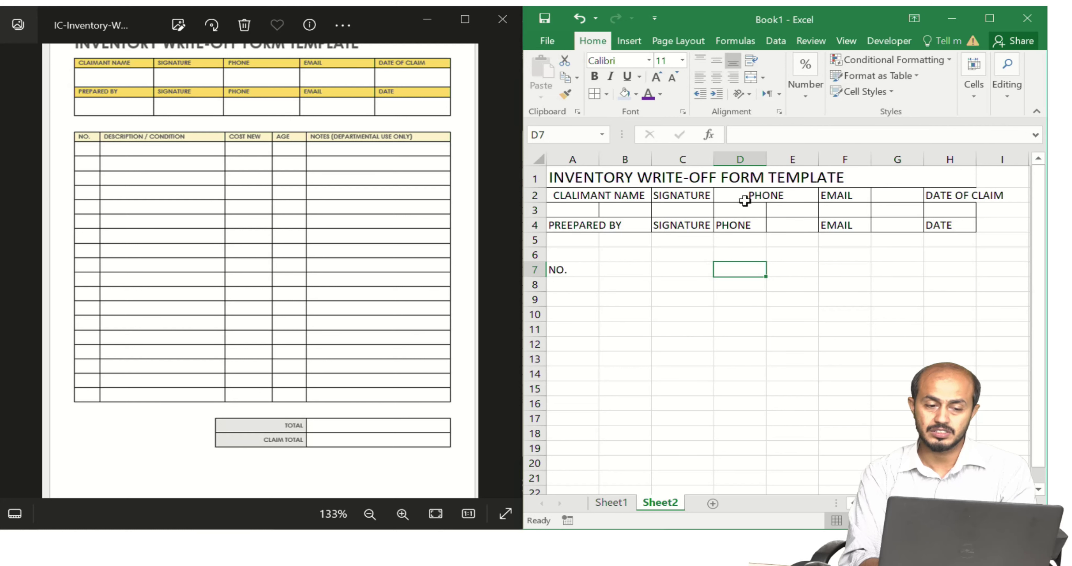
- Left-align the merged PHONE heading in row 2, and merge and center the EMAIL heading across F2:G2
{"action": "left_click", "coordinate": [756, 194]}
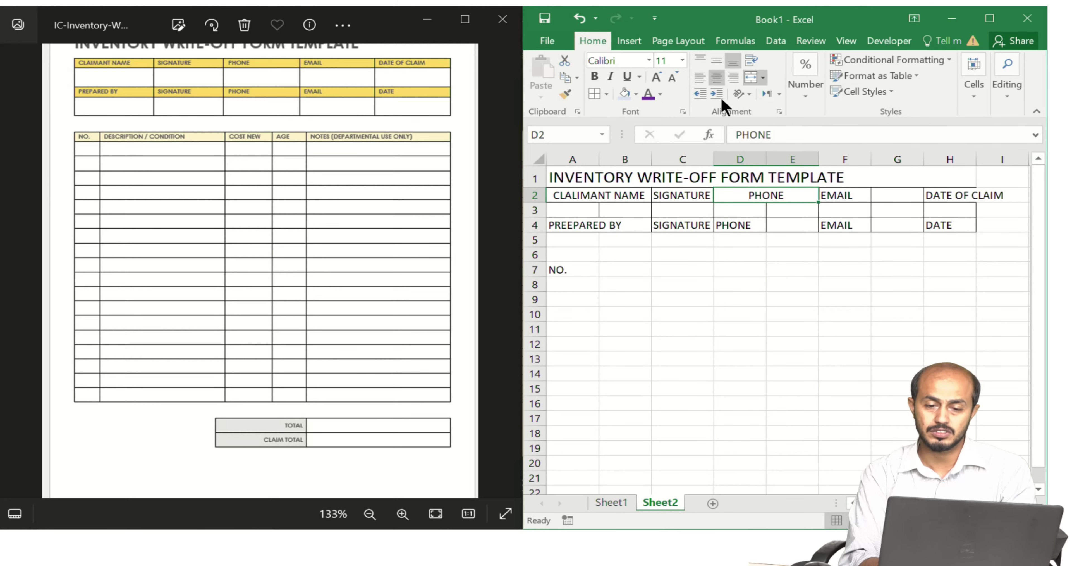
{"action": "left_click", "coordinate": [701, 78]}
{"action": "left_click_drag", "start_coordinate": [841, 196], "coordinate": [896, 195]}
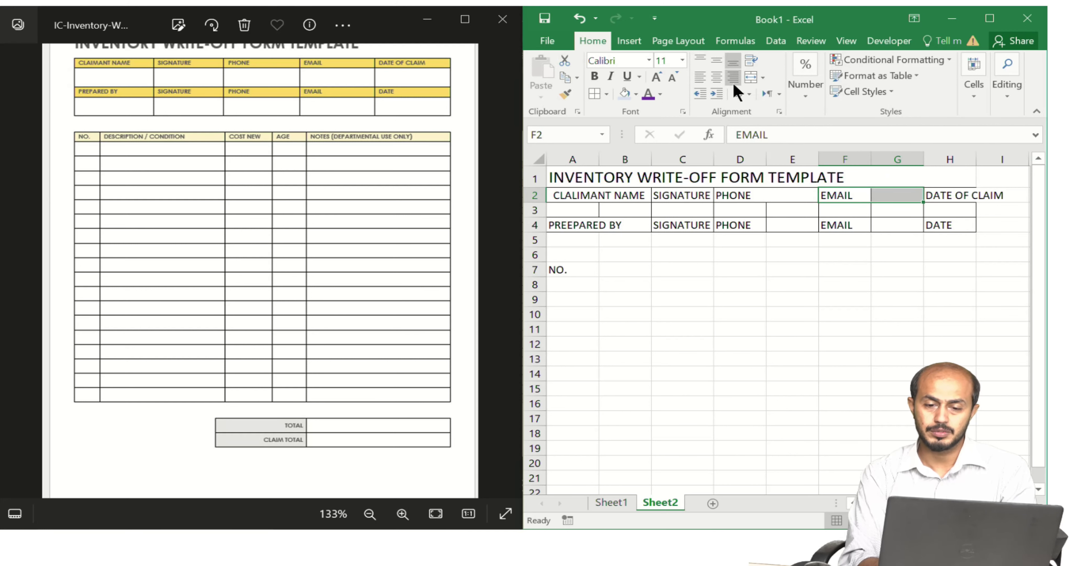
{"action": "left_click", "coordinate": [751, 78]}
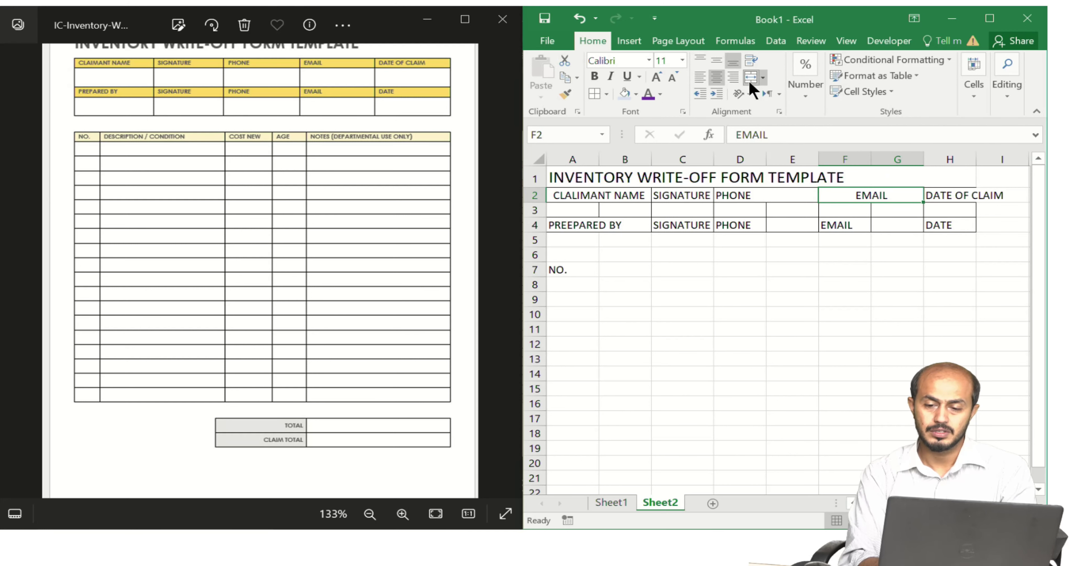
- Auto-fit column H to the width of the DATE OF CLAIM heading
{"action": "left_click", "coordinate": [964, 200]}
{"action": "double_click", "coordinate": [979, 161]}
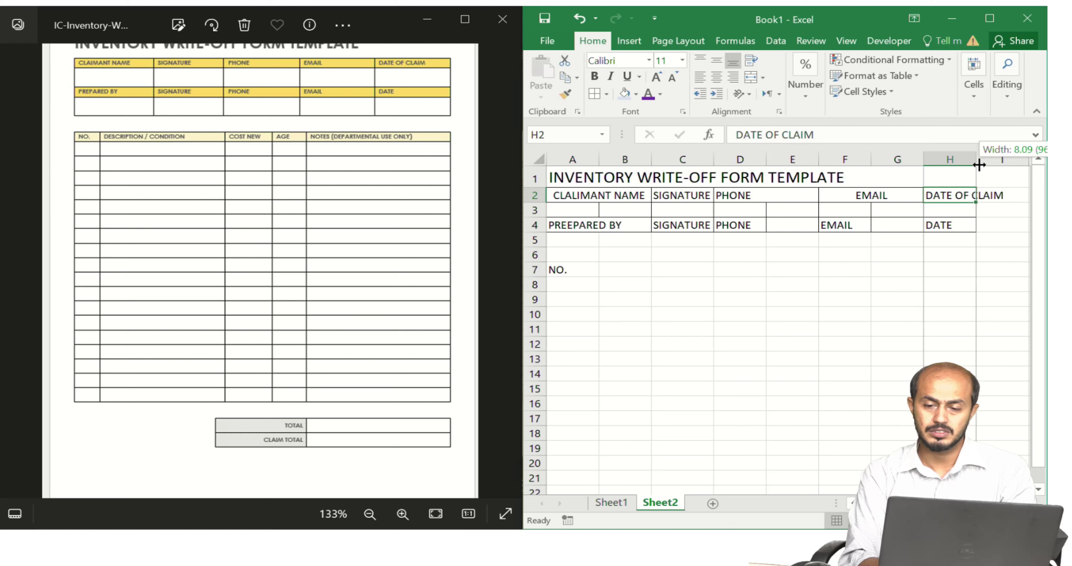
{"action": "left_click", "coordinate": [952, 297]}
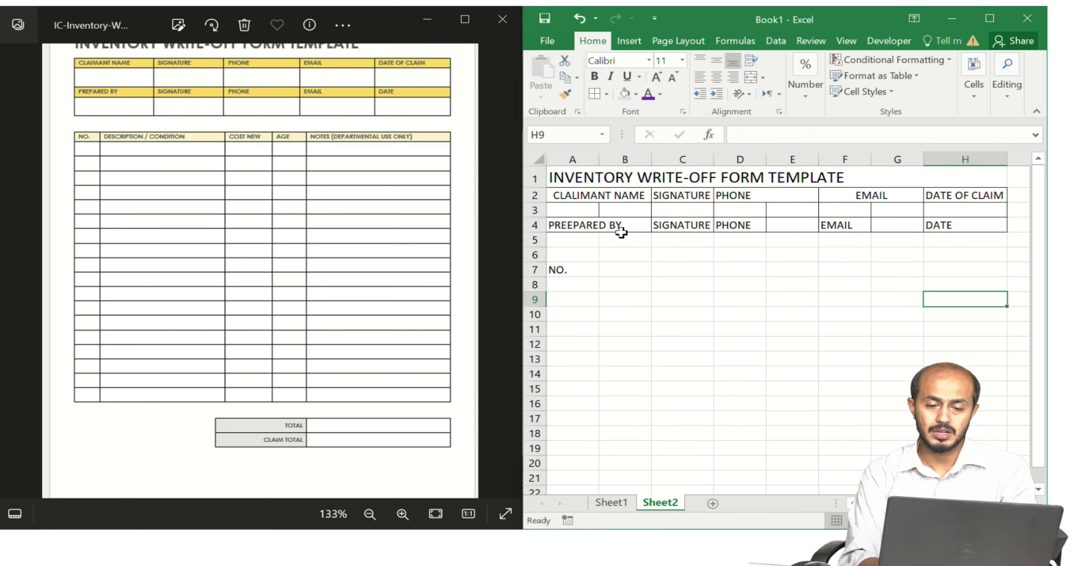
- Merge the blank row 3 cells A3:B3, D3:E3 and F3:G3, and left-align the merged EMAIL heading in row 2
{"action": "mouse_move", "coordinate": [585, 211]}
{"action": "left_mouse_down"}
{"action": "mouse_move", "coordinate": [602, 209]}
{"action": "mouse_move", "coordinate": [582, 208]}
{"action": "left_mouse_up"}
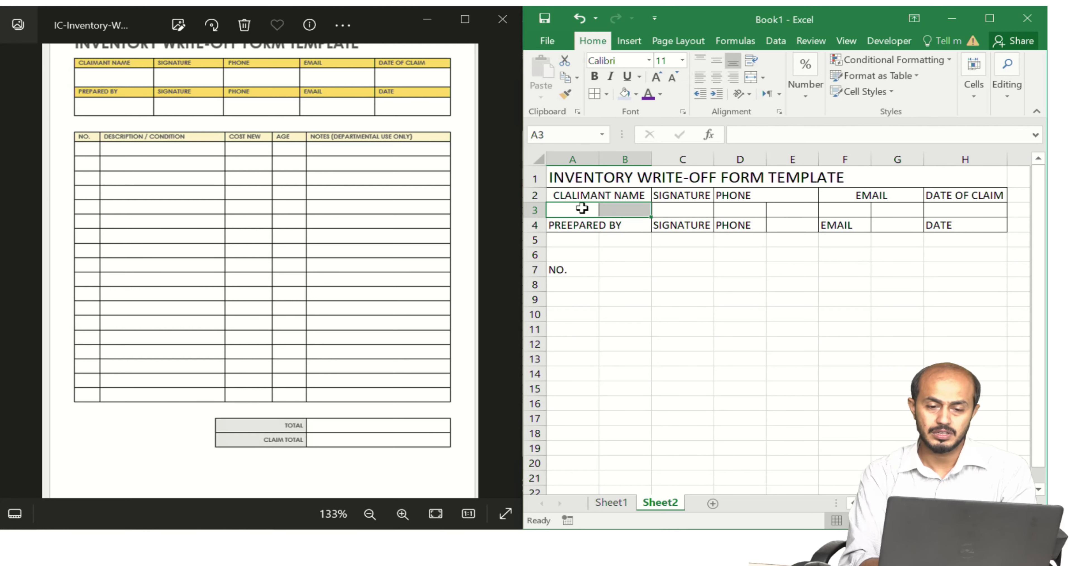
{"action": "left_click", "coordinate": [751, 77]}
{"action": "left_click", "coordinate": [691, 208]}
{"action": "left_click_drag", "start_coordinate": [760, 209], "coordinate": [774, 209]}
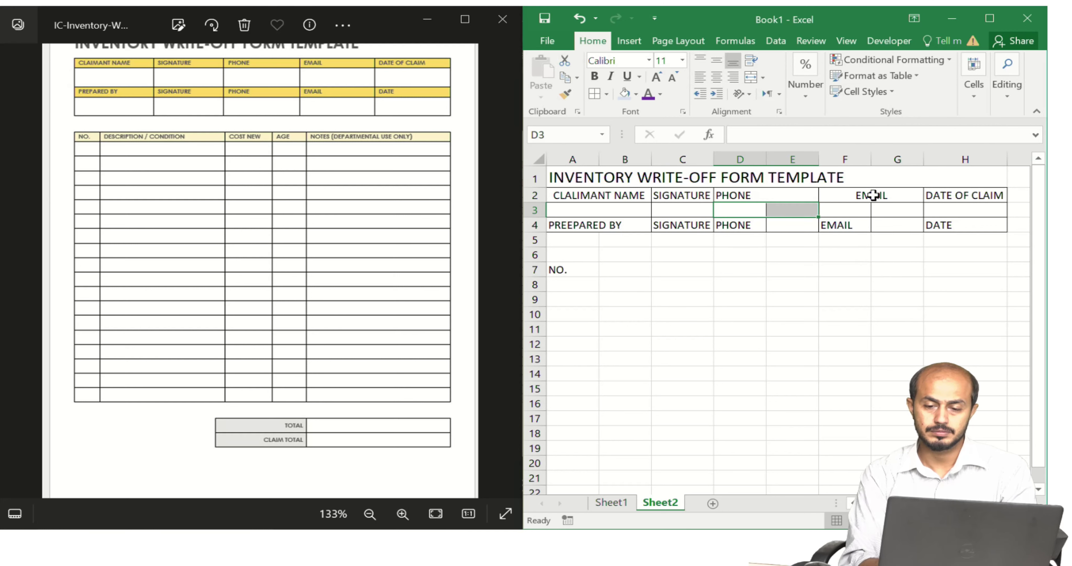
{"action": "left_click", "coordinate": [893, 210], "text": "shift"}
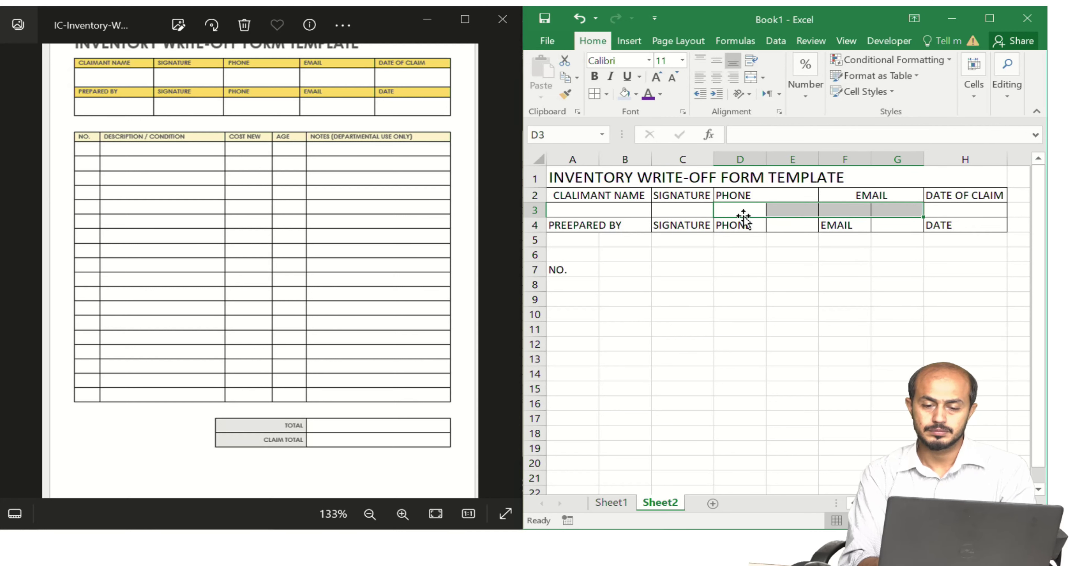
{"action": "left_click_drag", "start_coordinate": [745, 214], "coordinate": [771, 212]}
{"action": "left_click", "coordinate": [752, 76]}
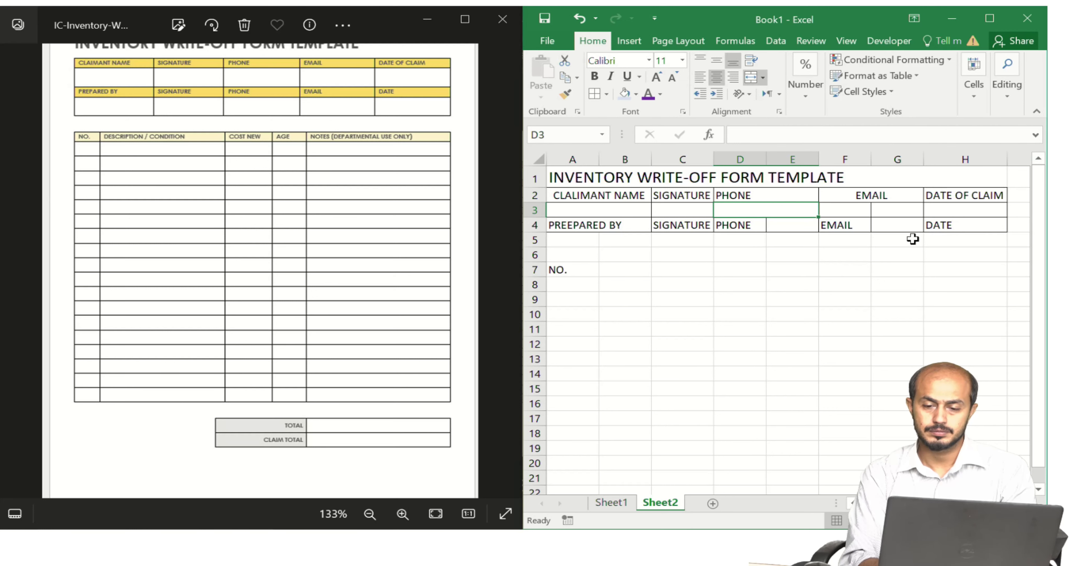
{"action": "left_click", "coordinate": [856, 208]}
{"action": "left_click_drag", "start_coordinate": [855, 208], "coordinate": [882, 209]}
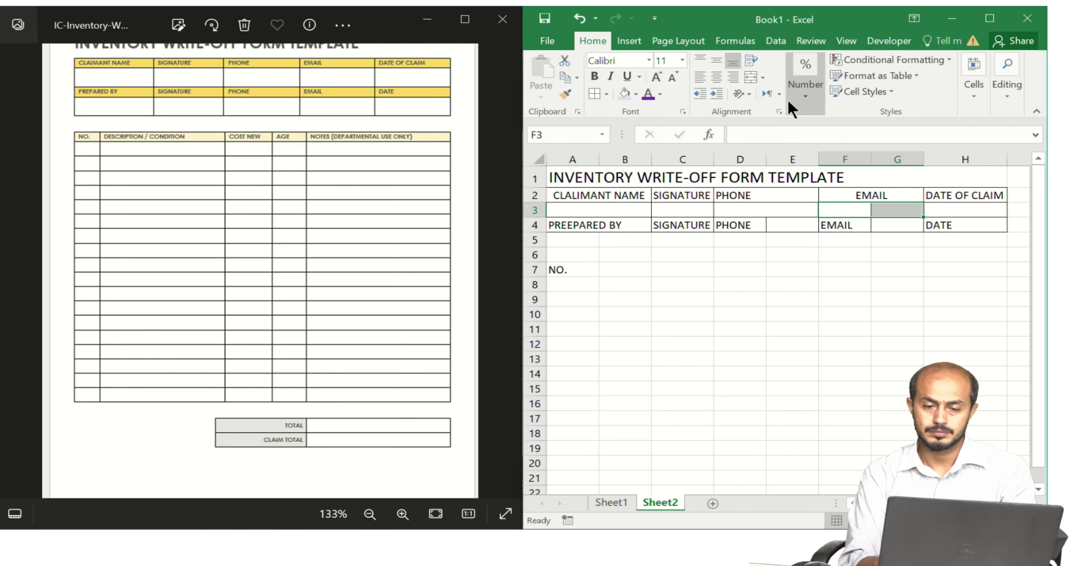
{"action": "left_click", "coordinate": [751, 77]}
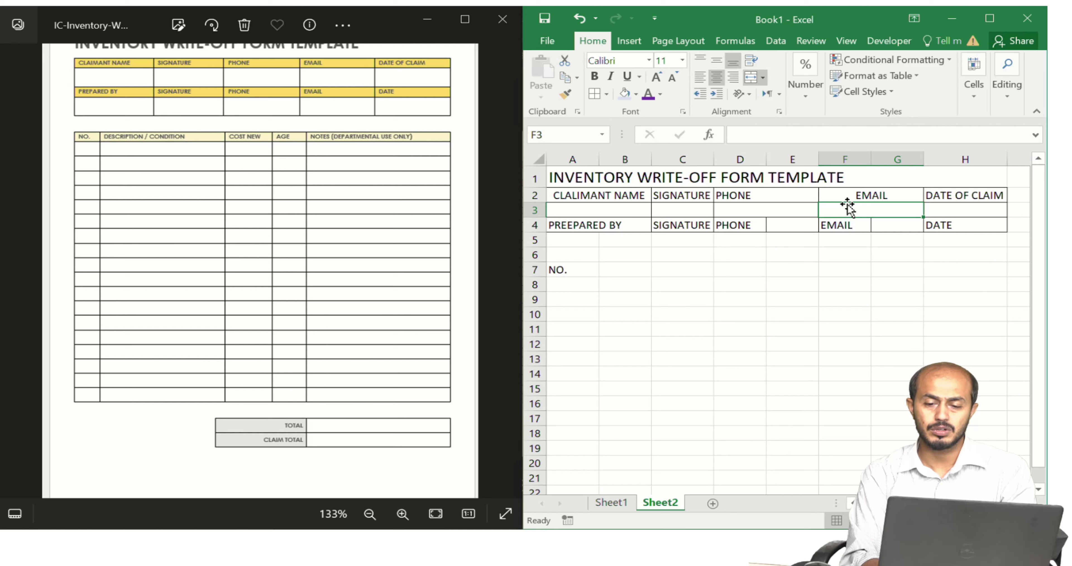
{"action": "left_click", "coordinate": [854, 194]}
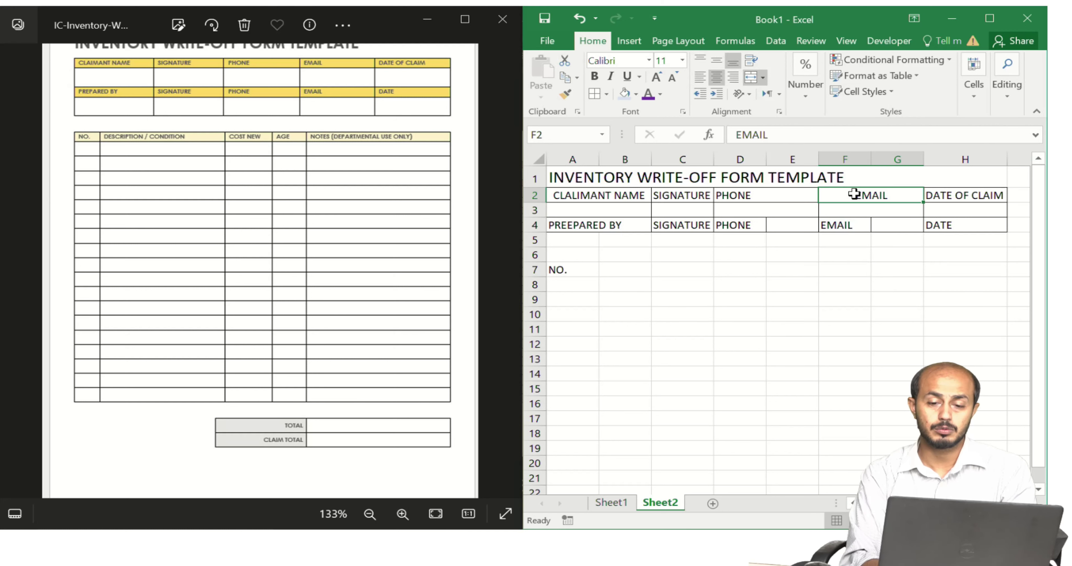
{"action": "left_click", "coordinate": [700, 76]}
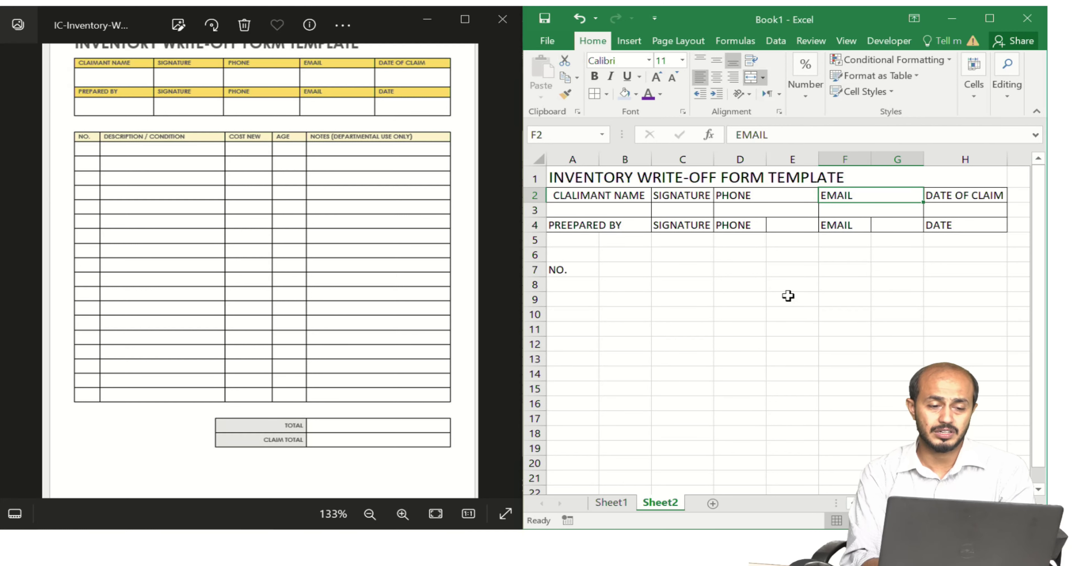
- Merge and center the row 4 headings PHONE across D4:E4, EMAIL across F4:G4 and PREEPARED BY across A4:B4
{"action": "left_click_drag", "start_coordinate": [747, 227], "coordinate": [750, 229]}
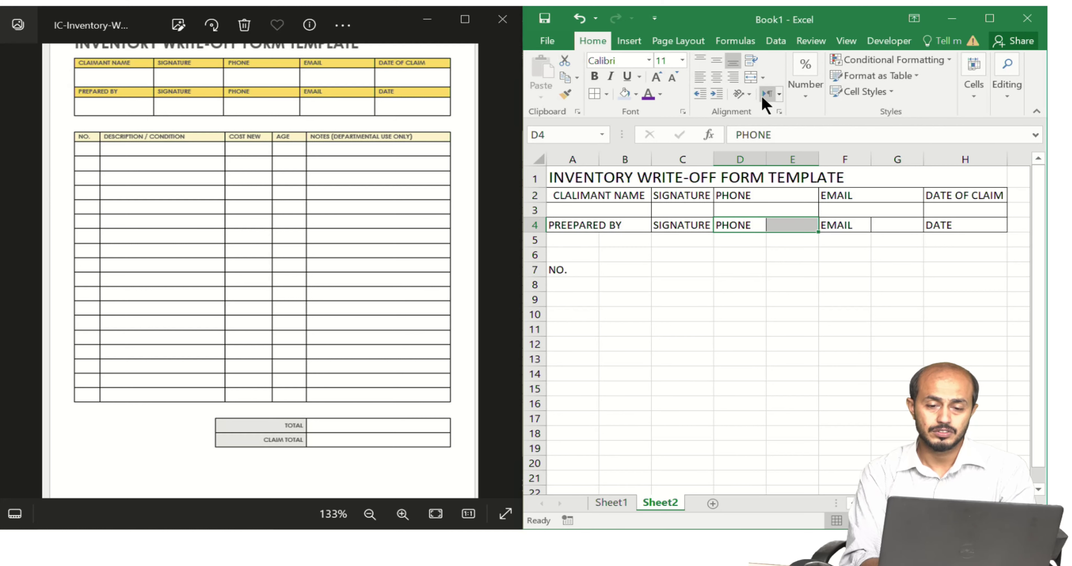
{"action": "left_click", "coordinate": [752, 73]}
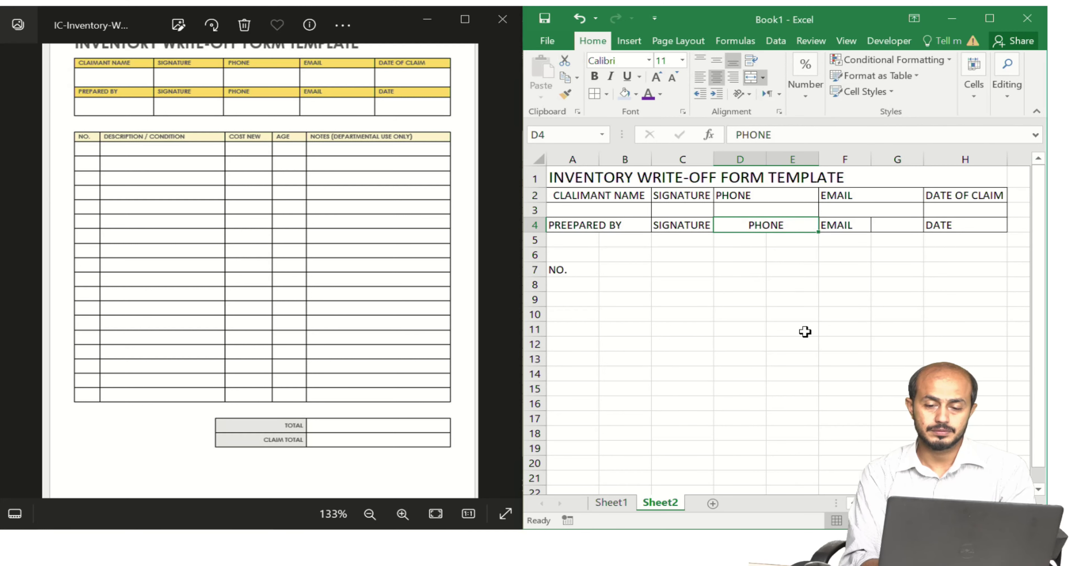
{"action": "left_click", "coordinate": [851, 225]}
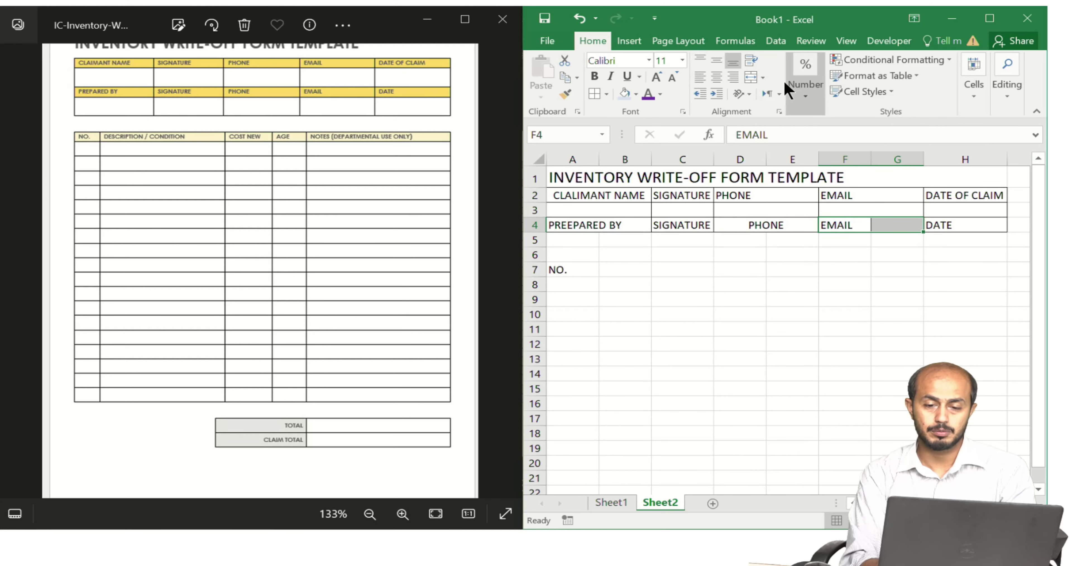
{"action": "left_click", "coordinate": [753, 76]}
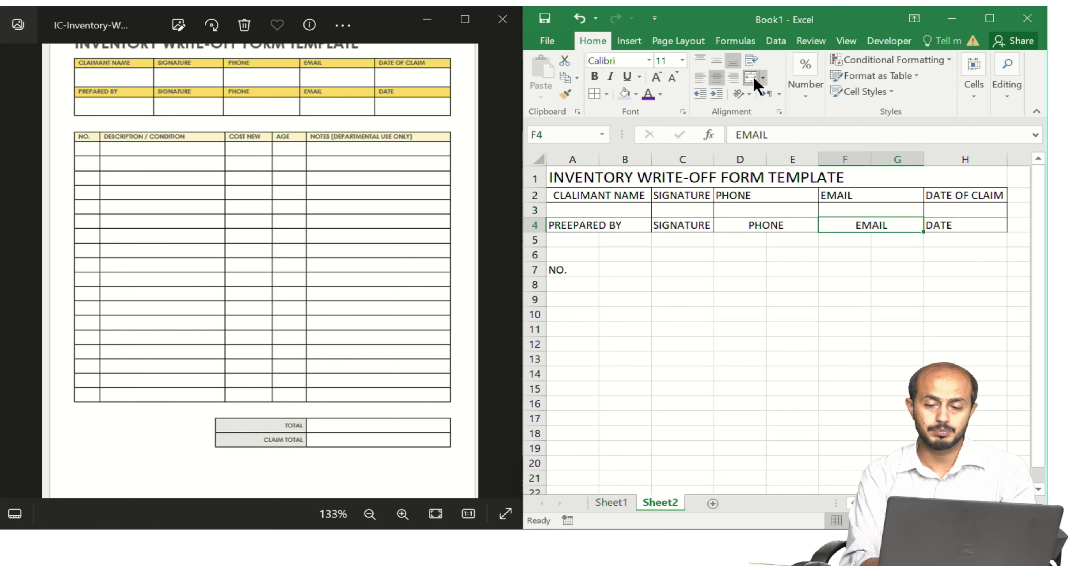
{"action": "left_click_drag", "start_coordinate": [591, 220], "coordinate": [629, 224]}
{"action": "left_click", "coordinate": [754, 77]}
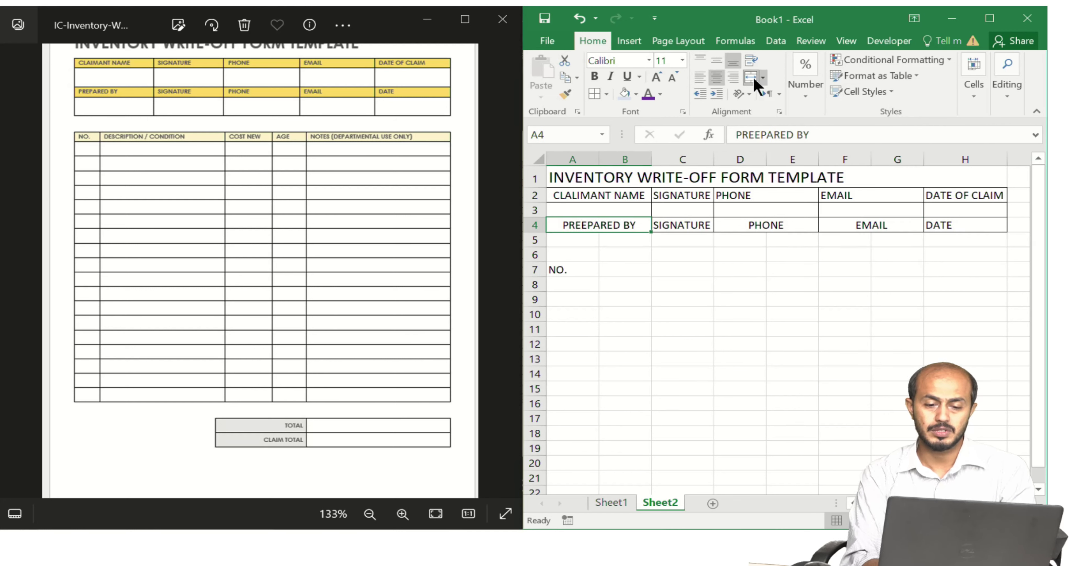
{"action": "left_click", "coordinate": [711, 258]}
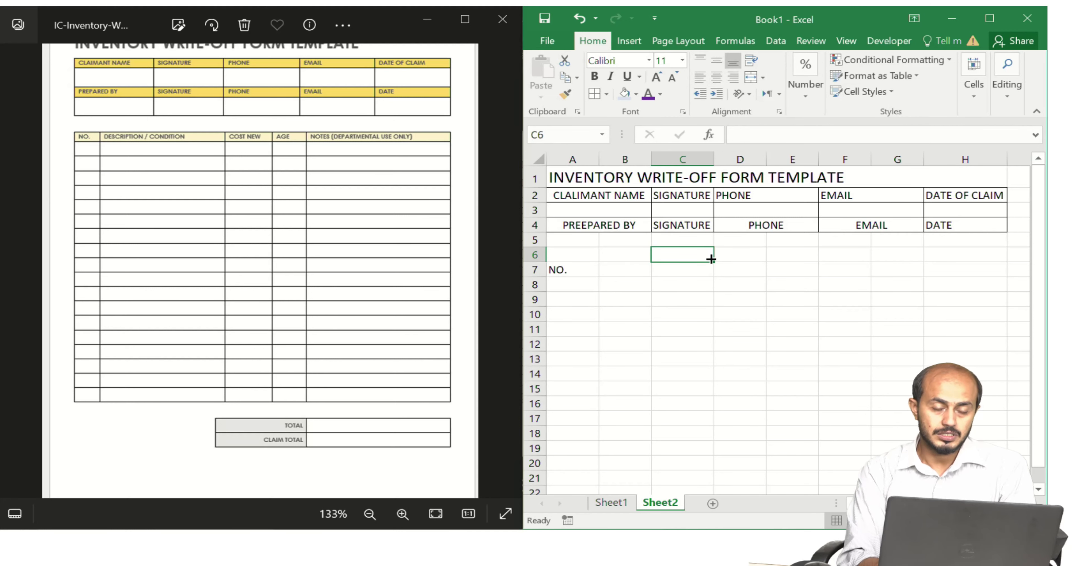
- Merge and center cells B7:C7 and enter the heading DESCRIPTION /CONDITION in the merged cell
{"action": "left_click", "coordinate": [606, 269]}
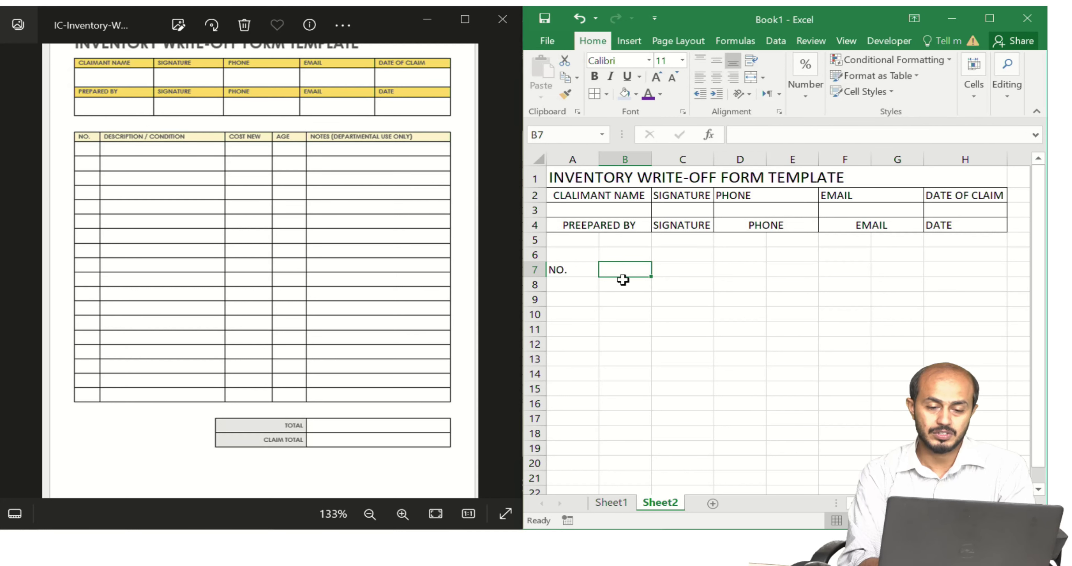
{"action": "key", "text": "shift+Right"}
{"action": "key", "text": "shift+Right"}
{"action": "key", "text": "shift+Left"}
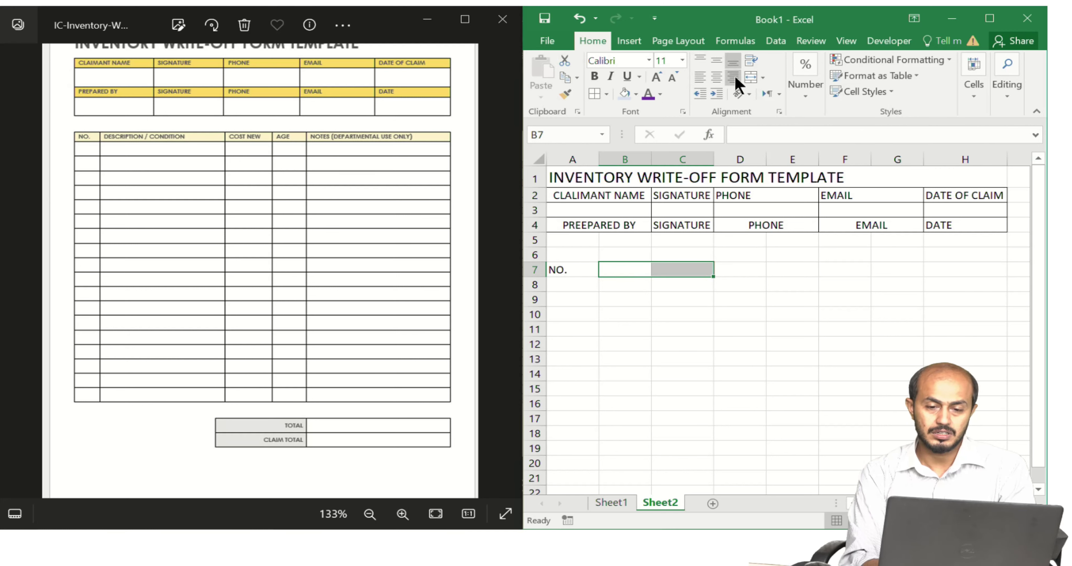
{"action": "left_click", "coordinate": [751, 78]}
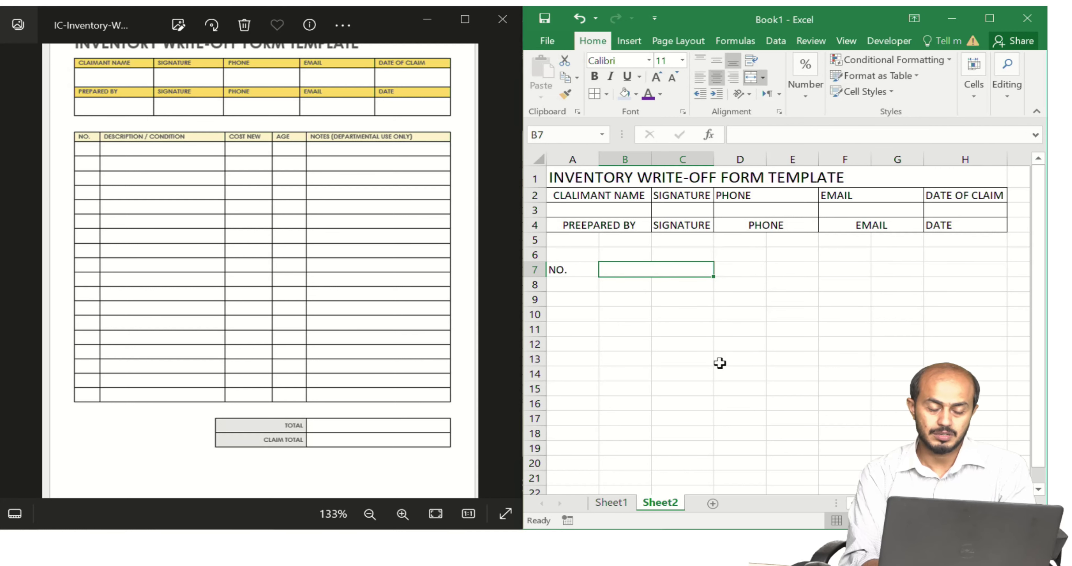
{"action": "type", "text": "D"}
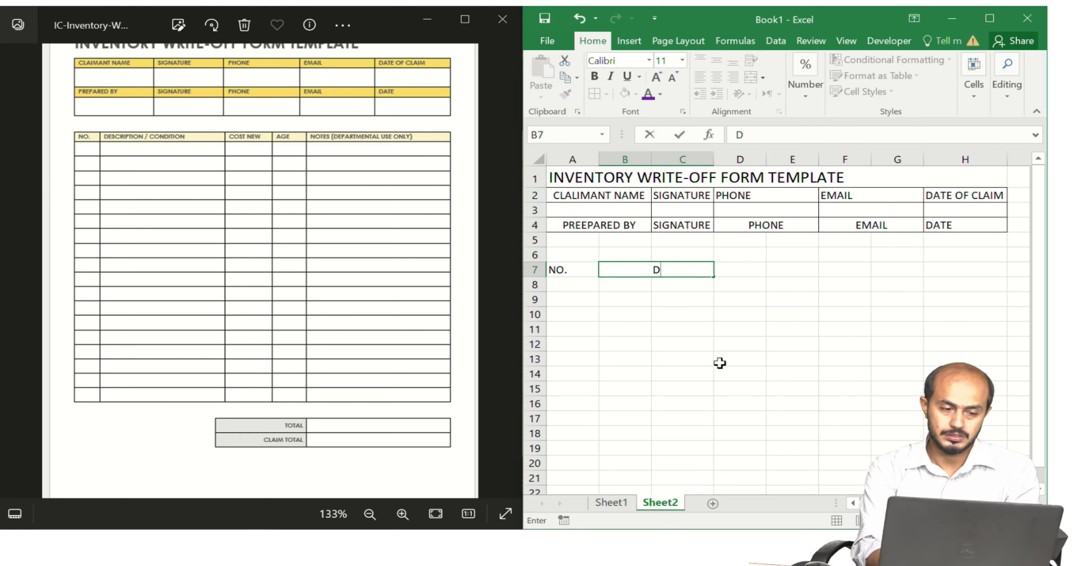
{"action": "type", "text": "ESC"}
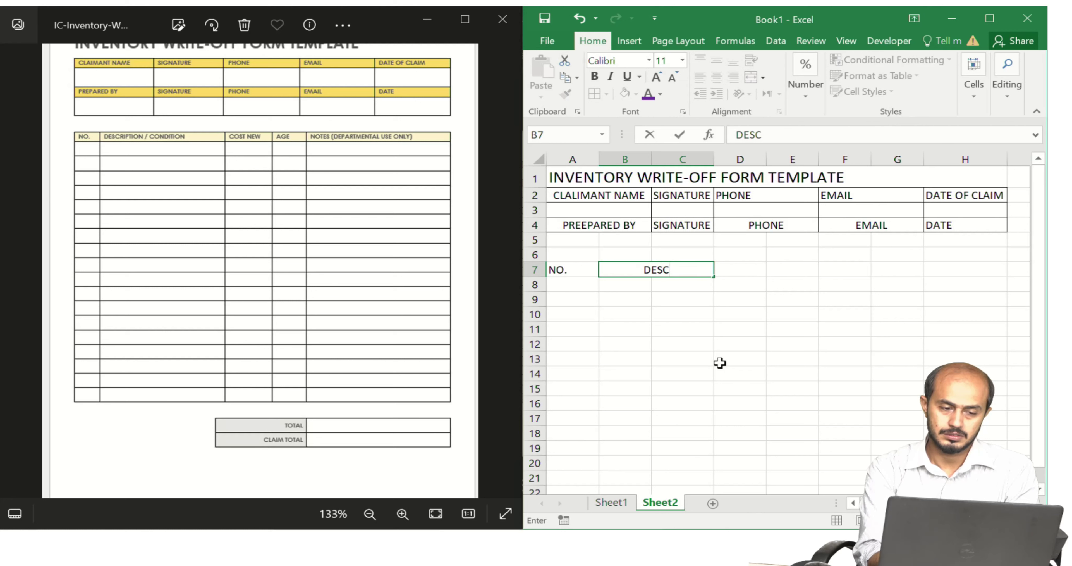
{"action": "type", "text": "RIPTION /CON"}
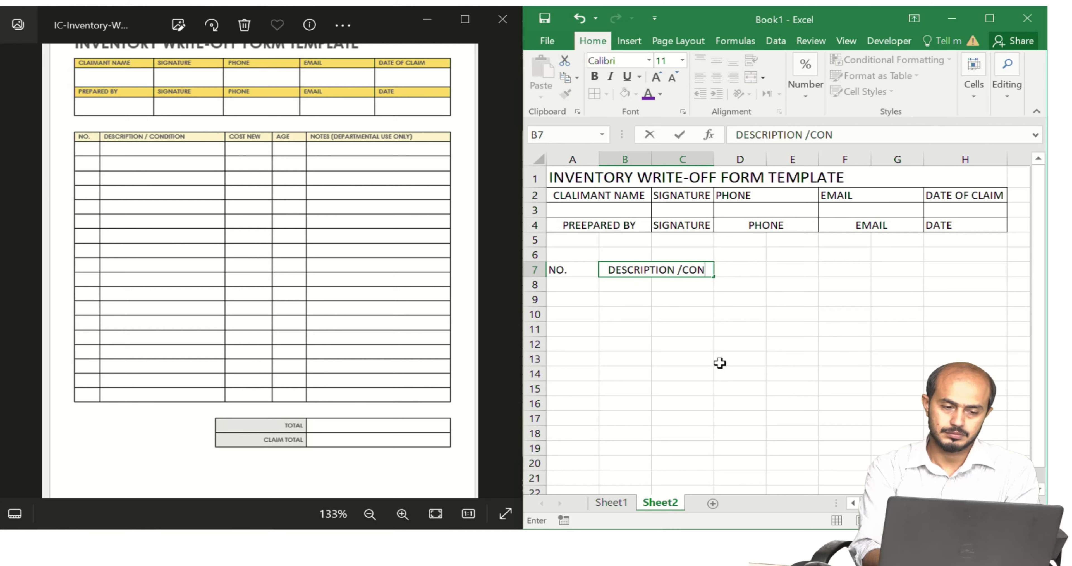
{"action": "type", "text": "DI"}
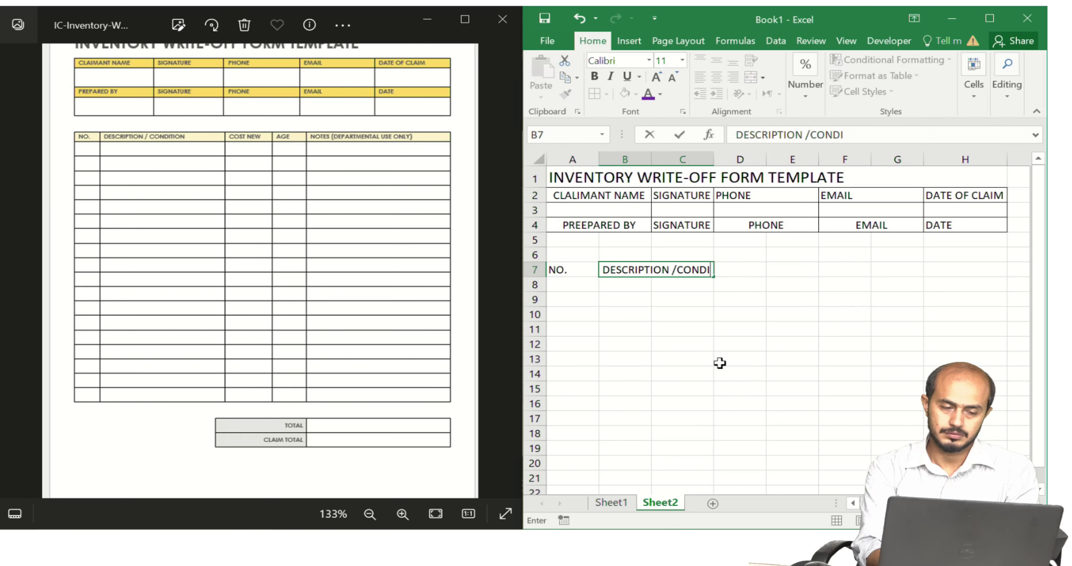
{"action": "type", "text": "TION"}
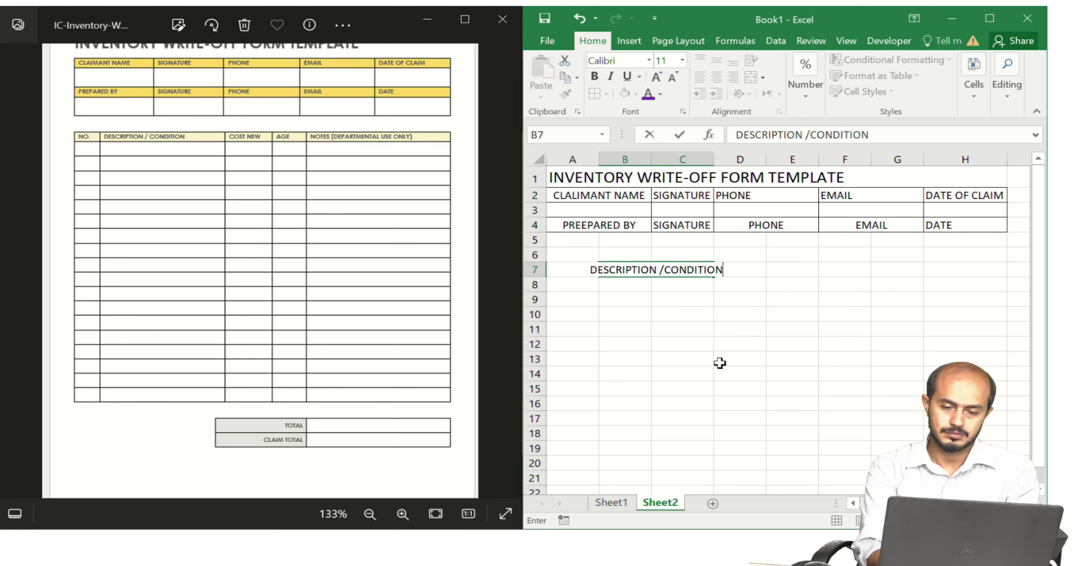
{"action": "key", "text": "Tab"}
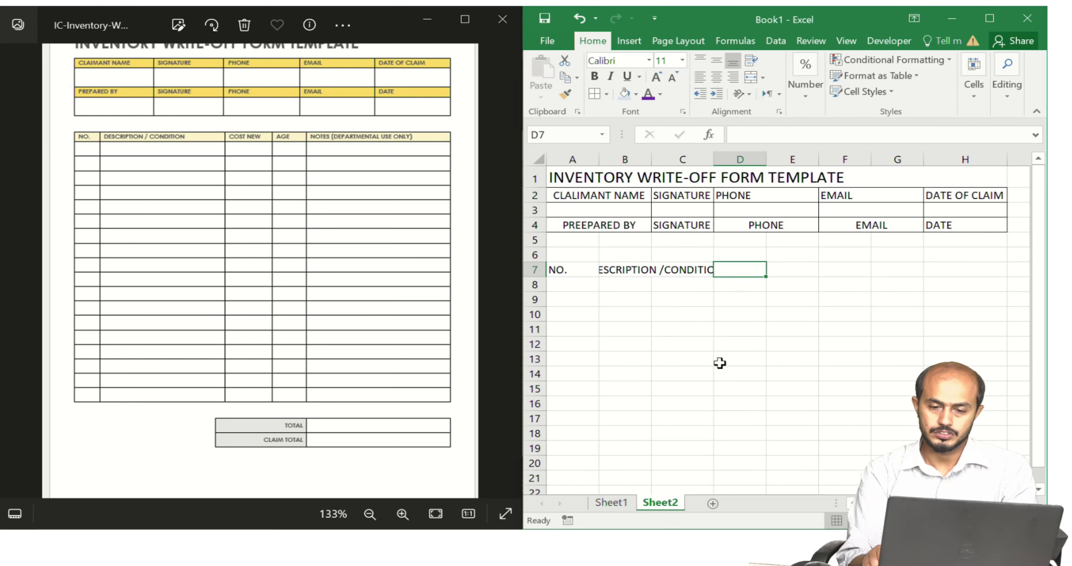
- Enter the headings COST NEW in cell D7 and AGE in cell E7
{"action": "type", "text": "CO"}
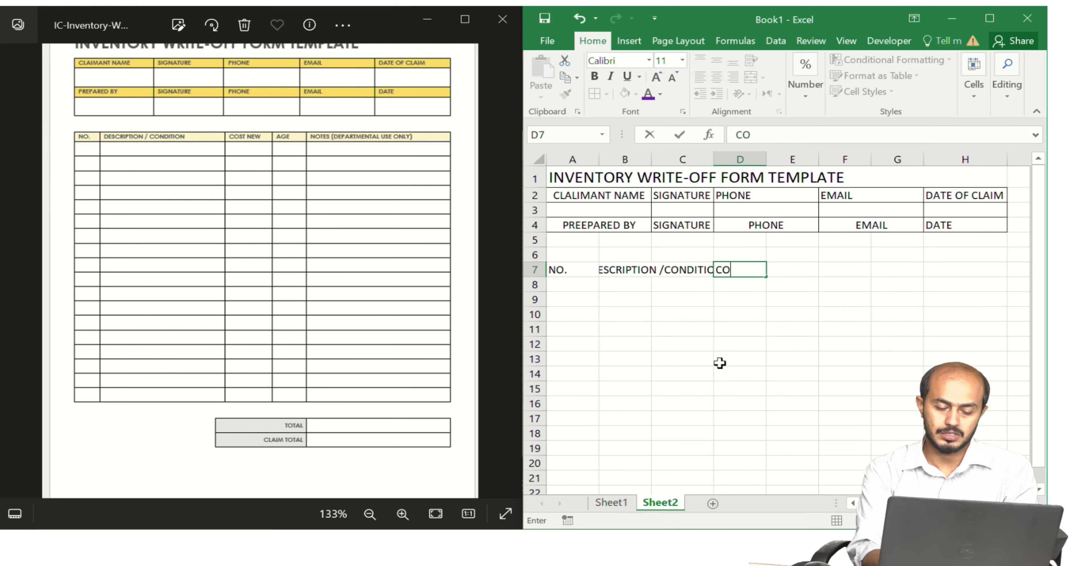
{"action": "type", "text": "ST NEW"}
{"action": "key", "text": "Tab"}
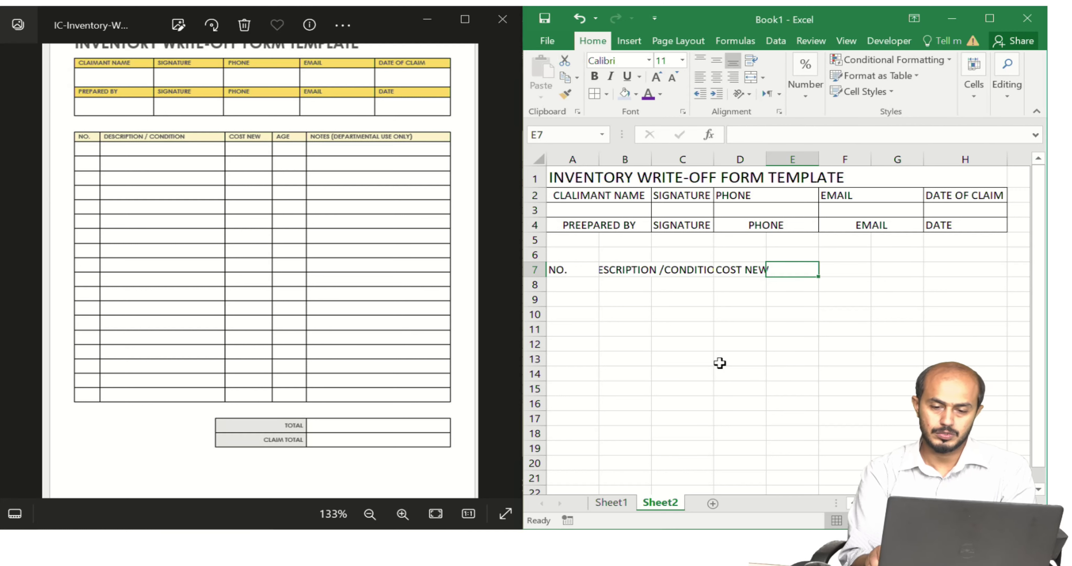
{"action": "type", "text": "AGE"}
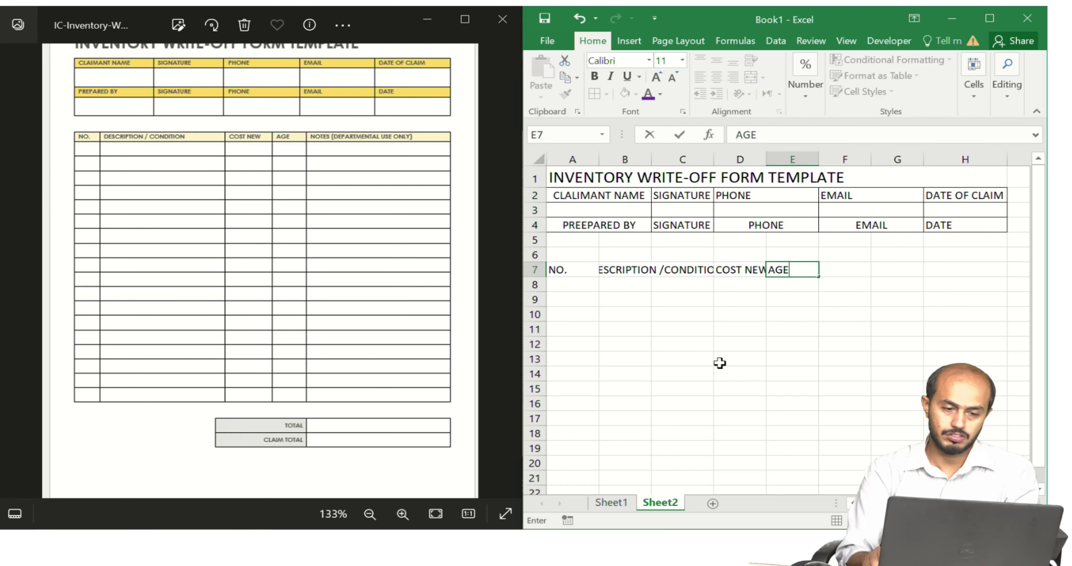
{"action": "key", "text": "Tab"}
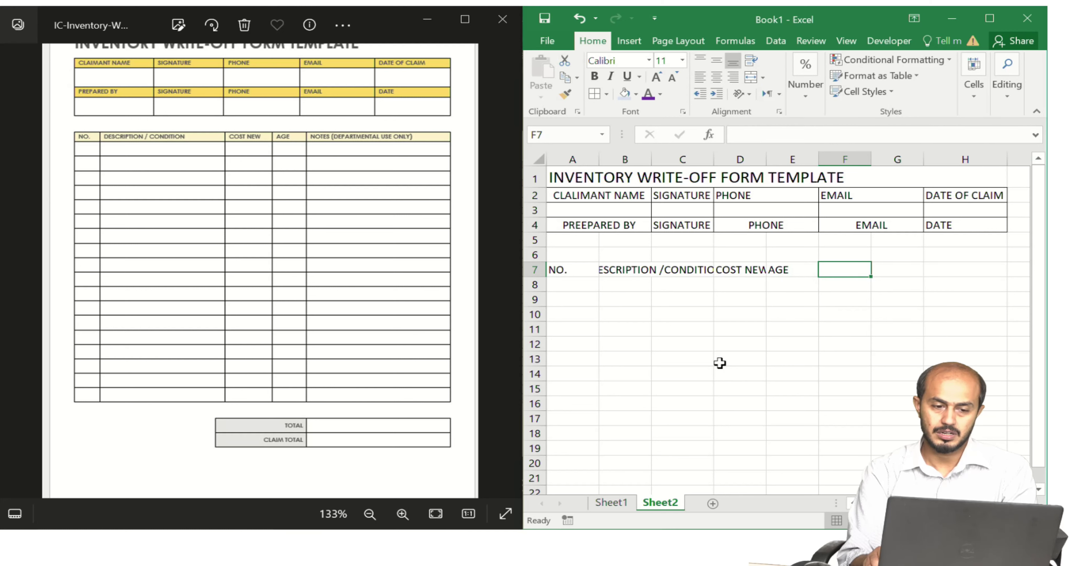
- Enter the heading NOTES (DEPARTIMENTAL USE ONLY) in cell F7
{"action": "type", "text": "NOTE"}
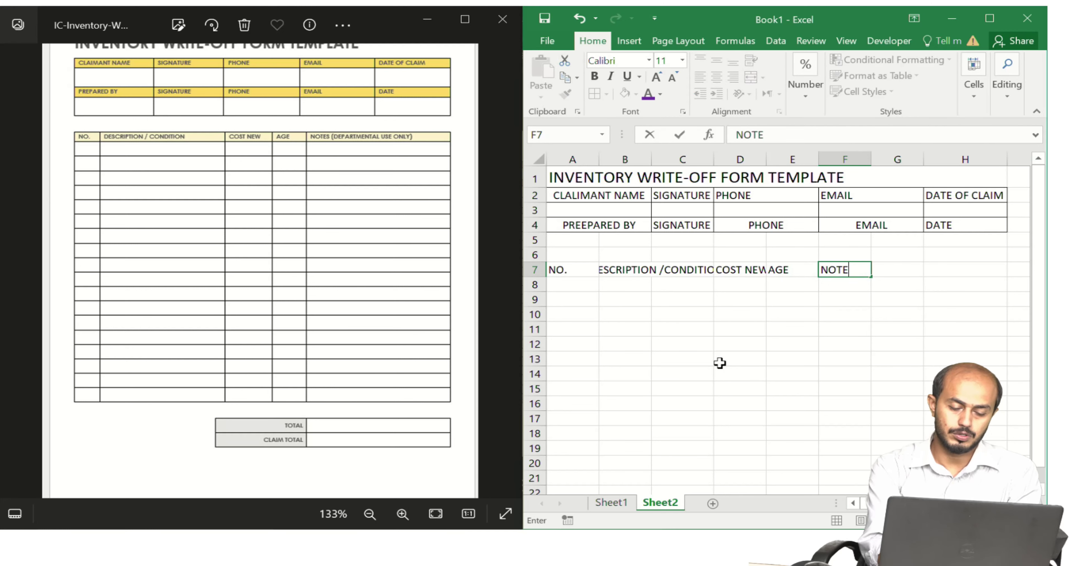
{"action": "type", "text": "S ("}
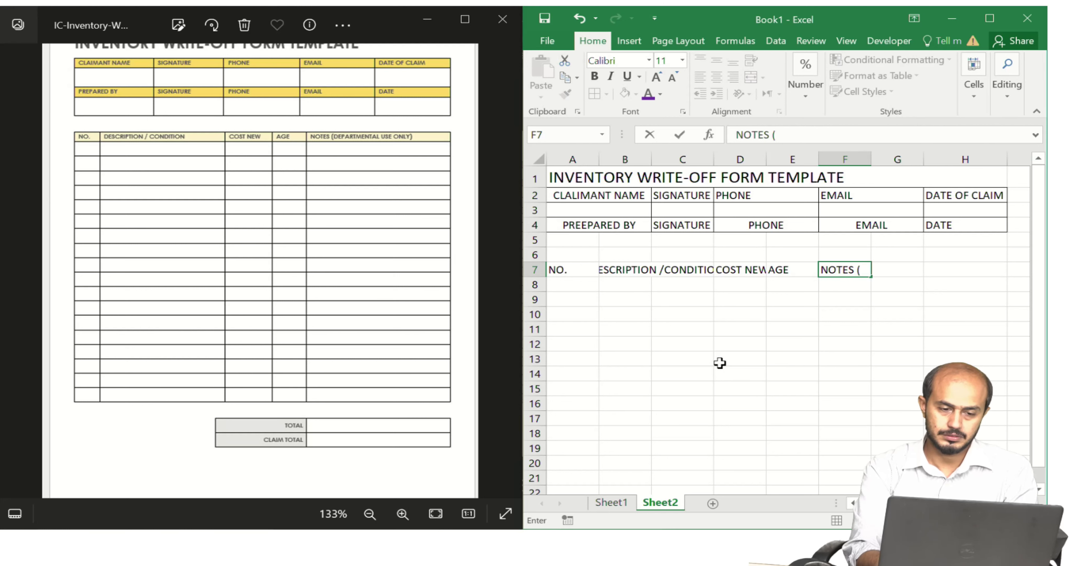
{"action": "type", "text": "DE"}
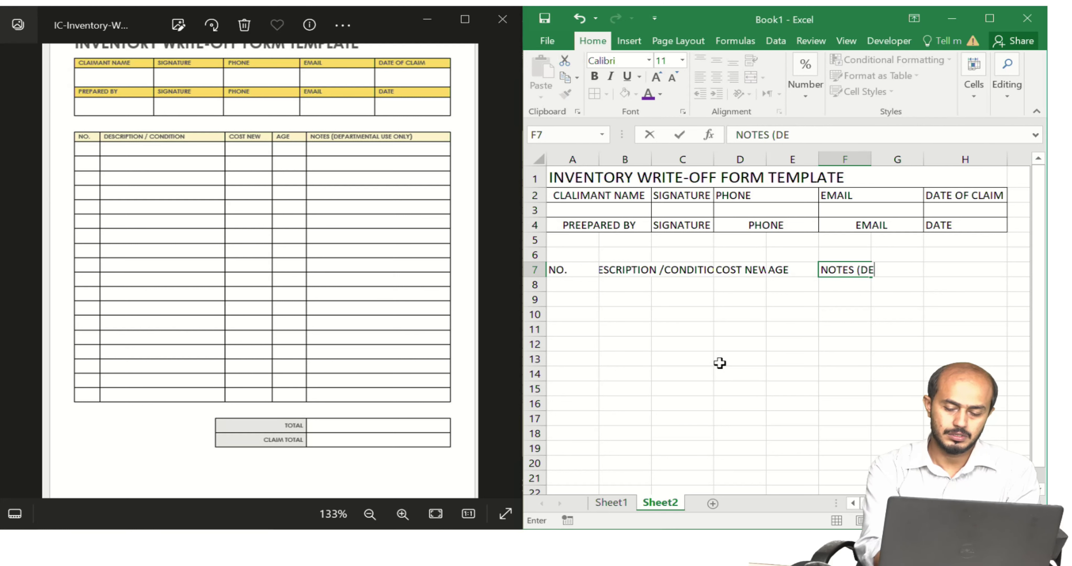
{"action": "type", "text": "PA"}
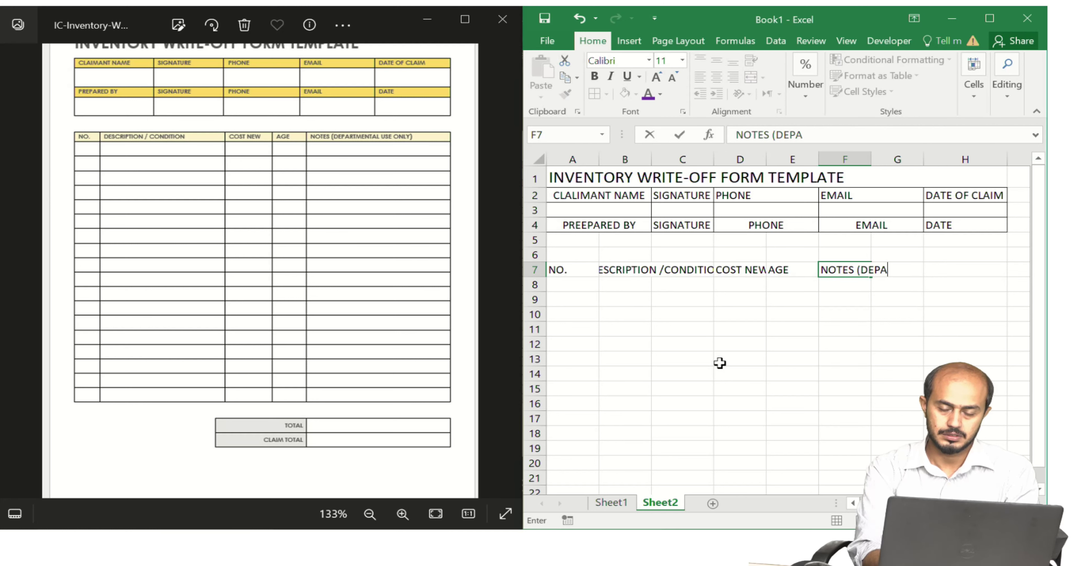
{"action": "type", "text": "RTIM"}
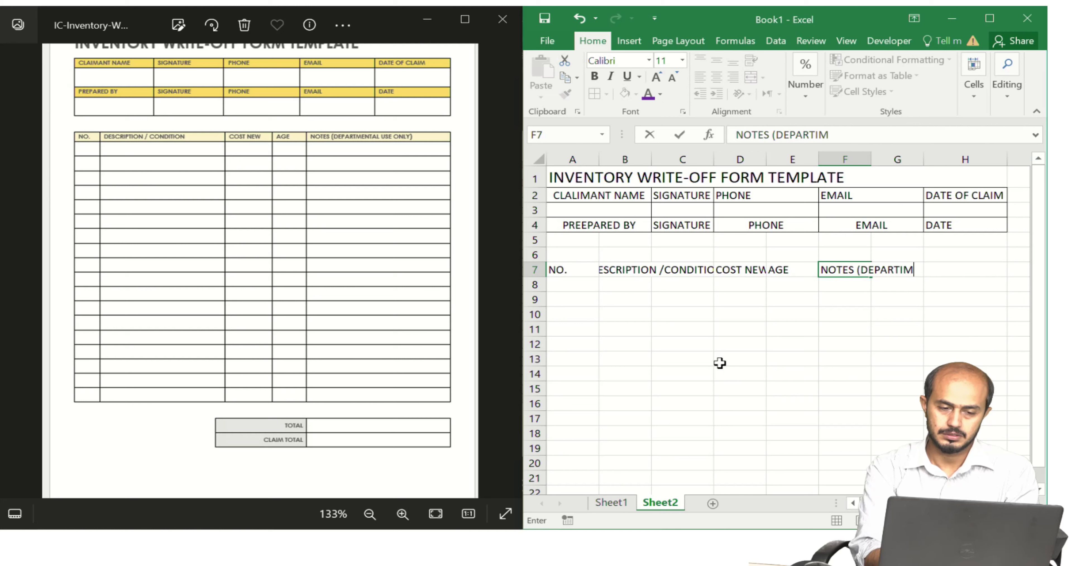
{"action": "type", "text": "EN"}
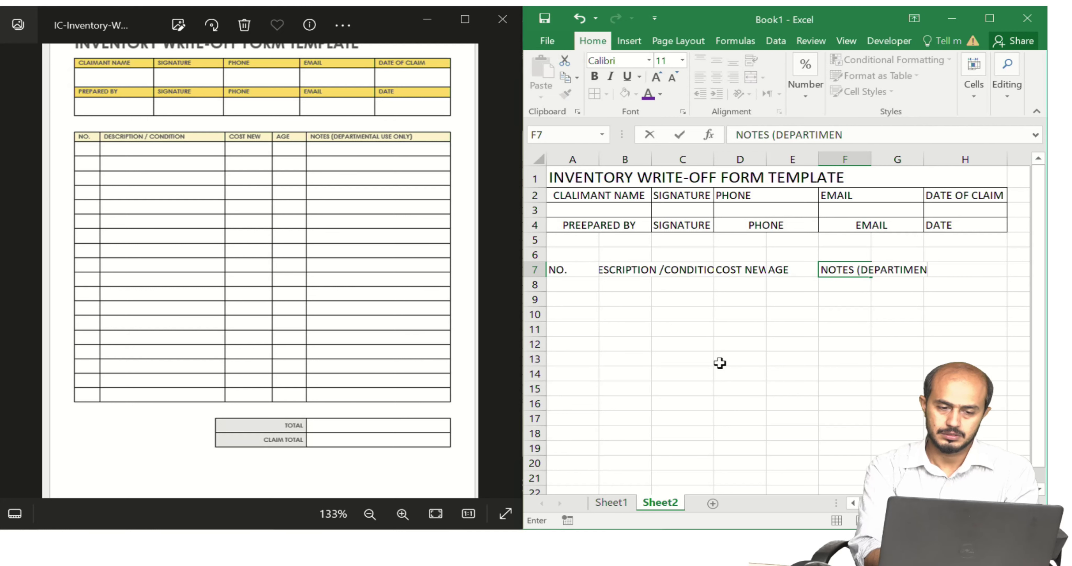
{"action": "type", "text": "T"}
{"action": "type", "text": "A"}
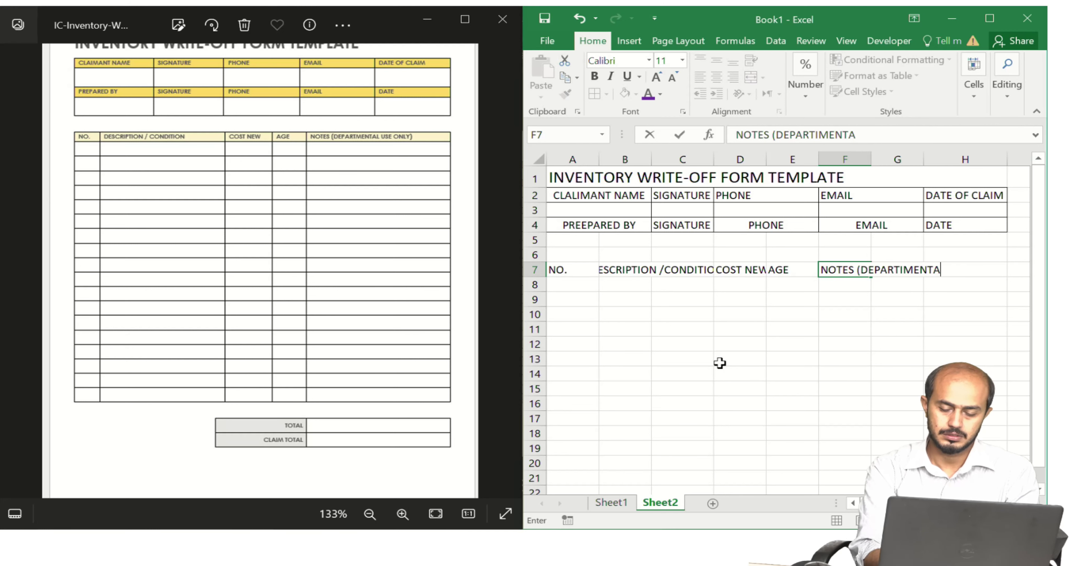
{"action": "type", "text": "L USE"}
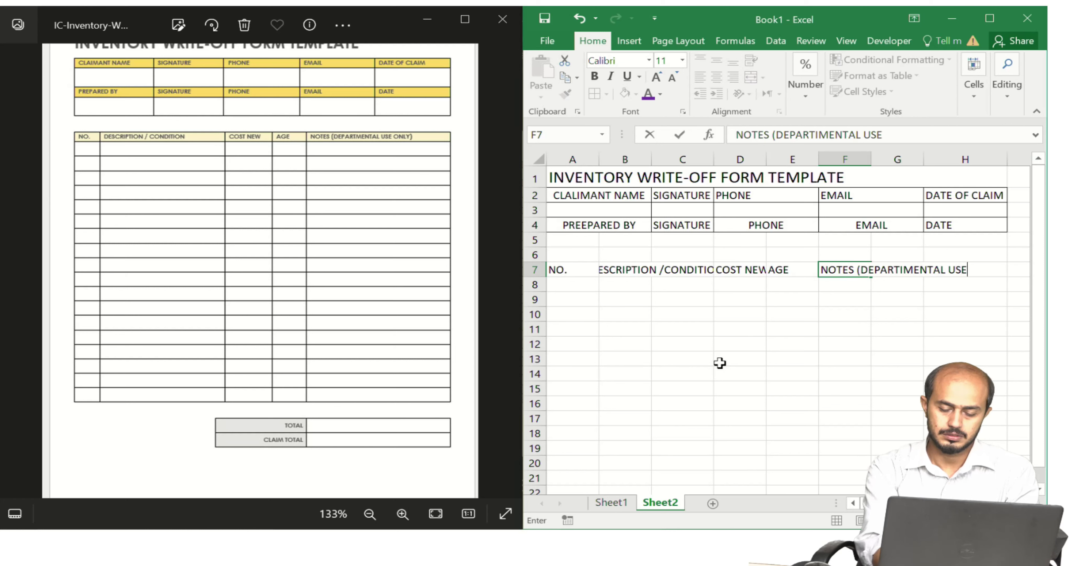
{"action": "type", "text": " ONLY)"}
{"action": "key", "text": "ctrl+Return"}
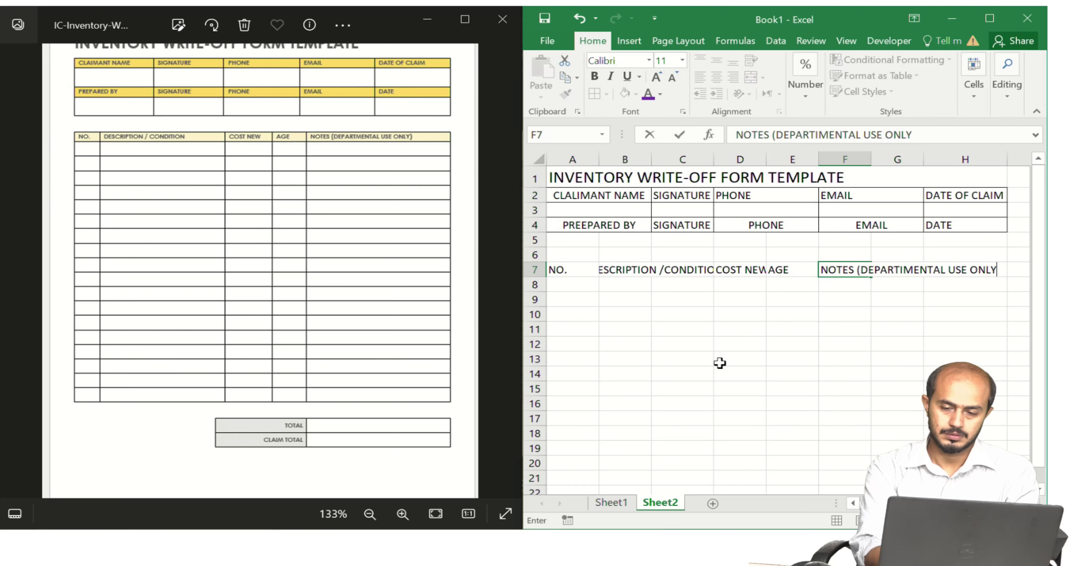
{"action": "key", "text": "Down"}
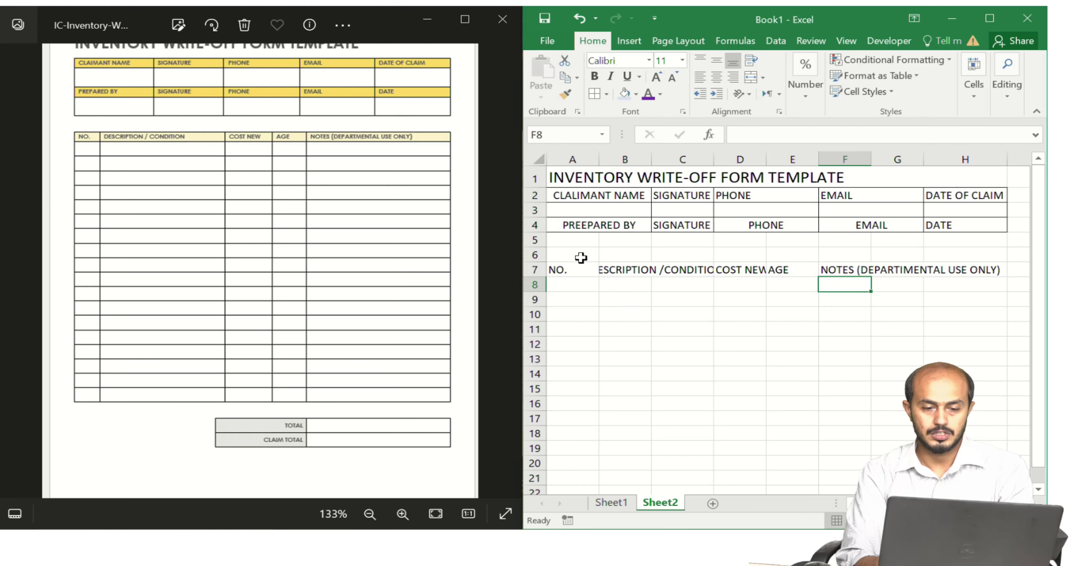
- Narrow column A to fit NO., widen column B to about 11.45, and widen column C so DESCRIPTION /CONDITION fits
{"action": "left_click", "coordinate": [563, 273]}
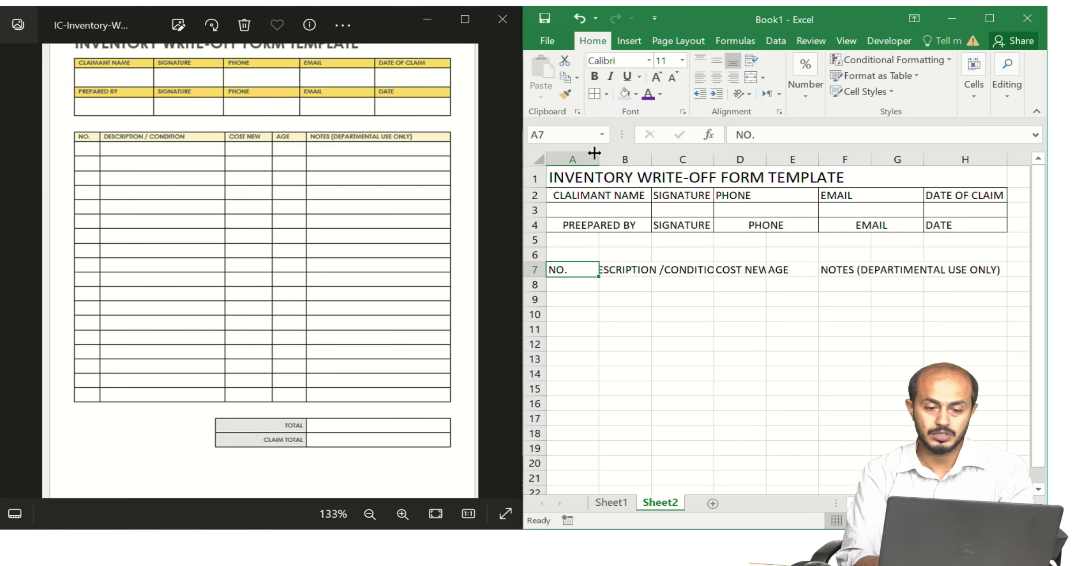
{"action": "left_click_drag", "start_coordinate": [594, 153], "coordinate": [576, 146]}
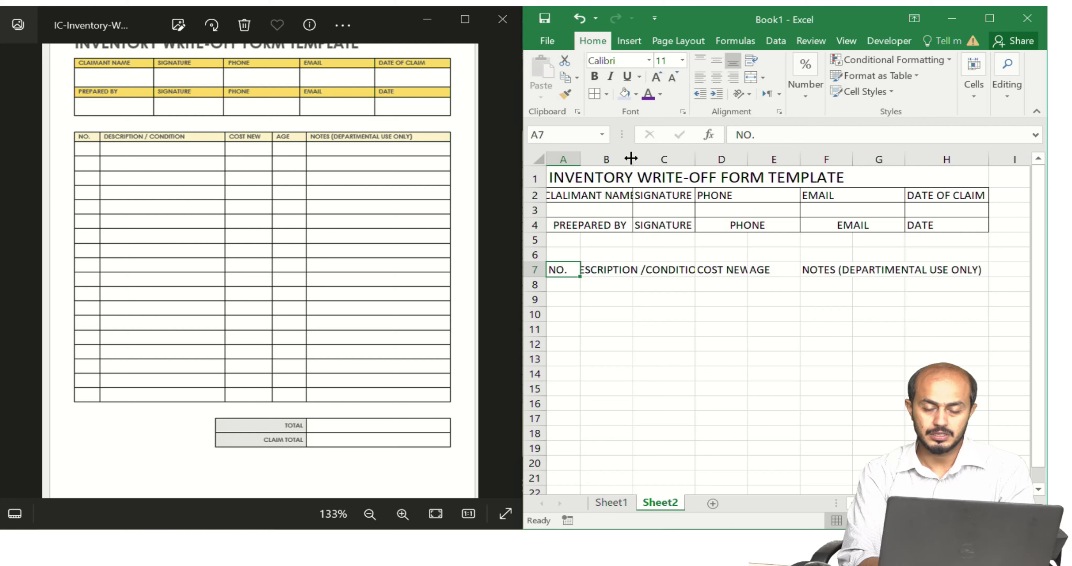
{"action": "left_click_drag", "start_coordinate": [631, 158], "coordinate": [630, 158]}
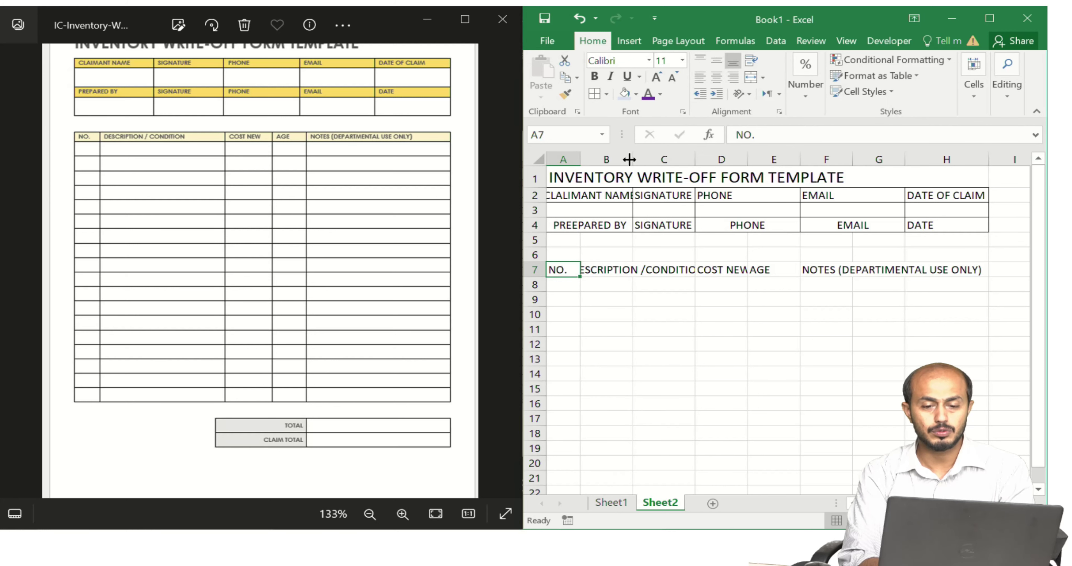
{"action": "left_click", "coordinate": [598, 189]}
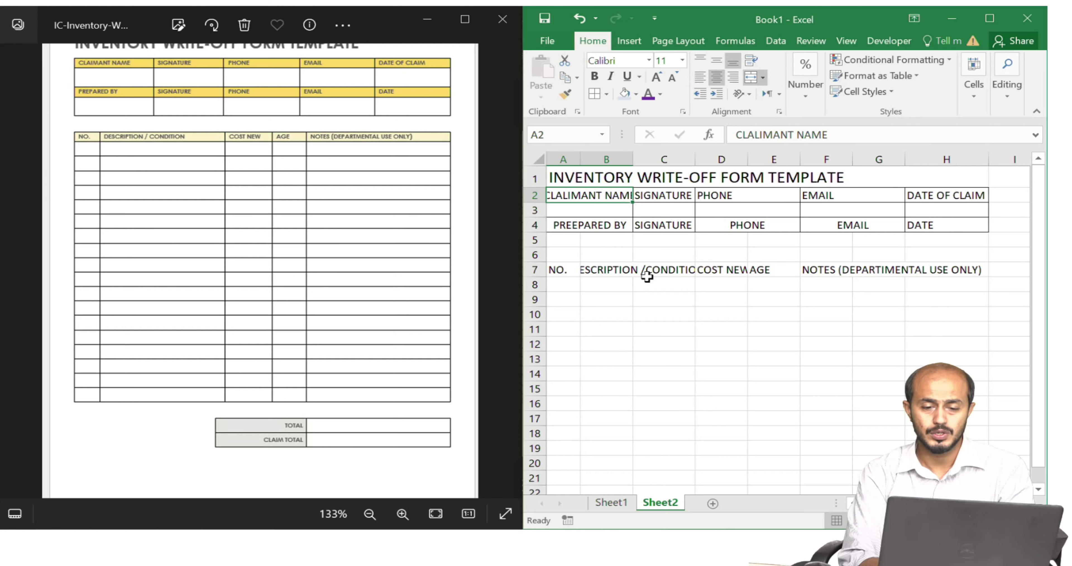
{"action": "left_click_drag", "start_coordinate": [633, 159], "coordinate": [655, 166]}
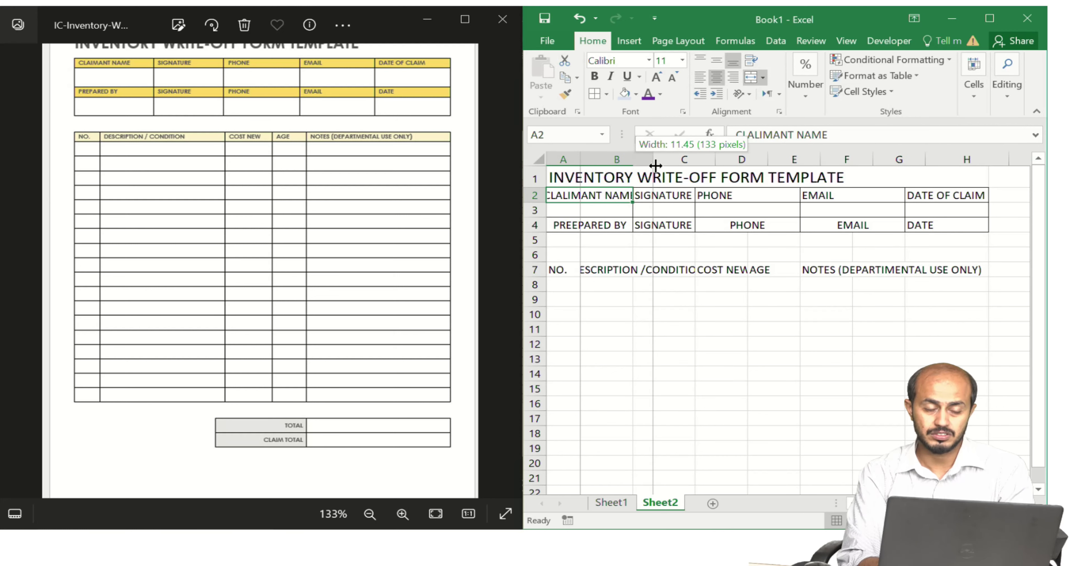
{"action": "left_click_drag", "start_coordinate": [655, 166], "coordinate": [656, 166]}
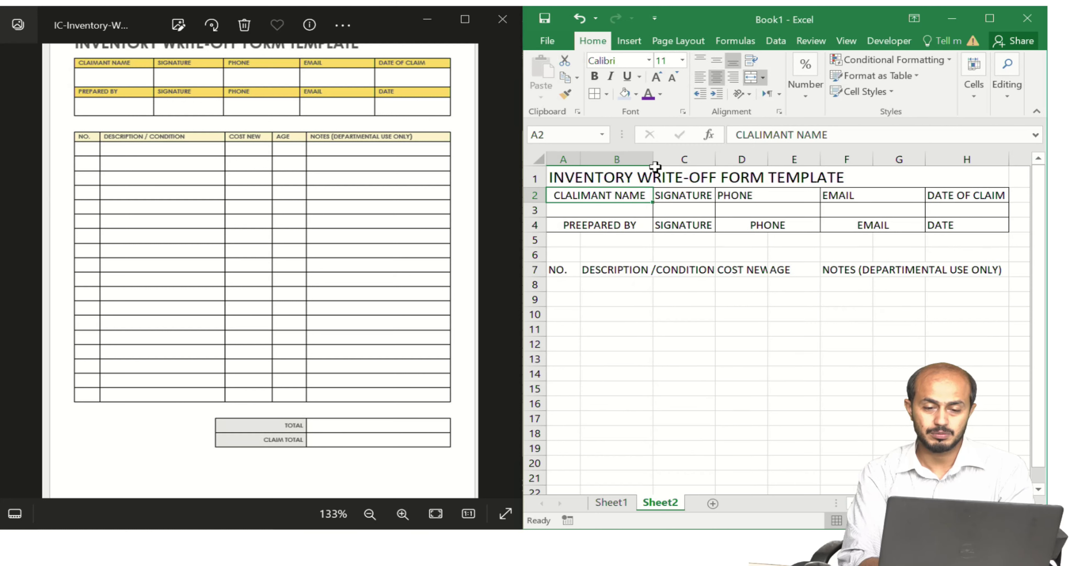
{"action": "mouse_move", "coordinate": [715, 159]}
{"action": "left_mouse_down"}
{"action": "mouse_move", "coordinate": [740, 159]}
{"action": "mouse_move", "coordinate": [723, 164]}
{"action": "left_mouse_up"}
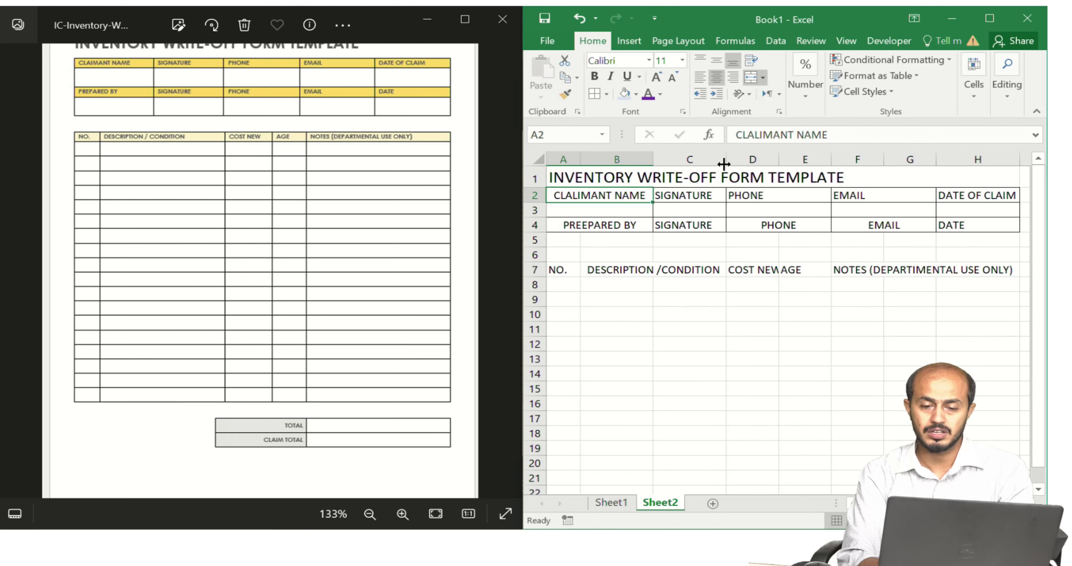
{"action": "left_click_drag", "start_coordinate": [727, 160], "coordinate": [734, 158]}
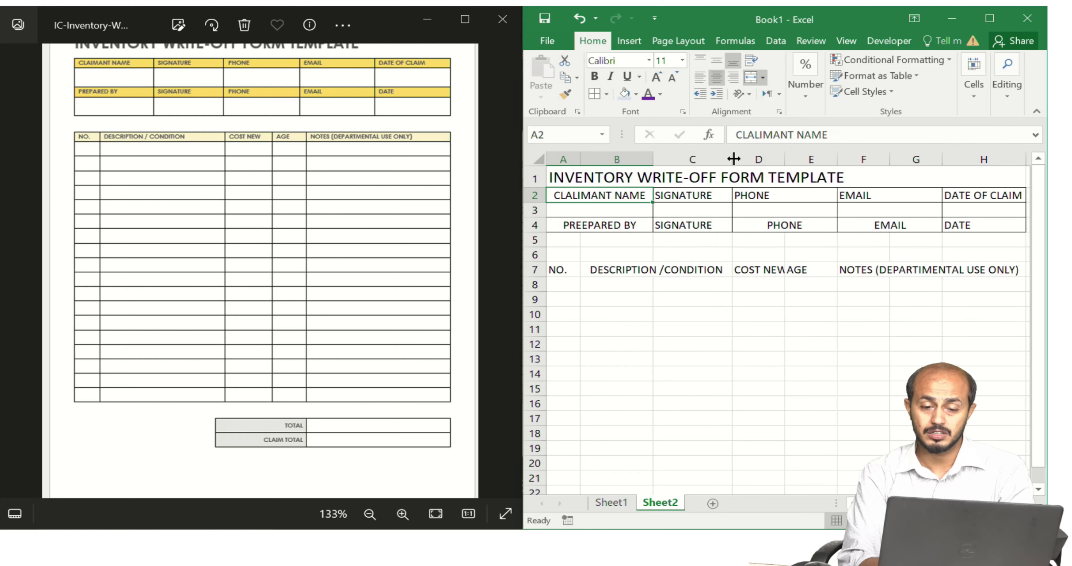
- Left-align the row 4 headings PHONE and EMAIL, and widen column D so COST NEW fits
{"action": "left_click", "coordinate": [786, 224]}
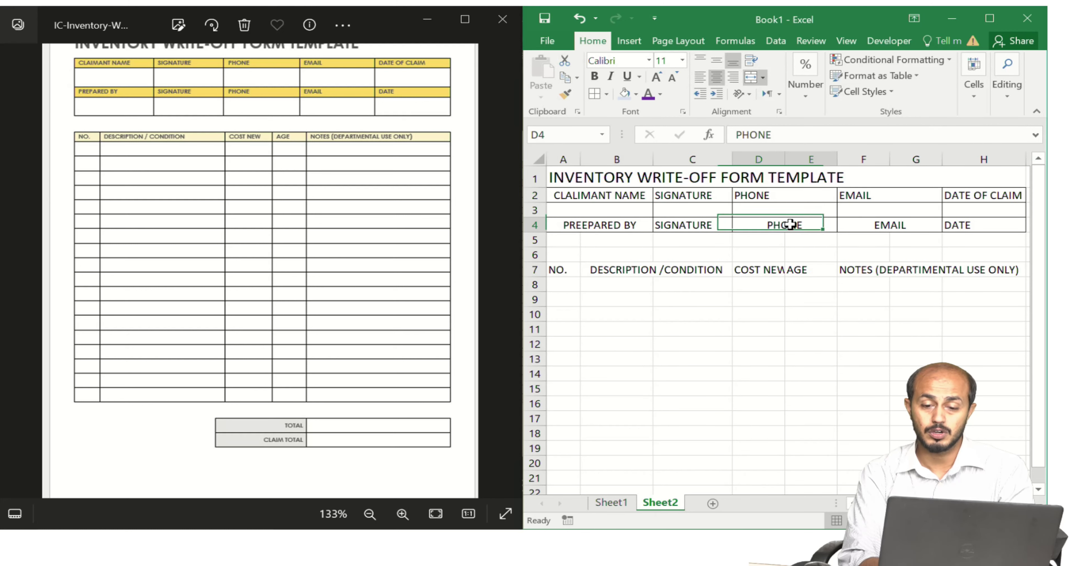
{"action": "left_click", "coordinate": [694, 75]}
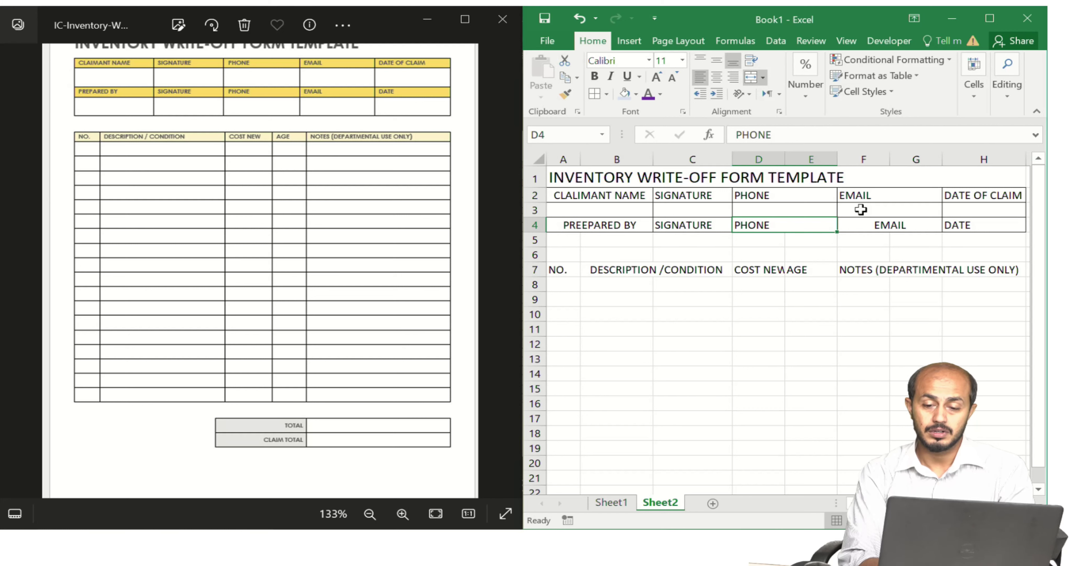
{"action": "left_click", "coordinate": [872, 228]}
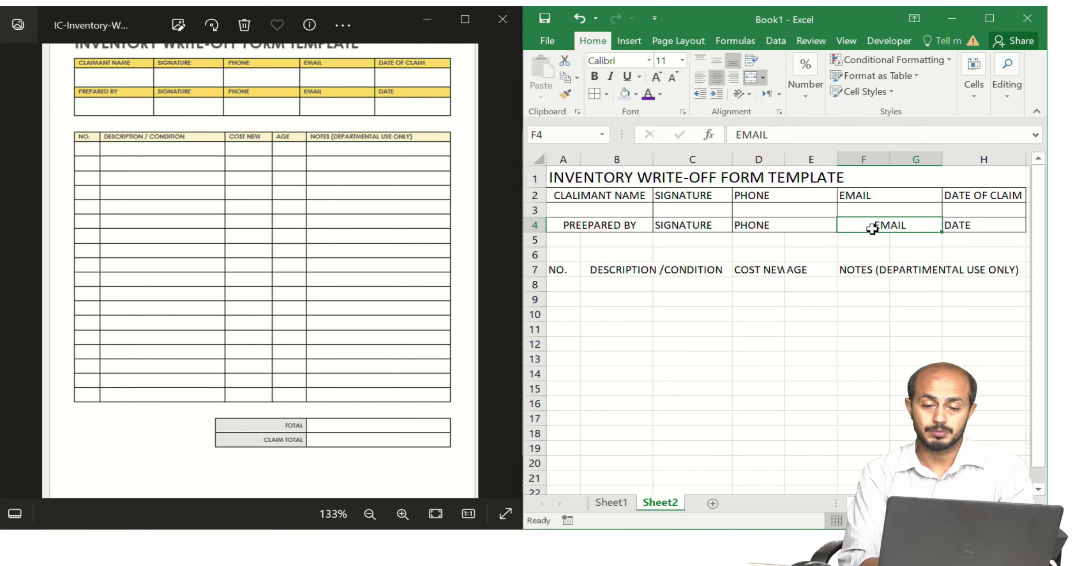
{"action": "left_click", "coordinate": [710, 81]}
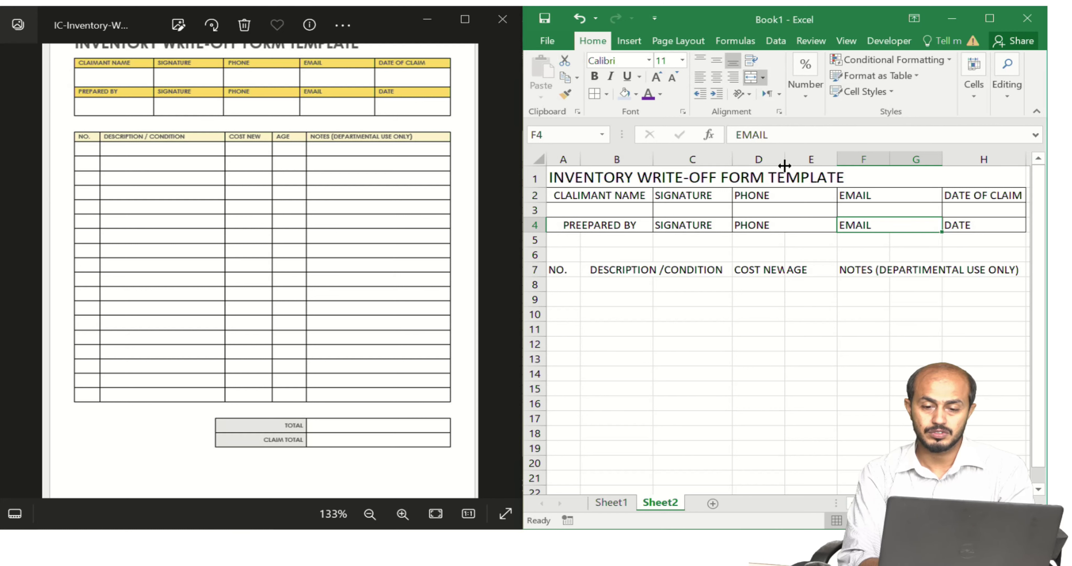
{"action": "left_click_drag", "start_coordinate": [784, 157], "coordinate": [800, 156]}
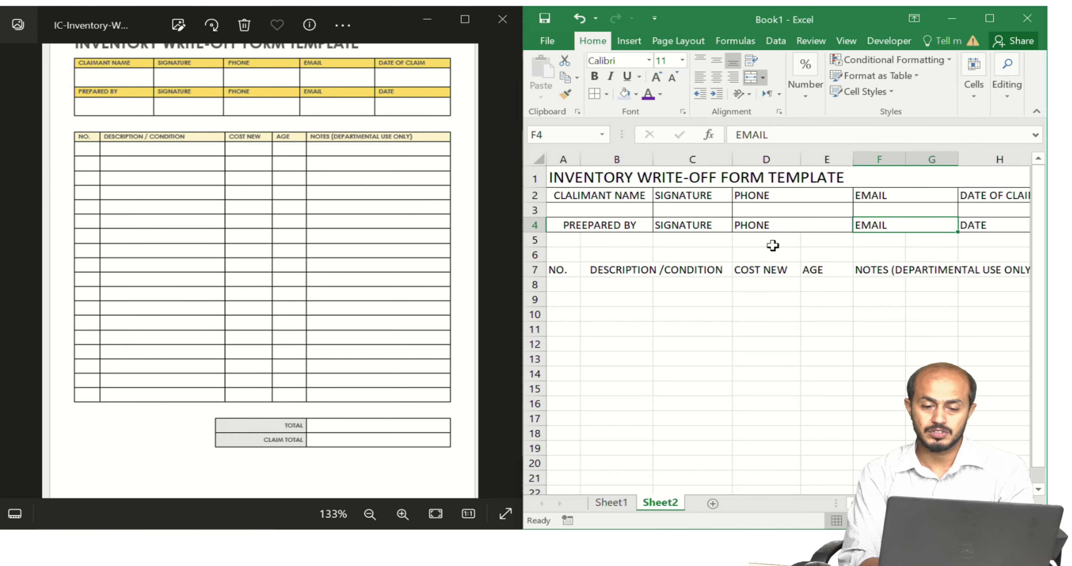
- Apply all borders to the item table range A7:H21
{"action": "left_click", "coordinate": [562, 269]}
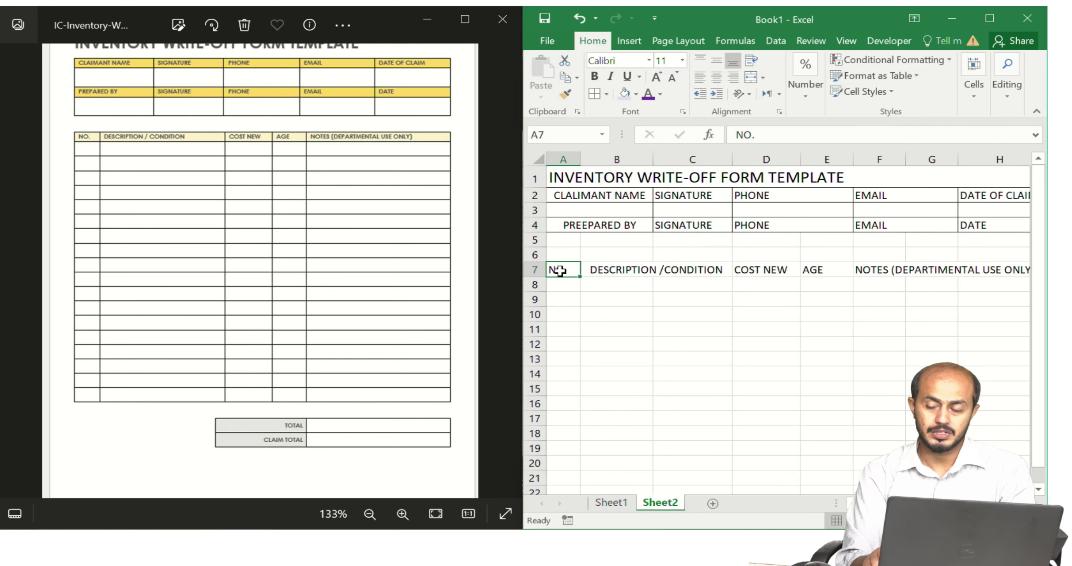
{"action": "key", "text": "shift+Right"}
{"action": "key", "text": "shift+Right"}
{"action": "key", "text": "shift+Right"}
{"action": "key", "text": "shift+Right"}
{"action": "key", "text": "shift+Right"}
{"action": "key", "text": "shift+Right"}
{"action": "key", "text": "shift+Right"}
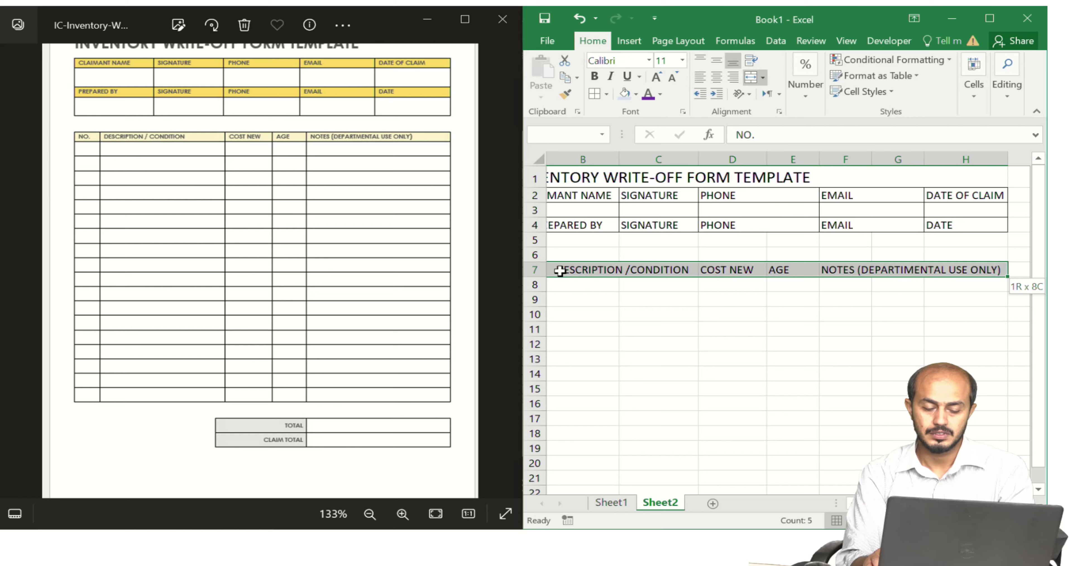
{"action": "key", "text": "shift+Down"}
{"action": "key", "text": "shift+Down"}
{"action": "key", "text": "shift+Down"}
{"action": "key", "text": "shift+Down"}
{"action": "key", "text": "shift+Down"}
{"action": "key", "text": "shift+Down"}
{"action": "key", "text": "shift+Down"}
{"action": "key", "text": "shift+Down"}
{"action": "key", "text": "shift+Down"}
{"action": "key", "text": "shift+Down"}
{"action": "key", "text": "shift+Down"}
{"action": "key", "text": "shift+Down"}
{"action": "key", "text": "shift+Down"}
{"action": "key", "text": "shift+Down"}
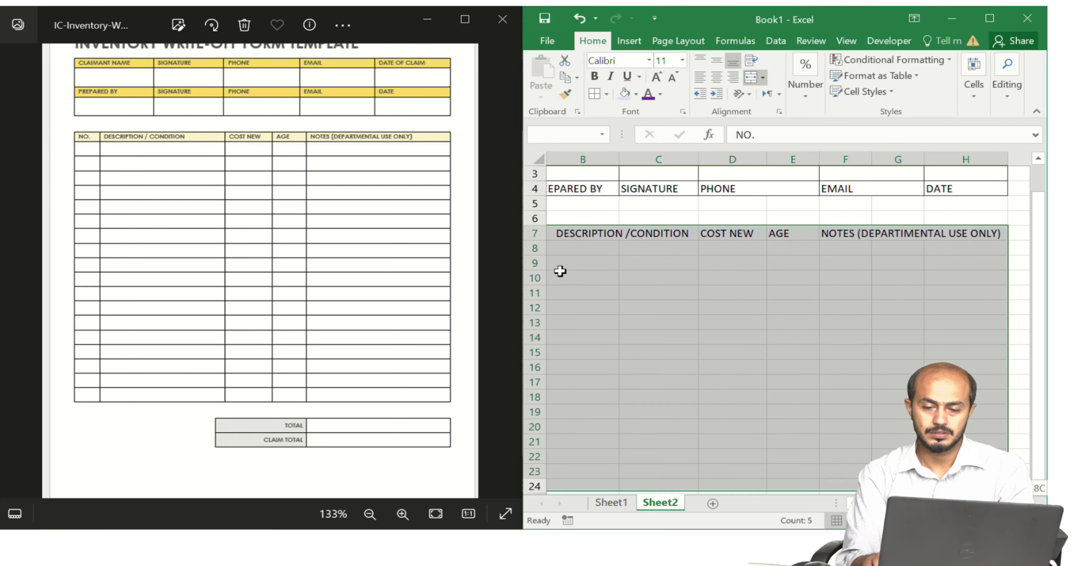
{"action": "left_click", "coordinate": [606, 93]}
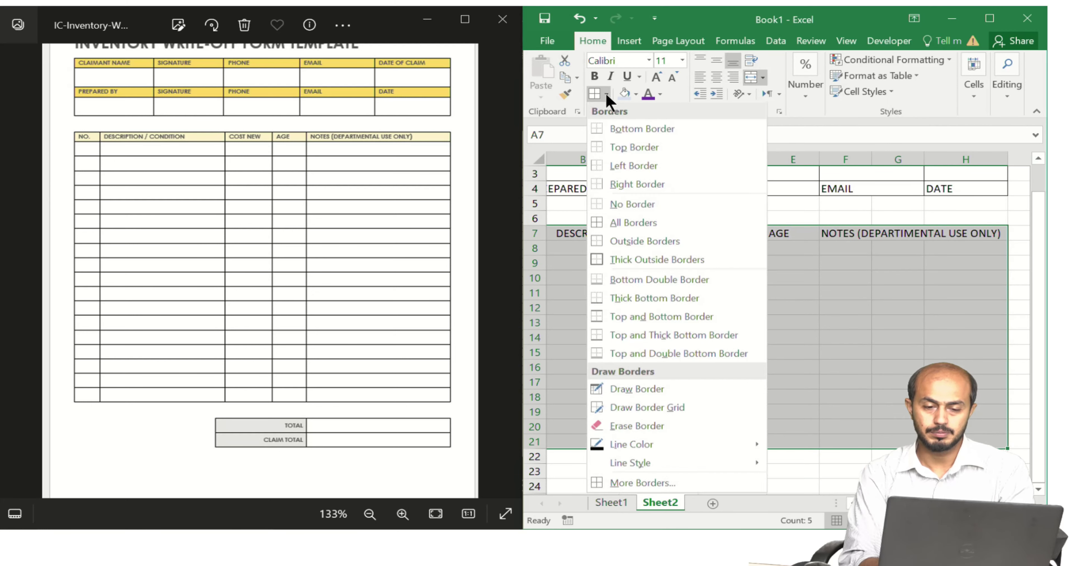
{"action": "left_click", "coordinate": [616, 223]}
{"action": "left_click", "coordinate": [694, 294]}
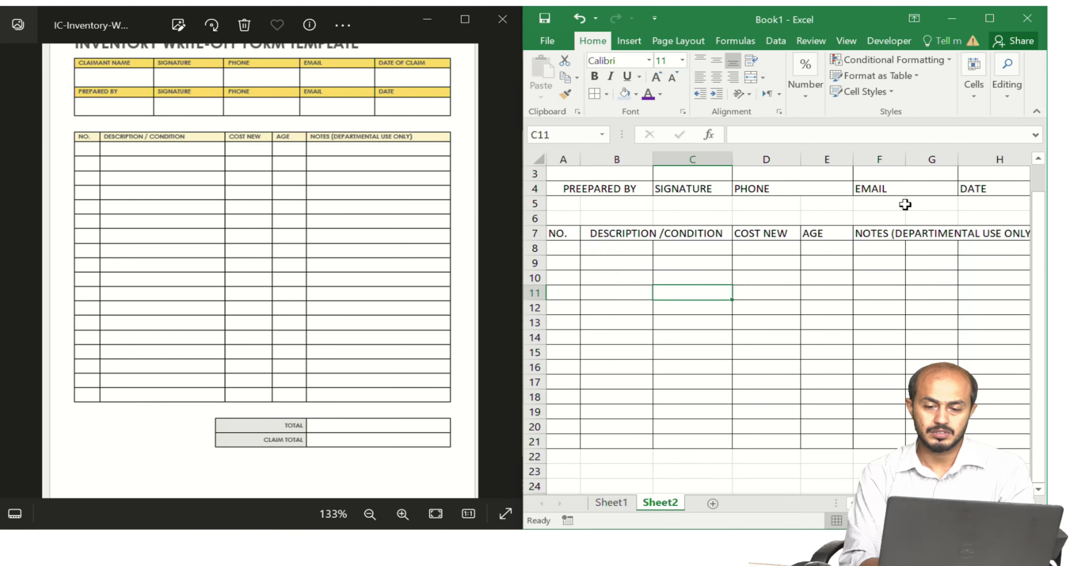
{"action": "left_click", "coordinate": [883, 233]}
{"action": "key", "text": "shift+Right"}
{"action": "key", "text": "shift+Right"}
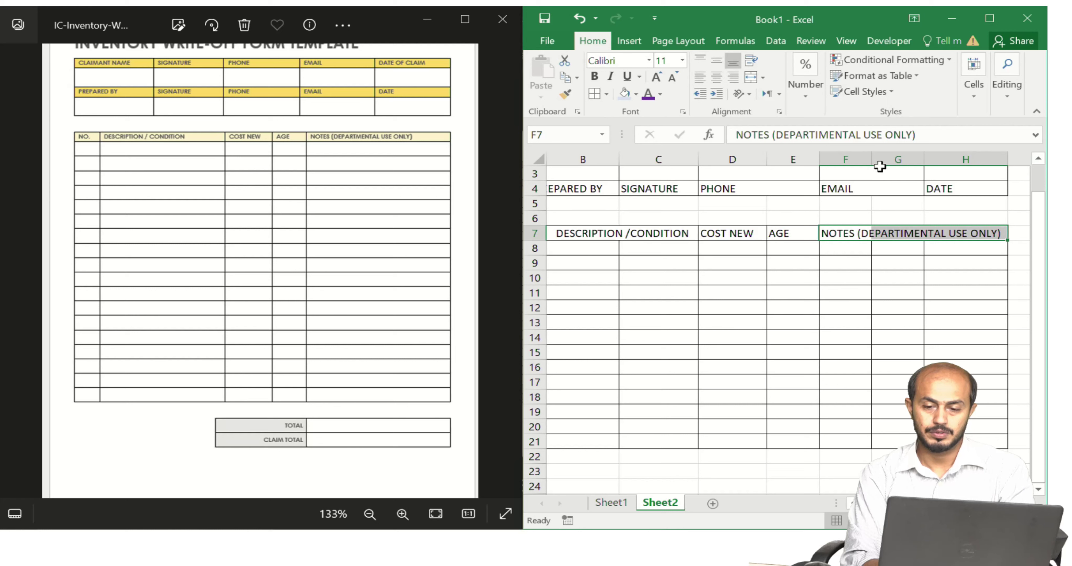
{"action": "left_click", "coordinate": [897, 186]}
{"action": "key", "text": "Up"}
{"action": "key", "text": "Up"}
{"action": "key", "text": "Up"}
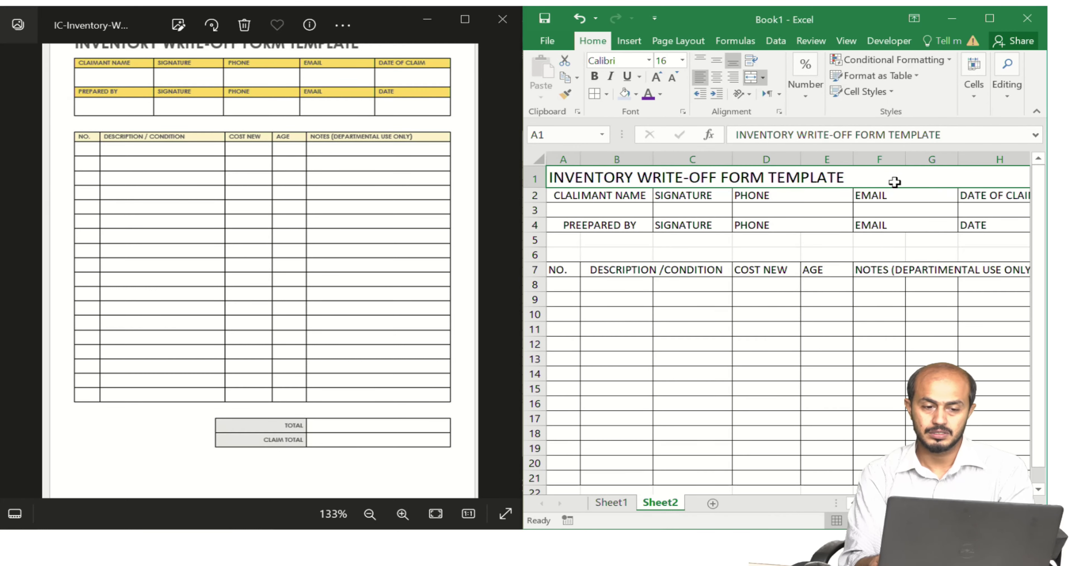
- Unmerge the EMAIL heading cells F4:G4 and F2:G2, and delete column G
{"action": "key", "text": "Down"}
{"action": "key", "text": "Down"}
{"action": "key", "text": "Down"}
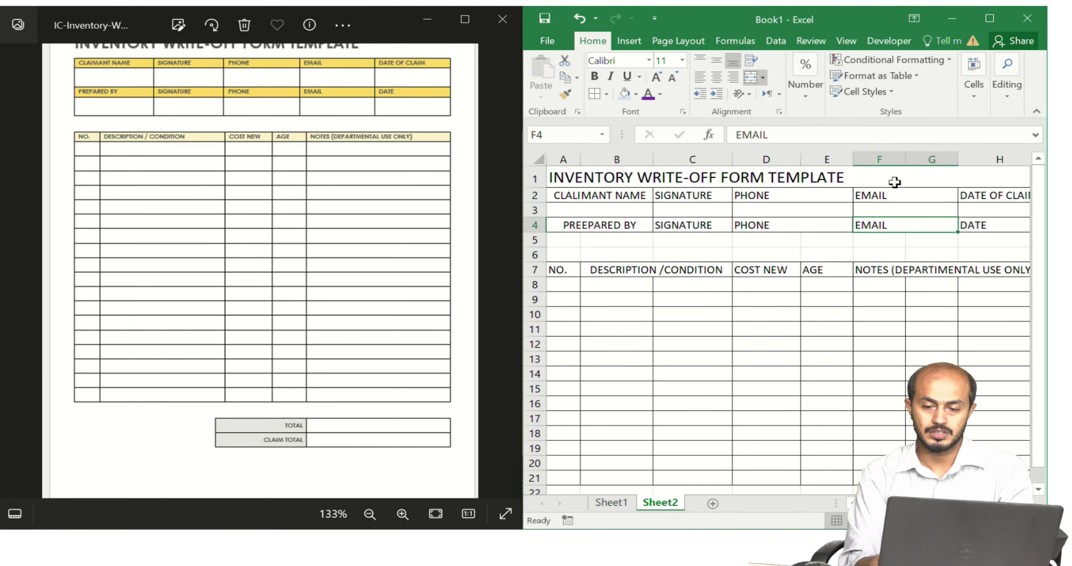
{"action": "left_click", "coordinate": [750, 73]}
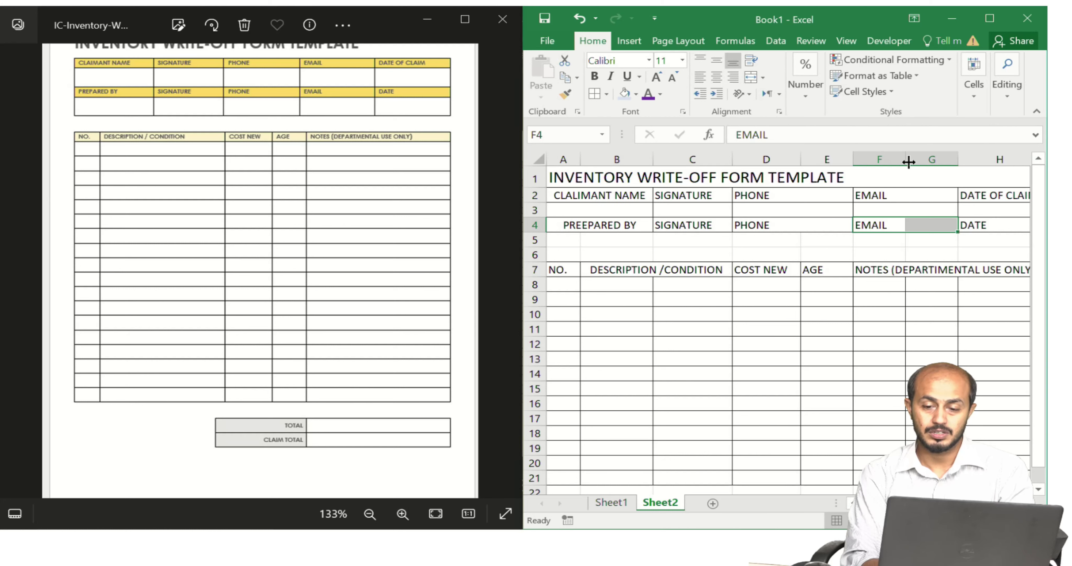
{"action": "left_click", "coordinate": [917, 195]}
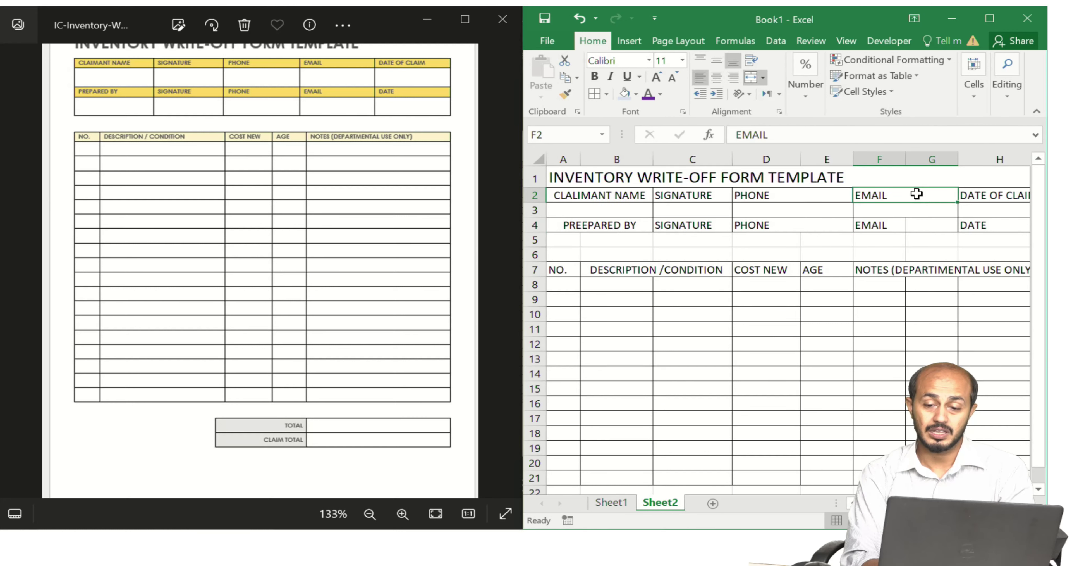
{"action": "left_click", "coordinate": [745, 80]}
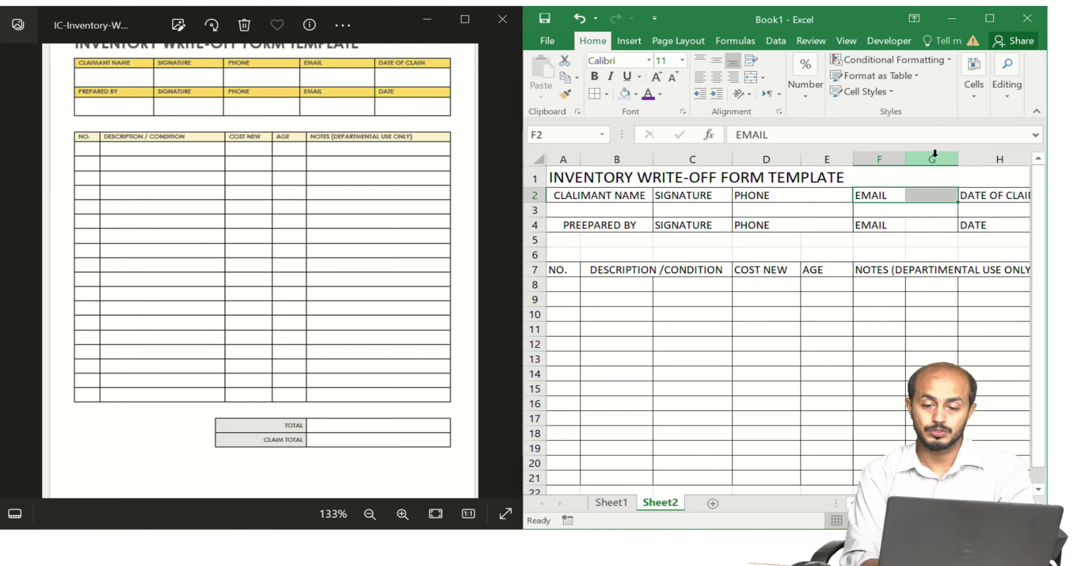
{"action": "right_click", "coordinate": [935, 155]}
{"action": "left_click", "coordinate": [885, 284]}
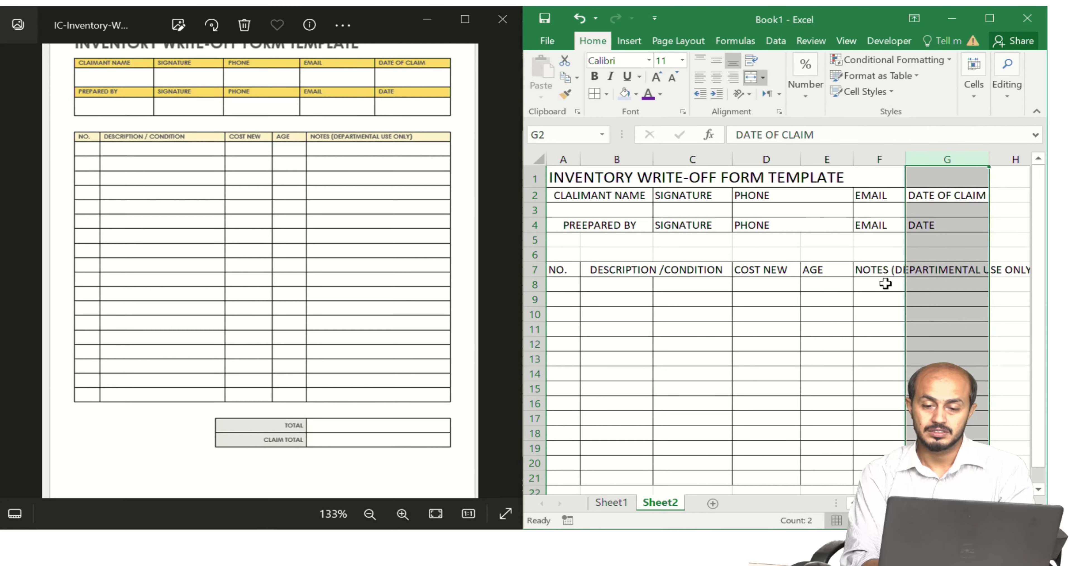
- Widen columns F and G so the NOTES (DEPARTIMENTAL USE ONLY) heading fits within the two columns
{"action": "left_click_drag", "start_coordinate": [903, 159], "coordinate": [970, 149]}
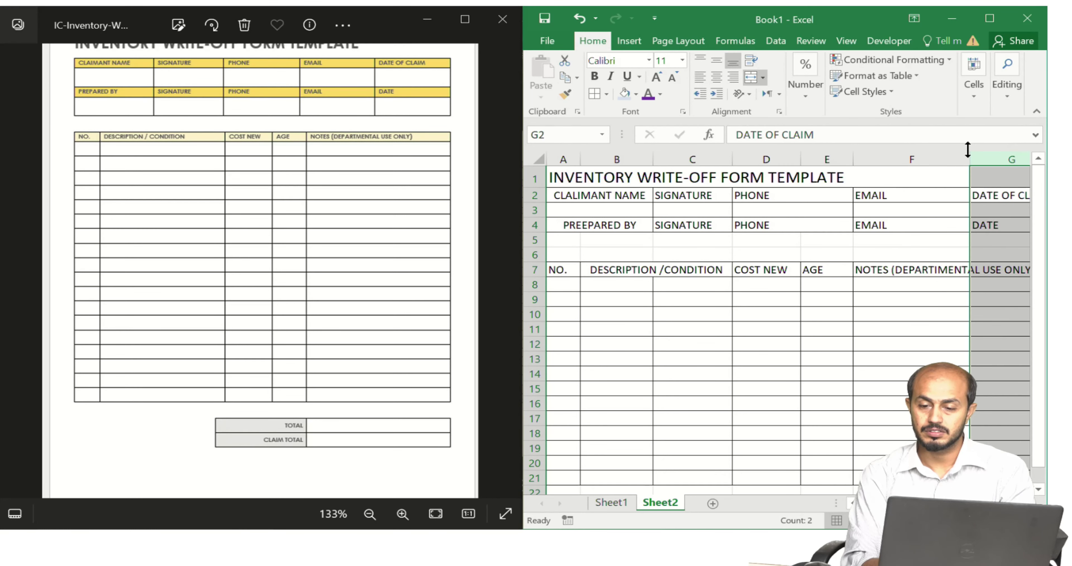
{"action": "left_click", "coordinate": [857, 282]}
{"action": "key", "text": "Right"}
{"action": "key", "text": "Right"}
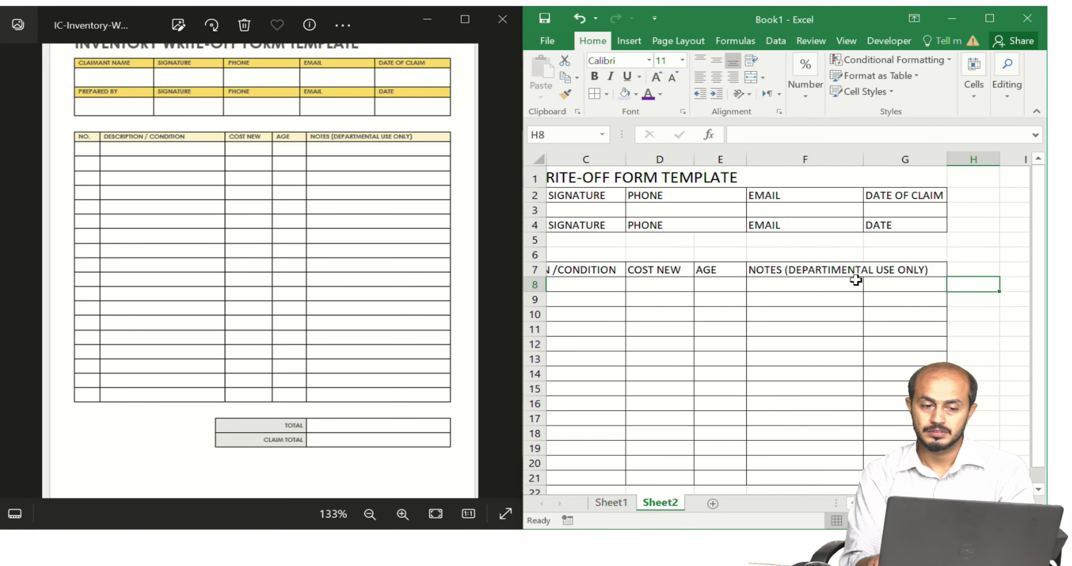
{"action": "key", "text": "Left"}
{"action": "left_click_drag", "start_coordinate": [950, 155], "coordinate": [984, 154]}
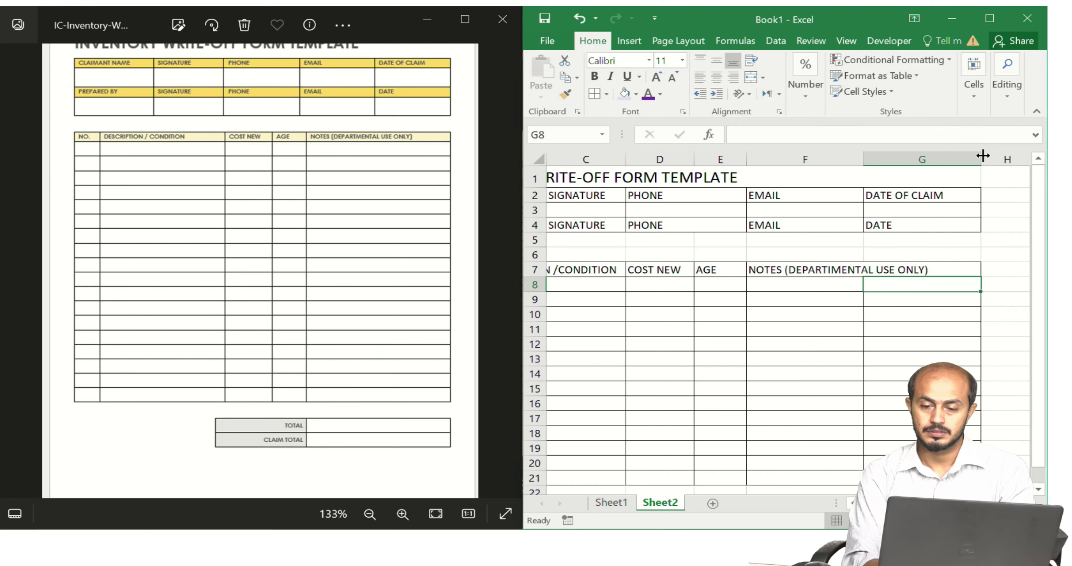
- Roughly double the heights of rows 3 and 5 to make room for entries beneath the headings
{"action": "left_click", "coordinate": [782, 378]}
{"action": "key", "text": "Left"}
{"action": "key", "text": "Left"}
{"action": "key", "text": "Left"}
{"action": "key", "text": "Left"}
{"action": "key", "text": "Left"}
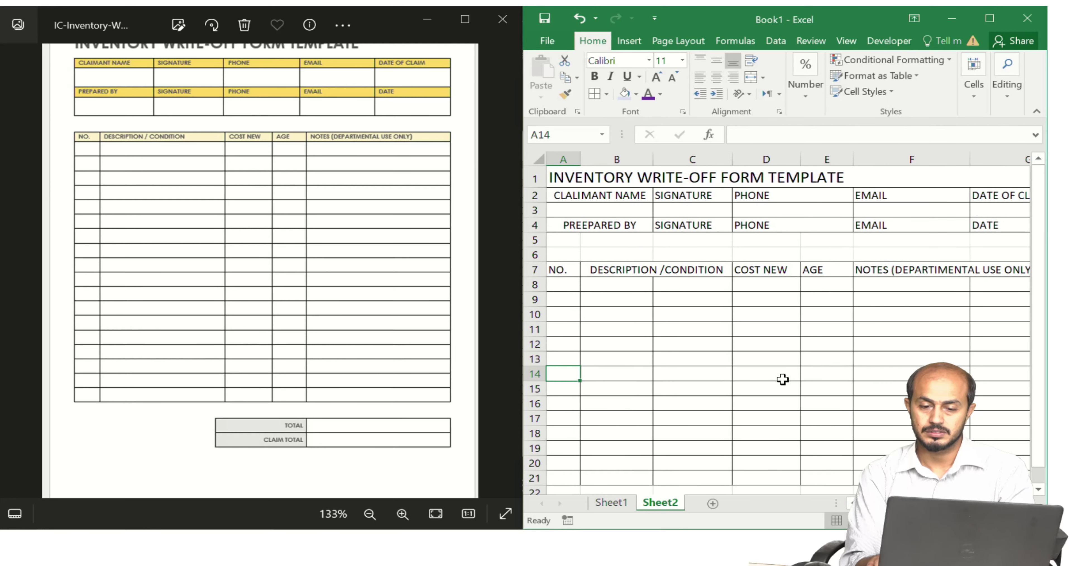
{"action": "key", "text": "Up"}
{"action": "key", "text": "Up"}
{"action": "key", "text": "Up"}
{"action": "key", "text": "Up"}
{"action": "key", "text": "Up"}
{"action": "key", "text": "Up"}
{"action": "key", "text": "Up"}
{"action": "key", "text": "Up"}
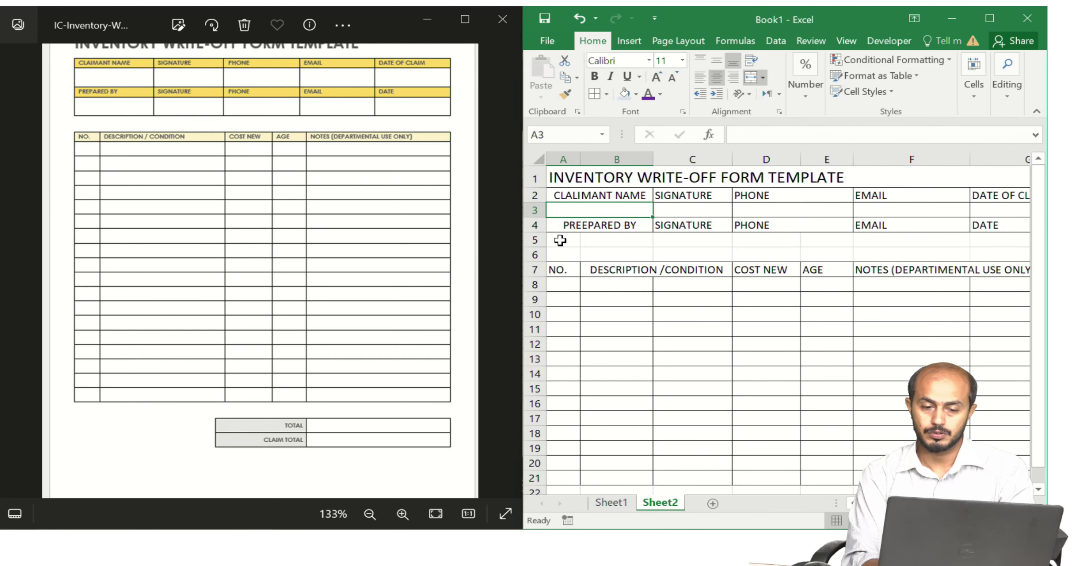
{"action": "left_click_drag", "start_coordinate": [540, 218], "coordinate": [534, 234]}
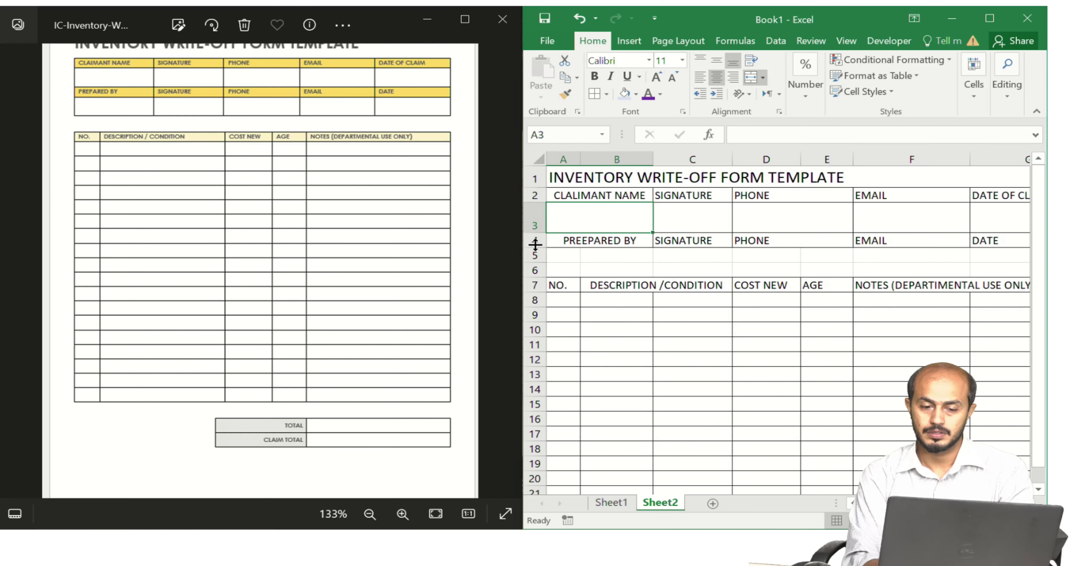
{"action": "left_click_drag", "start_coordinate": [537, 263], "coordinate": [532, 277]}
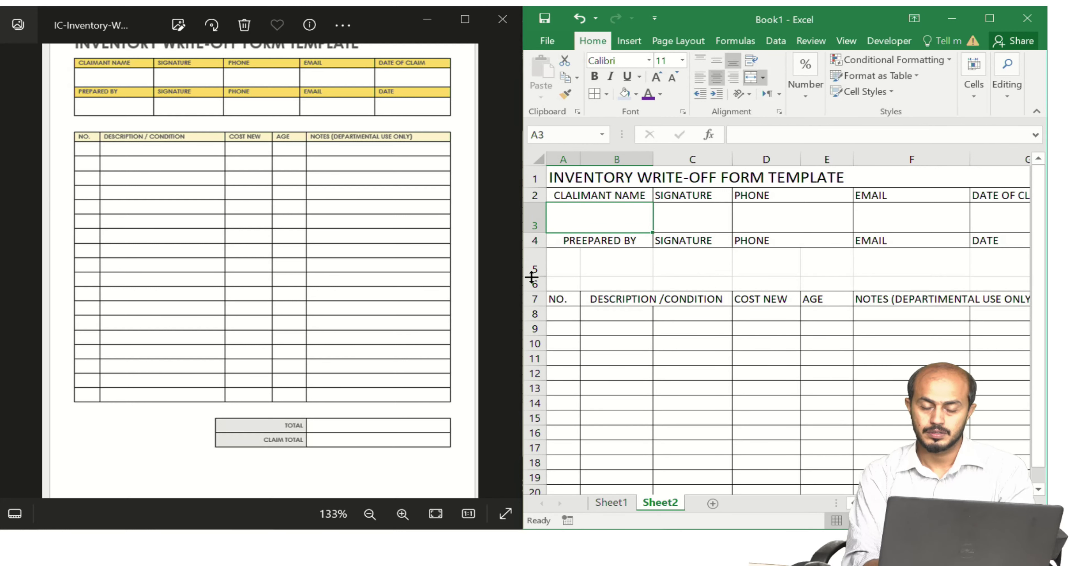
{"action": "left_click", "coordinate": [589, 257]}
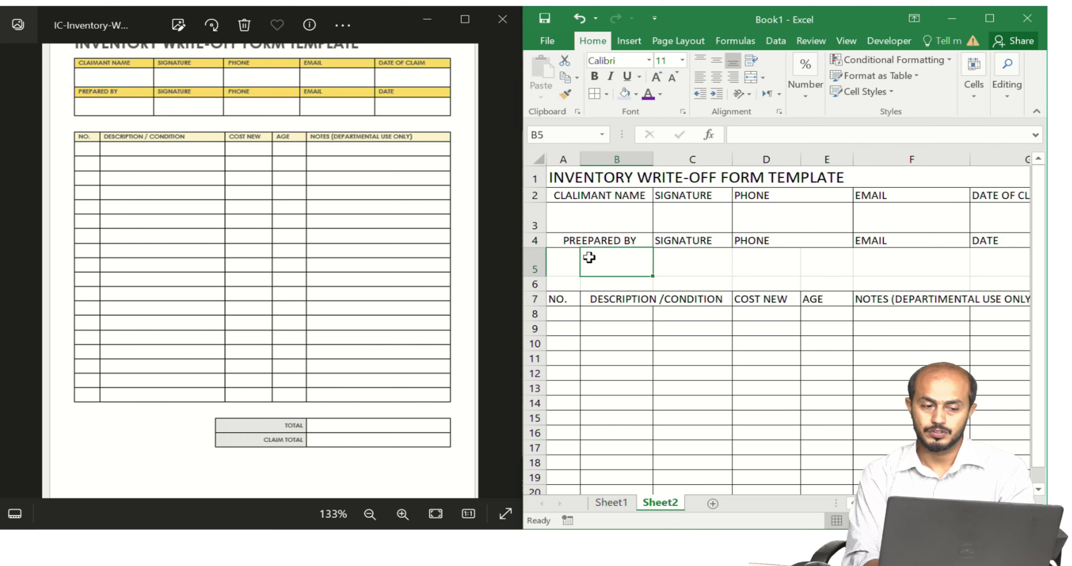
- Apply thick outside borders to the claimant block A2:G4
{"action": "left_click", "coordinate": [573, 192]}
{"action": "key", "text": "shift+Right"}
{"action": "key", "text": "shift+Right"}
{"action": "key", "text": "shift+Right"}
{"action": "key", "text": "shift+Right"}
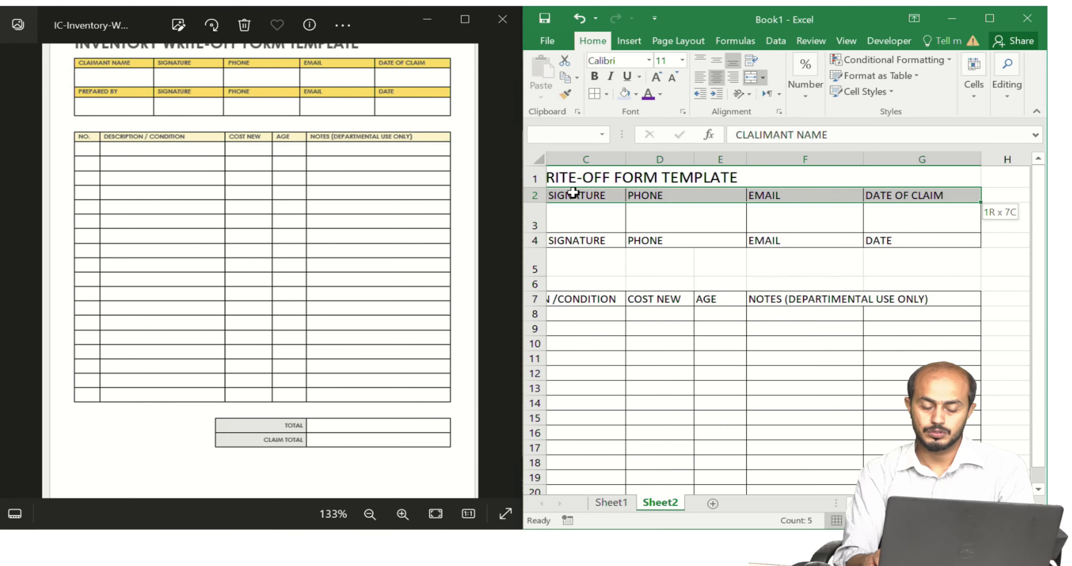
{"action": "key", "text": "shift+Down"}
{"action": "key", "text": "shift+Down"}
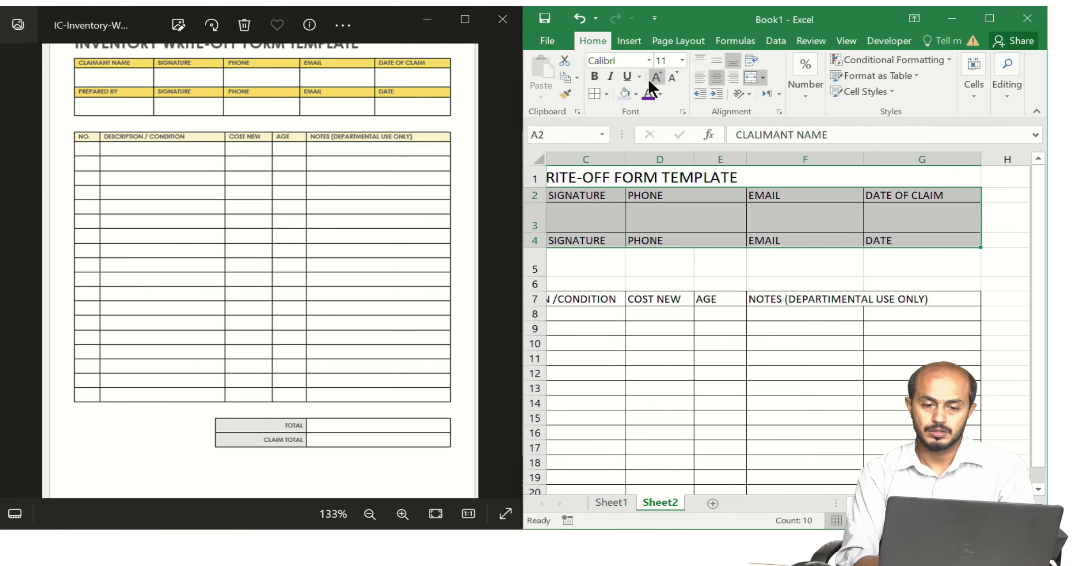
{"action": "left_click", "coordinate": [606, 95]}
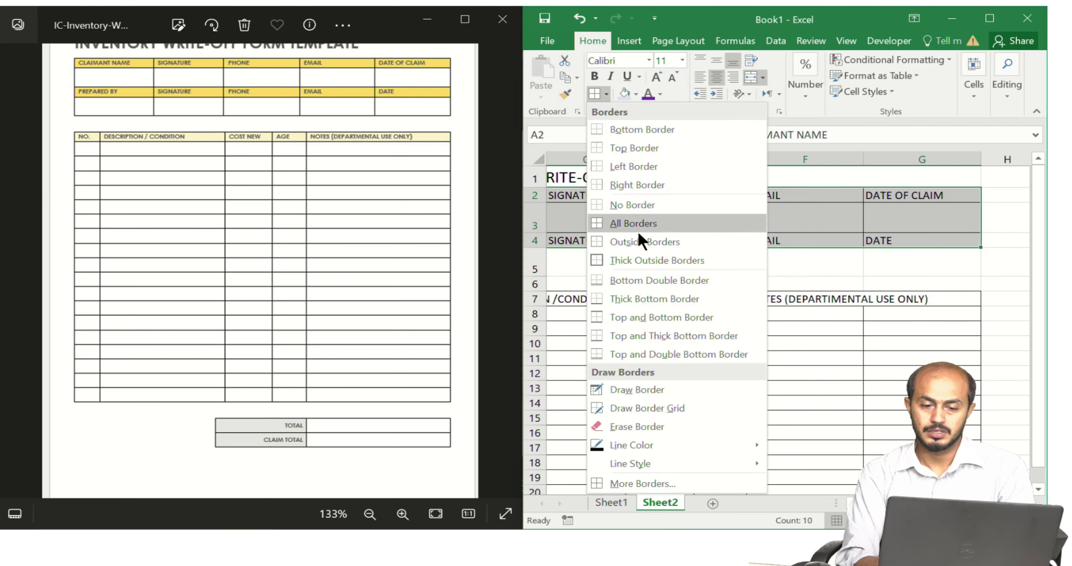
{"action": "left_click", "coordinate": [631, 261]}
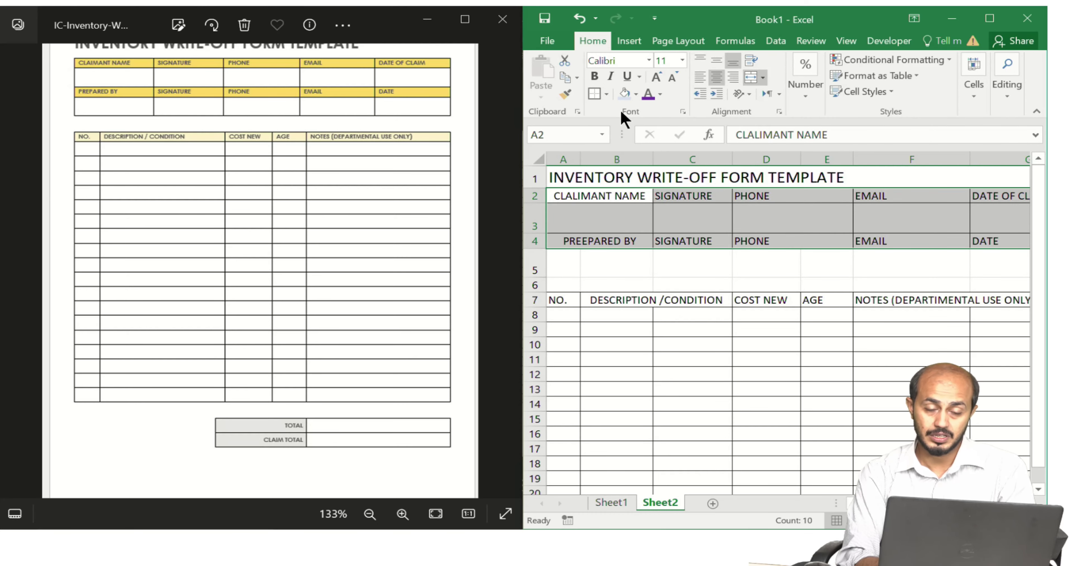
- Try a thicker line style for both the inside and outline borders of A2:G4, and undo it
{"action": "left_click", "coordinate": [607, 94]}
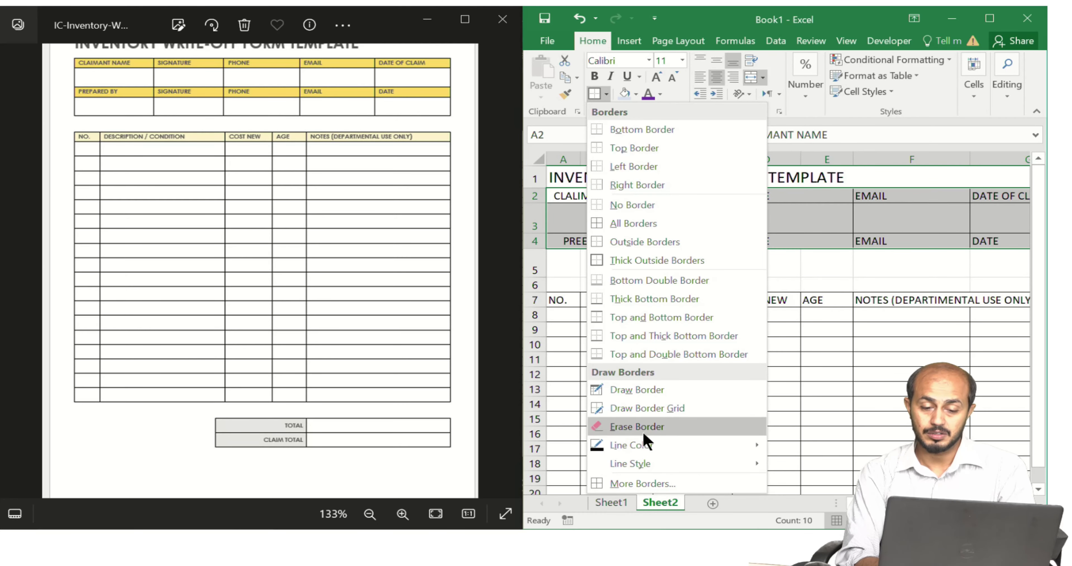
{"action": "left_click", "coordinate": [641, 483]}
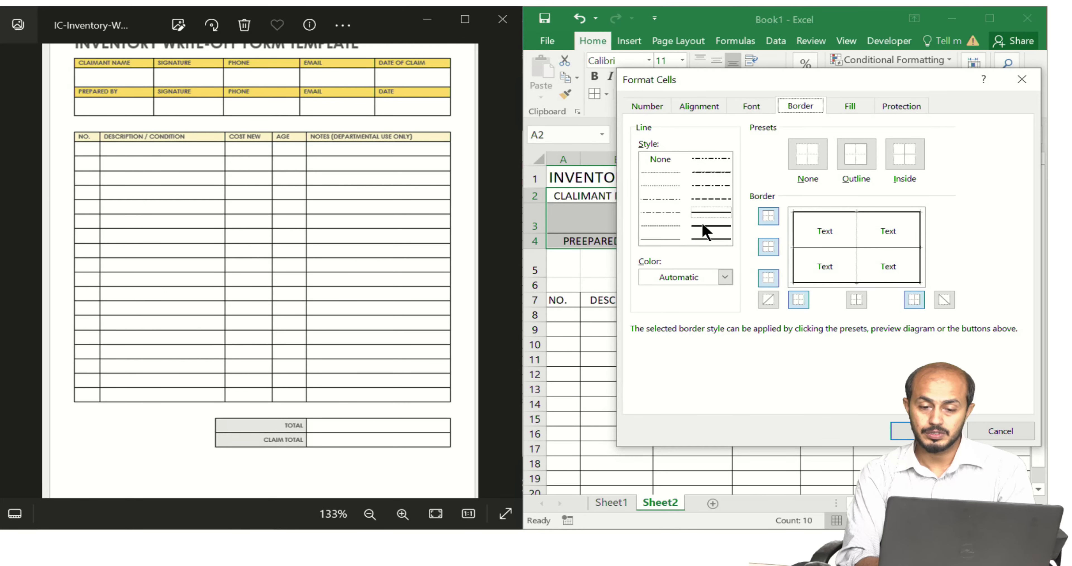
{"action": "left_click", "coordinate": [703, 225]}
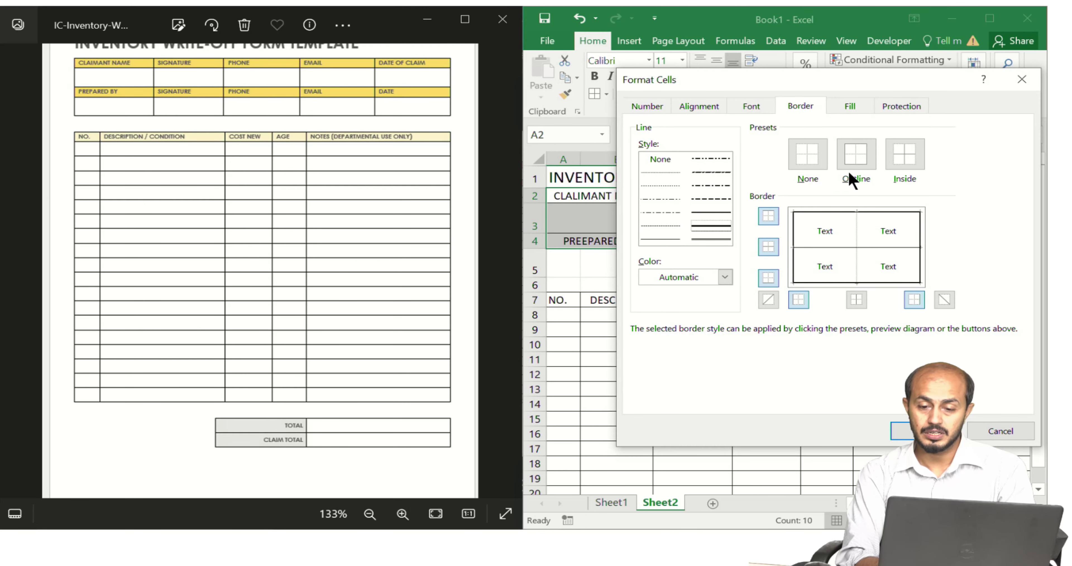
{"action": "left_click", "coordinate": [902, 164]}
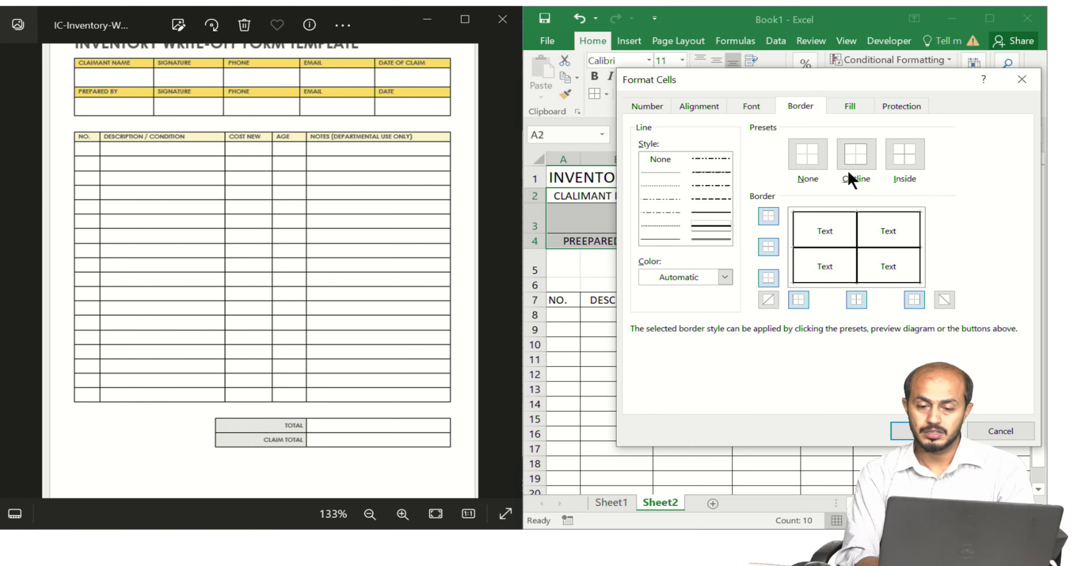
{"action": "left_click", "coordinate": [856, 161]}
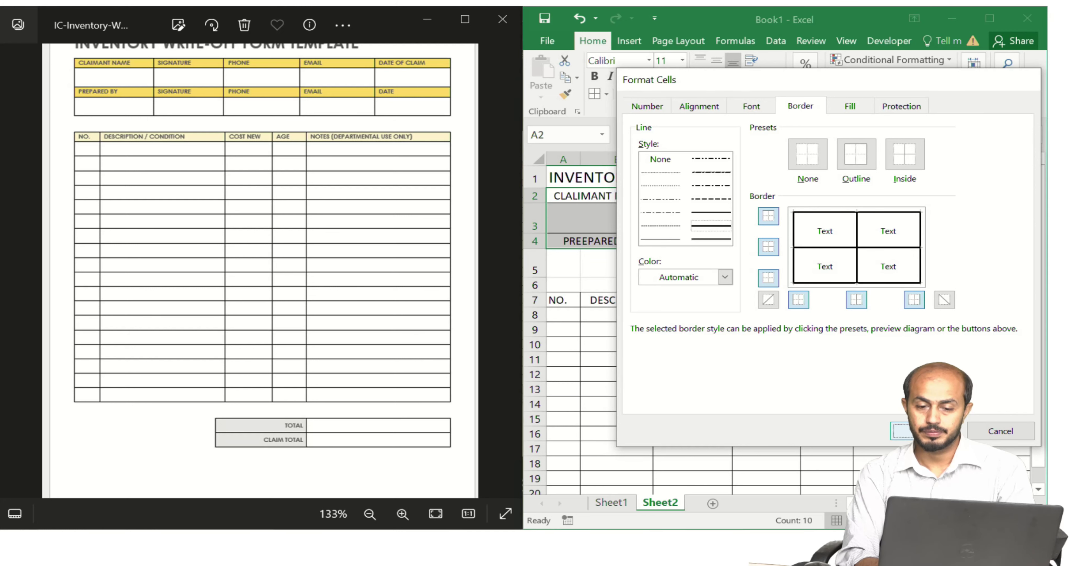
{"action": "left_click", "coordinate": [926, 435]}
{"action": "left_click", "coordinate": [781, 332]}
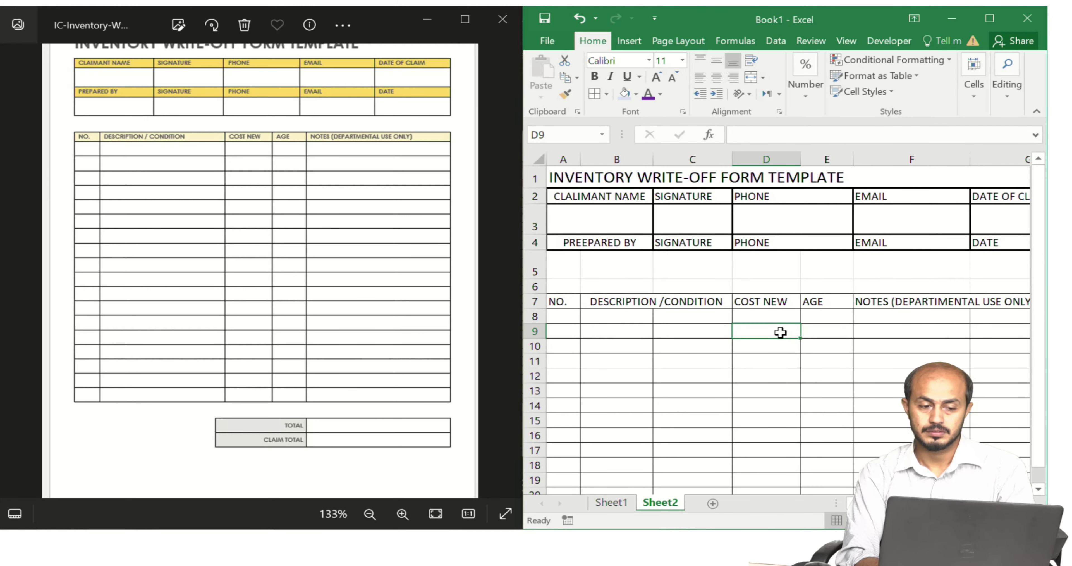
{"action": "key", "text": "ctrl+z"}
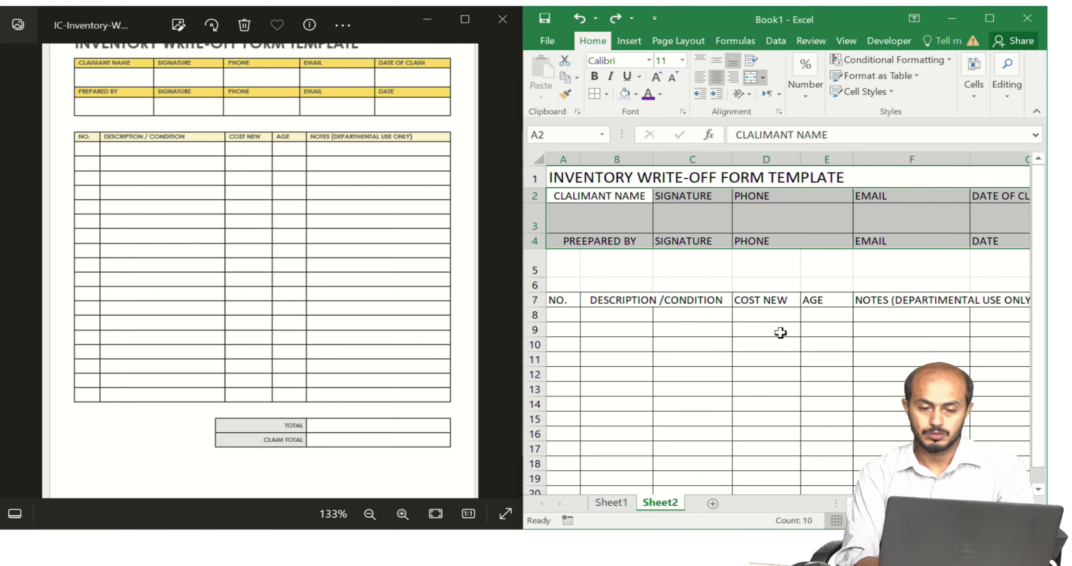
- Give the claimant block A2:G4 solid medium-weight inside borders
{"action": "left_click", "coordinate": [606, 94]}
{"action": "left_click", "coordinate": [641, 483]}
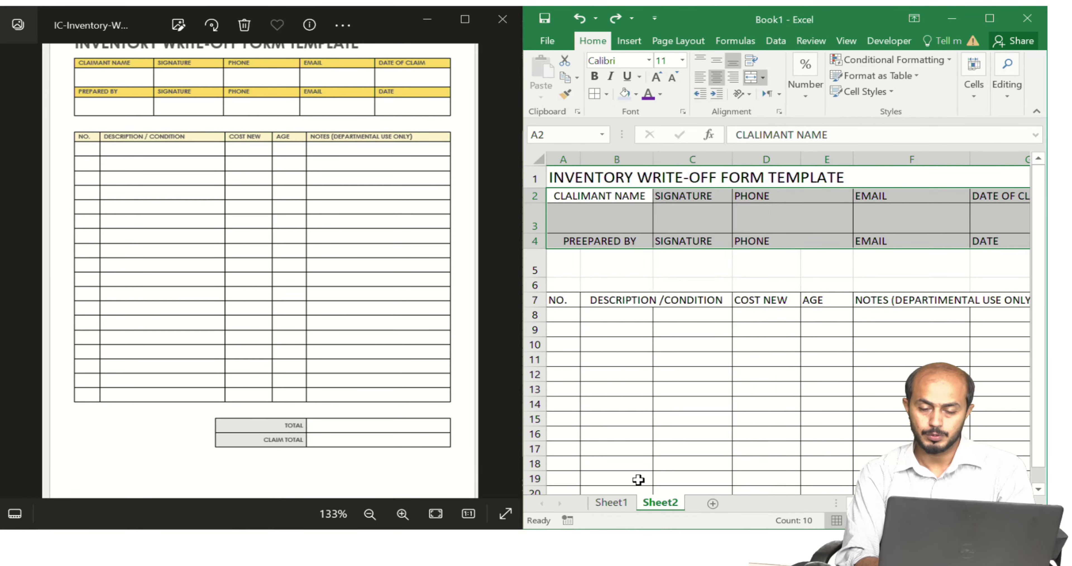
{"action": "left_click", "coordinate": [849, 166]}
{"action": "left_click", "coordinate": [905, 153]}
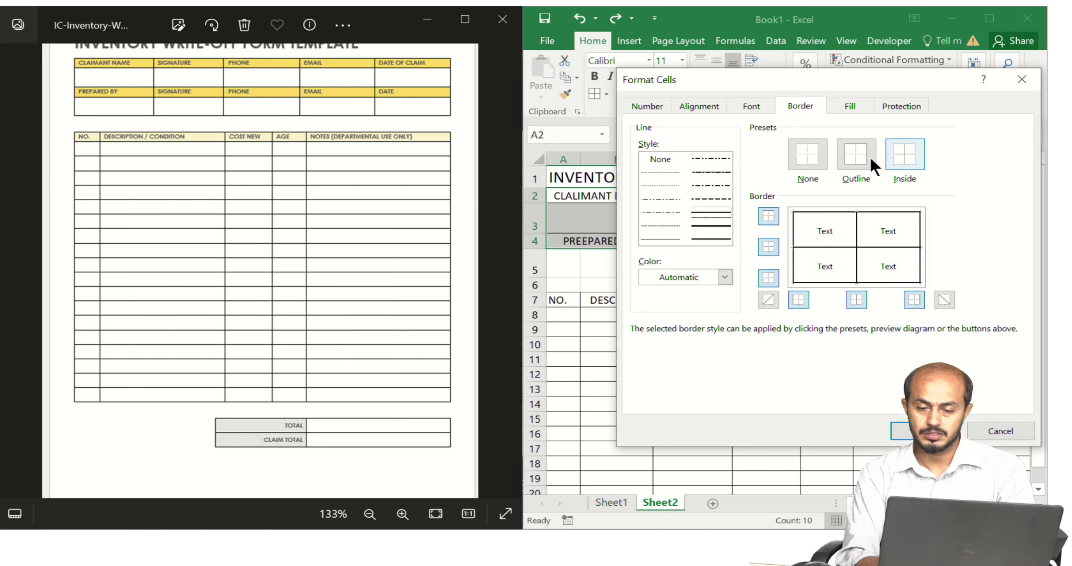
{"action": "left_click", "coordinate": [901, 431]}
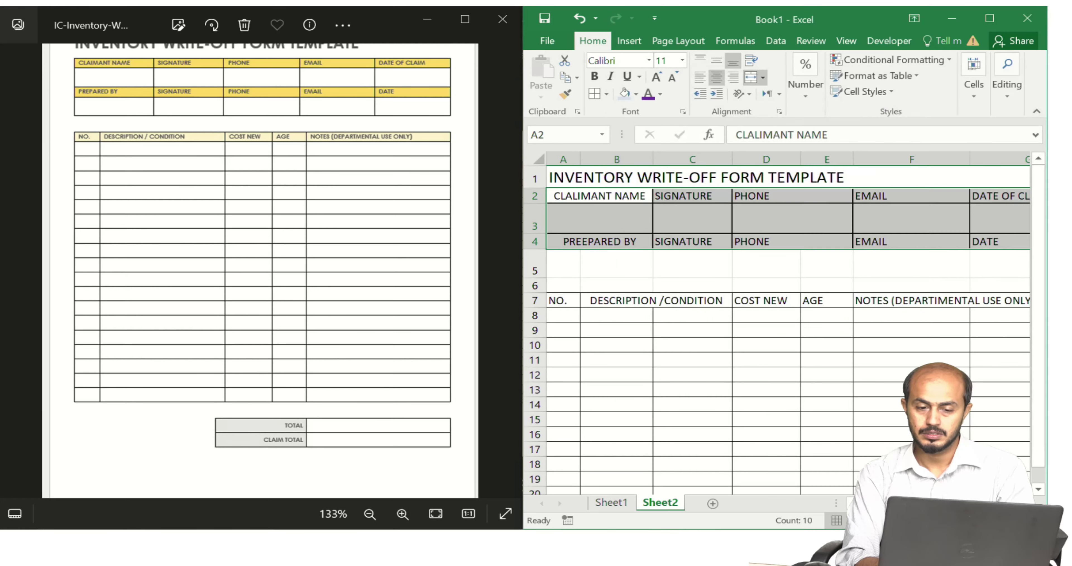
{"action": "left_click", "coordinate": [771, 257]}
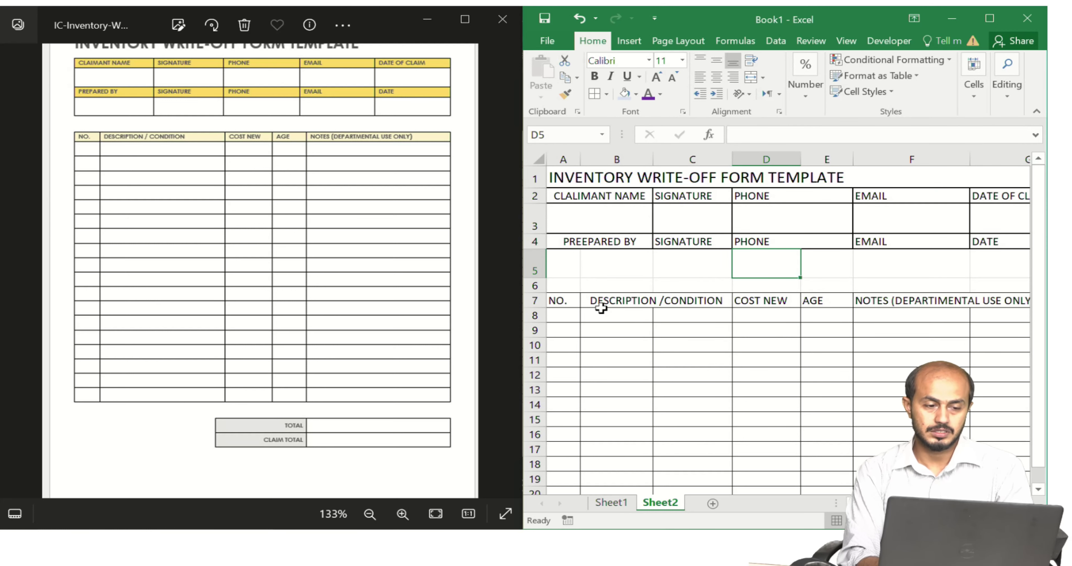
{"action": "left_click_drag", "start_coordinate": [571, 301], "coordinate": [570, 302]}
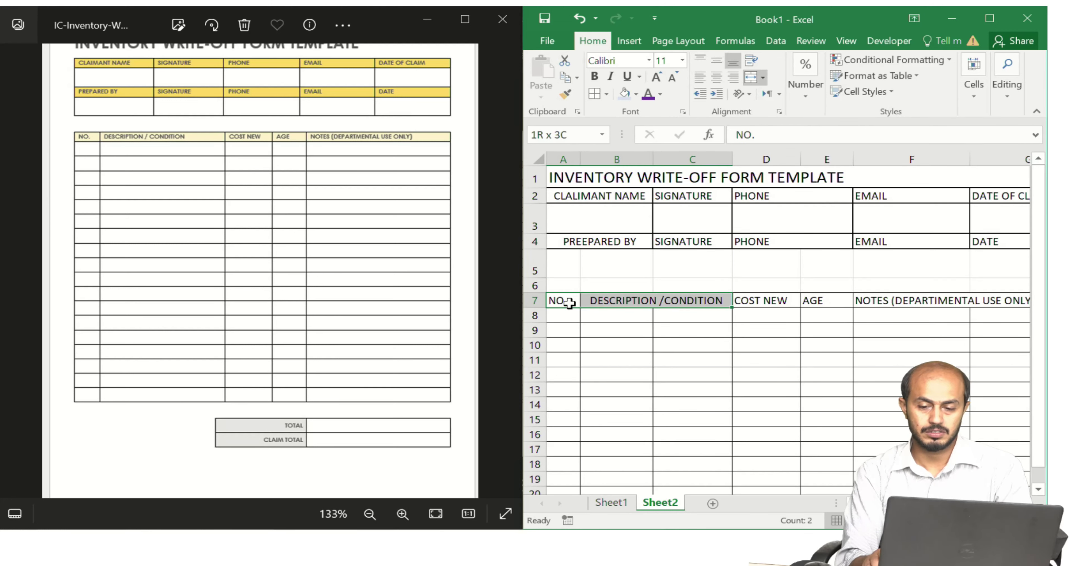
{"action": "key", "text": "ctrl+shift+Right"}
{"action": "key", "text": "ctrl+shift+Down"}
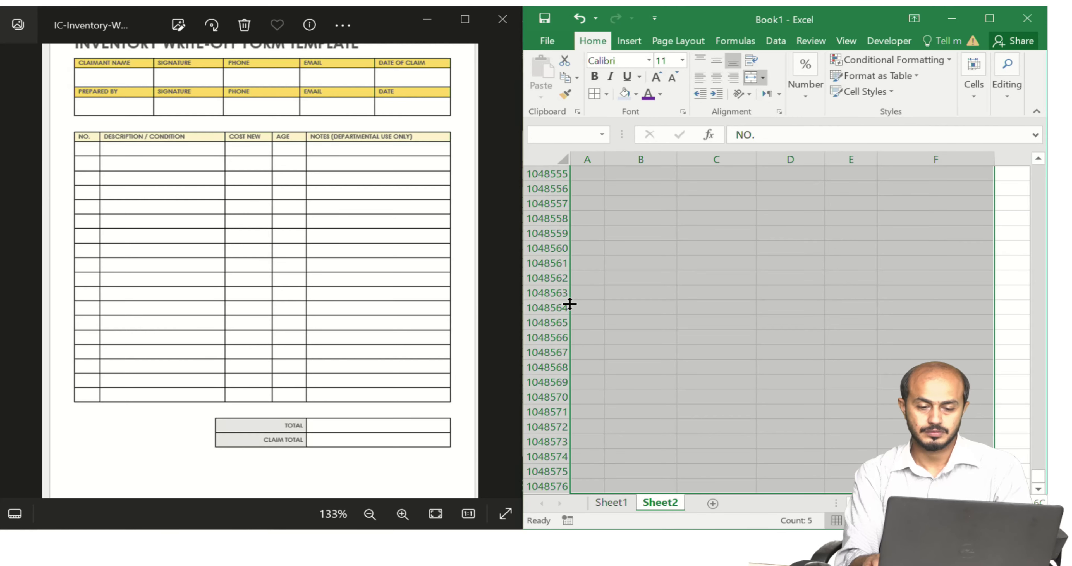
{"action": "key", "text": "shift+Up"}
{"action": "key", "text": "shift+Up"}
{"action": "key", "text": "Up"}
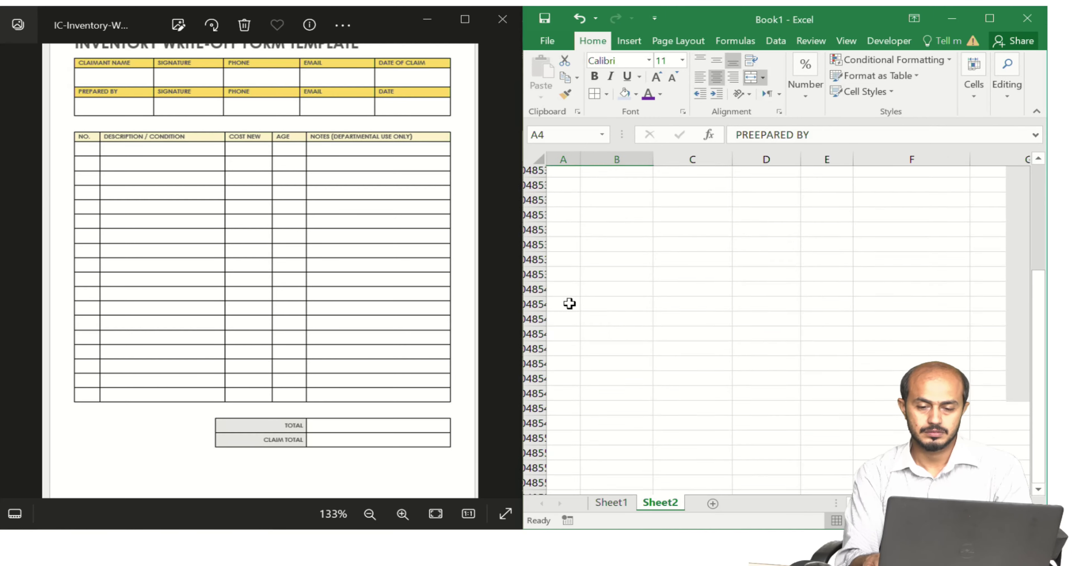
{"action": "key", "text": "Down"}
{"action": "key", "text": "Down"}
{"action": "key", "text": "Down"}
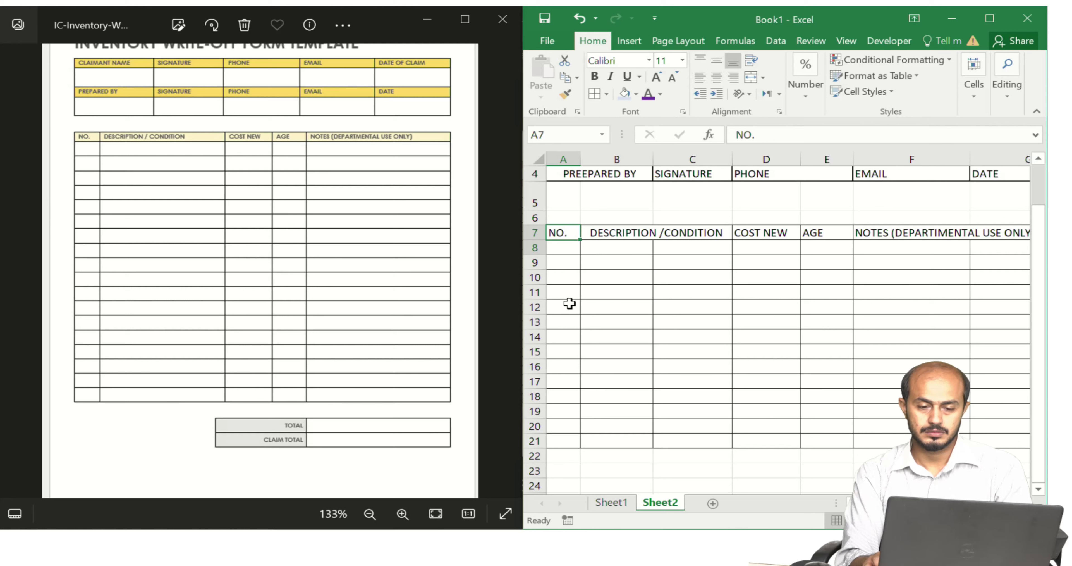
- Try to frame the item table in rows 7 to 21 with thick outside borders
{"action": "key", "text": "shift+Down"}
{"action": "key", "text": "shift+Down"}
{"action": "key", "text": "shift+Down"}
{"action": "key", "text": "shift+Down"}
{"action": "key", "text": "shift+Down"}
{"action": "key", "text": "shift+Down"}
{"action": "key", "text": "shift+Down"}
{"action": "key", "text": "shift+Down"}
{"action": "key", "text": "shift+Down"}
{"action": "key", "text": "shift+Down"}
{"action": "key", "text": "shift+Down"}
{"action": "key", "text": "shift+Down"}
{"action": "key", "text": "shift+Down"}
{"action": "key", "text": "shift+Down"}
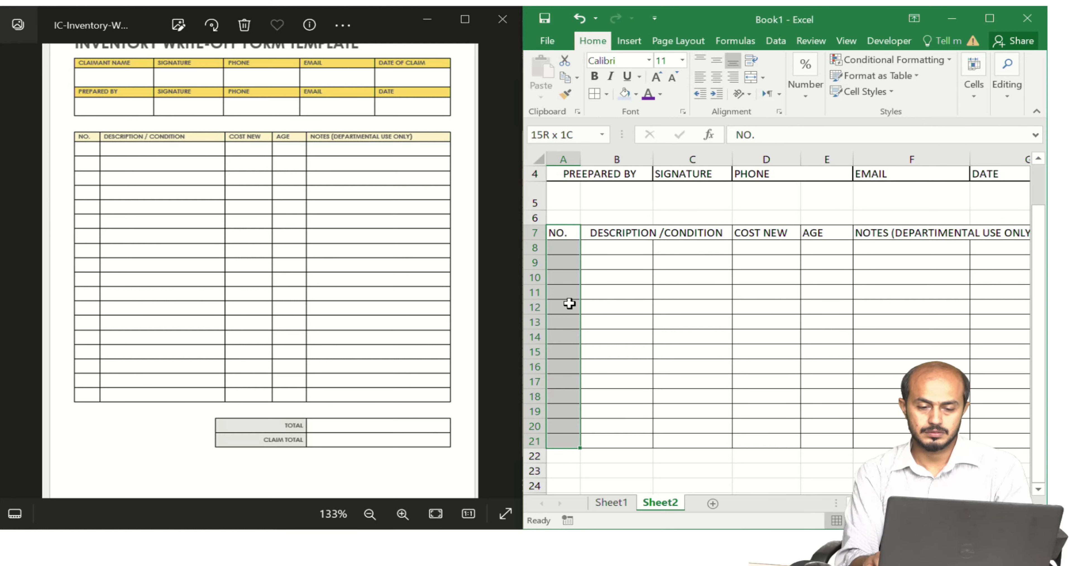
{"action": "key", "text": "shift+Right"}
{"action": "key", "text": "shift+Right"}
{"action": "key", "text": "shift+Right"}
{"action": "key", "text": "shift+Right"}
{"action": "key", "text": "shift+Right"}
{"action": "key", "text": "shift+Right"}
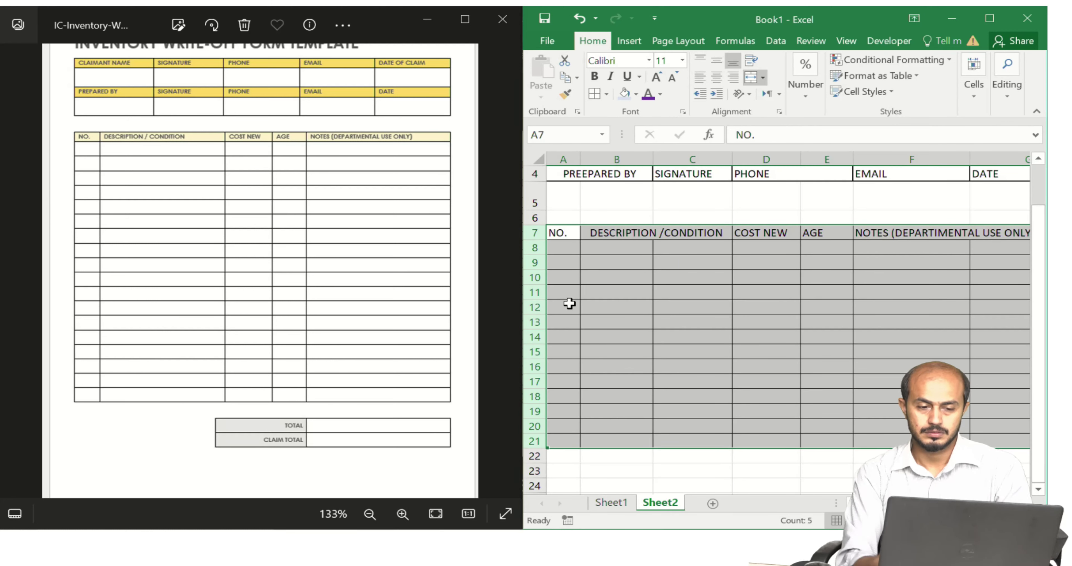
{"action": "left_click", "coordinate": [606, 94]}
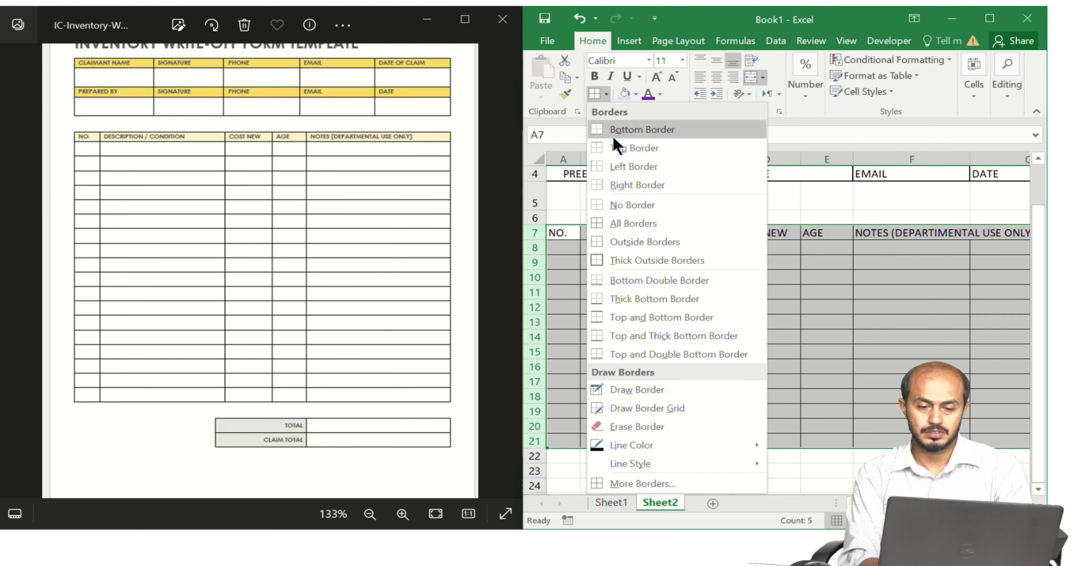
{"action": "left_click", "coordinate": [634, 261]}
{"action": "left_click", "coordinate": [733, 319]}
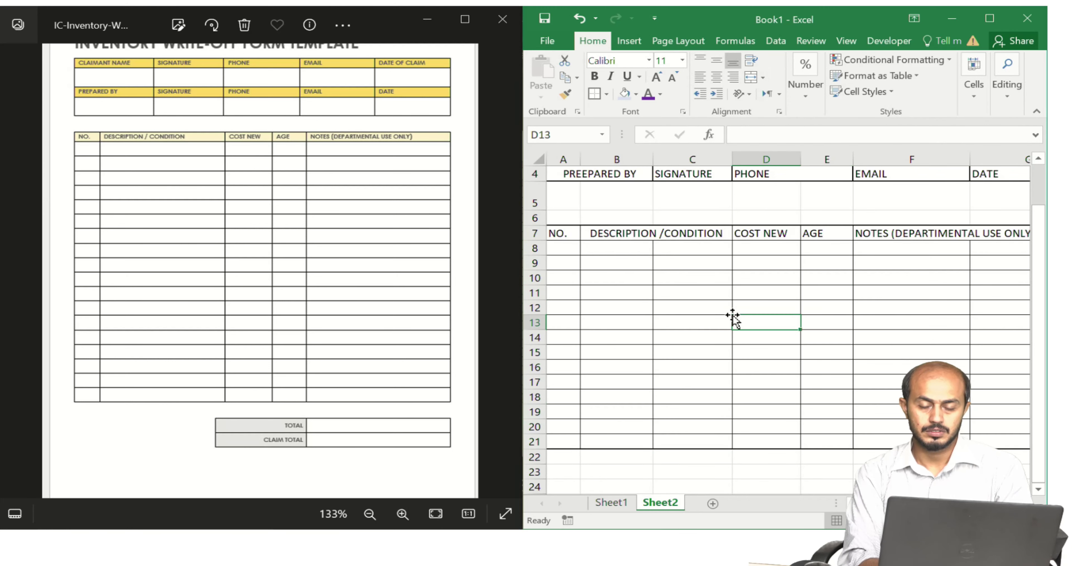
- Maximize the Excel window so the whole width of the item table can be seen
{"action": "left_click", "coordinate": [990, 19]}
{"action": "left_click", "coordinate": [585, 278]}
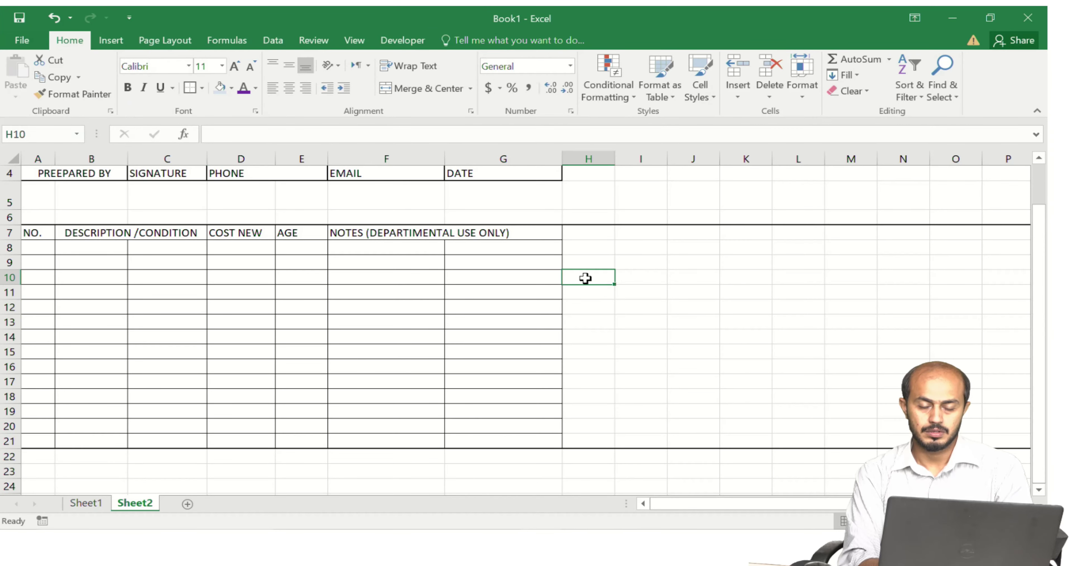
{"action": "left_click", "coordinate": [594, 232]}
- Undo the thick outside borders on rows 7 to 21 and reduce the selection to cell A7
{"action": "key", "text": "ctrl+z"}
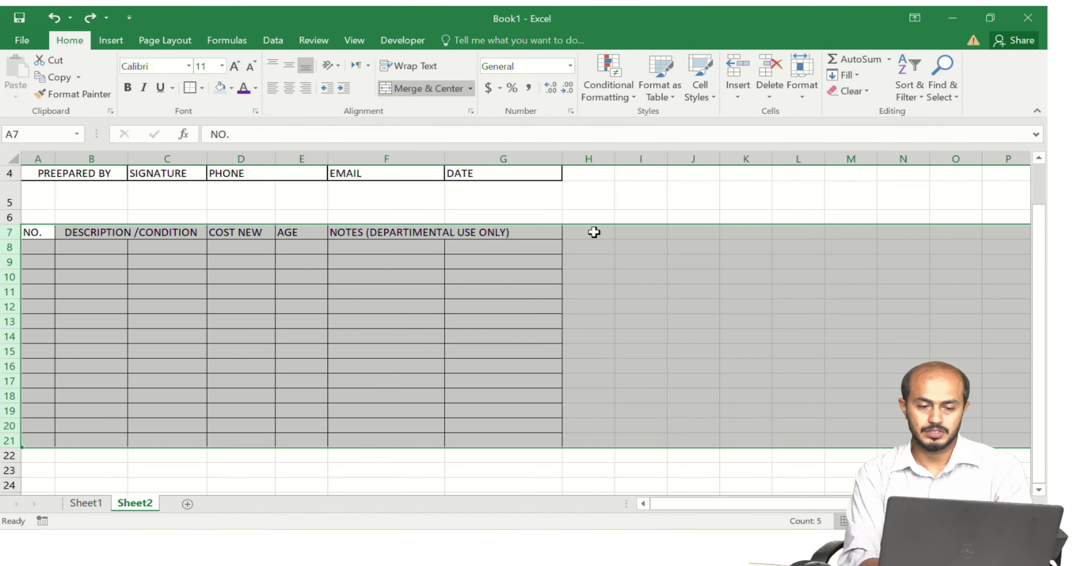
{"action": "key", "text": "shift+Left"}
{"action": "key", "text": "shift+Left"}
{"action": "key", "text": "shift+Left"}
{"action": "key", "text": "shift+Left"}
{"action": "key", "text": "shift+Left"}
{"action": "key", "text": "shift+Left"}
{"action": "key", "text": "shift+Left"}
{"action": "key", "text": "shift+Left"}
{"action": "key", "text": "shift+Left"}
{"action": "key", "text": "shift+Left"}
{"action": "key", "text": "shift+Left"}
{"action": "key", "text": "shift+Left"}
{"action": "key", "text": "shift+Left"}
{"action": "key", "text": "shift+Left"}
{"action": "key", "text": "shift+Left"}
{"action": "key", "text": "shift+Left"}
{"action": "key", "text": "shift+Left"}
{"action": "key", "text": "shift+Left"}
{"action": "key", "text": "shift+Left"}
{"action": "key", "text": "shift+Left"}
{"action": "key", "text": "shift+Left"}
{"action": "key", "text": "shift+Left"}
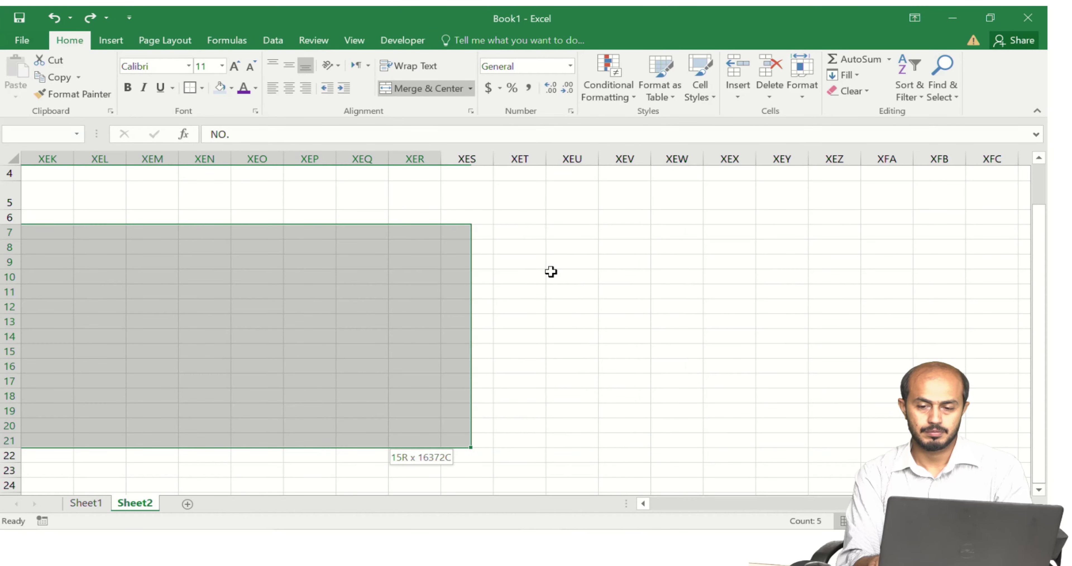
{"action": "key", "text": "Left"}
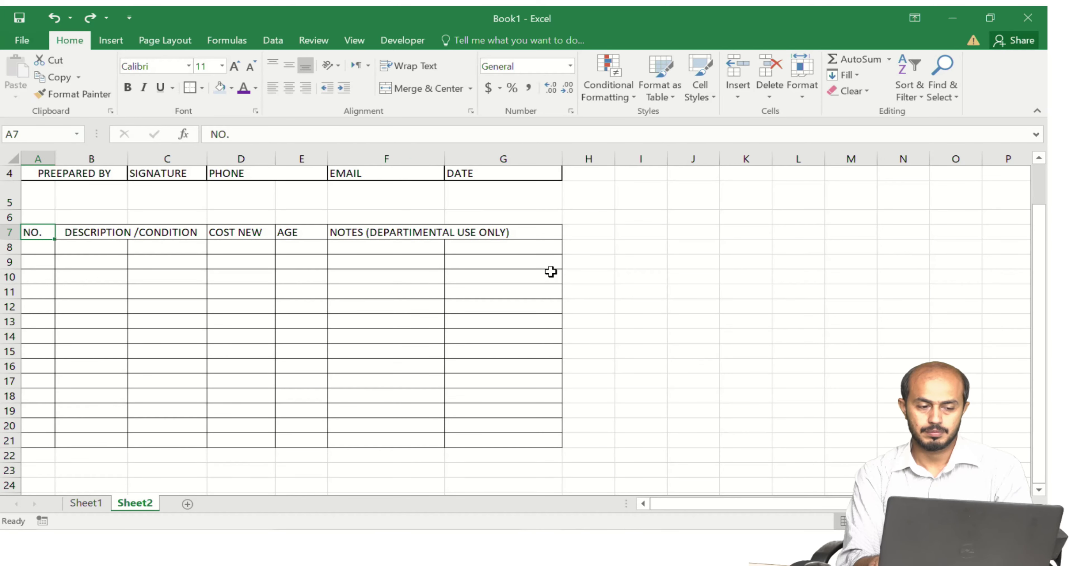
{"action": "key", "text": "shift+Right"}
{"action": "key", "text": "shift+Right"}
{"action": "key", "text": "shift+Right"}
{"action": "key", "text": "shift+Right"}
{"action": "key", "text": "shift+Right"}
{"action": "key", "text": "shift+Right"}
{"action": "key", "text": "shift+Right"}
{"action": "key", "text": "shift+Left"}
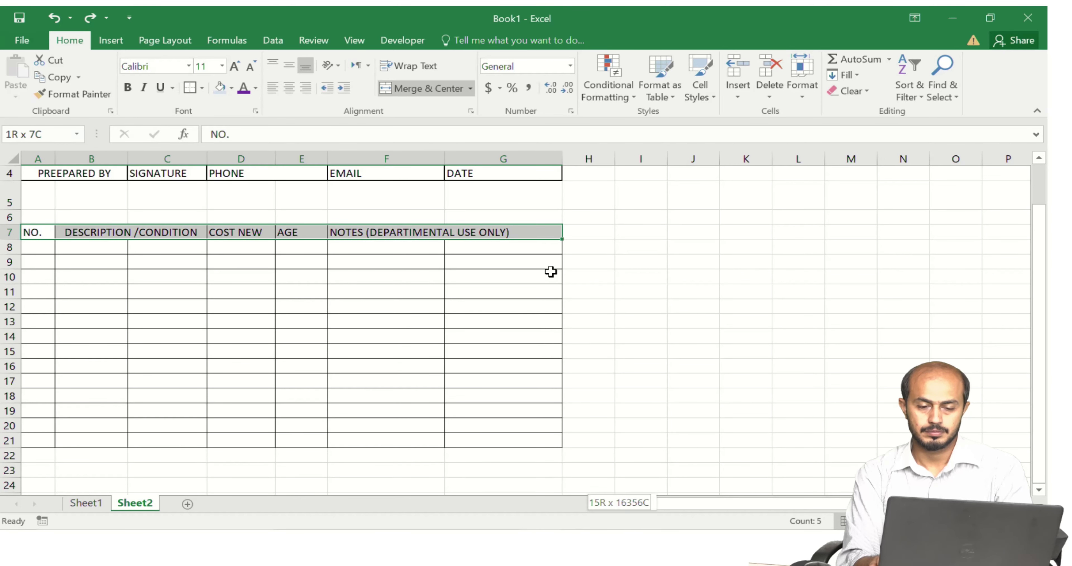
{"action": "key", "text": "ctrl+shift+Down"}
{"action": "key", "text": "ctrl+Up"}
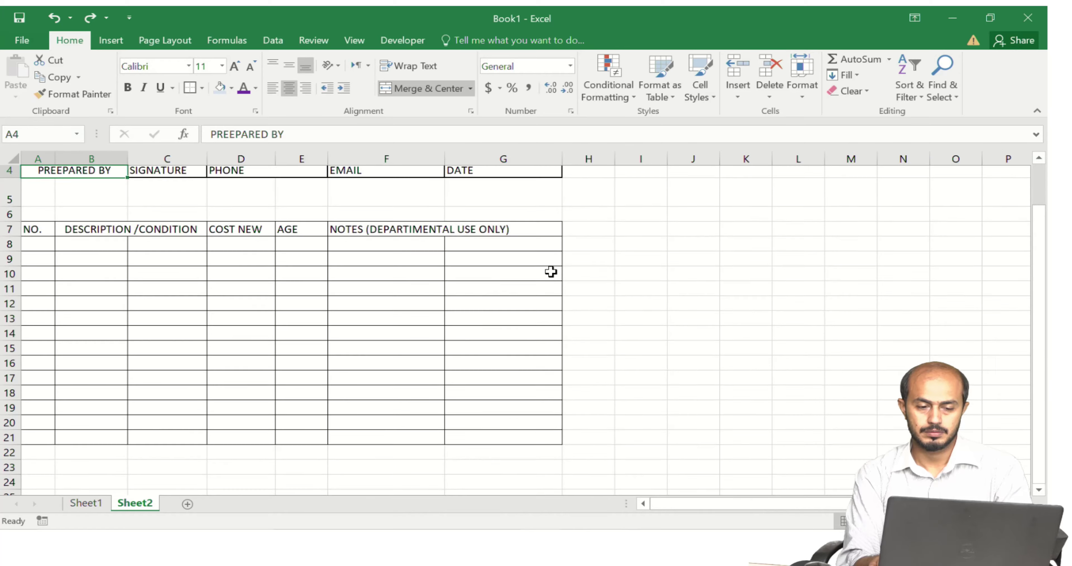
- Frame the item table A7:G21 with thick outside borders
{"action": "key", "text": "Down"}
{"action": "key", "text": "Down"}
{"action": "key", "text": "Down"}
{"action": "key", "text": "shift+Right"}
{"action": "key", "text": "shift+Right"}
{"action": "key", "text": "shift+Right"}
{"action": "key", "text": "shift+Right"}
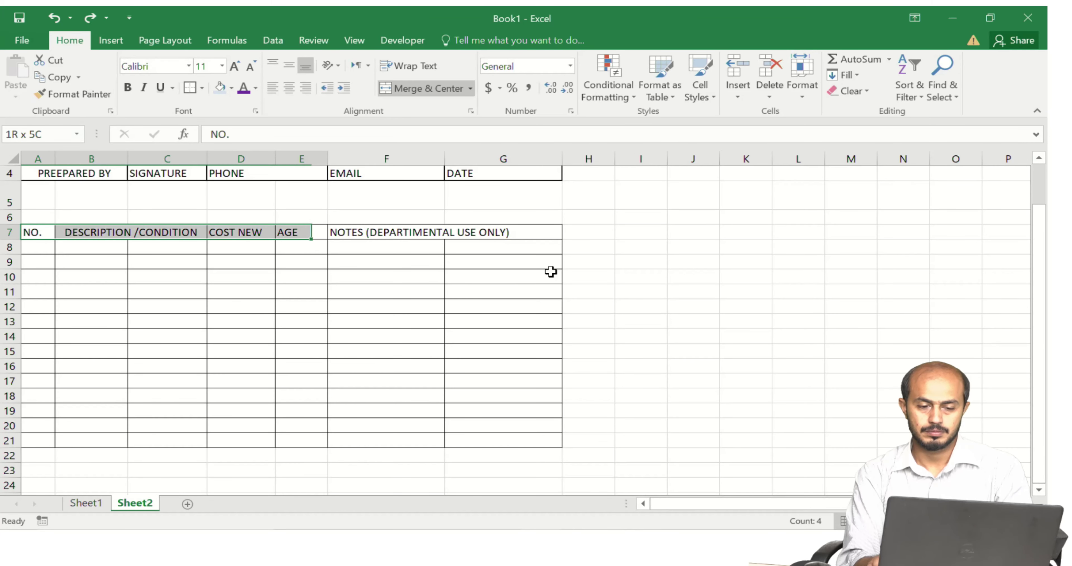
{"action": "key", "text": "shift+Right"}
{"action": "key", "text": "shift+Right"}
{"action": "key", "text": "shift+Right"}
{"action": "key", "text": "shift+Left"}
{"action": "key", "text": "shift+Down"}
{"action": "key", "text": "shift+Down"}
{"action": "key", "text": "shift+Down"}
{"action": "key", "text": "shift+Down"}
{"action": "key", "text": "shift+Down"}
{"action": "key", "text": "shift+Down"}
{"action": "key", "text": "shift+Down"}
{"action": "key", "text": "shift+Down"}
{"action": "key", "text": "shift+Down"}
{"action": "key", "text": "shift+Down"}
{"action": "key", "text": "shift+Down"}
{"action": "key", "text": "shift+Down"}
{"action": "key", "text": "shift+Down"}
{"action": "key", "text": "shift+Down"}
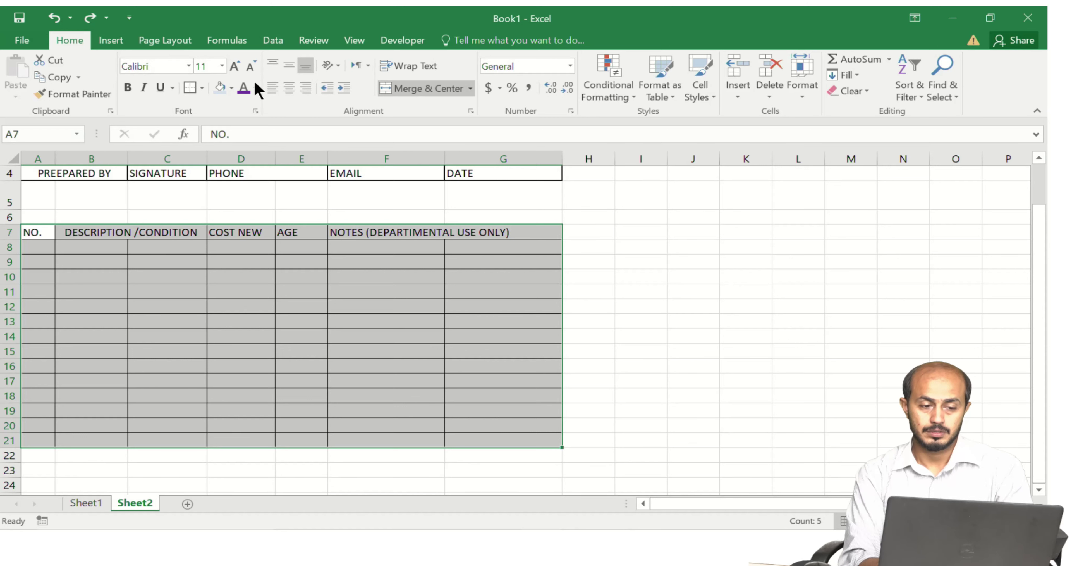
{"action": "left_click", "coordinate": [193, 89]}
{"action": "left_click", "coordinate": [268, 245]}
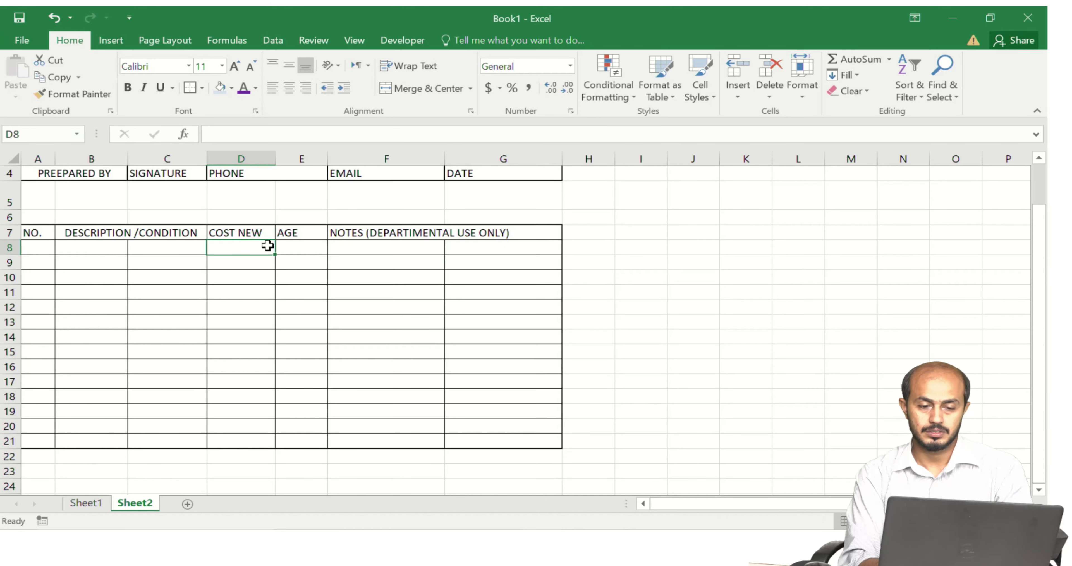
- Apply all borders to cells A5:G5 beneath the PREEPARED BY heading row
{"action": "key", "text": "Up"}
{"action": "key", "text": "Up"}
{"action": "key", "text": "Up"}
{"action": "key", "text": "Up"}
{"action": "key", "text": "Up"}
{"action": "key", "text": "Up"}
{"action": "key", "text": "Down"}
{"action": "key", "text": "Down"}
{"action": "key", "text": "Down"}
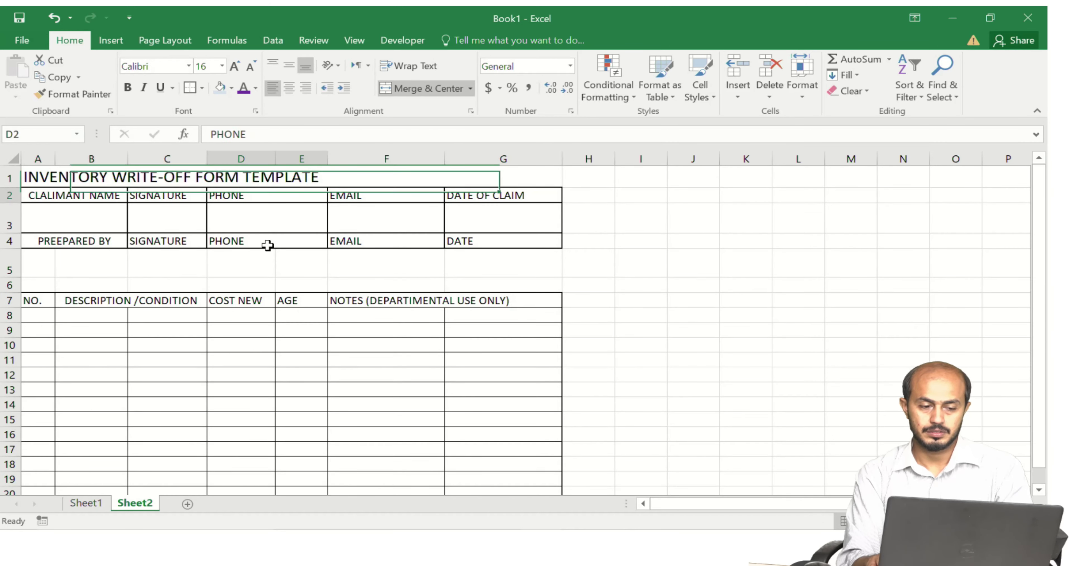
{"action": "key", "text": "Down"}
{"action": "key", "text": "Left"}
{"action": "key", "text": "Left"}
{"action": "key", "text": "Left"}
{"action": "key", "text": "shift+Right"}
{"action": "key", "text": "shift+Right"}
{"action": "key", "text": "shift+Right"}
{"action": "key", "text": "shift+Right"}
{"action": "key", "text": "shift+Right"}
{"action": "key", "text": "shift+Right"}
{"action": "key", "text": "shift+Right"}
{"action": "key", "text": "shift+Left"}
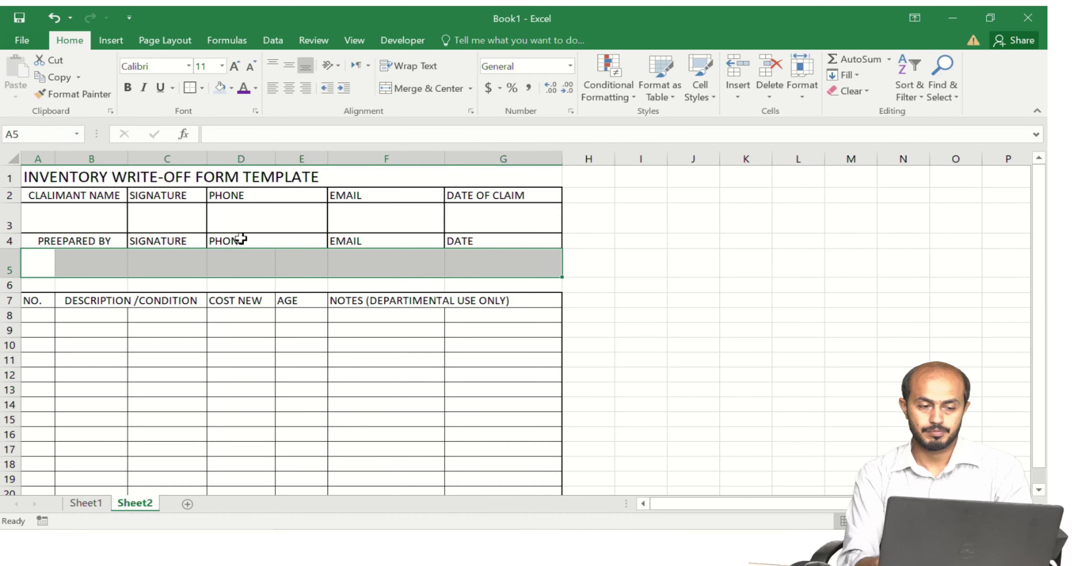
{"action": "left_click", "coordinate": [202, 88]}
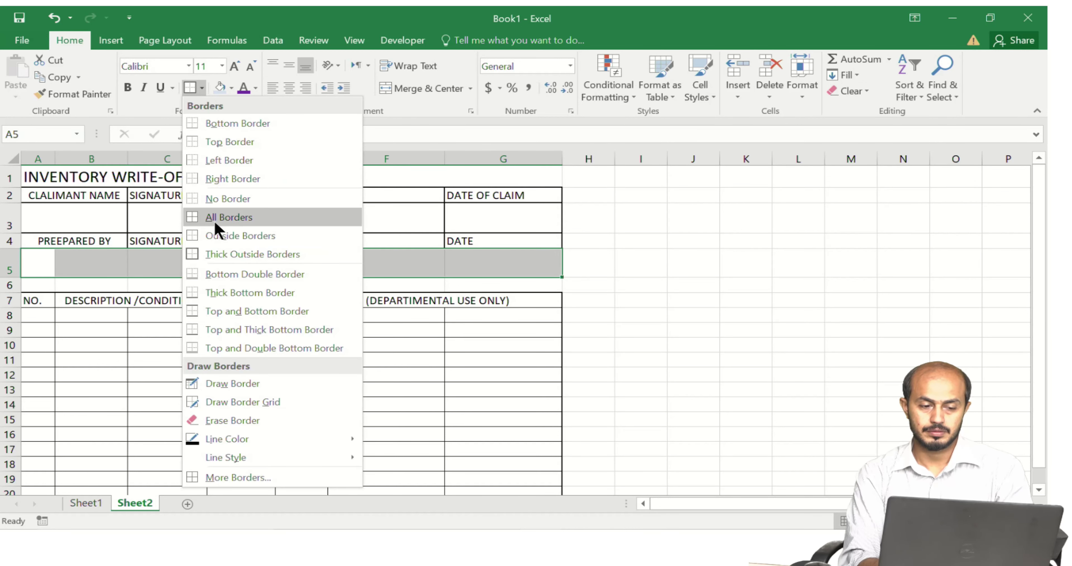
{"action": "left_click", "coordinate": [232, 216]}
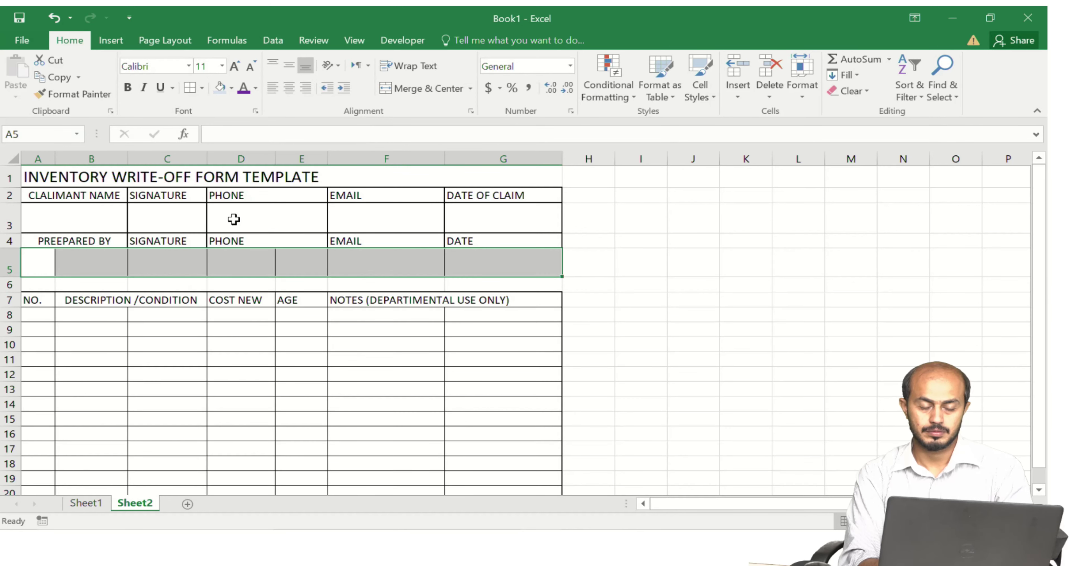
- Change the outline and inside borders of A5:G5 to the solid medium-weight line style
{"action": "left_click", "coordinate": [202, 88]}
{"action": "left_click", "coordinate": [236, 477]}
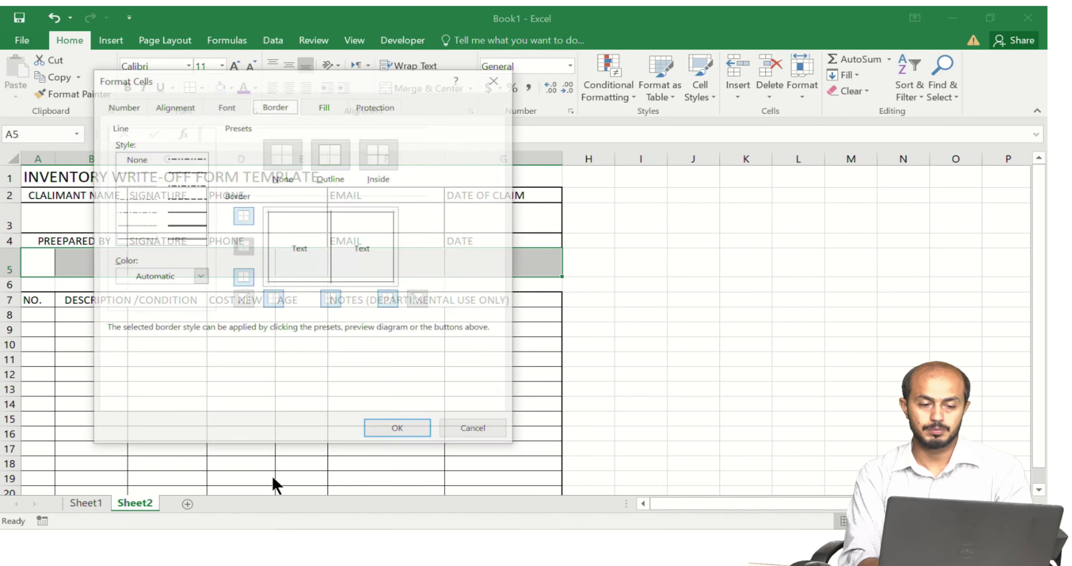
{"action": "left_click", "coordinate": [184, 211]}
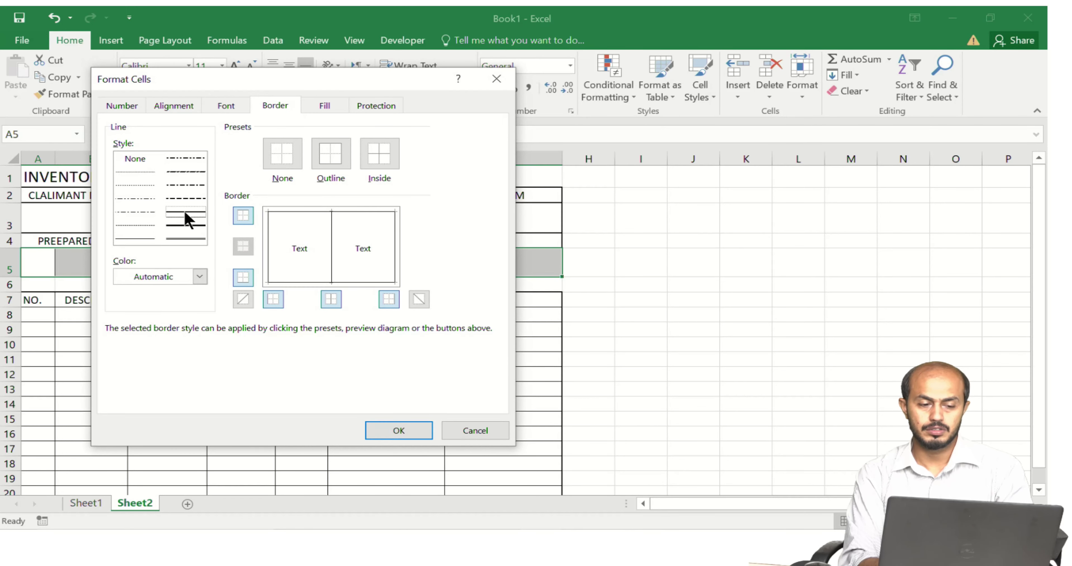
{"action": "left_click", "coordinate": [332, 164]}
{"action": "left_click", "coordinate": [385, 169]}
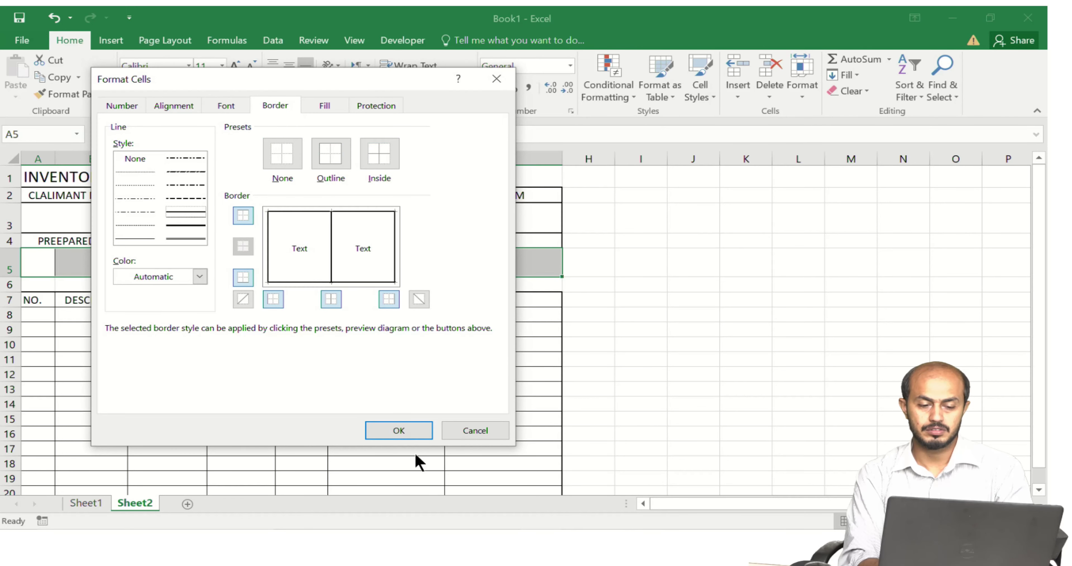
{"action": "left_click", "coordinate": [398, 430]}
{"action": "left_click", "coordinate": [782, 289]}
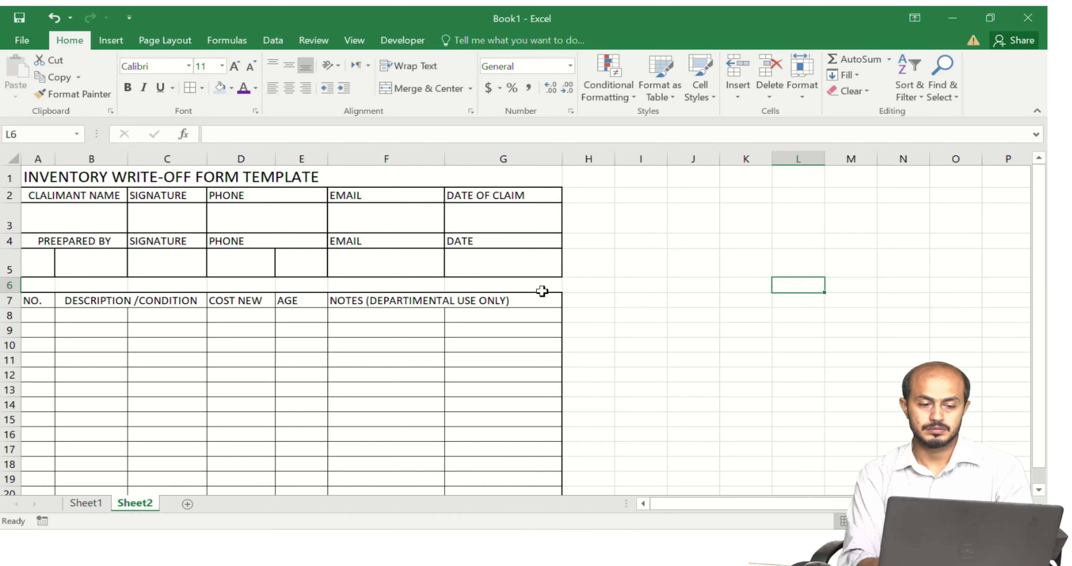
- Merge cells D5:E5 into one blank cell under the PHONE heading
{"action": "left_click_drag", "start_coordinate": [244, 270], "coordinate": [275, 261]}
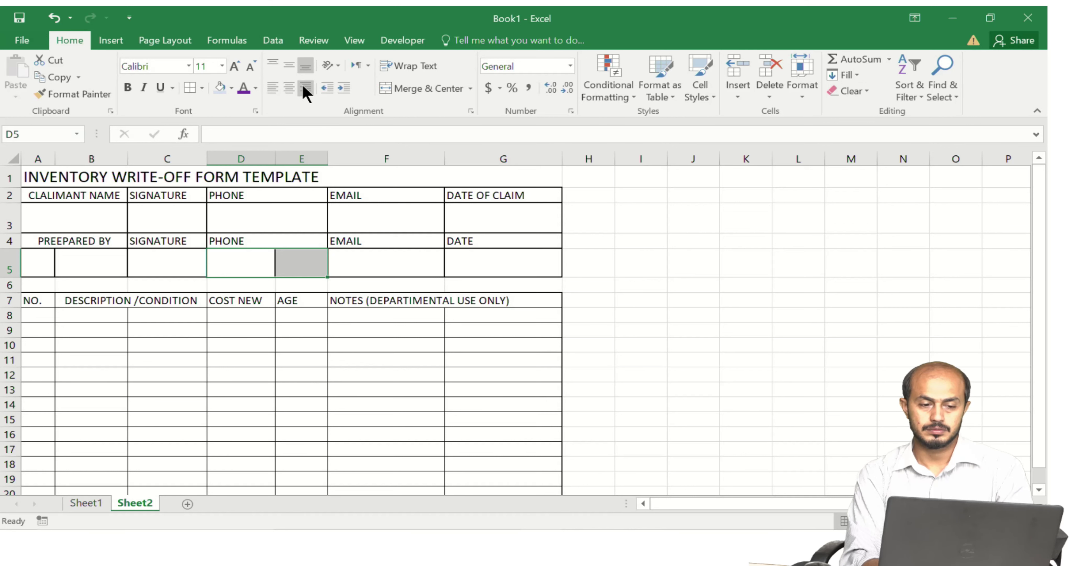
{"action": "left_click", "coordinate": [397, 87]}
{"action": "left_click", "coordinate": [673, 316]}
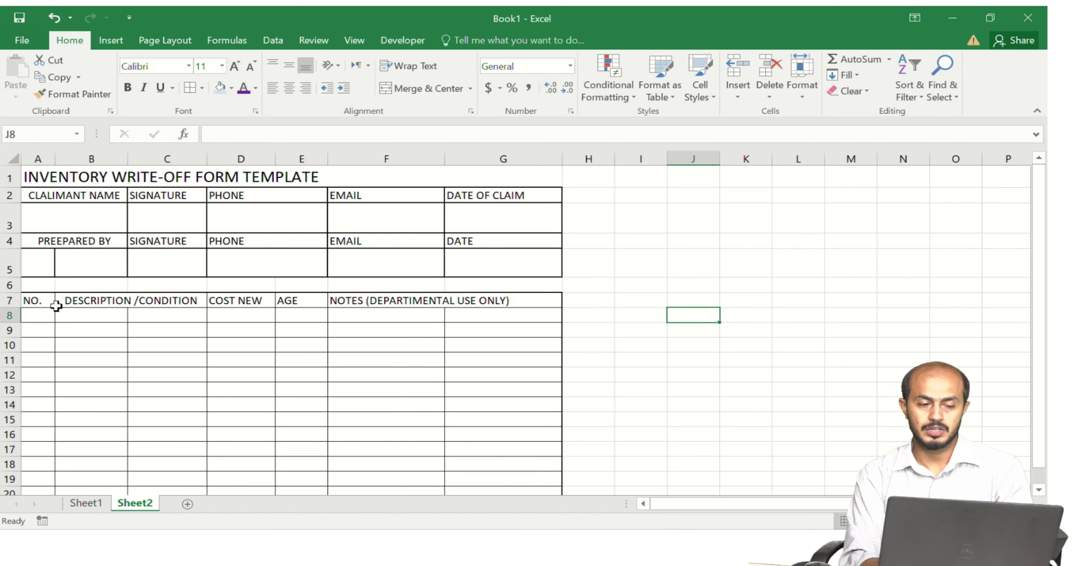
- Switch to the reference form in the image viewer and place it beside the worksheet table to compare the layouts and colors
{"action": "left_click", "coordinate": [40, 303]}
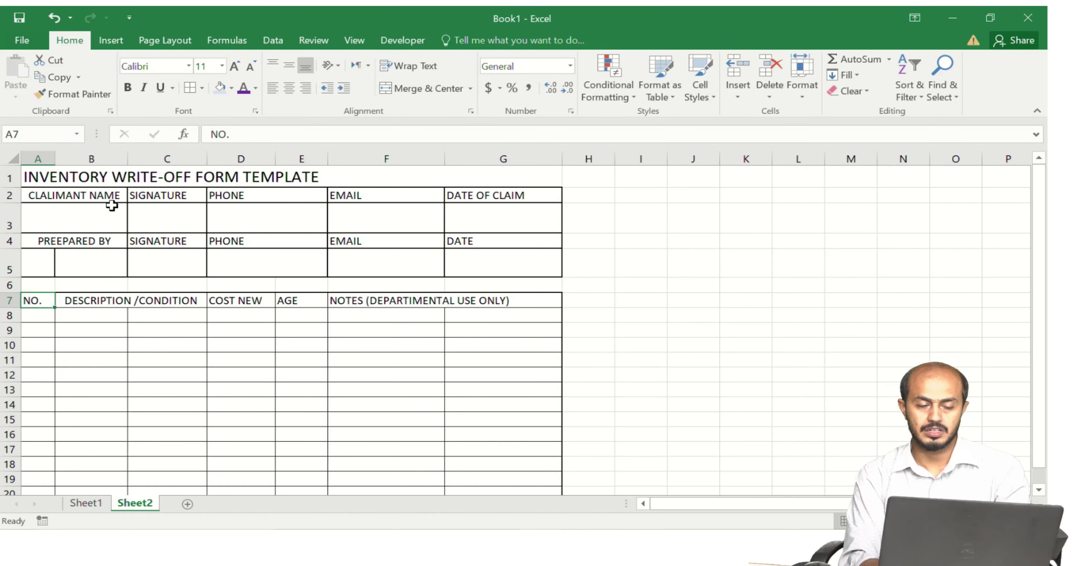
{"action": "key", "text": "alt+Tab"}
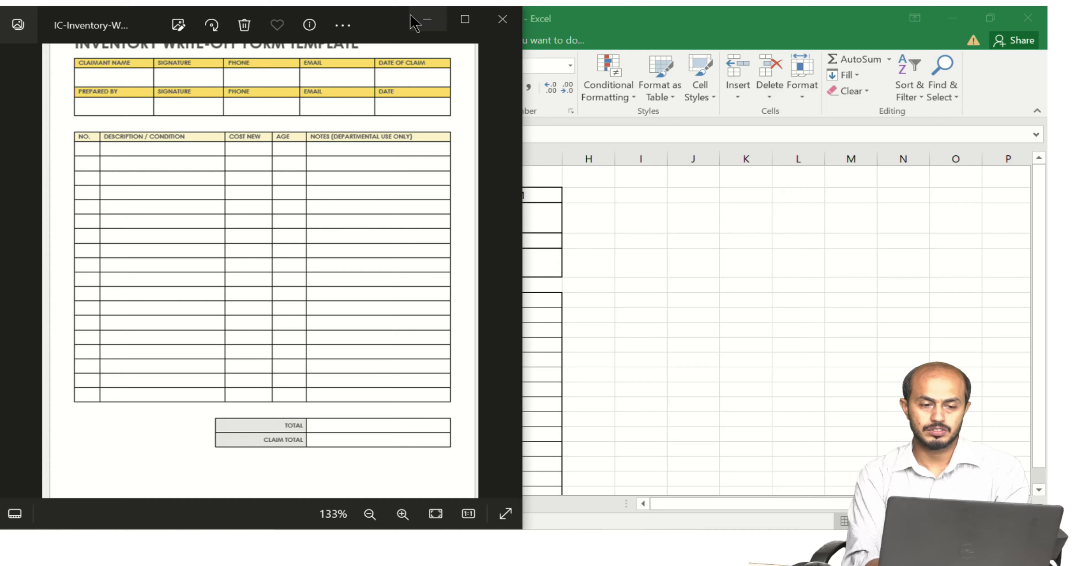
{"action": "left_click_drag", "start_coordinate": [405, 13], "coordinate": [999, 47]}
{"action": "left_click_drag", "start_coordinate": [799, 296], "coordinate": [798, 331]}
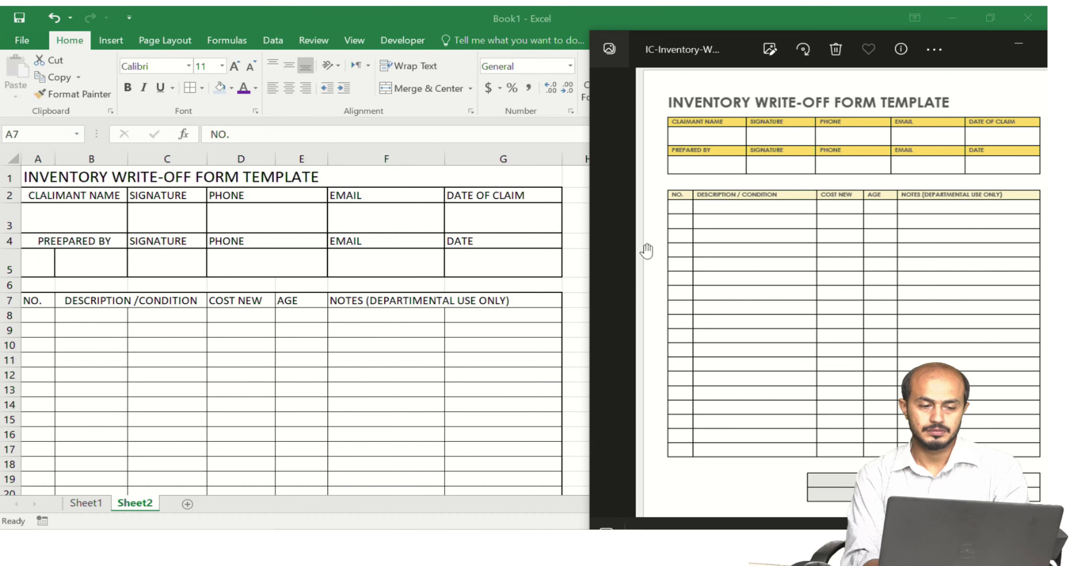
- Fill the heading rows A2:G2 and A4:G4 with the standard orange color
{"action": "left_click", "coordinate": [51, 193]}
{"action": "left_click", "coordinate": [51, 191]}
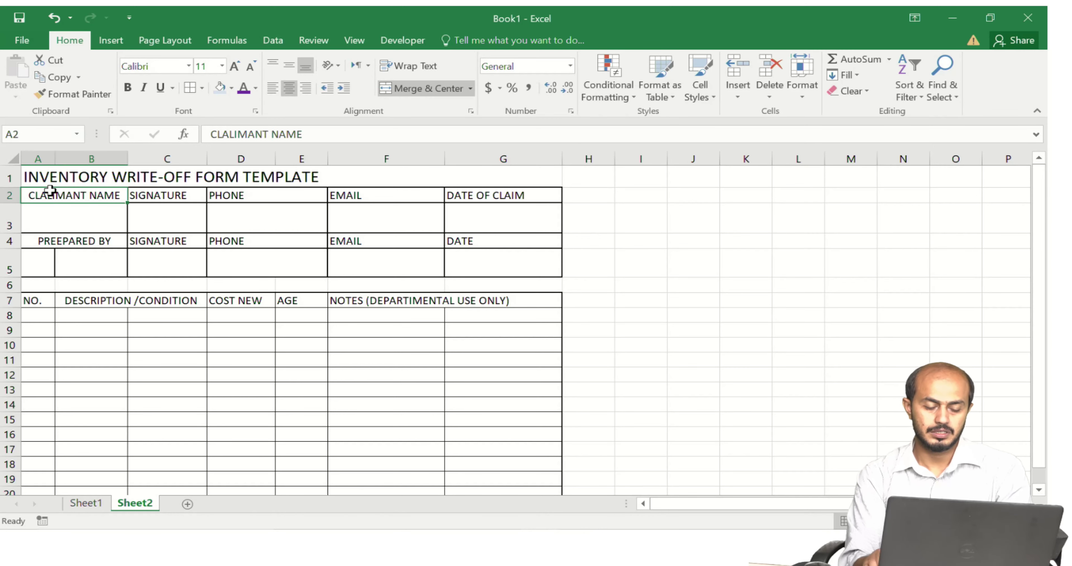
{"action": "key", "text": "shift+Right"}
{"action": "key", "text": "shift+Right"}
{"action": "key", "text": "shift+Right"}
{"action": "key", "text": "shift+Right"}
{"action": "key", "text": "shift+Right"}
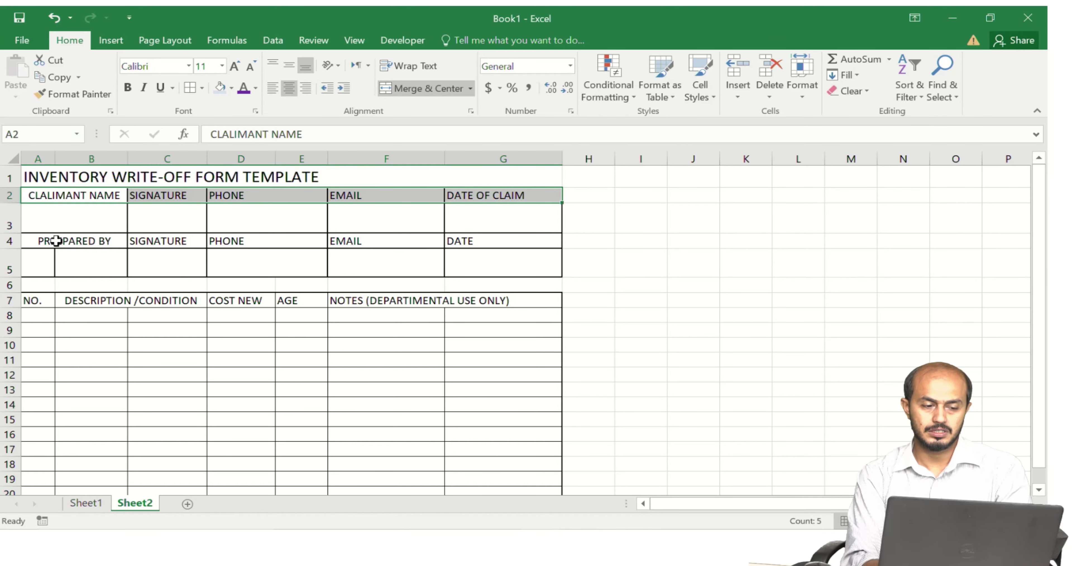
{"action": "left_click_drag", "start_coordinate": [35, 239], "coordinate": [517, 246]}
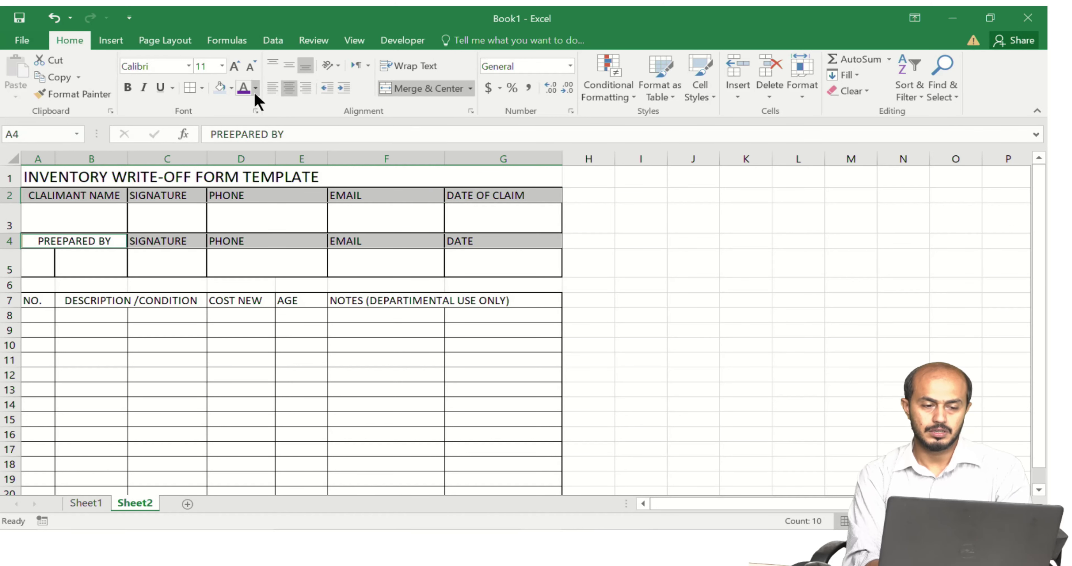
{"action": "left_click", "coordinate": [232, 88]}
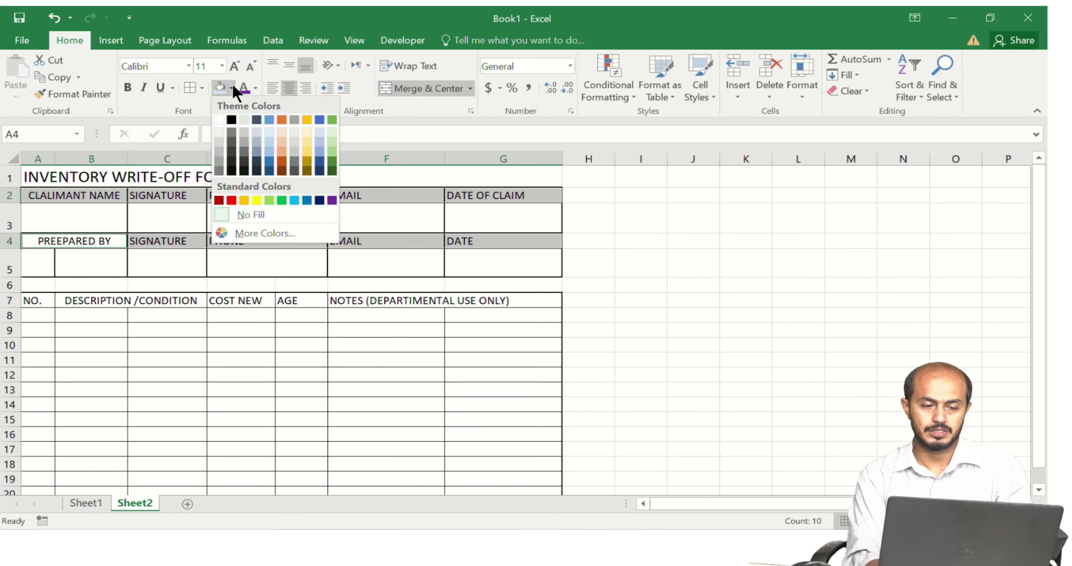
{"action": "left_click", "coordinate": [244, 200]}
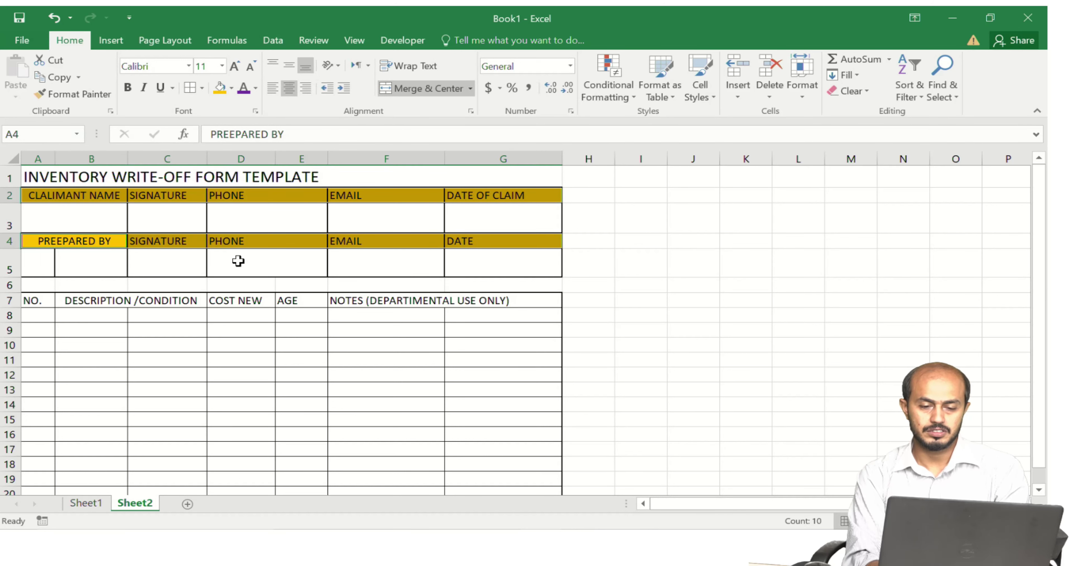
- Compare the colored heading rows with the reference form and try bold text on rows 2 and 4
{"action": "key", "text": "alt+Tab"}
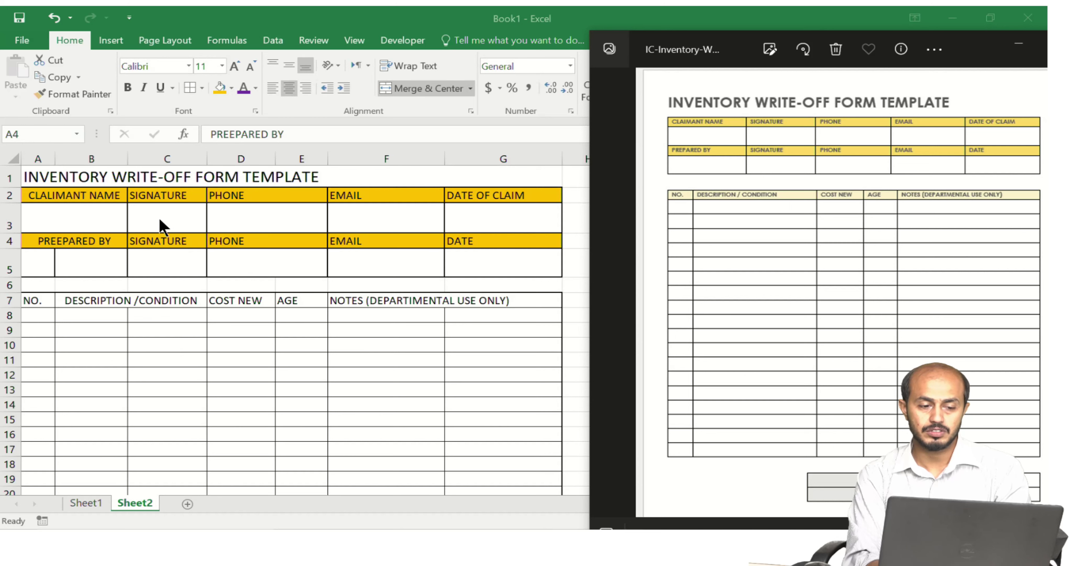
{"action": "key", "text": "alt+Tab"}
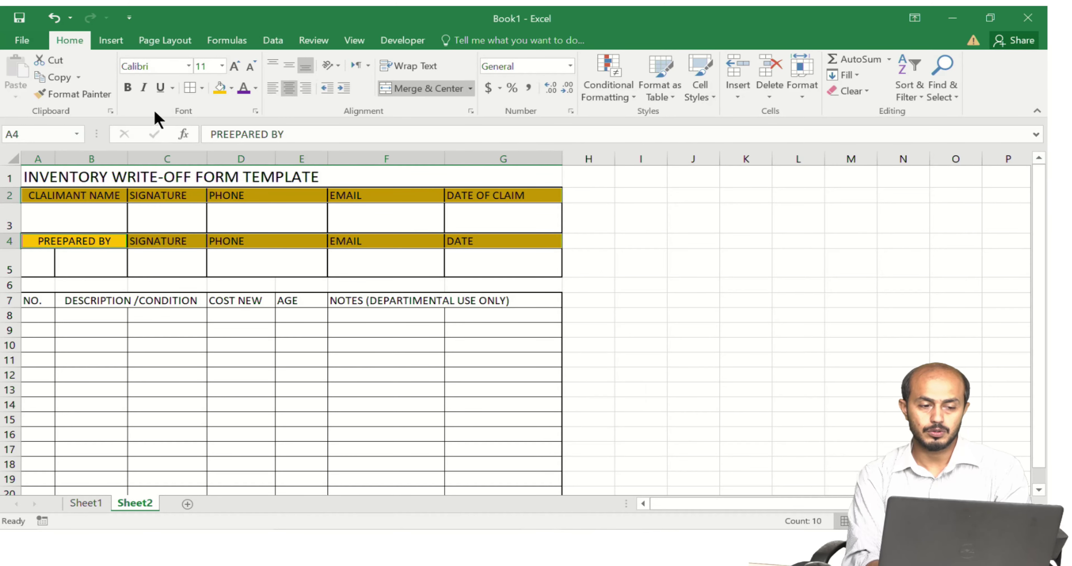
{"action": "left_click", "coordinate": [127, 88]}
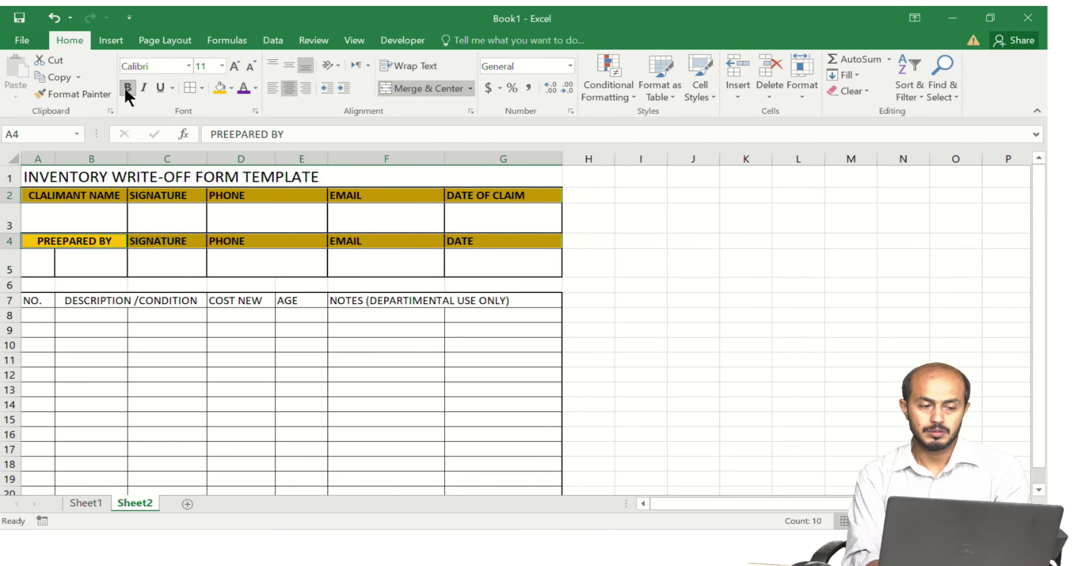
{"action": "left_click", "coordinate": [240, 270]}
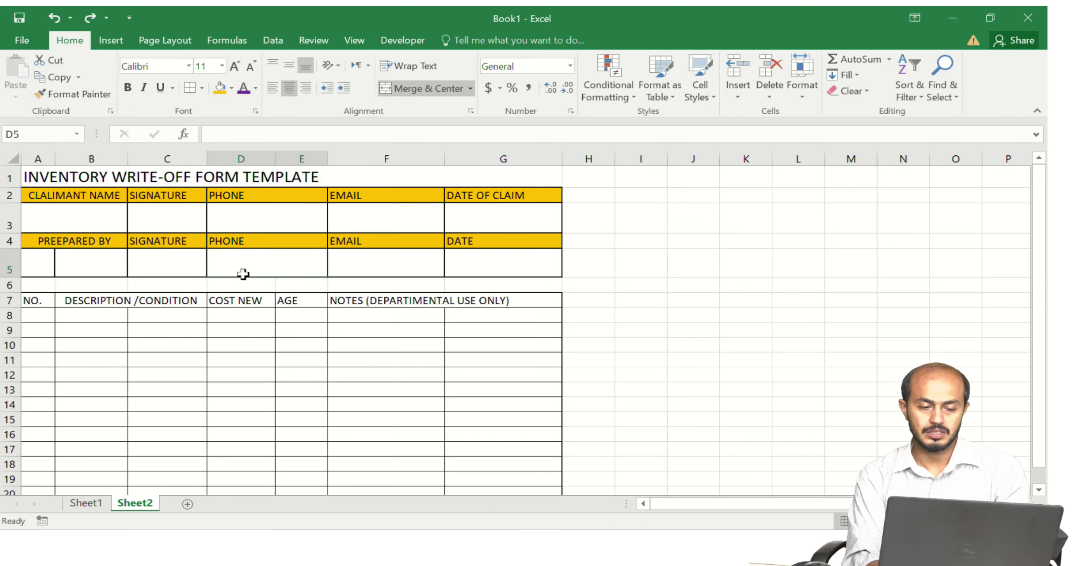
- Make the form title in A1 bold and set its font color to gray
{"action": "left_click", "coordinate": [175, 179]}
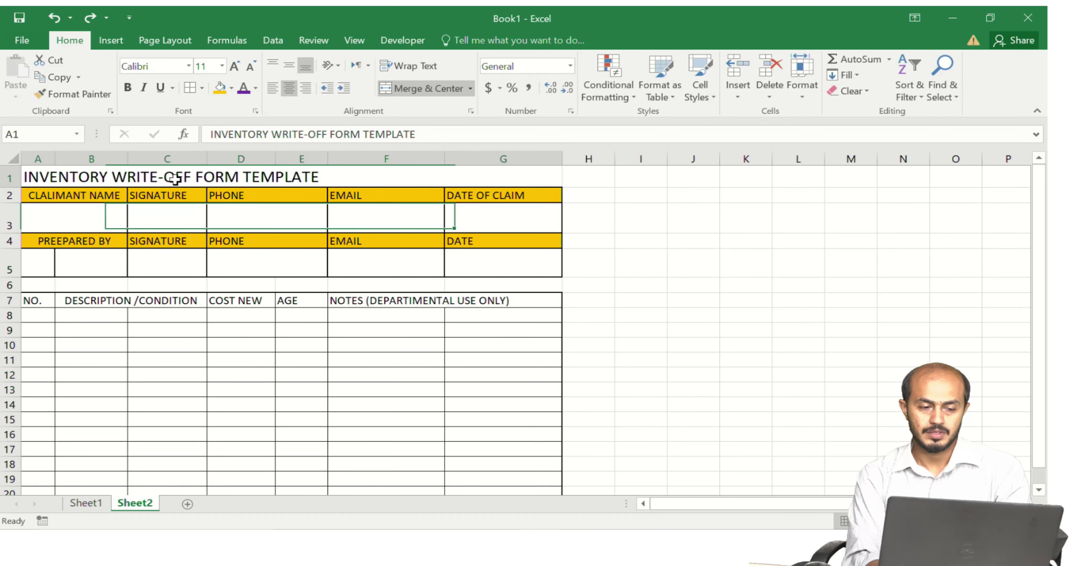
{"action": "left_click", "coordinate": [128, 88]}
{"action": "left_click", "coordinate": [255, 89]}
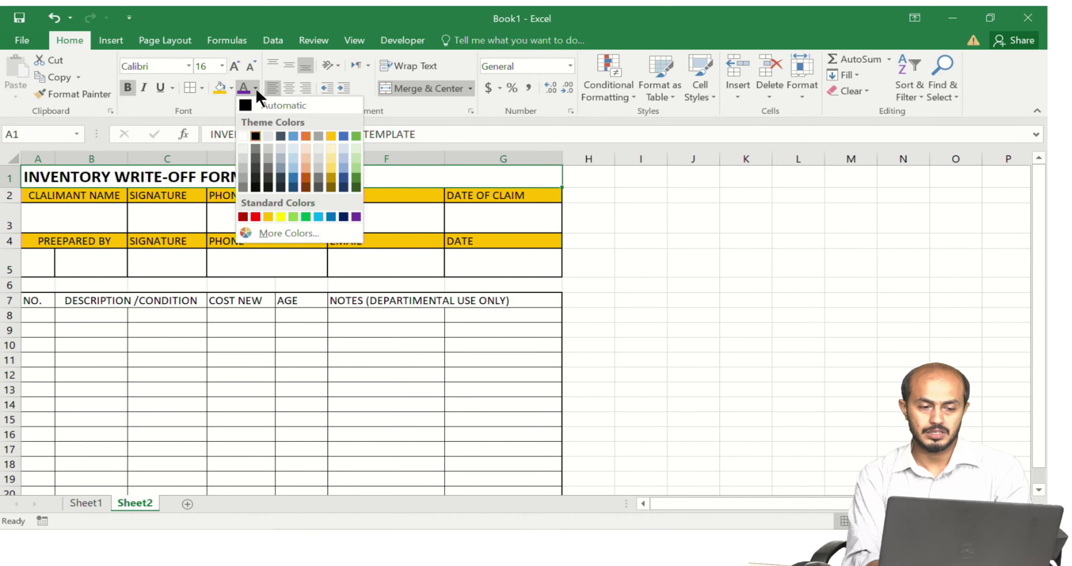
{"action": "left_click", "coordinate": [242, 183]}
{"action": "left_click", "coordinate": [428, 374]}
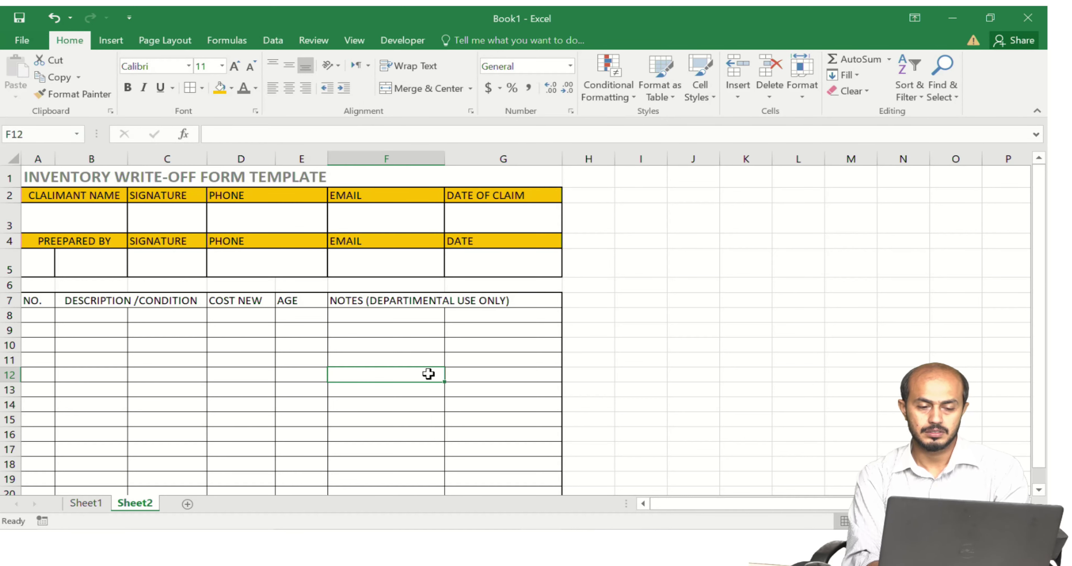
- Compare the form title with the reference image and increase its font size to 22
{"action": "key", "text": "alt+Tab"}
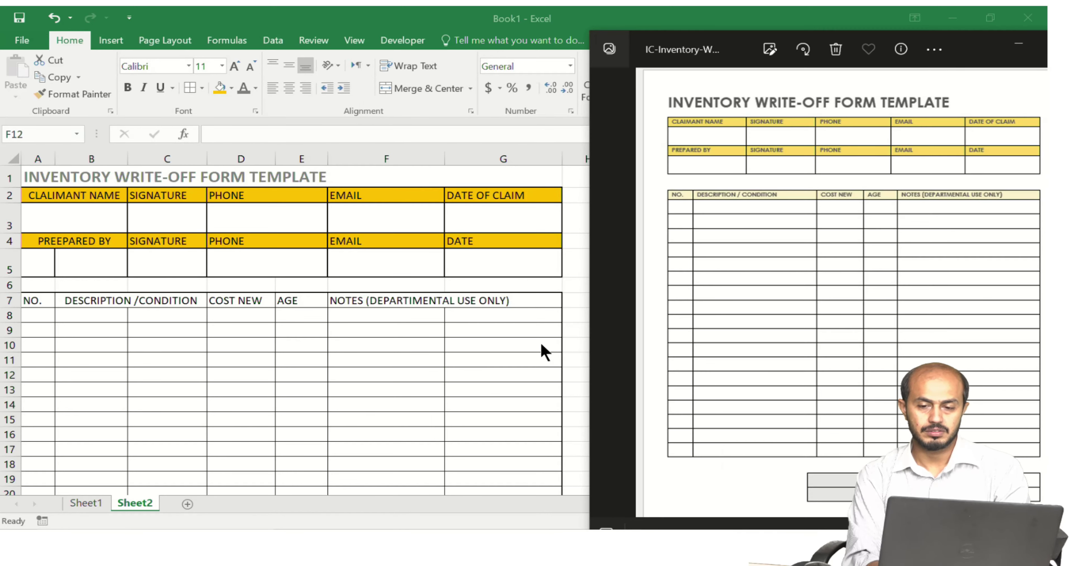
{"action": "left_click", "coordinate": [278, 179]}
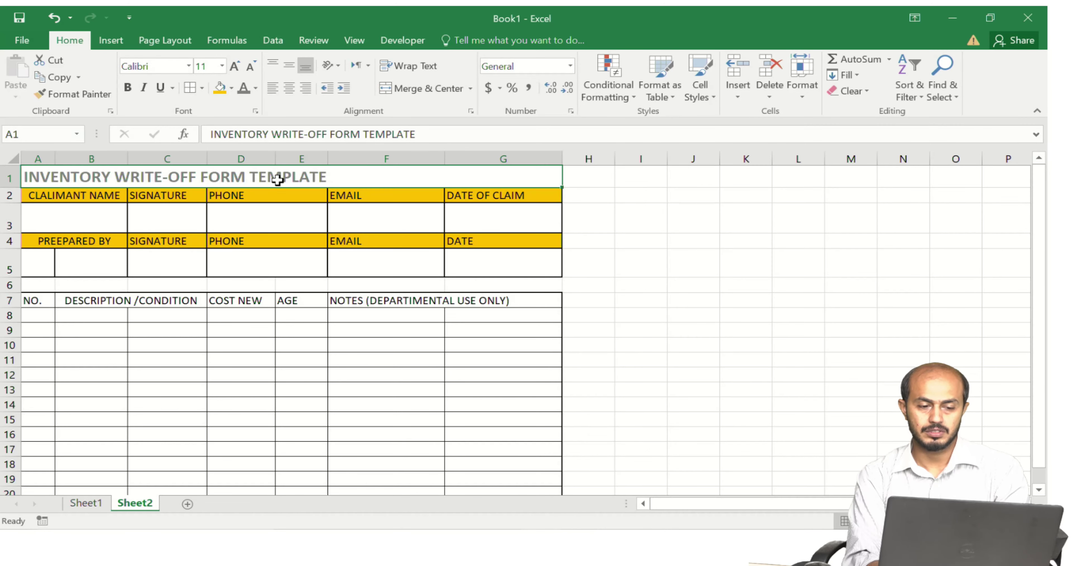
{"action": "left_click", "coordinate": [233, 67]}
{"action": "left_click", "coordinate": [234, 68]}
{"action": "left_click", "coordinate": [233, 68]}
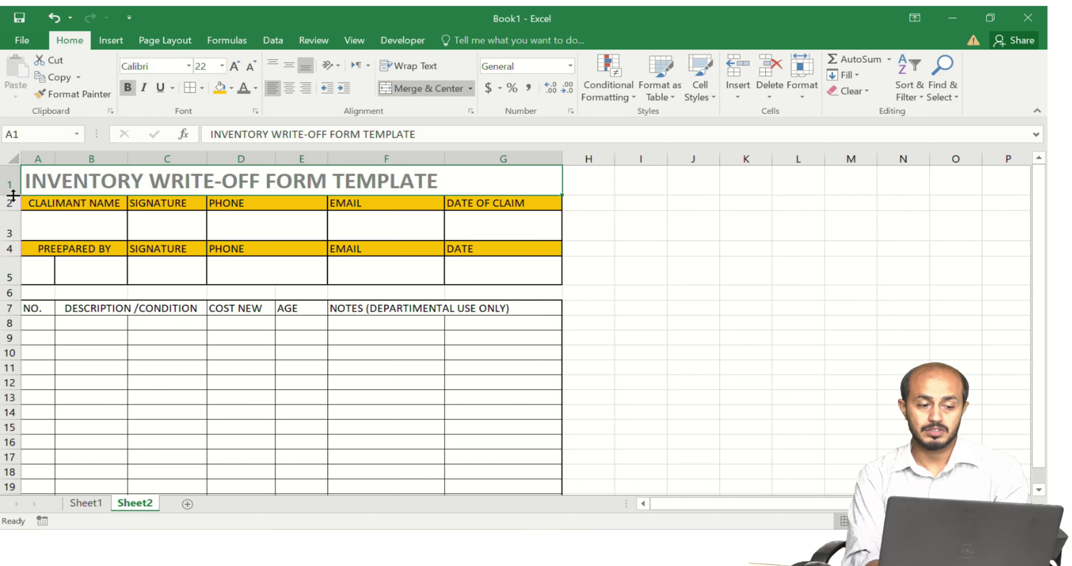
- Increase row 1 to about three times a standard row's height and align the title to the top of its cell
{"action": "left_click_drag", "start_coordinate": [13, 194], "coordinate": [12, 210]}
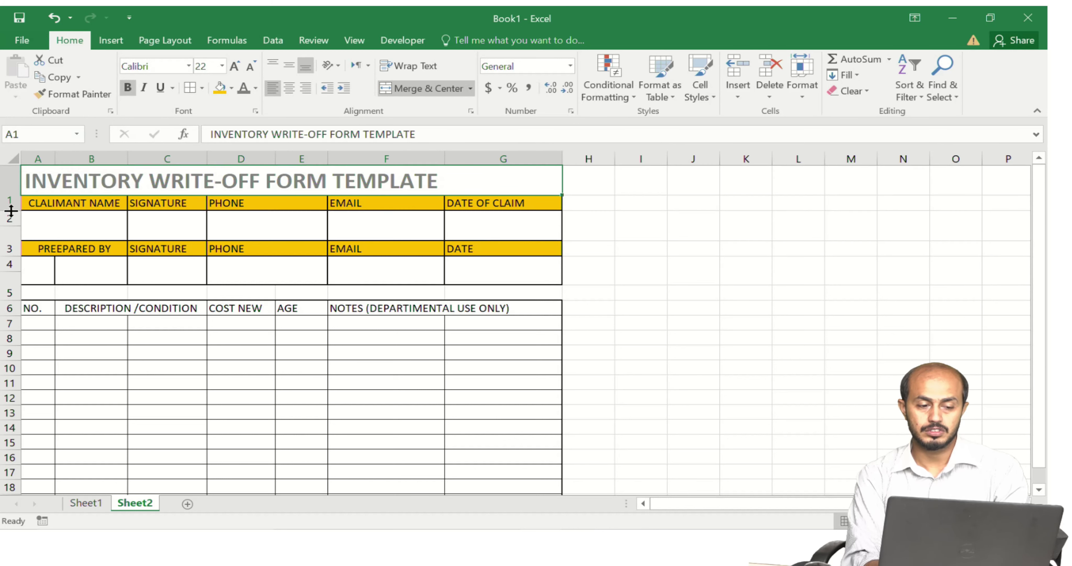
{"action": "left_click", "coordinate": [272, 67]}
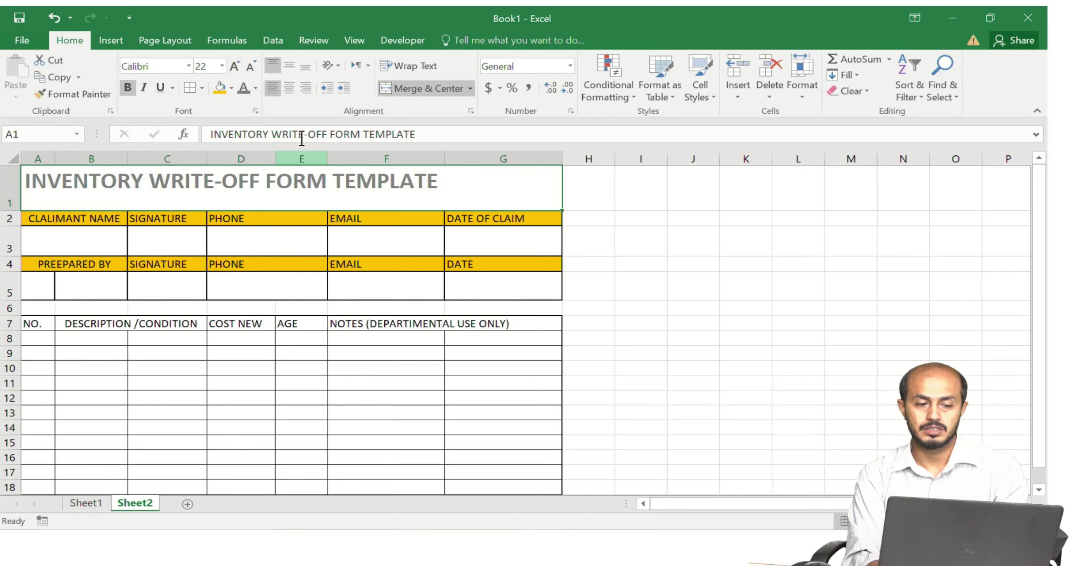
- Middle-align the form title within row 1 and left-align the DESCRIPTION /CONDITION heading in B7
{"action": "left_click", "coordinate": [289, 62]}
{"action": "key", "text": "alt+Tab"}
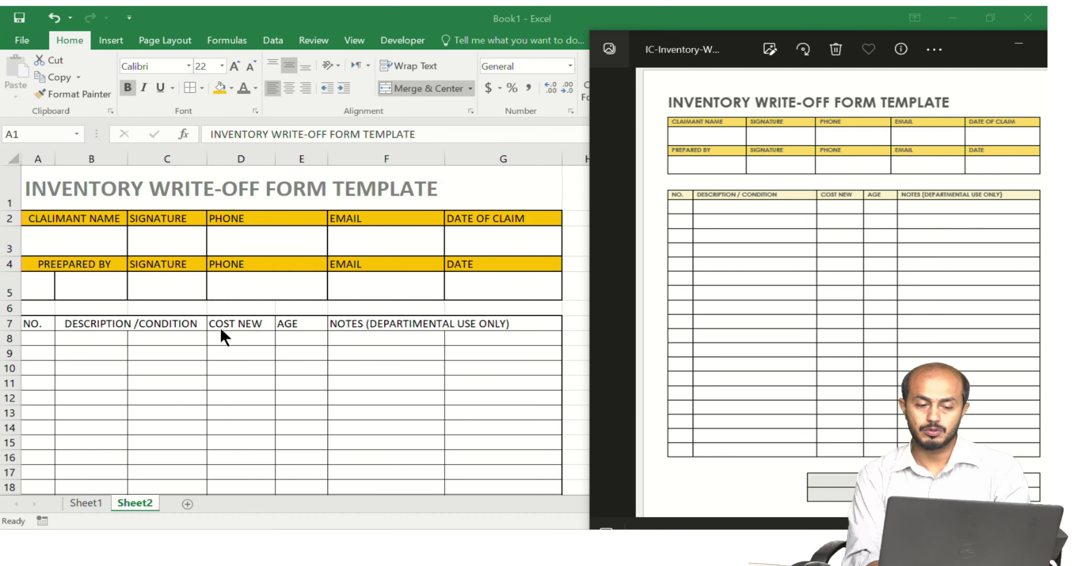
{"action": "key", "text": "alt+Tab"}
{"action": "left_click", "coordinate": [195, 325]}
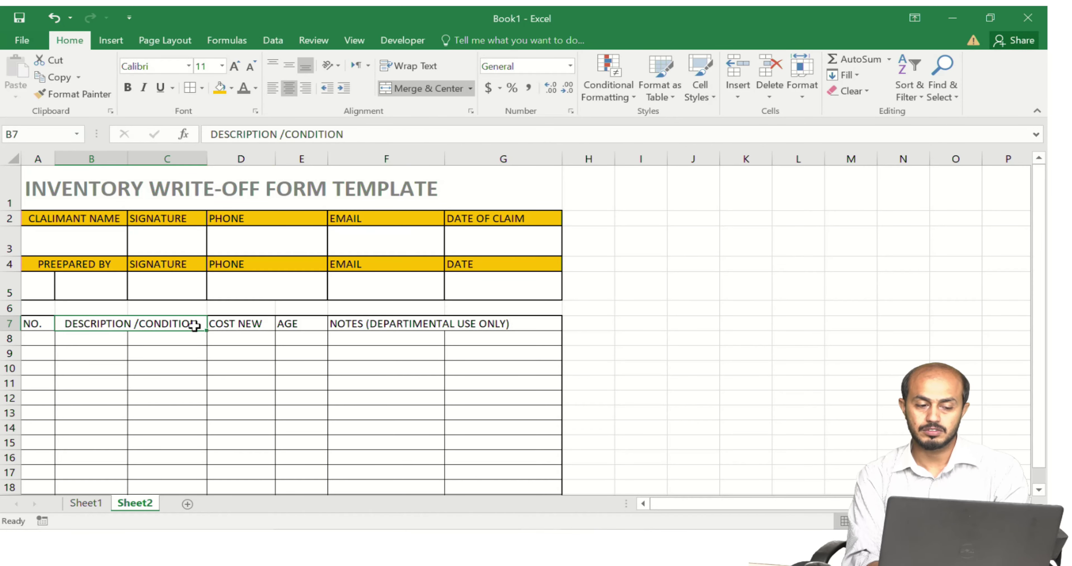
{"action": "left_click", "coordinate": [274, 89]}
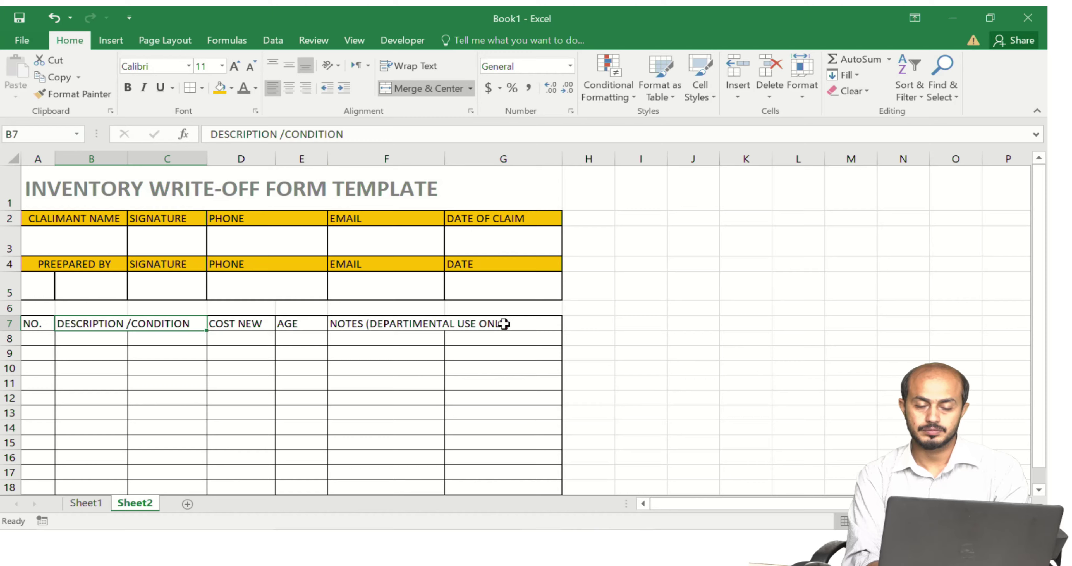
- Check the reference form, and merge columns B and C across row by row in B8:C21
{"action": "key", "text": "alt+Tab"}
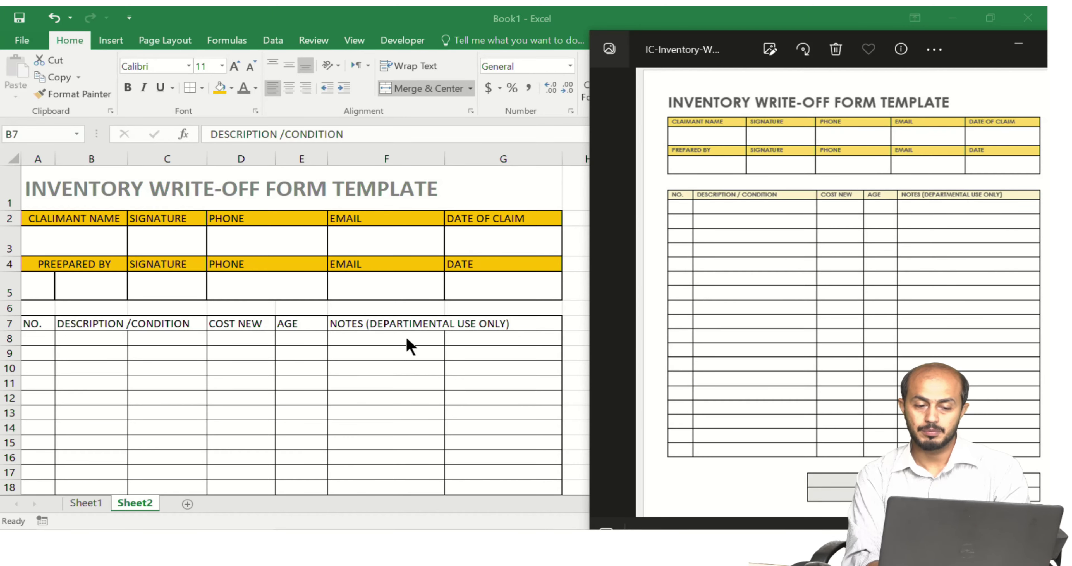
{"action": "key", "text": "alt+Tab"}
{"action": "key", "text": "F2"}
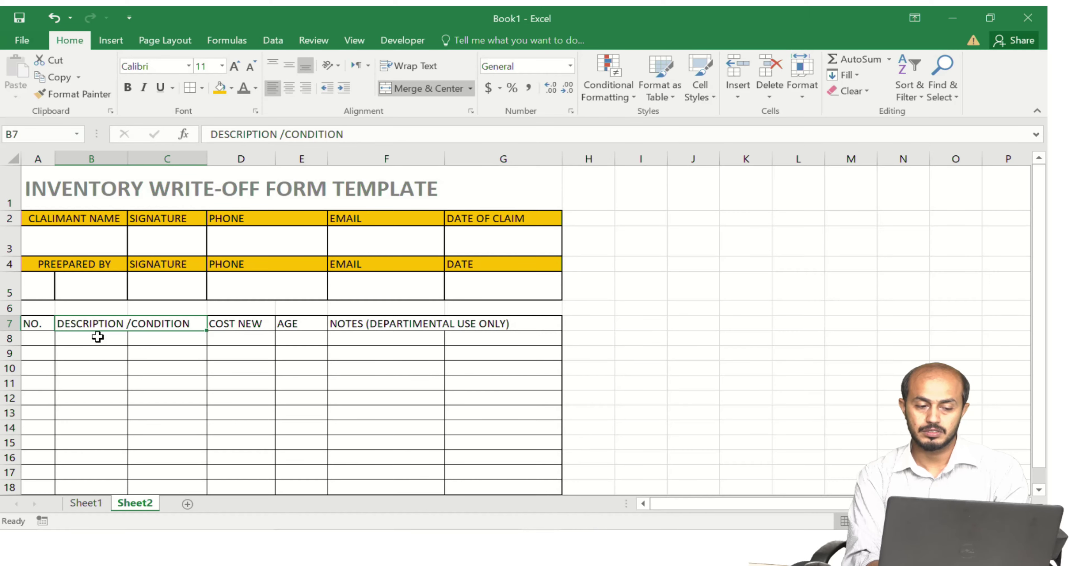
{"action": "left_click", "coordinate": [97, 343]}
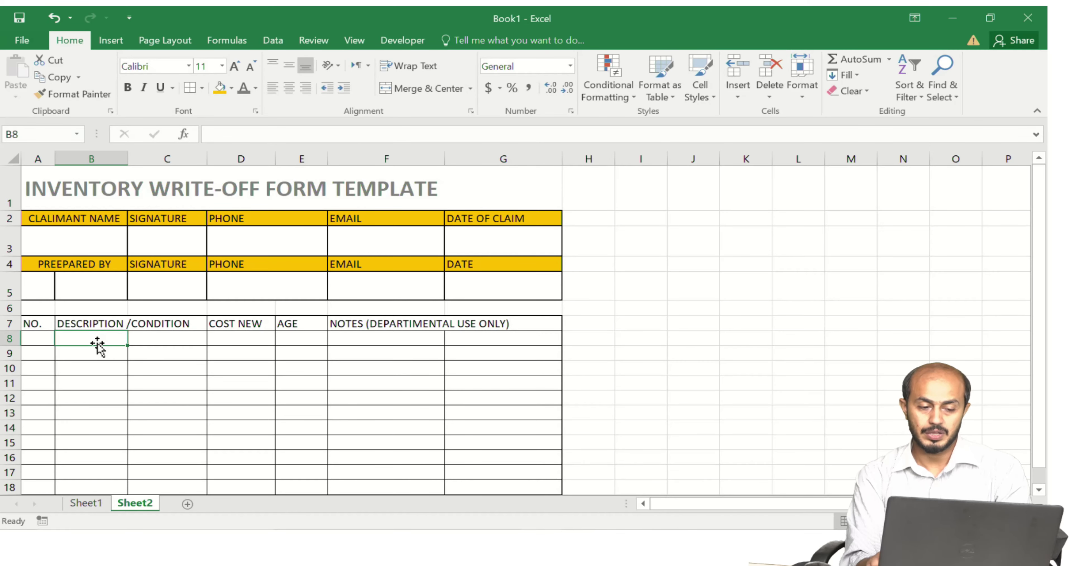
{"action": "key", "text": "shift+Right"}
{"action": "key", "text": "shift+Down"}
{"action": "key", "text": "shift+Down"}
{"action": "key", "text": "shift+Down"}
{"action": "key", "text": "shift+Down"}
{"action": "key", "text": "shift+Down"}
{"action": "key", "text": "shift+Down"}
{"action": "key", "text": "shift+Down"}
{"action": "key", "text": "shift+Down"}
{"action": "key", "text": "shift+Down"}
{"action": "key", "text": "shift+Down"}
{"action": "key", "text": "shift+Down"}
{"action": "key", "text": "shift+Down"}
{"action": "key", "text": "shift+Down"}
{"action": "key", "text": "shift+Down"}
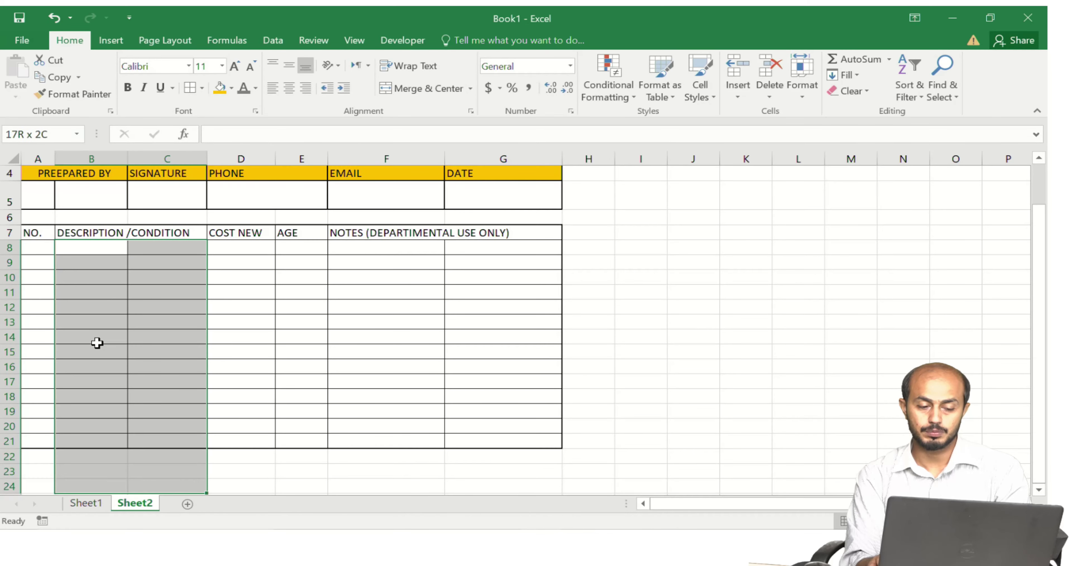
{"action": "key", "text": "shift+Up"}
{"action": "key", "text": "shift+Up"}
{"action": "key", "text": "shift+Down"}
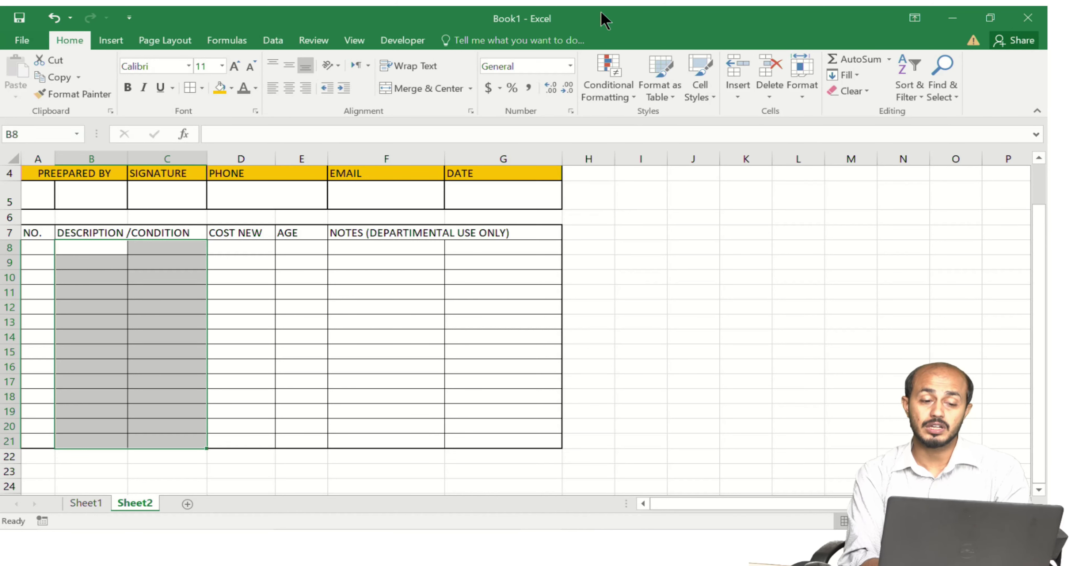
{"action": "left_click", "coordinate": [471, 89]}
{"action": "left_click", "coordinate": [474, 127]}
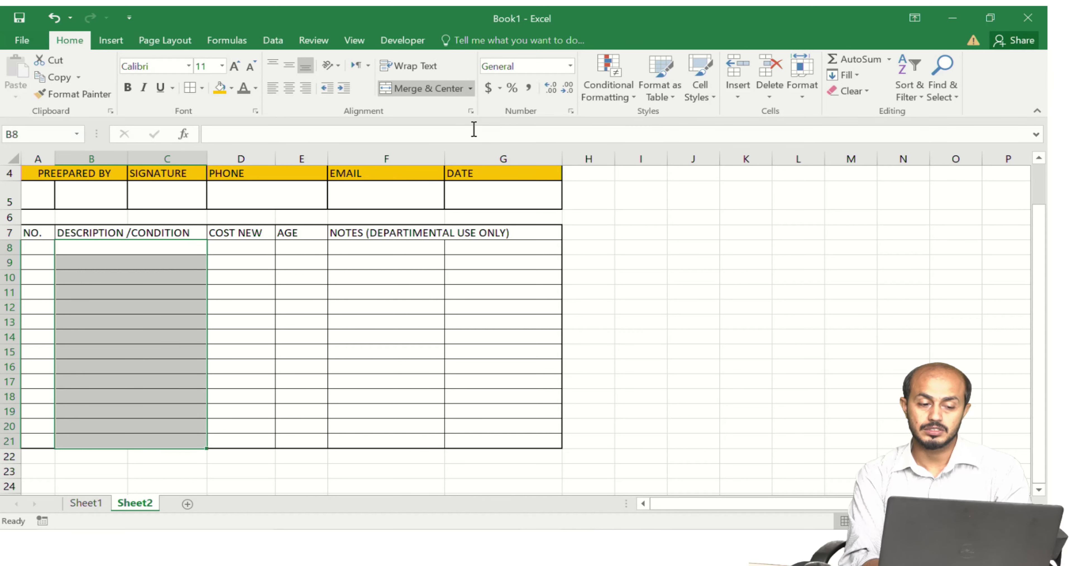
- Try Merge & Center on F8:G21 as one block, compare it with the reference form and undo the merge
{"action": "left_click_drag", "start_coordinate": [413, 247], "coordinate": [499, 292]}
{"action": "key", "text": "shift+Down"}
{"action": "key", "text": "shift+Down"}
{"action": "key", "text": "shift+Down"}
{"action": "key", "text": "shift+Down"}
{"action": "key", "text": "shift+Down"}
{"action": "key", "text": "shift+Down"}
{"action": "key", "text": "shift+Down"}
{"action": "key", "text": "shift+Down"}
{"action": "key", "text": "shift+Down"}
{"action": "key", "text": "shift+Down"}
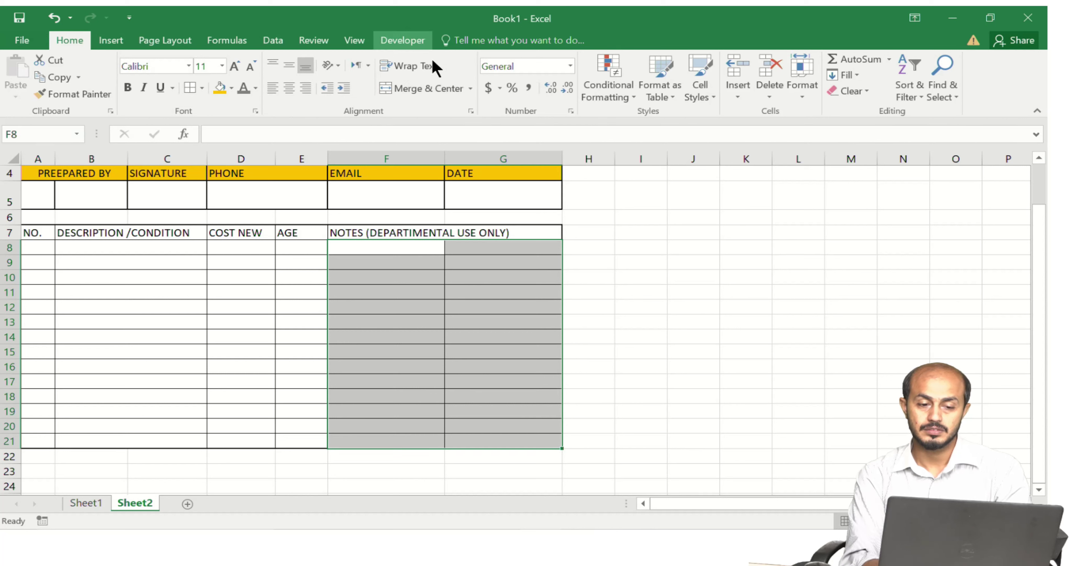
{"action": "left_click", "coordinate": [470, 88]}
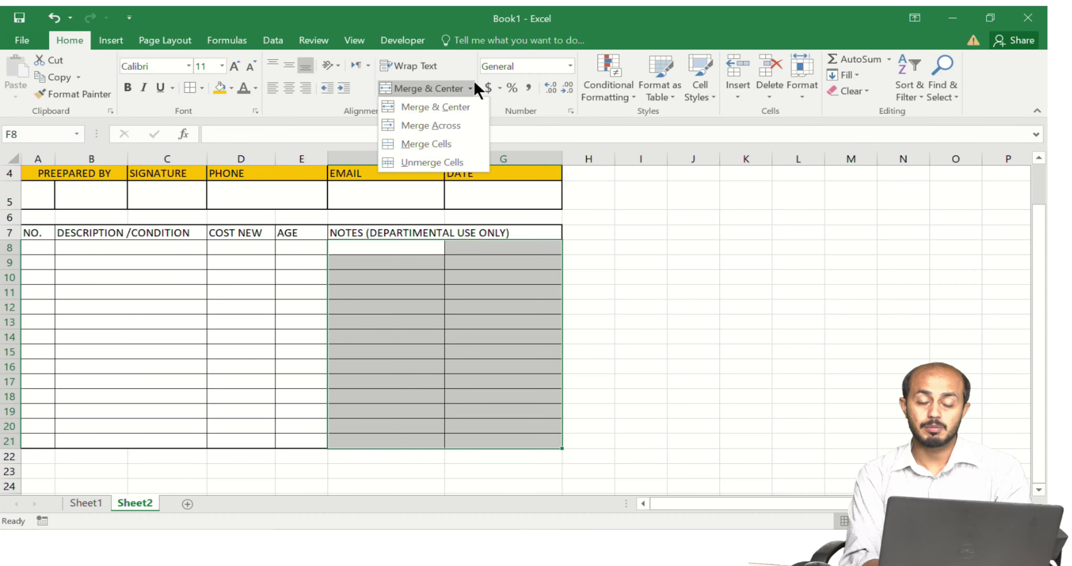
{"action": "left_click", "coordinate": [456, 117]}
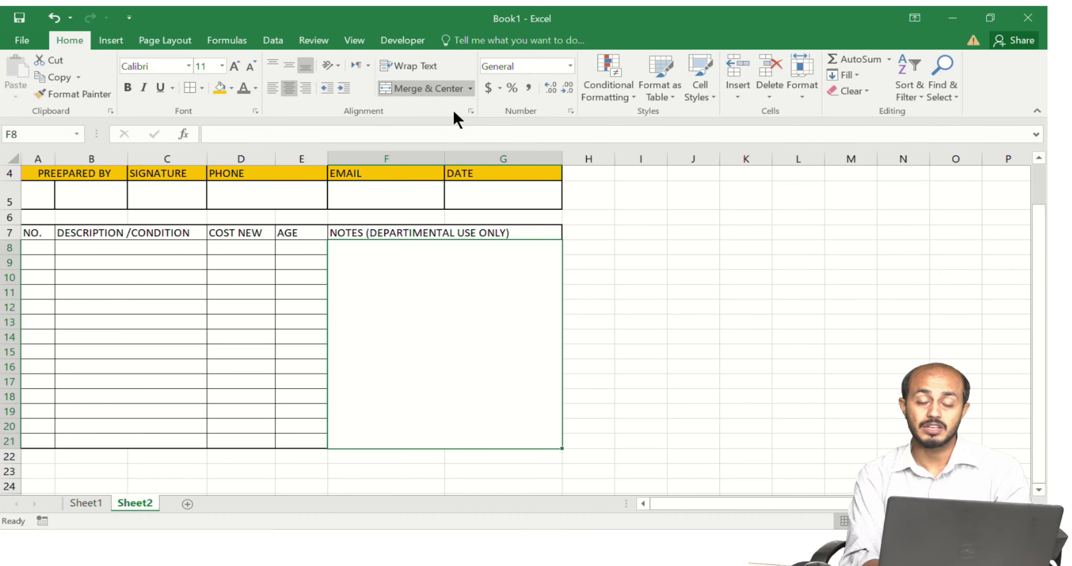
{"action": "key", "text": "alt+Tab"}
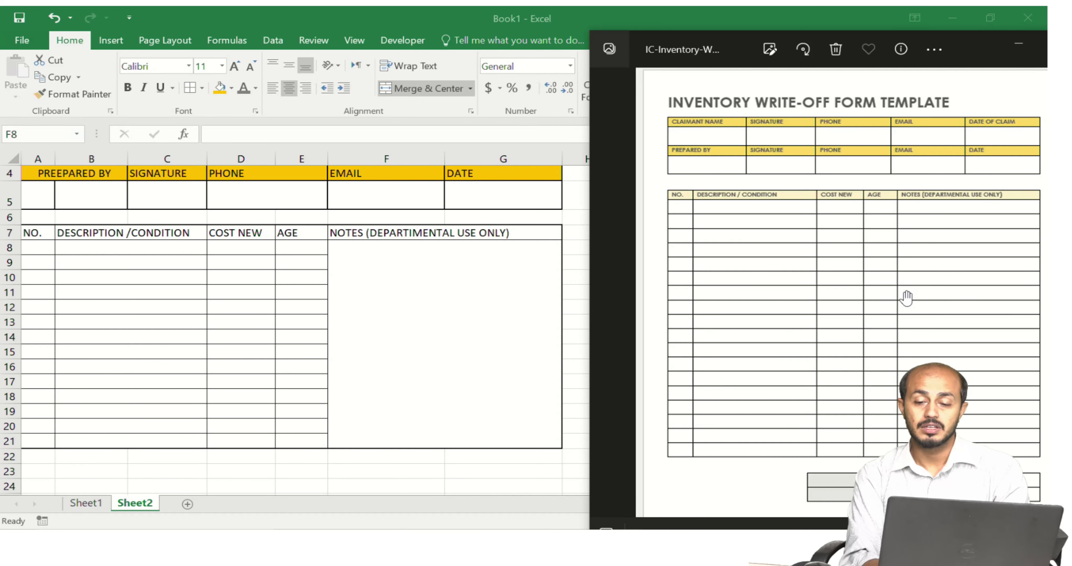
{"action": "key", "text": "alt+Tab"}
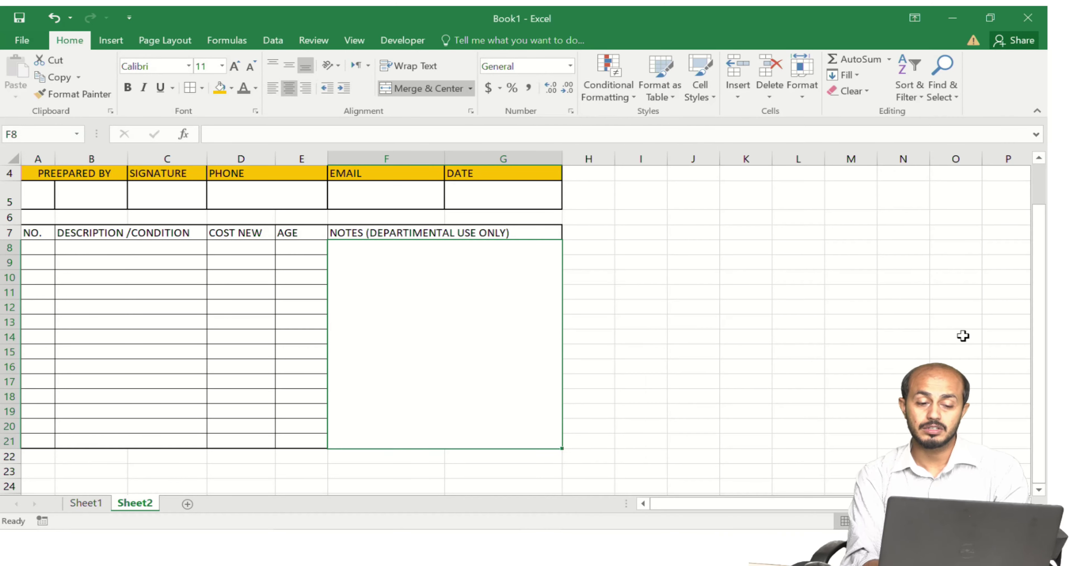
{"action": "key", "text": "ctrl+z"}
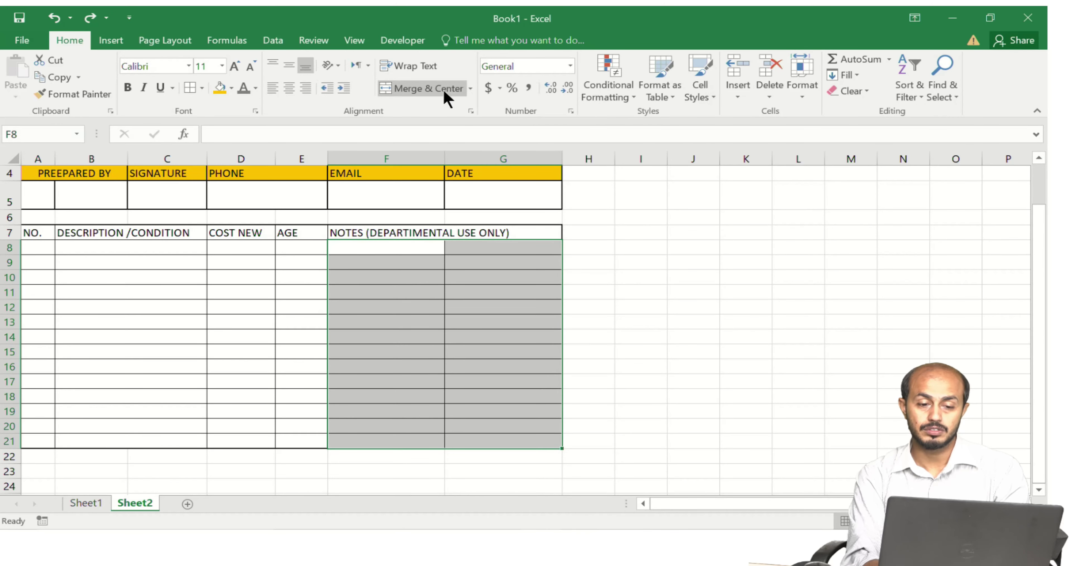
- Merge the selected notes cells F8:G21 across, keeping each row separate
{"action": "left_click", "coordinate": [471, 94]}
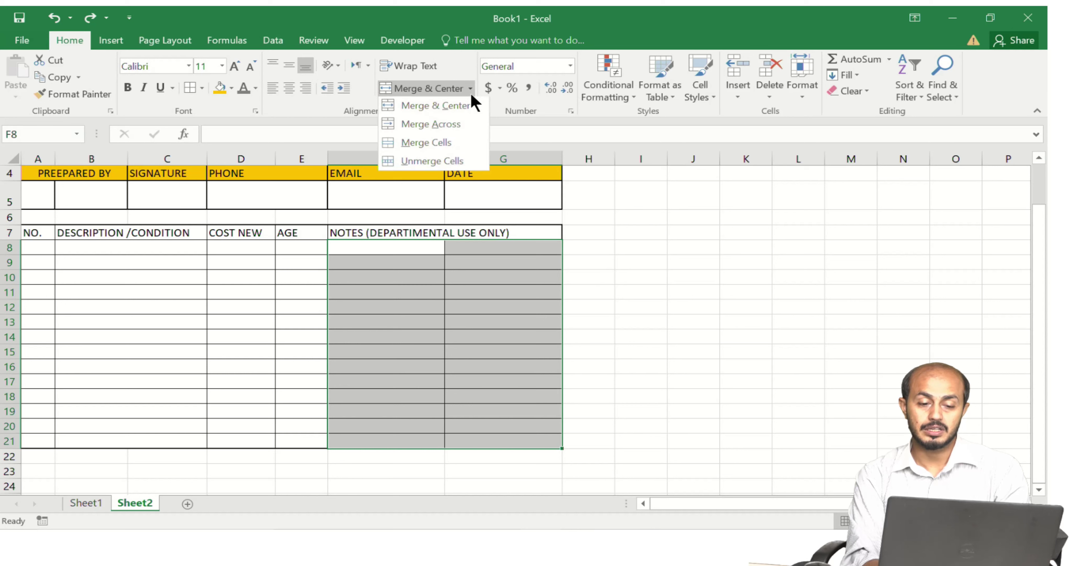
{"action": "left_click", "coordinate": [460, 123]}
{"action": "left_click", "coordinate": [666, 366]}
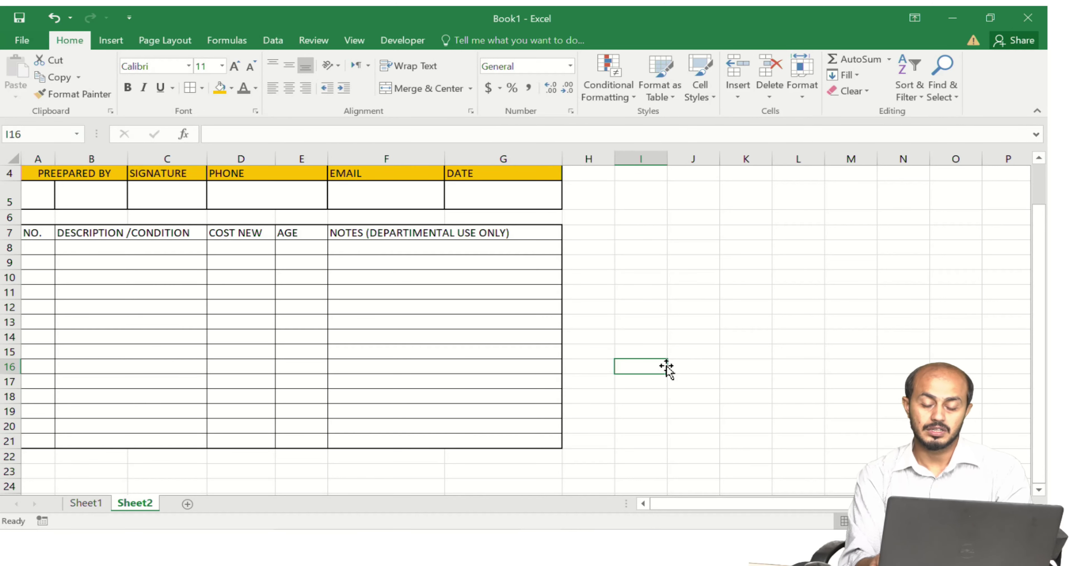
- Check the form in the print preview and set the page margins to Narrow
{"action": "key", "text": "ctrl+p"}
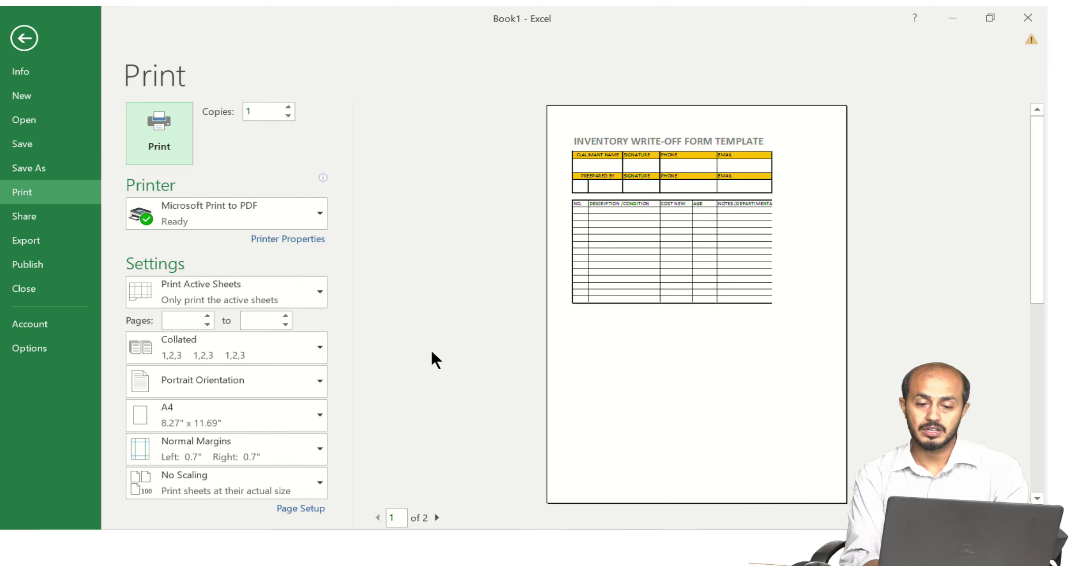
{"action": "left_click", "coordinate": [24, 37]}
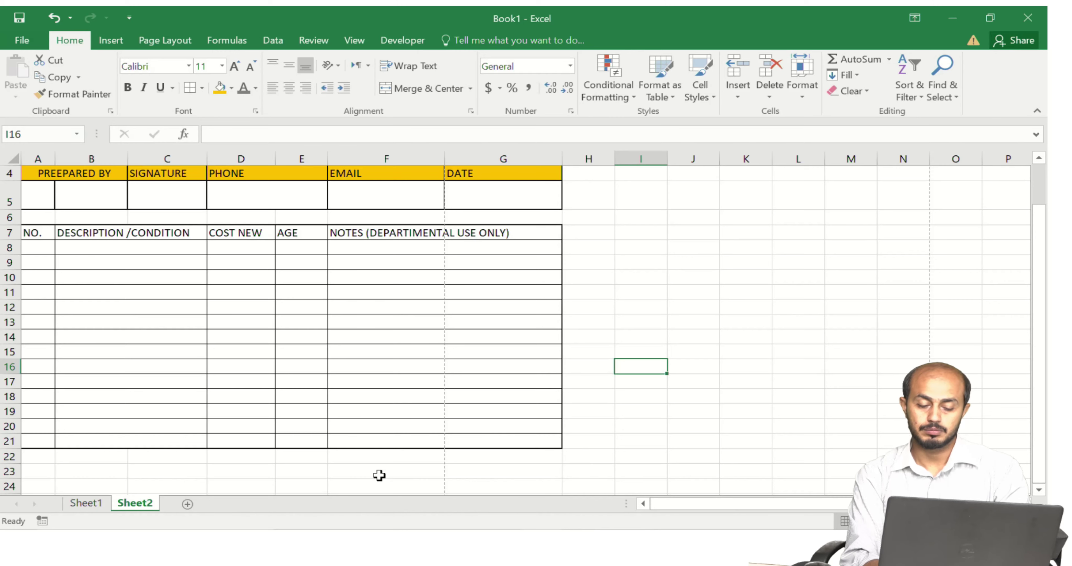
{"action": "key", "text": "ctrl+p"}
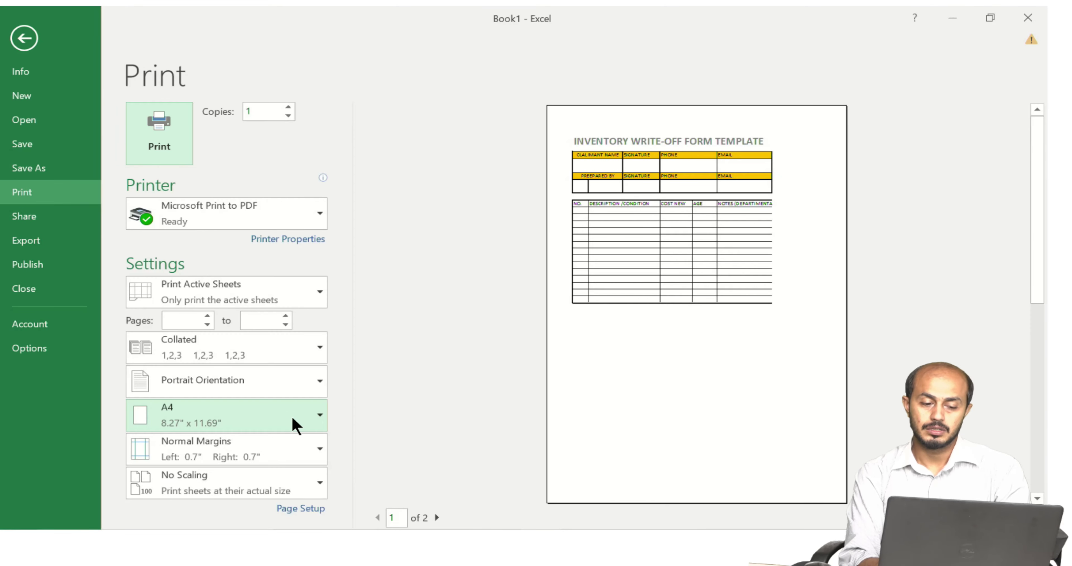
{"action": "left_click", "coordinate": [260, 449]}
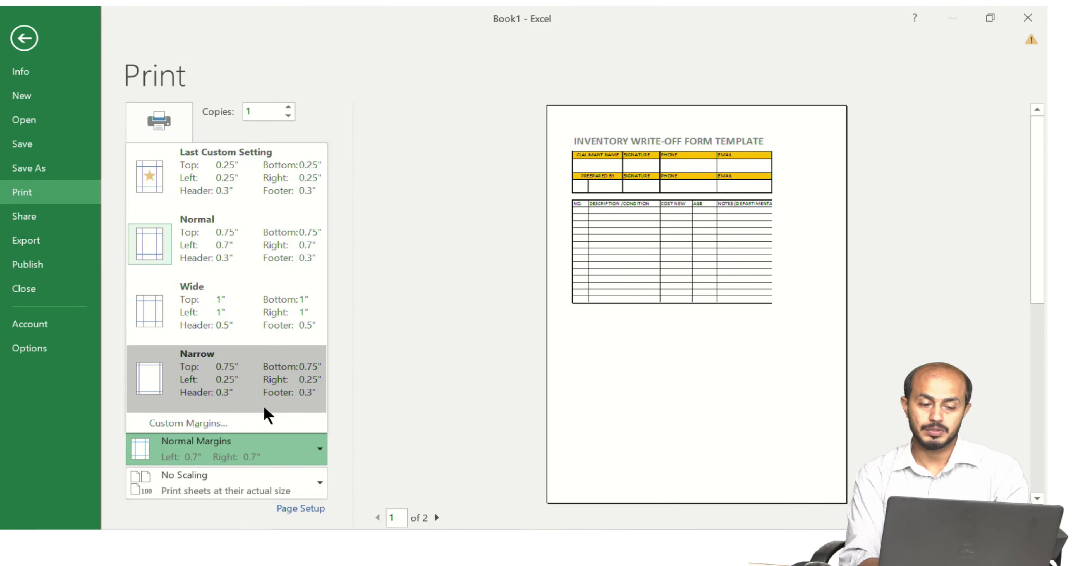
{"action": "left_click", "coordinate": [268, 385]}
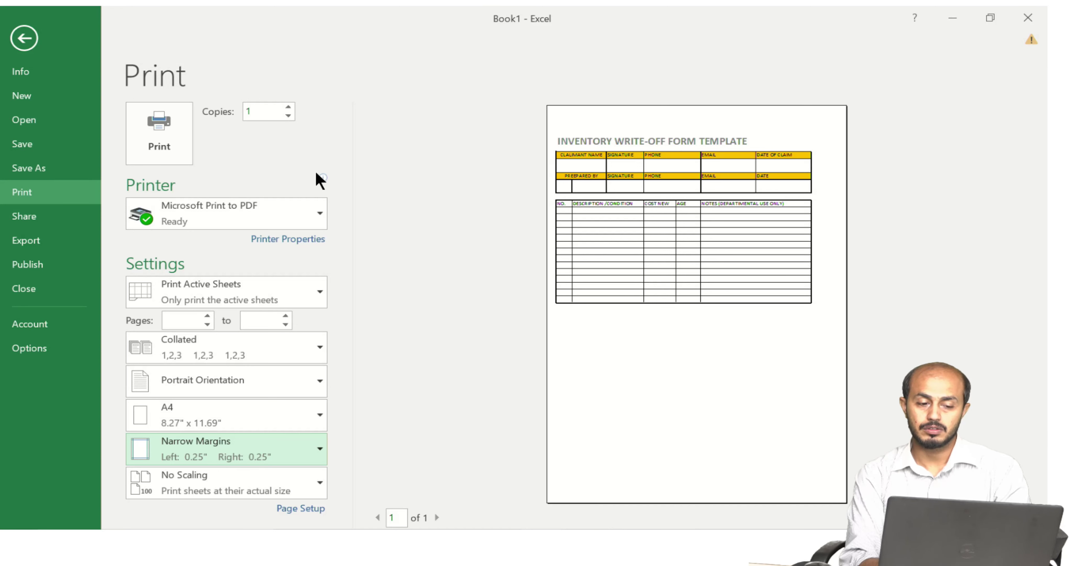
- Print the form with Microsoft Print to PDF and save it in Documents as INVOICE
{"action": "left_click", "coordinate": [198, 205]}
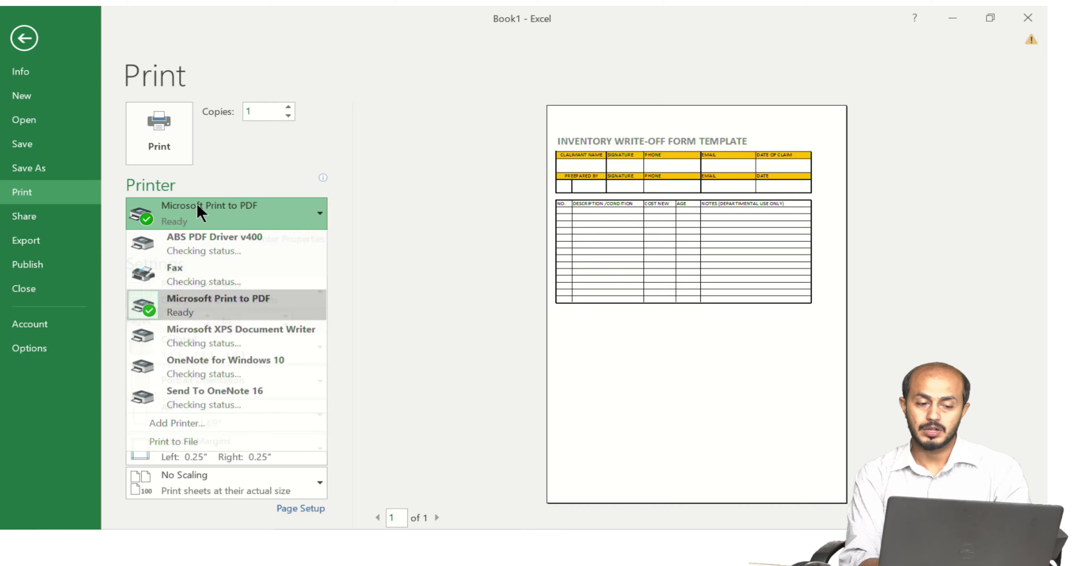
{"action": "left_click", "coordinate": [209, 300]}
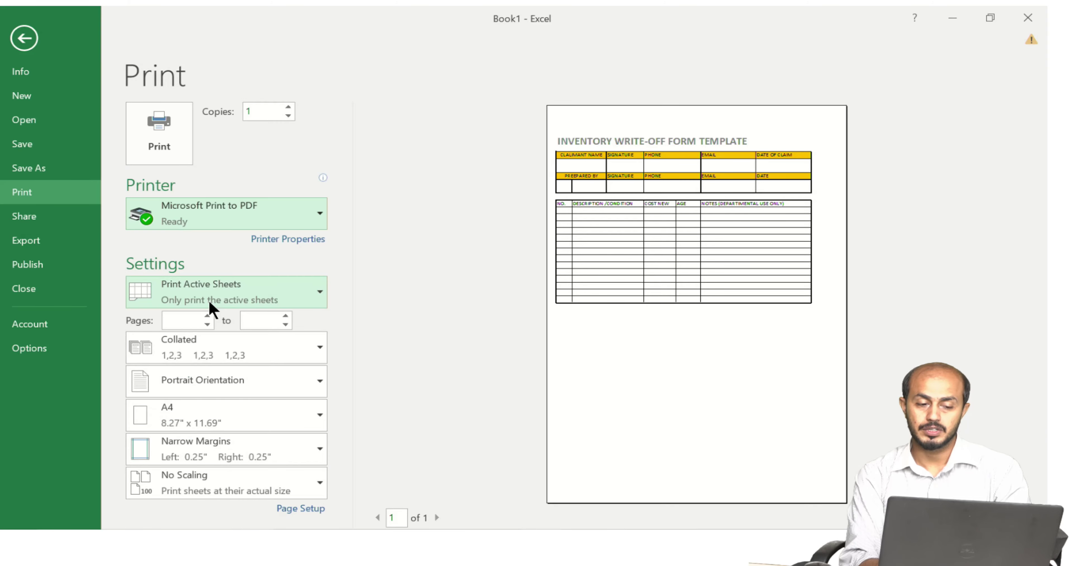
{"action": "left_click", "coordinate": [158, 137]}
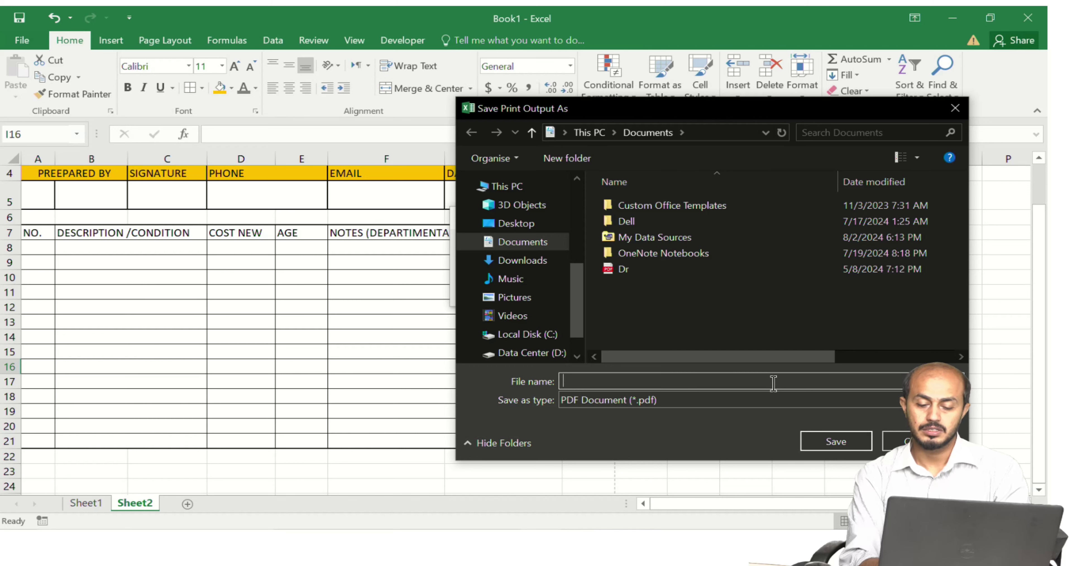
{"action": "type", "text": "IN"}
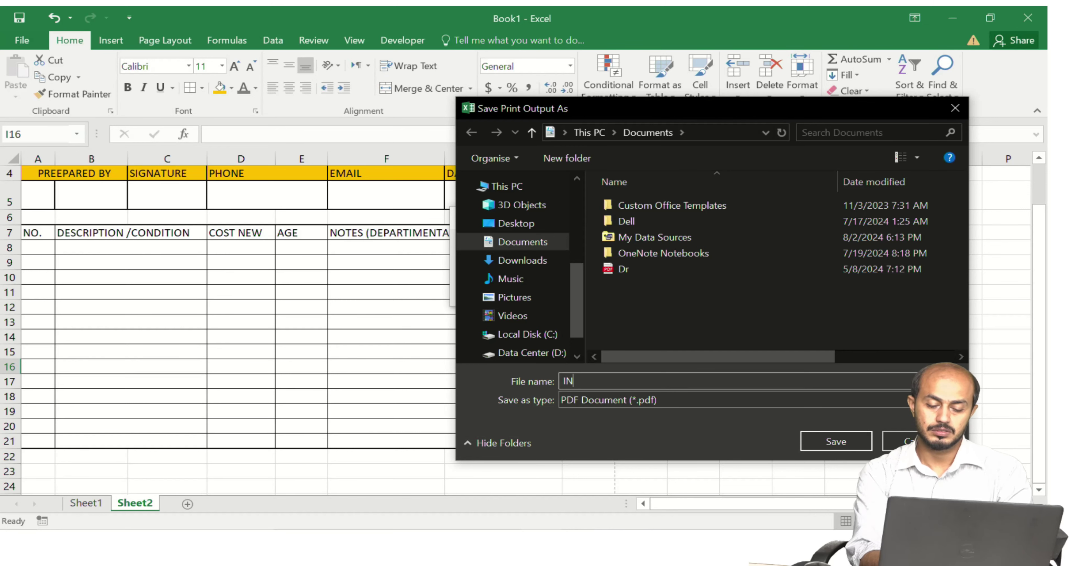
{"action": "type", "text": "VOICE"}
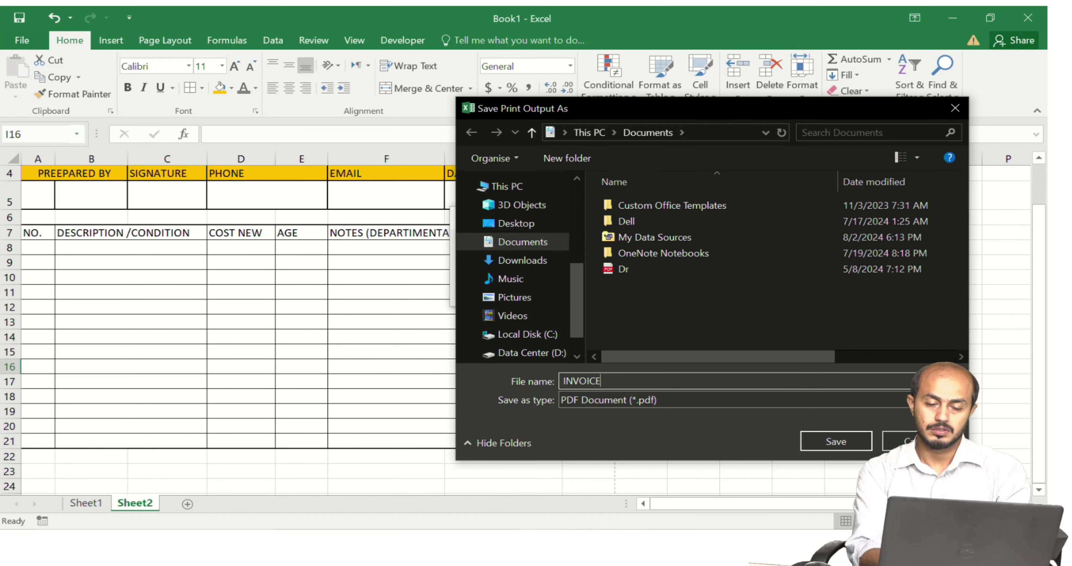
{"action": "key", "text": "Return"}
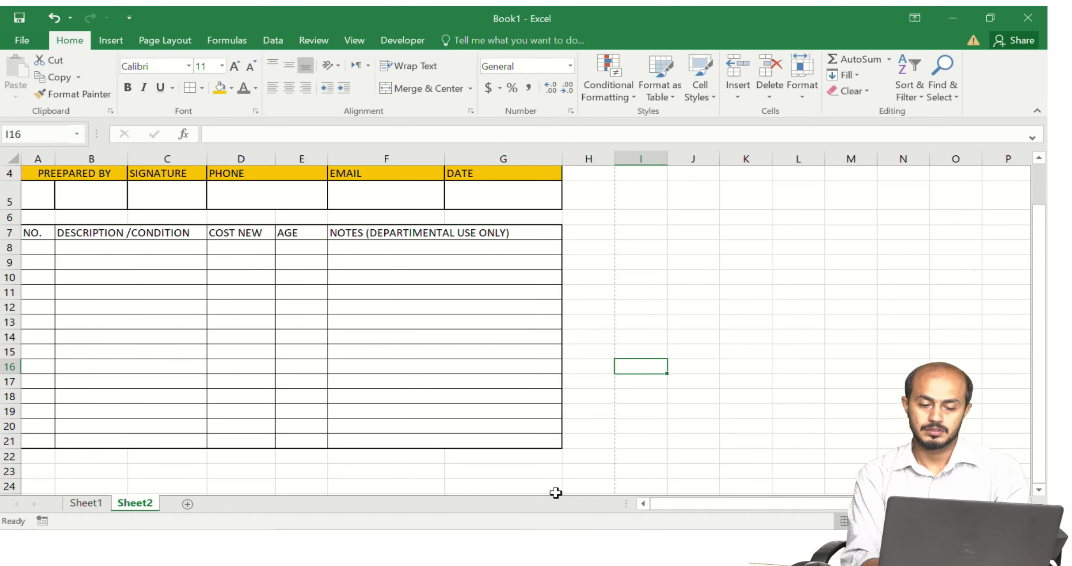
- Open the recent INVOICE PDF from File Explorer, review the page and compare it with the reference image
{"action": "key", "text": "super+e"}
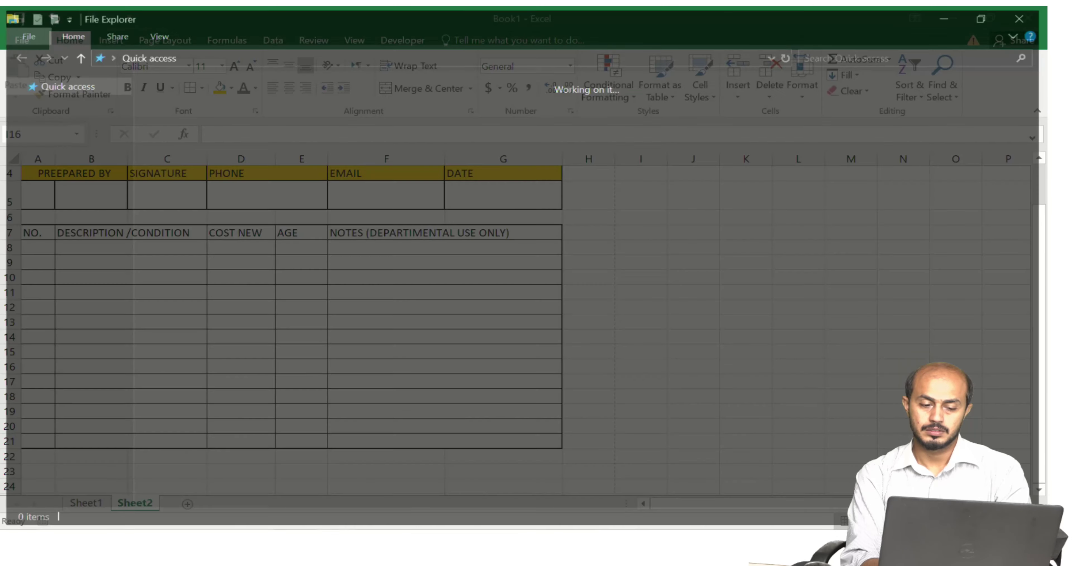
{"action": "left_click", "coordinate": [195, 245]}
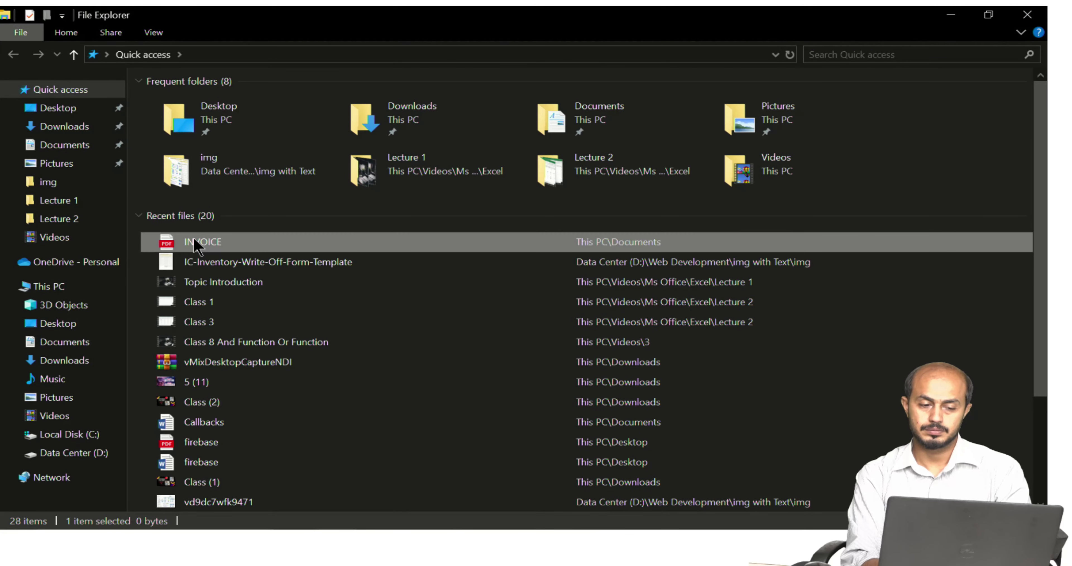
{"action": "double_click", "coordinate": [194, 242]}
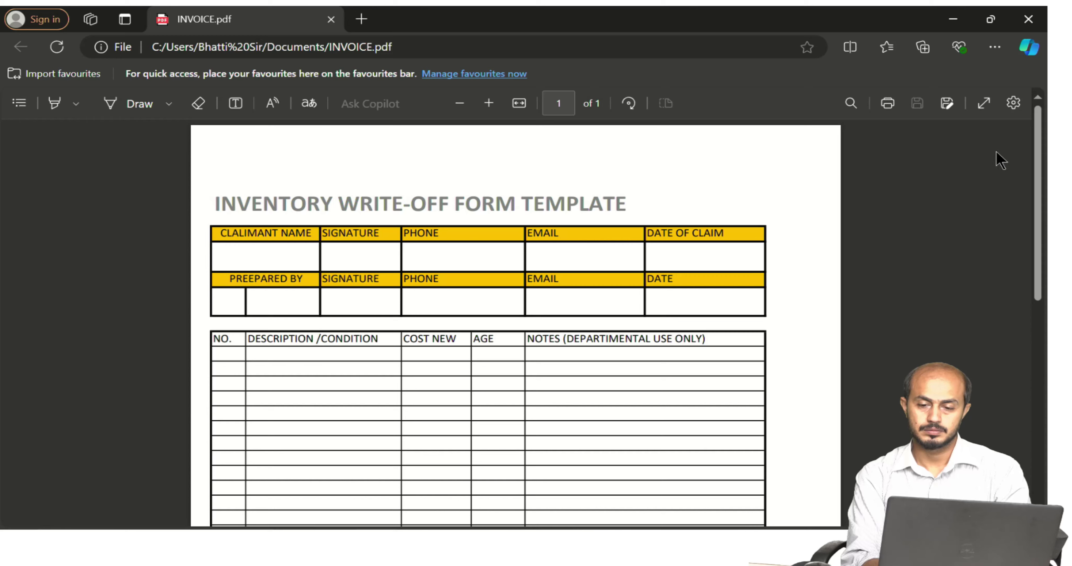
{"action": "left_click_drag", "start_coordinate": [1037, 162], "coordinate": [1041, 194]}
{"action": "left_click", "coordinate": [625, 545]}
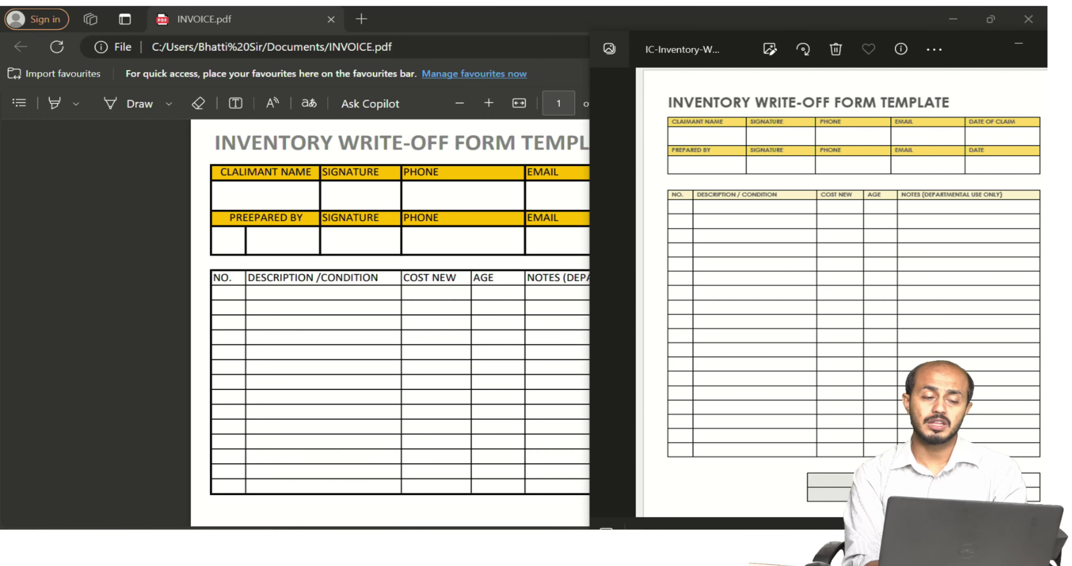
- Switch to Chrome with the form search results and view the CaptainBiz purchase order format image
{"action": "key", "text": "alt+Tab"}
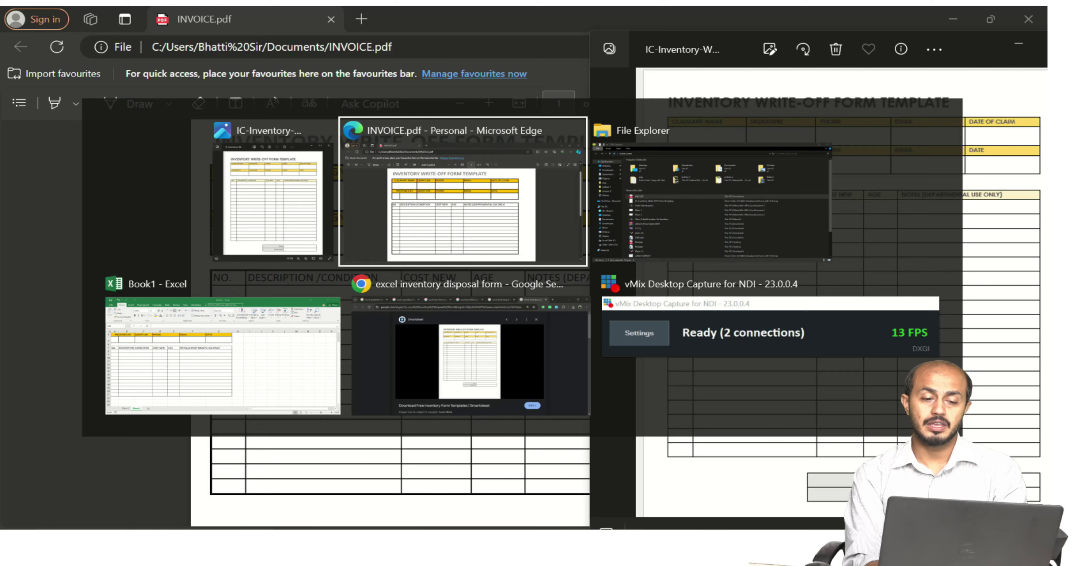
{"action": "key", "text": "alt+Tab"}
{"action": "key", "text": "alt+Tab"}
{"action": "key", "text": "alt+Tab"}
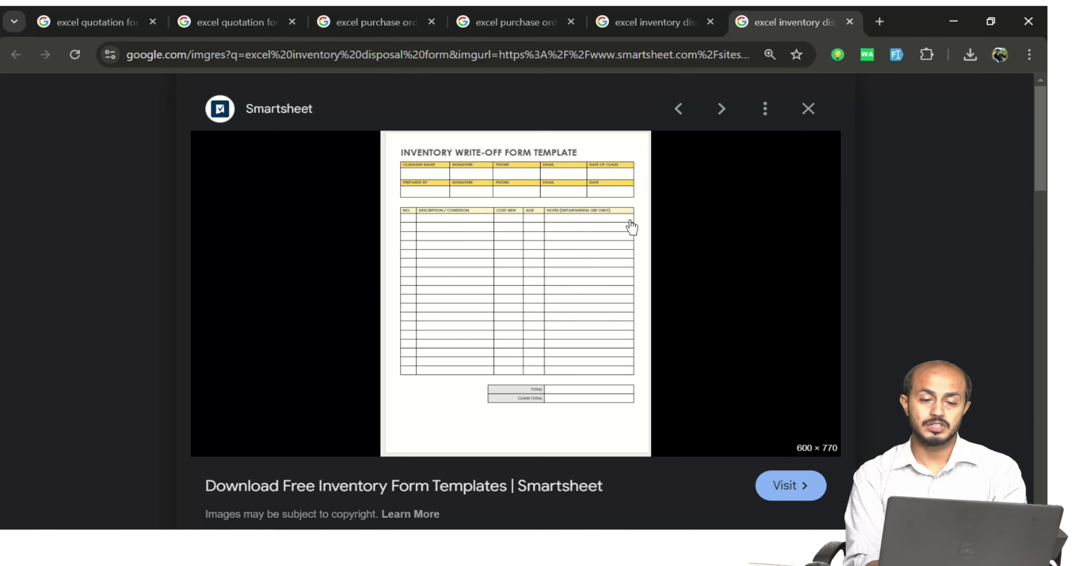
{"action": "left_click", "coordinate": [519, 13]}
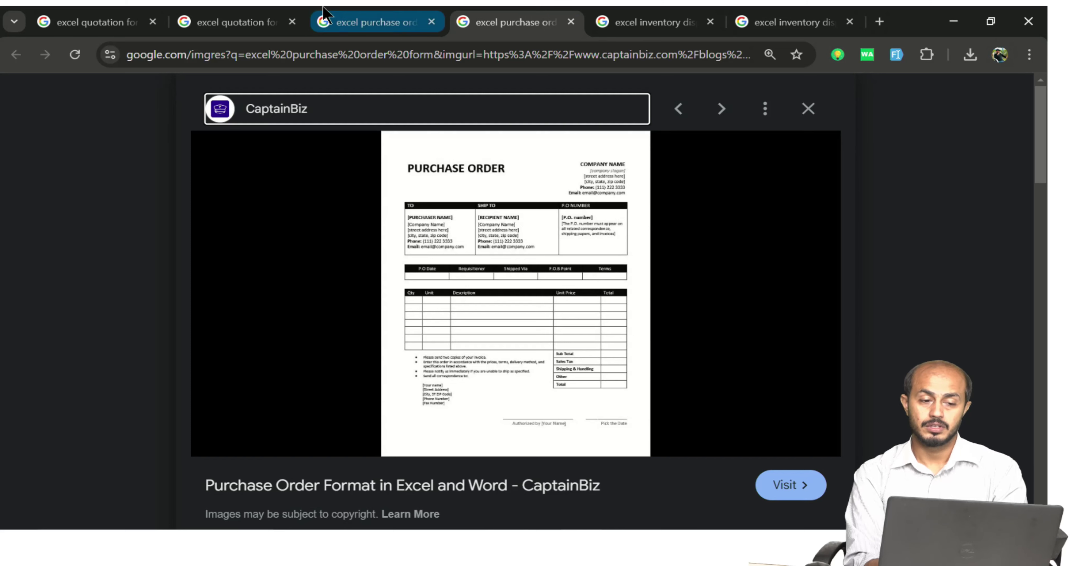
- Look through the quotation and purchase order images and save the CaptainBiz purchase order image as the JPEG purchase-order-sample
{"action": "left_click", "coordinate": [254, 6]}
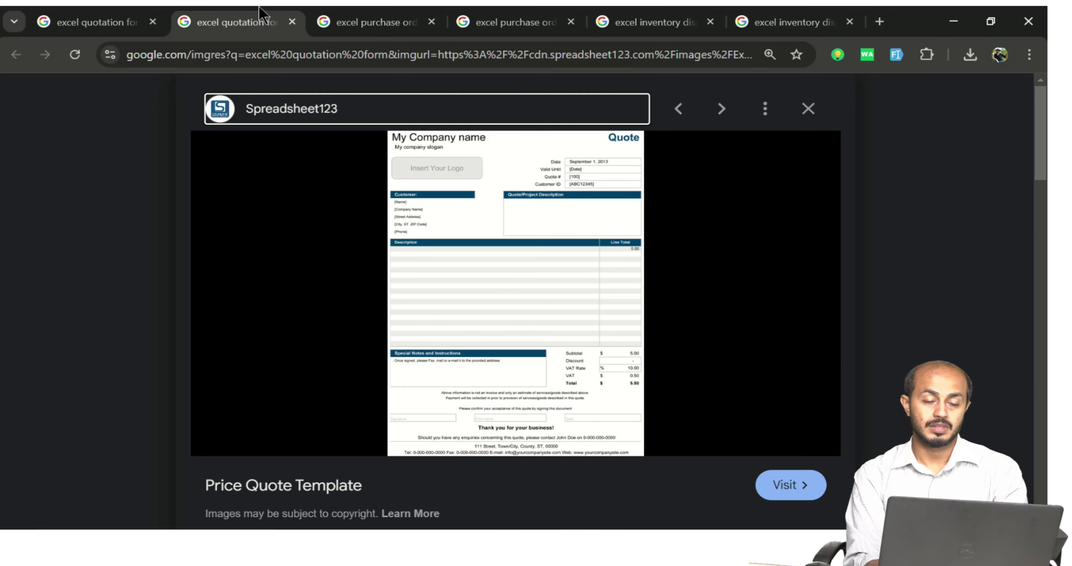
{"action": "left_click", "coordinate": [352, 15]}
{"action": "left_click", "coordinate": [470, 17]}
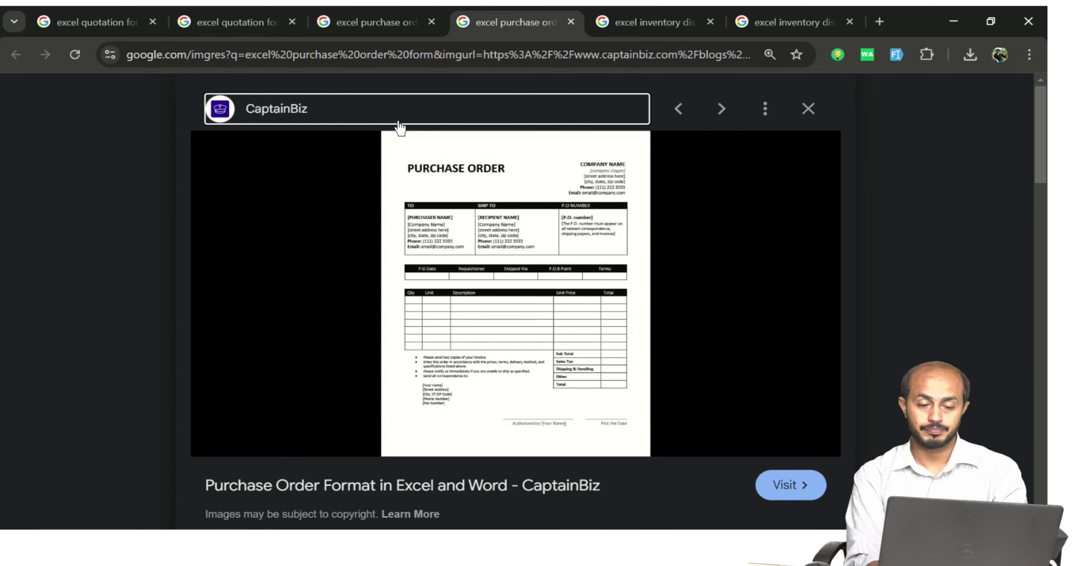
{"action": "right_click", "coordinate": [453, 227]}
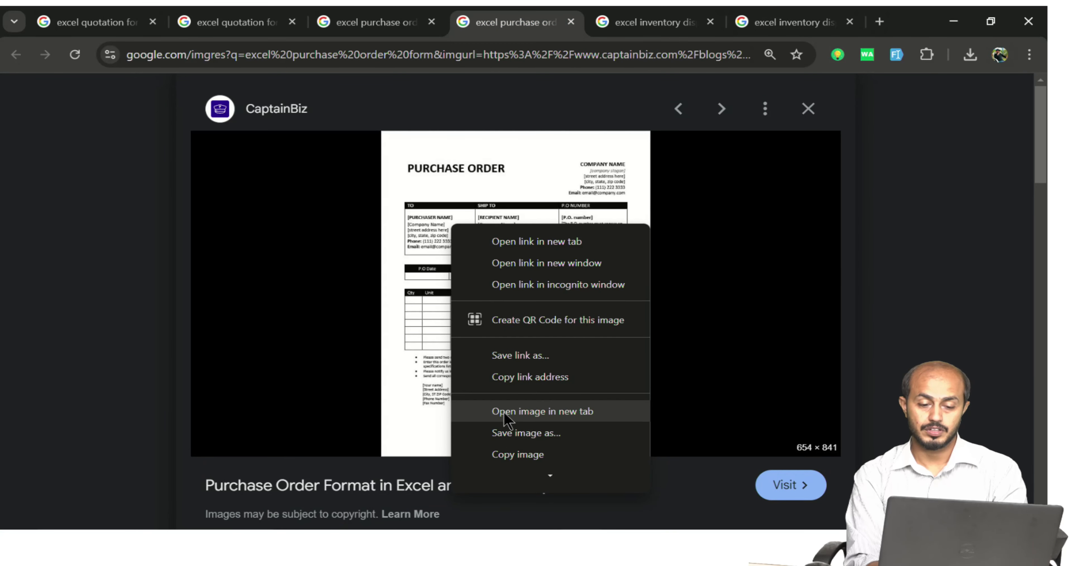
{"action": "left_click", "coordinate": [509, 434]}
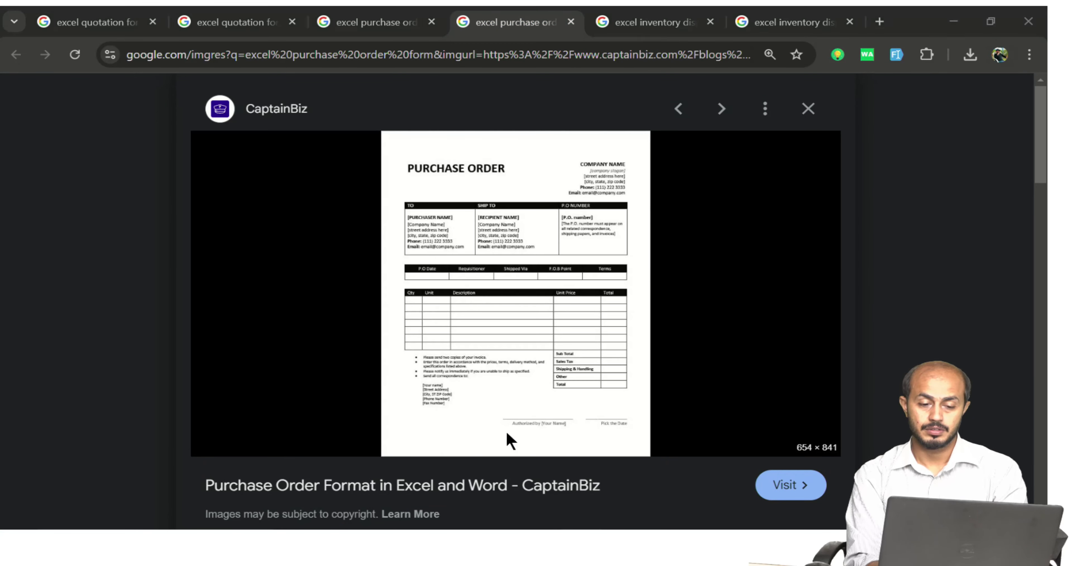
{"action": "key", "text": "Return"}
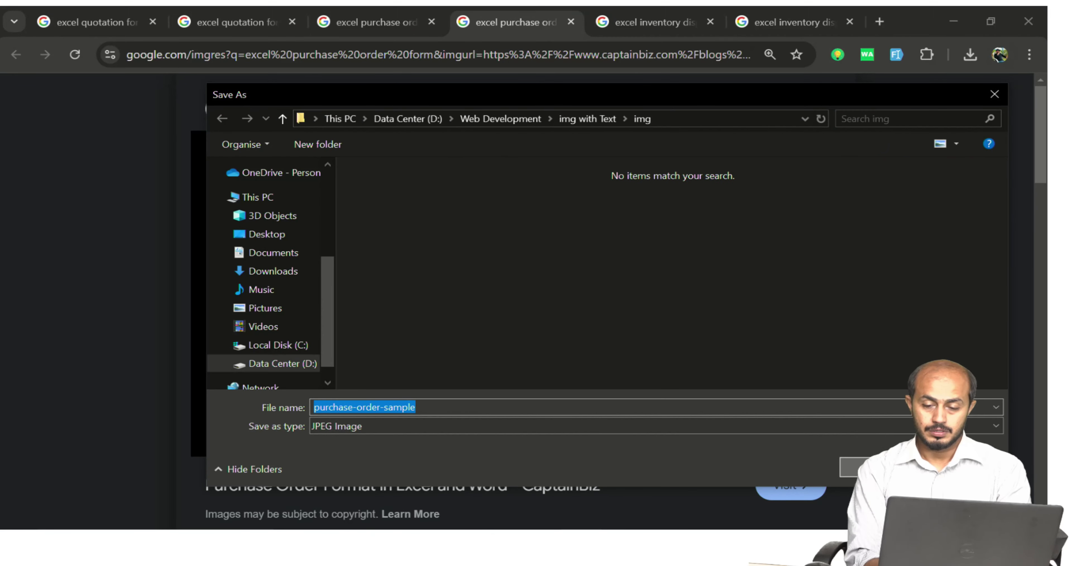
- Open the downloaded purchase-order-sample image, close the inventory write-off image and maximize the purchase order for review
{"action": "left_click", "coordinate": [826, 100]}
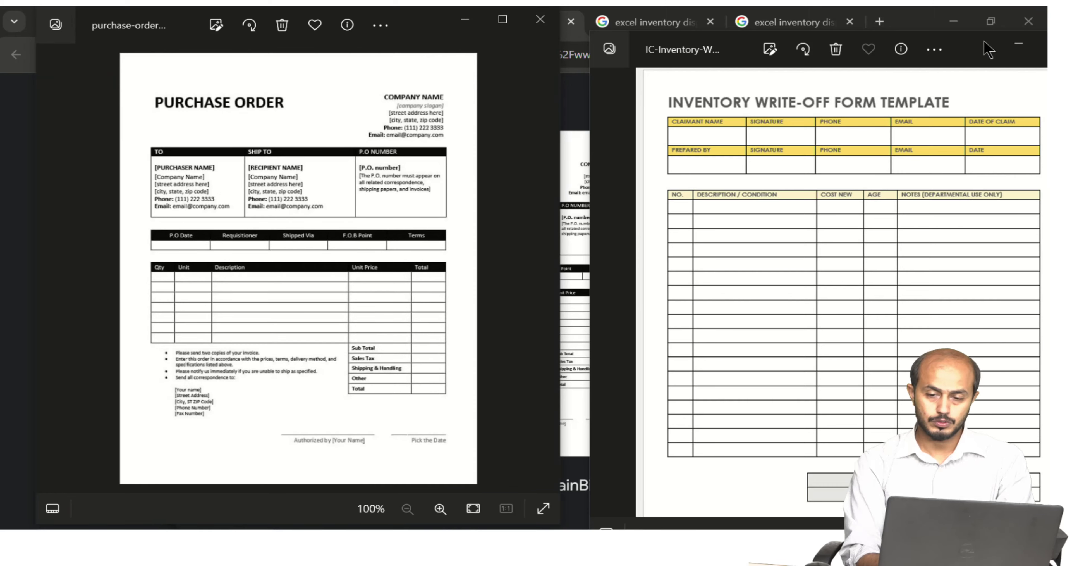
{"action": "left_click", "coordinate": [1044, 59]}
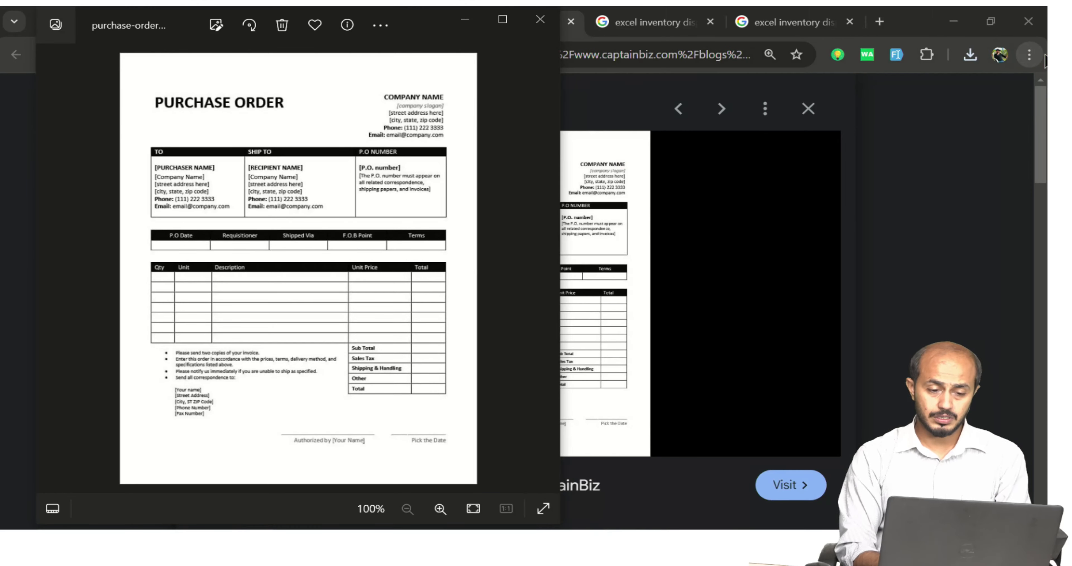
{"action": "left_click", "coordinate": [503, 19]}
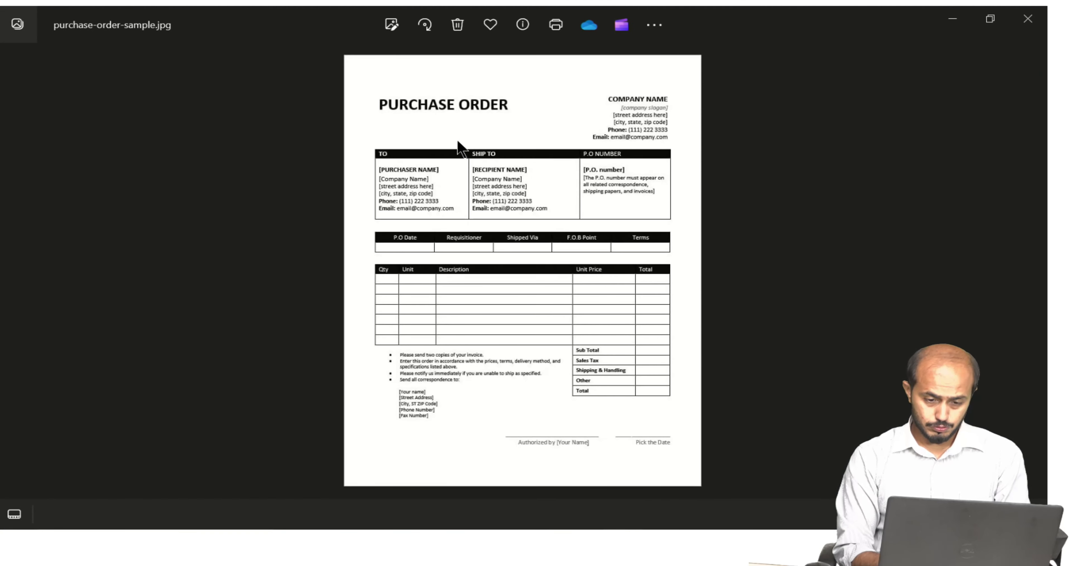
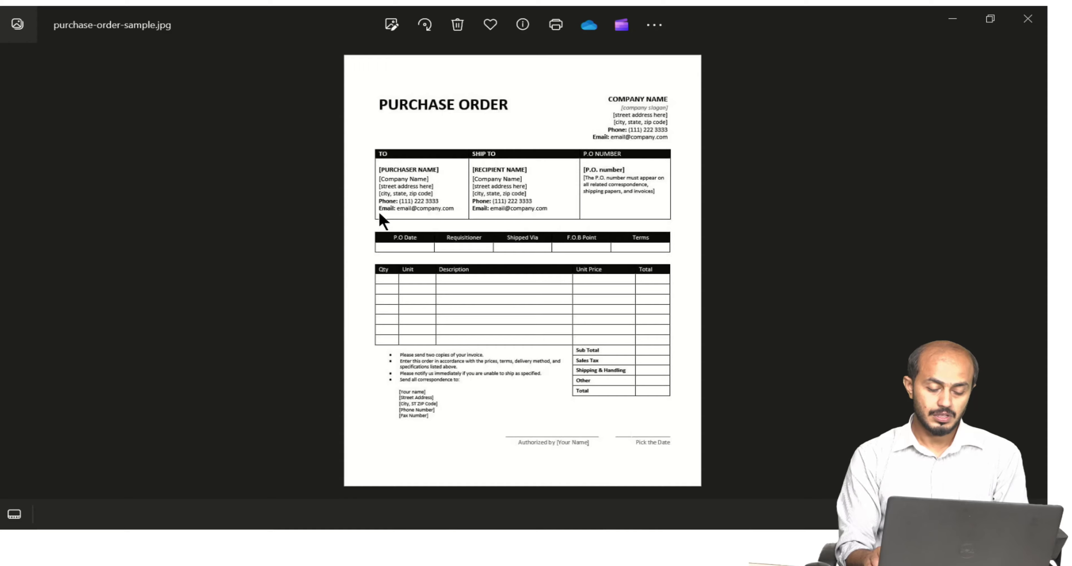
- Switch to a blank Sheet3 in Excel and arrange the purchase order image and the workbook side by side
{"action": "key", "text": "super+Left"}
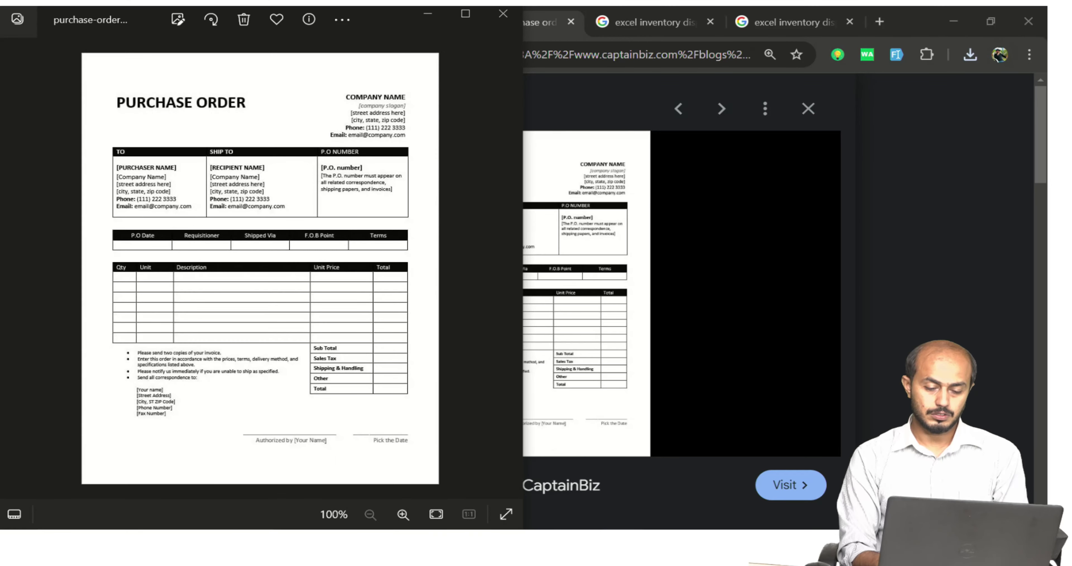
{"action": "key", "text": "alt+Tab"}
{"action": "left_click", "coordinate": [187, 504]}
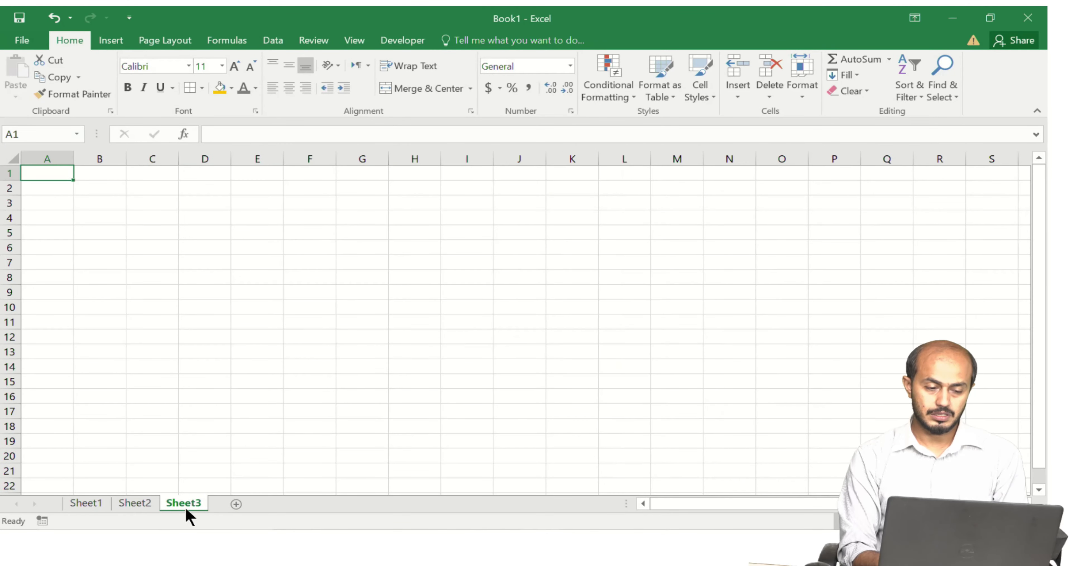
{"action": "key", "text": "super+Right"}
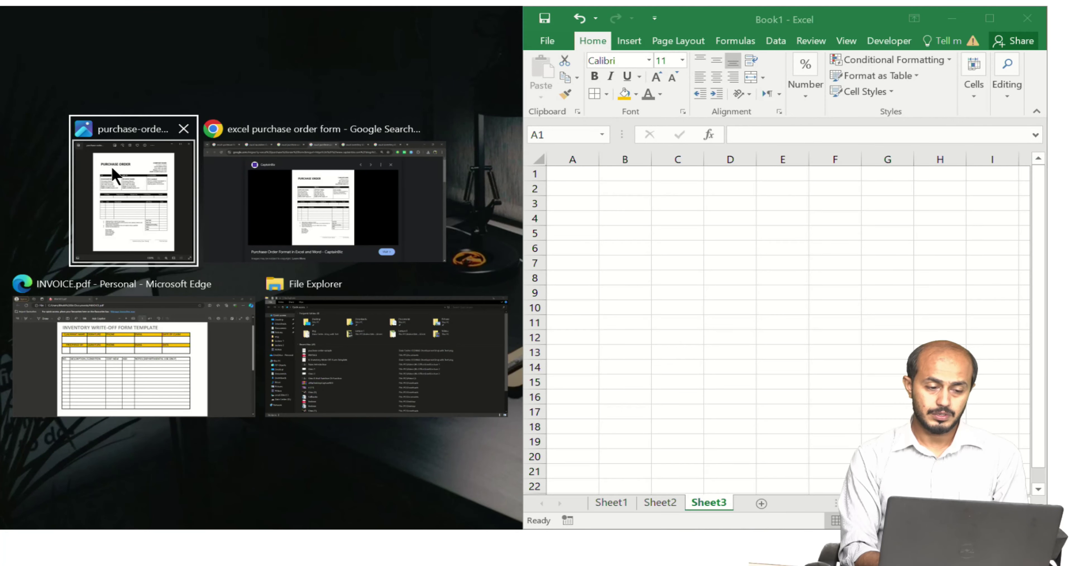
{"action": "left_click", "coordinate": [128, 181]}
- Enter the heading "P.O Date" in cell A7 of Sheet3
{"action": "left_click", "coordinate": [565, 171]}
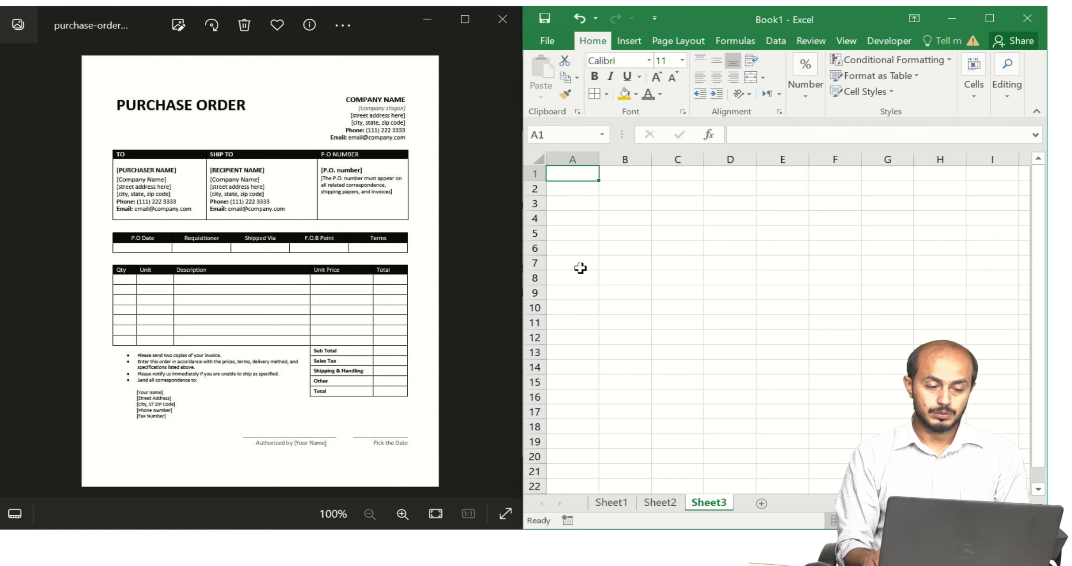
{"action": "key", "text": "Down"}
{"action": "key", "text": "Down"}
{"action": "key", "text": "Down"}
{"action": "key", "text": "Down"}
{"action": "key", "text": "Down"}
{"action": "key", "text": "Down"}
{"action": "key", "text": "Down"}
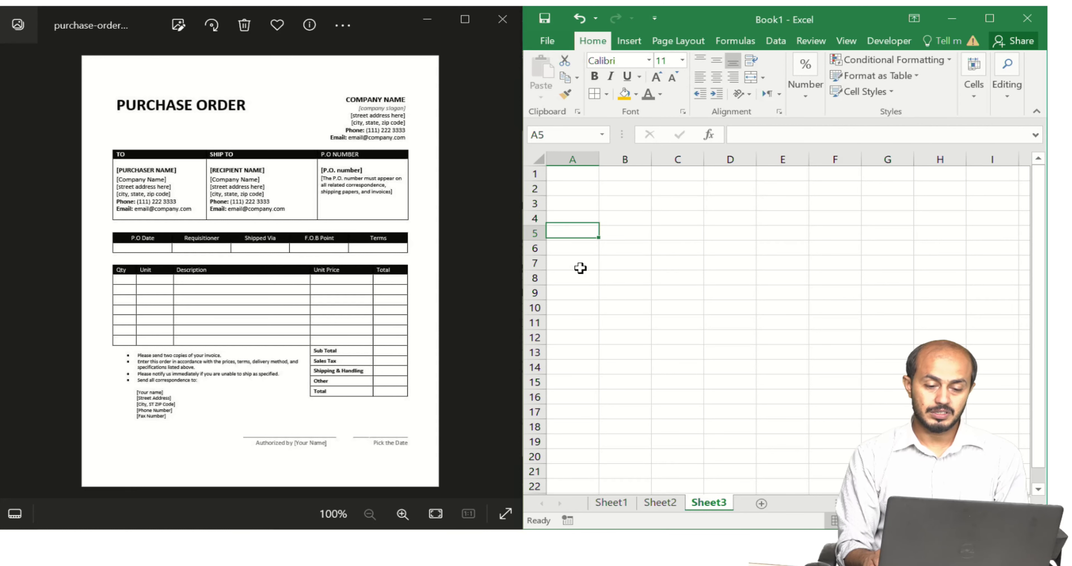
{"action": "key", "text": "Down"}
{"action": "key", "text": "Up"}
{"action": "key", "text": "Up"}
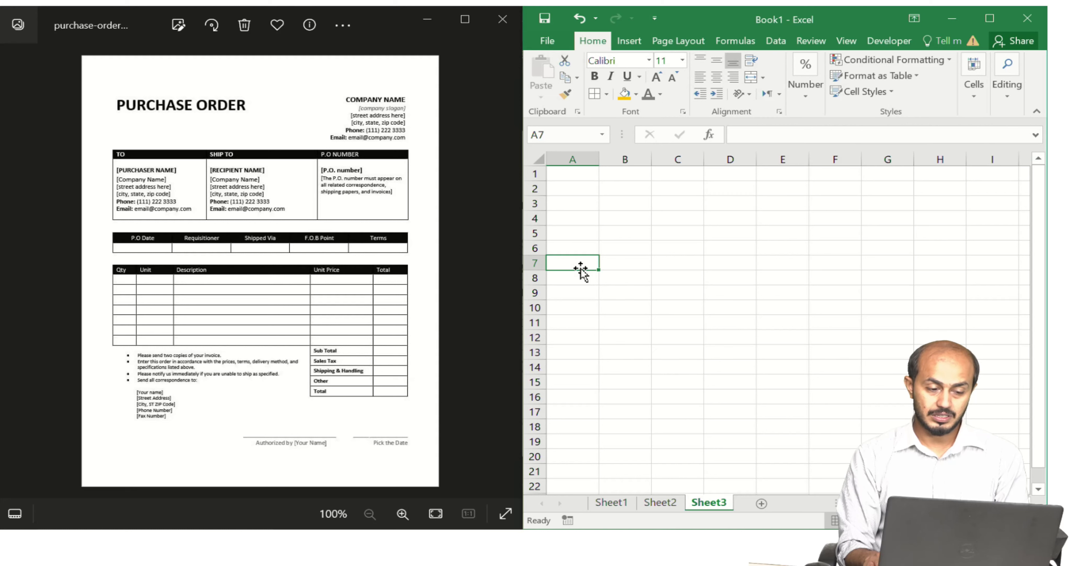
{"action": "type", "text": "P"}
{"action": "key", "text": "BackSpace"}
{"action": "type", "text": "P."}
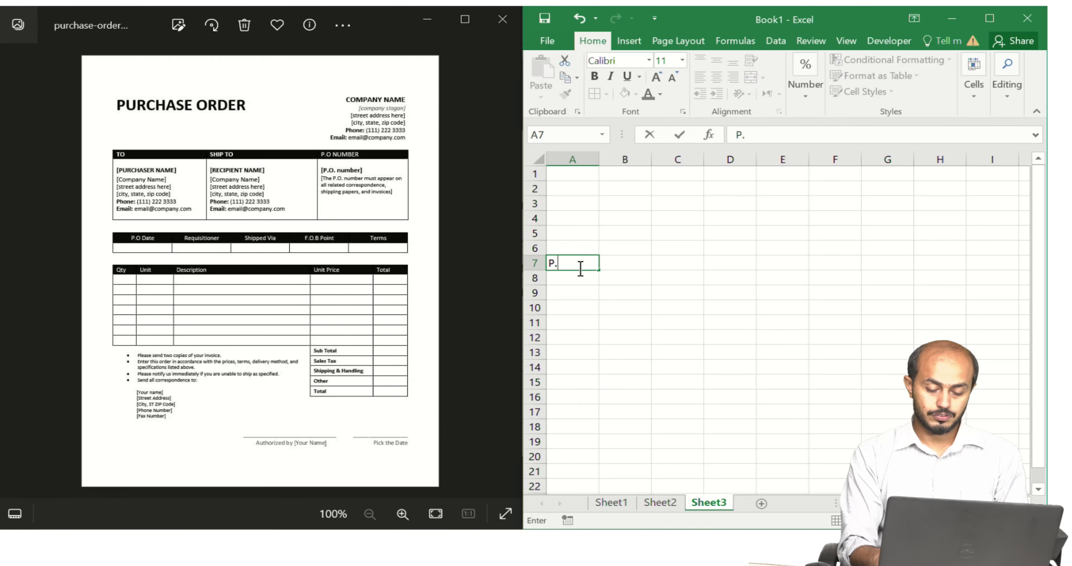
{"action": "type", "text": "O DATE"}
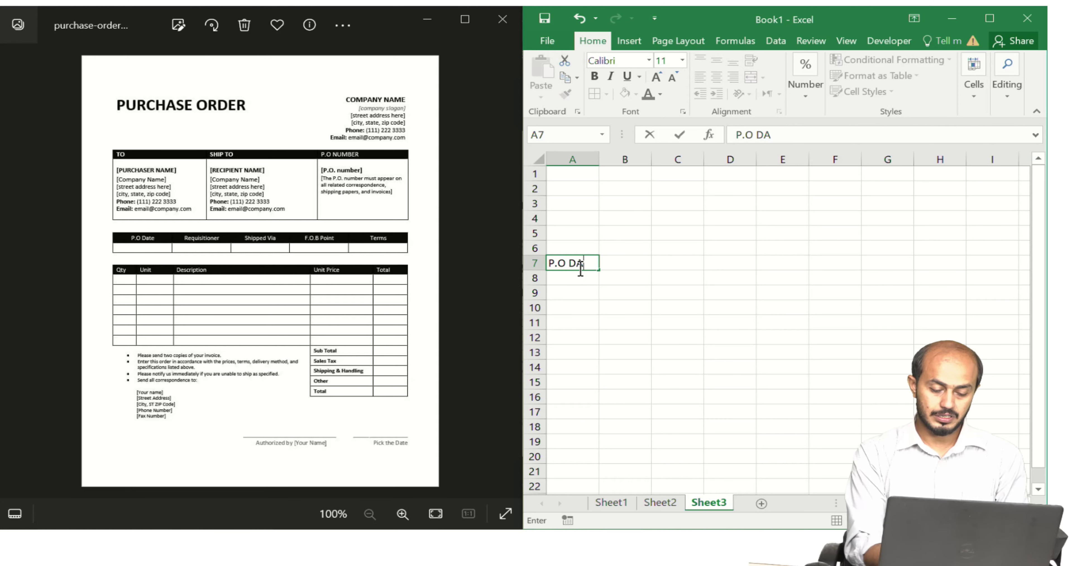
{"action": "key", "text": "BackSpace"}
{"action": "key", "text": "BackSpace"}
{"action": "key", "text": "BackSpace"}
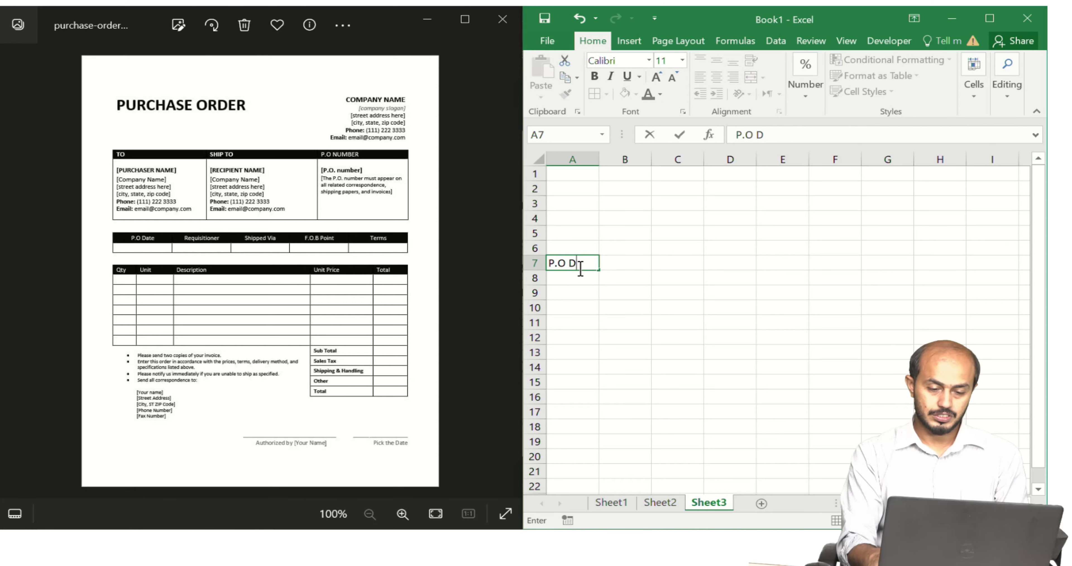
{"action": "type", "text": "ate"}
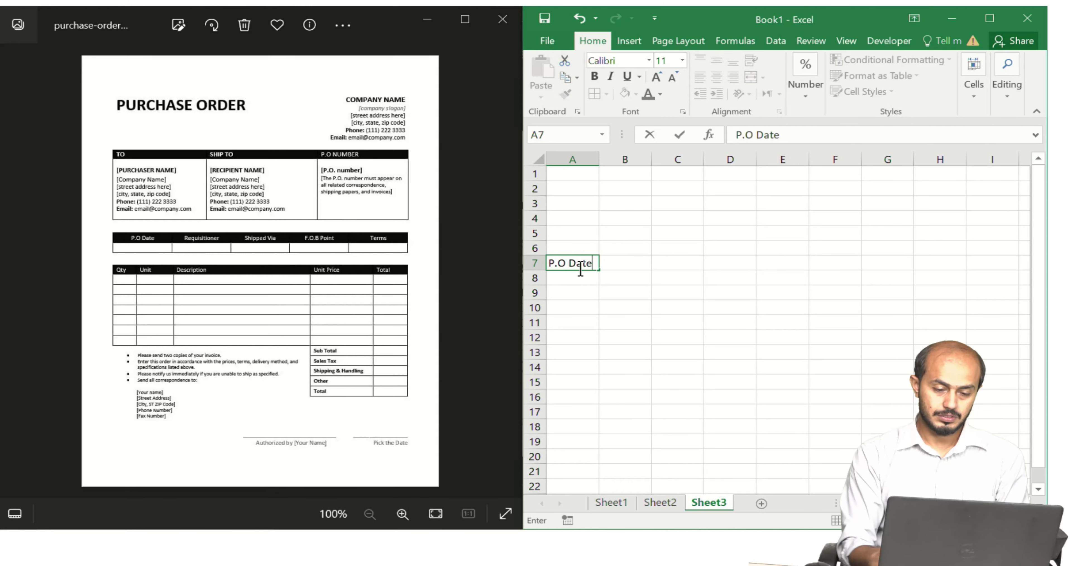
{"action": "key", "text": "Return"}
- Enter the item table headings "Qty" in cell A10 and "Unit" in cell B10
{"action": "key", "text": "Return"}
{"action": "key", "text": "Return"}
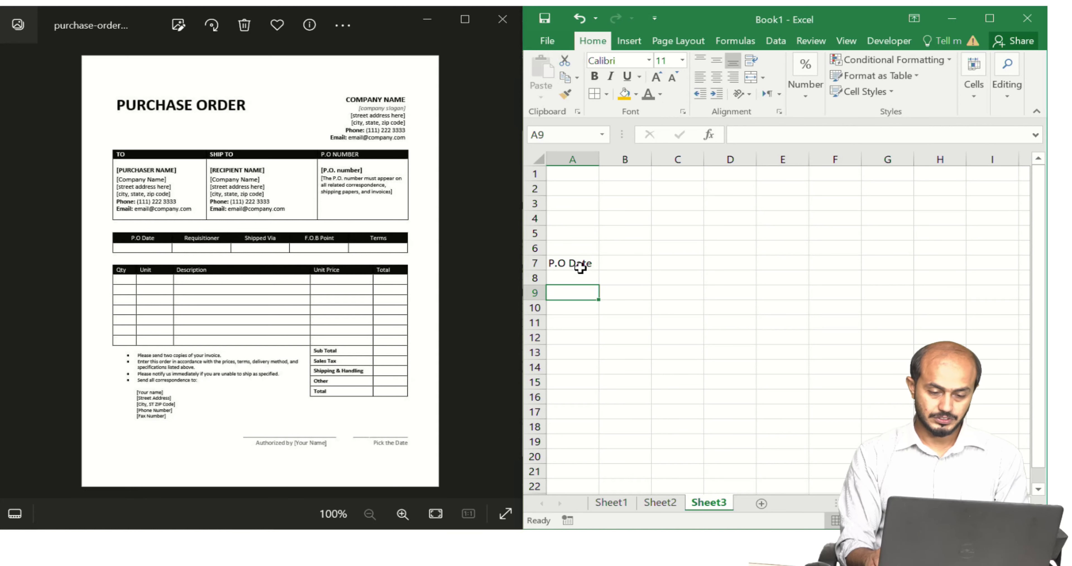
{"action": "key", "text": "Up"}
{"action": "key", "text": "Up"}
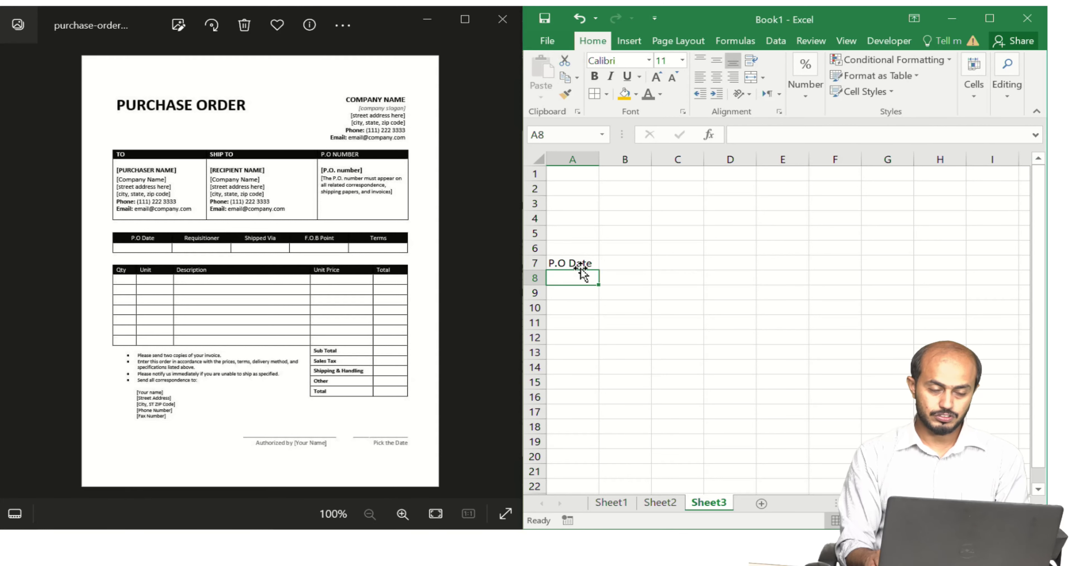
{"action": "key", "text": "Down"}
{"action": "key", "text": "Down"}
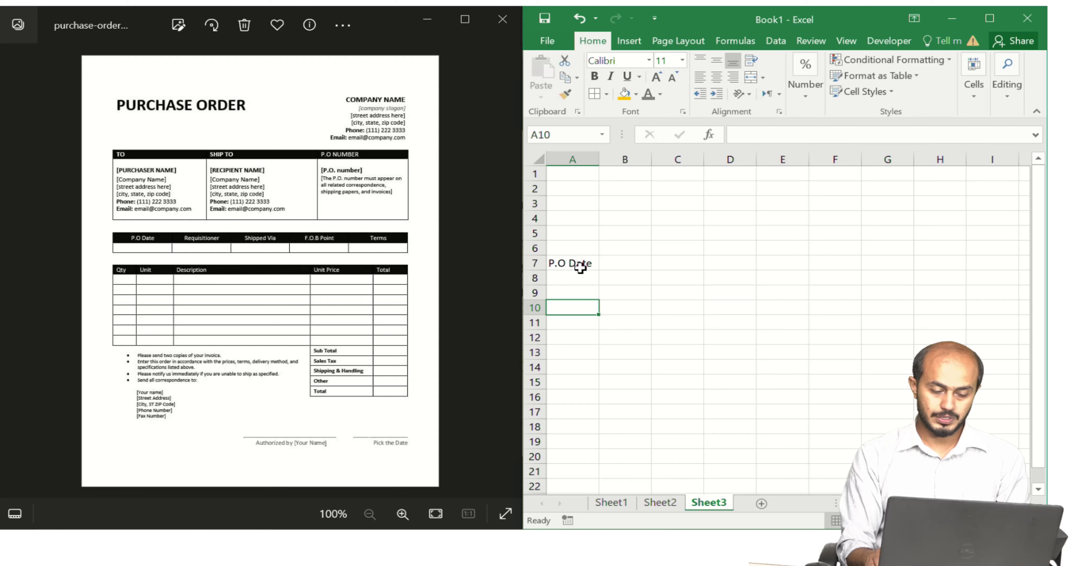
{"action": "type", "text": "Qty"}
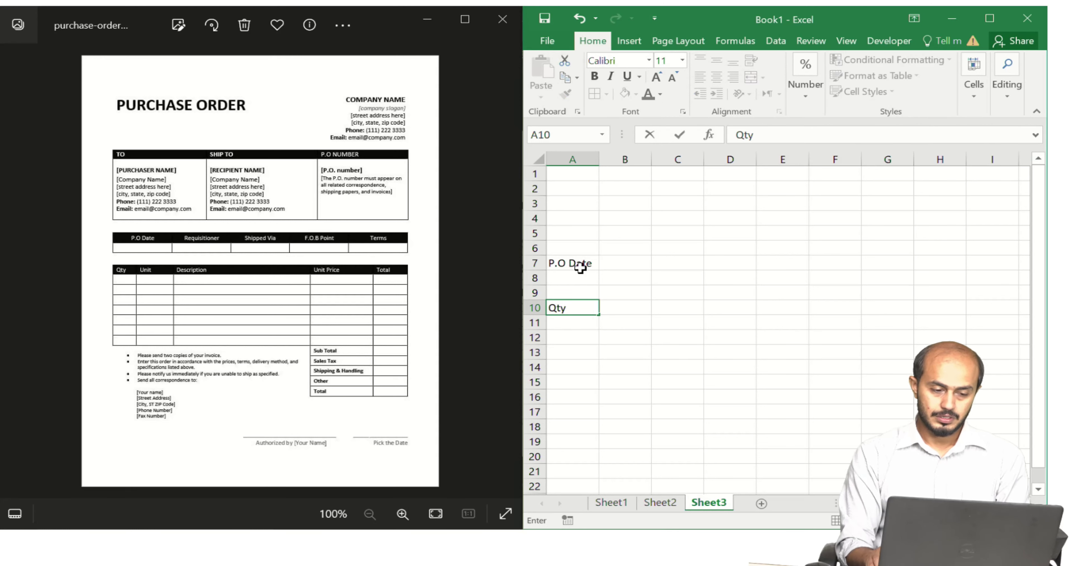
{"action": "key", "text": "Tab"}
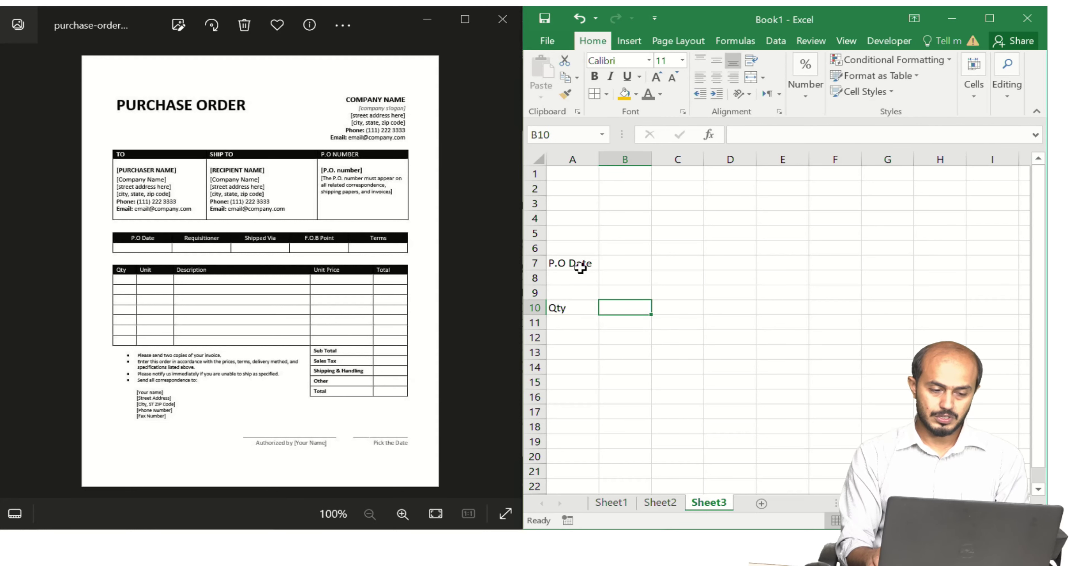
{"action": "type", "text": "Uni"}
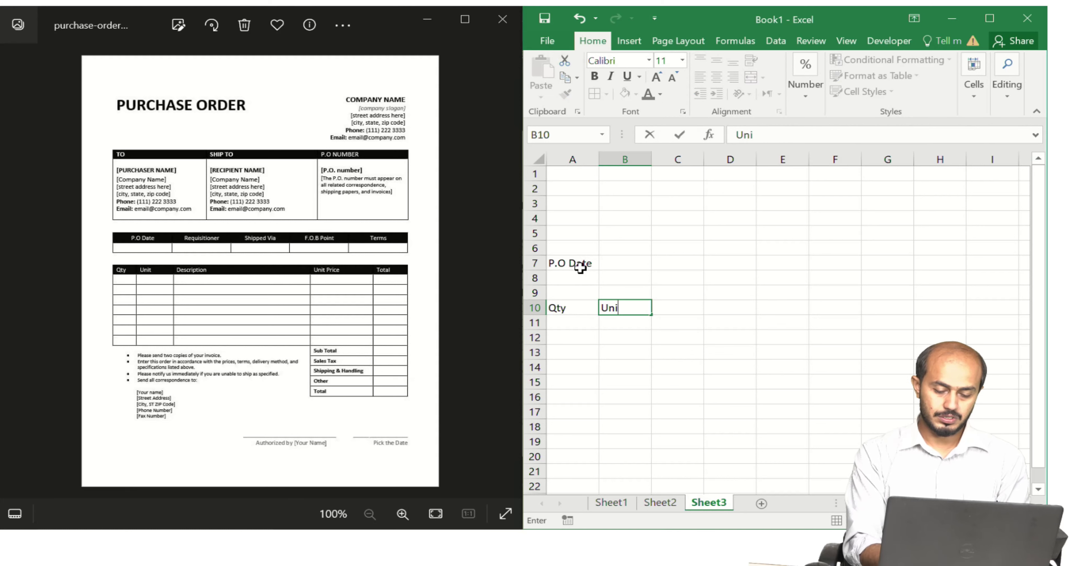
{"action": "type", "text": "t"}
{"action": "key", "text": "Tab"}
- Enlarge the purchase order reference image to 133% and select cell C7 in the P.O Date row
{"action": "key", "text": "Up"}
{"action": "key", "text": "Up"}
{"action": "key", "text": "Up"}
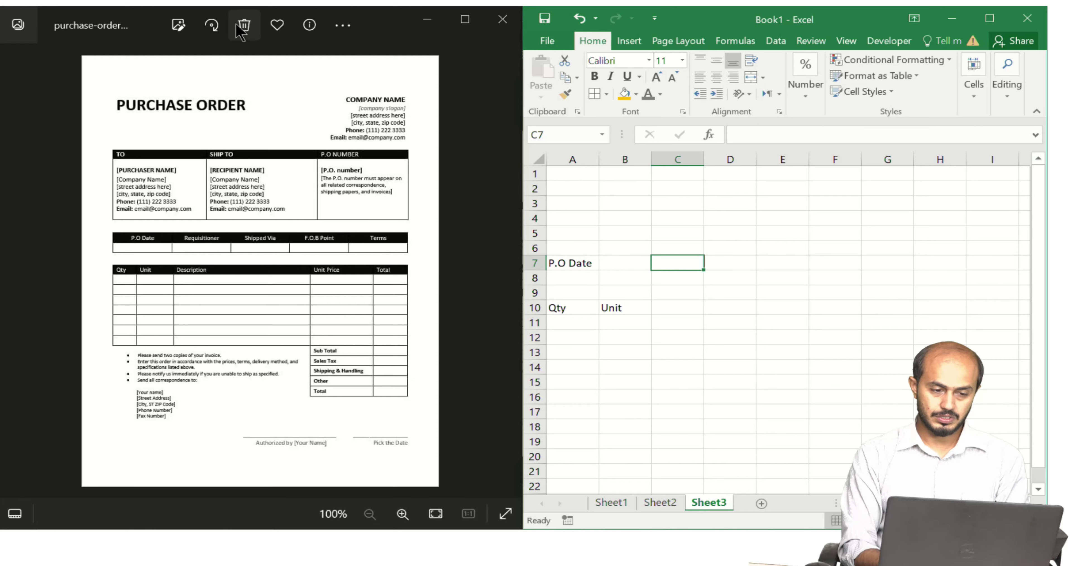
{"action": "left_click", "coordinate": [402, 514]}
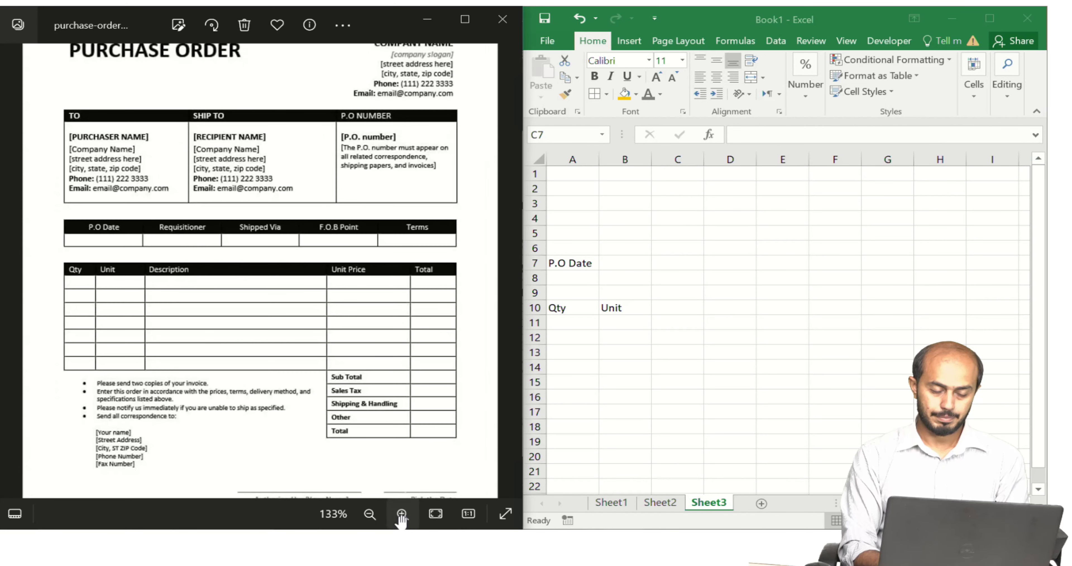
{"action": "left_click", "coordinate": [667, 260]}
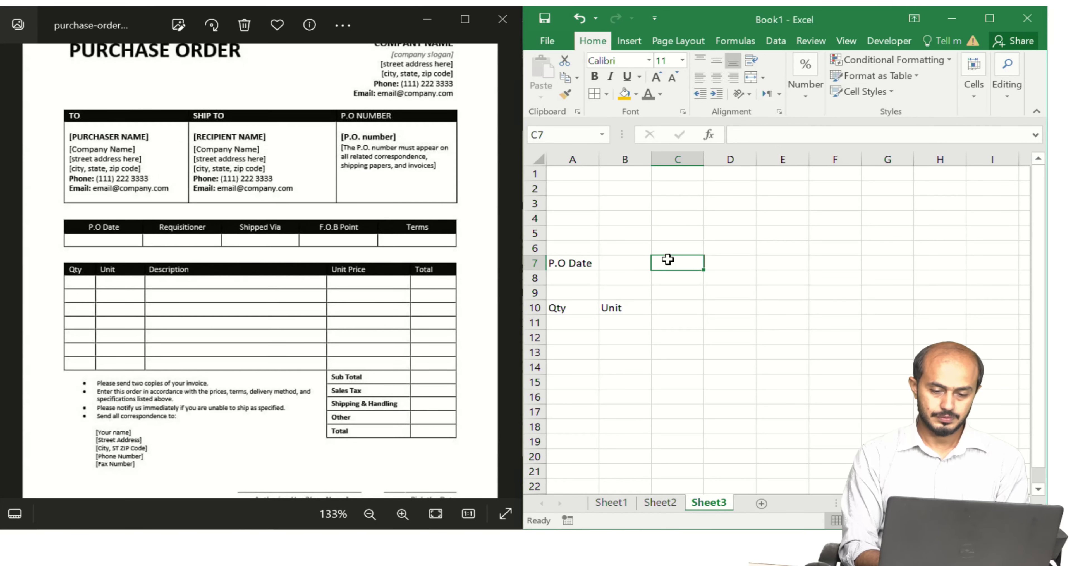
- Enter the heading "Requisitioner" in cell C7 and "Shipped Via" in cell D7
{"action": "type", "text": "Requisi"}
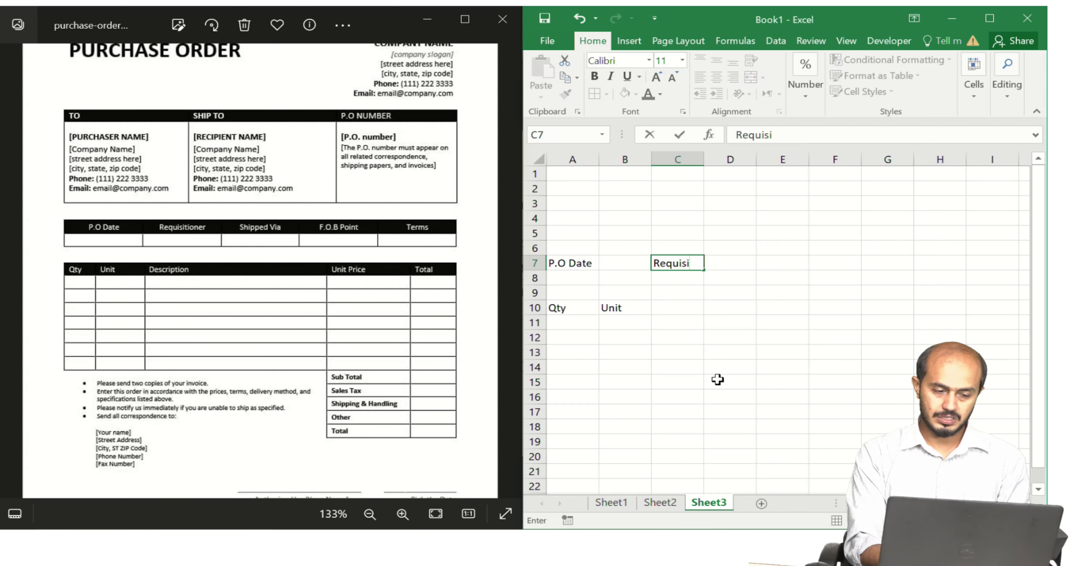
{"action": "type", "text": "t"}
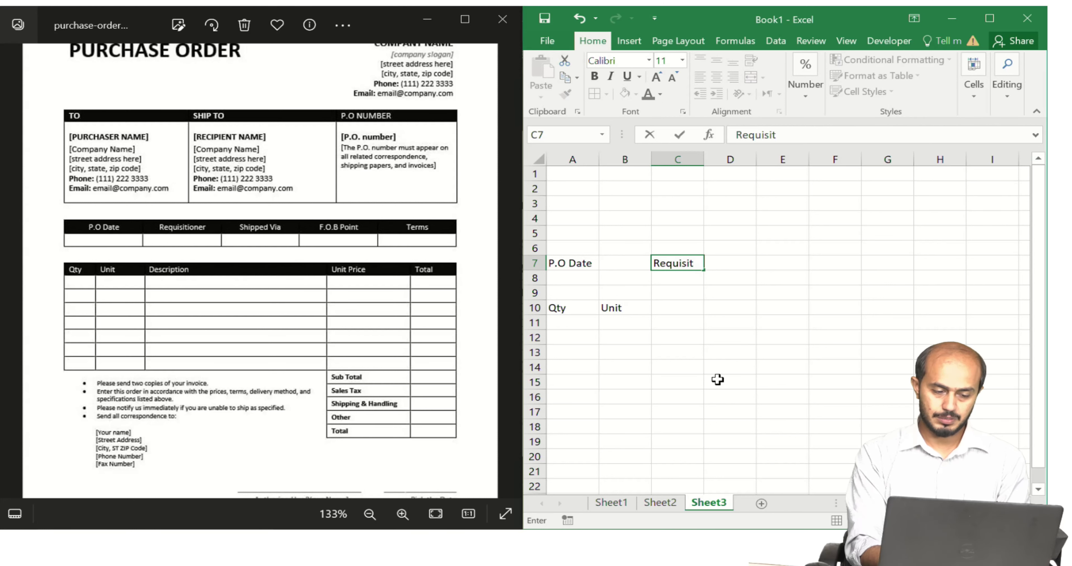
{"action": "type", "text": "ioner"}
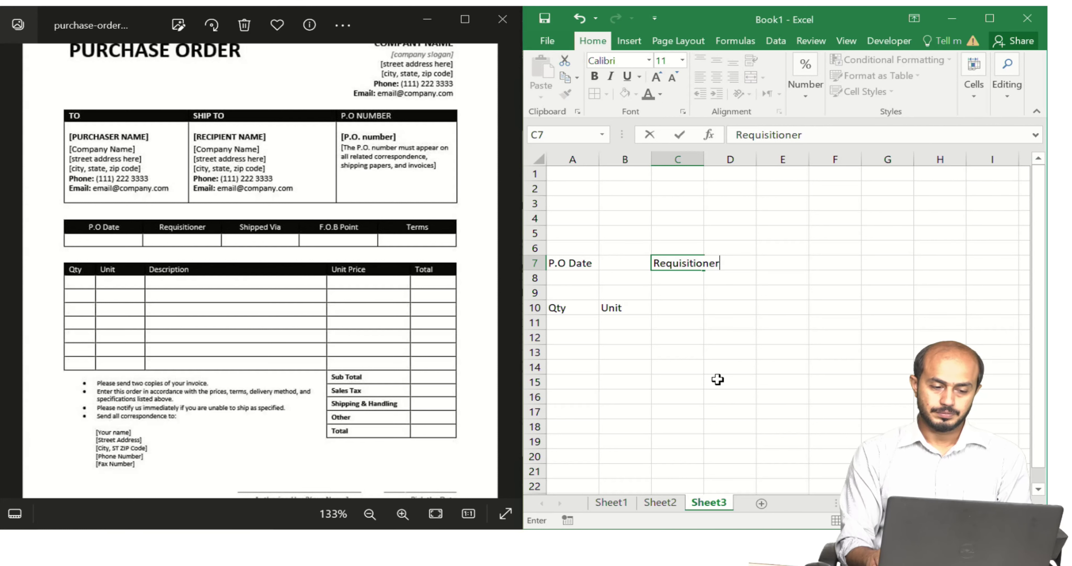
{"action": "key", "text": "Tab"}
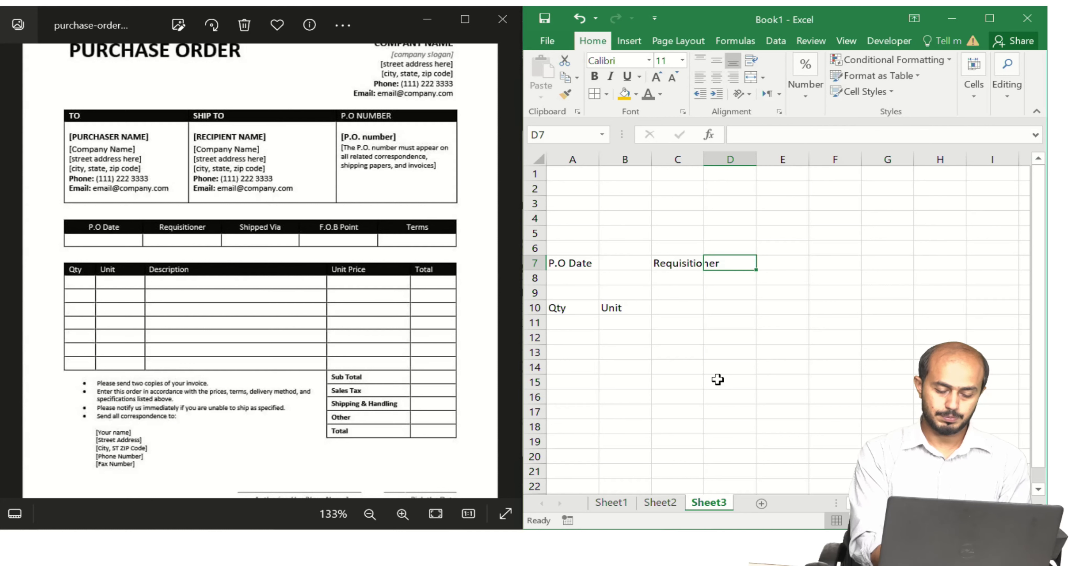
{"action": "type", "text": "s"}
{"action": "key", "text": "BackSpace"}
{"action": "type", "text": "Shipped Via"}
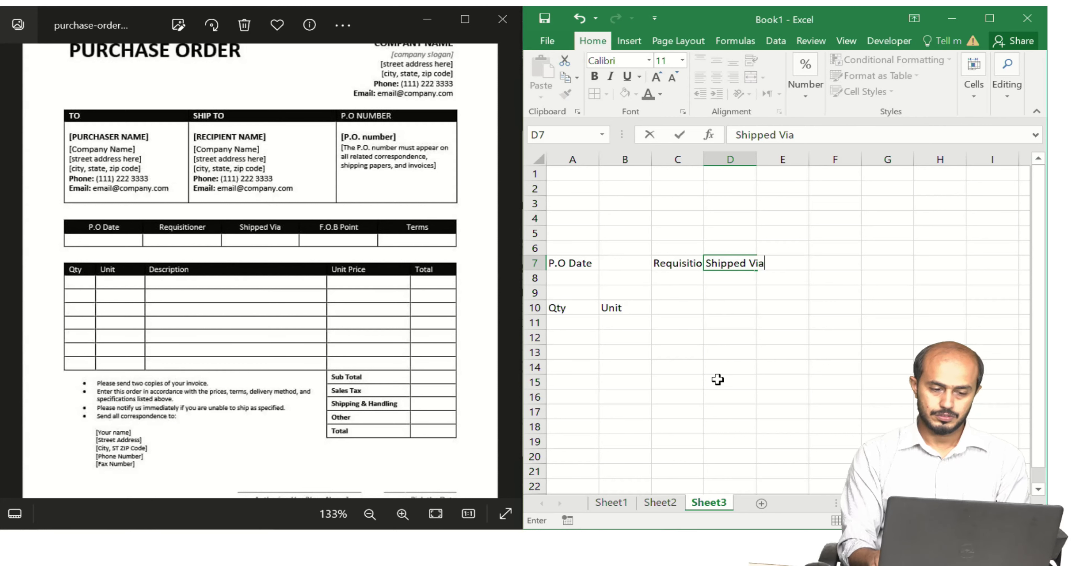
{"action": "key", "text": "Tab"}
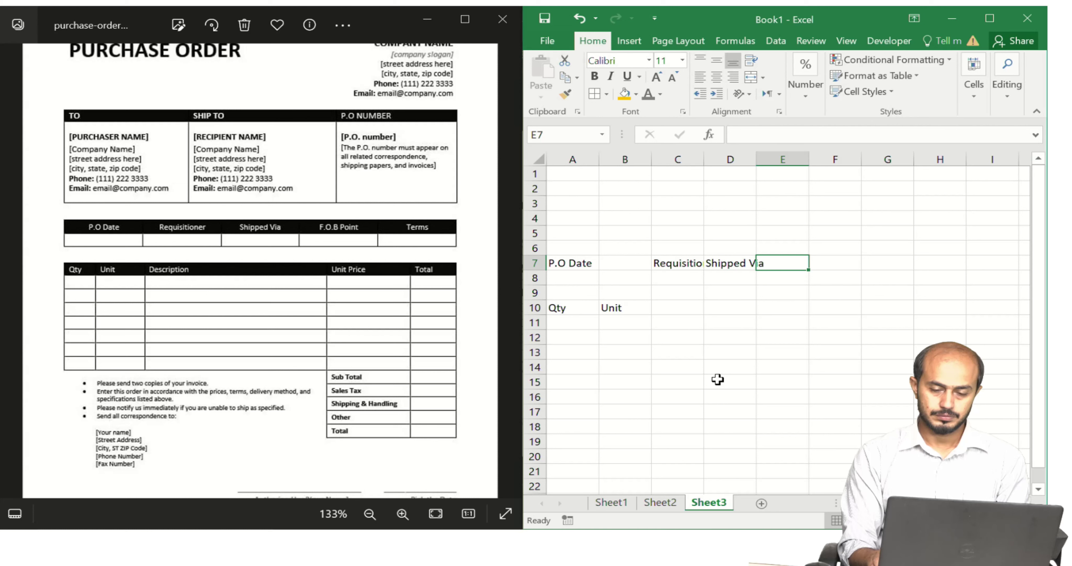
- Enter the heading "Description" in cell C10, beside the Unit heading
{"action": "key", "text": "Down"}
{"action": "key", "text": "Down"}
{"action": "key", "text": "Left"}
{"action": "key", "text": "Left"}
{"action": "key", "text": "Down"}
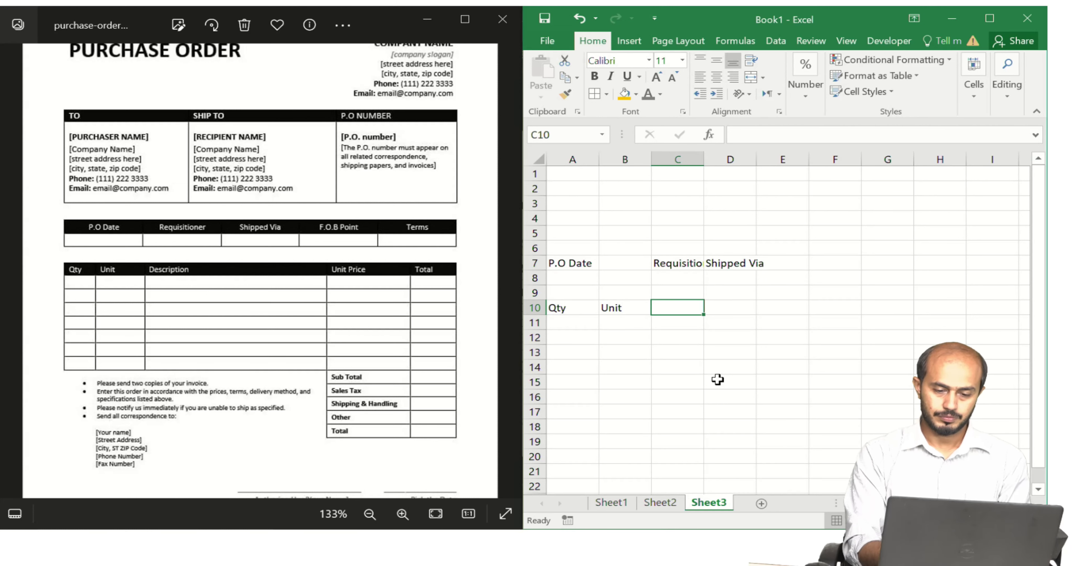
{"action": "type", "text": "Desc"}
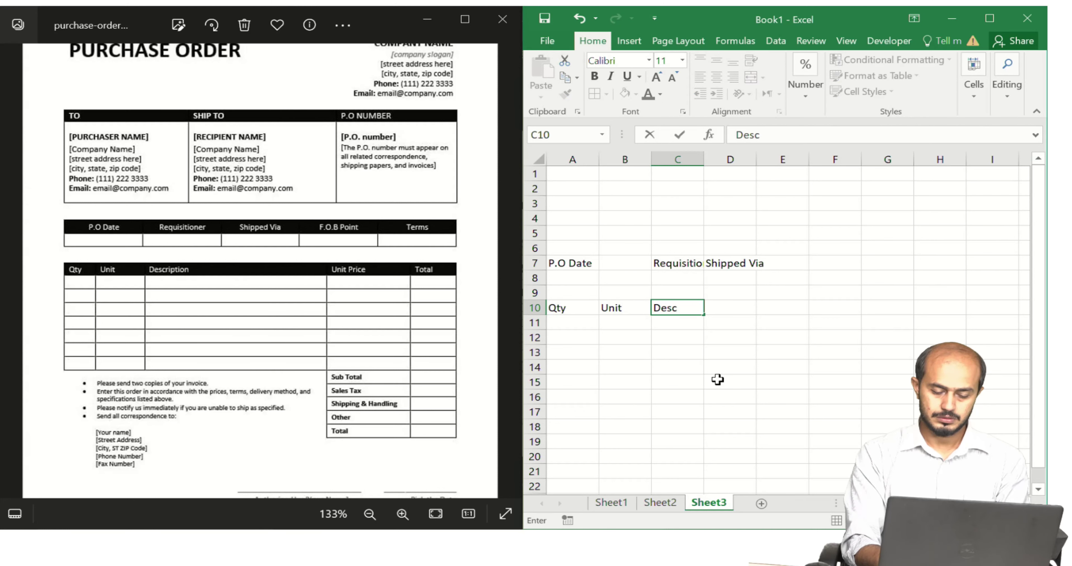
{"action": "type", "text": "ription"}
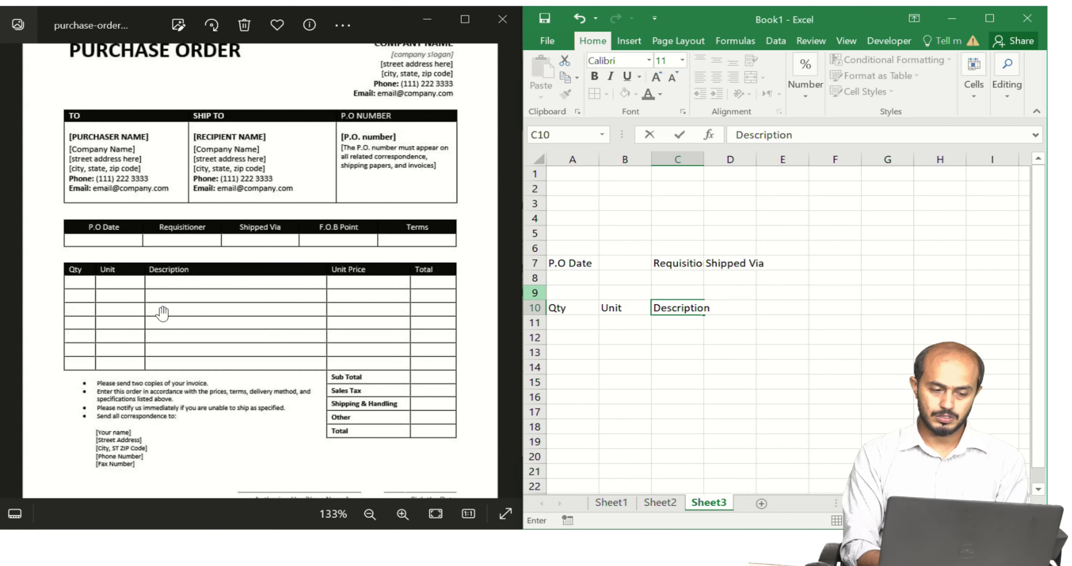
{"action": "key", "text": "Tab"}
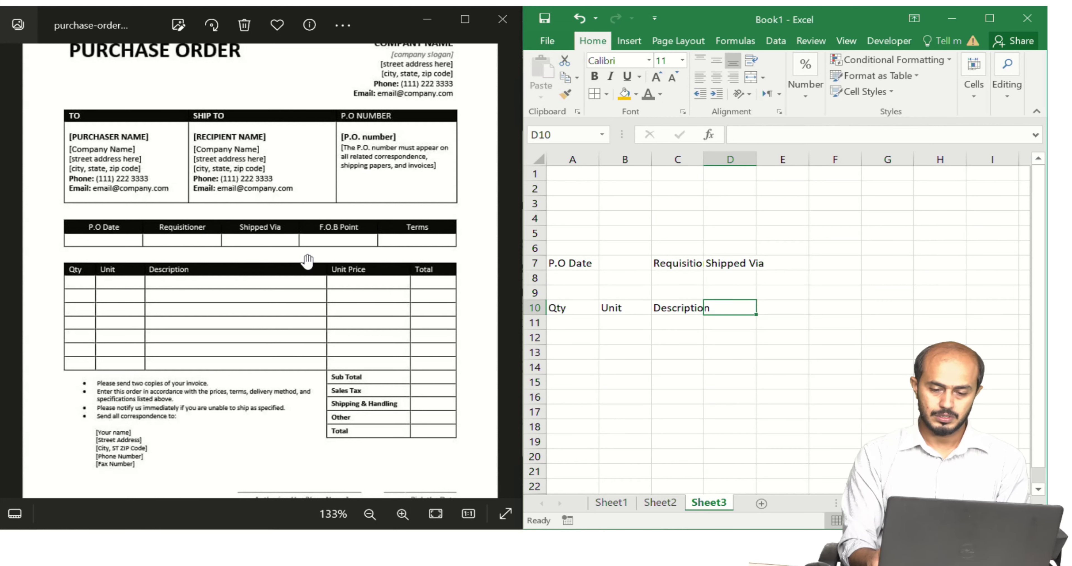
- Complete the row 10 headings with "Unite Price" in cell F10 and "Total" in cell H10
{"action": "key", "text": "Tab"}
{"action": "key", "text": "Tab"}
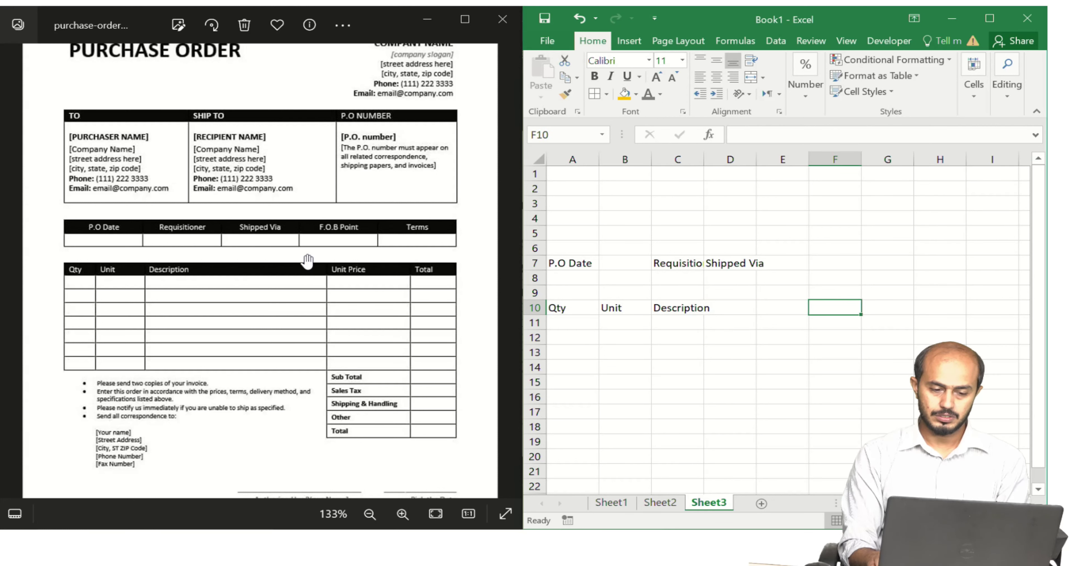
{"action": "type", "text": "U"}
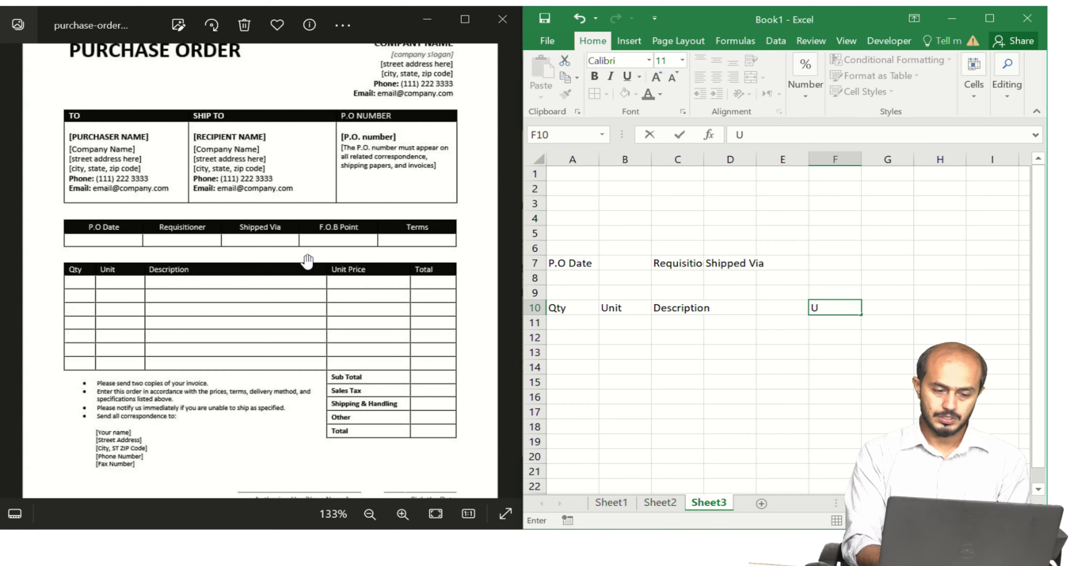
{"action": "type", "text": "nite"}
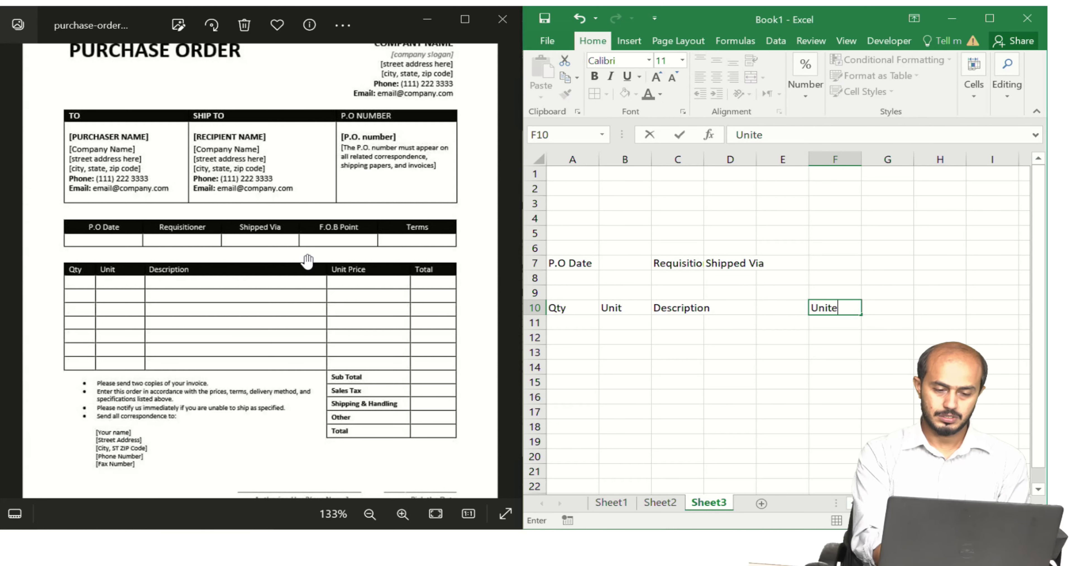
{"action": "type", "text": " Price"}
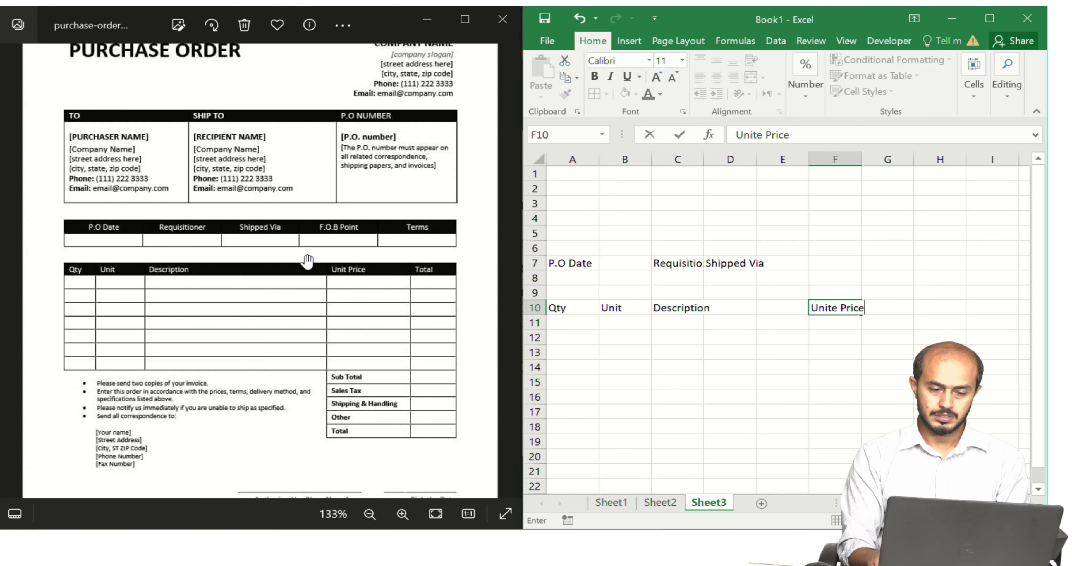
{"action": "key", "text": "Tab"}
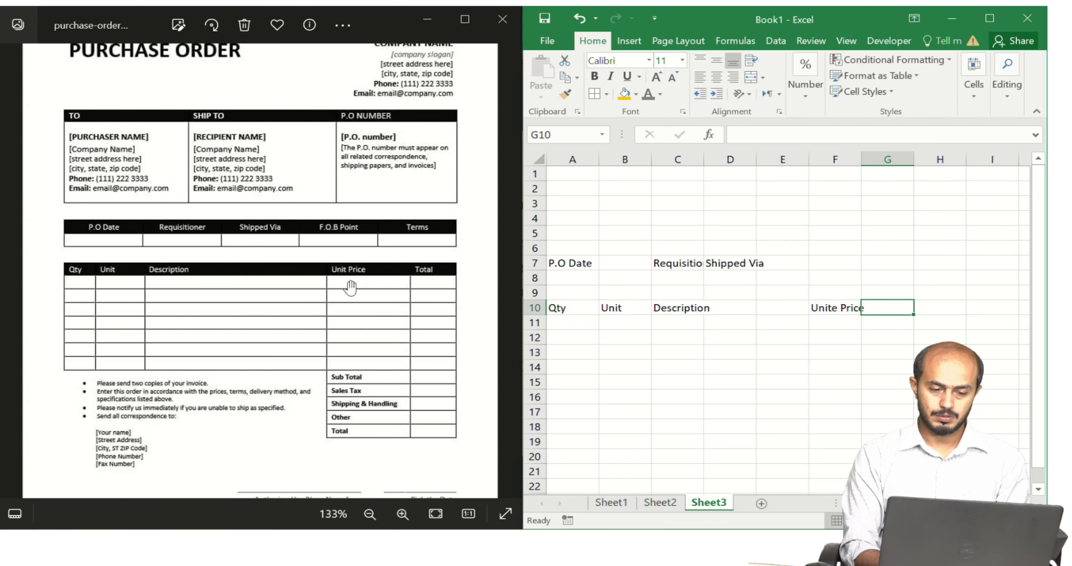
{"action": "key", "text": "Tab"}
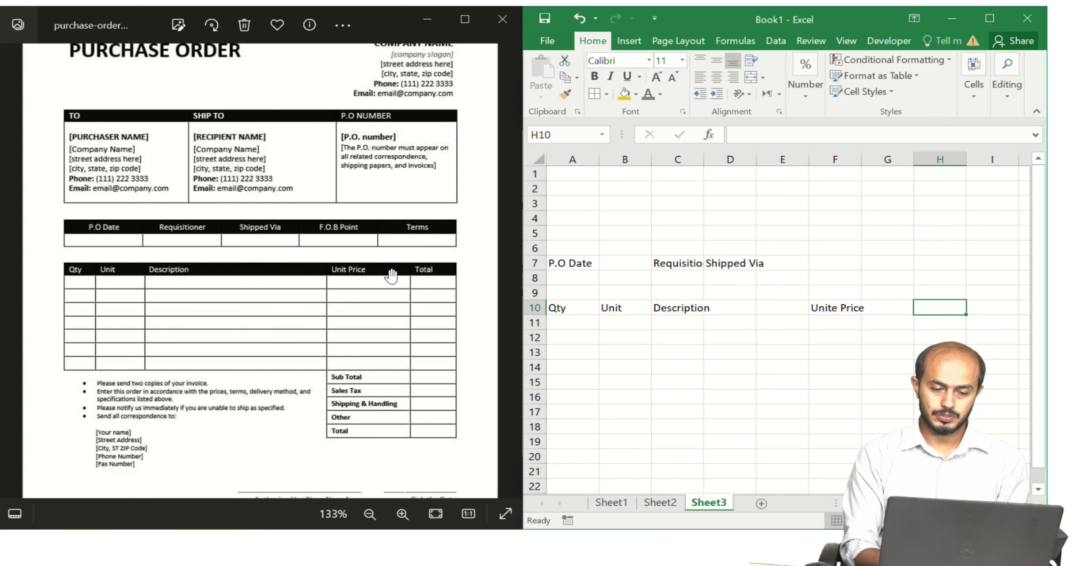
{"action": "type", "text": "Total"}
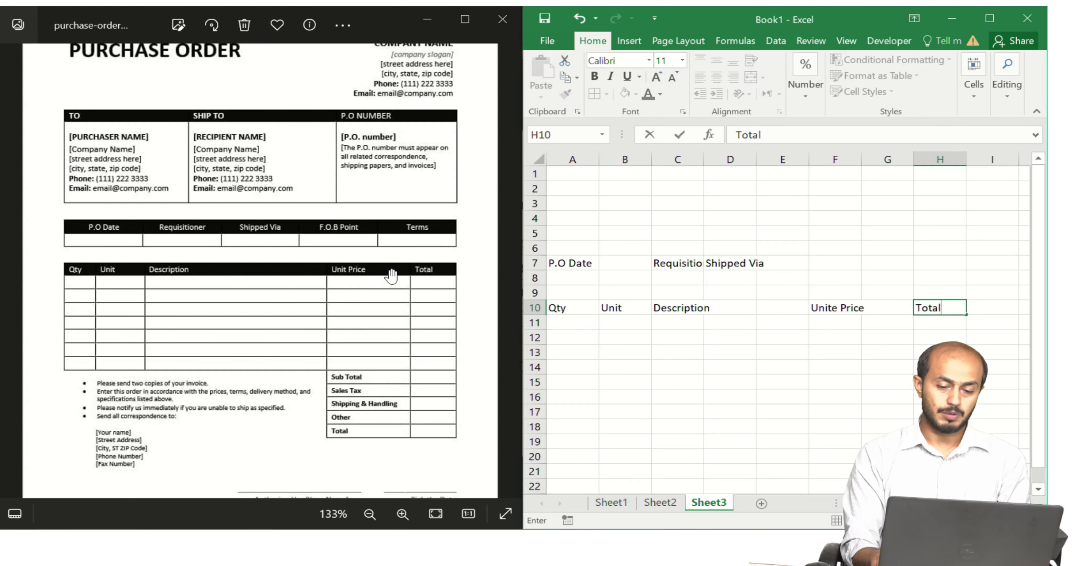
{"action": "key", "text": "Return"}
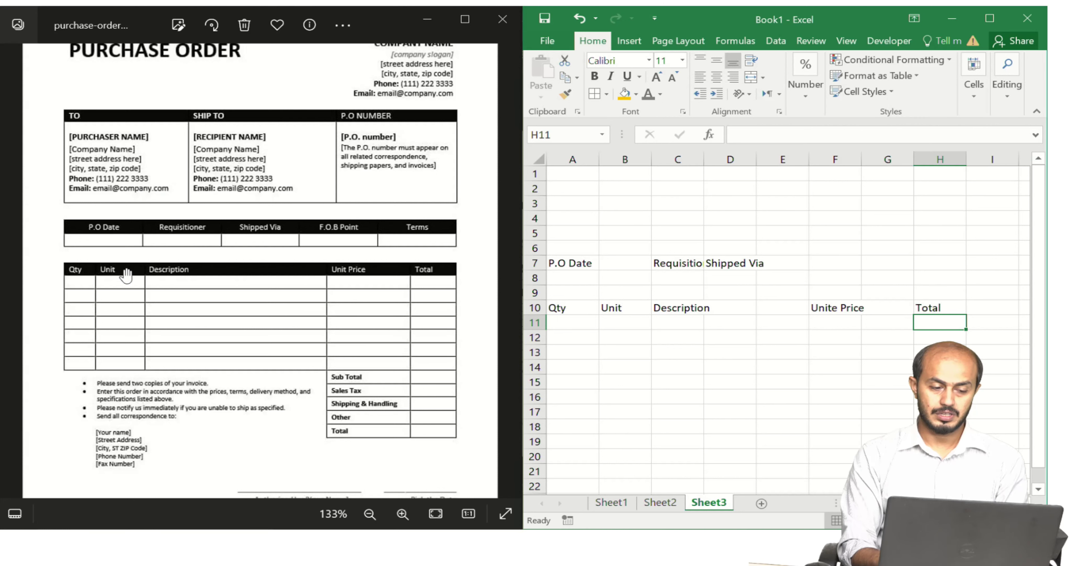
{"action": "left_click", "coordinate": [567, 236]}
{"action": "key", "text": "Right"}
{"action": "key", "text": "Right"}
{"action": "key", "text": "Right"}
{"action": "key", "text": "Right"}
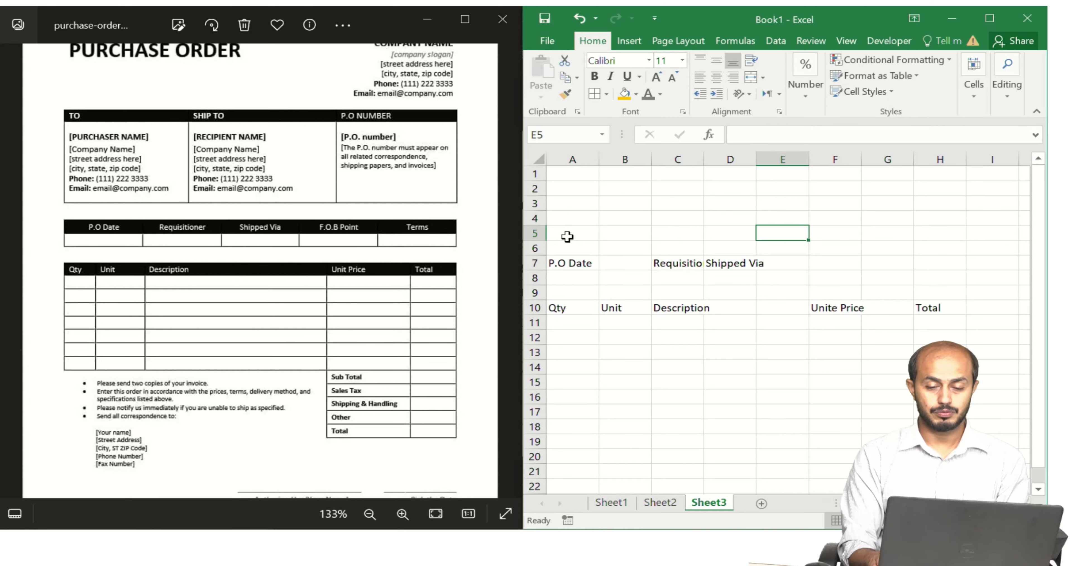
{"action": "key", "text": "Right"}
{"action": "key", "text": "Right"}
{"action": "key", "text": "Right"}
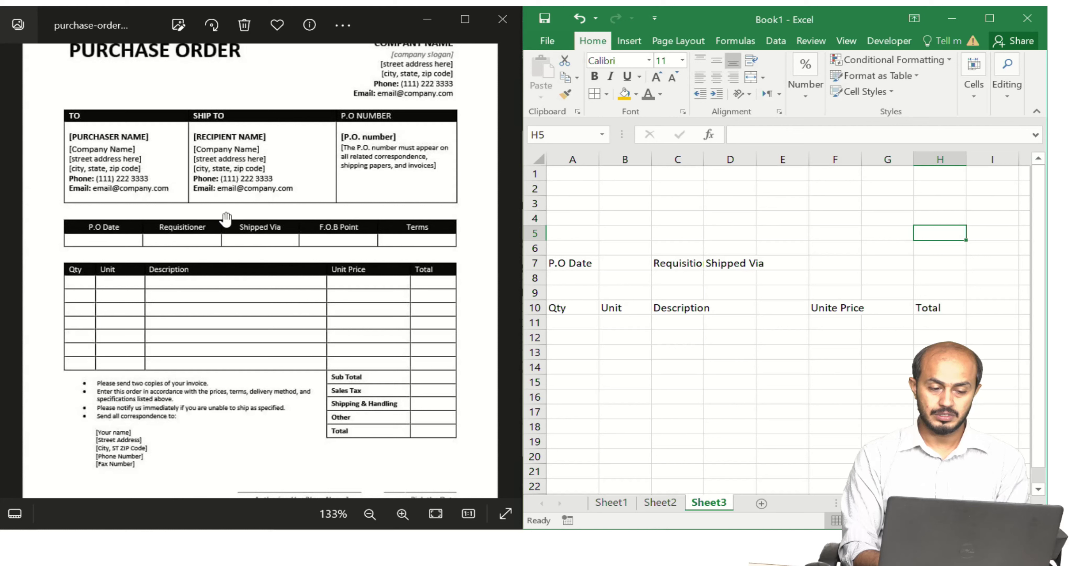
- Enter the heading "F.O.B Point" in cell E7 and "Terms" in cell H7
{"action": "left_click", "coordinate": [671, 308]}
{"action": "key", "text": "Right"}
{"action": "key", "text": "Right"}
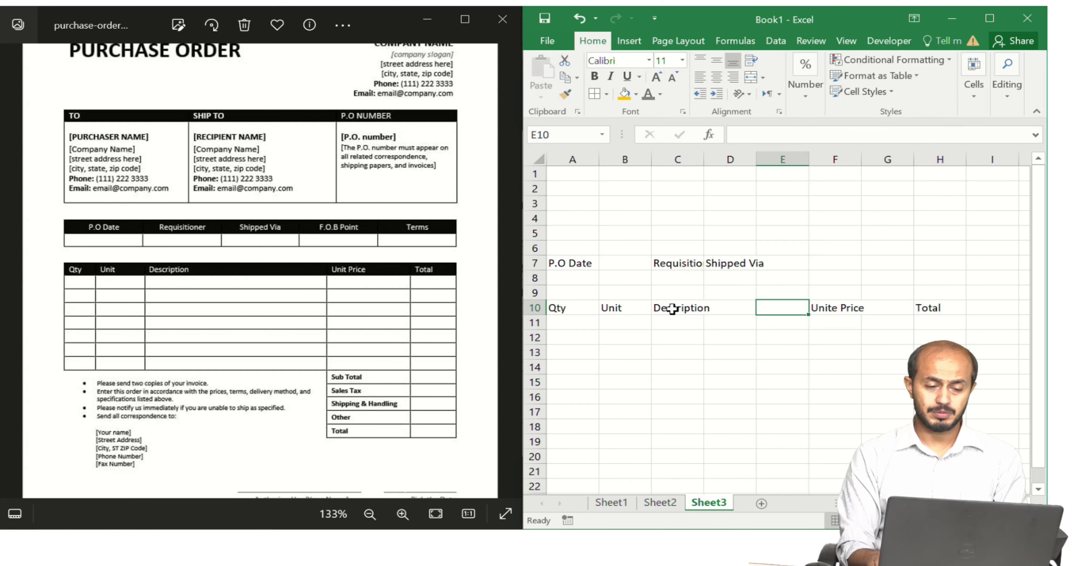
{"action": "key", "text": "Up"}
{"action": "key", "text": "Up"}
{"action": "key", "text": "Up"}
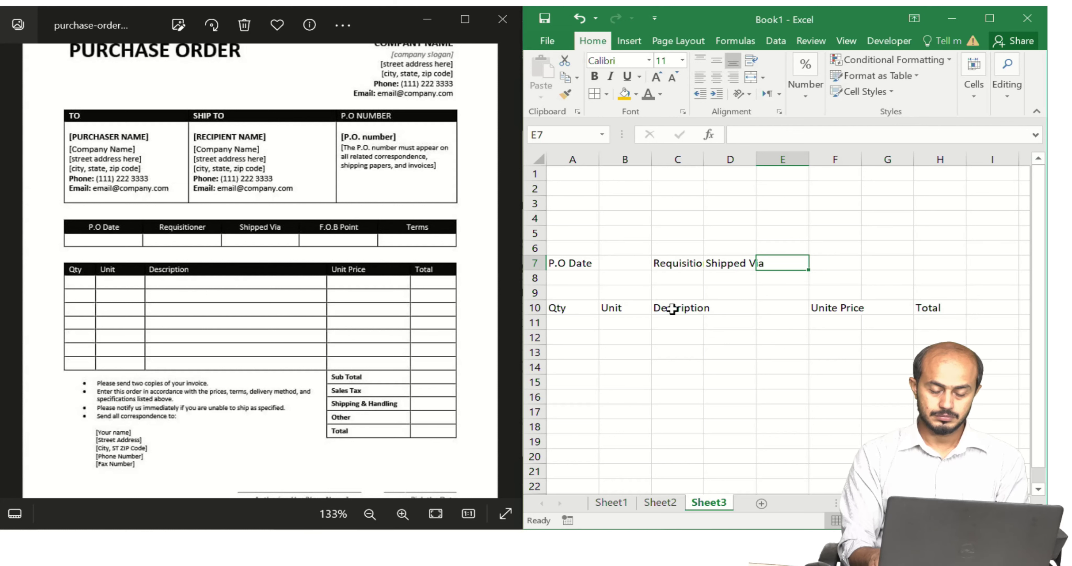
{"action": "type", "text": "F.O"}
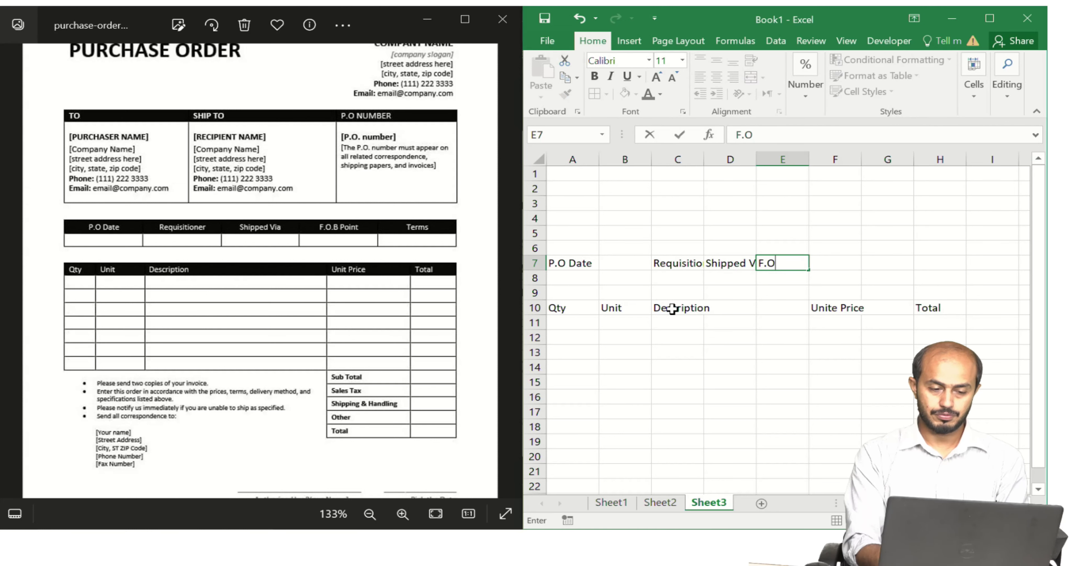
{"action": "type", "text": ".B Point"}
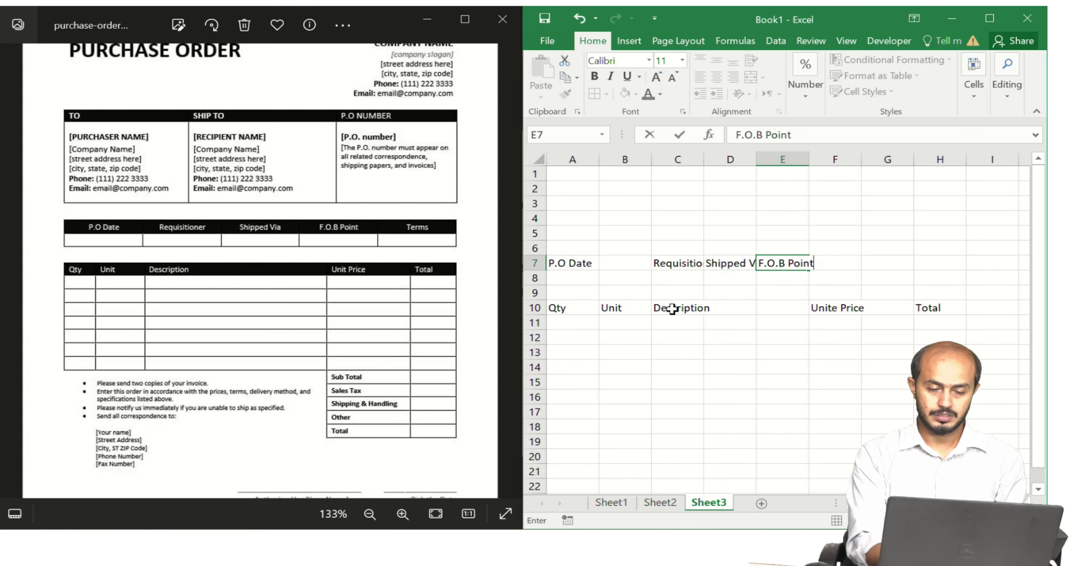
{"action": "key", "text": "Tab"}
{"action": "key", "text": "Tab"}
{"action": "key", "text": "Tab"}
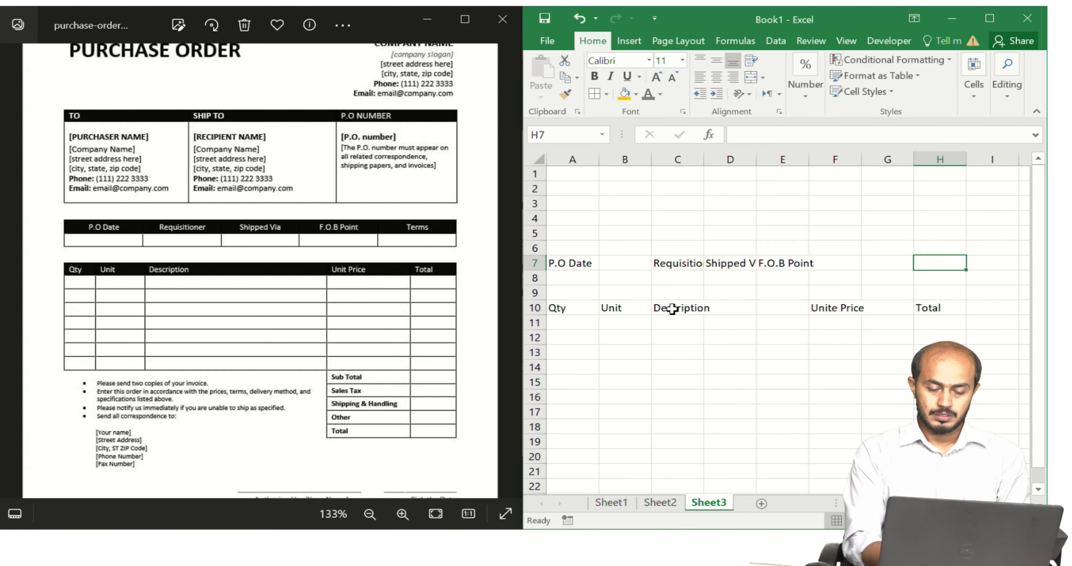
{"action": "type", "text": "Terms"}
{"action": "key", "text": "Return"}
- Apply All Borders to the range A7:H10 covering both heading rows
{"action": "key", "text": "Return"}
{"action": "key", "text": "Down"}
{"action": "key", "text": "Down"}
{"action": "key", "text": "Up"}
{"action": "key", "text": "Up"}
{"action": "key", "text": "Up"}
{"action": "key", "text": "Up"}
{"action": "key", "text": "Left"}
{"action": "key", "text": "Left"}
{"action": "key", "text": "Left"}
{"action": "key", "text": "Left"}
{"action": "key", "text": "Left"}
{"action": "key", "text": "Left"}
{"action": "key", "text": "Left"}
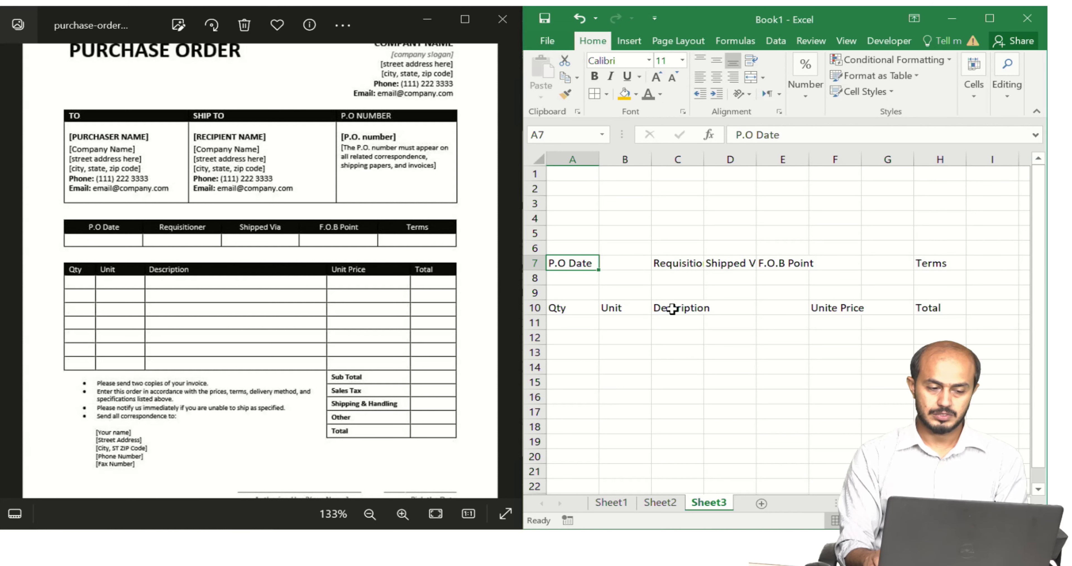
{"action": "key", "text": "shift+Right"}
{"action": "key", "text": "shift+Right"}
{"action": "key", "text": "shift+Right"}
{"action": "key", "text": "shift+Right"}
{"action": "key", "text": "shift+Right"}
{"action": "key", "text": "shift+Right"}
{"action": "key", "text": "shift+Right"}
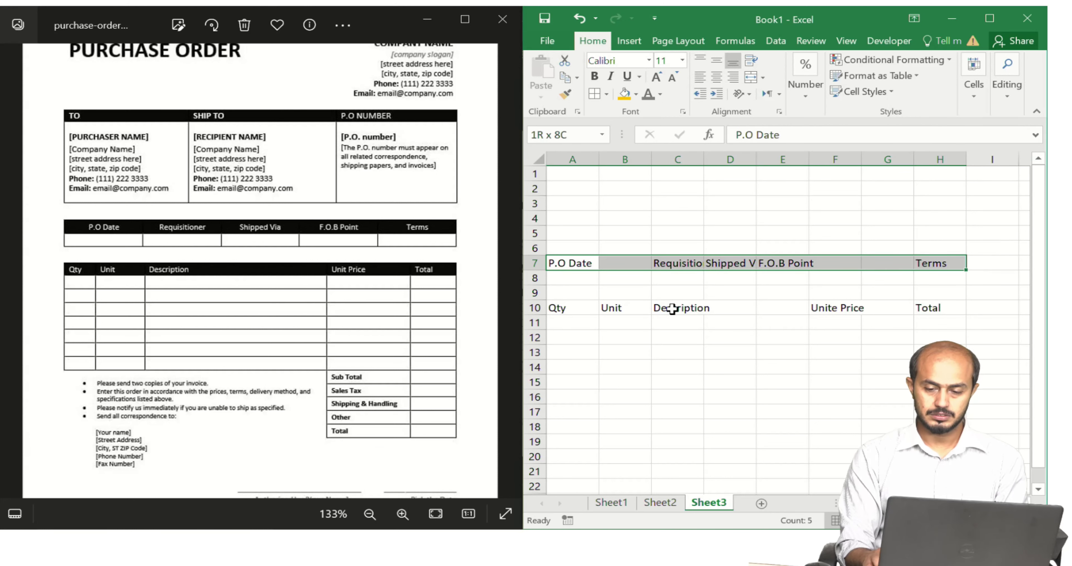
{"action": "key", "text": "shift+Down"}
{"action": "key", "text": "shift+Down"}
{"action": "key", "text": "shift+Down"}
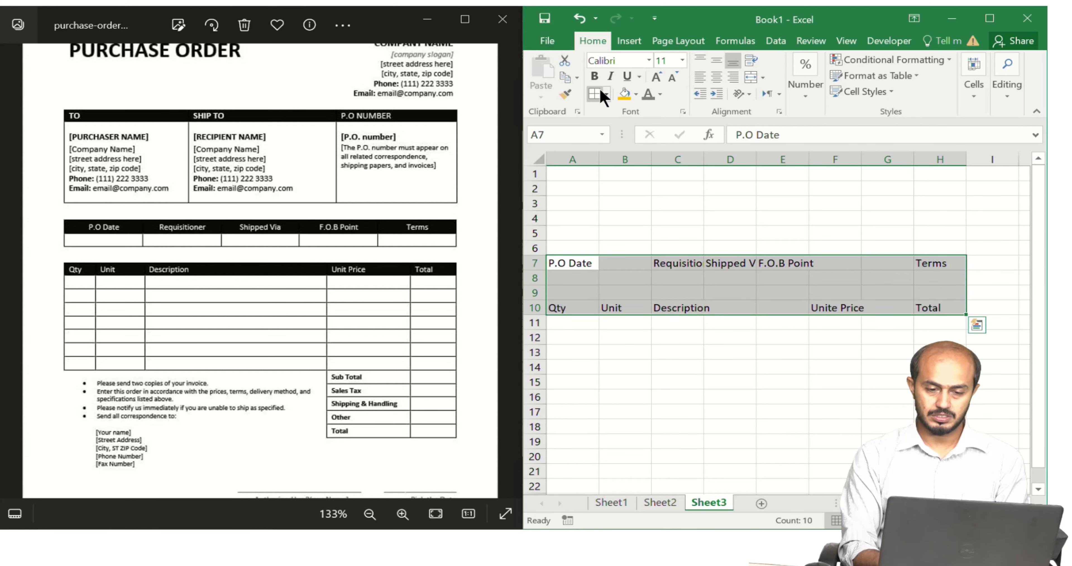
{"action": "key", "text": "ctrl+1"}
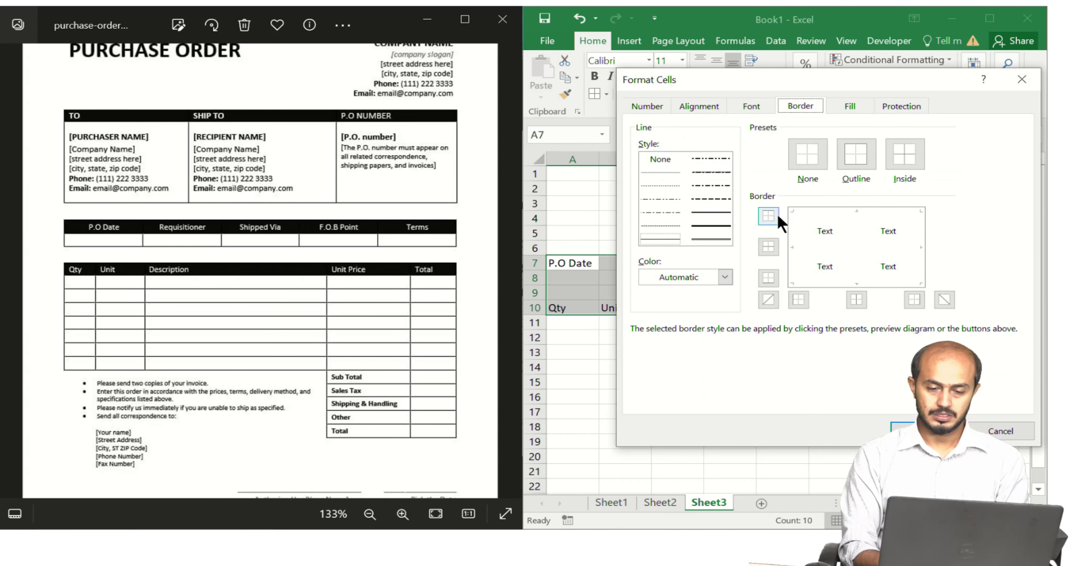
{"action": "left_click", "coordinate": [1022, 79]}
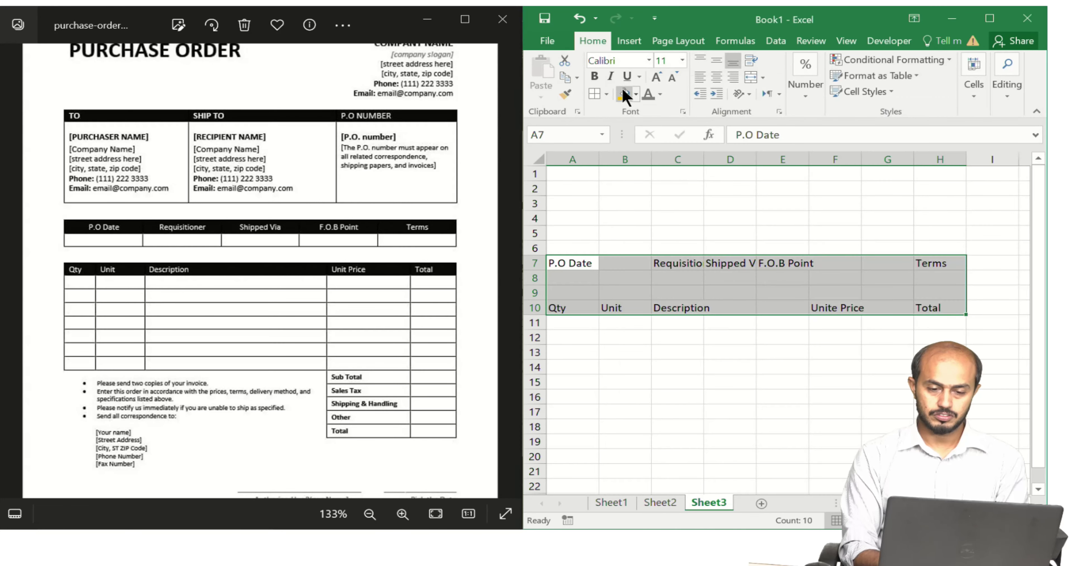
{"action": "left_click", "coordinate": [610, 90]}
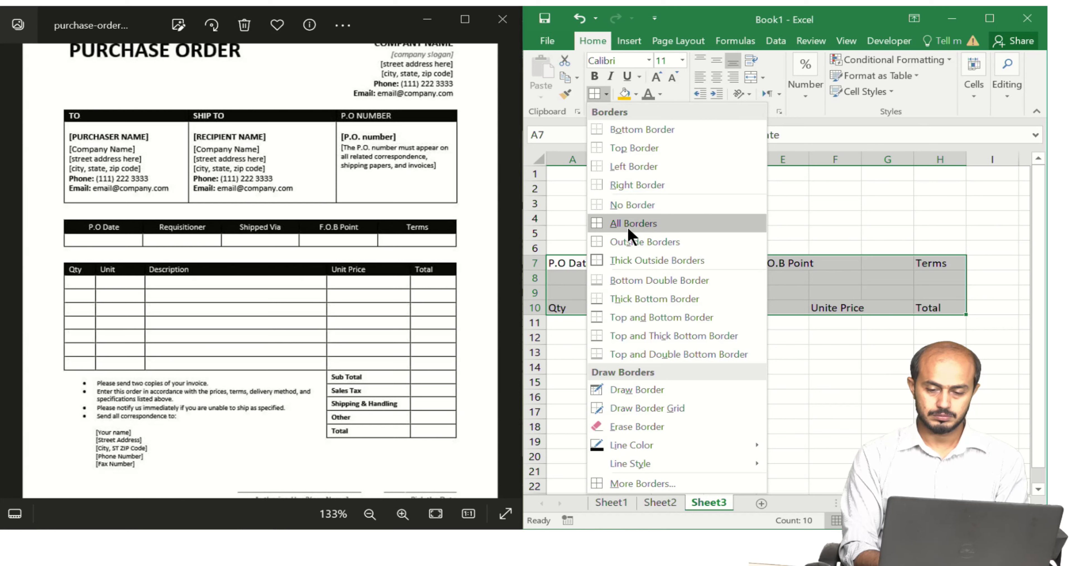
{"action": "left_click", "coordinate": [625, 223]}
- Merge and center the P.O Date heading across cells A7:B7
{"action": "left_click", "coordinate": [635, 370]}
{"action": "key", "text": "Up"}
{"action": "key", "text": "Up"}
{"action": "key", "text": "Up"}
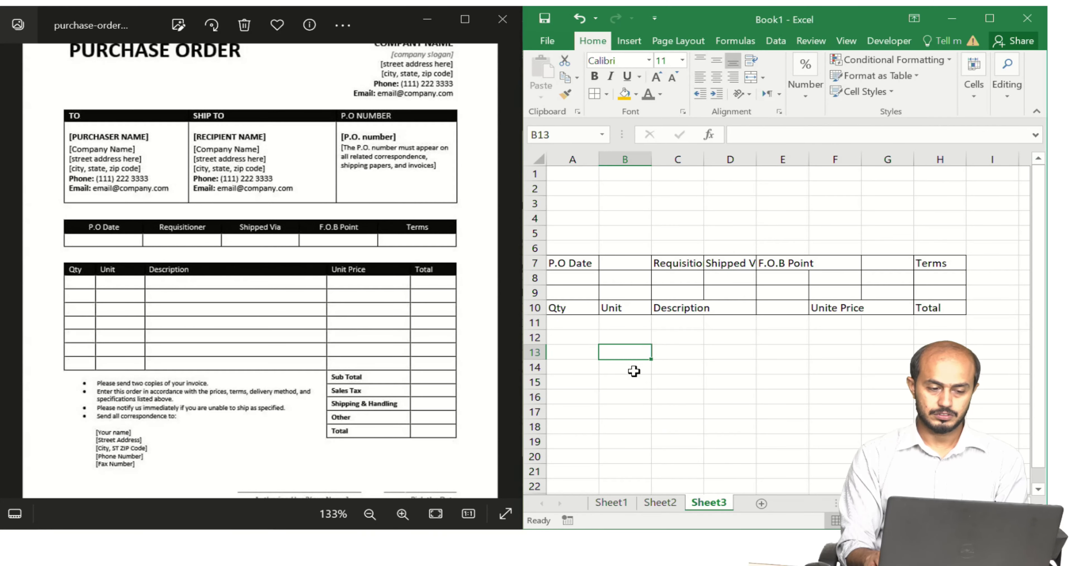
{"action": "key", "text": "Up"}
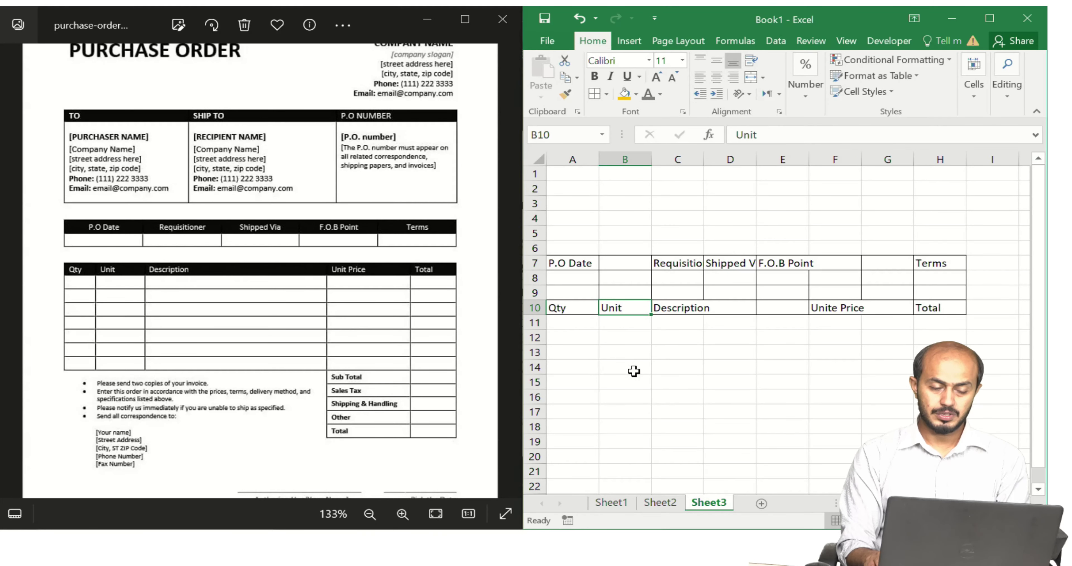
{"action": "key", "text": "Up"}
{"action": "key", "text": "Up"}
{"action": "key", "text": "Up"}
{"action": "key", "text": "Left"}
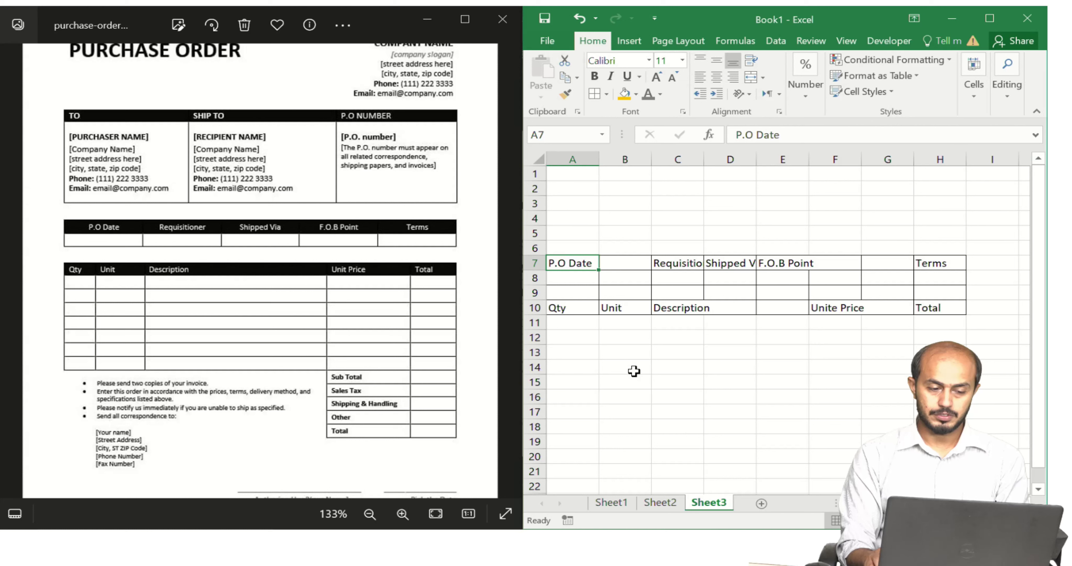
{"action": "key", "text": "shift+Right"}
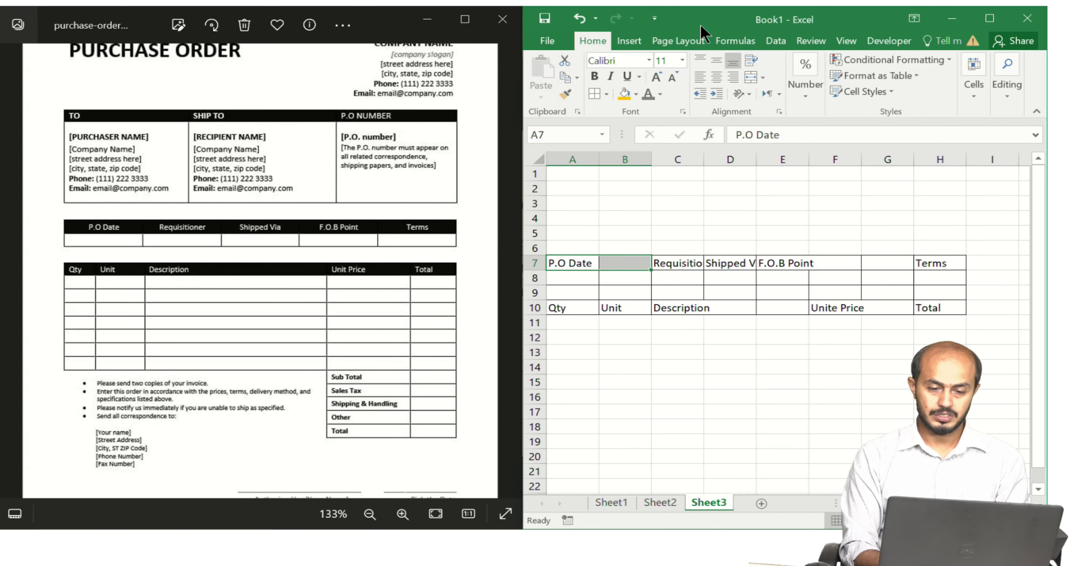
{"action": "left_click", "coordinate": [753, 74]}
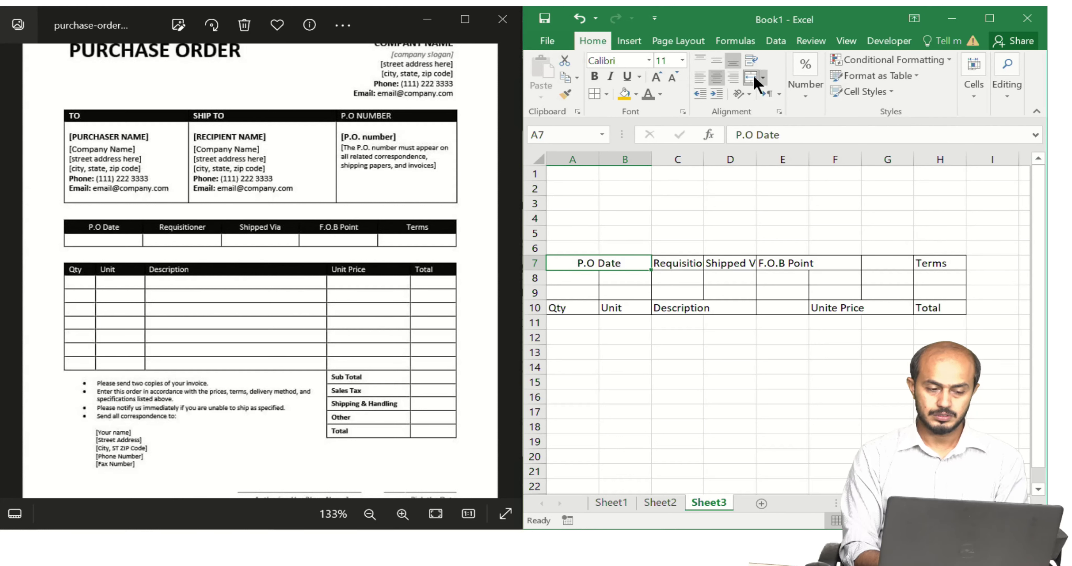
- Try inserting a new column before column D, and undo the insertion
{"action": "left_click", "coordinate": [675, 311]}
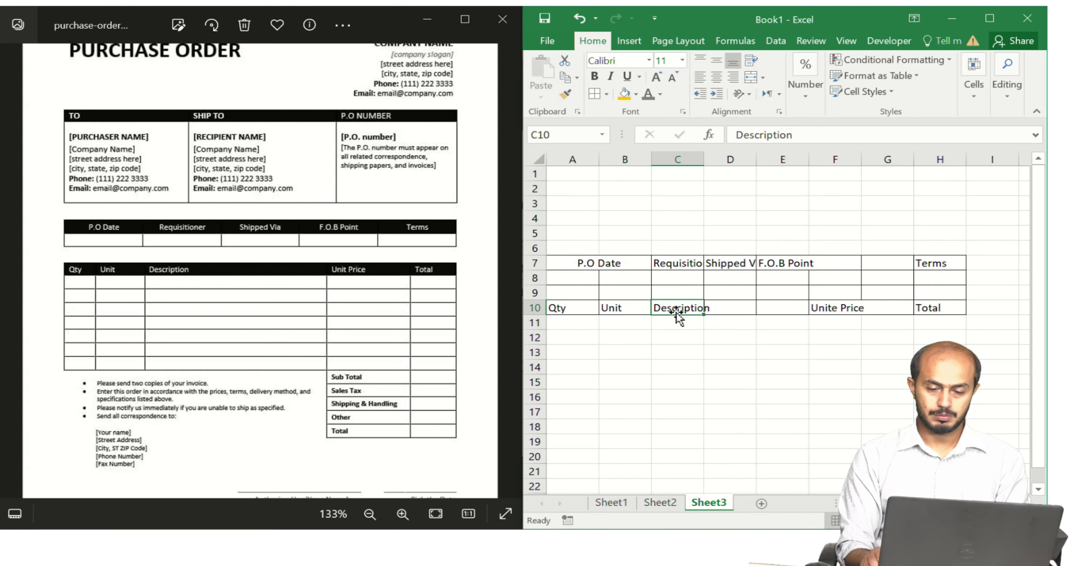
{"action": "key", "text": "shift+Right"}
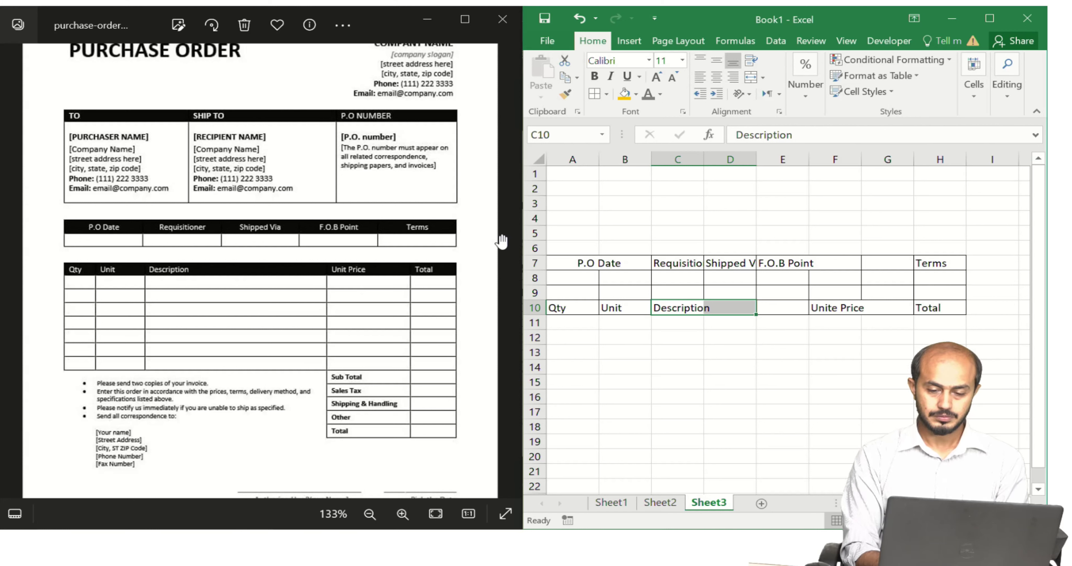
{"action": "left_click", "coordinate": [743, 155]}
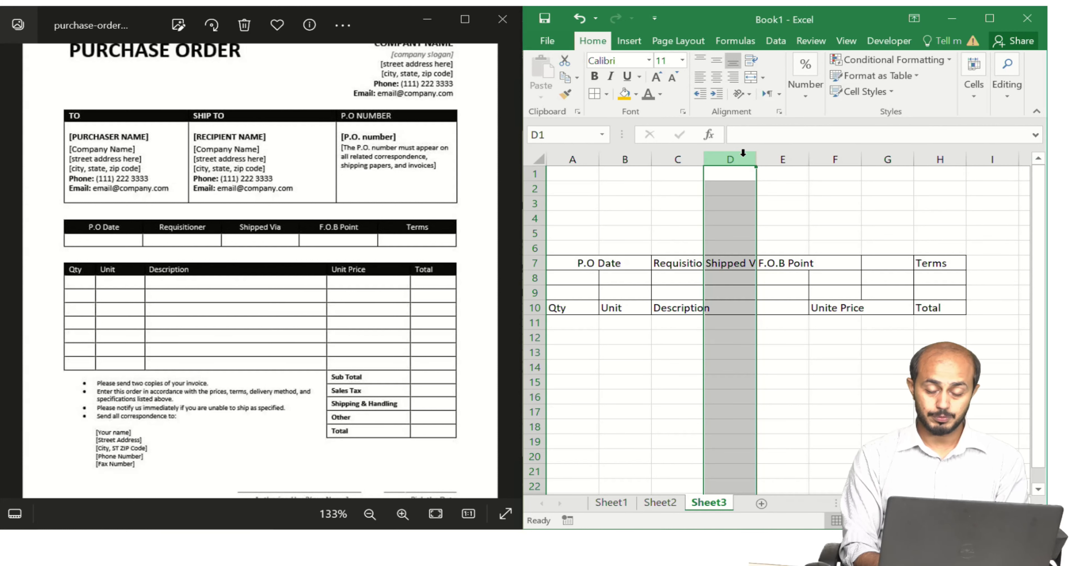
{"action": "right_click", "coordinate": [743, 153]}
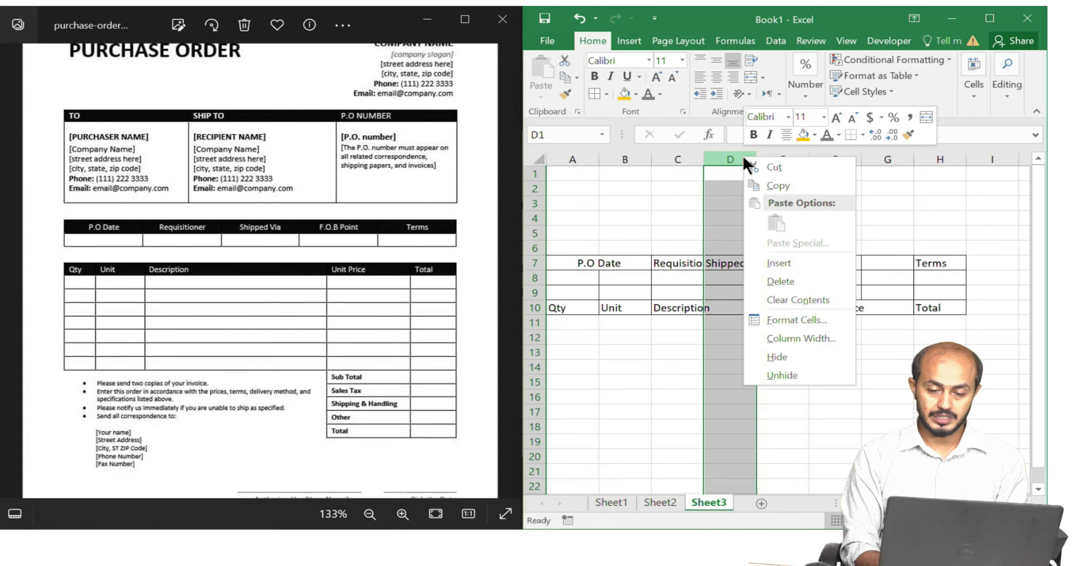
{"action": "left_click", "coordinate": [820, 263]}
{"action": "left_click", "coordinate": [779, 296]}
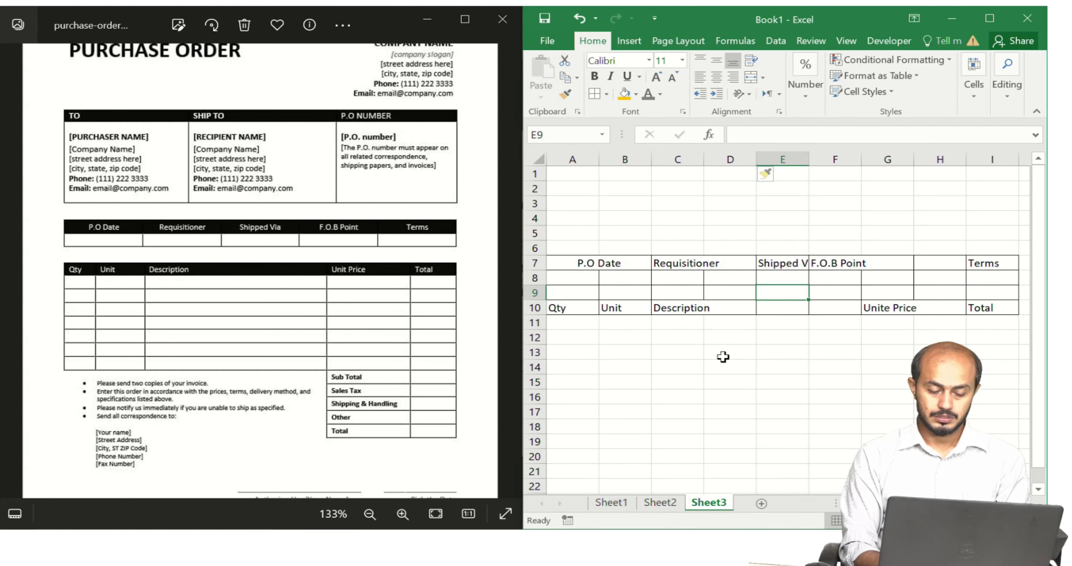
{"action": "key", "text": "ctrl+z"}
{"action": "left_click", "coordinate": [764, 278]}
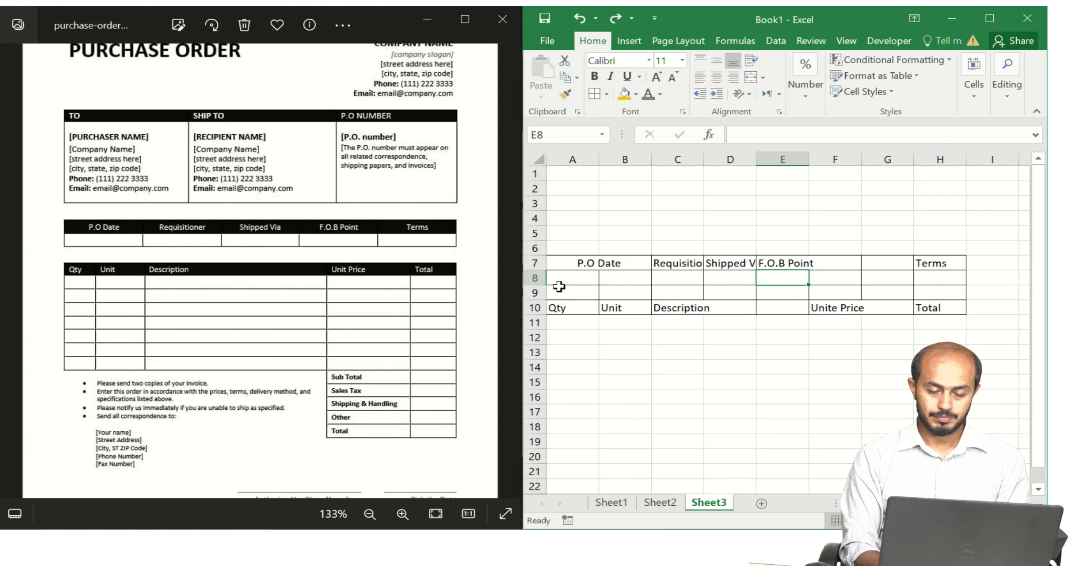
- Apply Merge Across to A7:B8 so the P.O Date heading and the blank row below it each span columns A and B
{"action": "left_click_drag", "start_coordinate": [570, 267], "coordinate": [624, 278]}
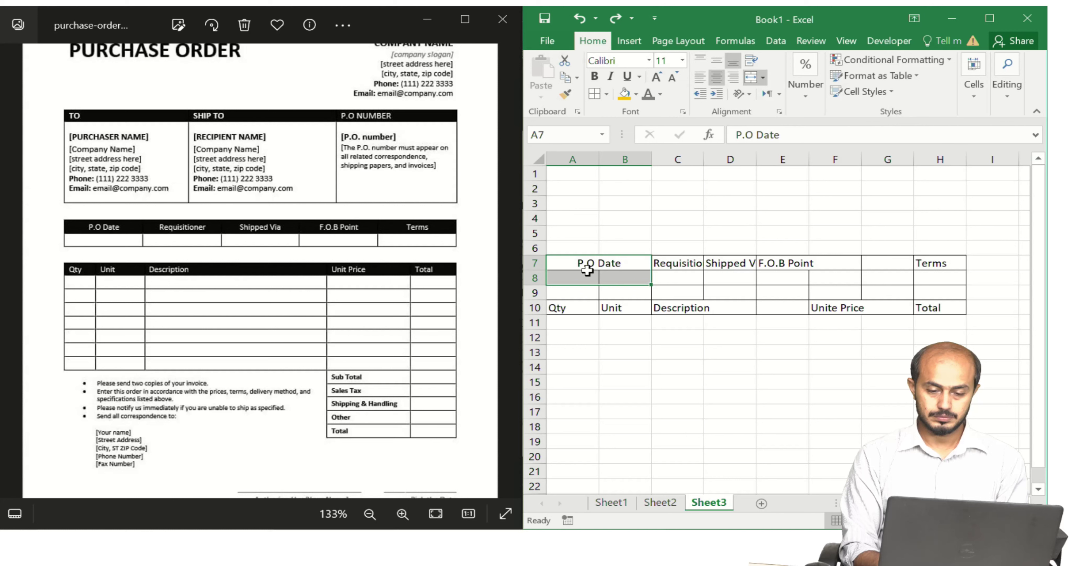
{"action": "left_click", "coordinate": [752, 77]}
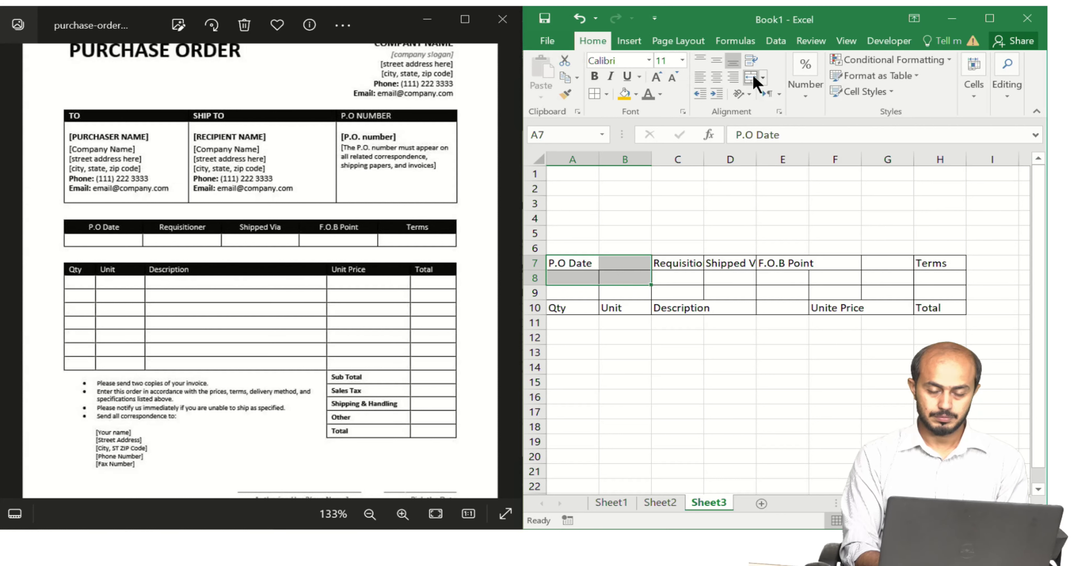
{"action": "left_click", "coordinate": [751, 77]}
{"action": "left_click", "coordinate": [753, 76]}
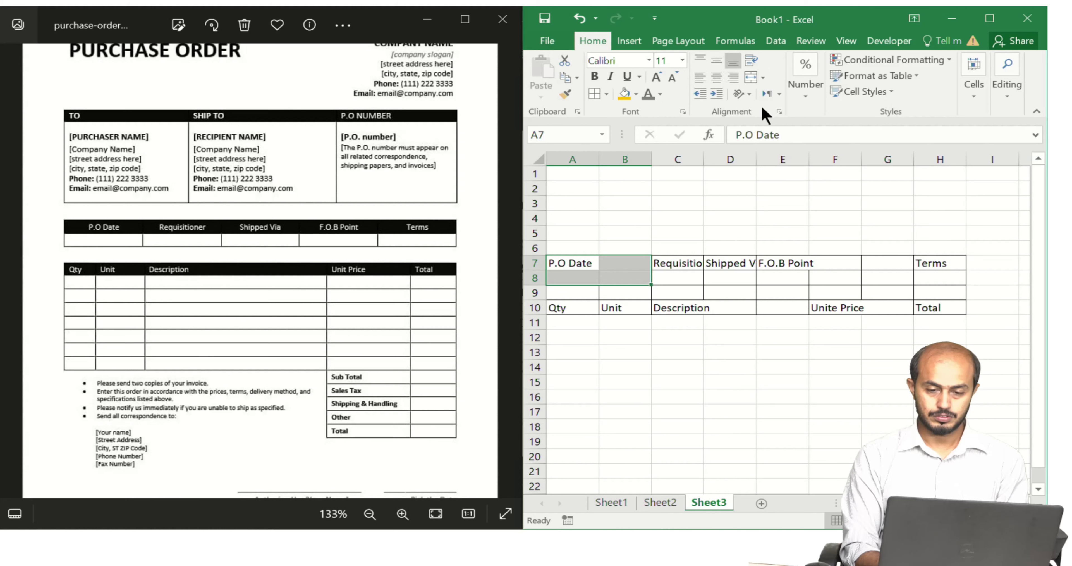
{"action": "left_click", "coordinate": [763, 77]}
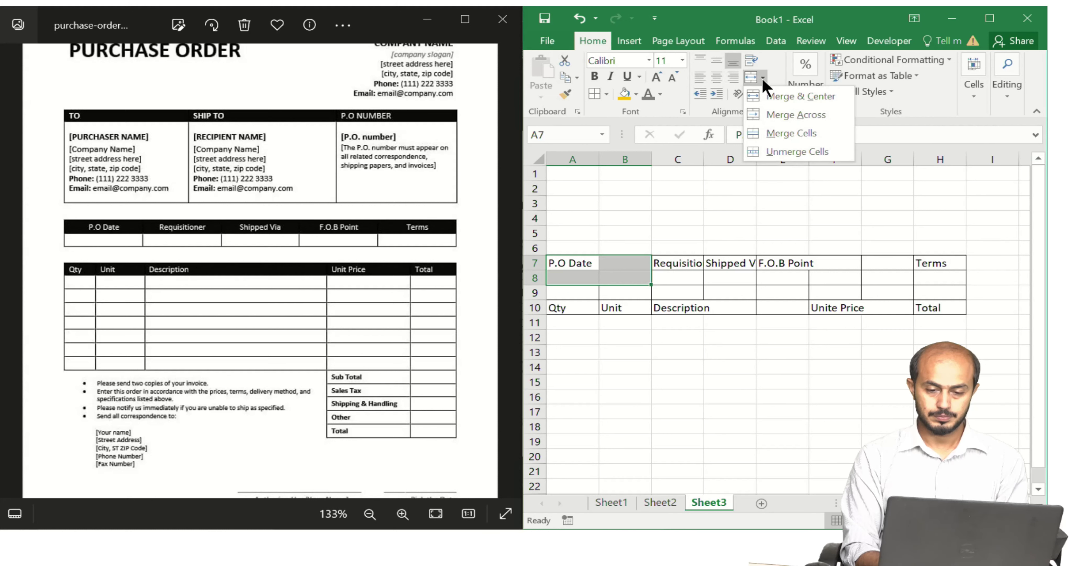
{"action": "left_click", "coordinate": [788, 119]}
- Merge the Description heading across cells C10:E10 and left-align it
{"action": "left_click", "coordinate": [677, 276]}
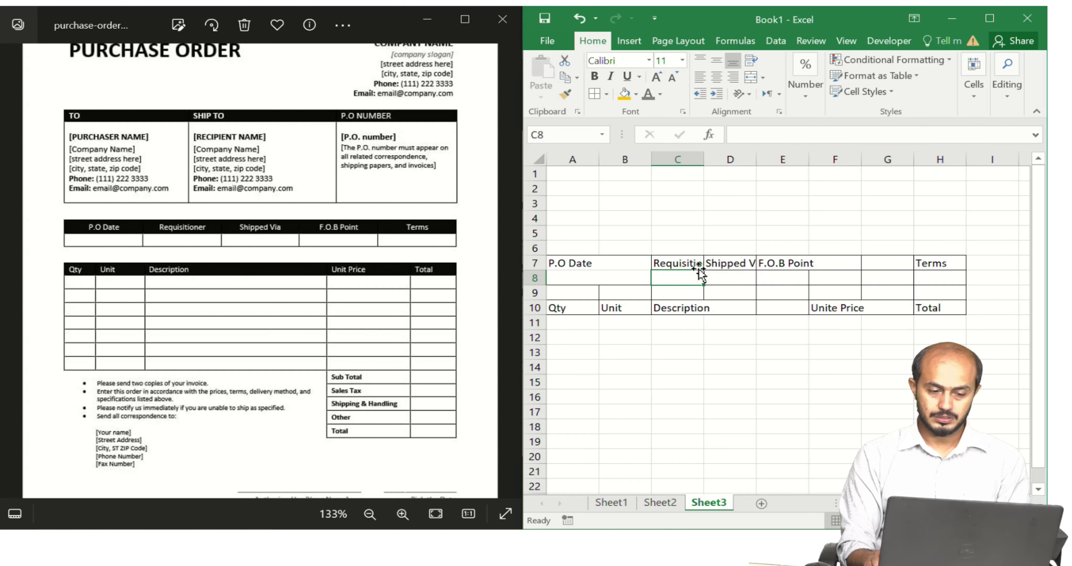
{"action": "key", "text": "Down"}
{"action": "key", "text": "Down"}
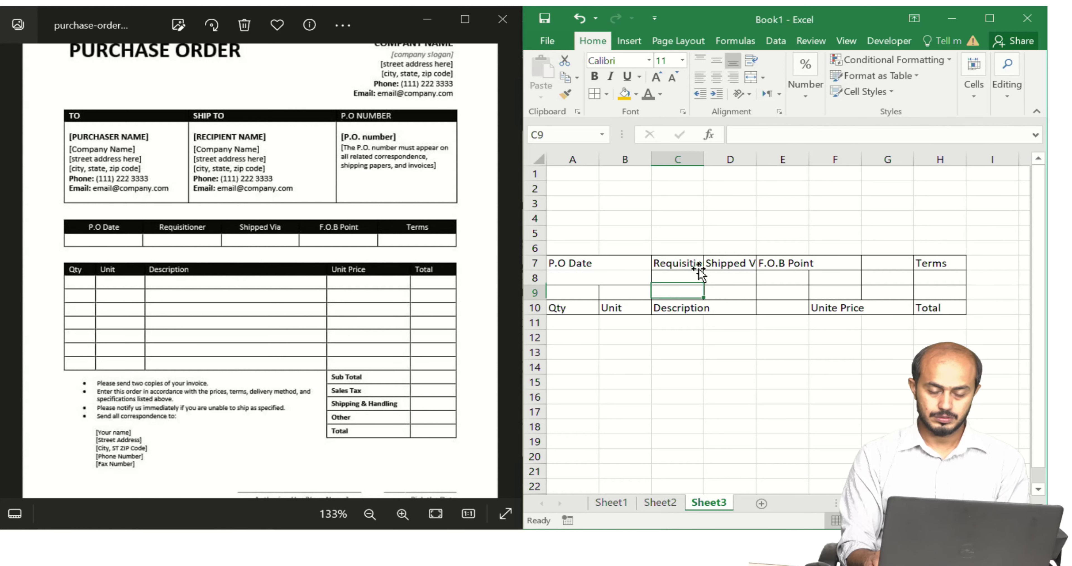
{"action": "key", "text": "shift+Right"}
{"action": "key", "text": "shift+Right"}
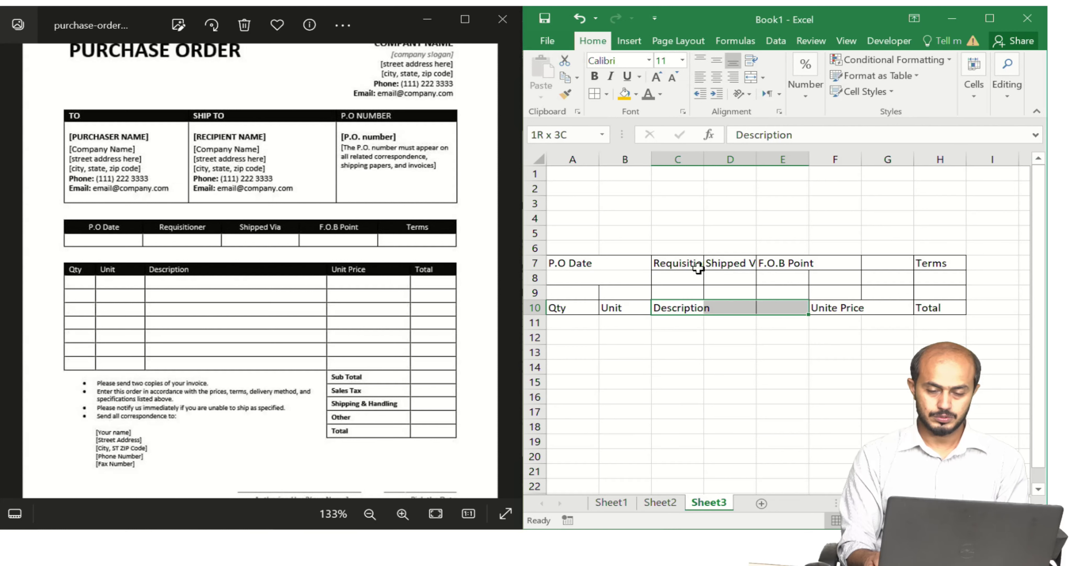
{"action": "left_click", "coordinate": [751, 72]}
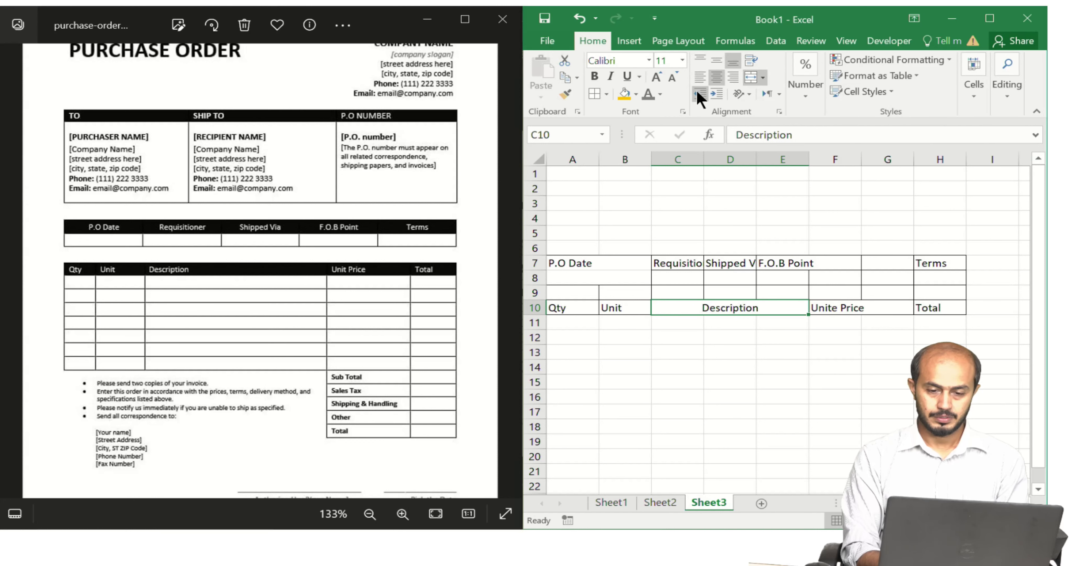
{"action": "left_click", "coordinate": [704, 77]}
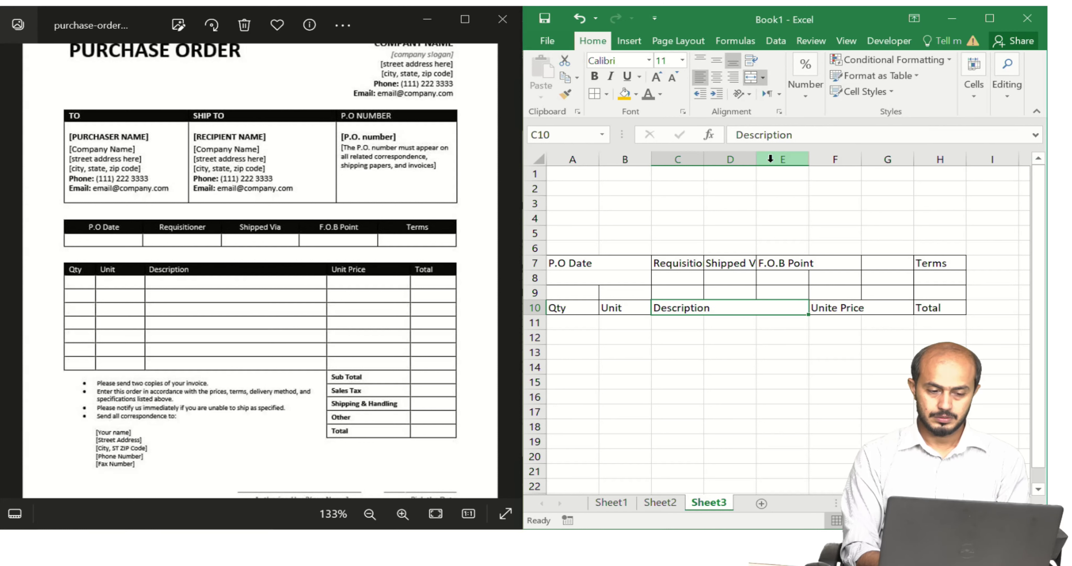
- Merge the Unite Price heading across cells F10:G10 and left-align it
{"action": "left_click", "coordinate": [837, 310]}
{"action": "key", "text": "shift+Right"}
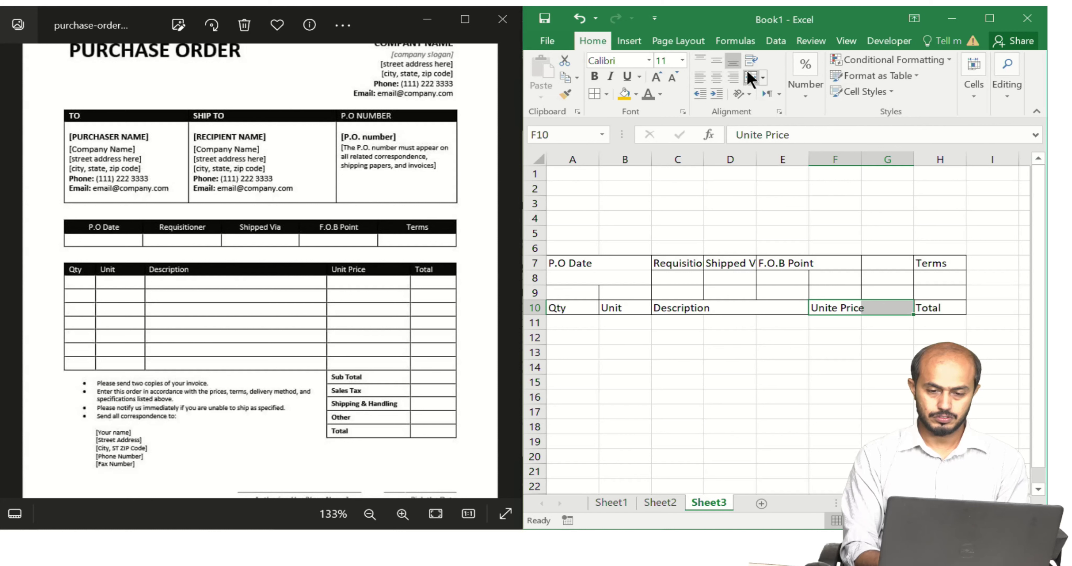
{"action": "left_click", "coordinate": [747, 72]}
{"action": "left_click", "coordinate": [957, 306]}
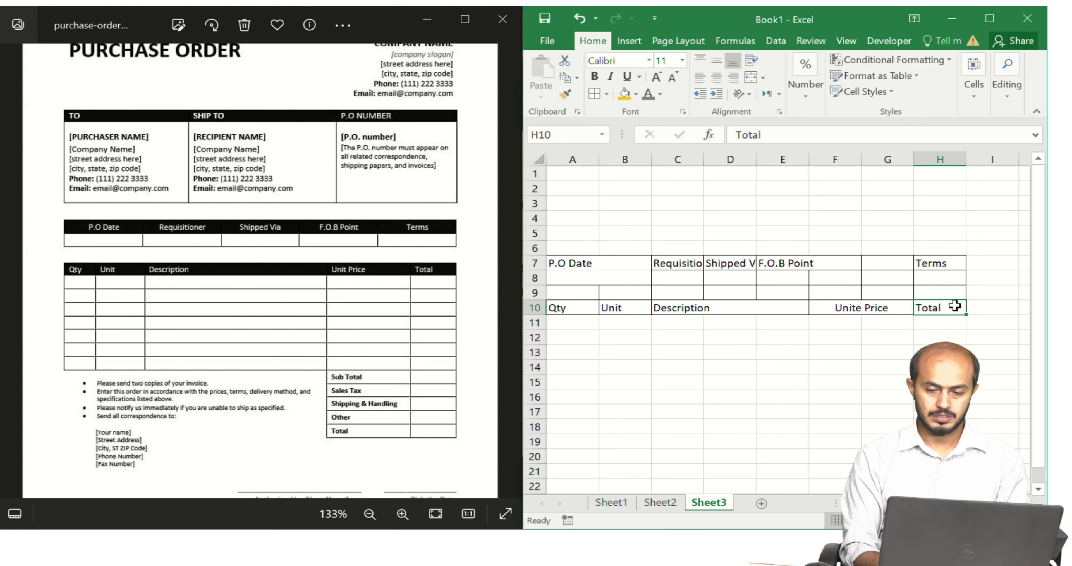
{"action": "left_click", "coordinate": [854, 307]}
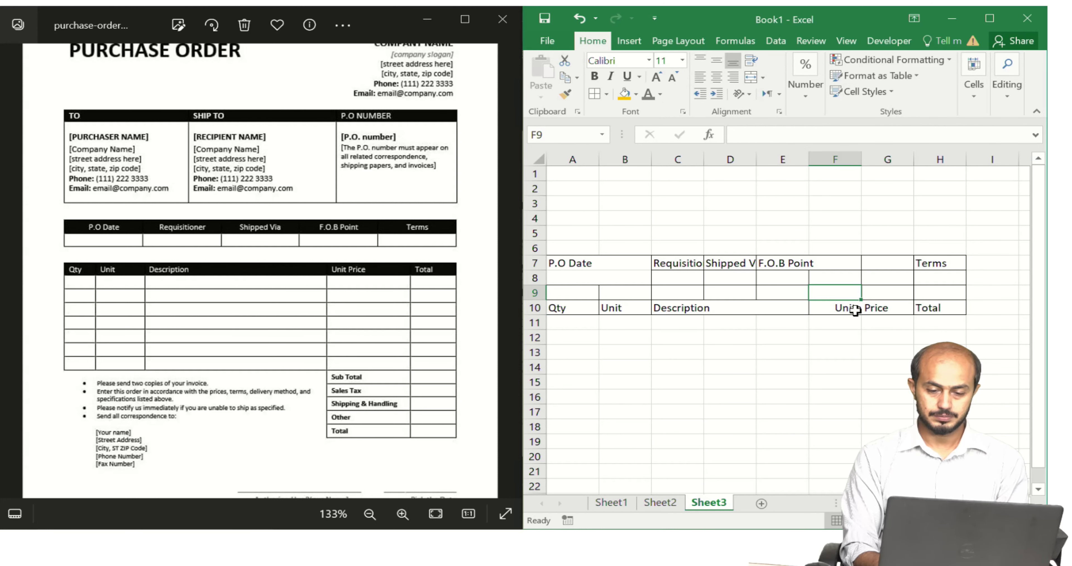
{"action": "left_click", "coordinate": [701, 77]}
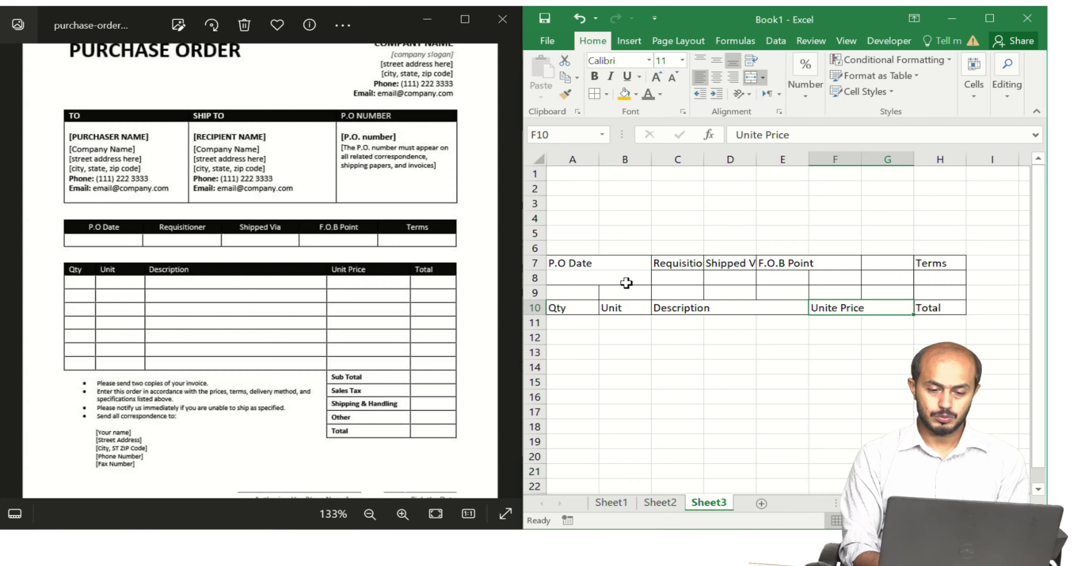
- Apply All Borders to the merged P.O Date cells in A7:B8
{"action": "left_click_drag", "start_coordinate": [620, 264], "coordinate": [620, 275]}
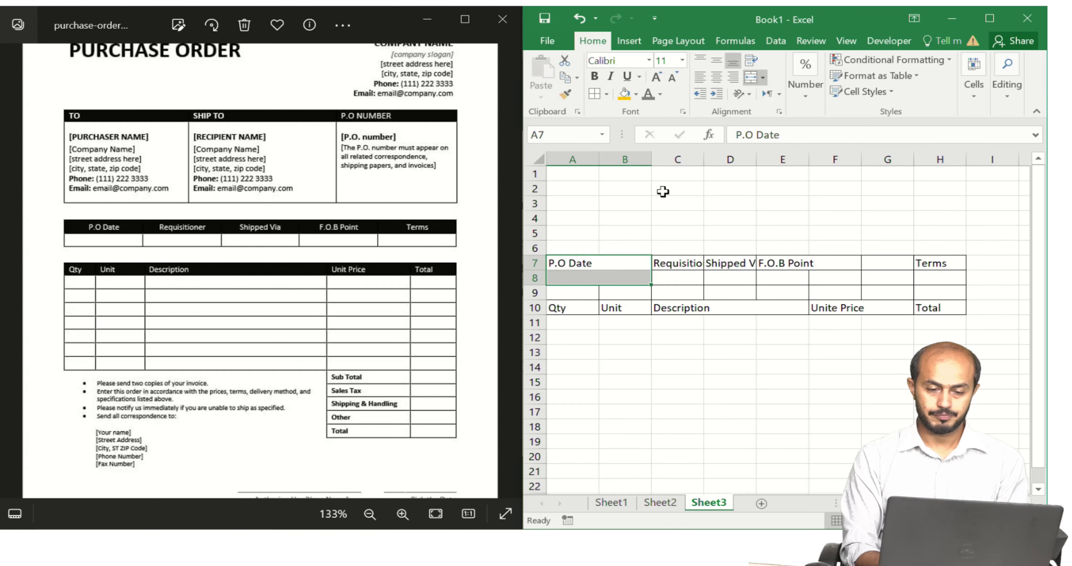
{"action": "left_click", "coordinate": [607, 94]}
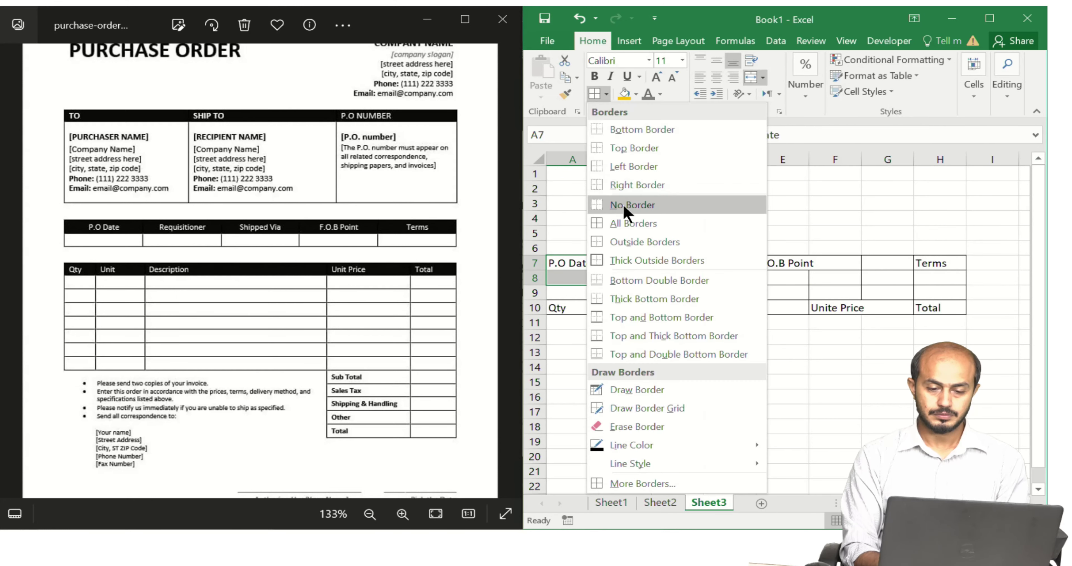
{"action": "left_click", "coordinate": [633, 223]}
{"action": "left_click", "coordinate": [706, 334]}
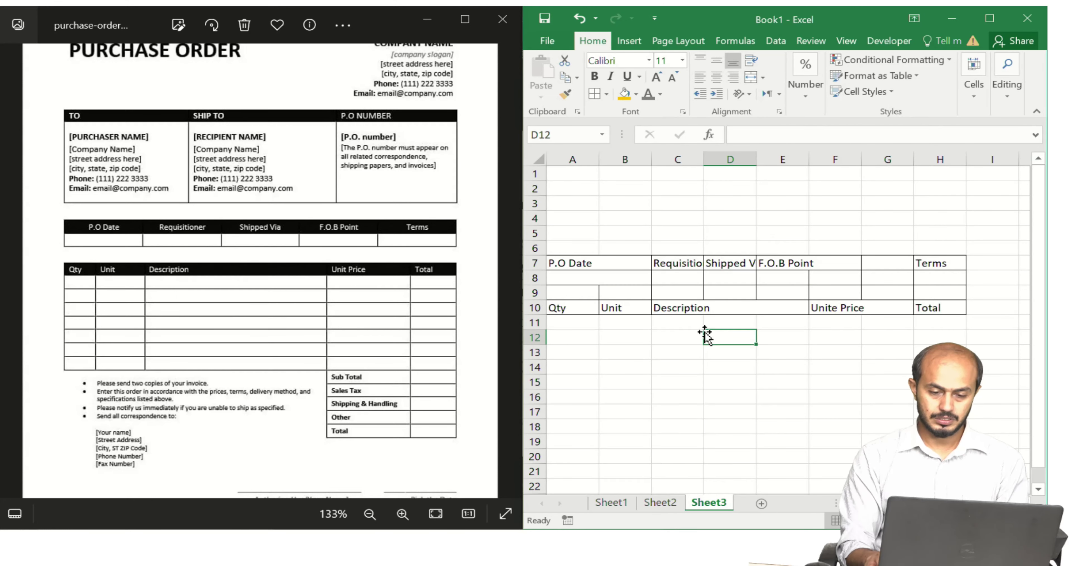
- Remove the inner vertical borders from A9:H9, the blank spacer row between the two heading rows
{"action": "key", "text": "Up"}
{"action": "key", "text": "Up"}
{"action": "key", "text": "Up"}
{"action": "key", "text": "Left"}
{"action": "key", "text": "Left"}
{"action": "key", "text": "Left"}
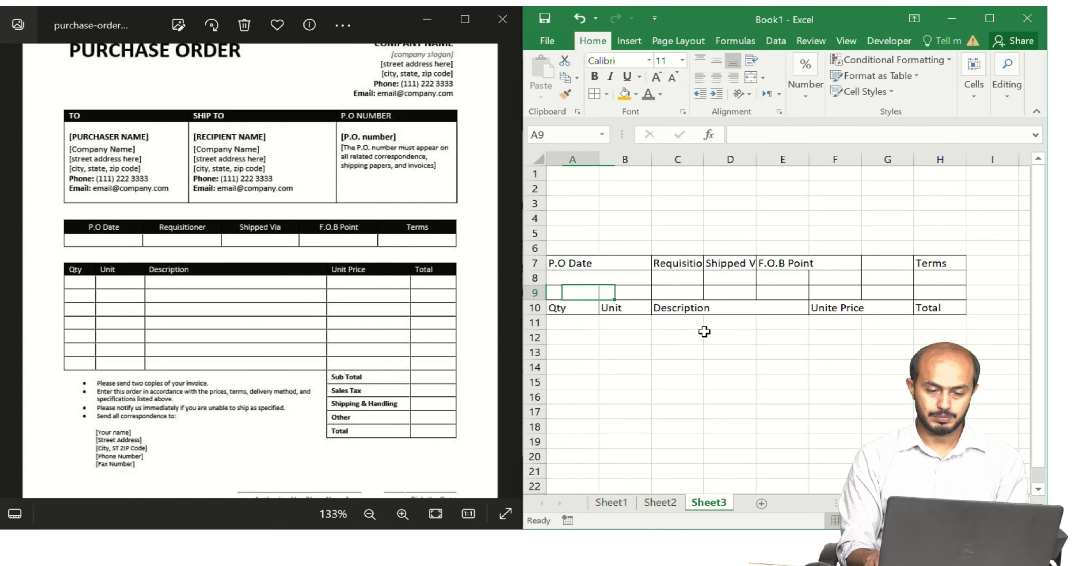
{"action": "key", "text": "shift+Right"}
{"action": "key", "text": "shift+Right"}
{"action": "key", "text": "shift+Right"}
{"action": "key", "text": "shift+Right"}
{"action": "key", "text": "shift+Right"}
{"action": "key", "text": "shift+Right"}
{"action": "key", "text": "shift+Right"}
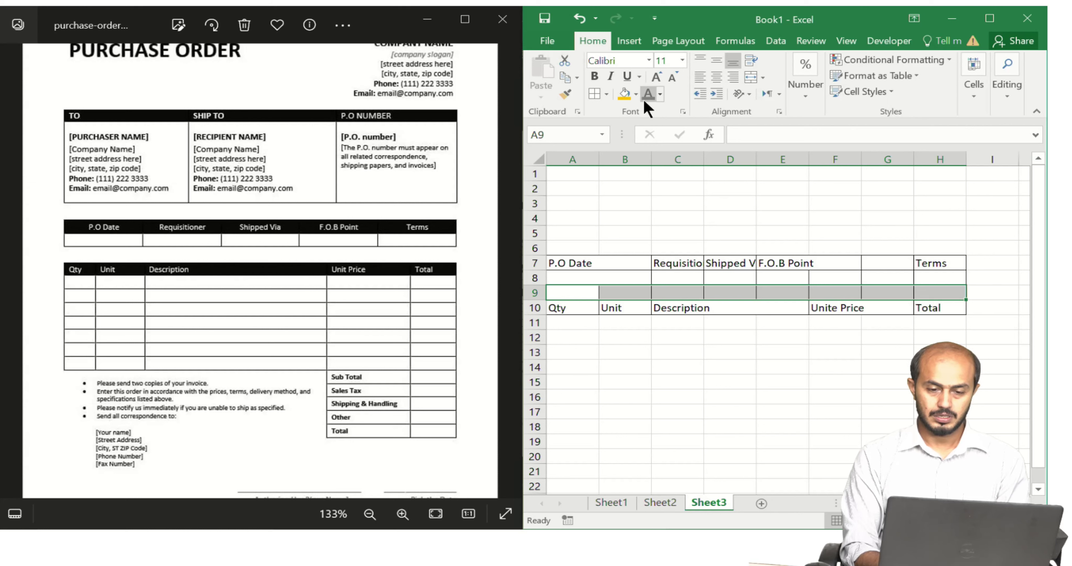
{"action": "left_click", "coordinate": [608, 97]}
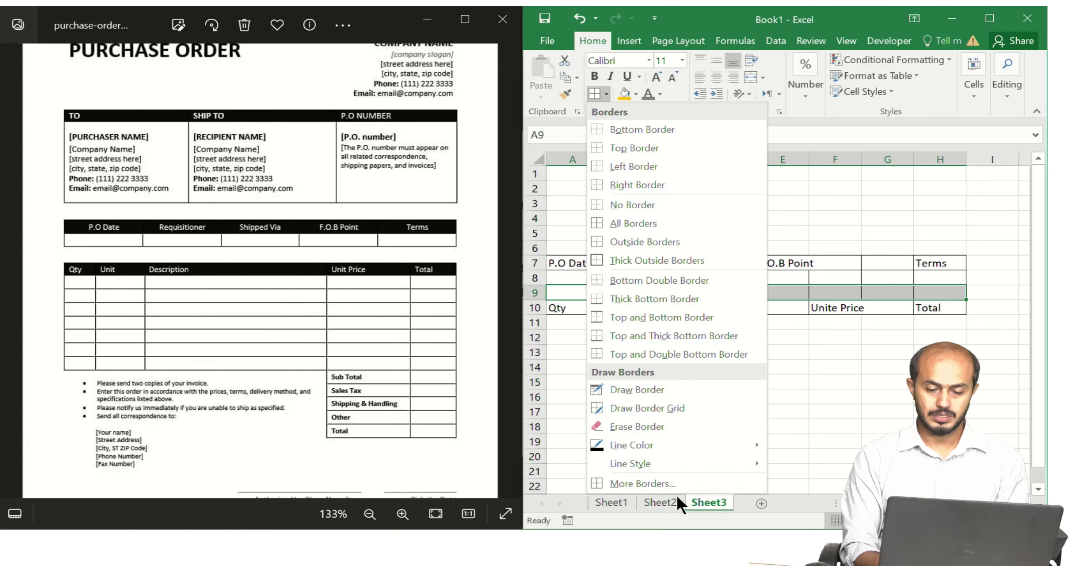
{"action": "left_click", "coordinate": [679, 485]}
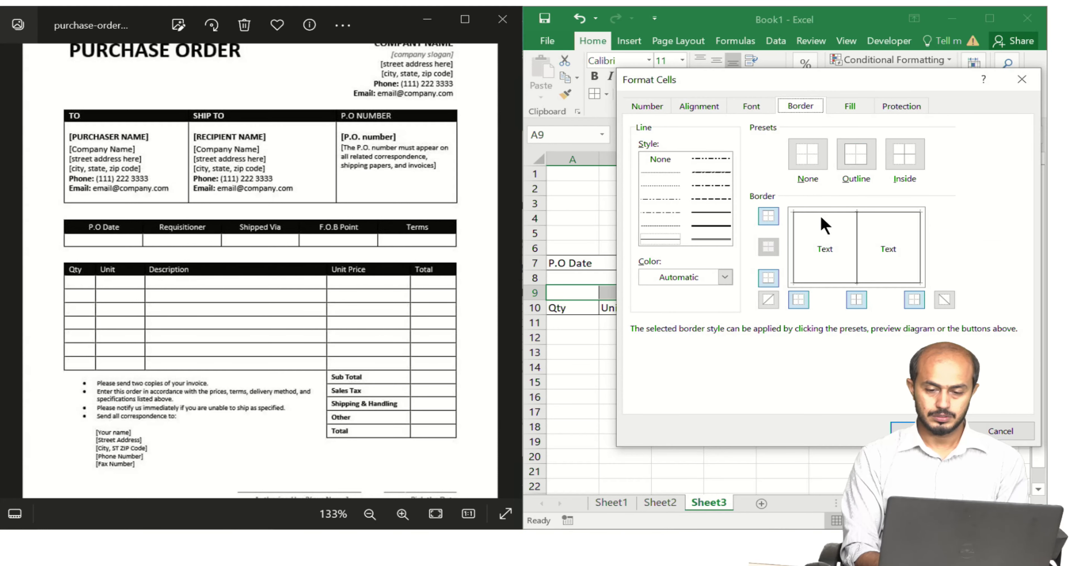
{"action": "left_click", "coordinate": [858, 230]}
{"action": "left_click", "coordinate": [929, 429]}
{"action": "left_click", "coordinate": [932, 428]}
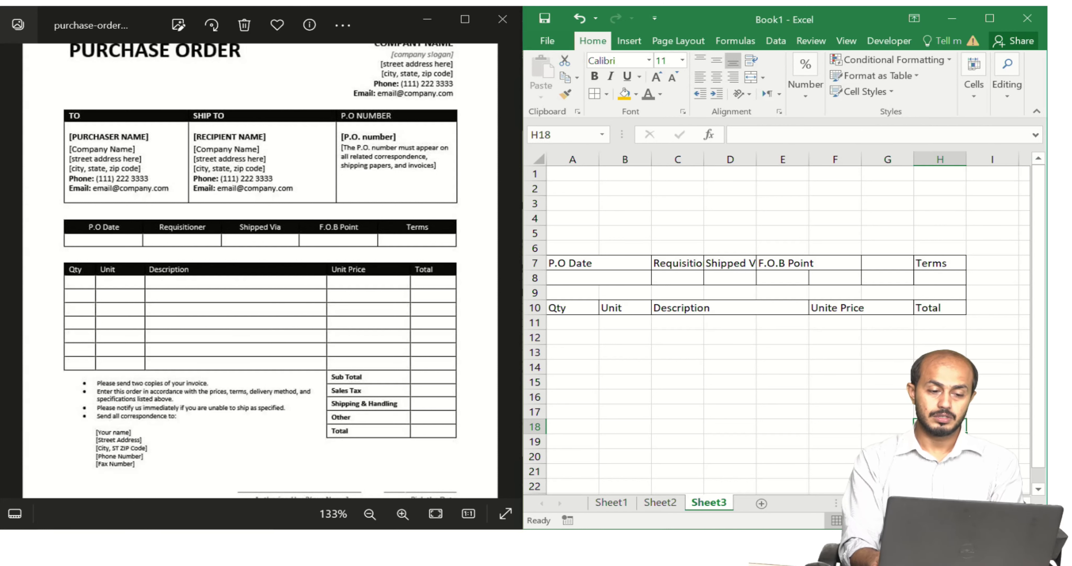
- Widen columns C and D so the Requisitioner and Shipped Via headings fit in full
{"action": "key", "text": "Left"}
{"action": "key", "text": "Left"}
{"action": "key", "text": "Left"}
{"action": "key", "text": "Left"}
{"action": "key", "text": "Up"}
{"action": "key", "text": "Up"}
{"action": "key", "text": "Up"}
{"action": "key", "text": "Up"}
{"action": "key", "text": "Up"}
{"action": "key", "text": "Up"}
{"action": "key", "text": "Up"}
{"action": "key", "text": "Up"}
{"action": "key", "text": "Up"}
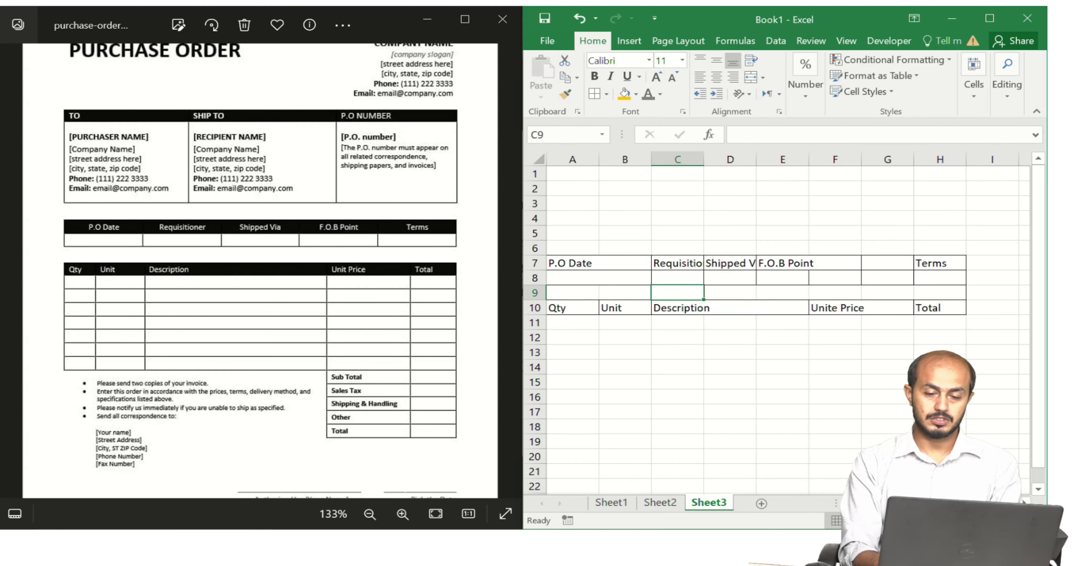
{"action": "left_click_drag", "start_coordinate": [703, 159], "coordinate": [873, 157]}
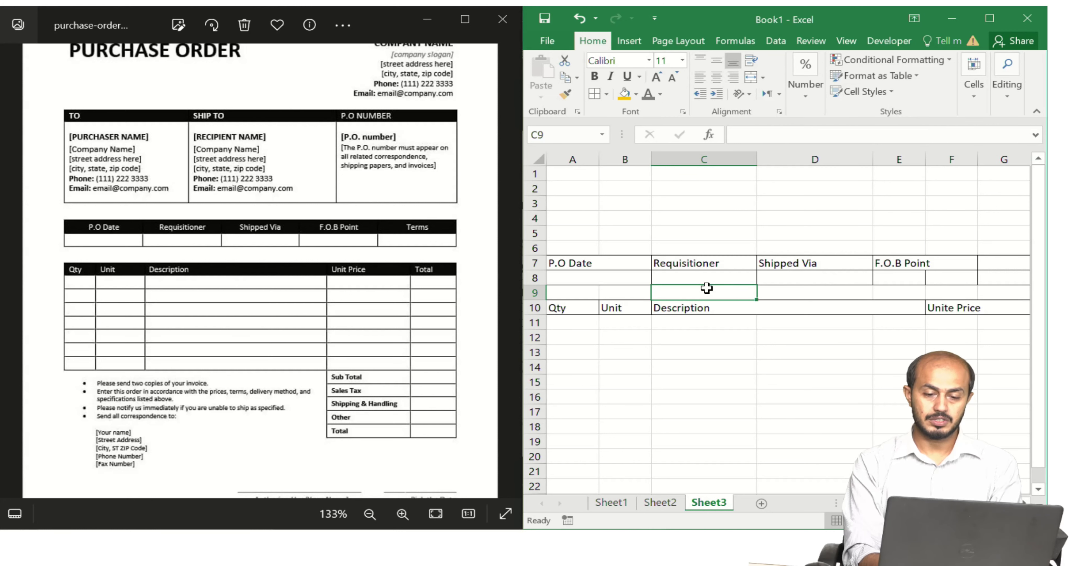
{"action": "key", "text": "Up"}
{"action": "key", "text": "Left"}
{"action": "key", "text": "Right"}
{"action": "key", "text": "Right"}
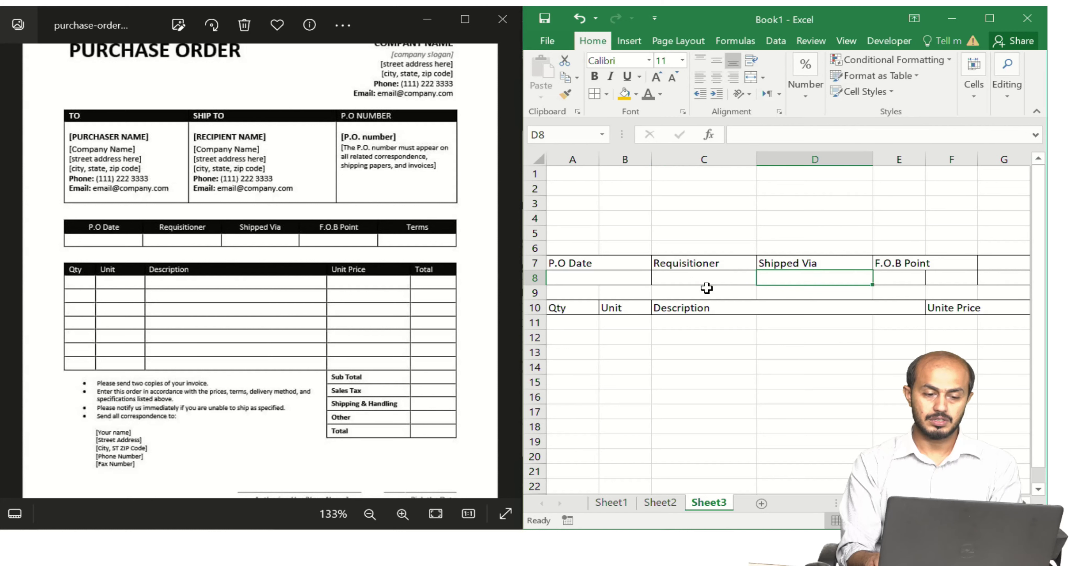
- Insert a blank column E before the F.O.B Point heading and narrow it to a slim column
{"action": "key", "text": "Right"}
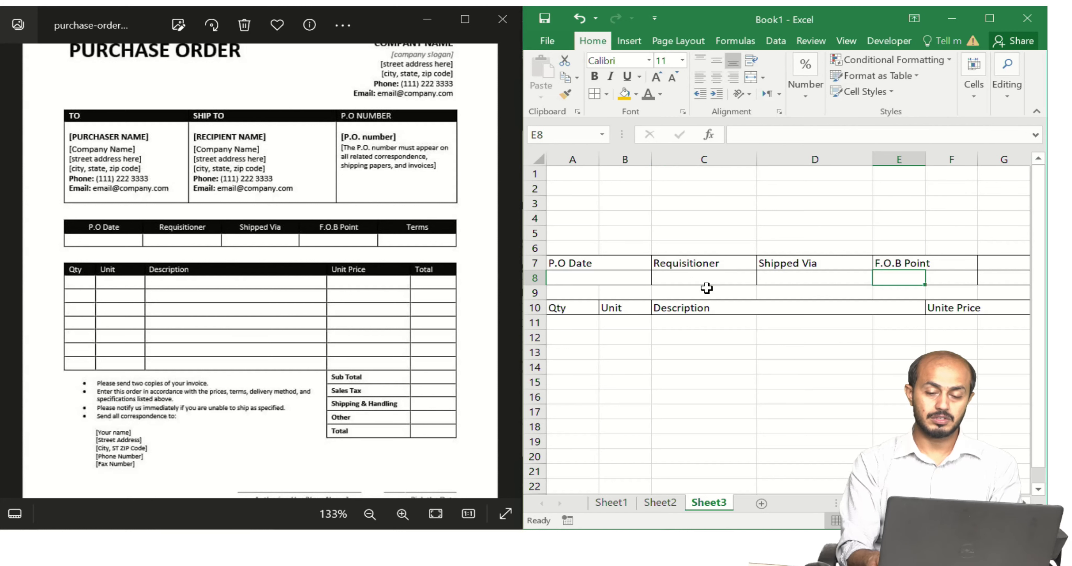
{"action": "right_click", "coordinate": [900, 158]}
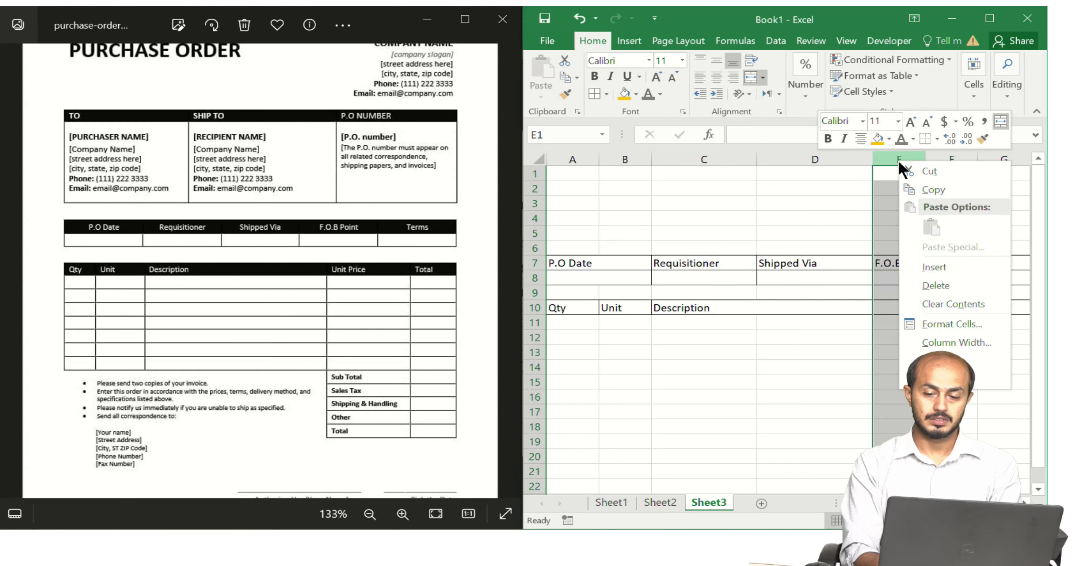
{"action": "left_click", "coordinate": [940, 268]}
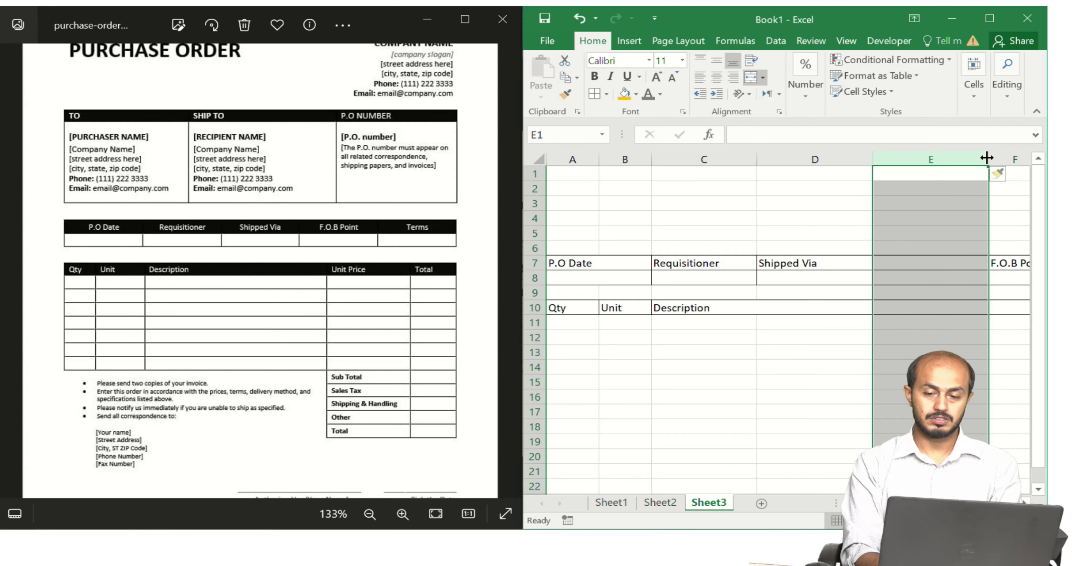
{"action": "left_click_drag", "start_coordinate": [984, 157], "coordinate": [907, 154]}
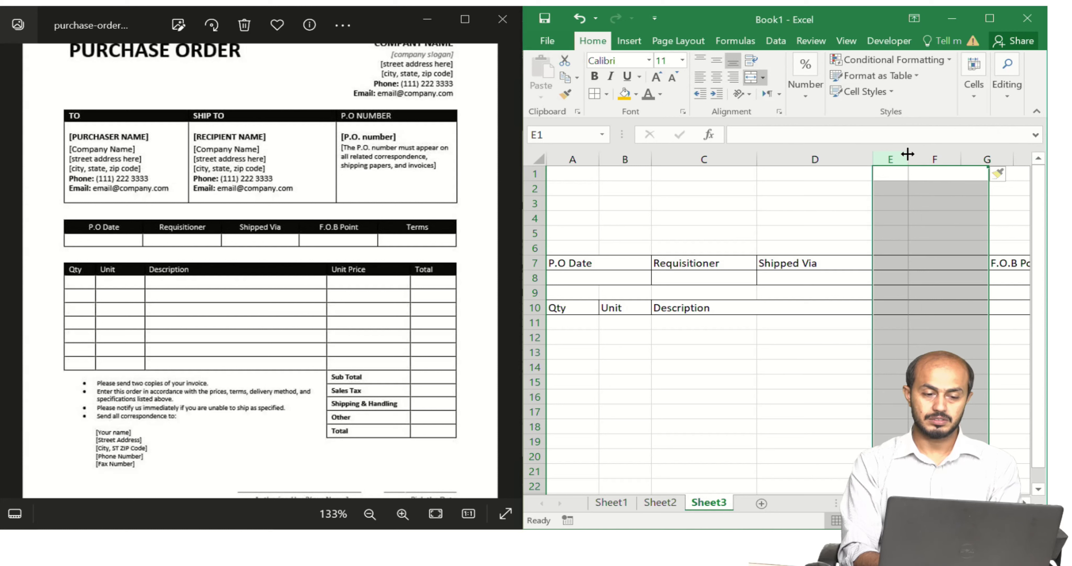
{"action": "left_click", "coordinate": [915, 382]}
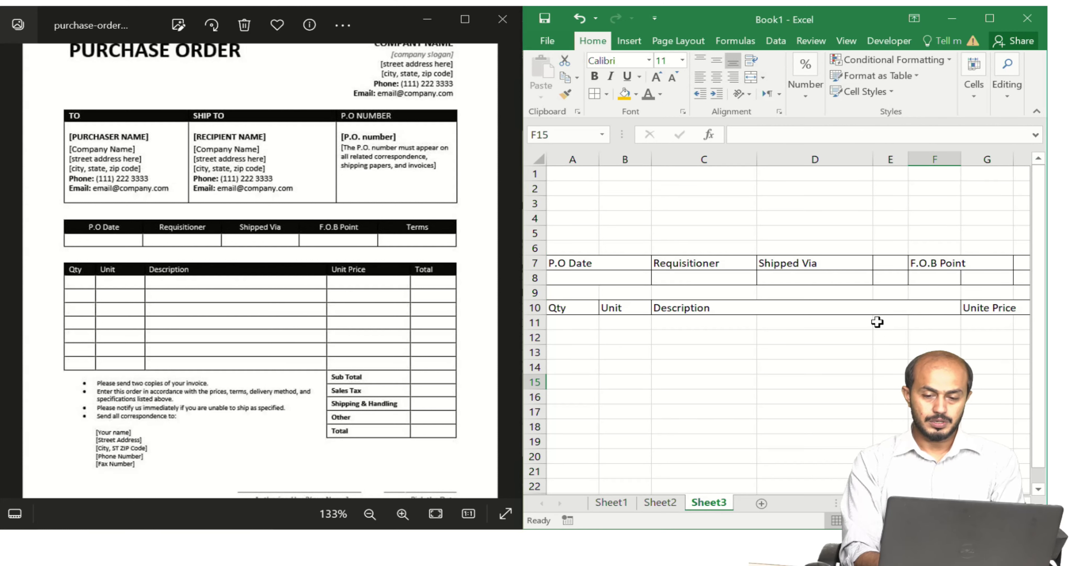
- Merge and center the Shipped Via heading across D7:E7, and merge the blank cells F8:G8 below F.O.B Point
{"action": "left_click_drag", "start_coordinate": [814, 263], "coordinate": [814, 260]}
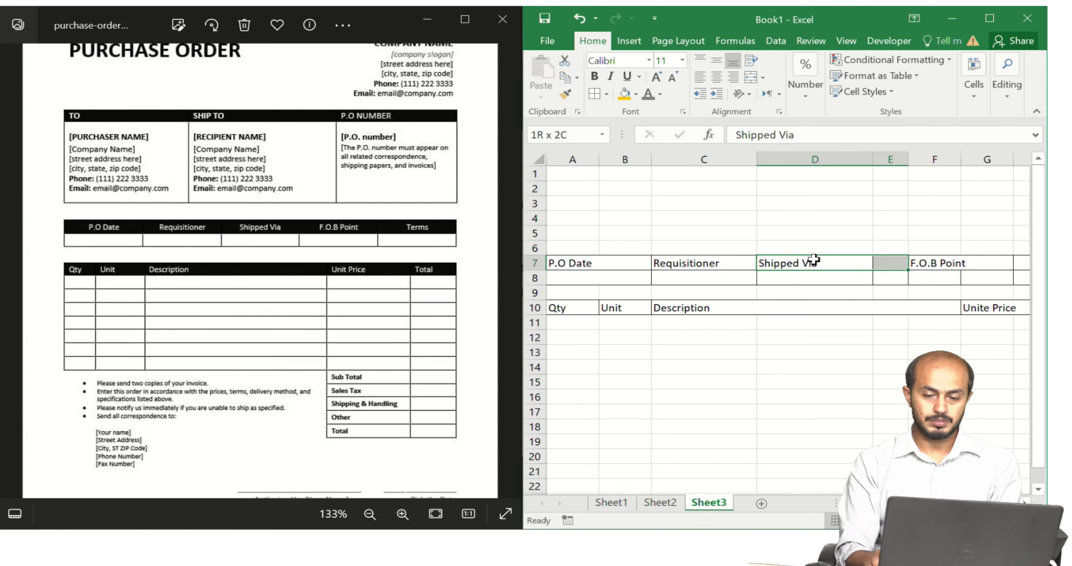
{"action": "left_click", "coordinate": [753, 75]}
{"action": "left_click", "coordinate": [840, 306]}
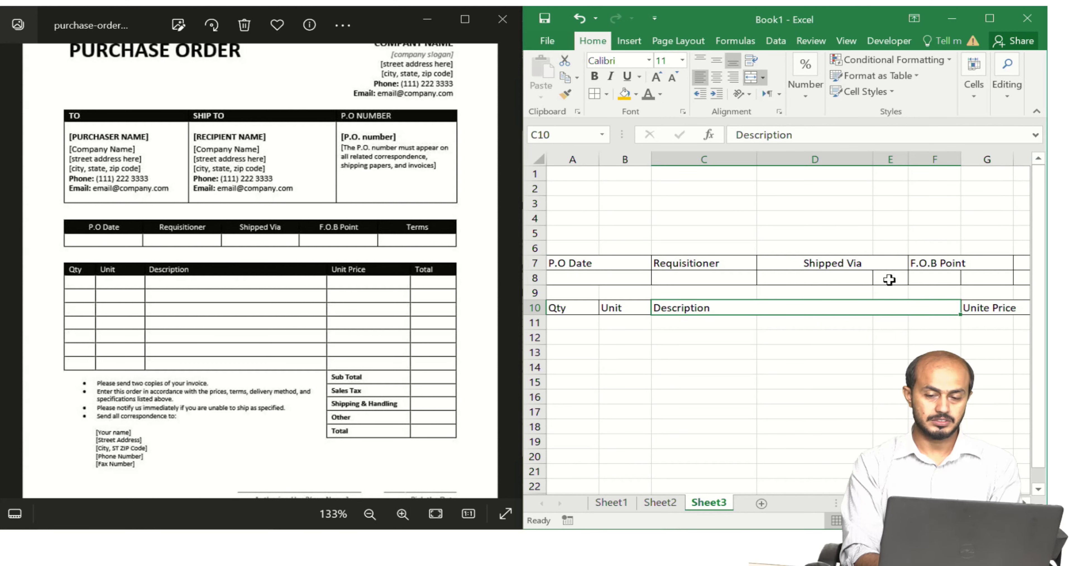
{"action": "left_click_drag", "start_coordinate": [928, 275], "coordinate": [988, 278]}
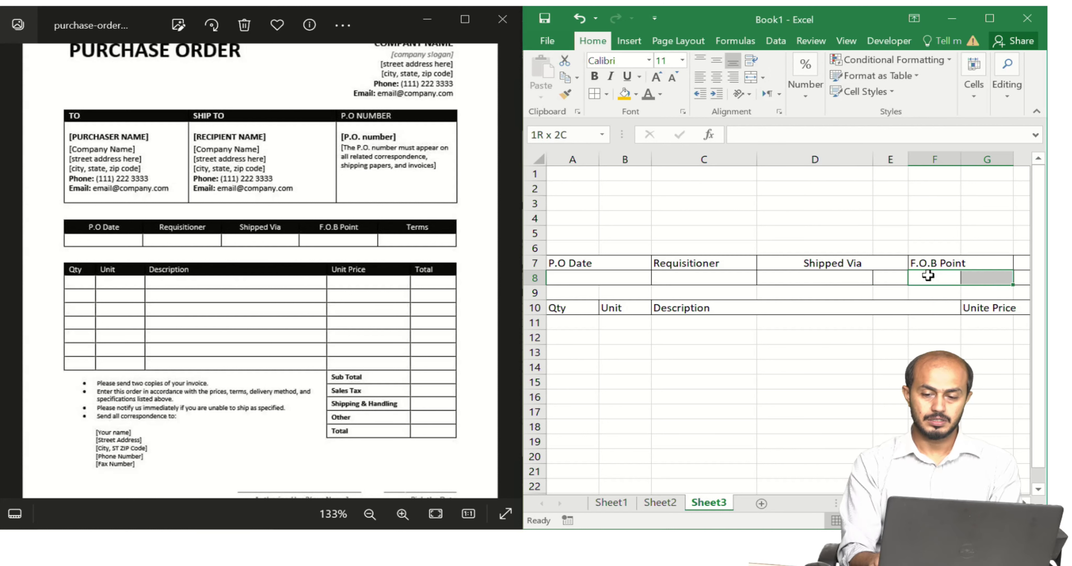
{"action": "left_click", "coordinate": [754, 81]}
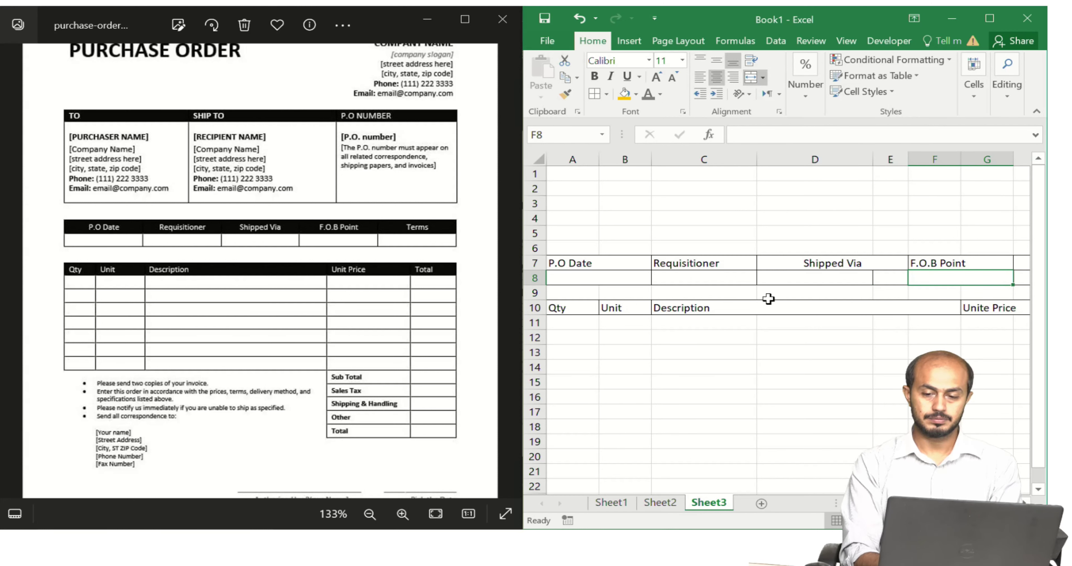
- Merge and center the Terms heading across H7:I7, and merge the blank cells H8:I8 beneath it
{"action": "scroll", "coordinate": [768, 299], "scroll_direction": "right", "scroll_amount": 2}
{"action": "key", "text": "Right"}
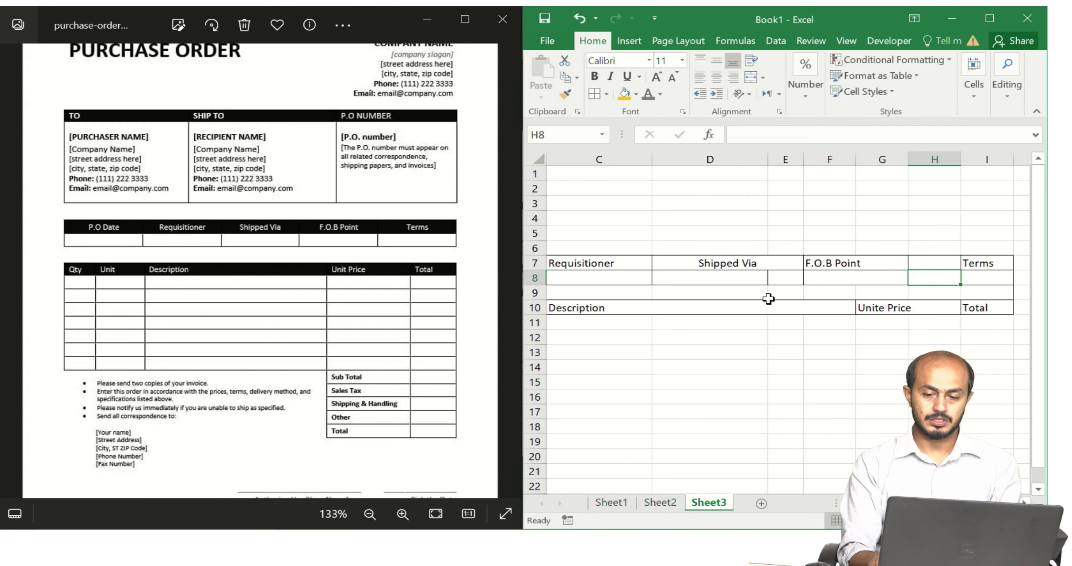
{"action": "key", "text": "Up"}
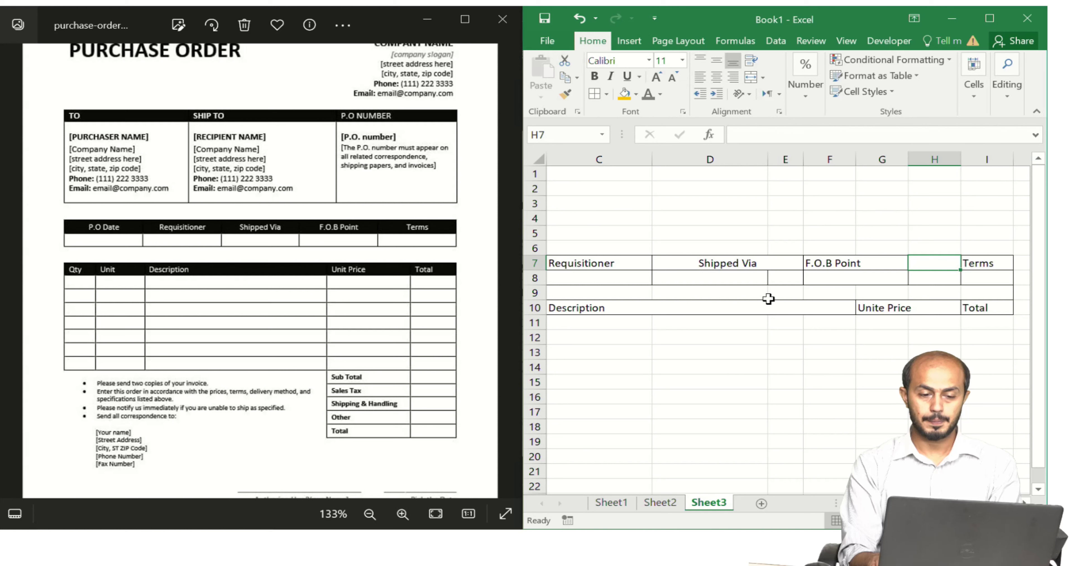
{"action": "key", "text": "Right"}
{"action": "key", "text": "Left"}
{"action": "key", "text": "shift+Right"}
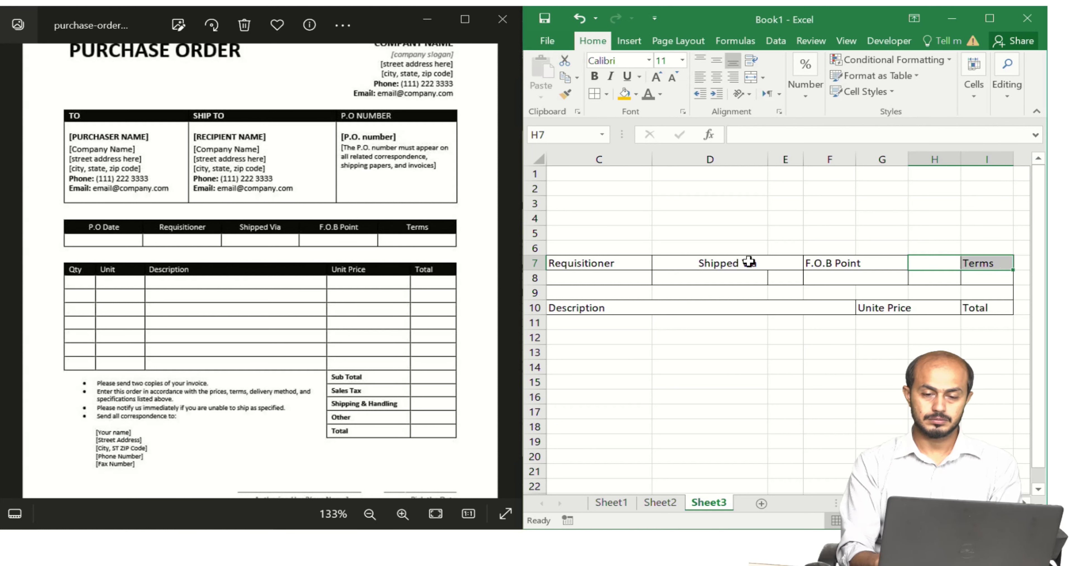
{"action": "left_click", "coordinate": [751, 77]}
{"action": "left_click", "coordinate": [733, 343]}
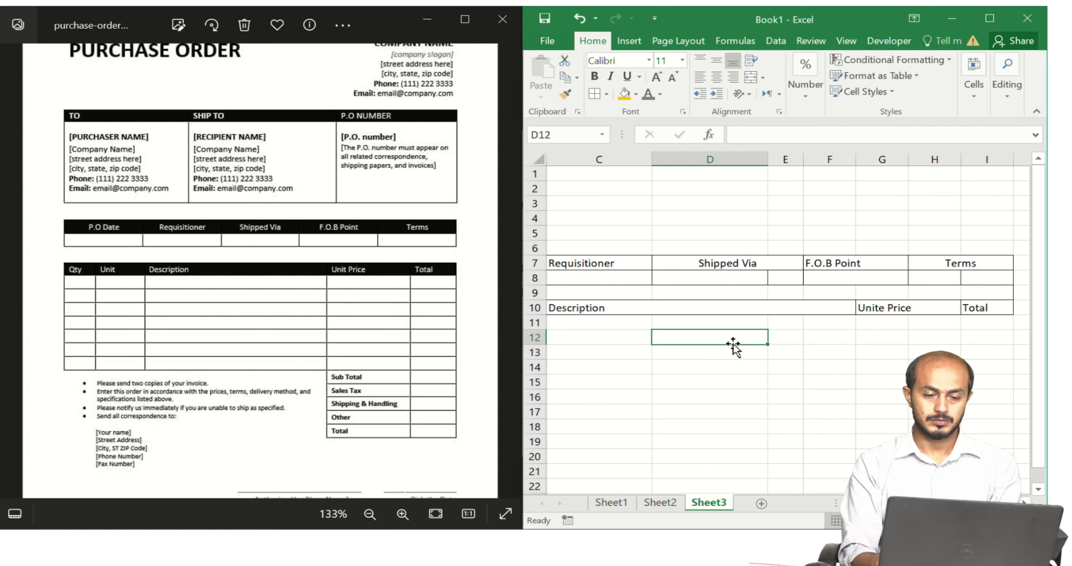
{"action": "left_click", "coordinate": [932, 277]}
{"action": "key", "text": "shift+Right"}
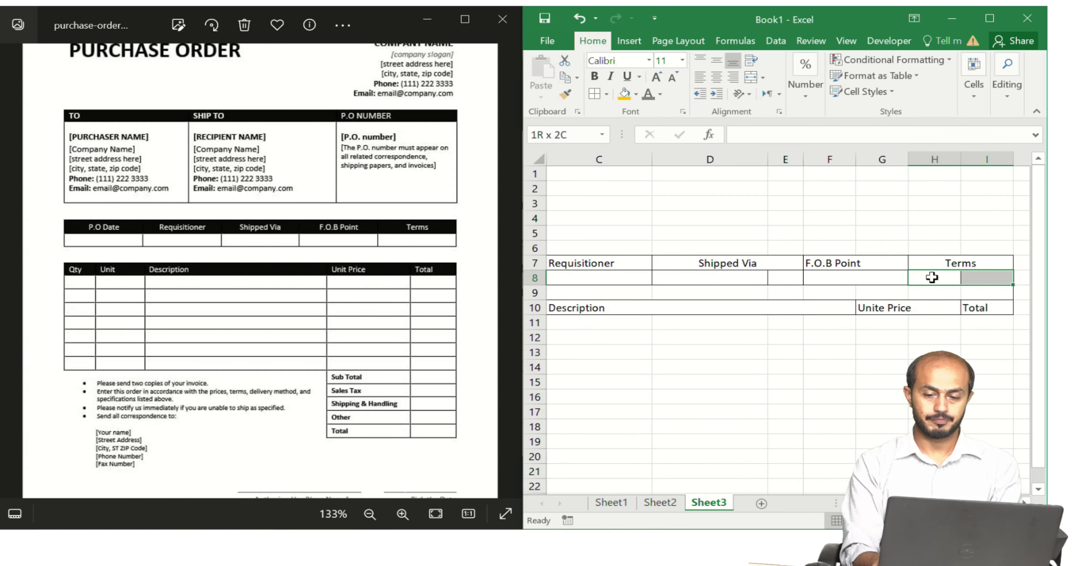
{"action": "left_click", "coordinate": [751, 76]}
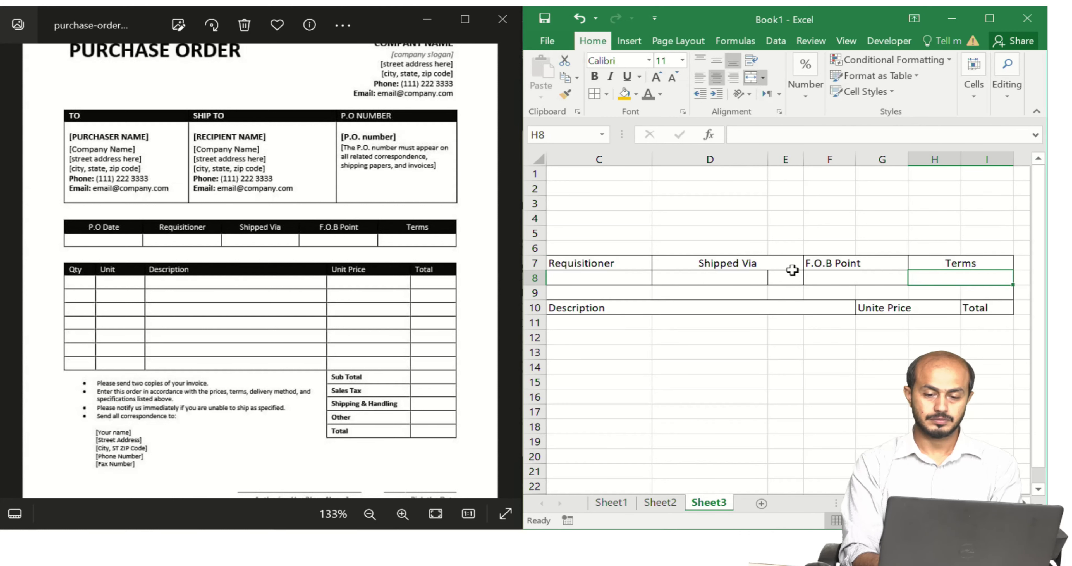
- Apply All Borders to the item table A10:I20, from the Qty heading through the Total column
{"action": "left_click", "coordinate": [848, 279]}
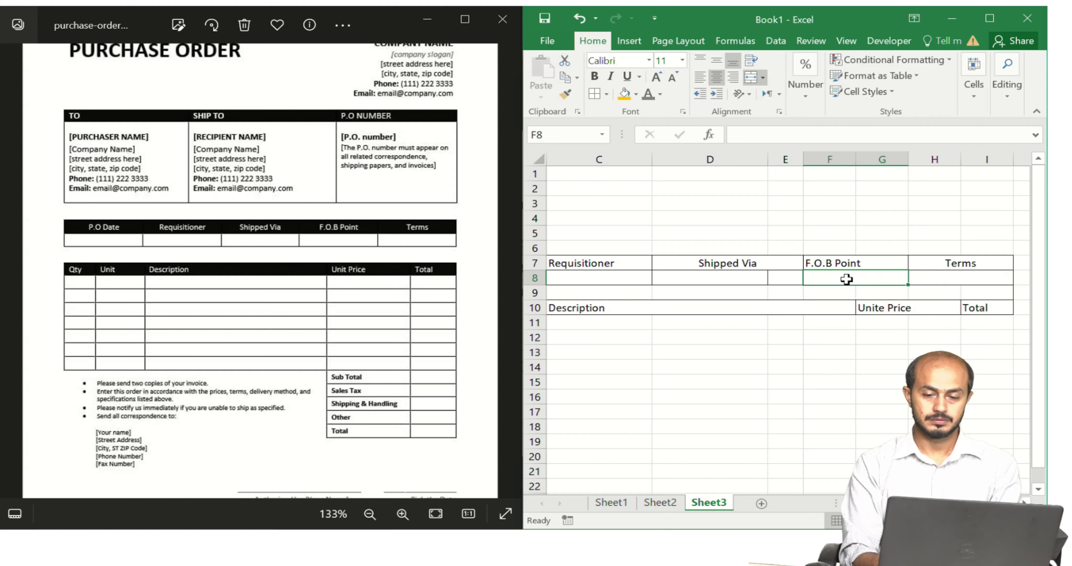
{"action": "left_click", "coordinate": [740, 263]}
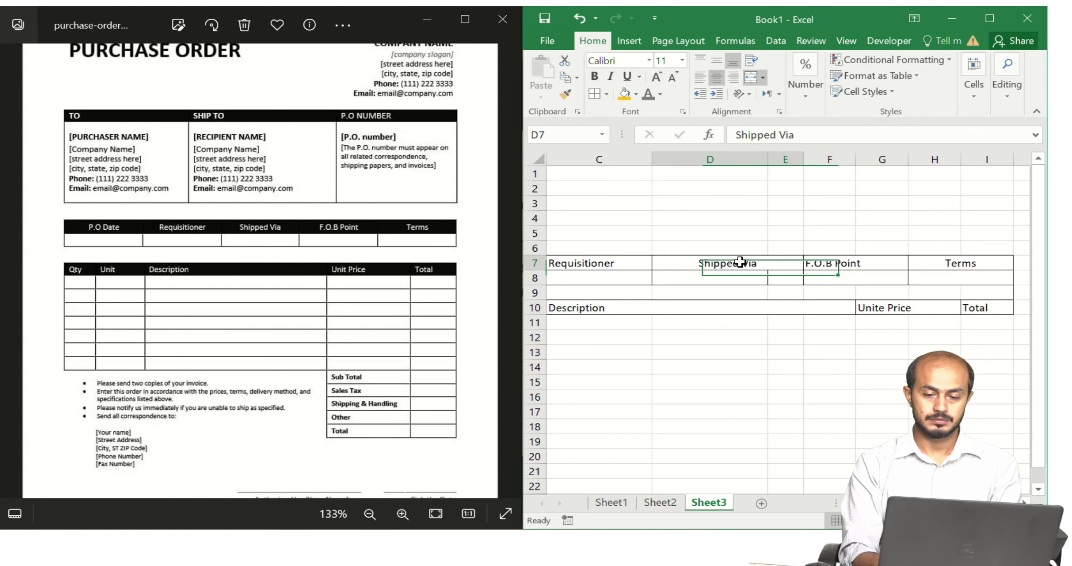
{"action": "left_click", "coordinate": [723, 311]}
{"action": "key", "text": "Left"}
{"action": "key", "text": "Left"}
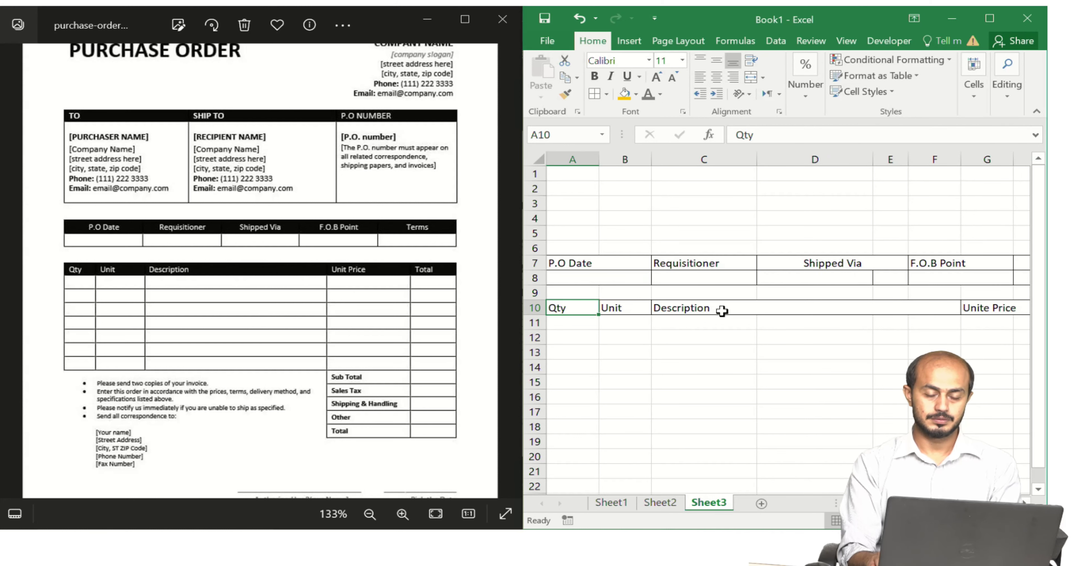
{"action": "key", "text": "shift+Right"}
{"action": "key", "text": "shift+Right"}
{"action": "key", "text": "shift+Right"}
{"action": "key", "text": "shift+Right"}
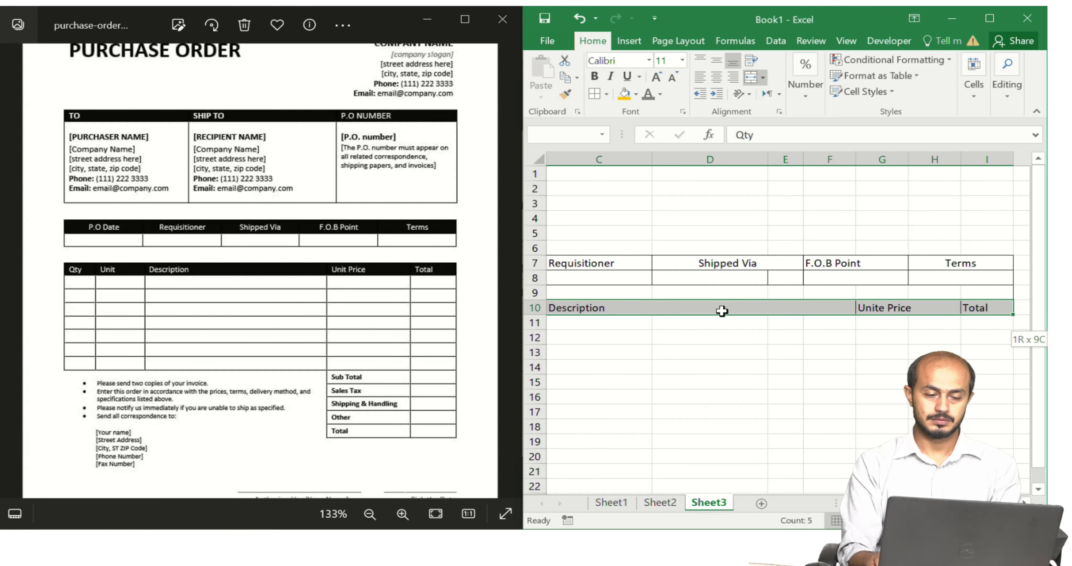
{"action": "key", "text": "shift+Down"}
{"action": "key", "text": "shift+Down"}
{"action": "key", "text": "shift+Down"}
{"action": "key", "text": "shift+Down"}
{"action": "key", "text": "shift+Down"}
{"action": "key", "text": "shift+Down"}
{"action": "key", "text": "shift+Down"}
{"action": "key", "text": "shift+Down"}
{"action": "key", "text": "shift+Down"}
{"action": "key", "text": "shift+Down"}
{"action": "key", "text": "shift+Down"}
{"action": "key", "text": "shift+Down"}
{"action": "key", "text": "shift+Down"}
{"action": "key", "text": "shift+Up"}
{"action": "key", "text": "shift+Up"}
{"action": "key", "text": "shift+Up"}
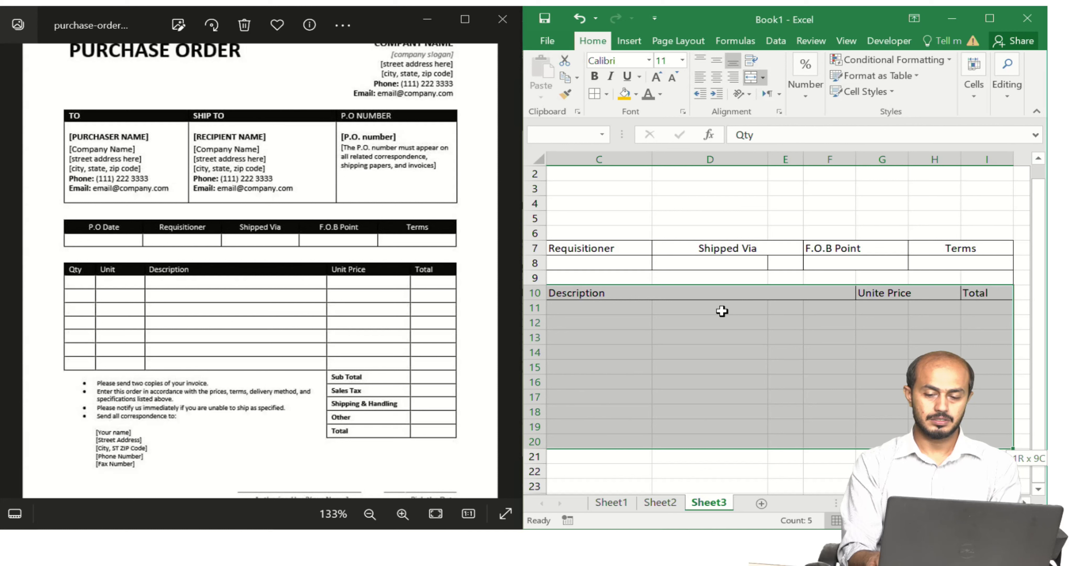
{"action": "left_click", "coordinate": [607, 94]}
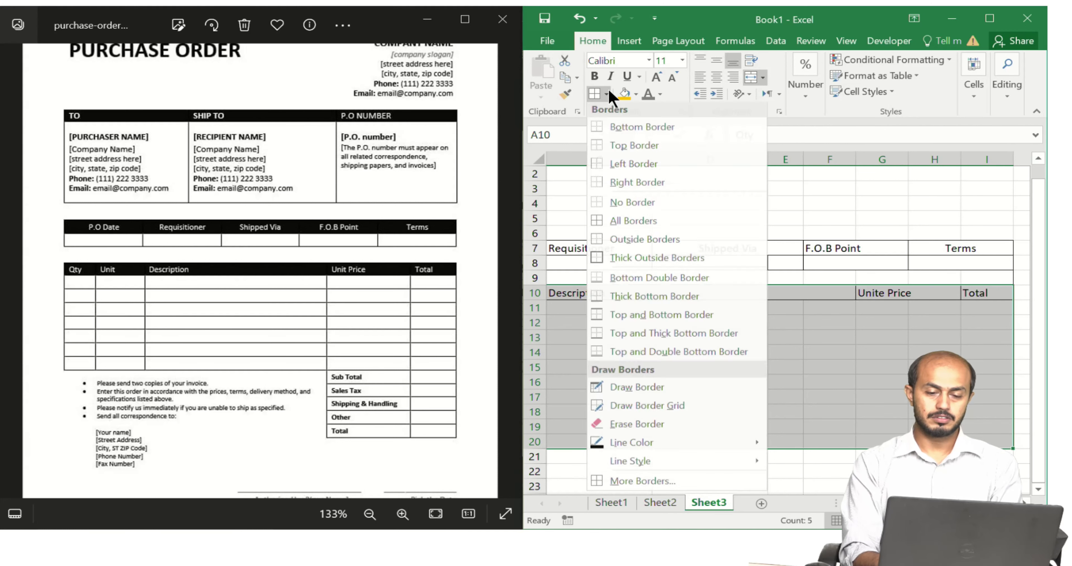
{"action": "left_click", "coordinate": [618, 221]}
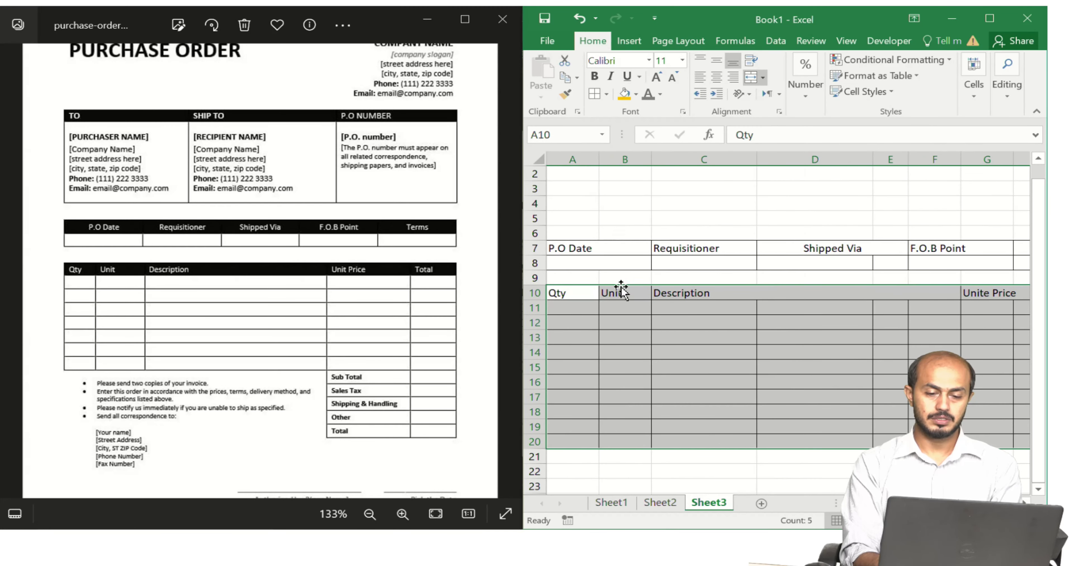
- Choose a thicker solid border line style and reapply All Borders to the item table A10:I20
{"action": "left_click", "coordinate": [607, 94]}
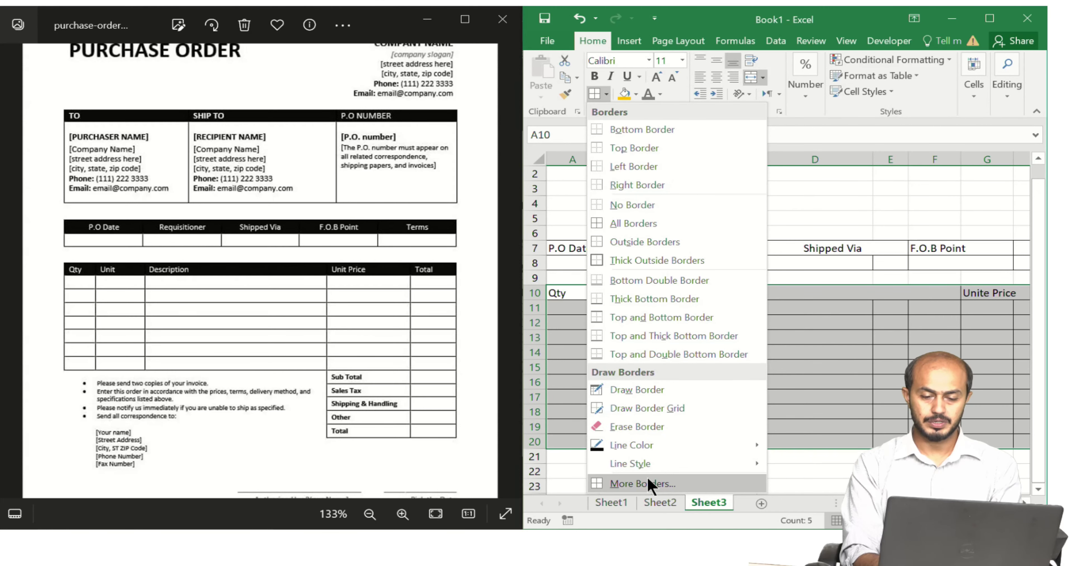
{"action": "mouse_move", "coordinate": [683, 463]}
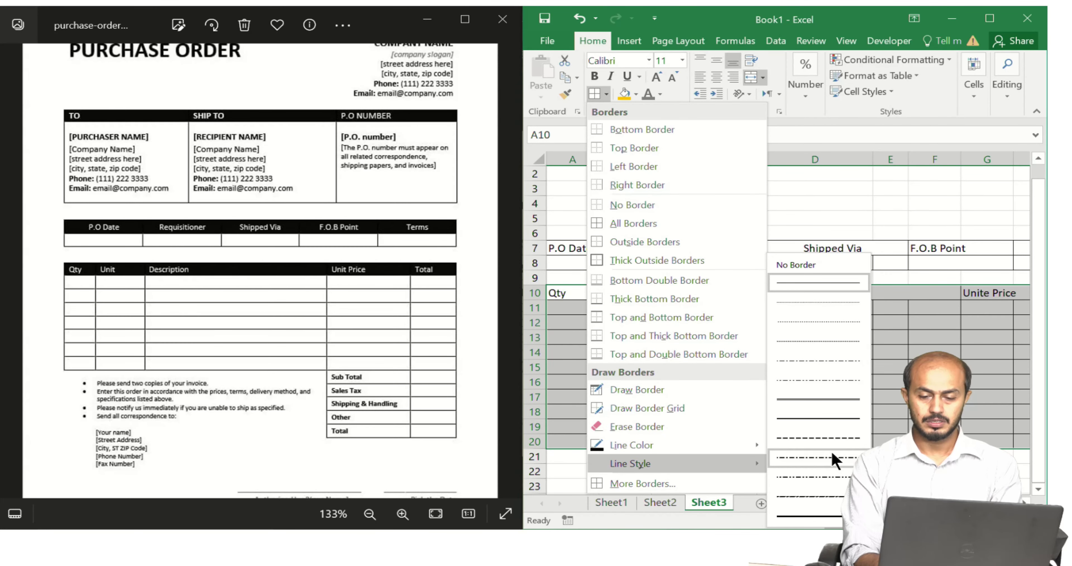
{"action": "left_click", "coordinate": [828, 418]}
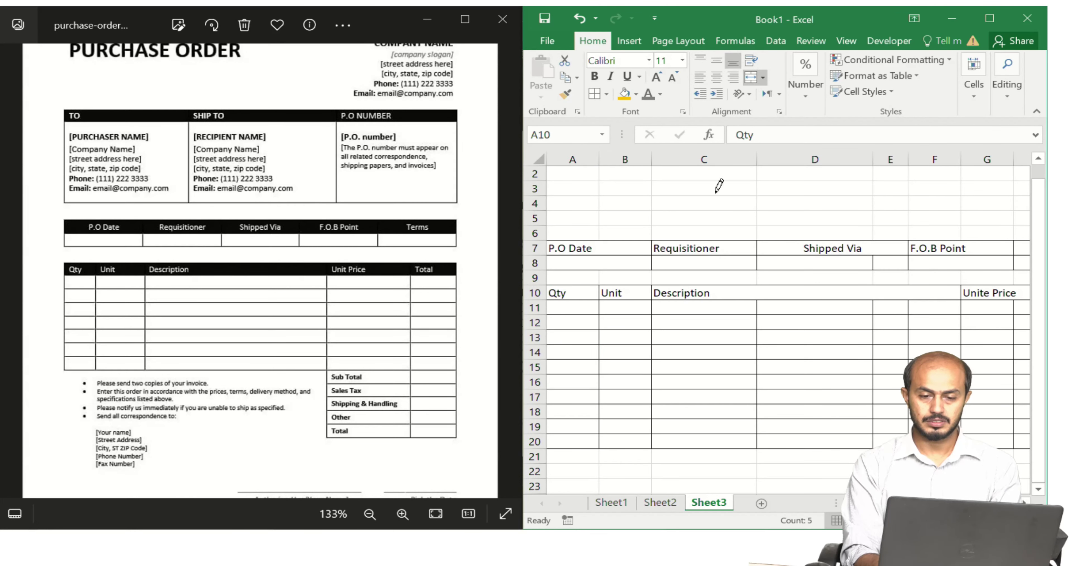
{"action": "left_click", "coordinate": [592, 95]}
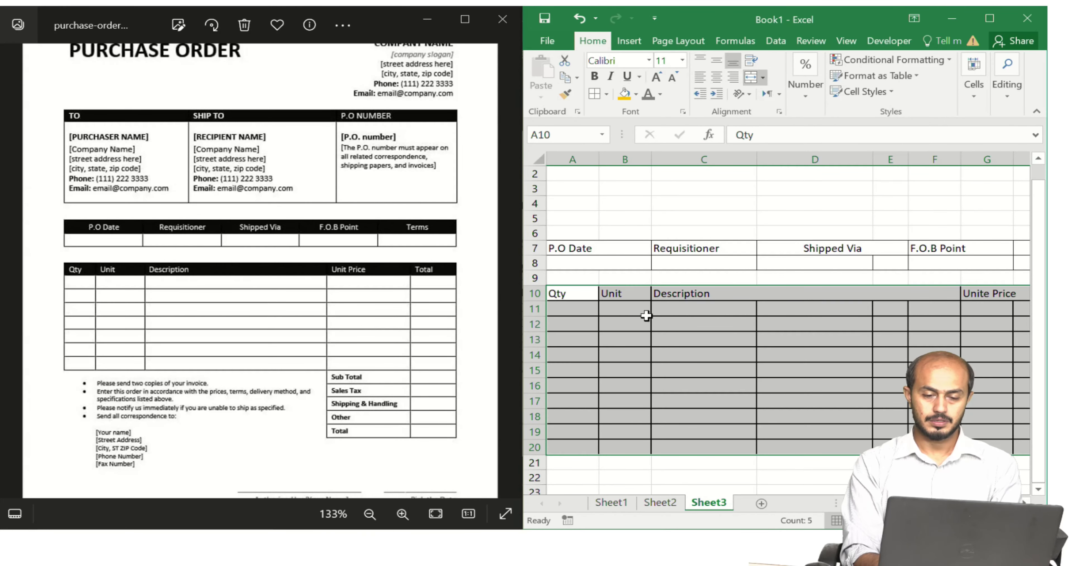
- Apply All Borders in the thicker line style to A7:I8, the P.O Date to Terms block
{"action": "left_click_drag", "start_coordinate": [598, 258], "coordinate": [597, 256]}
{"action": "key", "text": "shift+Right"}
{"action": "key", "text": "shift+Right"}
{"action": "key", "text": "shift+Right"}
{"action": "key", "text": "shift+Right"}
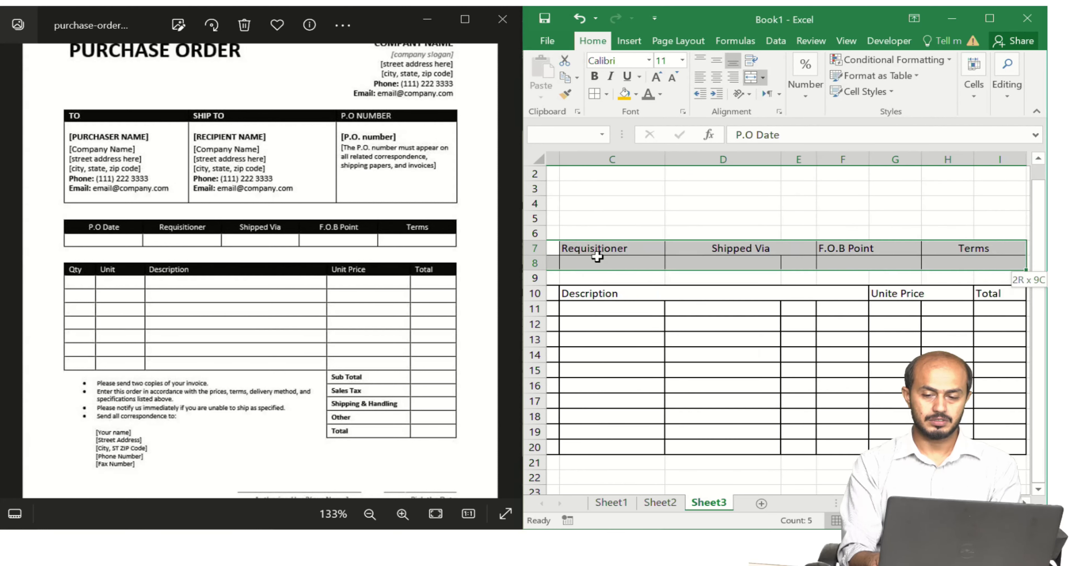
{"action": "left_click", "coordinate": [599, 92]}
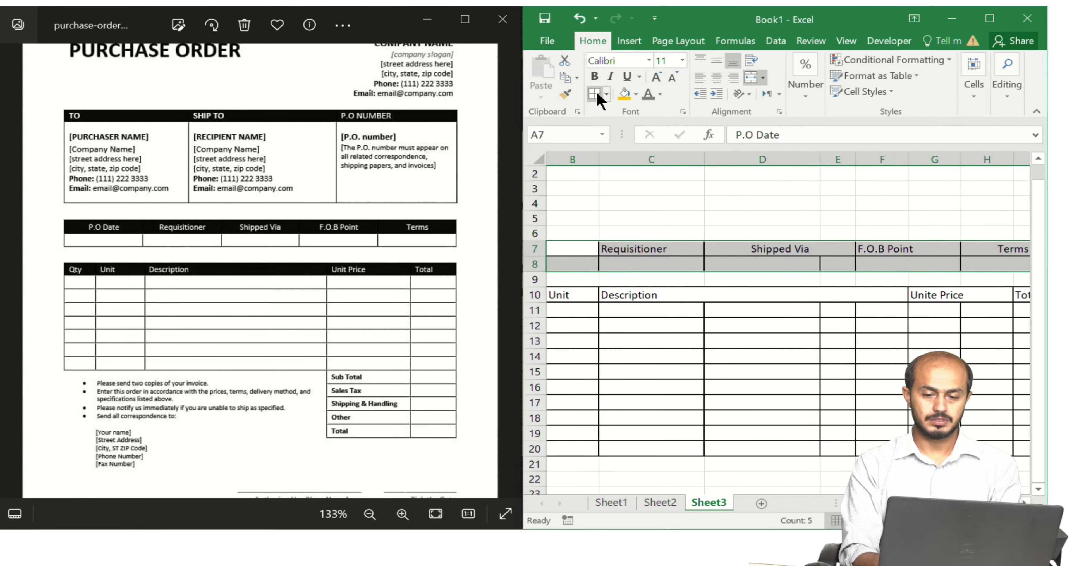
{"action": "left_click", "coordinate": [609, 399]}
{"action": "left_click", "coordinate": [609, 399]}
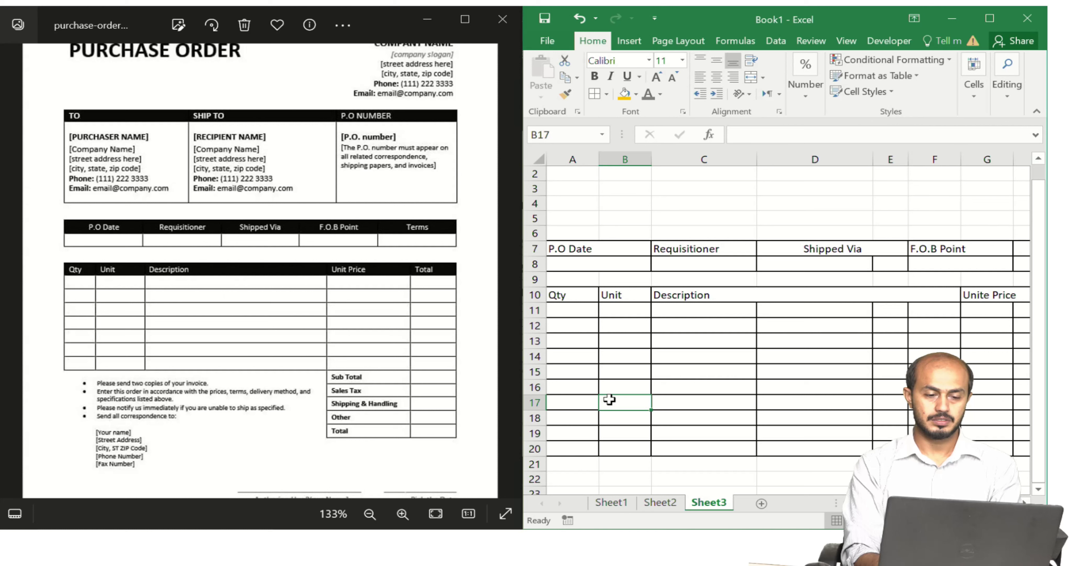
- Fill the heading row A7:I7, from P.O Date to Terms, with black
{"action": "left_click", "coordinate": [578, 263]}
{"action": "key", "text": "Up"}
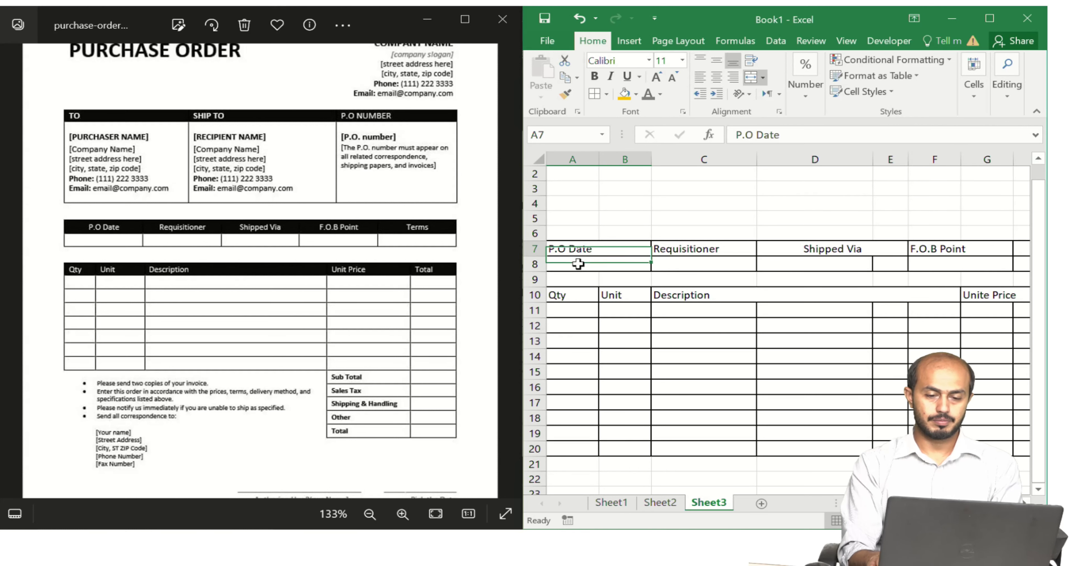
{"action": "key", "text": "shift+Right"}
{"action": "key", "text": "shift+Right"}
{"action": "key", "text": "shift+Right"}
{"action": "key", "text": "shift+Right"}
{"action": "key", "text": "shift+Right"}
{"action": "key", "text": "shift+Right"}
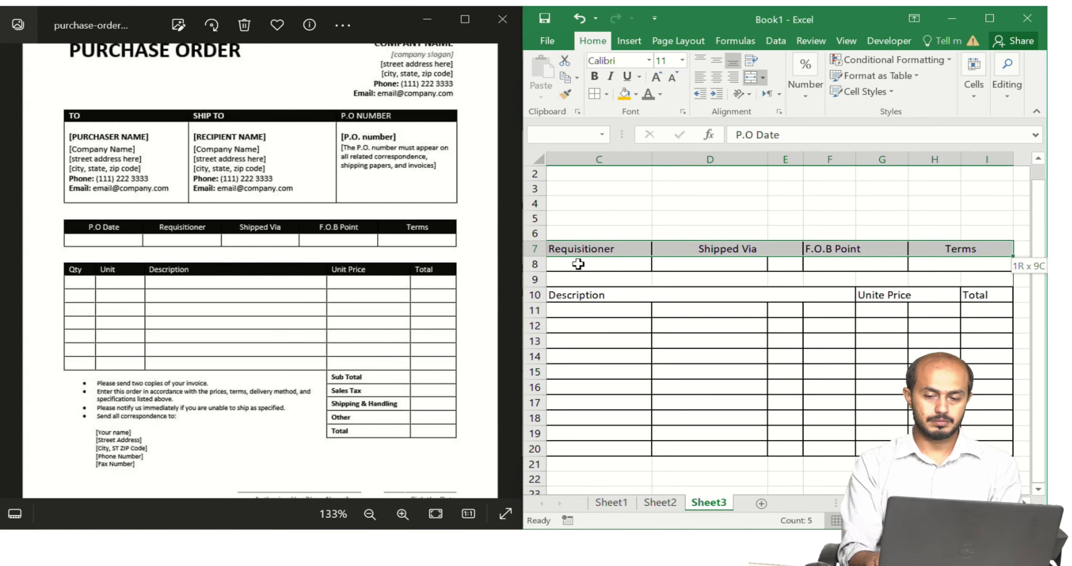
{"action": "left_click", "coordinate": [646, 93]}
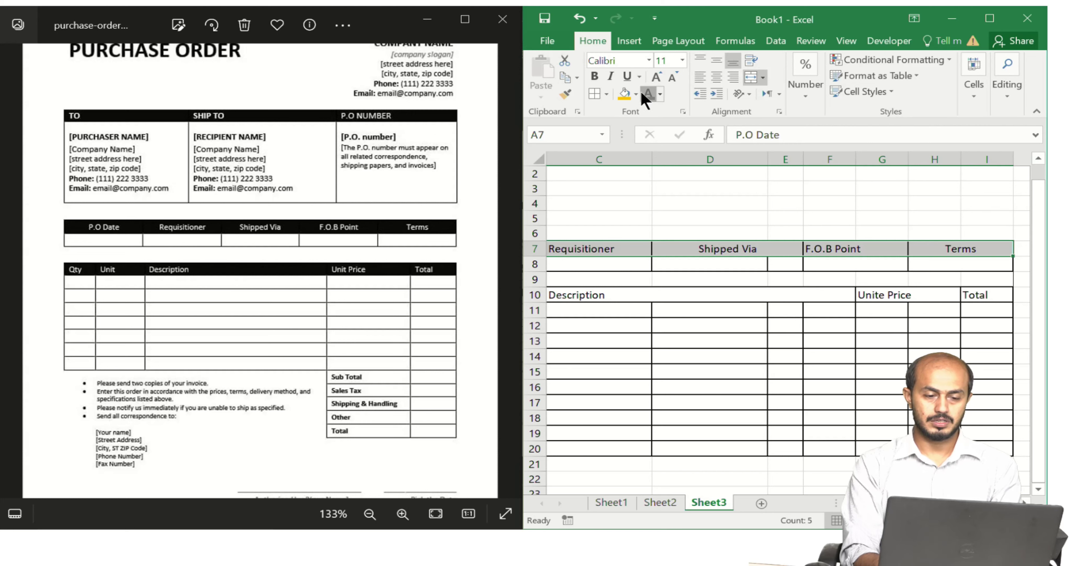
{"action": "left_click", "coordinate": [637, 93]}
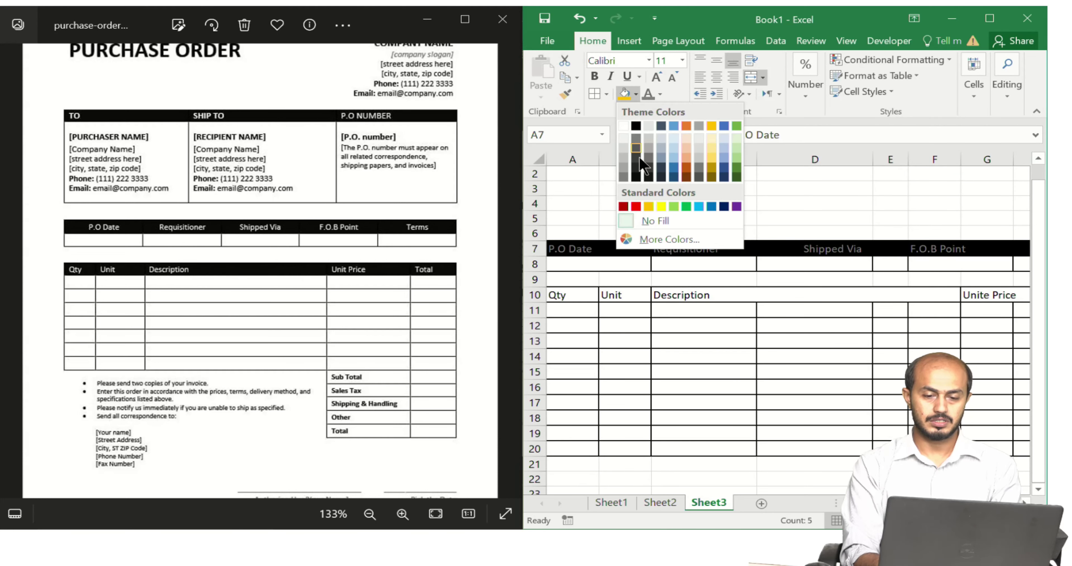
{"action": "left_click", "coordinate": [636, 126]}
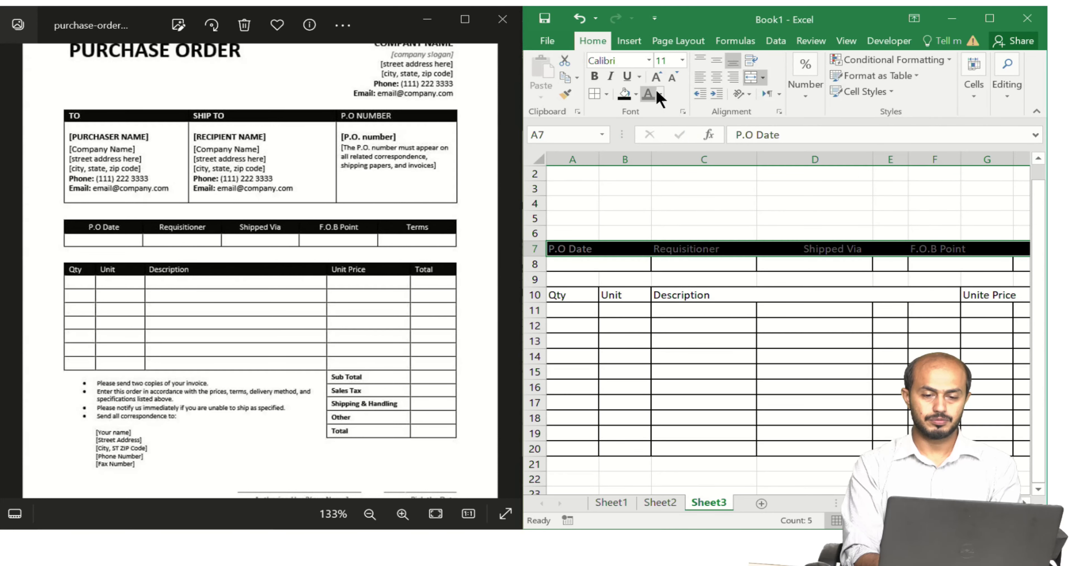
- Set the font color of the heading row A7:I7, from P.O Date to Terms, to white
{"action": "left_click", "coordinate": [660, 94]}
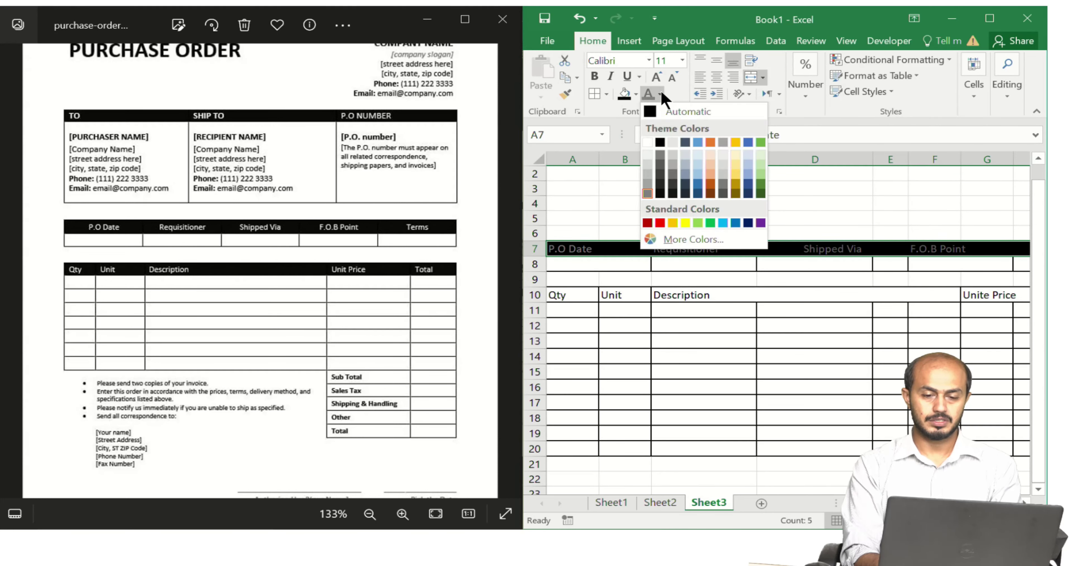
{"action": "left_click", "coordinate": [649, 141]}
{"action": "double_click", "coordinate": [567, 296]}
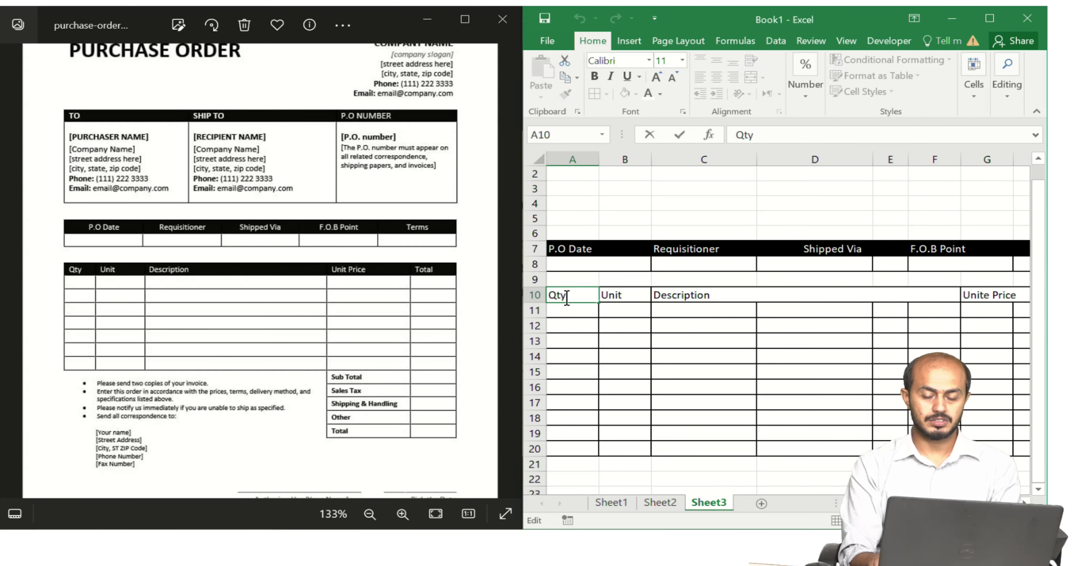
{"action": "key", "text": "Return"}
- Fill the item table's heading row A10:I10, from Qty to Total, with black and set its text to white
{"action": "left_click_drag", "start_coordinate": [567, 296], "coordinate": [750, 296]}
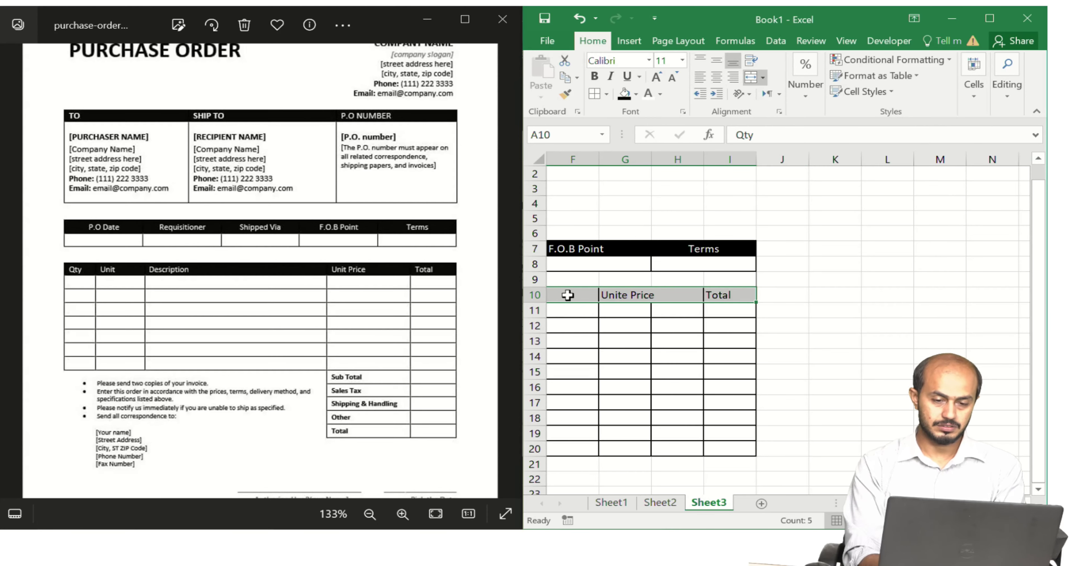
{"action": "left_click", "coordinate": [624, 94]}
{"action": "left_click", "coordinate": [651, 94]}
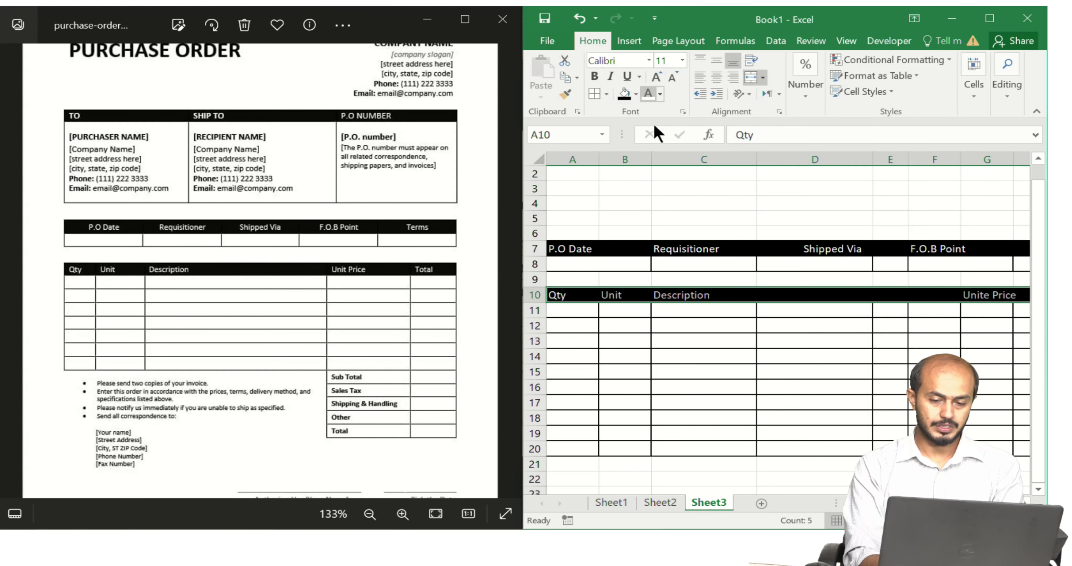
{"action": "left_click", "coordinate": [688, 397]}
{"action": "key", "text": "Left"}
{"action": "key", "text": "Left"}
{"action": "key", "text": "Up"}
{"action": "key", "text": "Up"}
{"action": "key", "text": "Up"}
{"action": "key", "text": "Up"}
{"action": "key", "text": "Up"}
{"action": "key", "text": "Up"}
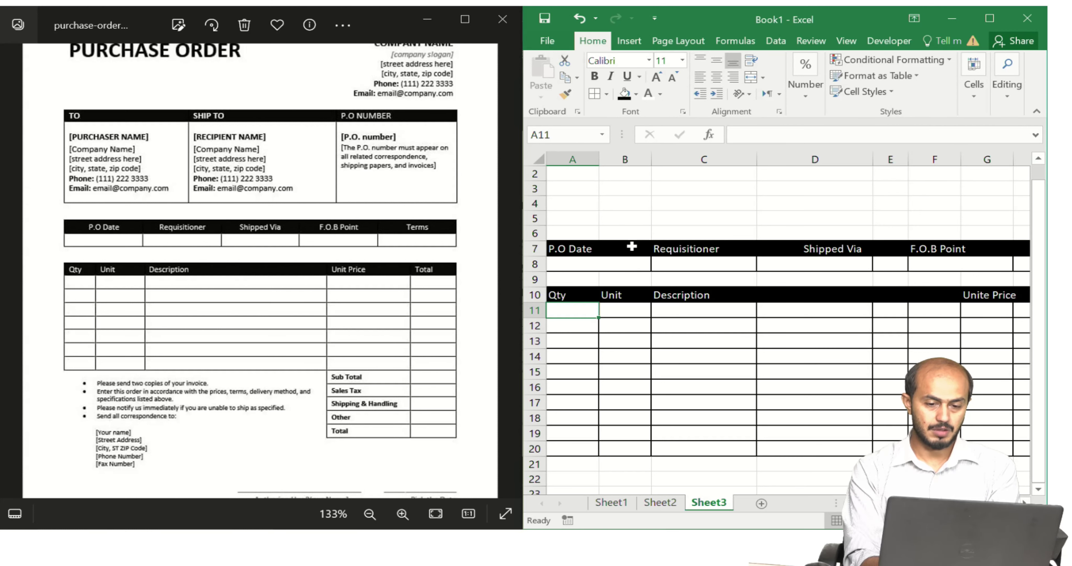
- Center the heading texts in A7:I7, from P.O Date to Terms, horizontally
{"action": "left_click", "coordinate": [609, 246]}
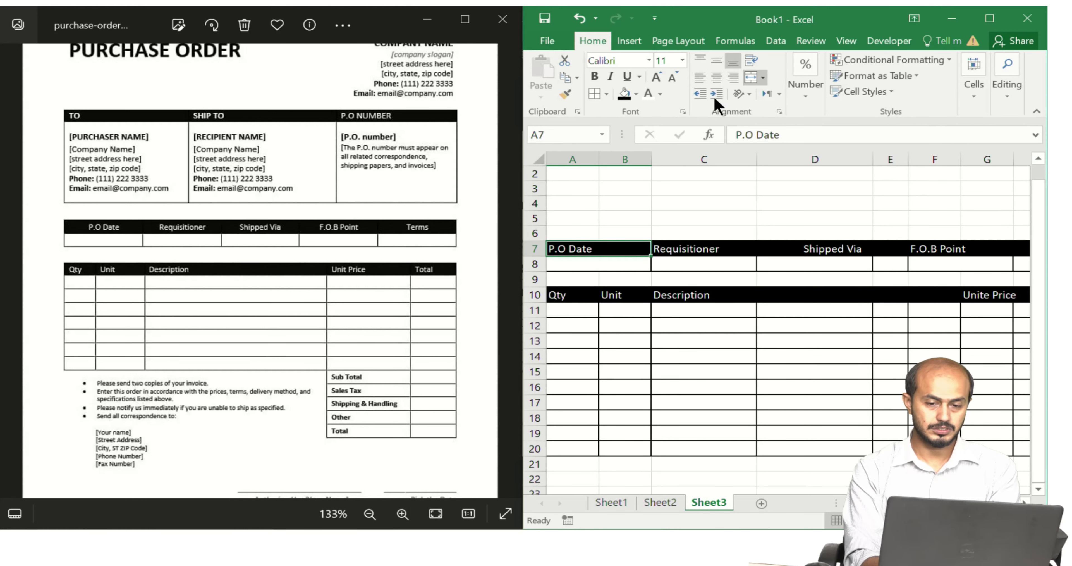
{"action": "left_click", "coordinate": [716, 79]}
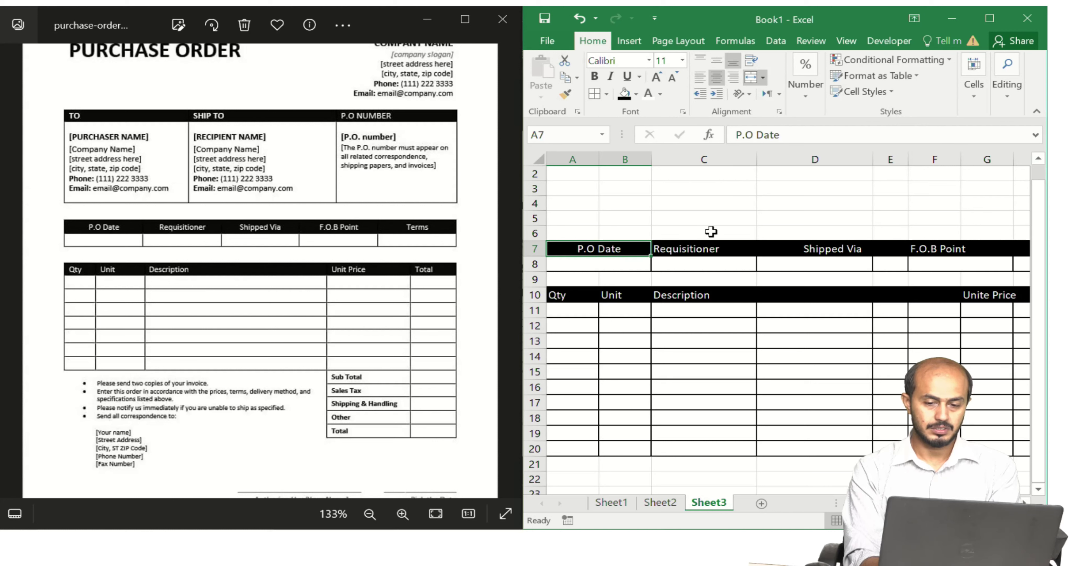
{"action": "left_click", "coordinate": [698, 251]}
{"action": "key", "text": "Left"}
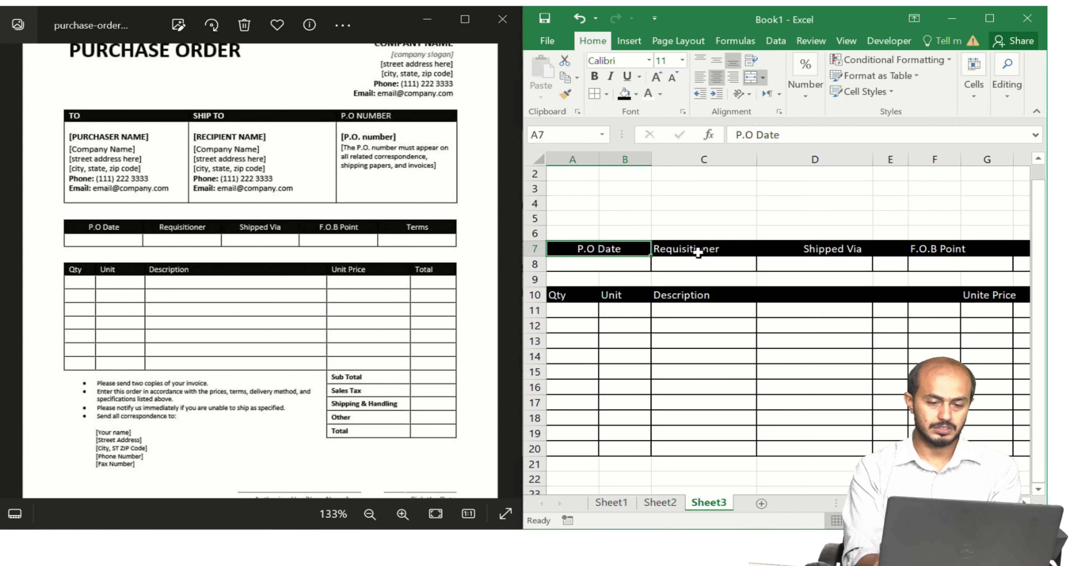
{"action": "key", "text": "shift+Right"}
{"action": "key", "text": "shift+Right"}
{"action": "key", "text": "shift+Right"}
{"action": "key", "text": "shift+Right"}
{"action": "key", "text": "shift+Right"}
{"action": "key", "text": "shift+Left"}
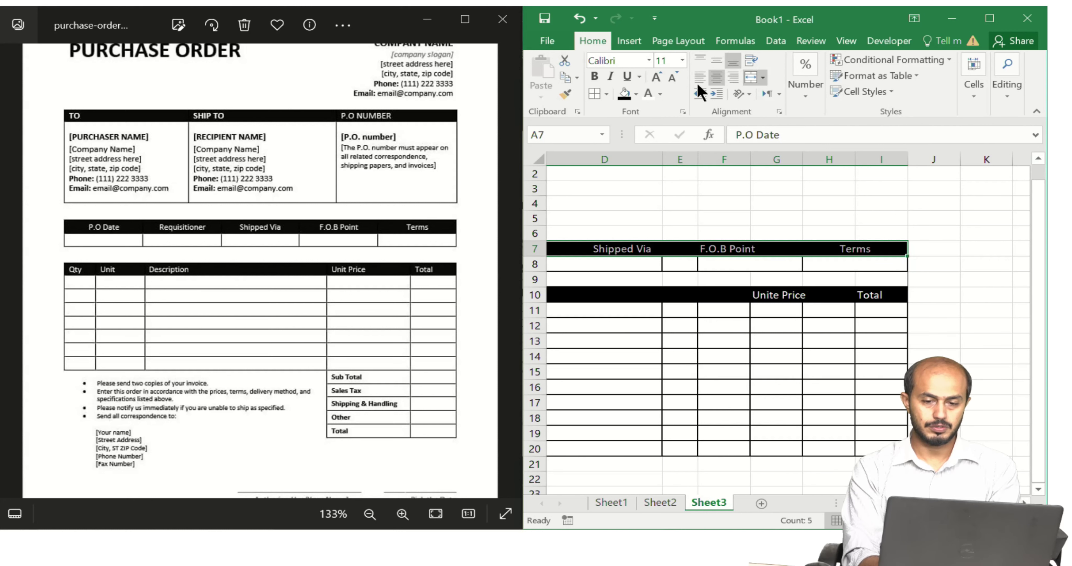
{"action": "left_click", "coordinate": [722, 79]}
{"action": "left_click", "coordinate": [723, 80]}
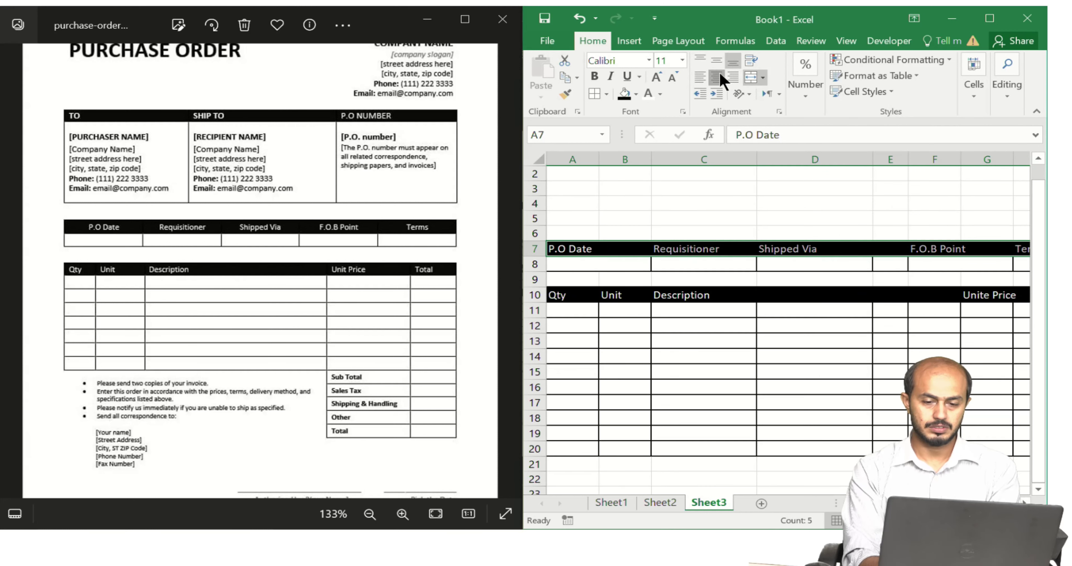
{"action": "left_click", "coordinate": [711, 260]}
{"action": "key", "text": "Down"}
{"action": "key", "text": "Down"}
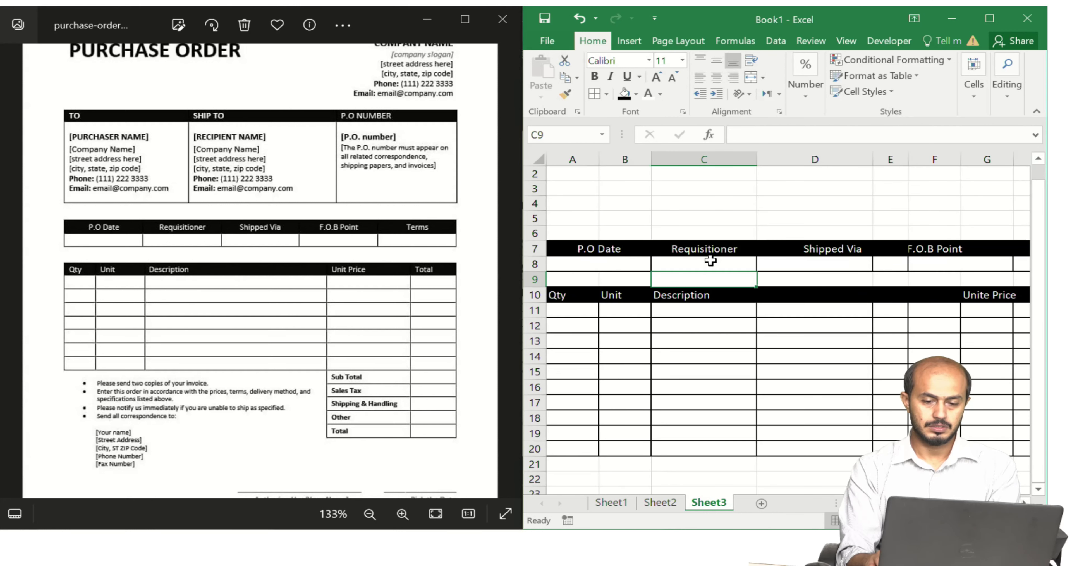
{"action": "key", "text": "Right"}
{"action": "key", "text": "Left"}
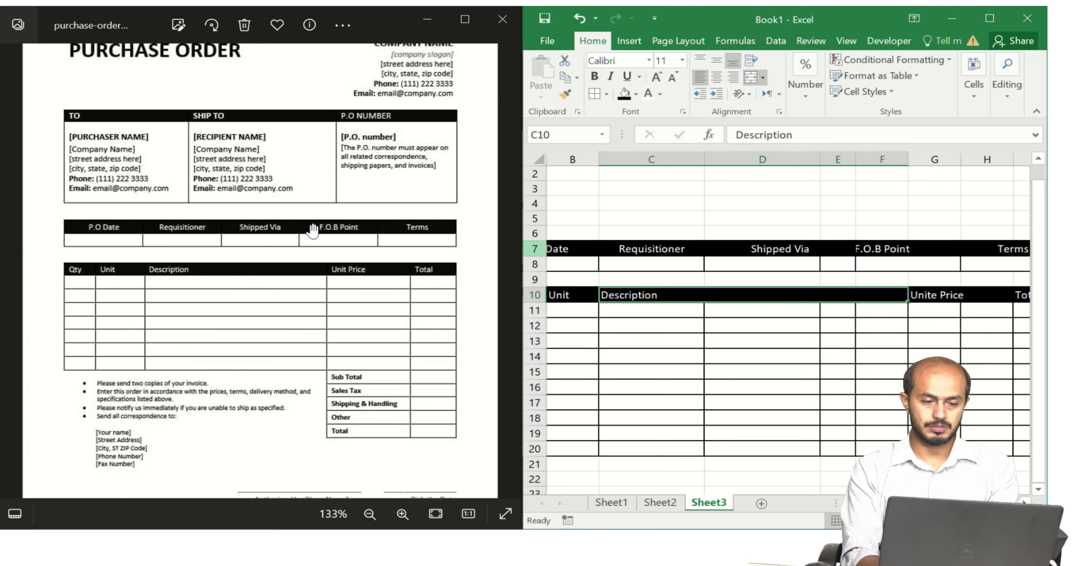
{"action": "left_click", "coordinate": [847, 268]}
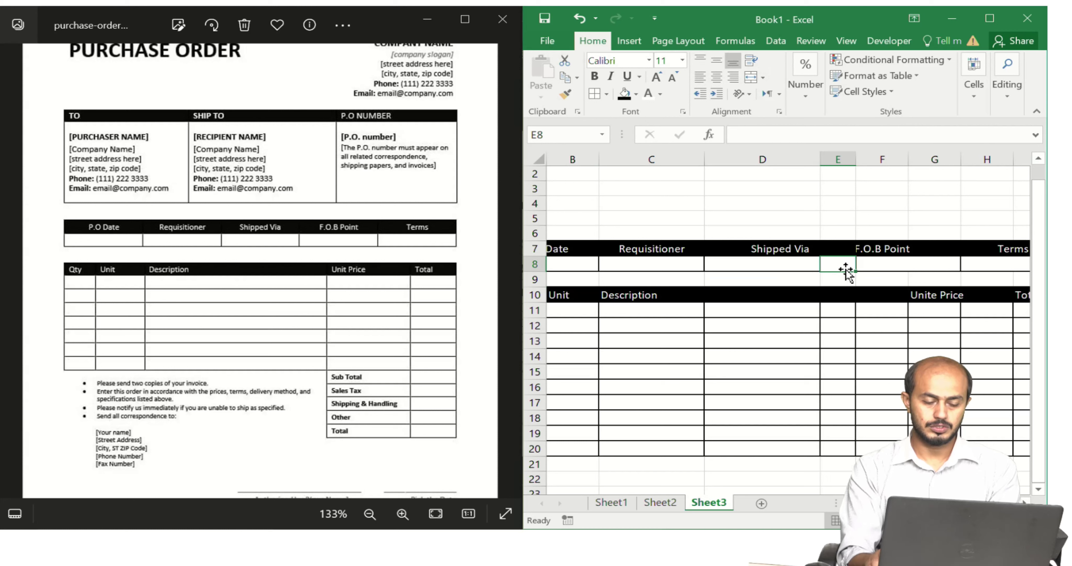
{"action": "key", "text": "shift+Right"}
{"action": "key", "text": "shift+Right"}
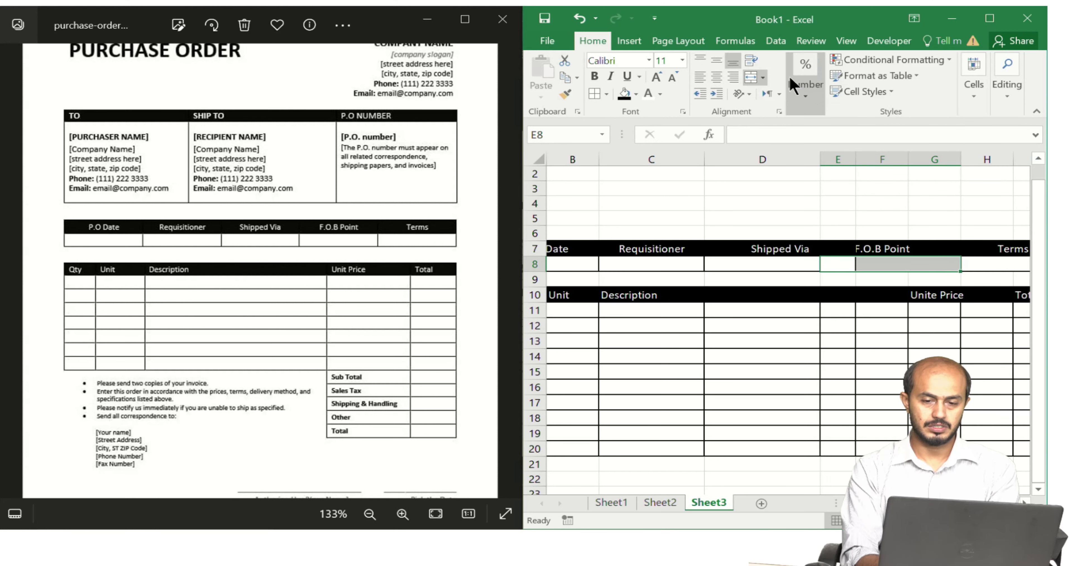
{"action": "left_click", "coordinate": [748, 377]}
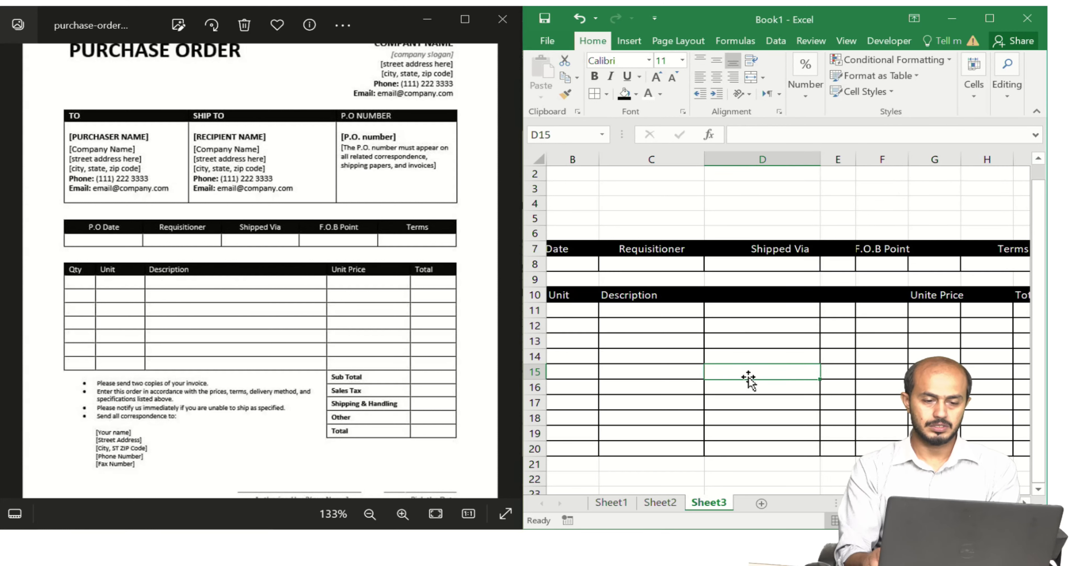
{"action": "key", "text": "Right"}
{"action": "key", "text": "Right"}
{"action": "key", "text": "Right"}
{"action": "key", "text": "Right"}
{"action": "key", "text": "Right"}
{"action": "key", "text": "Right"}
{"action": "key", "text": "Left"}
{"action": "key", "text": "Up"}
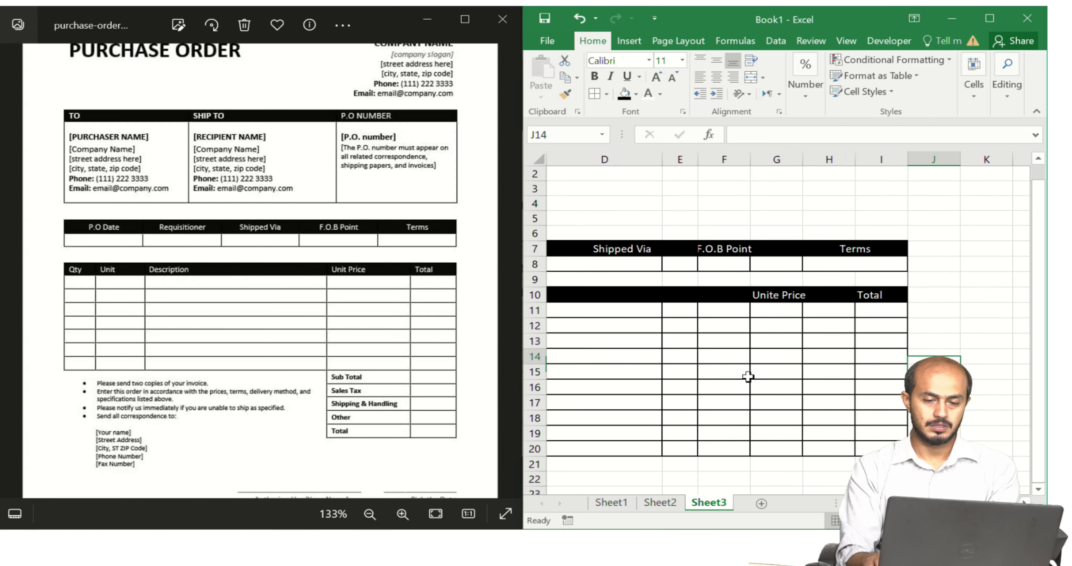
{"action": "key", "text": "Up"}
{"action": "key", "text": "Up"}
{"action": "key", "text": "Up"}
{"action": "key", "text": "Up"}
{"action": "key", "text": "Left"}
{"action": "key", "text": "Left"}
{"action": "key", "text": "Up"}
{"action": "key", "text": "Up"}
{"action": "key", "text": "Right"}
{"action": "key", "text": "Right"}
{"action": "key", "text": "Right"}
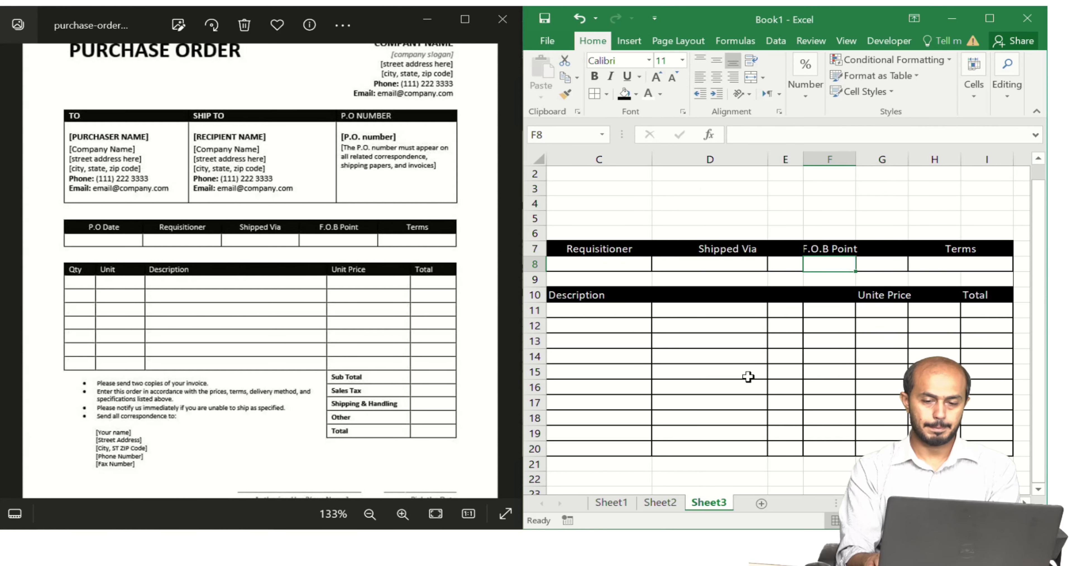
- Merge cells E8:G8 below the F.O.B Point heading into one cell
{"action": "key", "text": "Left"}
{"action": "key", "text": "Left"}
{"action": "key", "text": "Right"}
{"action": "key", "text": "shift+Right"}
{"action": "key", "text": "shift+Right"}
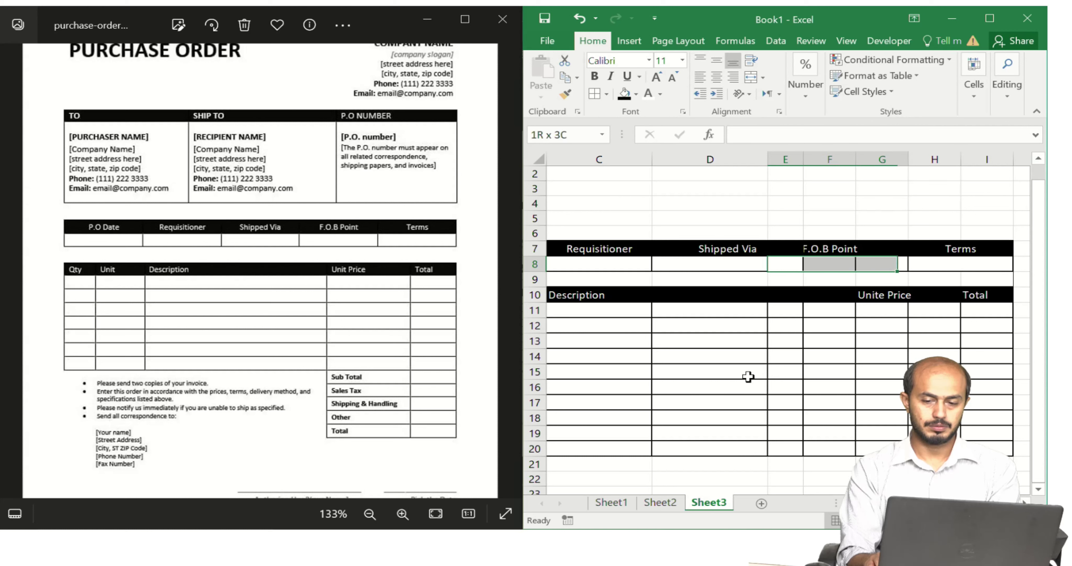
{"action": "left_click", "coordinate": [751, 75]}
{"action": "left_click", "coordinate": [759, 411]}
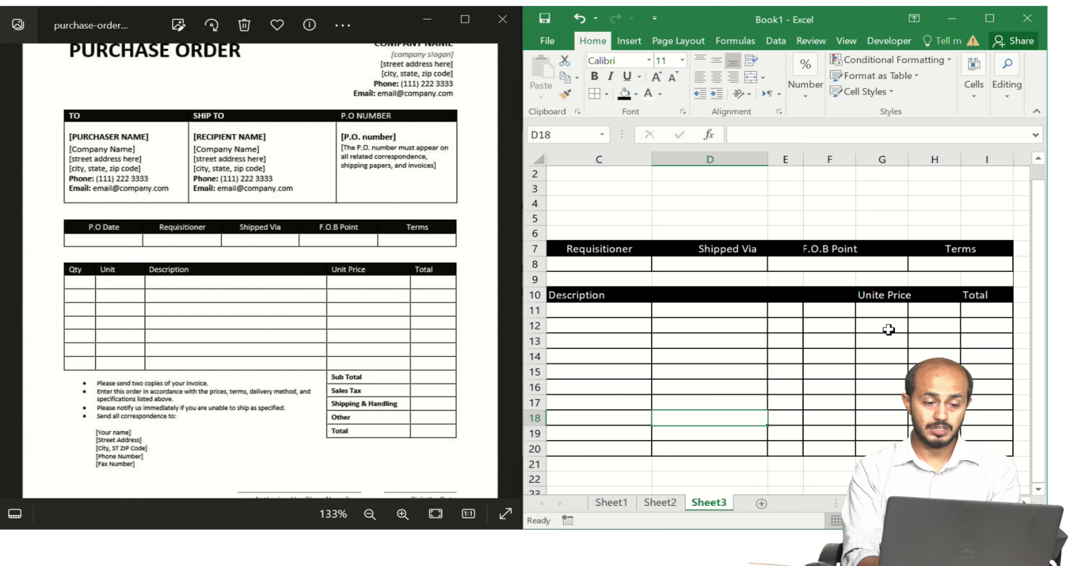
- Merge the Description cells C11:F20 row by row with Merge Across
{"action": "left_click", "coordinate": [637, 324]}
{"action": "key", "text": "Home"}
{"action": "key", "text": "Up"}
{"action": "key", "text": "Right"}
{"action": "key", "text": "Right"}
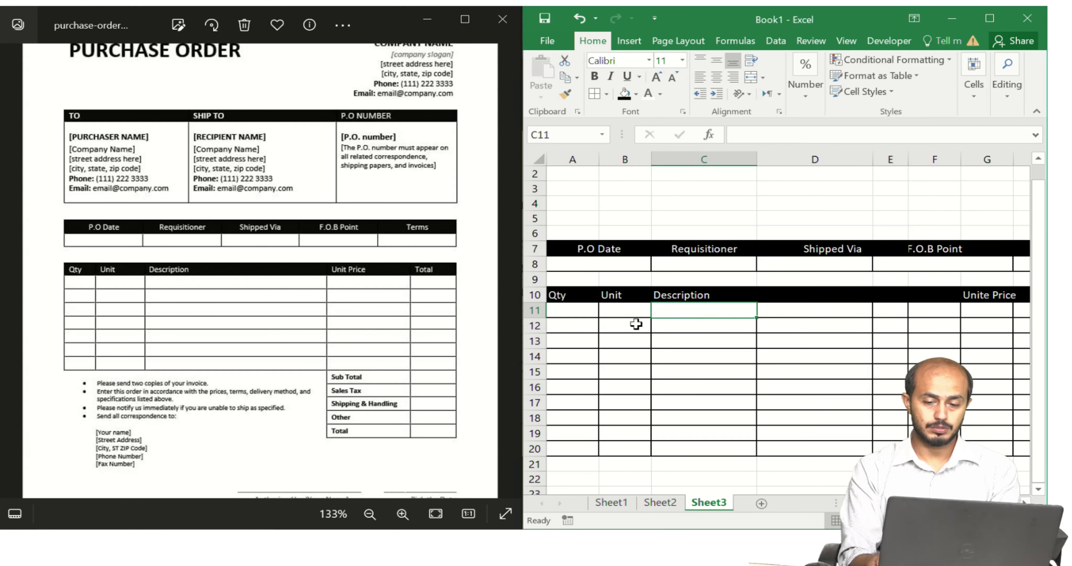
{"action": "key", "text": "shift+Right"}
{"action": "key", "text": "shift+Right"}
{"action": "key", "text": "shift+Right"}
{"action": "key", "text": "shift+Down"}
{"action": "key", "text": "shift+Down"}
{"action": "key", "text": "shift+Down"}
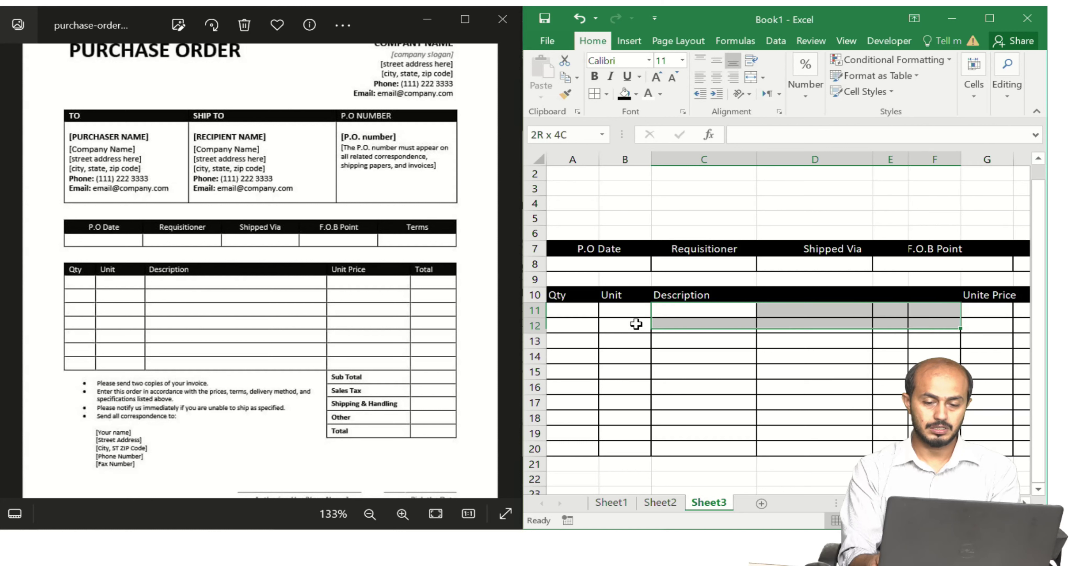
{"action": "key", "text": "shift+Down"}
{"action": "key", "text": "shift+Down"}
{"action": "key", "text": "shift+Down"}
{"action": "key", "text": "shift+Down"}
{"action": "key", "text": "shift+Down"}
{"action": "key", "text": "shift+Down"}
{"action": "key", "text": "shift+Down"}
{"action": "key", "text": "shift+Up"}
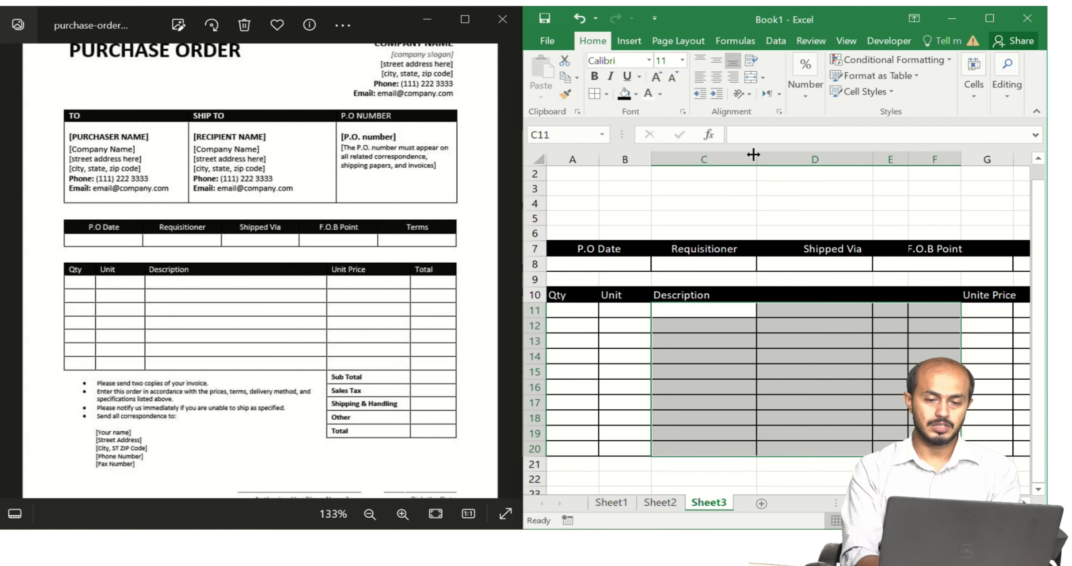
{"action": "left_click", "coordinate": [764, 77]}
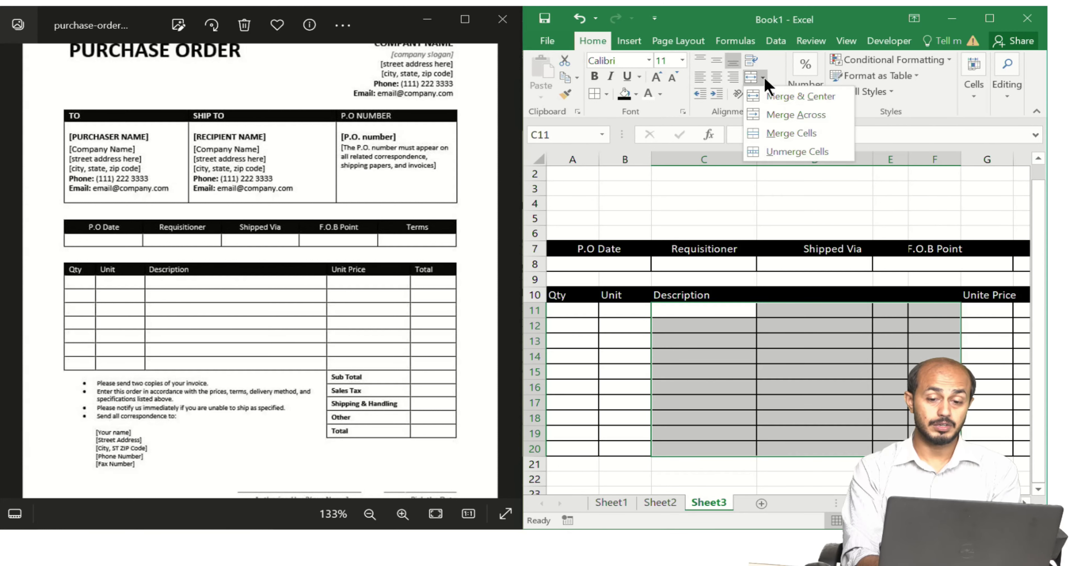
{"action": "left_click", "coordinate": [783, 113]}
- Merge the unit price cells G11:H20 row by row with Merge Across
{"action": "key", "text": "Right"}
{"action": "key", "text": "Right"}
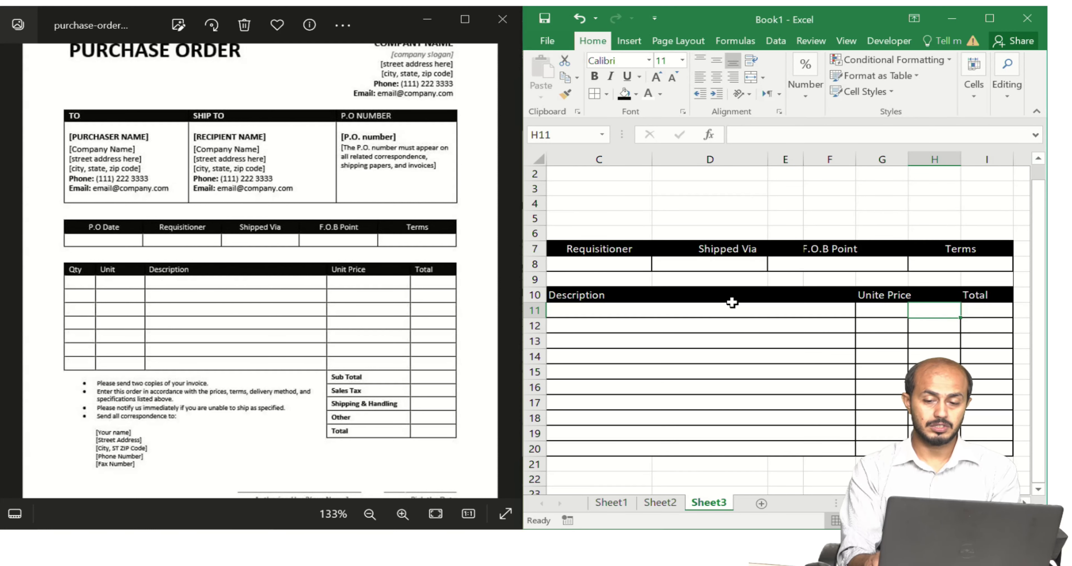
{"action": "key", "text": "Left"}
{"action": "key", "text": "shift+Right"}
{"action": "key", "text": "shift+Down"}
{"action": "key", "text": "shift+Down"}
{"action": "key", "text": "shift+Down"}
{"action": "key", "text": "shift+Down"}
{"action": "key", "text": "shift+Down"}
{"action": "key", "text": "shift+Down"}
{"action": "key", "text": "shift+Down"}
{"action": "key", "text": "shift+Down"}
{"action": "key", "text": "shift+Down"}
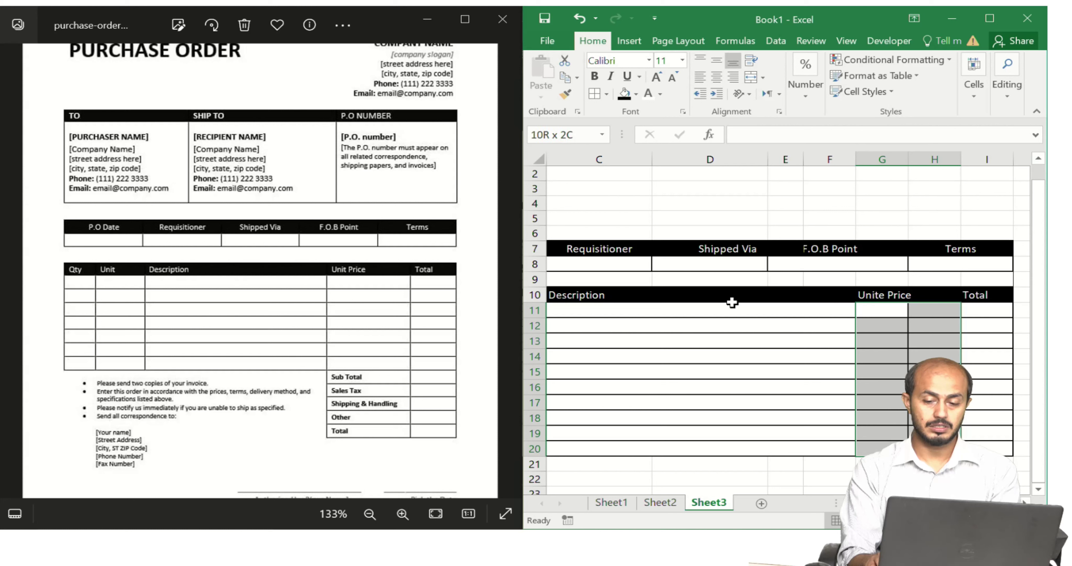
{"action": "left_click", "coordinate": [764, 77]}
{"action": "left_click", "coordinate": [782, 119]}
{"action": "left_click", "coordinate": [701, 465]}
{"action": "left_click", "coordinate": [701, 431]}
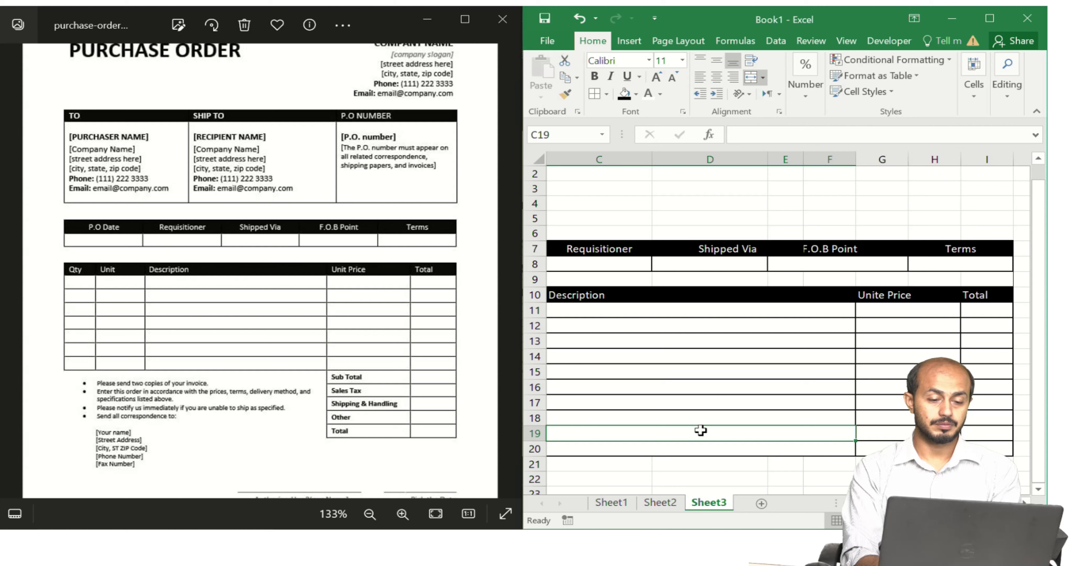
- Apply All Borders to G21:I25, the five-row totals block below the item table
{"action": "key", "text": "Down"}
{"action": "key", "text": "Down"}
{"action": "key", "text": "Down"}
{"action": "key", "text": "Down"}
{"action": "key", "text": "Down"}
{"action": "key", "text": "Down"}
{"action": "key", "text": "Down"}
{"action": "key", "text": "Down"}
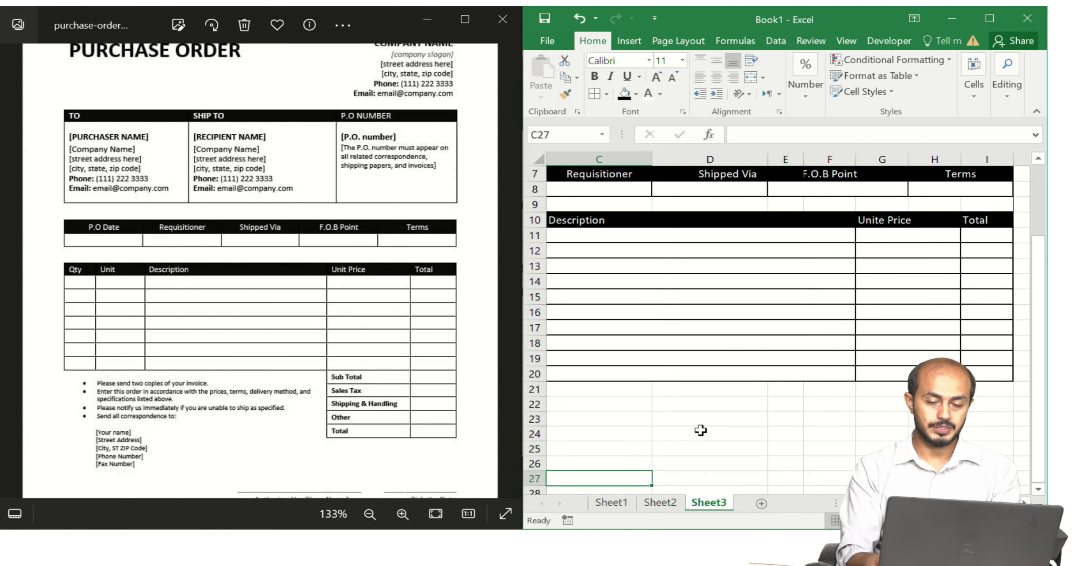
{"action": "left_click_drag", "start_coordinate": [879, 391], "coordinate": [986, 479]}
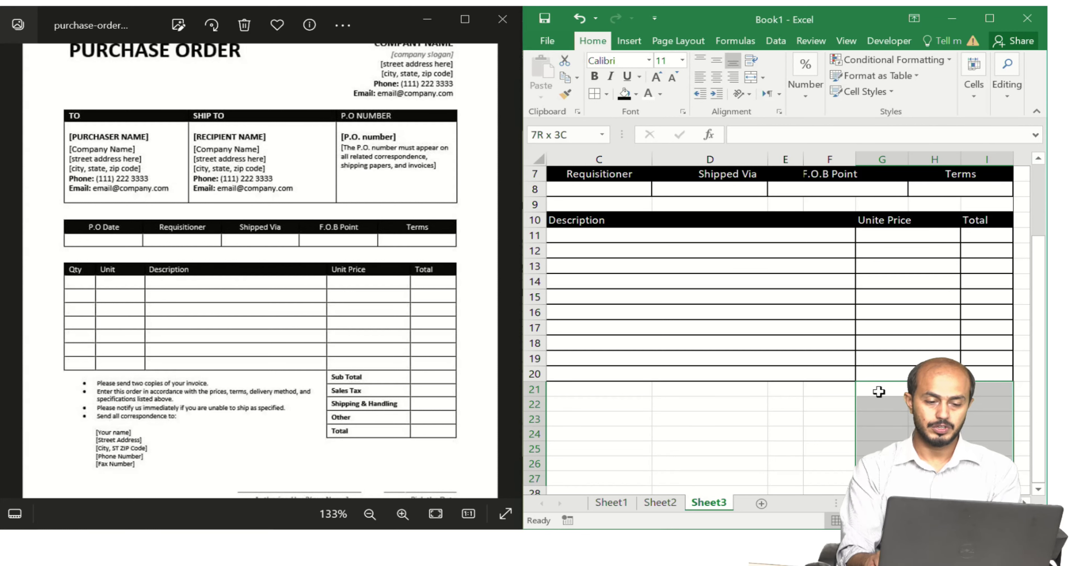
{"action": "left_click_drag", "start_coordinate": [987, 478], "coordinate": [987, 406]}
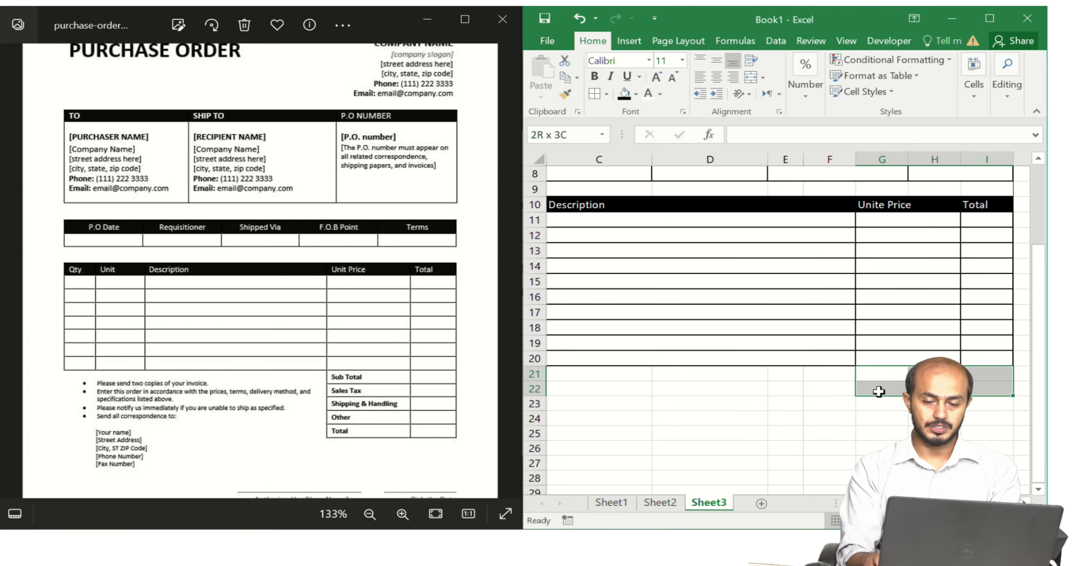
{"action": "key", "text": "shift+Down"}
{"action": "key", "text": "shift+Down"}
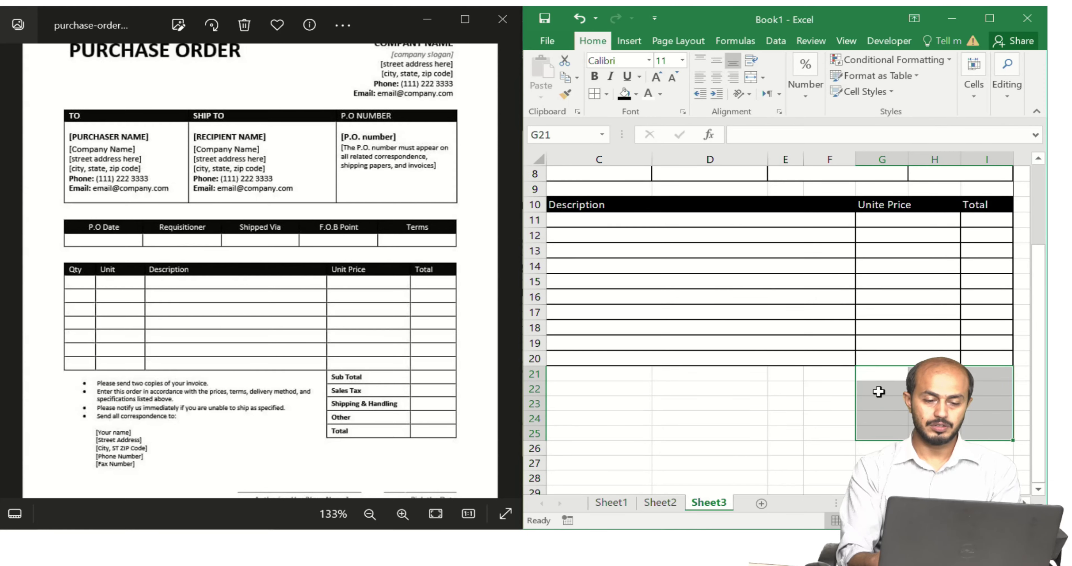
{"action": "left_click", "coordinate": [593, 95]}
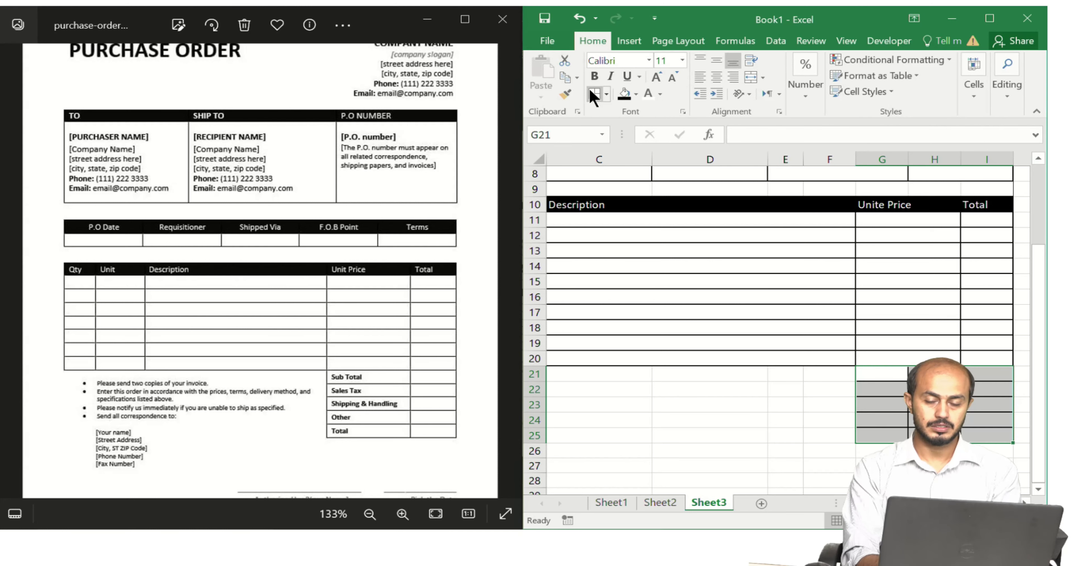
- Merge the label cells G21:H25 of the totals block row by row with Merge Across
{"action": "left_click", "coordinate": [895, 369]}
{"action": "key", "text": "shift+Down"}
{"action": "key", "text": "shift+Down"}
{"action": "key", "text": "shift+Down"}
{"action": "key", "text": "shift+Down"}
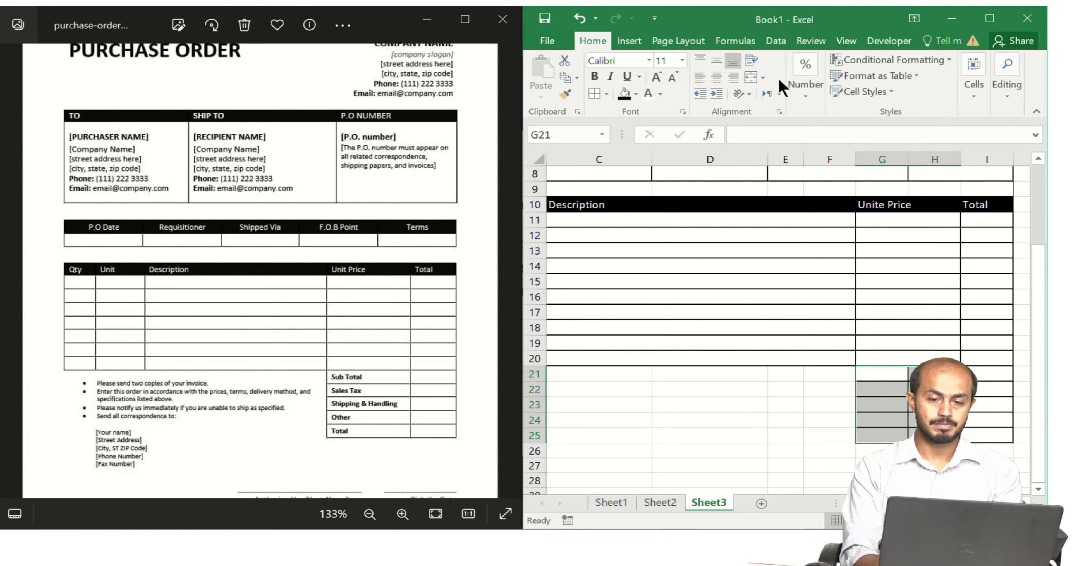
{"action": "left_click", "coordinate": [764, 77]}
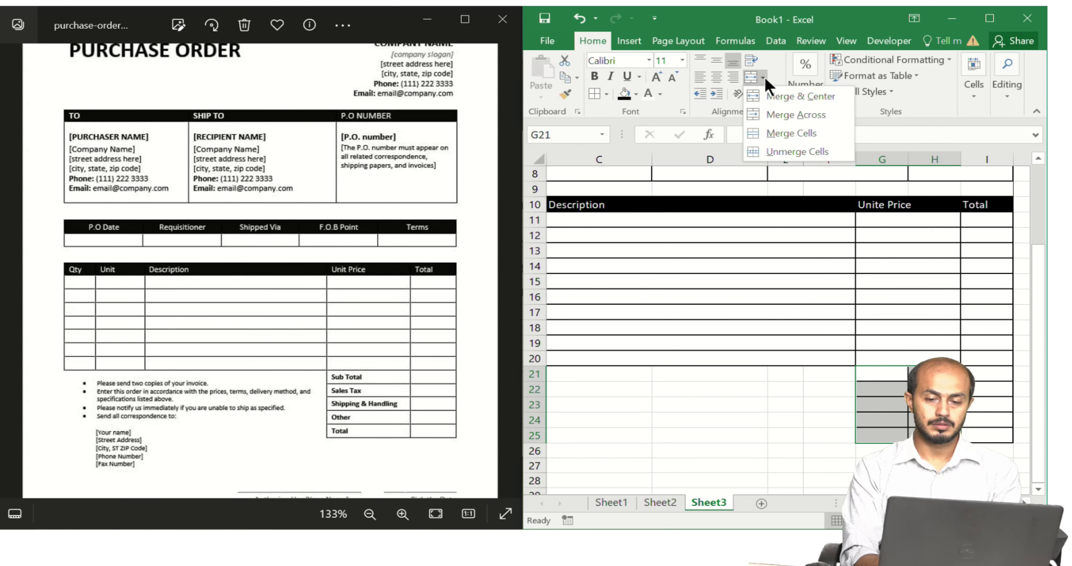
{"action": "left_click", "coordinate": [794, 121]}
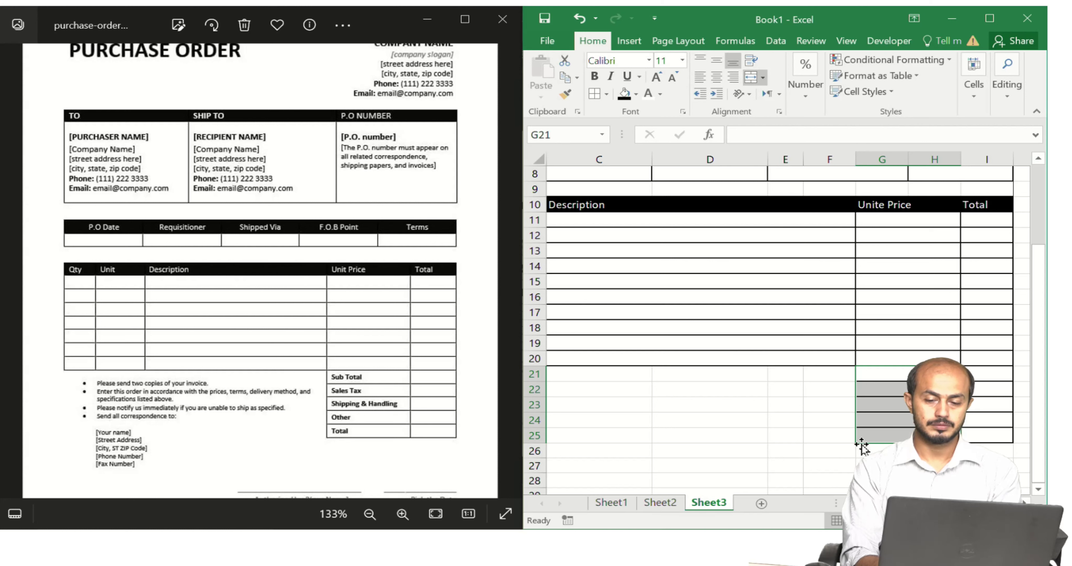
{"action": "left_click", "coordinate": [893, 377]}
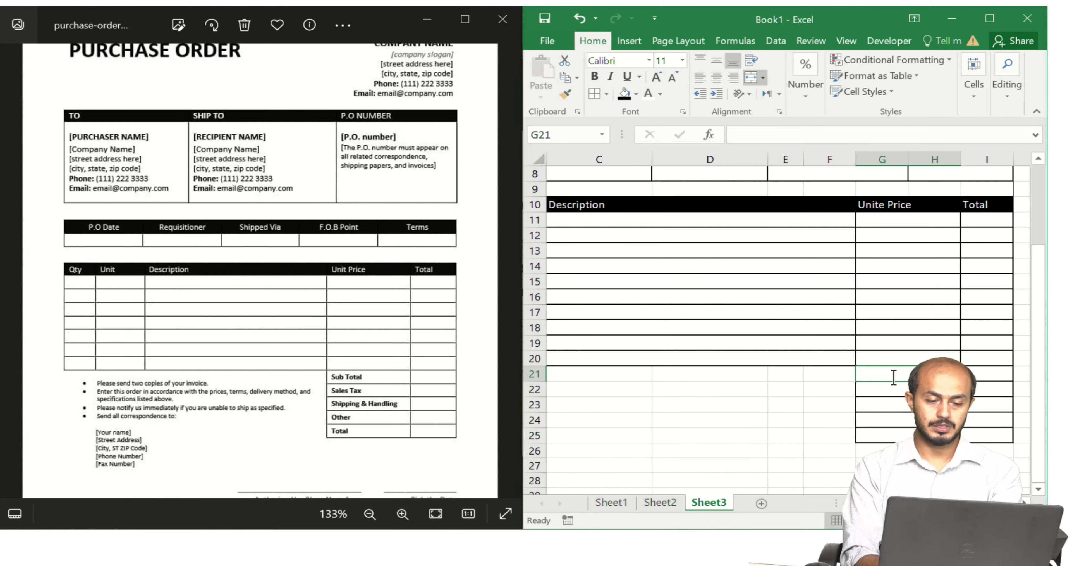
- Enter the totals labels in G21:G25: "Sub Total", "Salex Tax", "Shipping & Handing", "Other" and "Total"
{"action": "type", "text": "Salex Tax"}
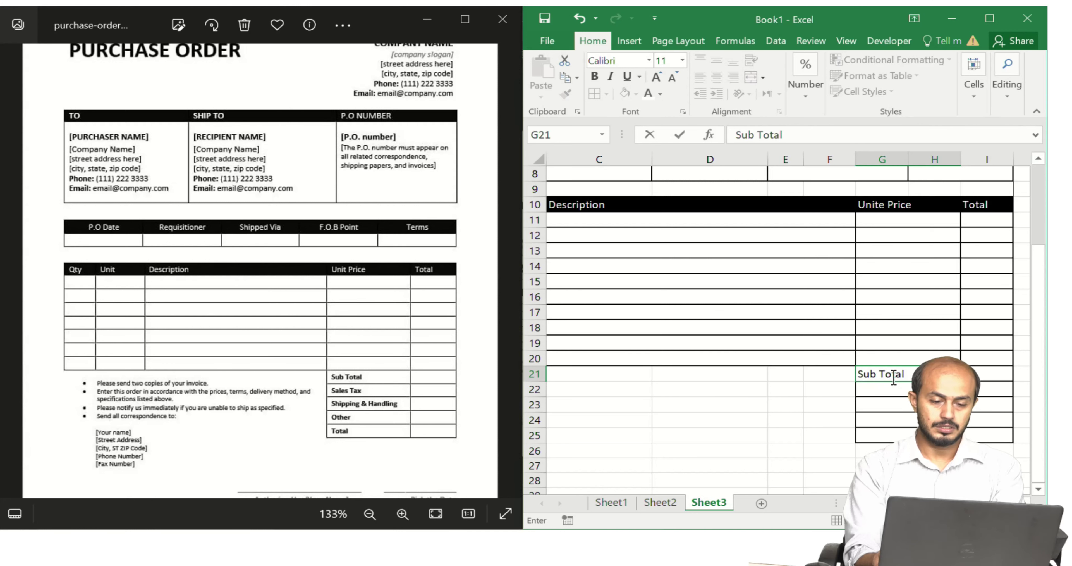
{"action": "key", "text": "Return"}
{"action": "type", "text": "Salex Tax"}
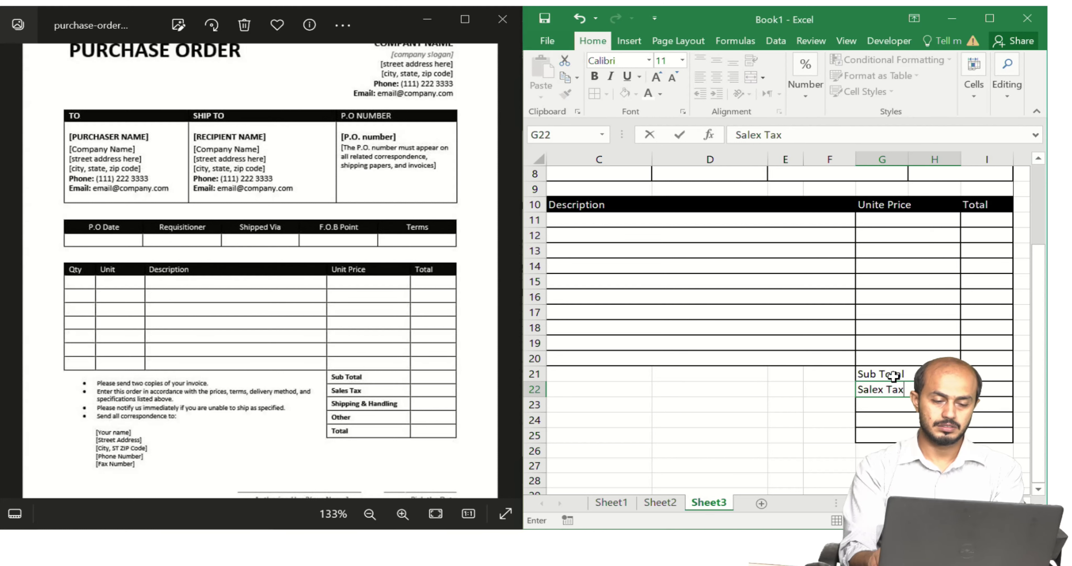
{"action": "key", "text": "Return"}
{"action": "type", "text": "Shipping &"}
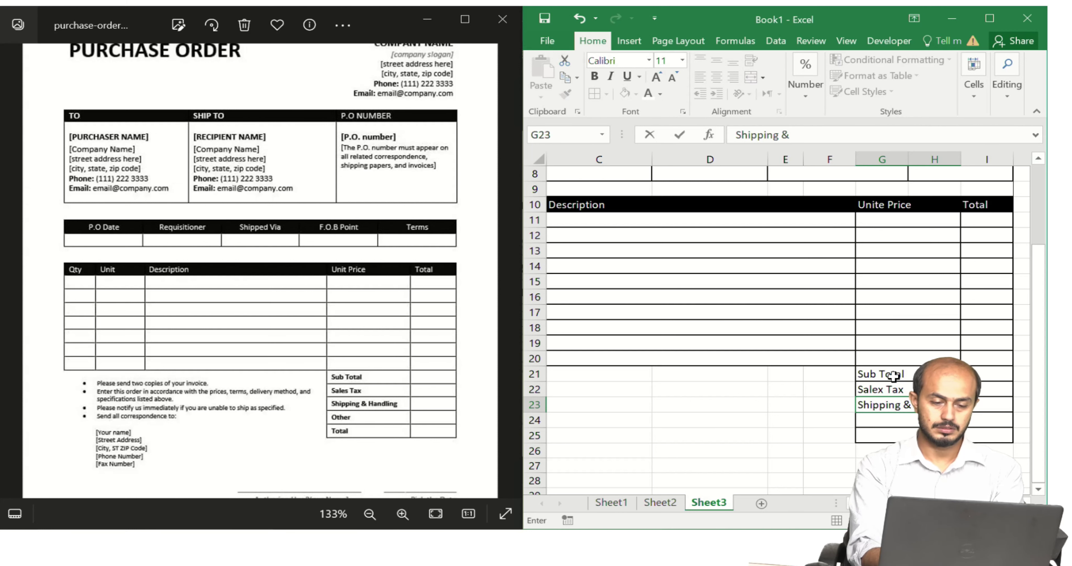
{"action": "type", "text": "Handing"}
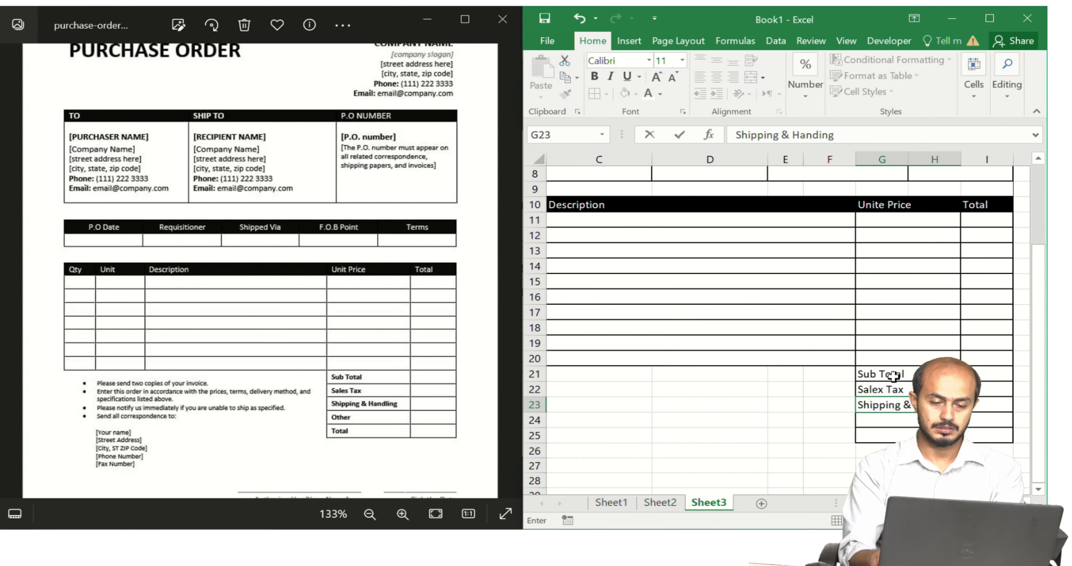
{"action": "key", "text": "Return"}
{"action": "type", "text": "O"}
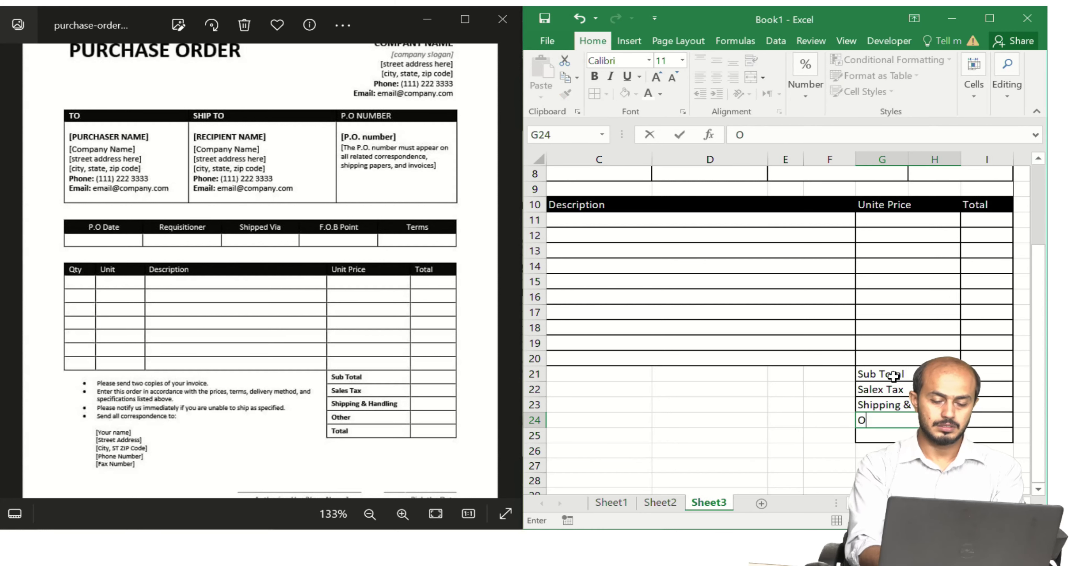
{"action": "type", "text": "ther"}
{"action": "key", "text": "Return"}
{"action": "type", "text": "T"}
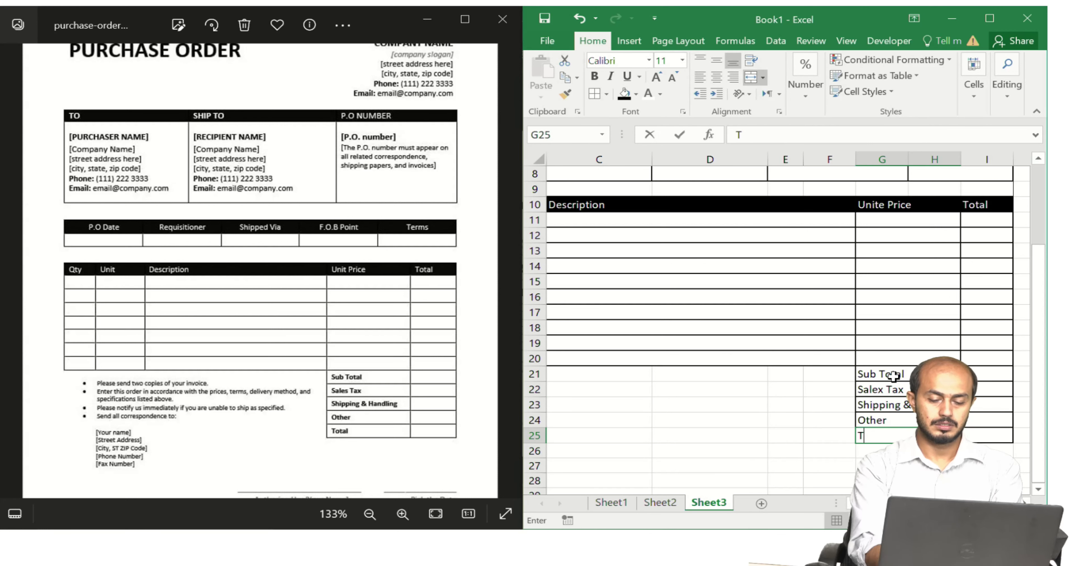
{"action": "type", "text": "otal"}
{"action": "key", "text": "Return"}
- Merge A21:F25 beside the totals block row by row with Merge Across, and maximize the workbook window
{"action": "key", "text": "Home"}
{"action": "key", "text": "Up"}
{"action": "key", "text": "Up"}
{"action": "key", "text": "Up"}
{"action": "key", "text": "Up"}
{"action": "key", "text": "Up"}
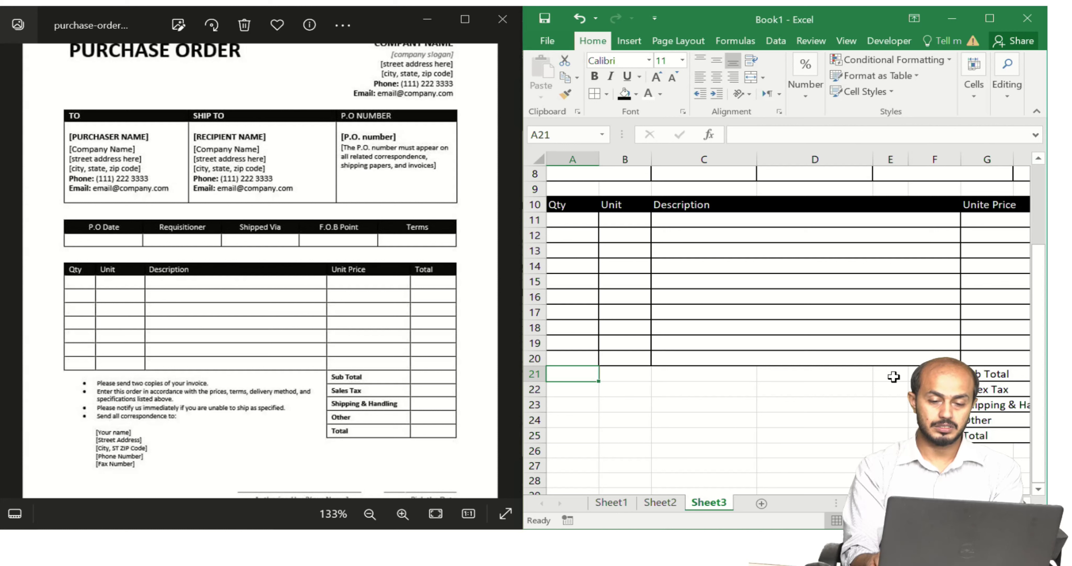
{"action": "key", "text": "shift+Right"}
{"action": "key", "text": "shift+Right"}
{"action": "key", "text": "shift+Right"}
{"action": "key", "text": "shift+Right"}
{"action": "key", "text": "shift+Right"}
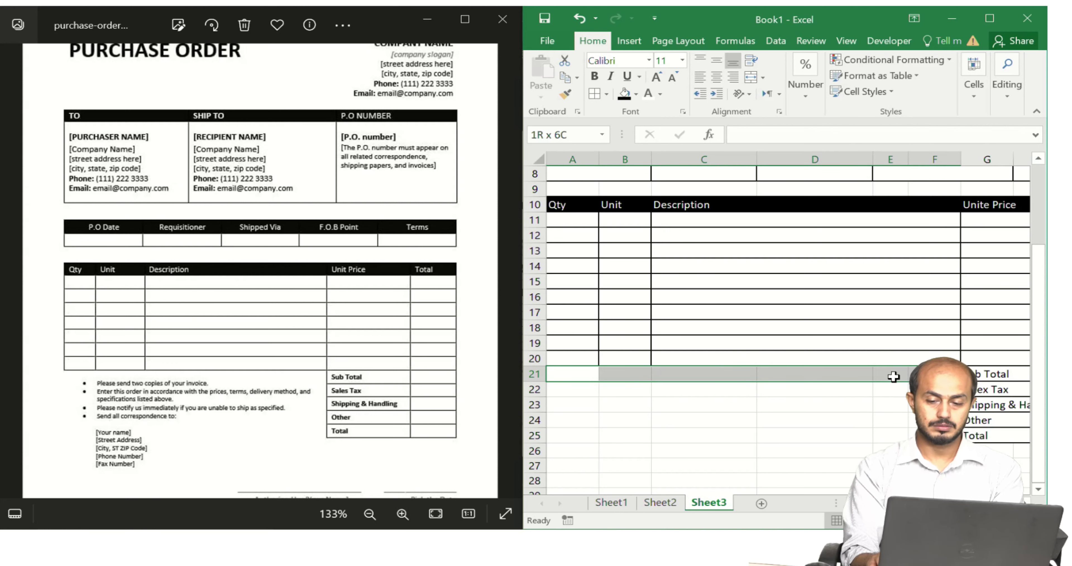
{"action": "key", "text": "shift+Down"}
{"action": "key", "text": "shift+Down"}
{"action": "key", "text": "shift+Down"}
{"action": "key", "text": "shift+Down"}
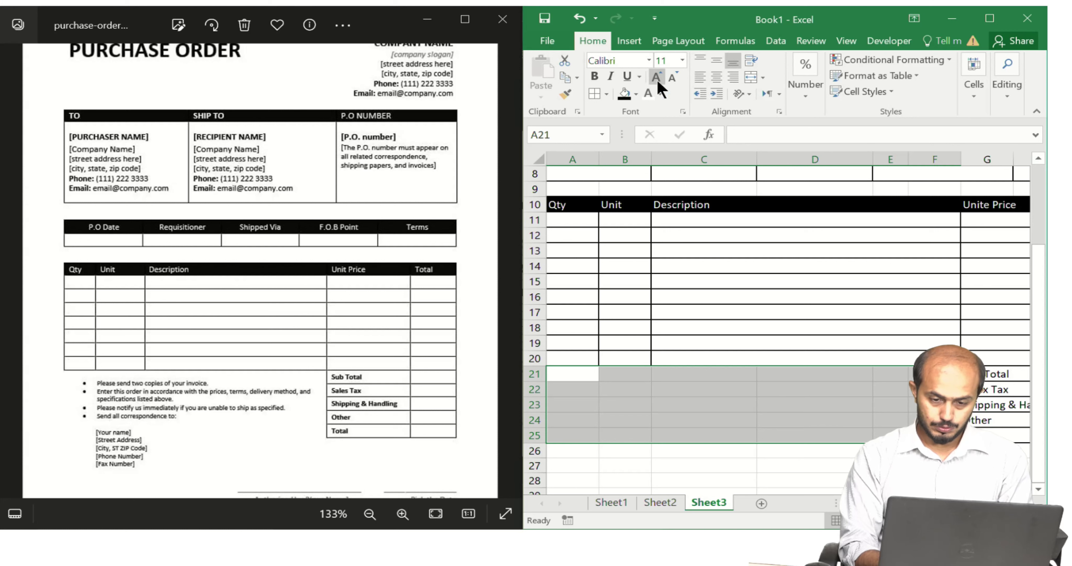
{"action": "left_click", "coordinate": [764, 76]}
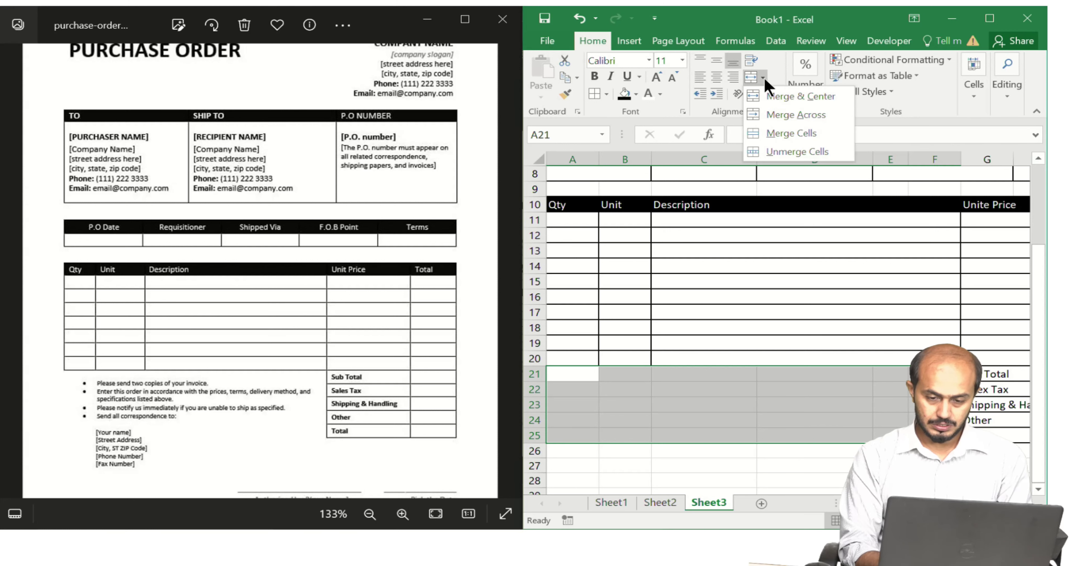
{"action": "left_click", "coordinate": [786, 114]}
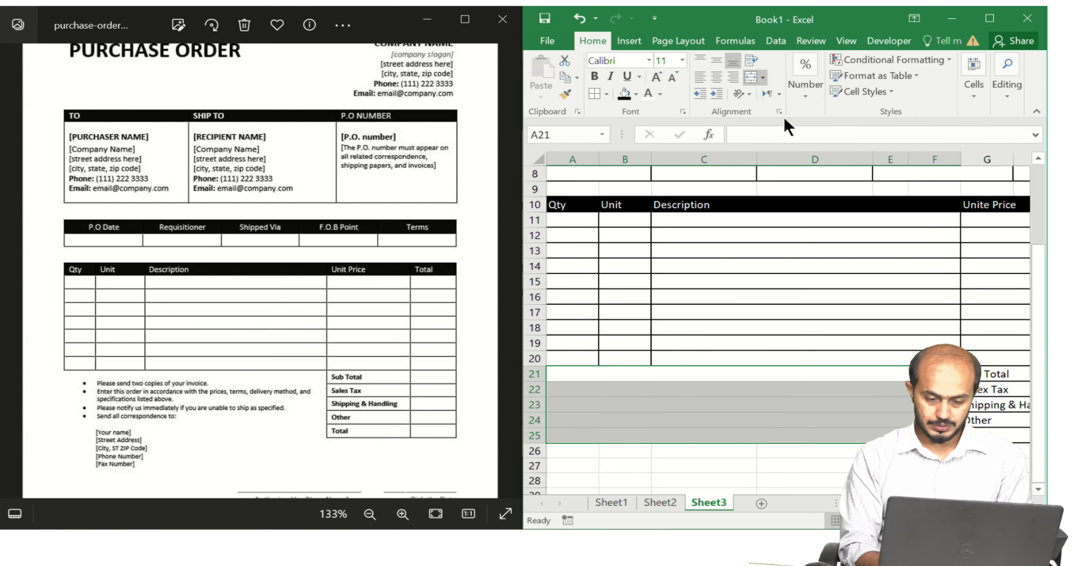
{"action": "left_click", "coordinate": [622, 370]}
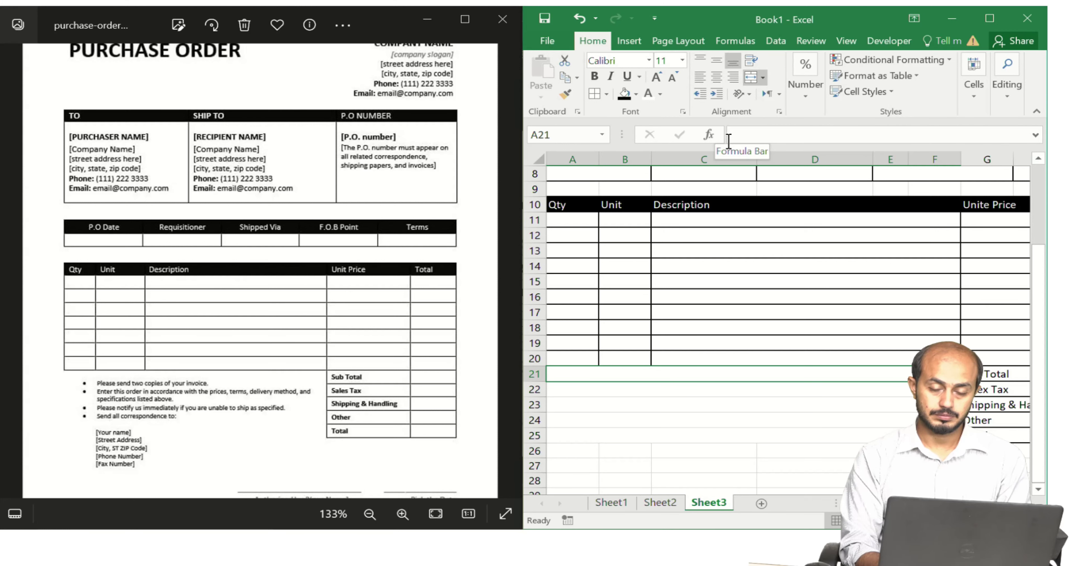
{"action": "left_click", "coordinate": [990, 18]}
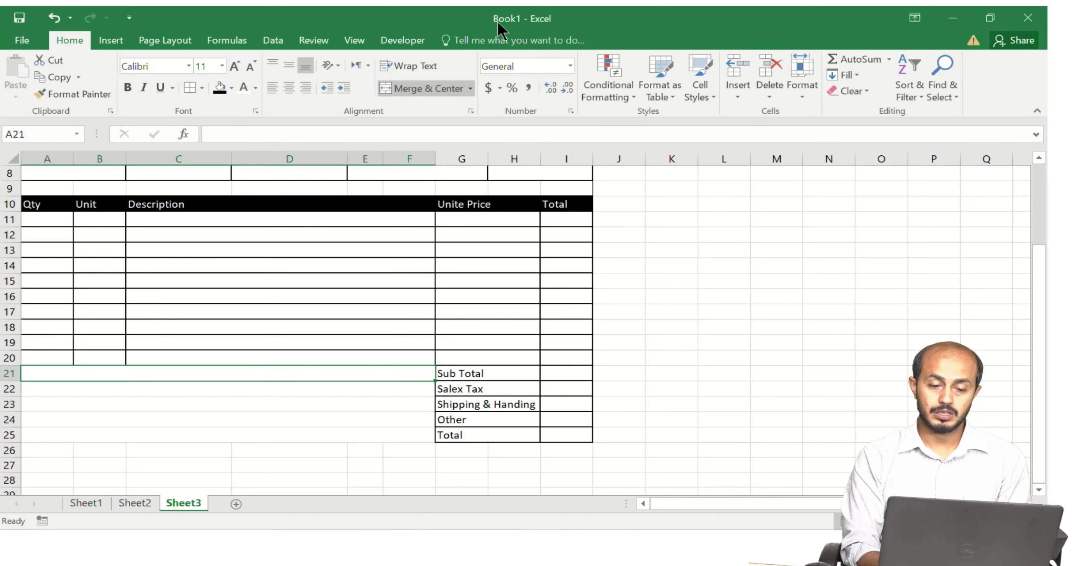
{"action": "left_click", "coordinate": [470, 110]}
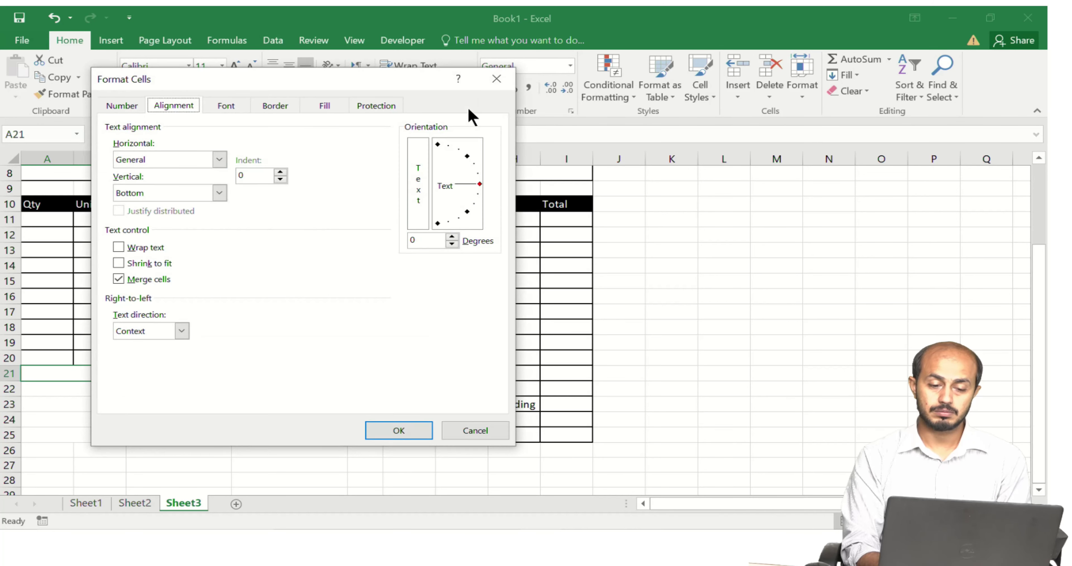
{"action": "left_click", "coordinate": [496, 79]}
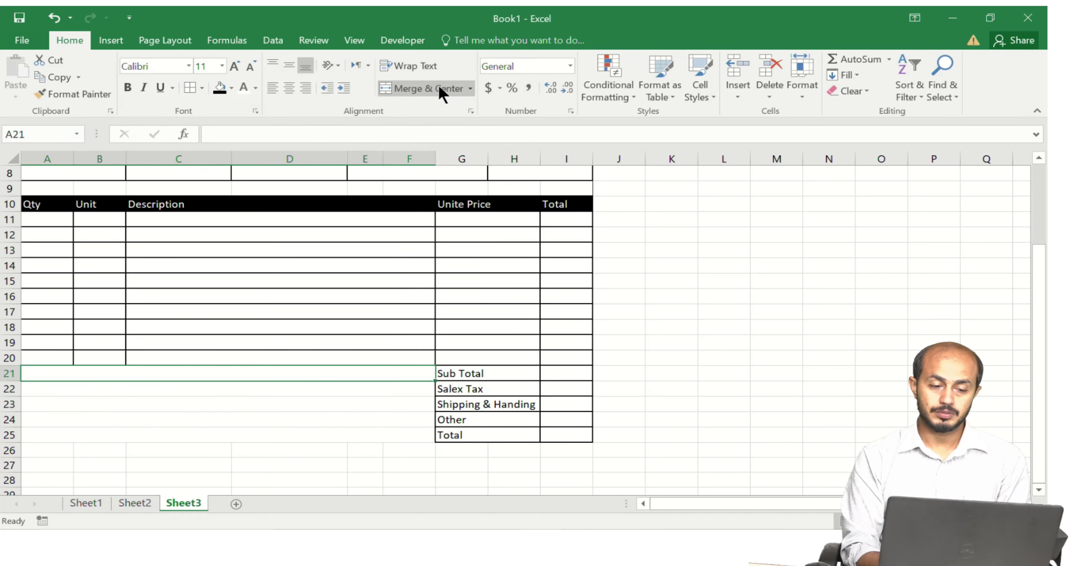
{"action": "left_click", "coordinate": [255, 111]}
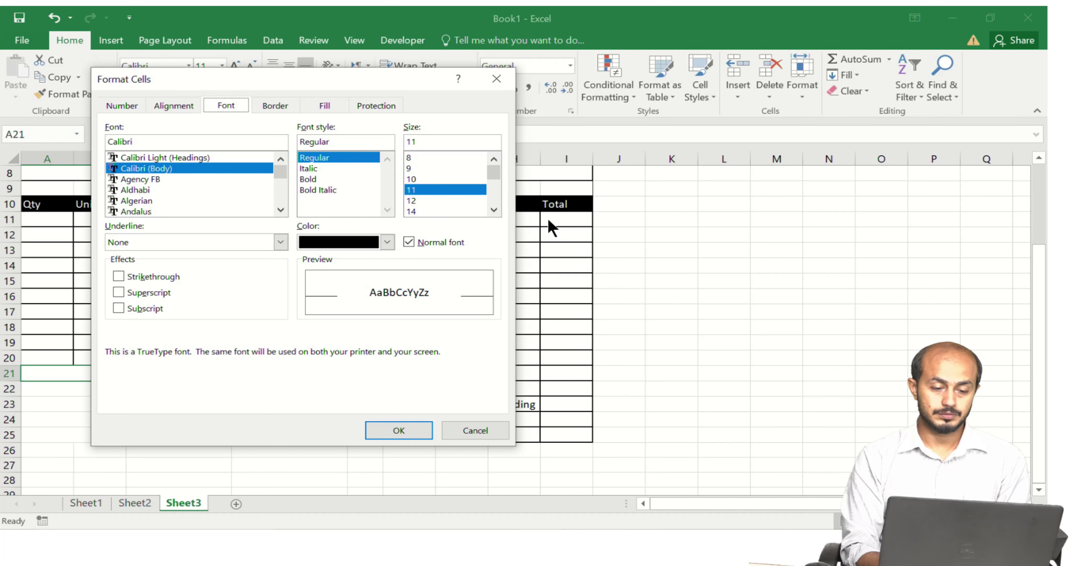
{"action": "left_click", "coordinate": [280, 242]}
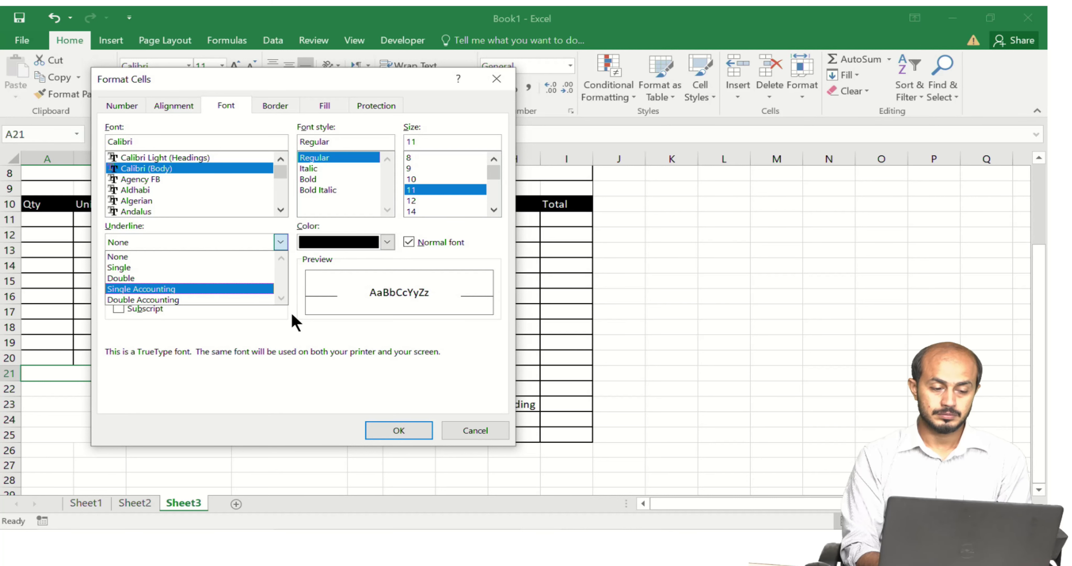
{"action": "left_click", "coordinate": [292, 335]}
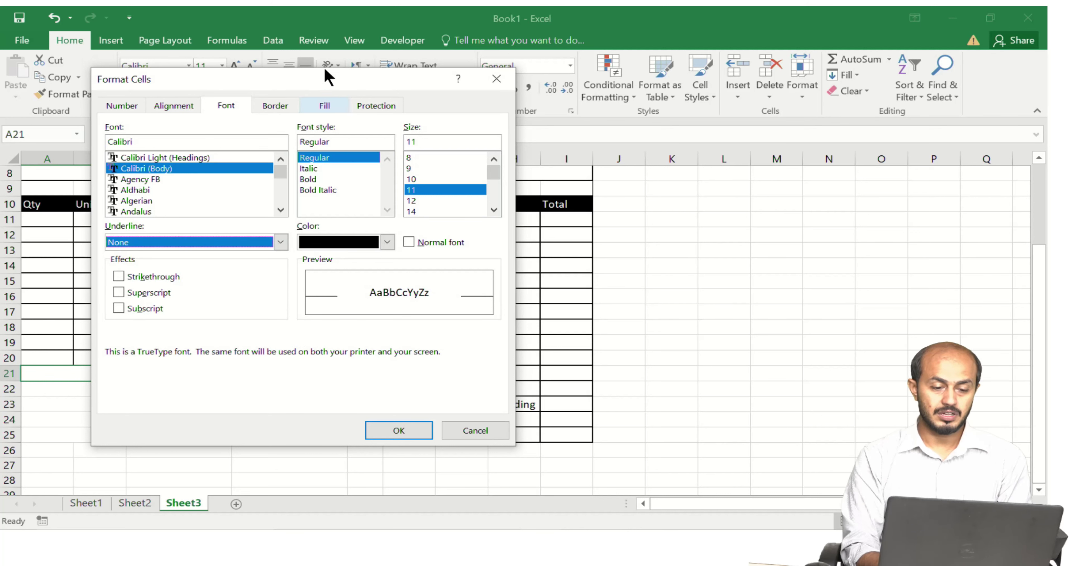
{"action": "left_click", "coordinate": [506, 83]}
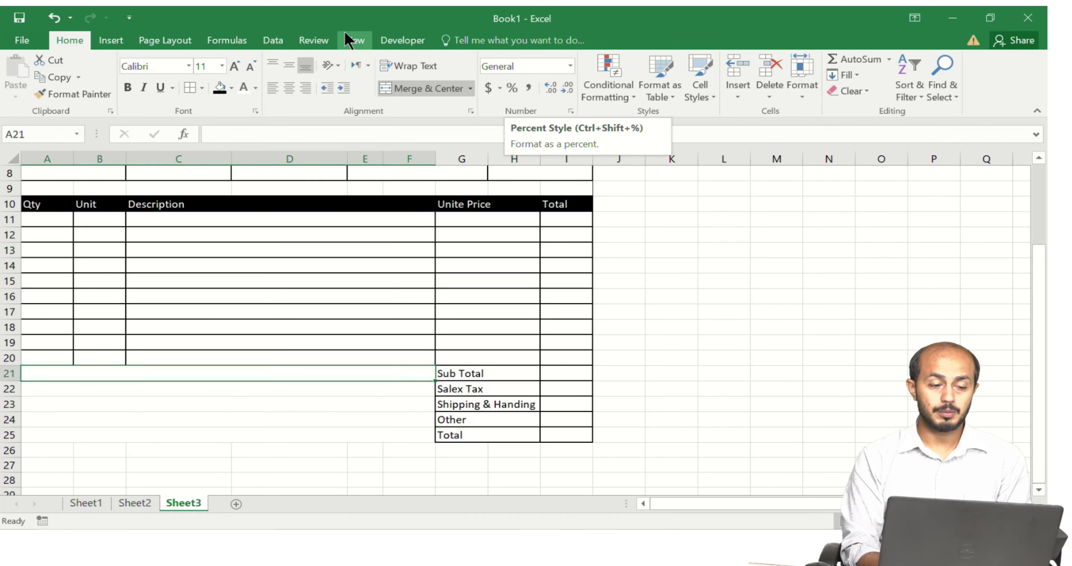
- Insert the filled circle symbol from Wingdings, character code 108, as a bullet in A21
{"action": "left_click", "coordinate": [123, 41]}
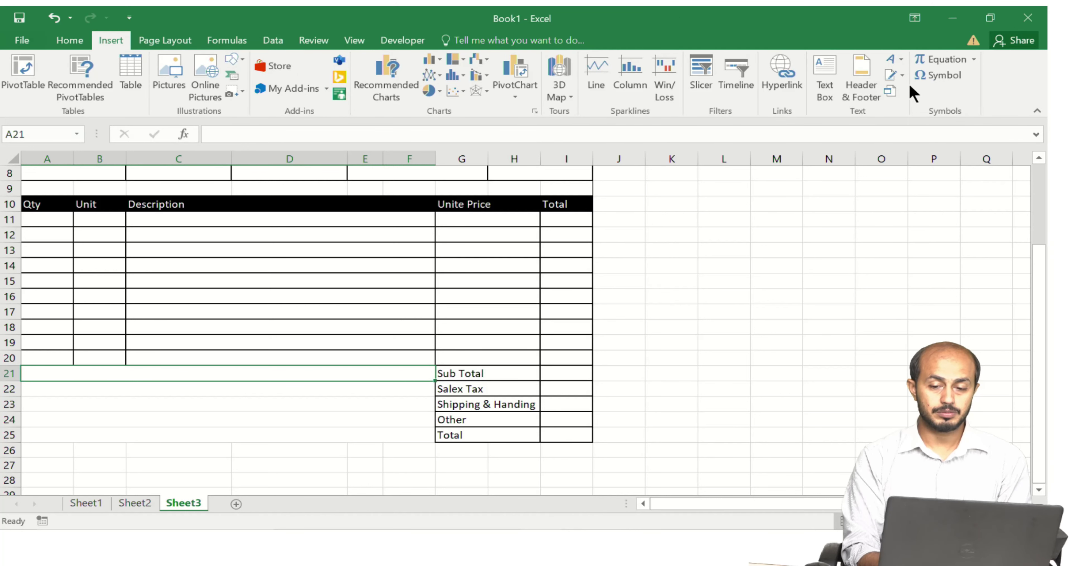
{"action": "left_click", "coordinate": [931, 80]}
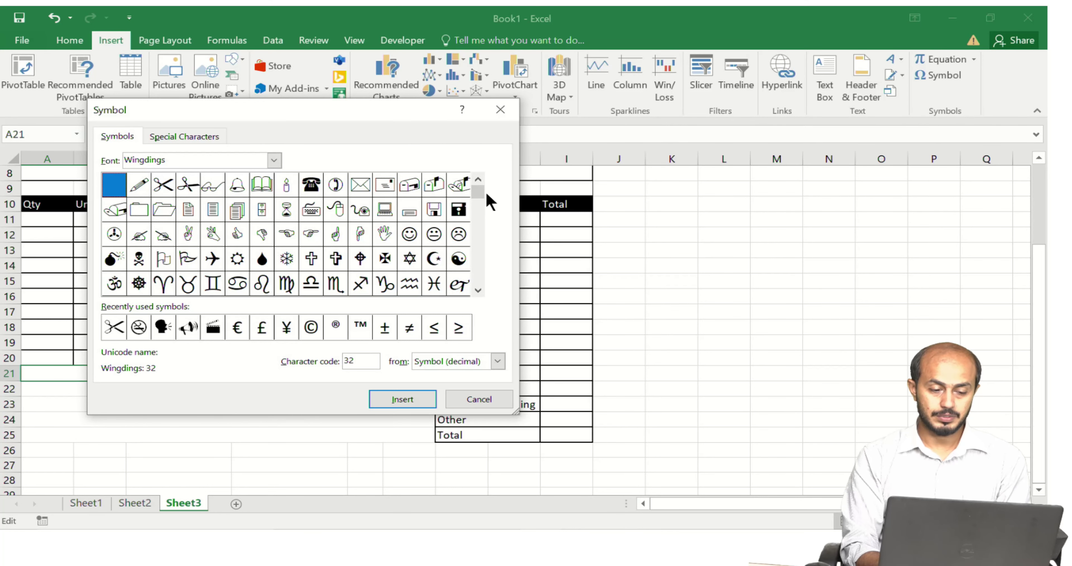
{"action": "left_click", "coordinate": [478, 232]}
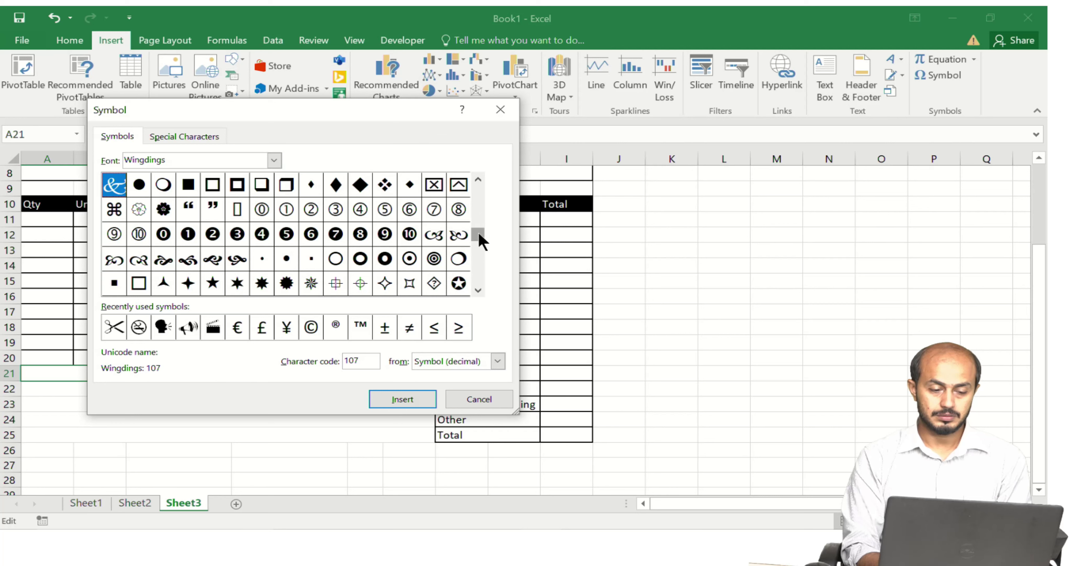
{"action": "left_click", "coordinate": [141, 186]}
{"action": "left_click", "coordinate": [407, 403]}
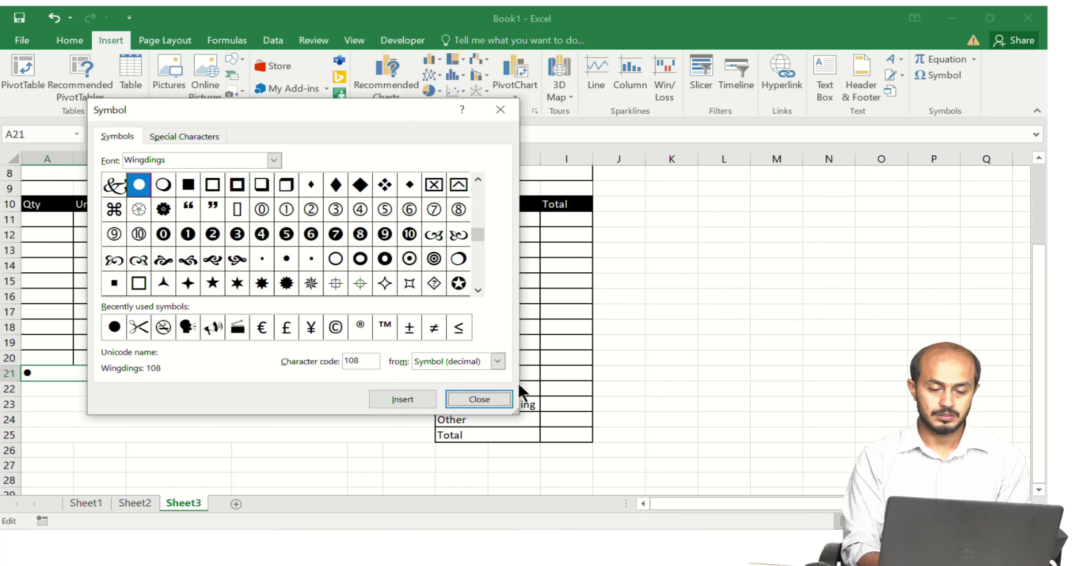
{"action": "left_click", "coordinate": [480, 399]}
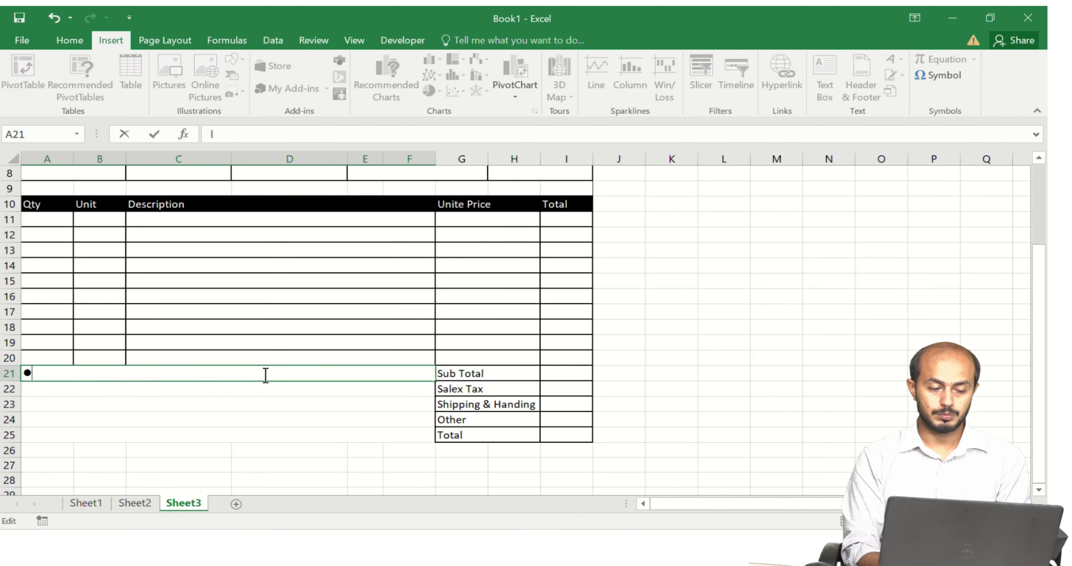
{"action": "key", "text": "Tab"}
{"action": "left_click", "coordinate": [194, 369]}
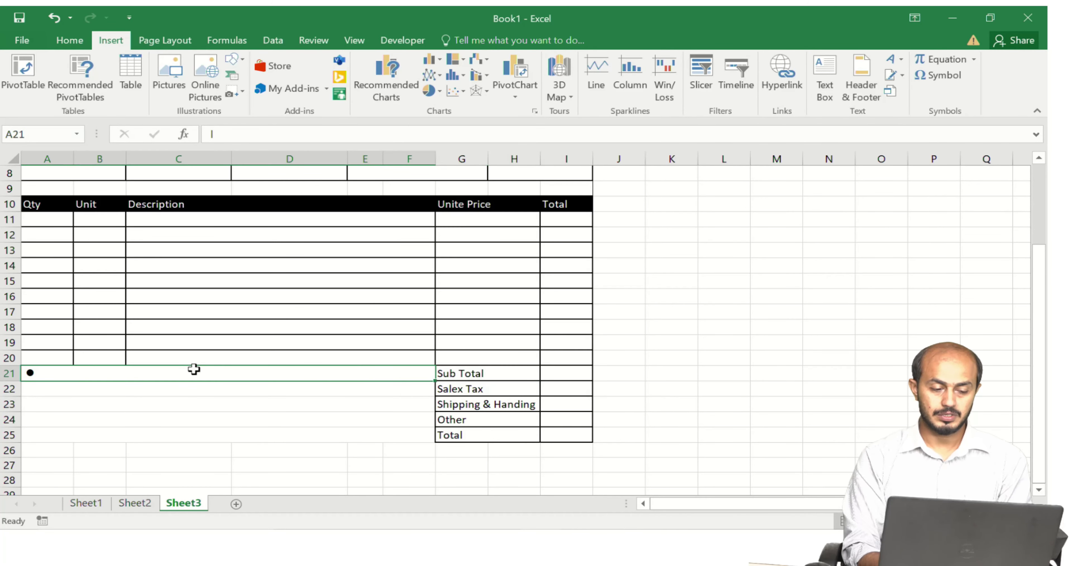
- Open A21 for editing and add blank space after its bullet, removing any trial characters
{"action": "double_click", "coordinate": [194, 369]}
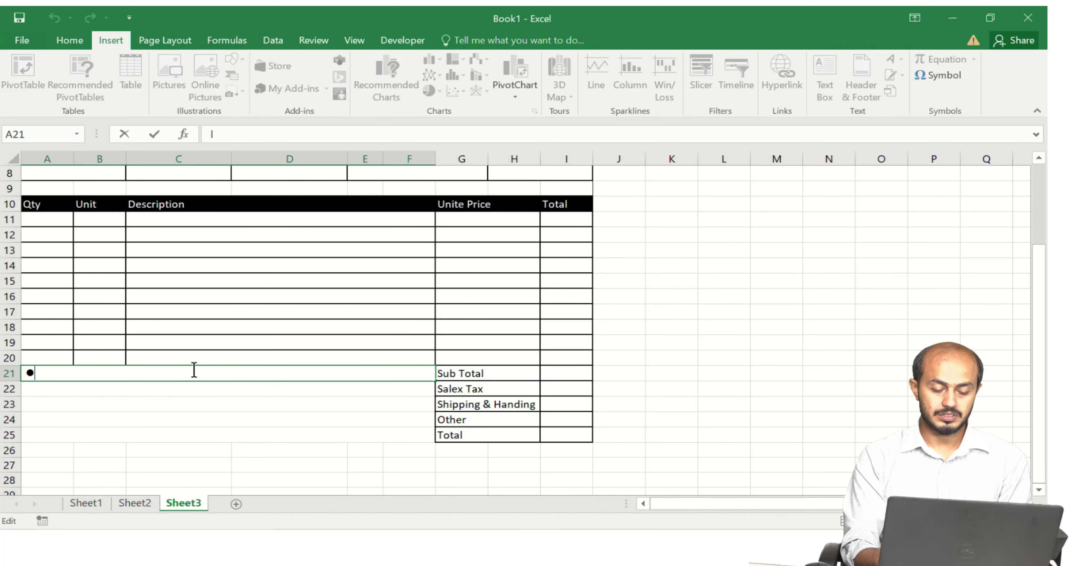
{"action": "left_click", "coordinate": [71, 40]}
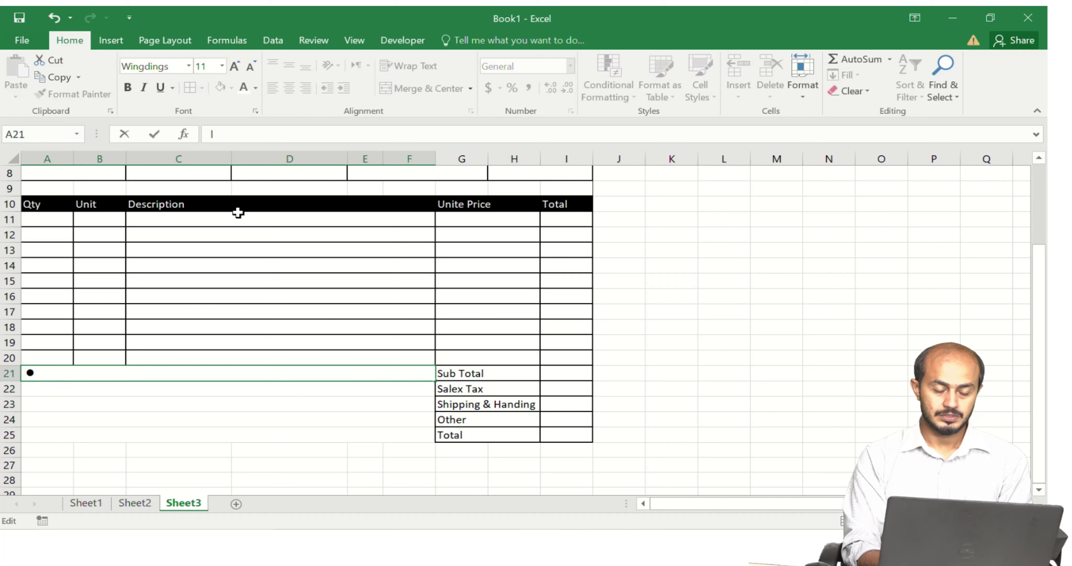
{"action": "type", "text": "hhl"}
{"action": "key", "text": "BackSpace"}
{"action": "key", "text": "BackSpace"}
{"action": "key", "text": "BackSpace"}
{"action": "key", "text": "BackSpace"}
{"action": "key", "text": "BackSpace"}
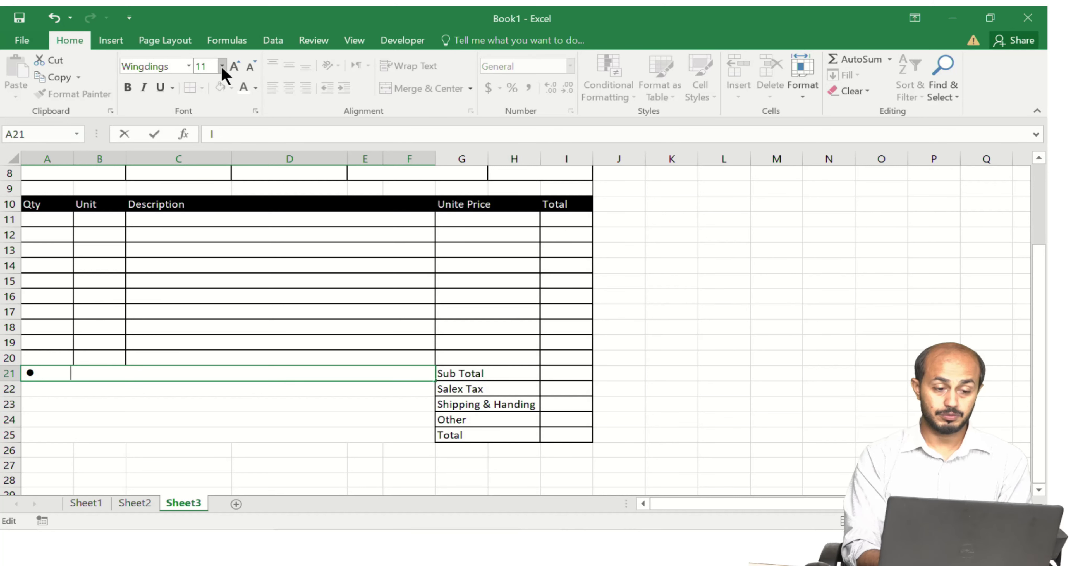
- Switch the font for text after the bullet in A21 to Calibri and enter the test text "kjkhh"
{"action": "left_click", "coordinate": [191, 67]}
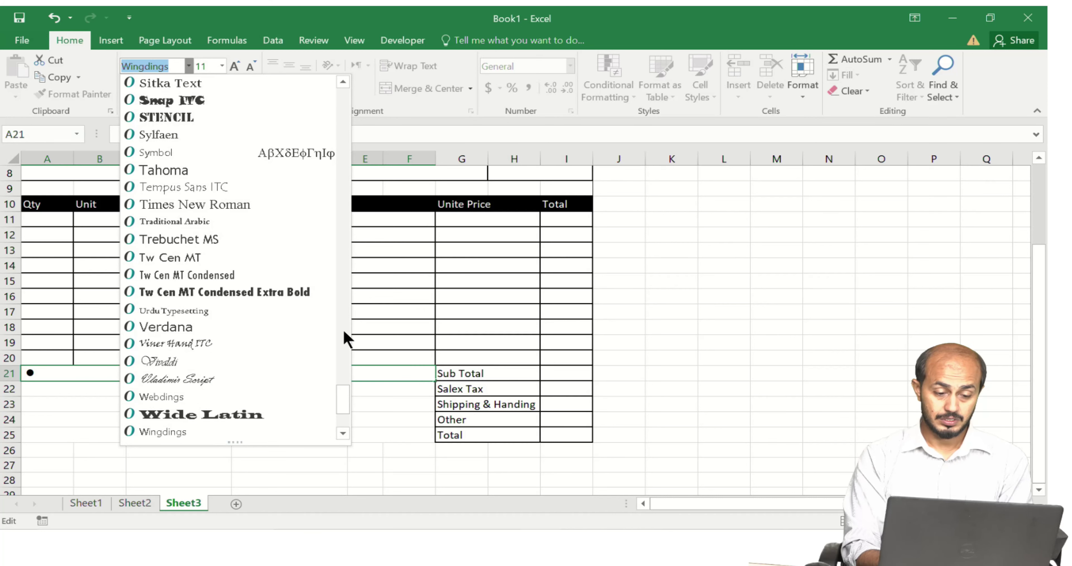
{"action": "left_click_drag", "start_coordinate": [347, 397], "coordinate": [321, 71]}
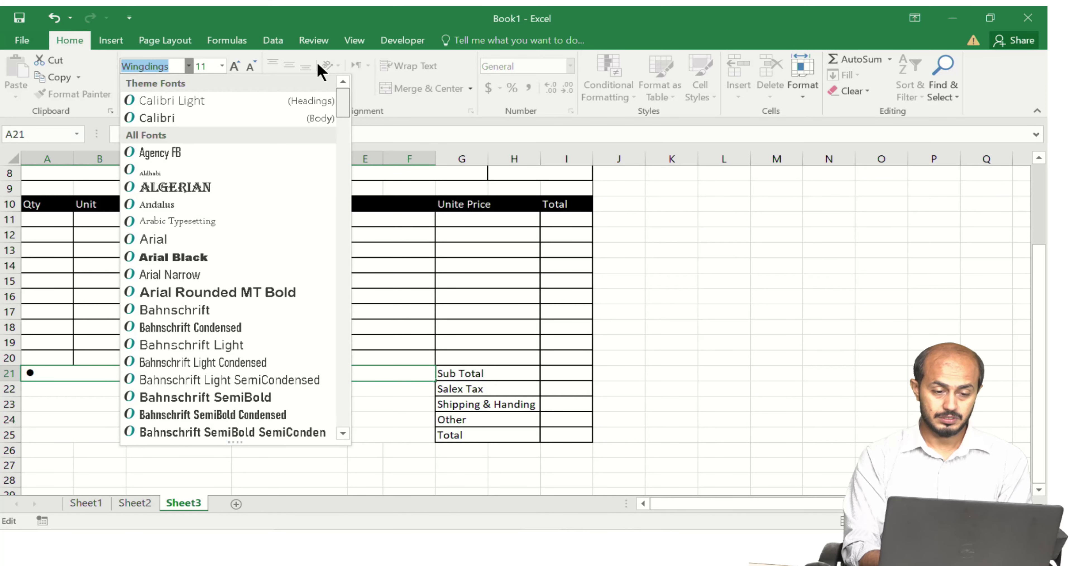
{"action": "key", "text": "Escape"}
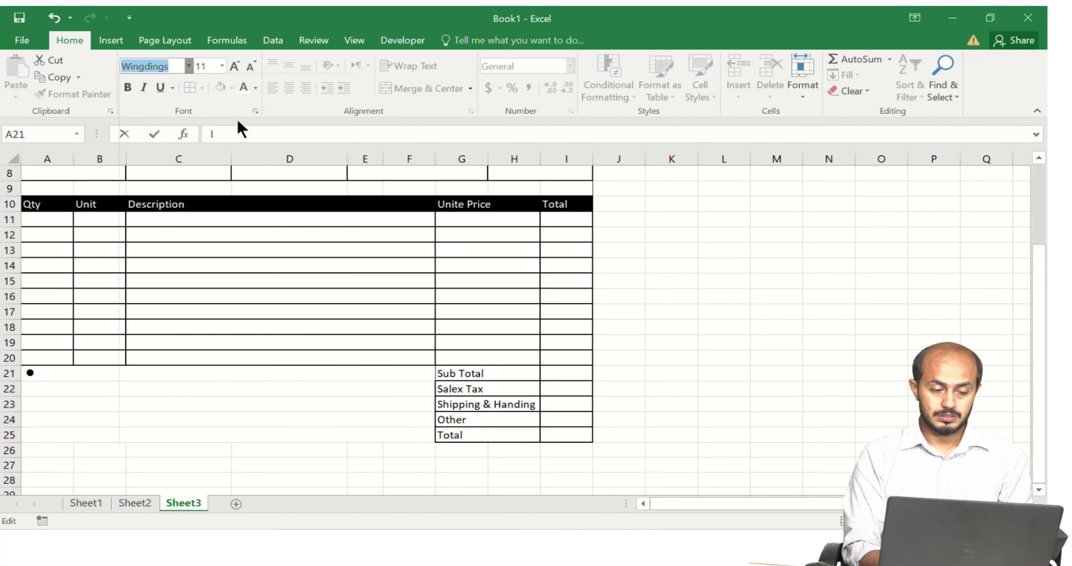
{"action": "key", "text": "Escape"}
{"action": "type", "text": "kjkhh"}
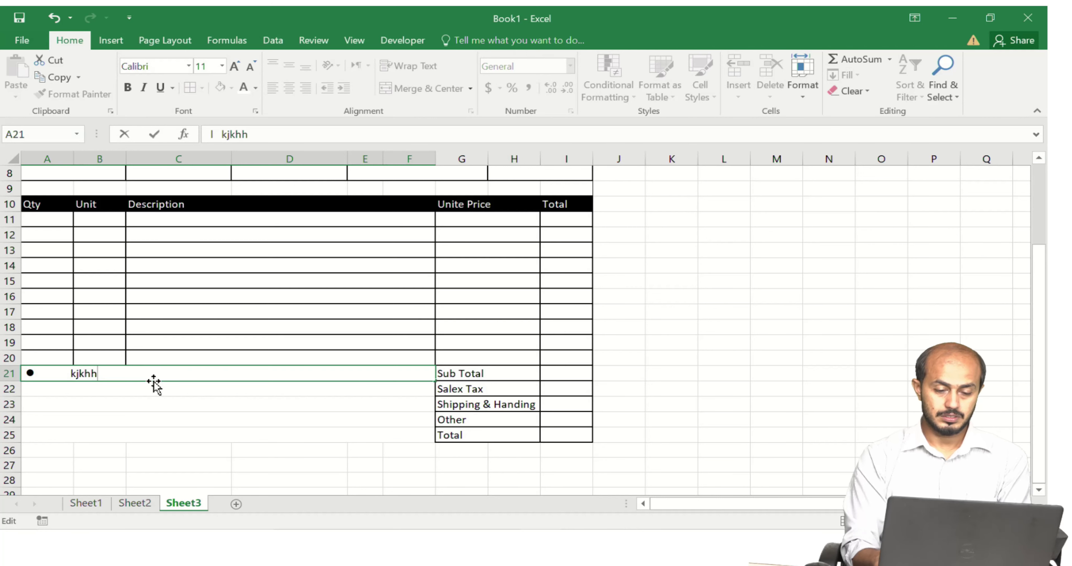
- Check the bulleted notes in the reference image, and delete the test text after the bullet in A21
{"action": "key", "text": "alt+Tab"}
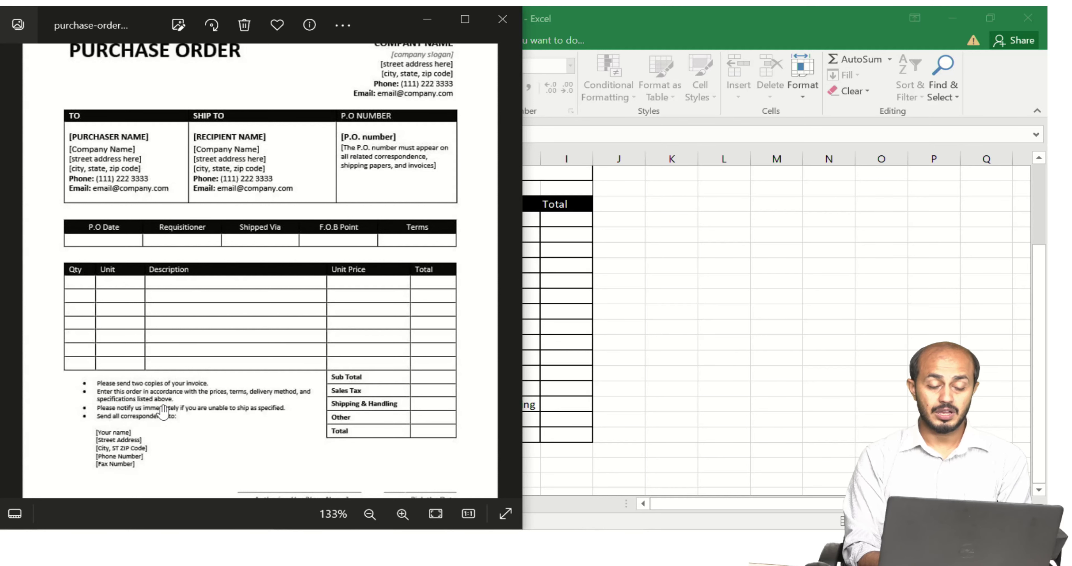
{"action": "key", "text": "alt+Tab"}
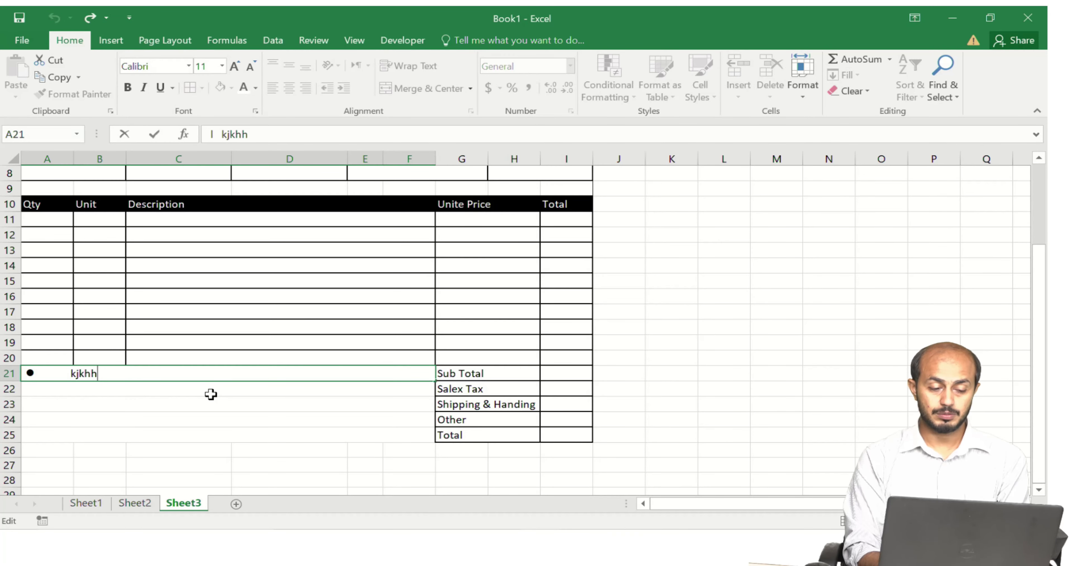
{"action": "key", "text": "BackSpace"}
{"action": "key", "text": "BackSpace"}
{"action": "key", "text": "BackSpace"}
{"action": "key", "text": "BackSpace"}
{"action": "key", "text": "BackSpace"}
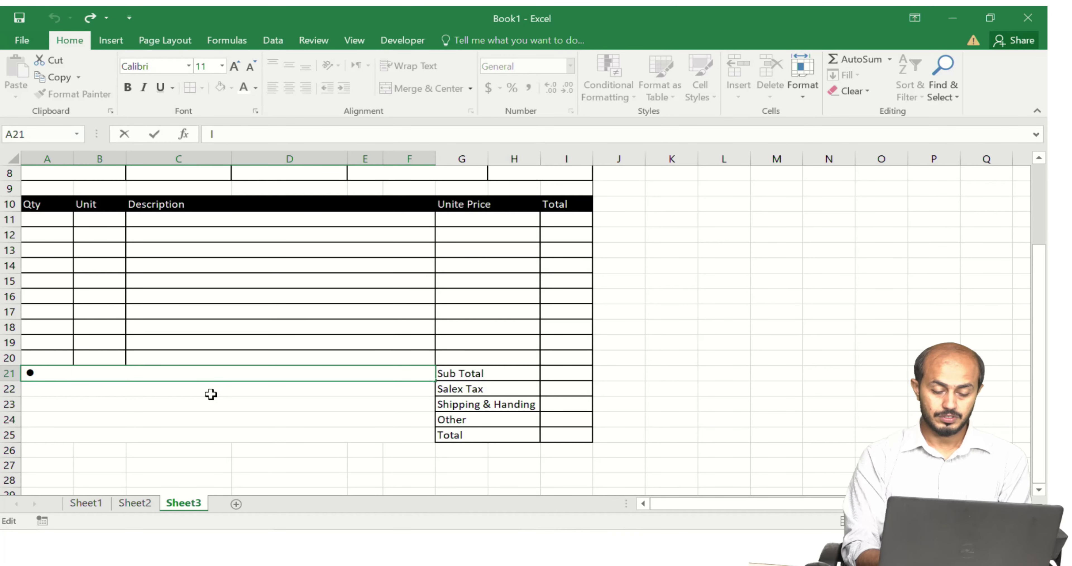
- Finish editing A21 and unmerge the cells in A21:F25
{"action": "key", "text": "Return"}
{"action": "key", "text": "Up"}
{"action": "key", "text": "shift+Down"}
{"action": "key", "text": "shift+Down"}
{"action": "key", "text": "shift+Down"}
{"action": "key", "text": "shift+Down"}
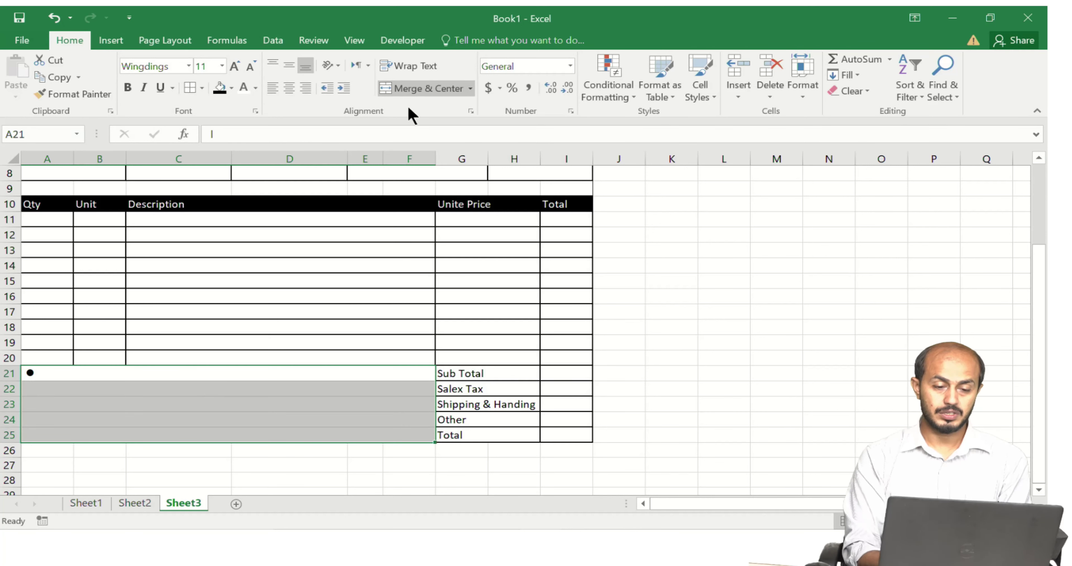
{"action": "left_click", "coordinate": [437, 94]}
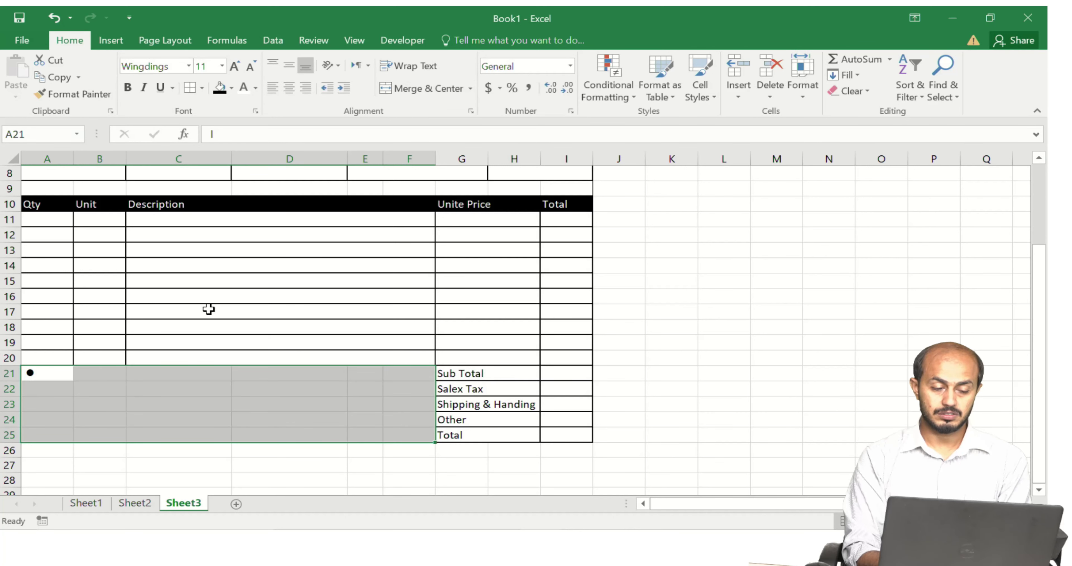
- Delete the bullet symbol from A21
{"action": "left_click", "coordinate": [77, 394]}
{"action": "key", "text": "Up"}
{"action": "key", "text": "Left"}
{"action": "key", "text": "Delete"}
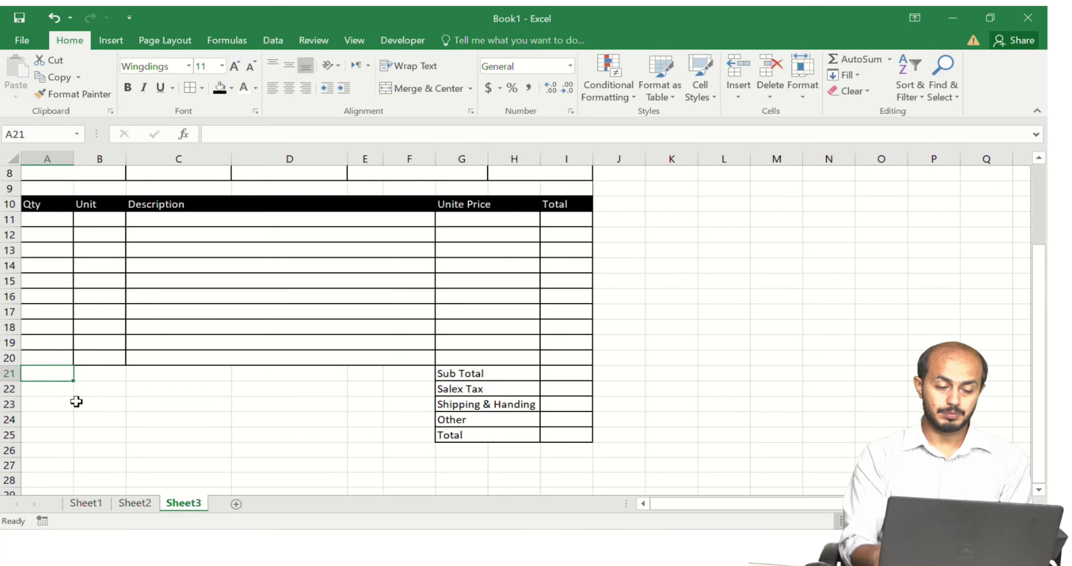
- Draw a text box about 5.07 inches wide and 0.74 inches high beside the totals block, and discard it
{"action": "left_click", "coordinate": [115, 40]}
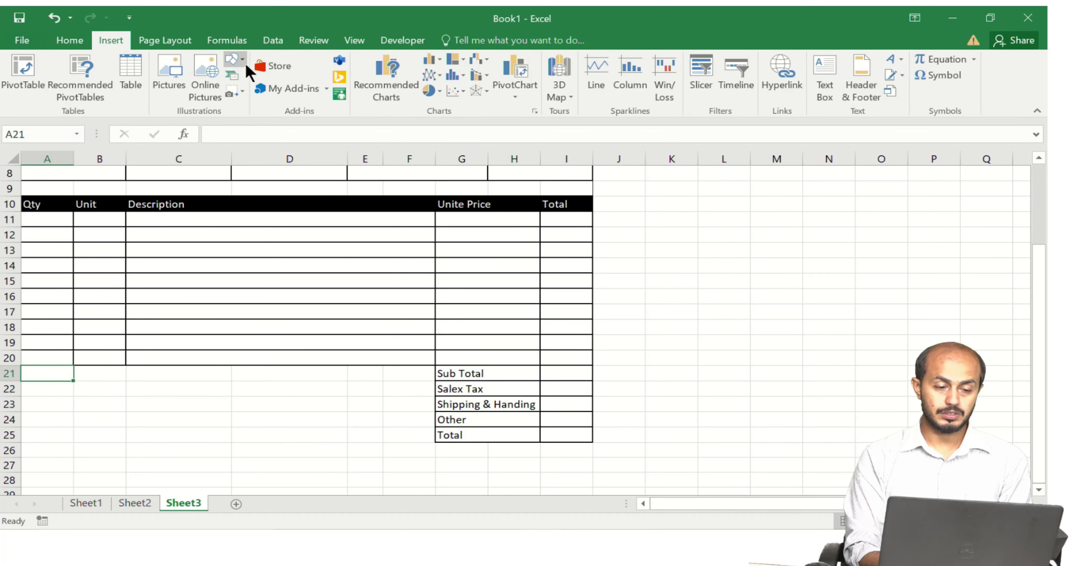
{"action": "left_click", "coordinate": [235, 59]}
{"action": "left_click", "coordinate": [246, 93]}
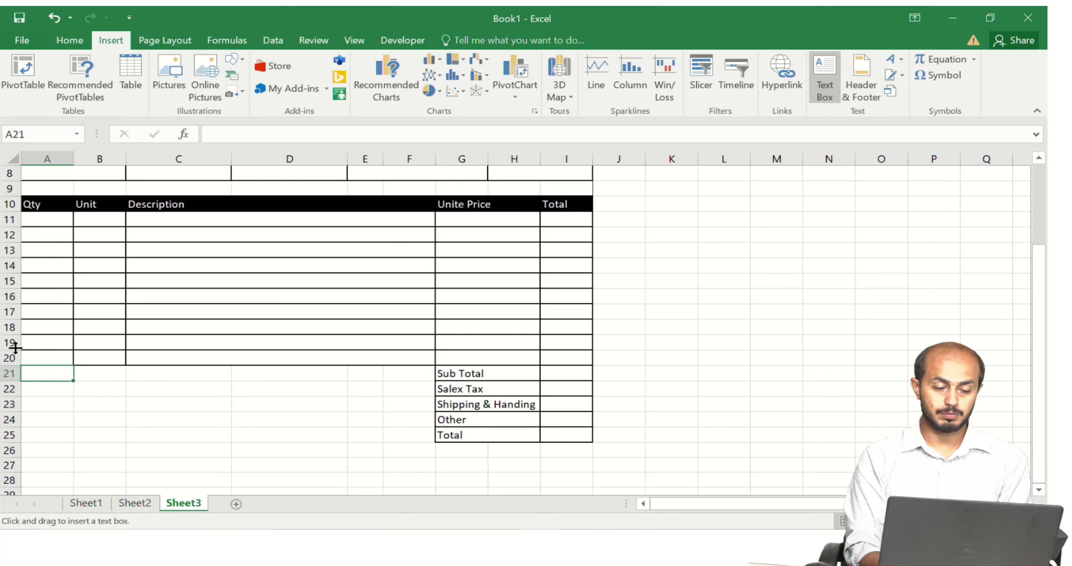
{"action": "mouse_move", "coordinate": [27, 372]}
{"action": "left_mouse_down"}
{"action": "mouse_move", "coordinate": [53, 389]}
{"action": "mouse_move", "coordinate": [426, 428]}
{"action": "left_mouse_up"}
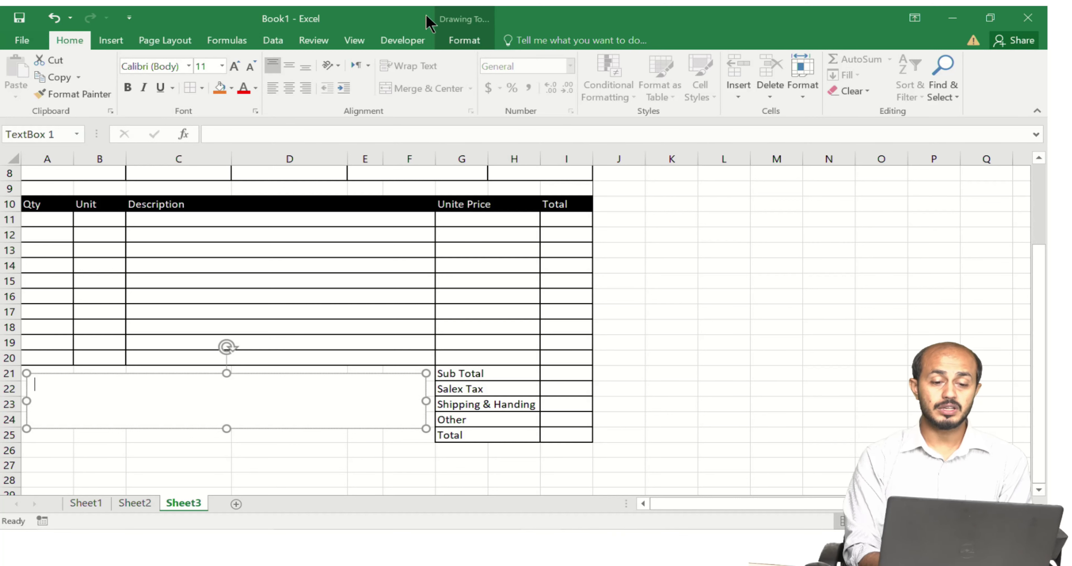
{"action": "left_click", "coordinate": [462, 39]}
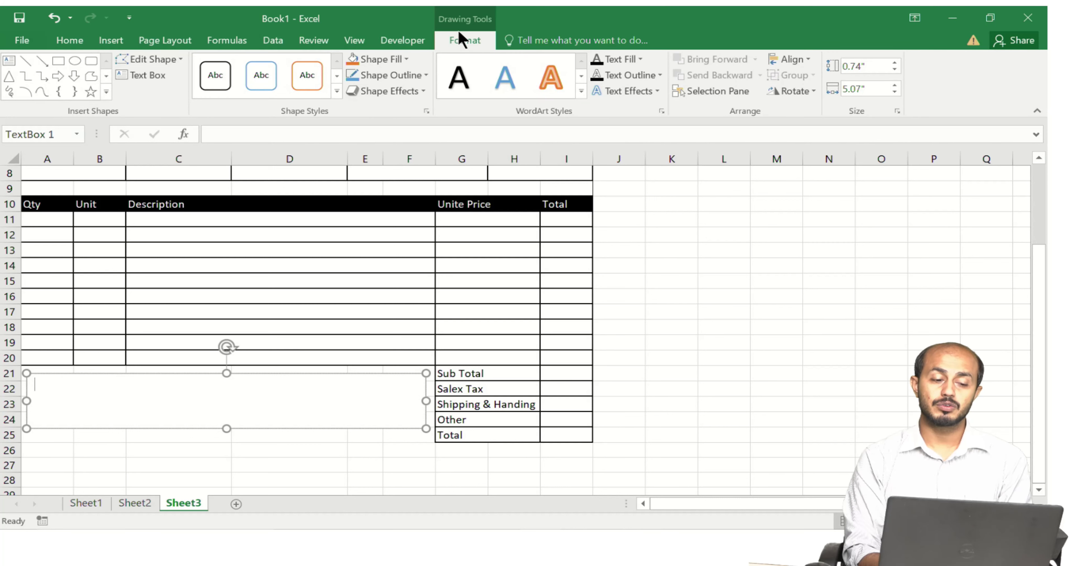
{"action": "left_click", "coordinate": [629, 300]}
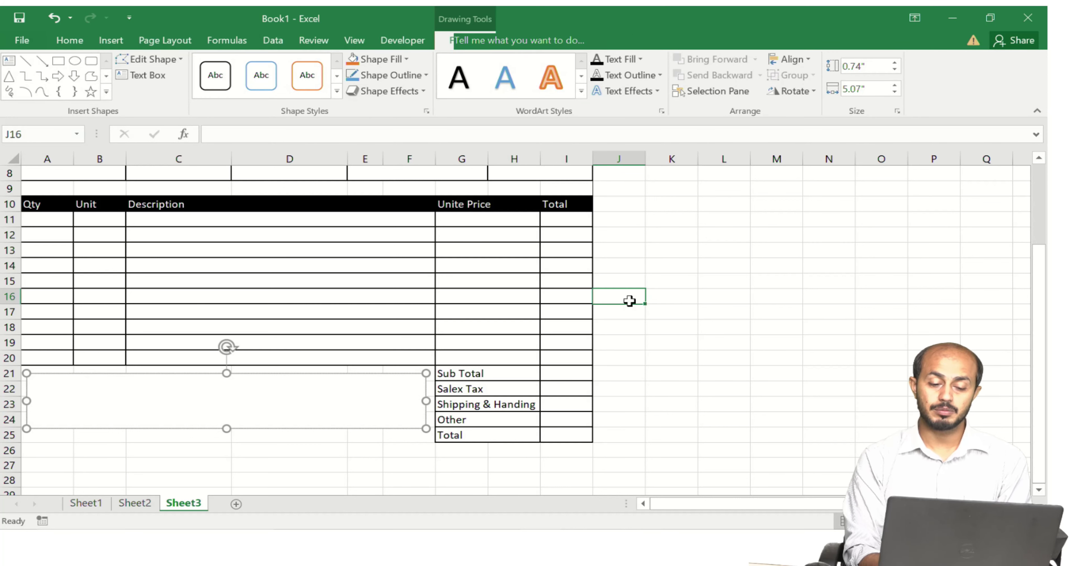
{"action": "left_click", "coordinate": [373, 375]}
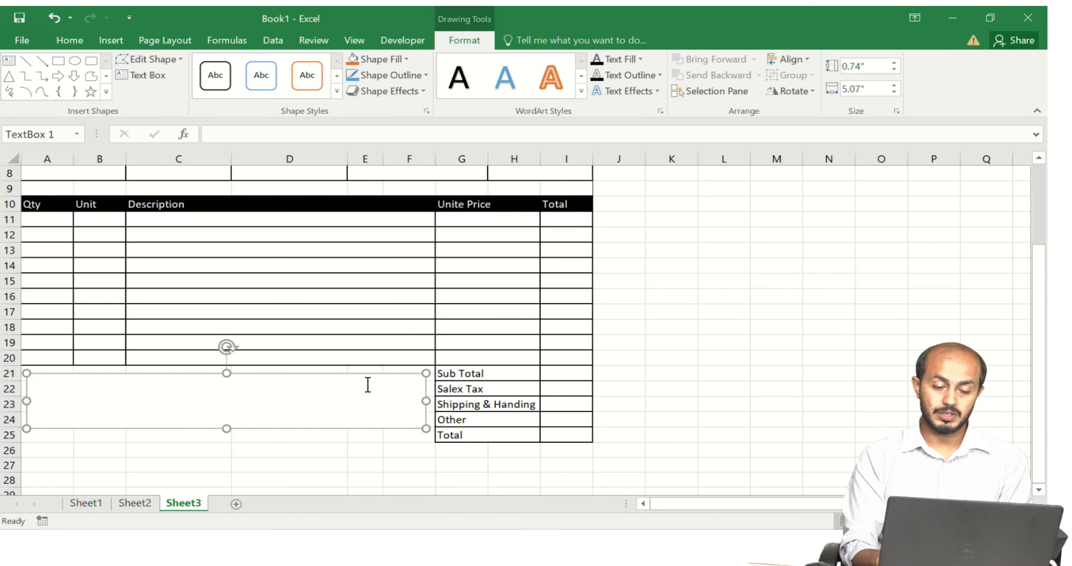
{"action": "key", "text": "Escape"}
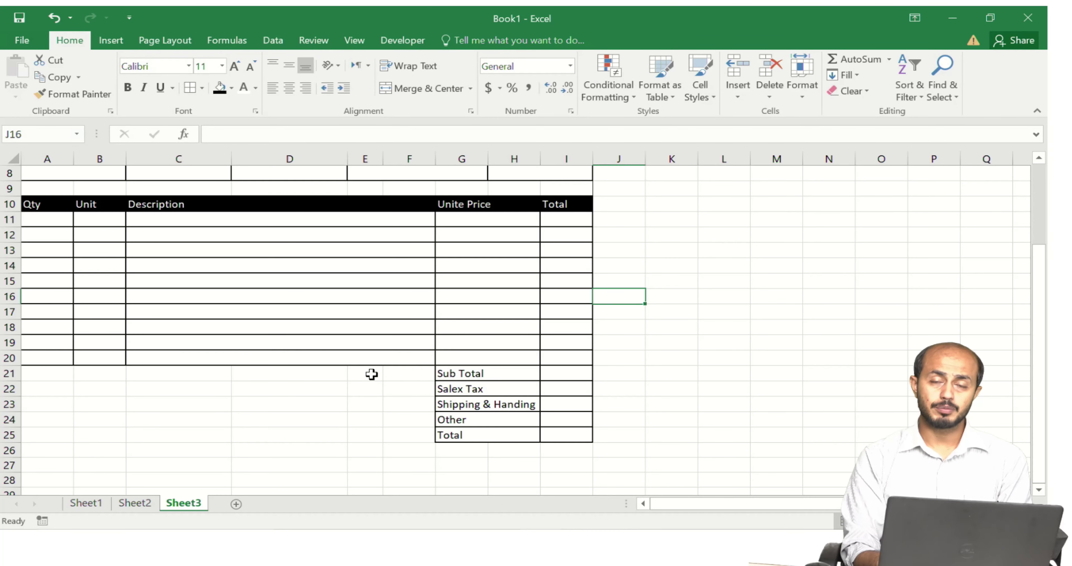
- Check the purchase order reference image and place the workbook side by side with it, starting from the top of Sheet3
{"action": "key", "text": "alt+Tab"}
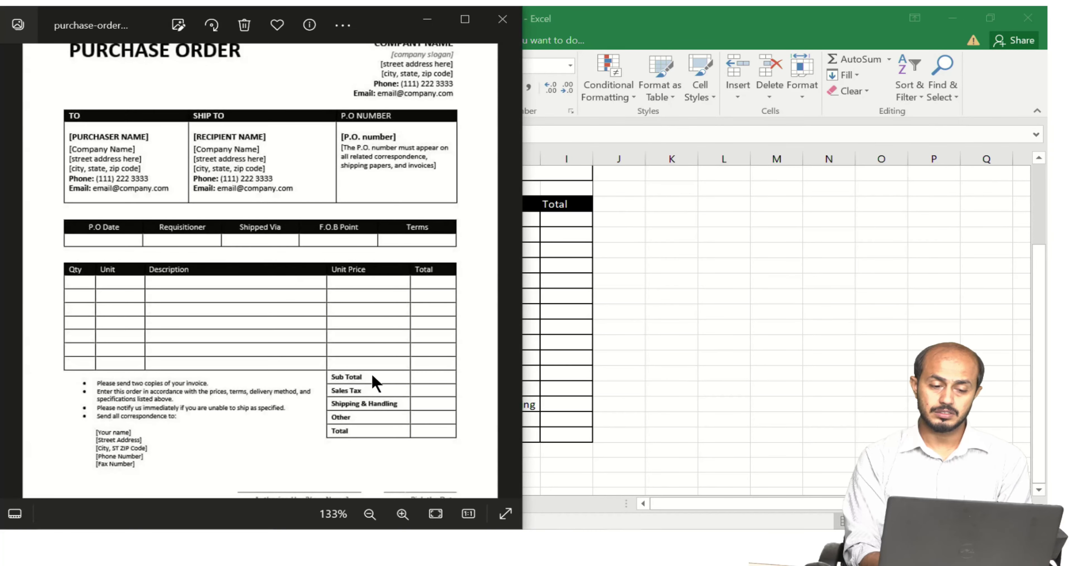
{"action": "key", "text": "alt+Tab"}
{"action": "key", "text": "Up"}
{"action": "key", "text": "Up"}
{"action": "key", "text": "Up"}
{"action": "key", "text": "Up"}
{"action": "key", "text": "Up"}
{"action": "key", "text": "Up"}
{"action": "key", "text": "Up"}
{"action": "key", "text": "Up"}
{"action": "key", "text": "Up"}
{"action": "key", "text": "Up"}
{"action": "key", "text": "Up"}
{"action": "key", "text": "Up"}
{"action": "key", "text": "Up"}
{"action": "key", "text": "Up"}
{"action": "key", "text": "Up"}
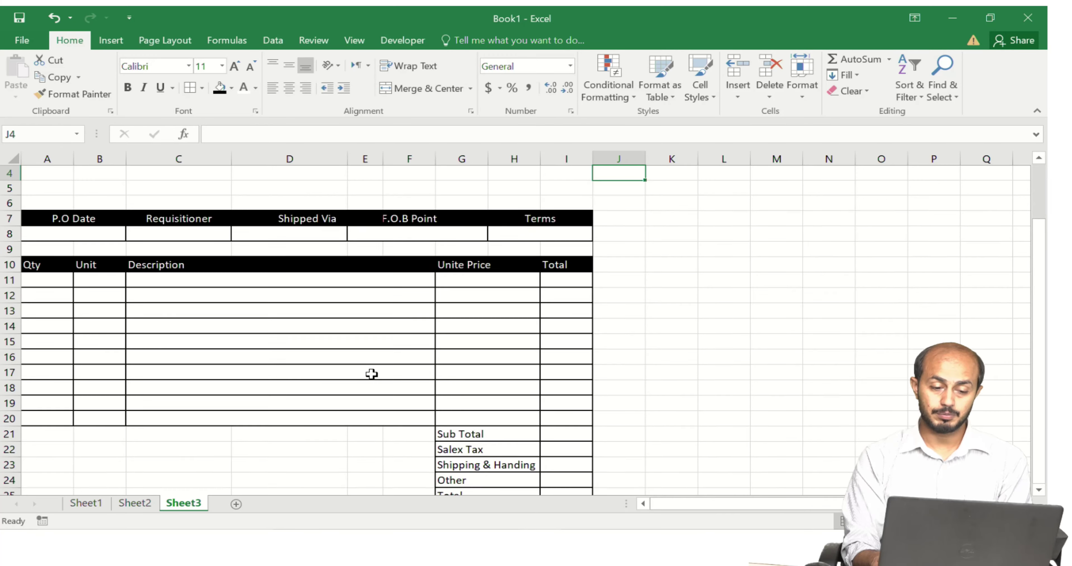
{"action": "key", "text": "super+Right"}
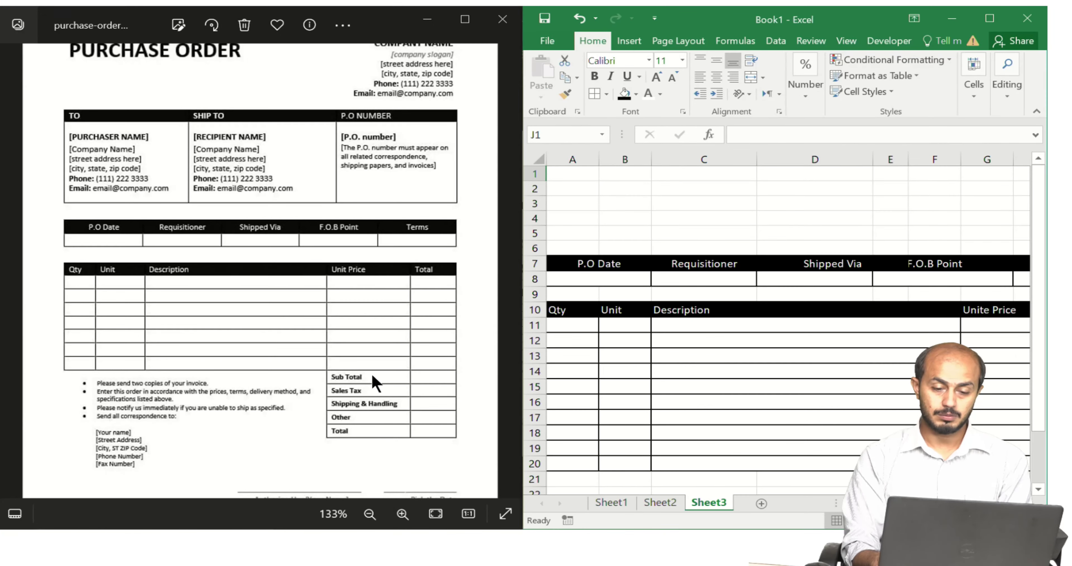
- Enter the heading "To" in A3
{"action": "left_click", "coordinate": [576, 219]}
{"action": "key", "text": "Up"}
{"action": "key", "text": "Up"}
{"action": "key", "text": "Up"}
{"action": "key", "text": "Down"}
{"action": "key", "text": "Down"}
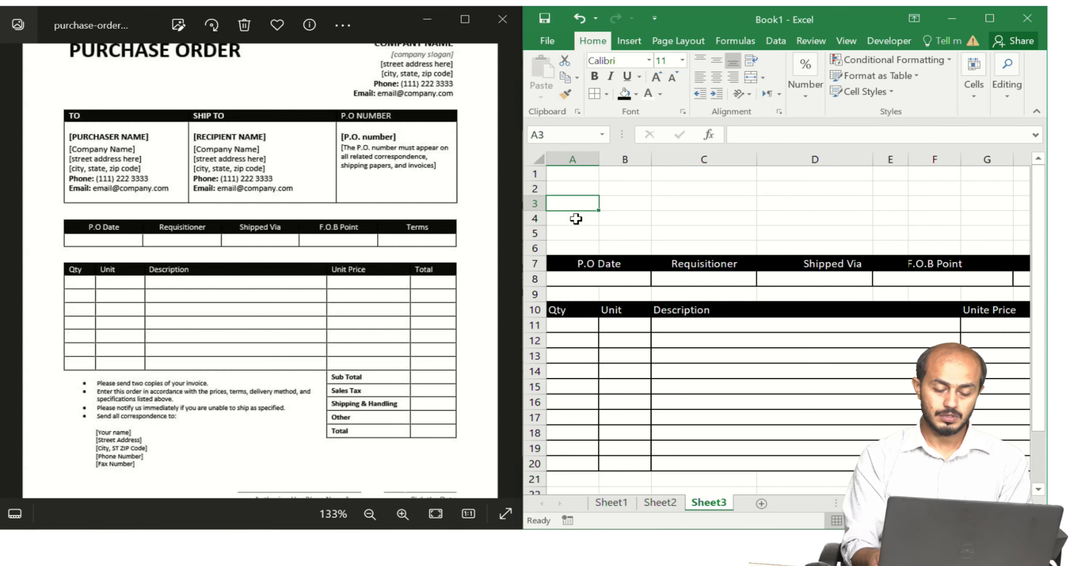
{"action": "type", "text": "to"}
{"action": "key", "text": "BackSpace"}
{"action": "key", "text": "BackSpace"}
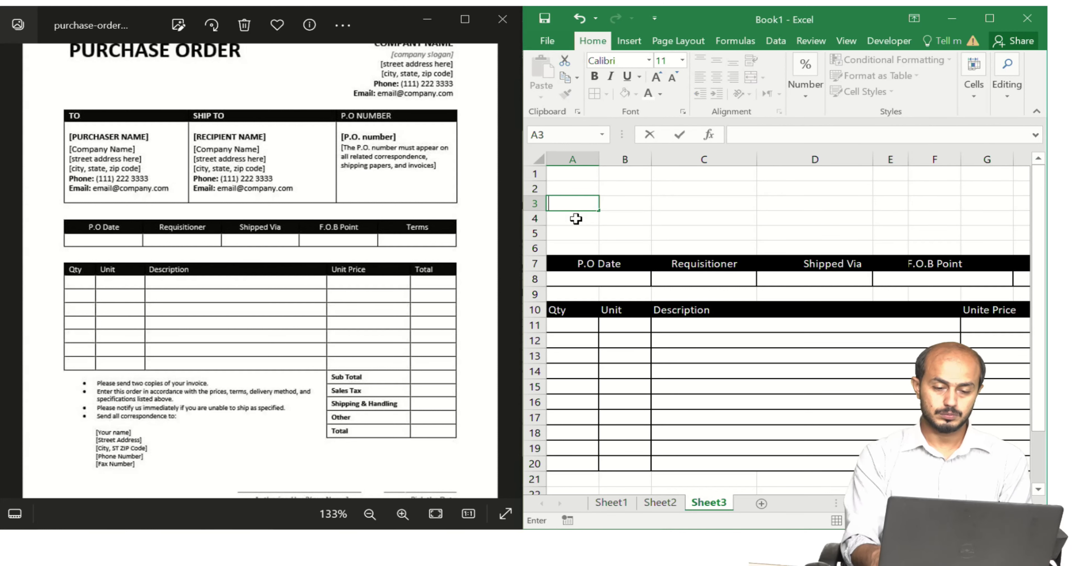
{"action": "type", "text": "To"}
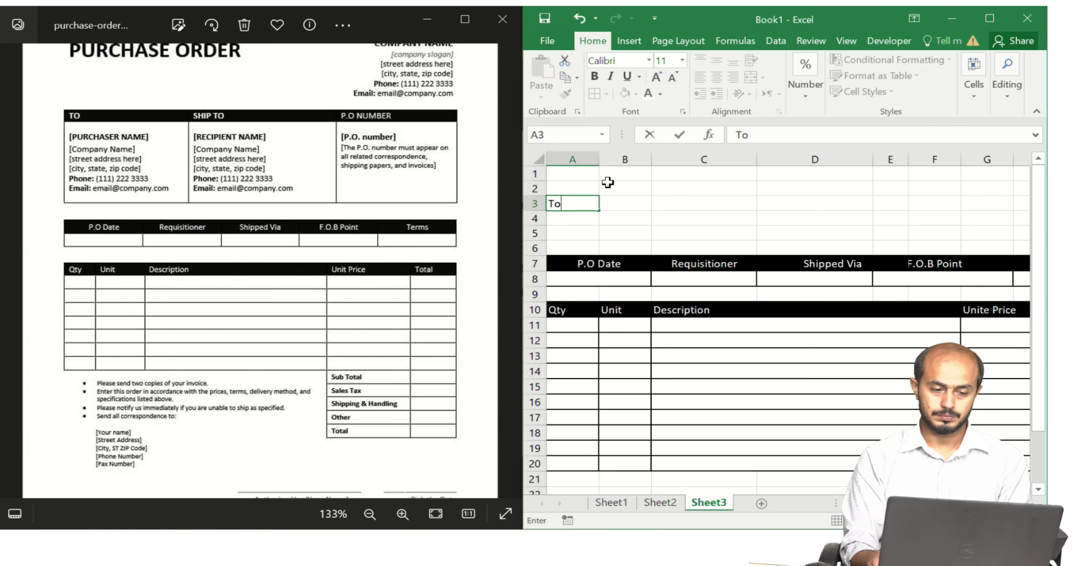
- Apply all borders to A3:C4
{"action": "key", "text": "shift+Right"}
{"action": "key", "text": "shift+Right"}
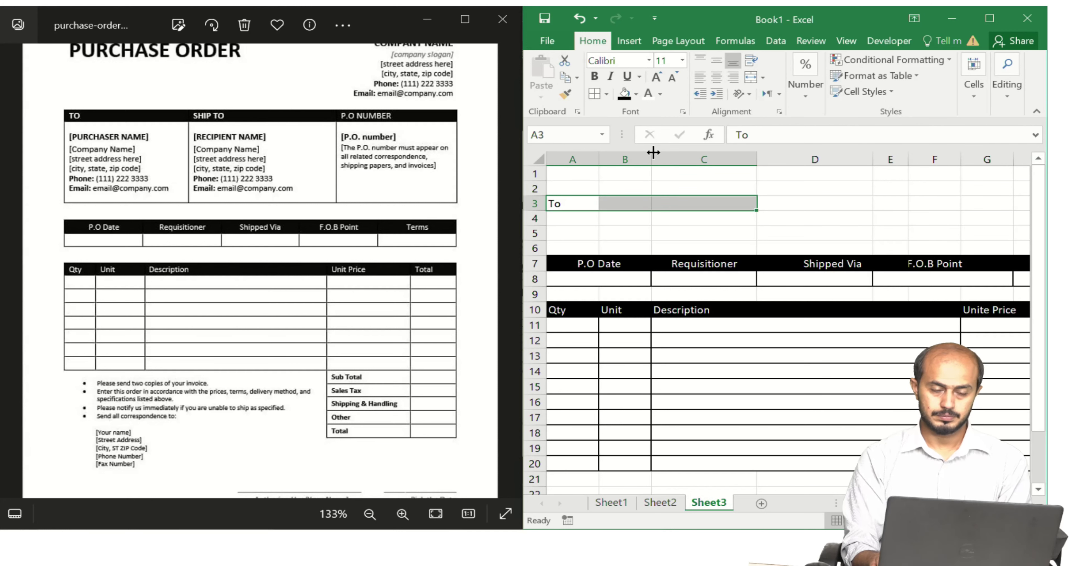
{"action": "key", "text": "shift+Down"}
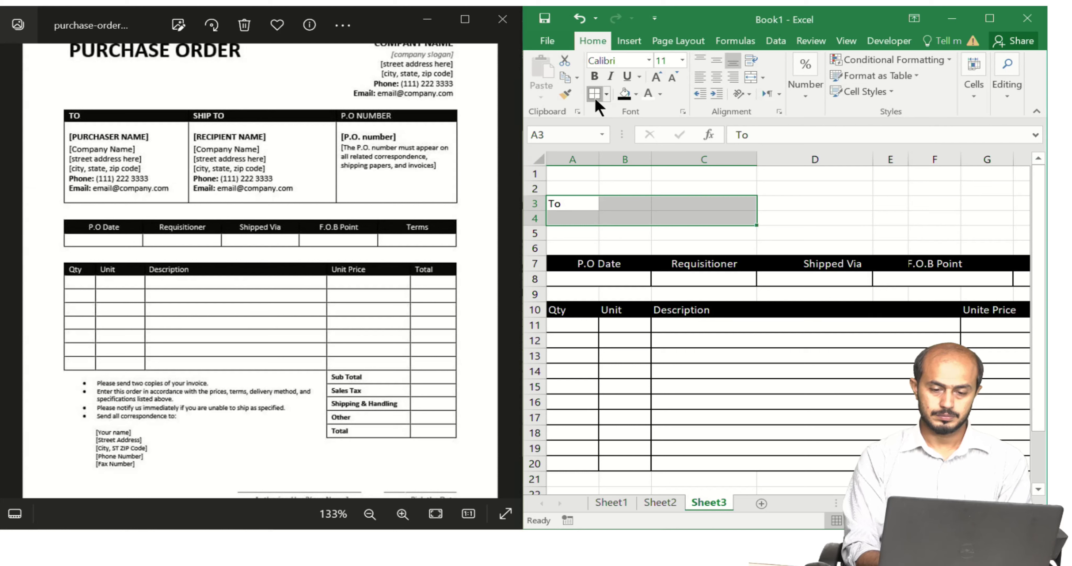
{"action": "left_click", "coordinate": [596, 98]}
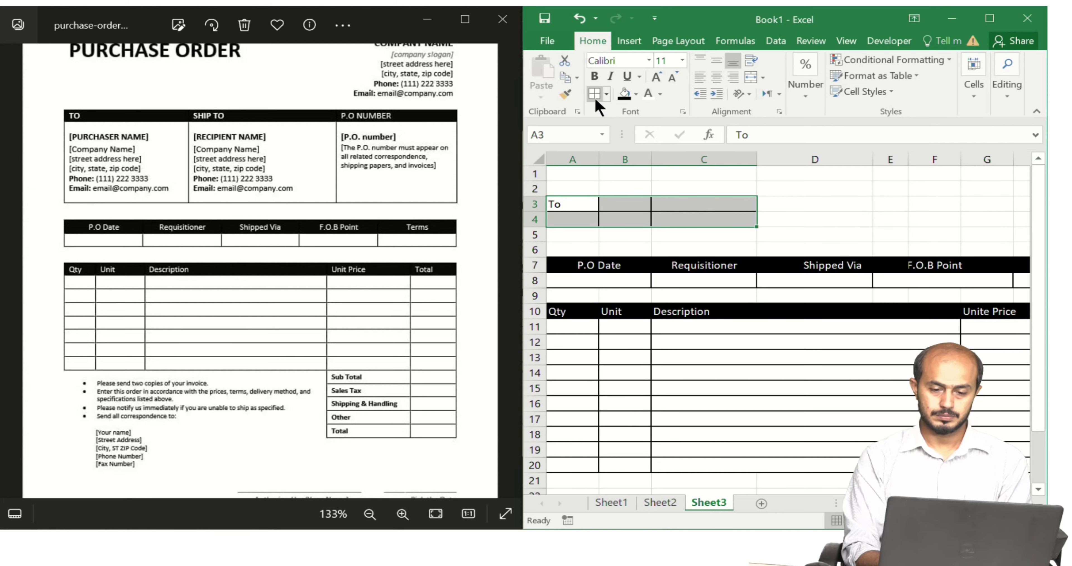
- Enter the heading "SHIP T0" in D3
{"action": "left_click", "coordinate": [772, 208]}
{"action": "type", "text": "Shop"}
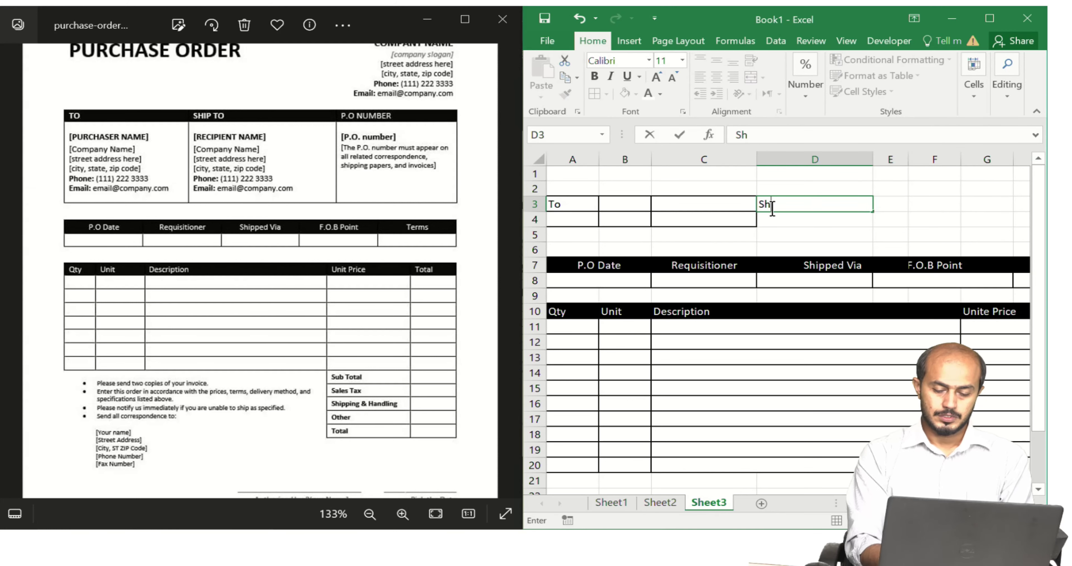
{"action": "key", "text": "BackSpace"}
{"action": "key", "text": "BackSpace"}
{"action": "key", "text": "BackSpace"}
{"action": "key", "text": "BackSpace"}
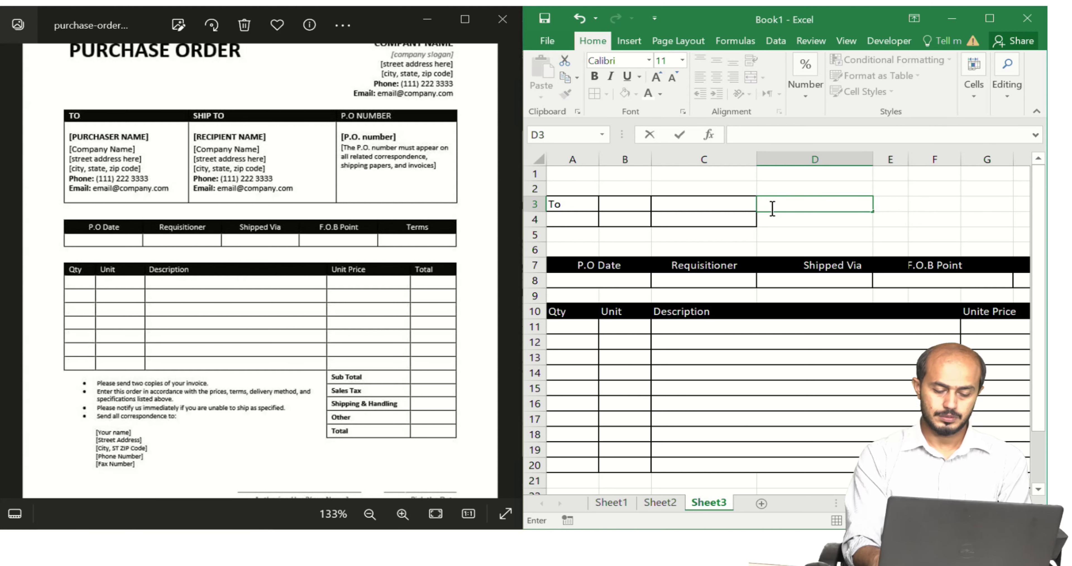
{"action": "type", "text": "SHIP T"}
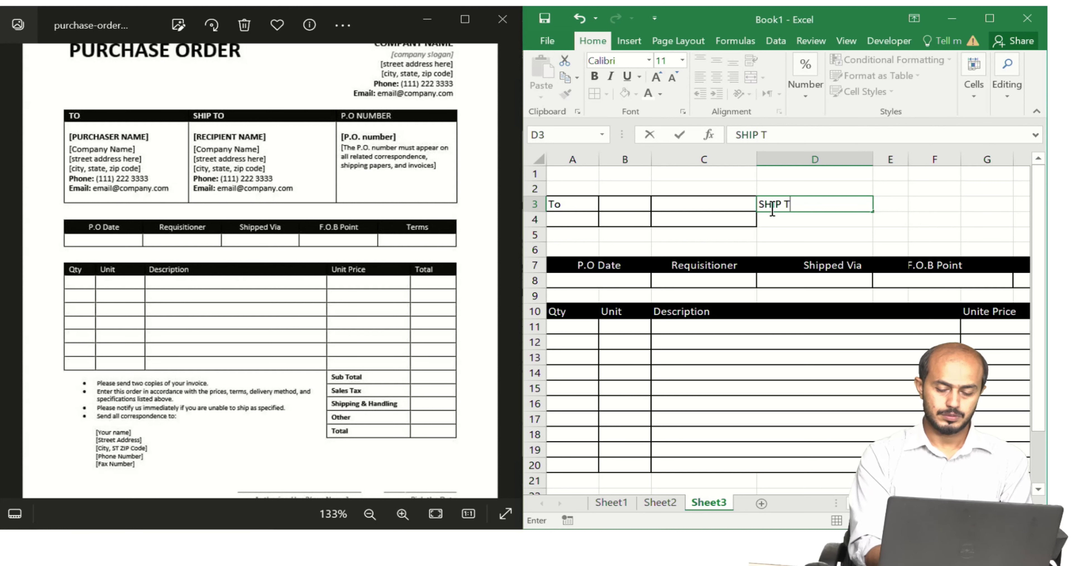
{"action": "type", "text": "O"}
{"action": "key", "text": "Tab"}
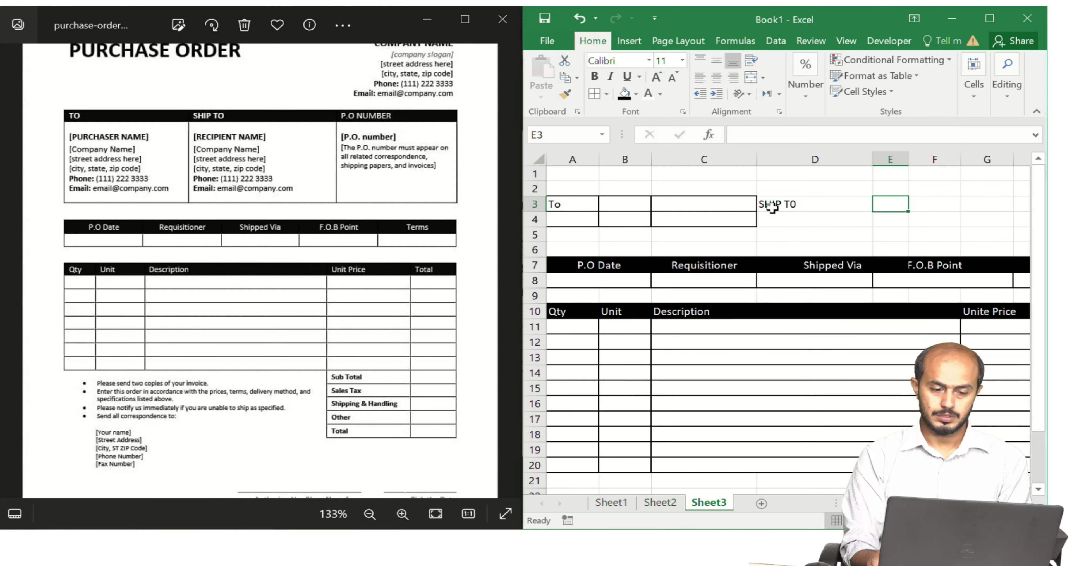
- Enter the heading "P.O NUMBER" in G3
{"action": "key", "text": "Tab"}
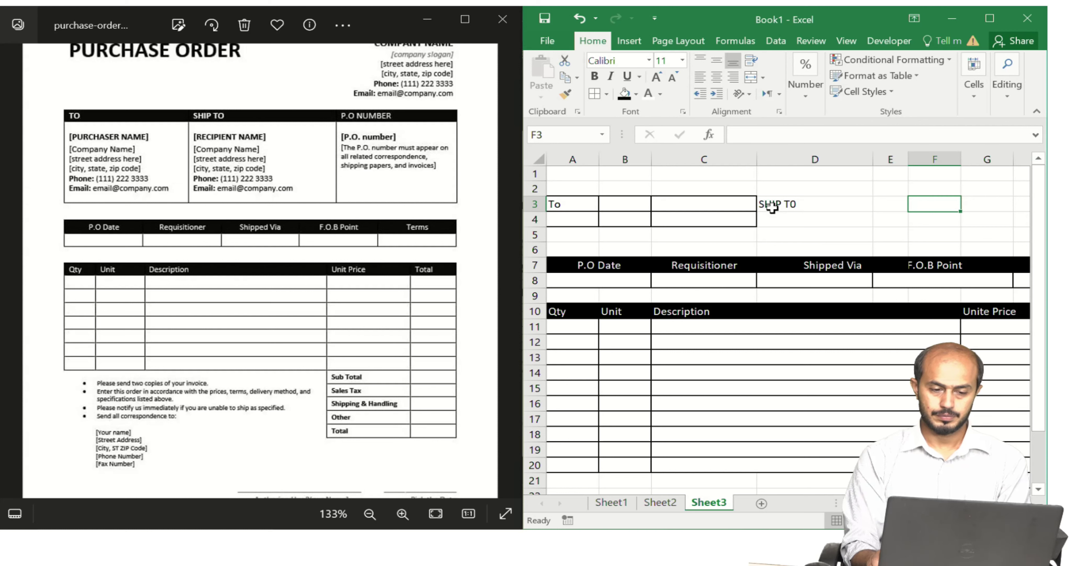
{"action": "key", "text": "Right"}
{"action": "key", "text": "Right"}
{"action": "key", "text": "Right"}
{"action": "key", "text": "Left"}
{"action": "key", "text": "Left"}
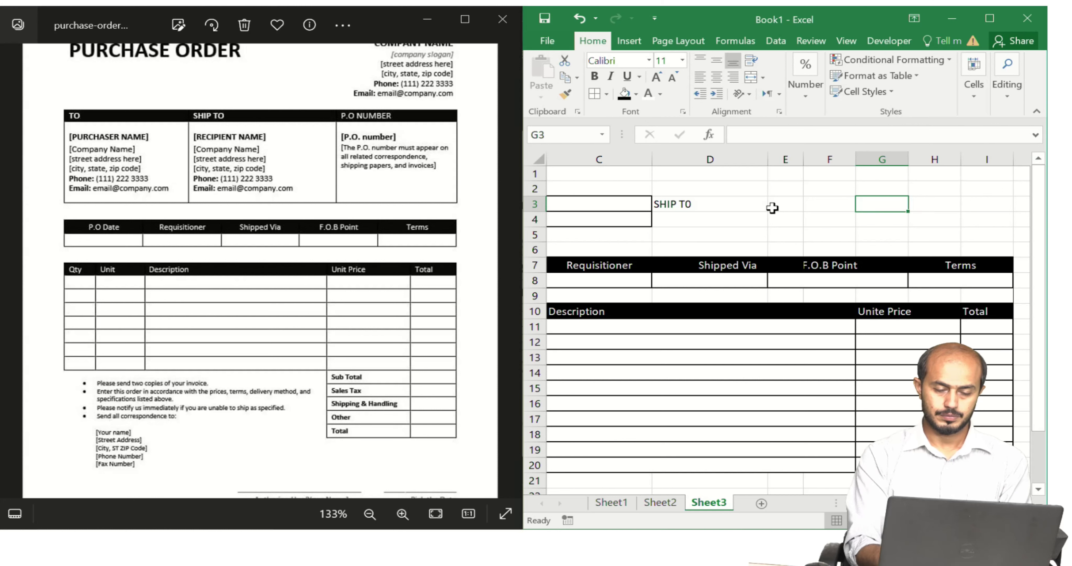
{"action": "type", "text": "p."}
{"action": "key", "text": "BackSpace"}
{"action": "key", "text": "BackSpace"}
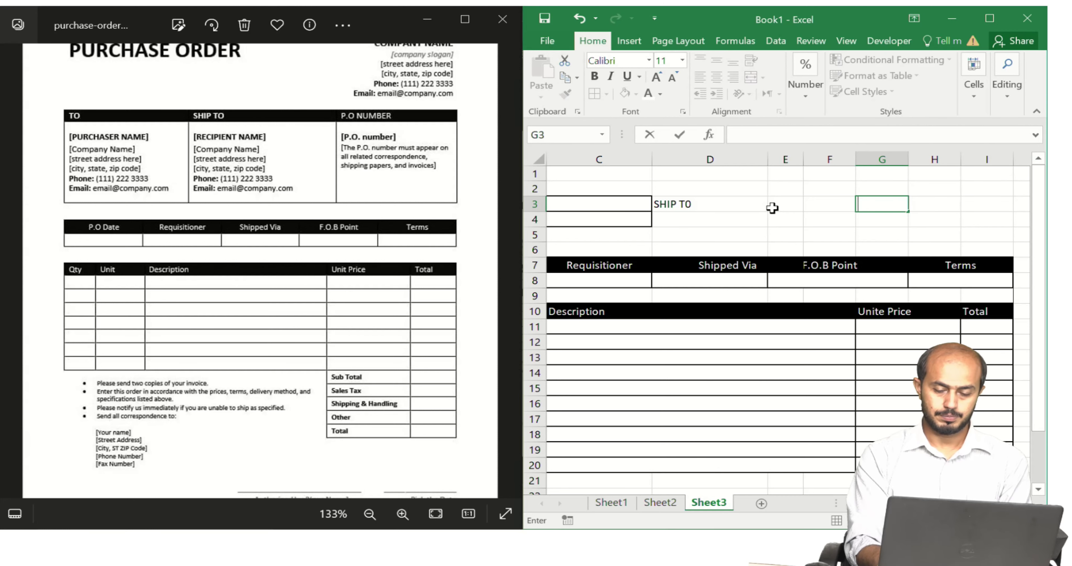
{"action": "type", "text": "P.O n"}
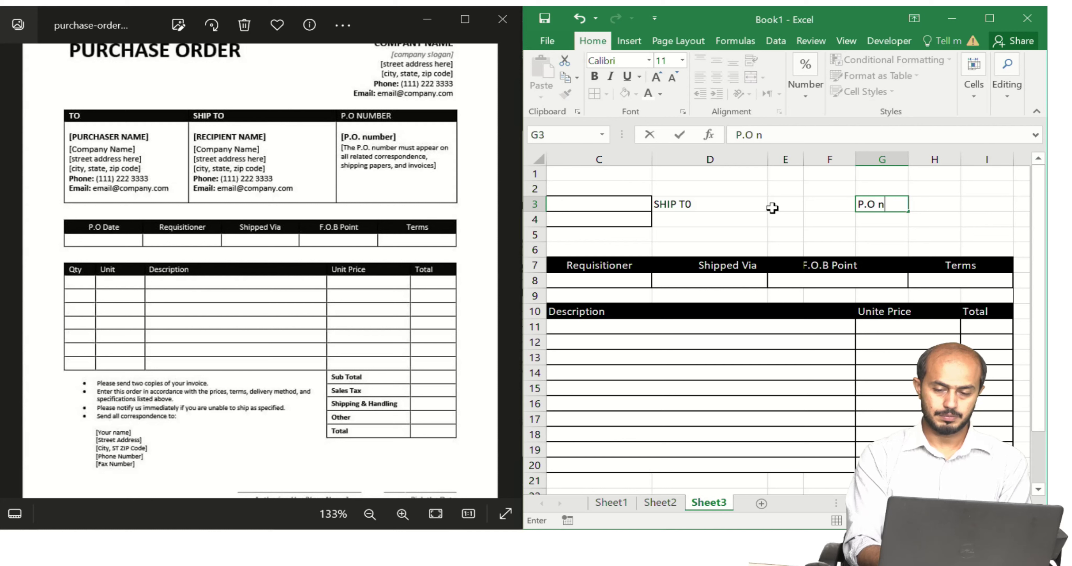
{"action": "key", "text": "BackSpace"}
{"action": "type", "text": "NUMBER"}
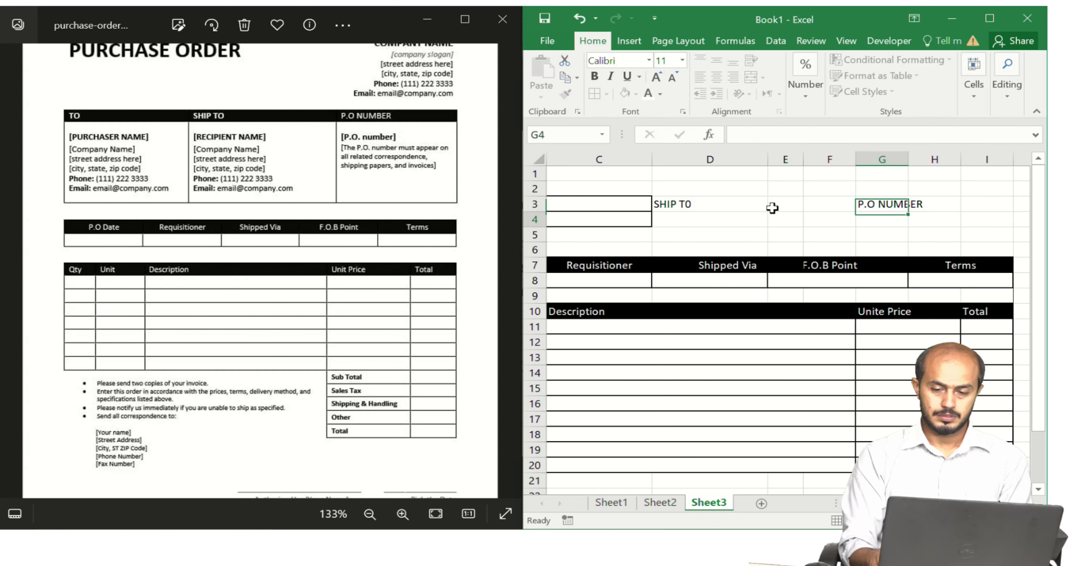
- Merge G3:I4 across, so each row becomes one cell
{"action": "key", "text": "Up"}
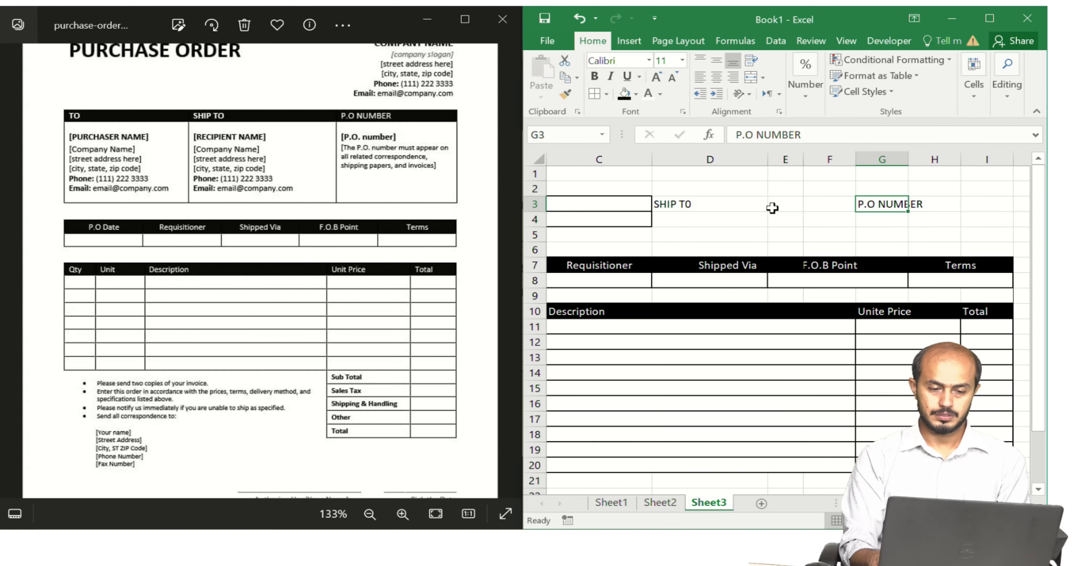
{"action": "key", "text": "Right"}
{"action": "key", "text": "Right"}
{"action": "key", "text": "Left"}
{"action": "key", "text": "Left"}
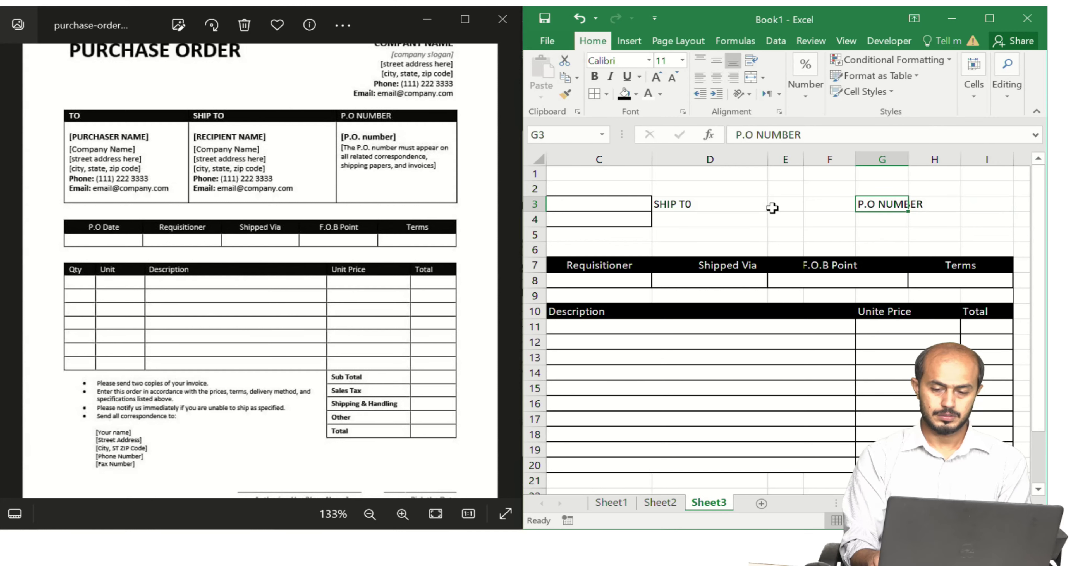
{"action": "key", "text": "shift+Right"}
{"action": "key", "text": "shift+Right"}
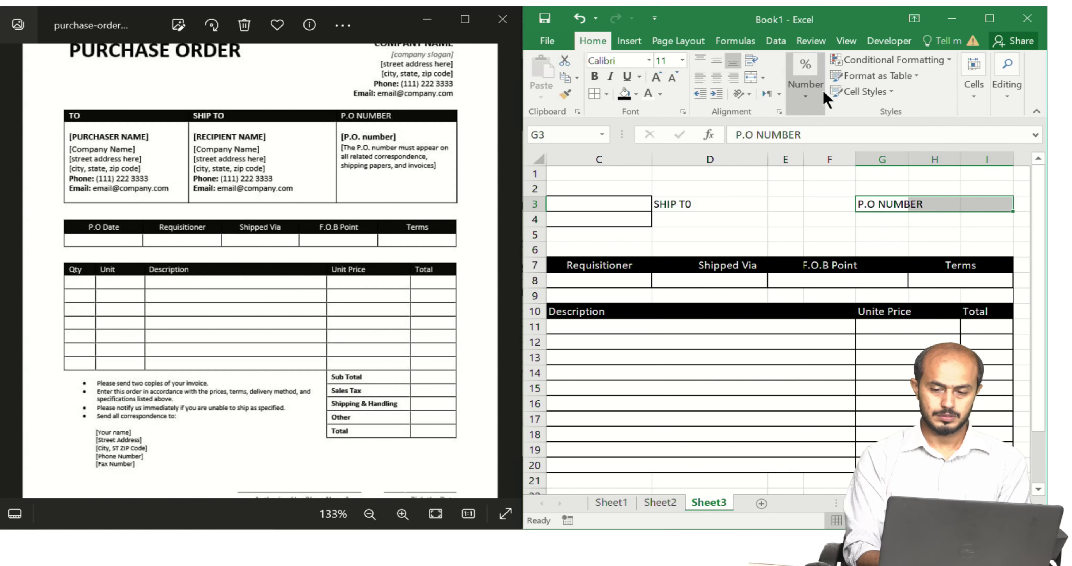
{"action": "key", "text": "shift+Down"}
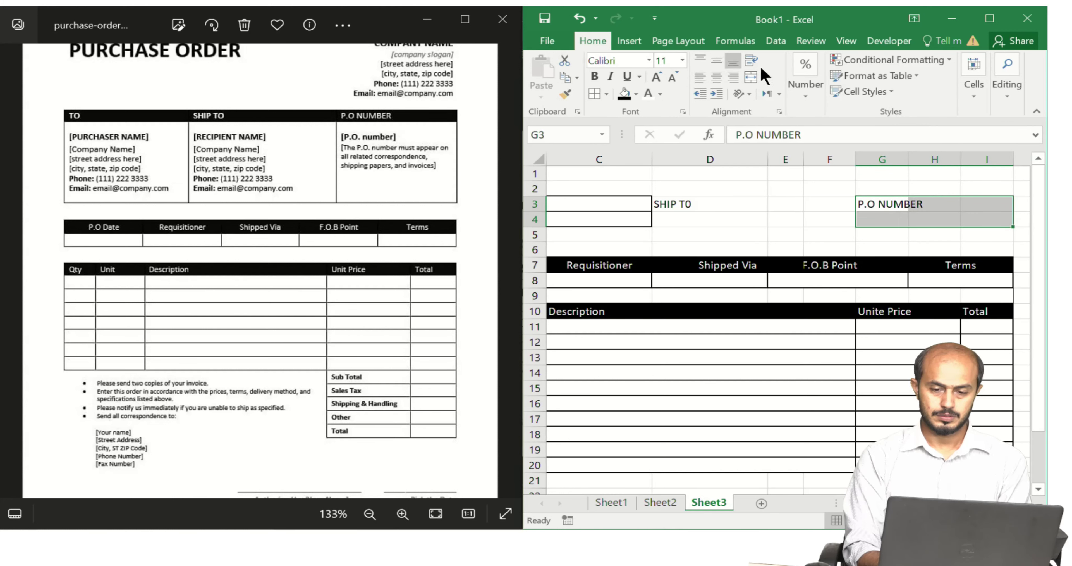
{"action": "left_click", "coordinate": [763, 78]}
{"action": "left_click", "coordinate": [781, 118]}
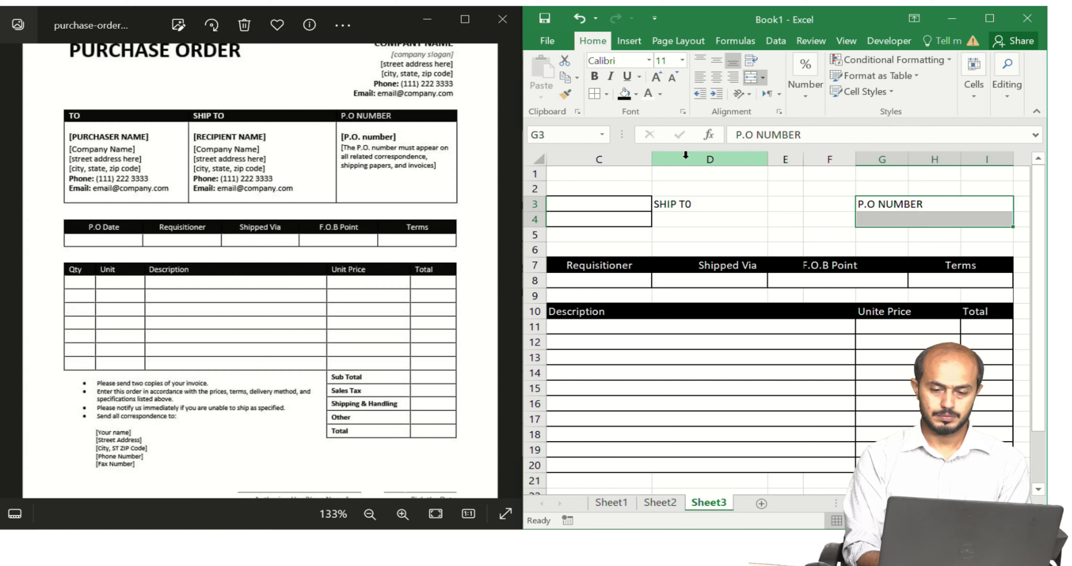
- Merge D3:F4 across, so each row becomes one cell
{"action": "left_click", "coordinate": [663, 200]}
{"action": "key", "text": "shift+Right"}
{"action": "key", "text": "shift+Right"}
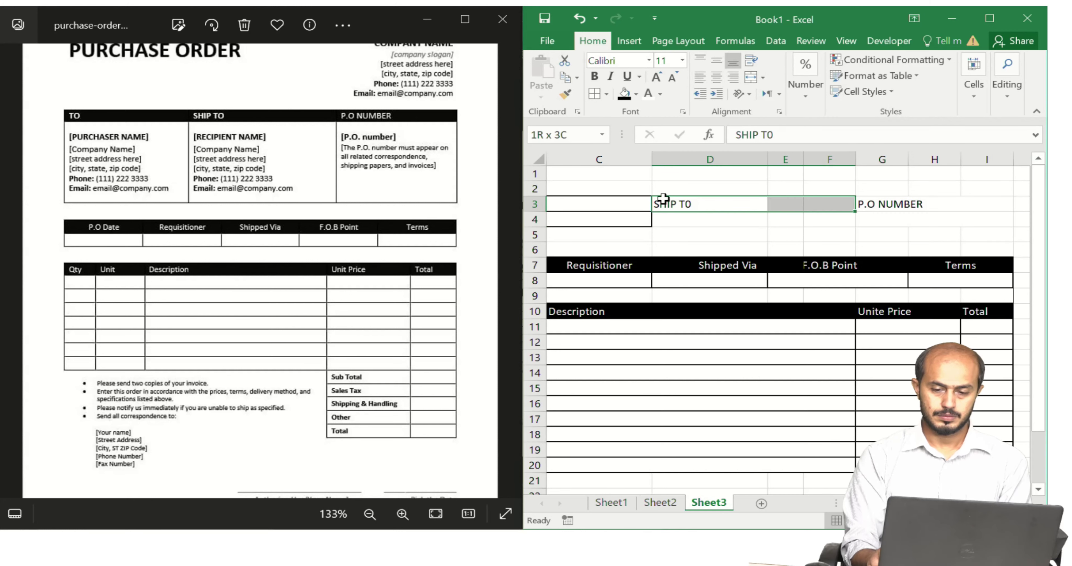
{"action": "key", "text": "shift+Down"}
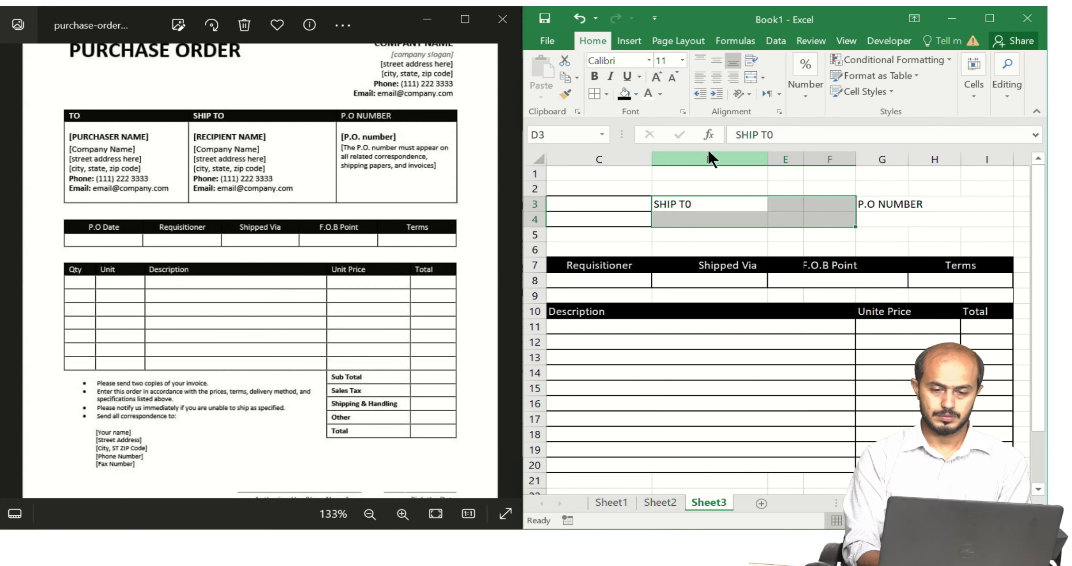
{"action": "left_click", "coordinate": [764, 75]}
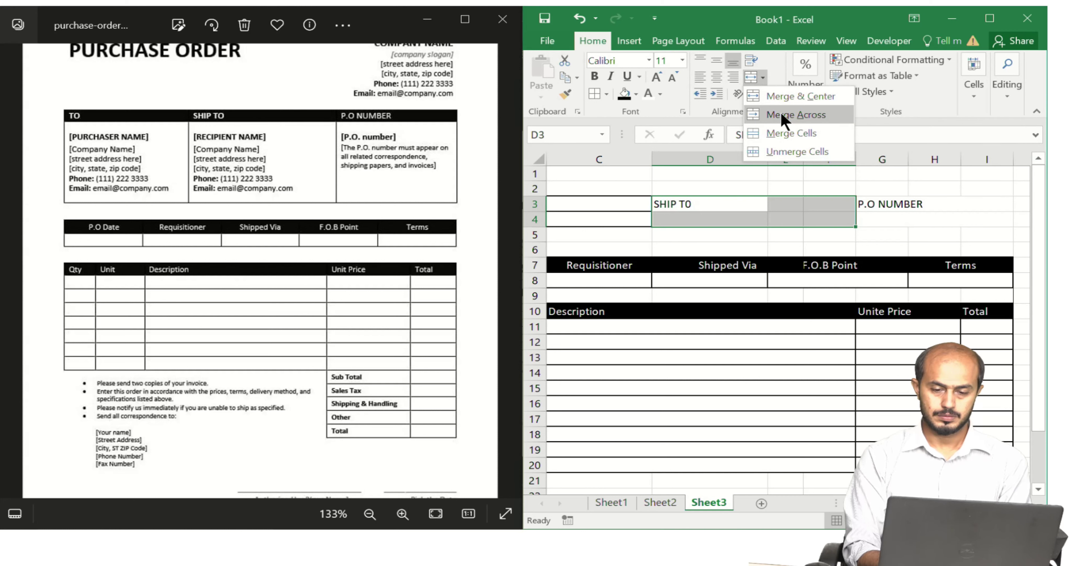
{"action": "left_click", "coordinate": [770, 112]}
- Merge A3:C4 across, so each row becomes one cell
{"action": "left_click", "coordinate": [612, 189]}
{"action": "key", "text": "Left"}
{"action": "key", "text": "Left"}
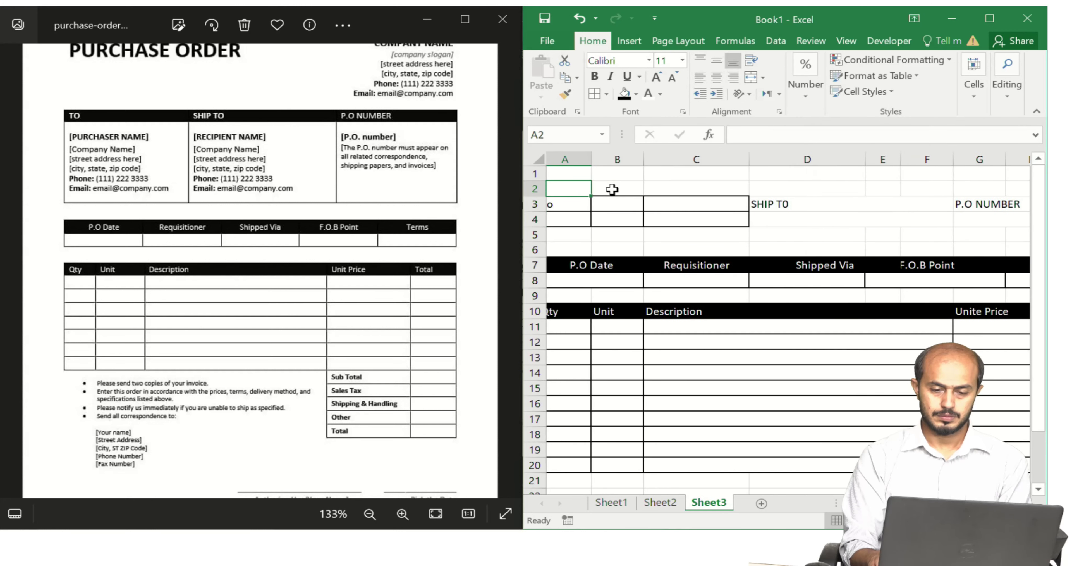
{"action": "key", "text": "Down"}
{"action": "key", "text": "shift+Right"}
{"action": "key", "text": "shift+Right"}
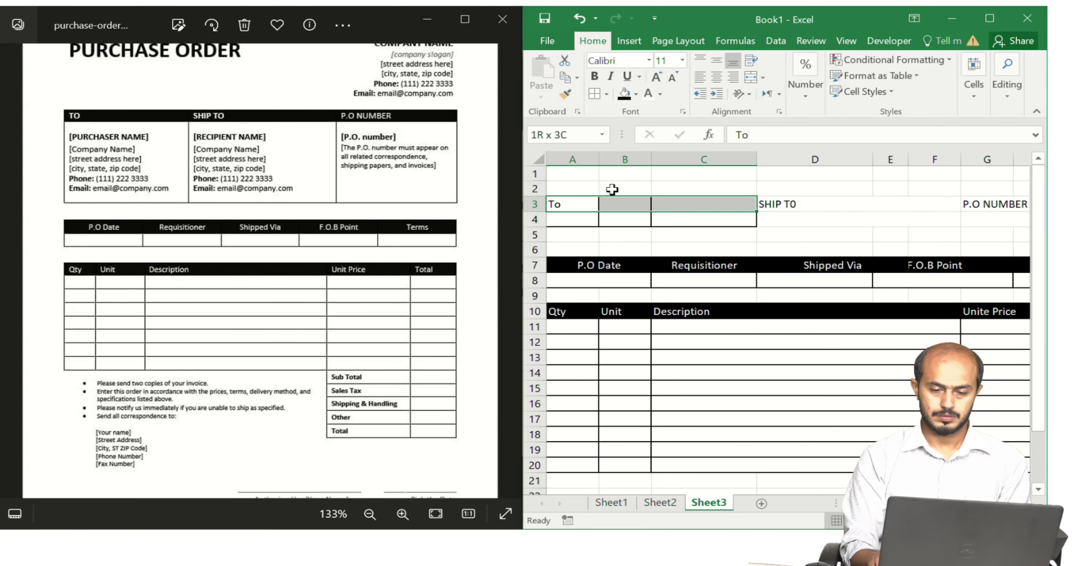
{"action": "key", "text": "shift+Down"}
{"action": "left_click", "coordinate": [763, 76]}
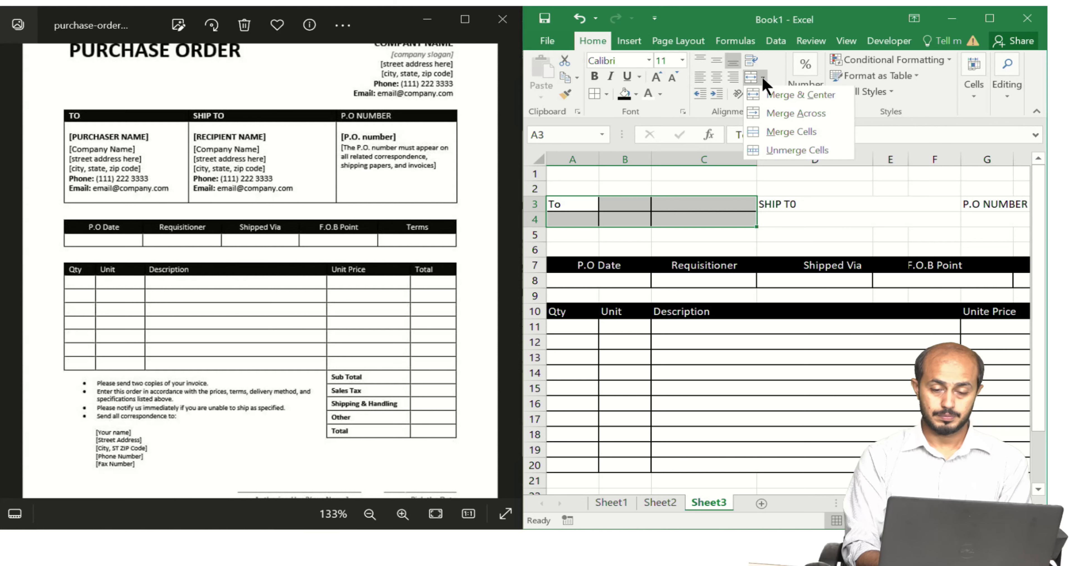
{"action": "left_click", "coordinate": [779, 110]}
- Increase the height of row 4 to make a tall address block below the headings
{"action": "left_click", "coordinate": [691, 199]}
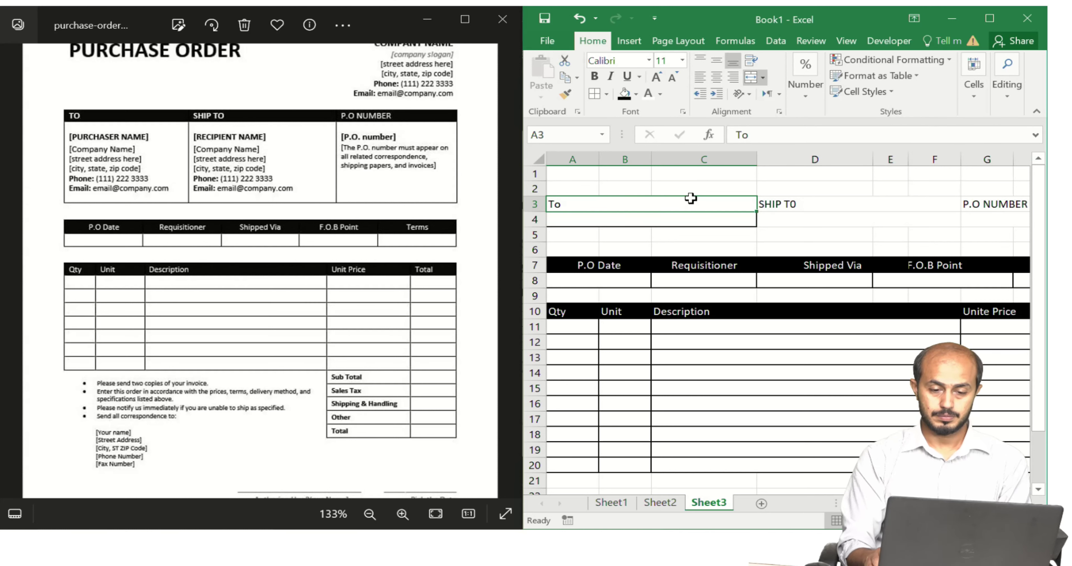
{"action": "key", "text": "Down"}
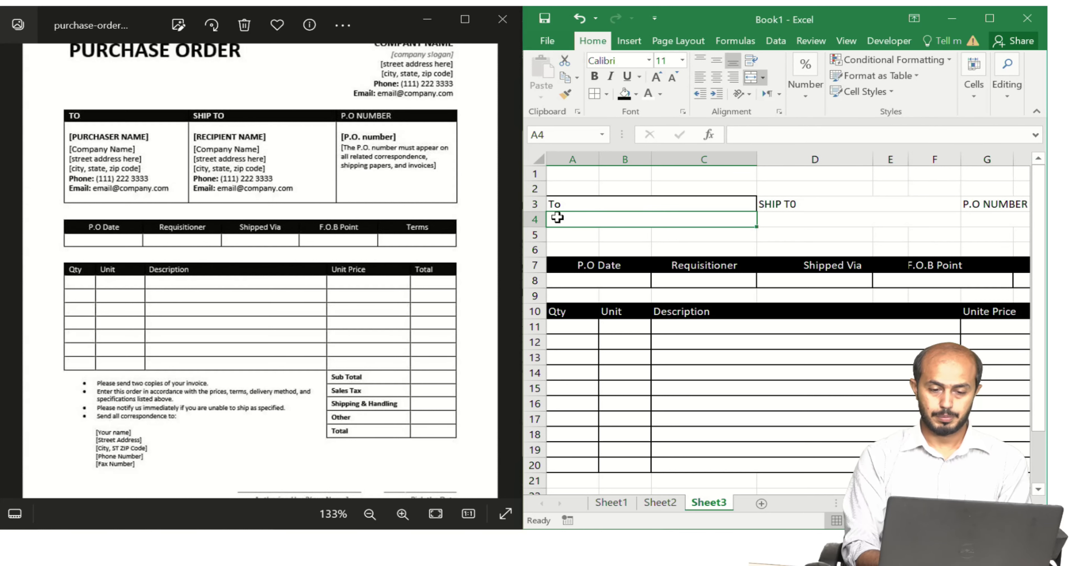
{"action": "left_click_drag", "start_coordinate": [539, 231], "coordinate": [532, 302]}
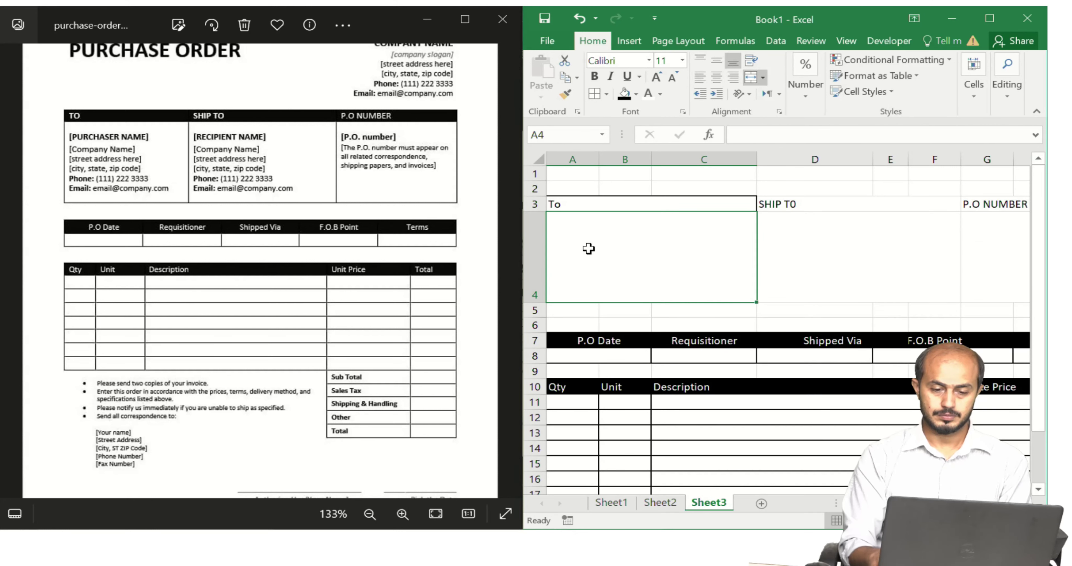
- Apply all borders to the header block A3:I4
{"action": "key", "text": "Up"}
{"action": "key", "text": "shift+Right"}
{"action": "key", "text": "shift+Right"}
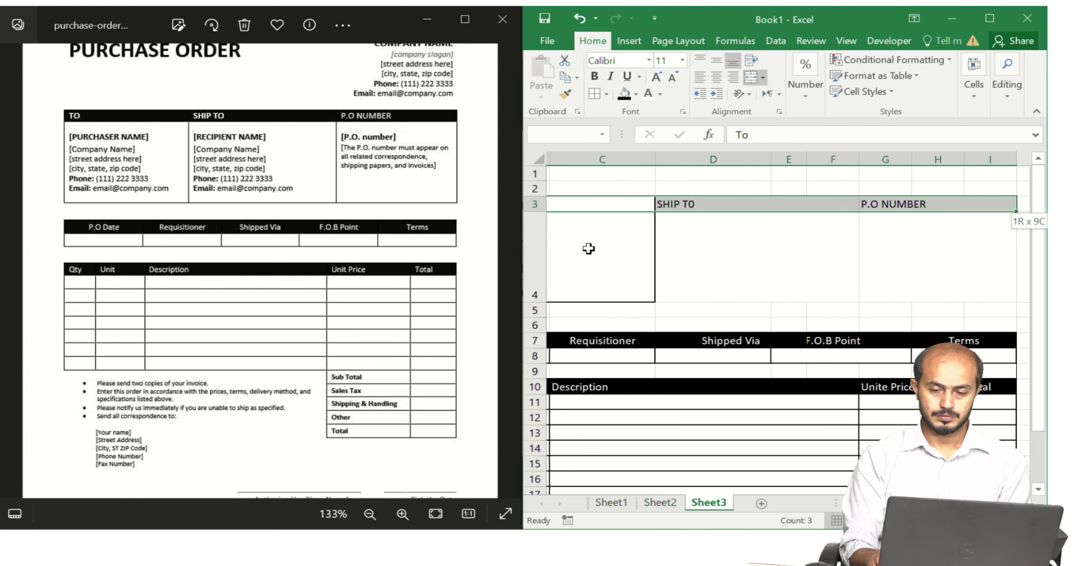
{"action": "key", "text": "shift+Down"}
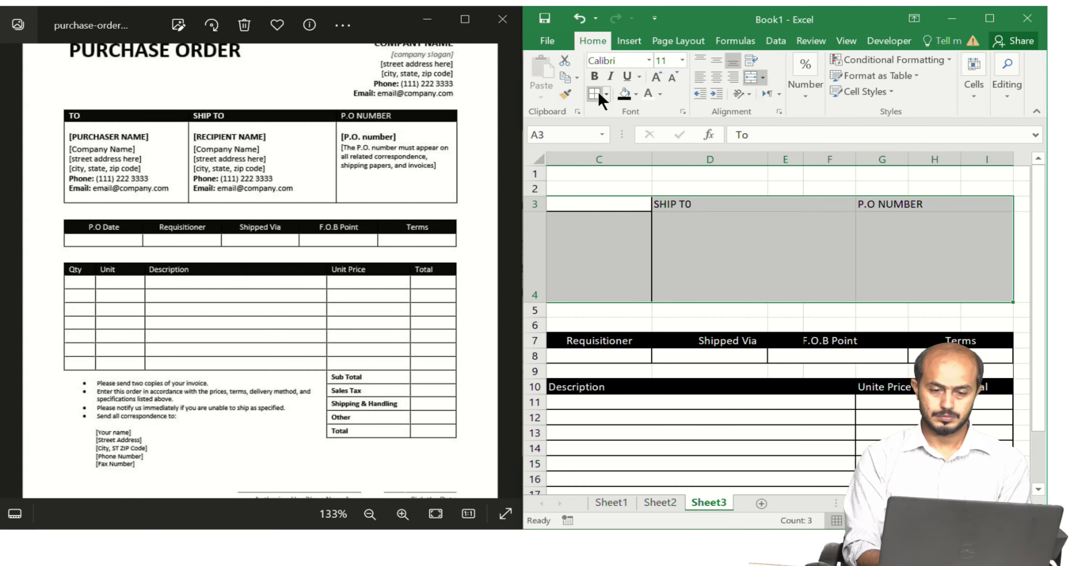
{"action": "left_click", "coordinate": [606, 95]}
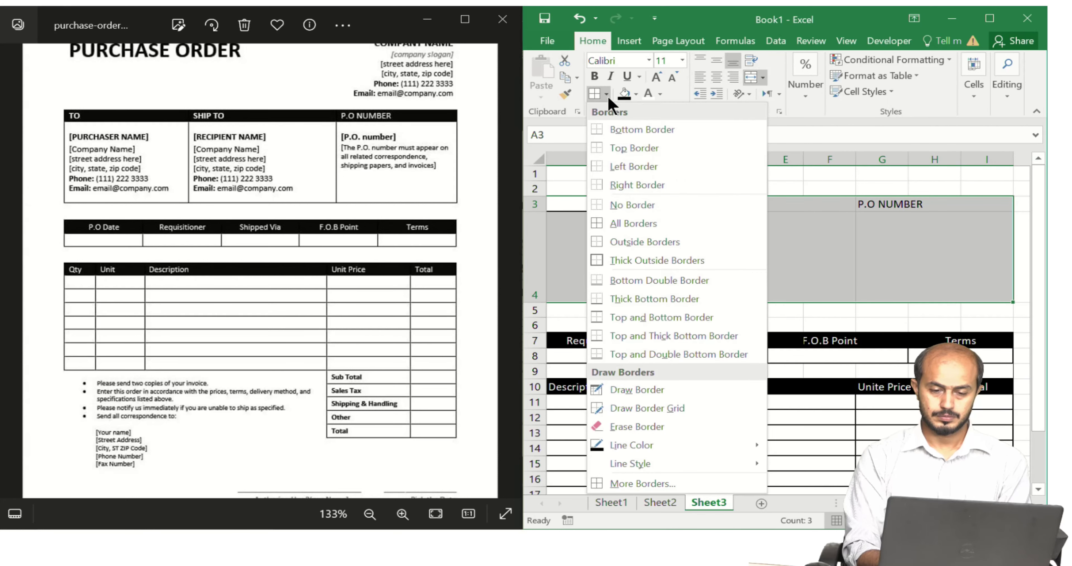
{"action": "left_click", "coordinate": [630, 228]}
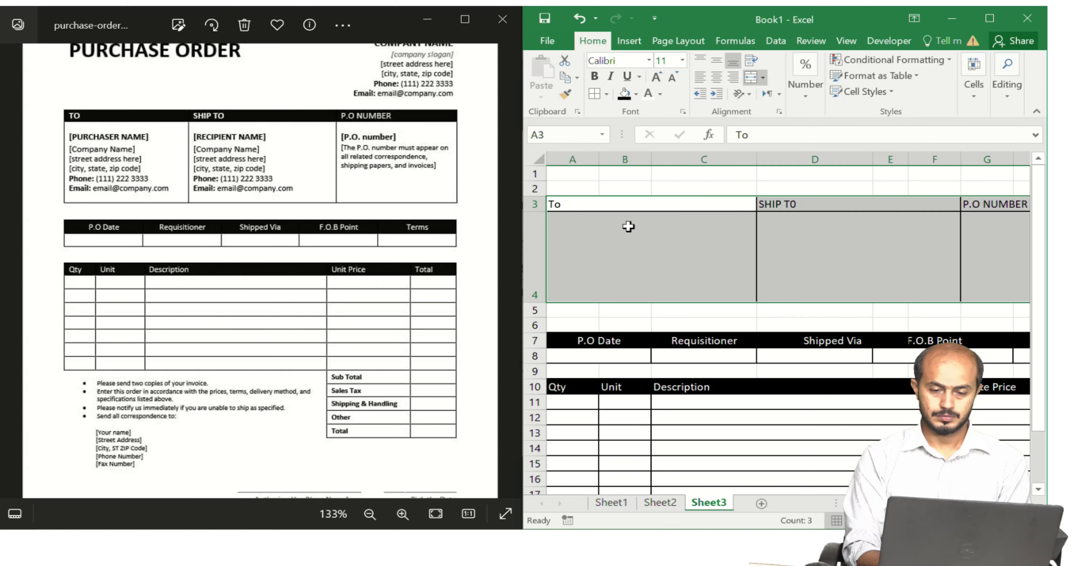
- Replace the heading in A3 with "TO" in capitals
{"action": "left_click", "coordinate": [641, 205]}
{"action": "key", "text": "BackSpace"}
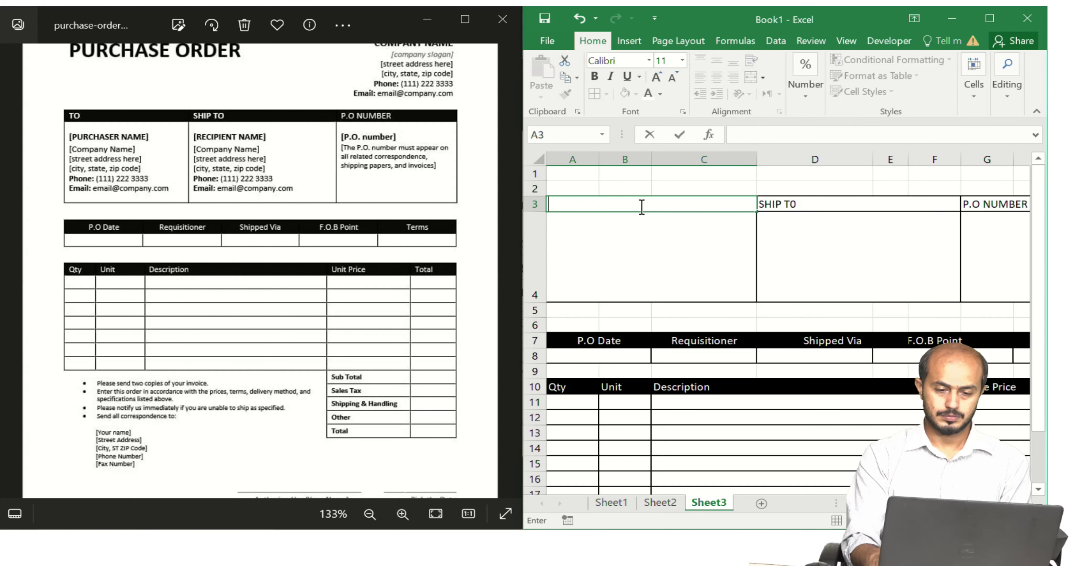
{"action": "type", "text": "To"}
{"action": "key", "text": "BackSpace"}
{"action": "key", "text": "BackSpace"}
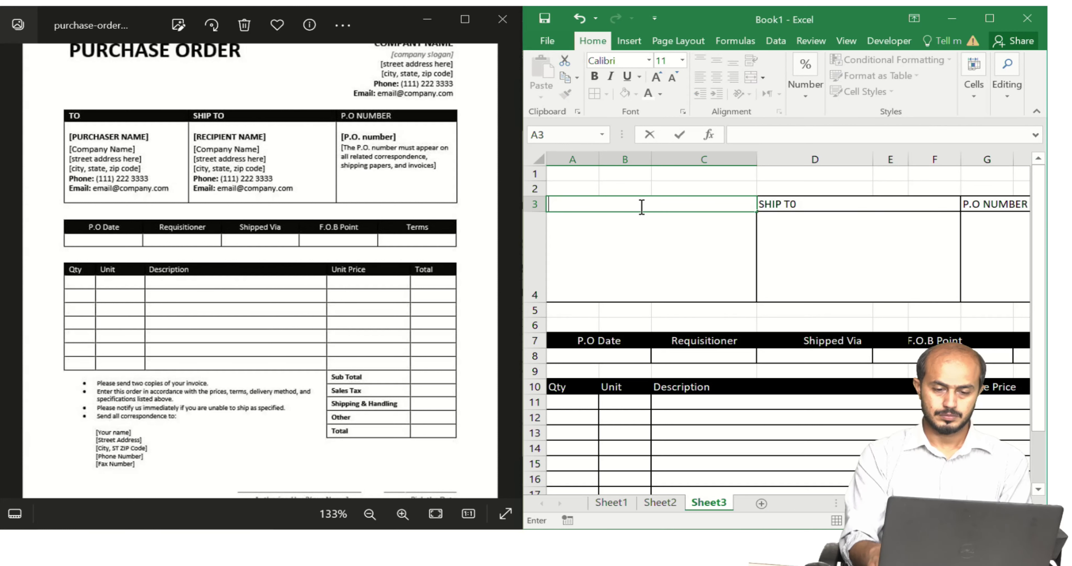
{"action": "type", "text": "TO"}
{"action": "key", "text": "Tab"}
{"action": "left_click", "coordinate": [641, 206]}
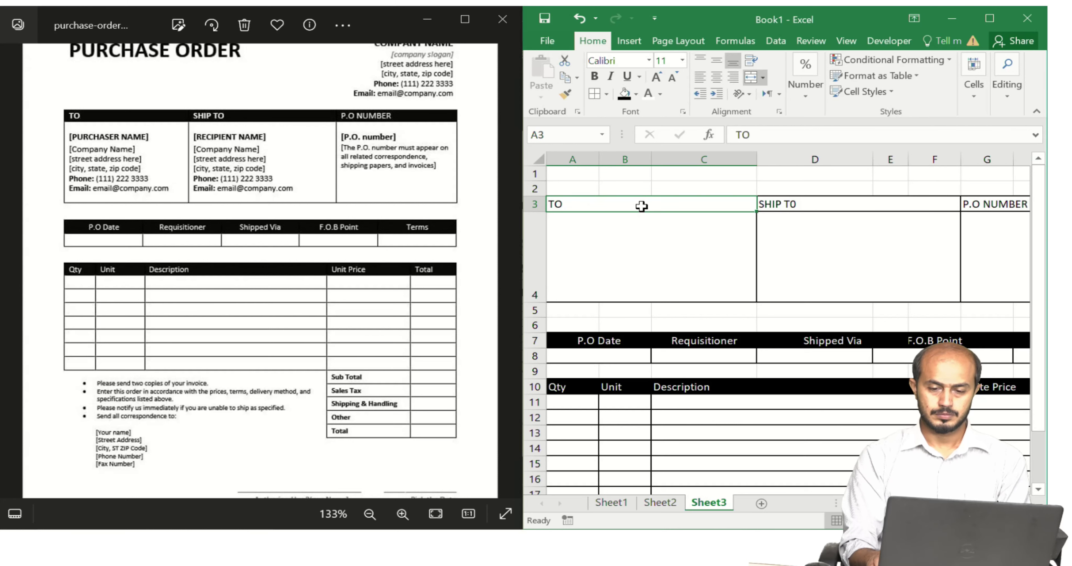
- Correct the heading in D3 to "SHIP TO", using the letter O instead of a zero
{"action": "key", "text": "Tab"}
{"action": "key", "text": "F2"}
{"action": "key", "text": "BackSpace"}
{"action": "type", "text": "o"}
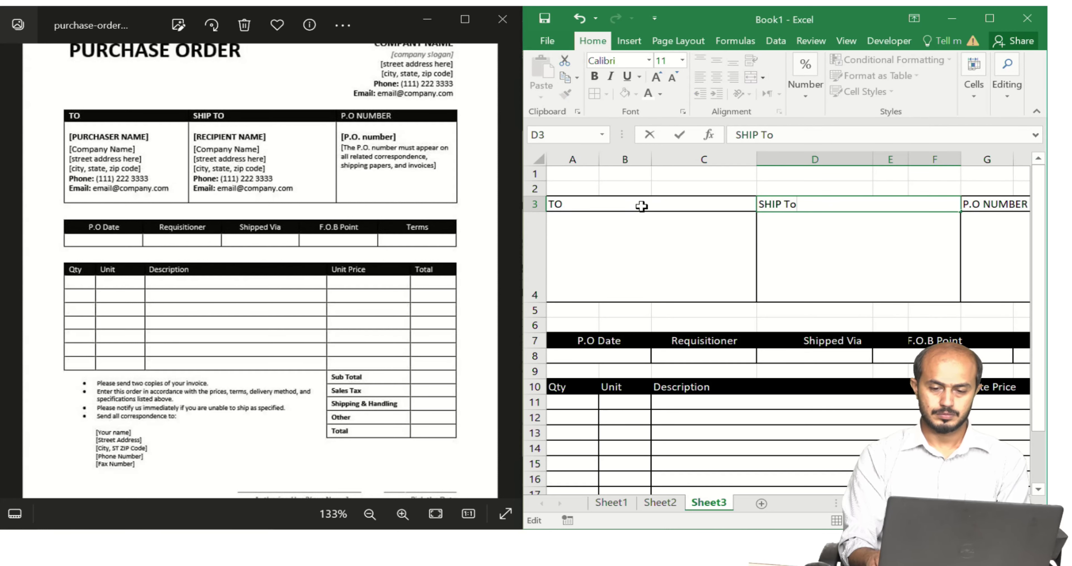
{"action": "key", "text": "BackSpace"}
{"action": "type", "text": "O"}
{"action": "key", "text": "Return"}
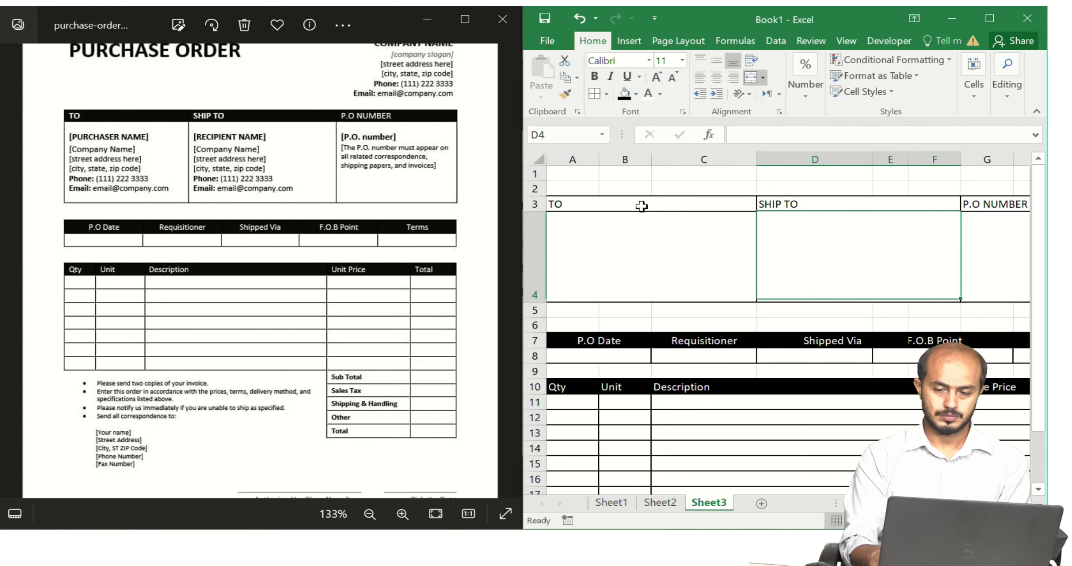
- Fill the heading row A3:I3 with black and set its text to white
{"action": "key", "text": "Left"}
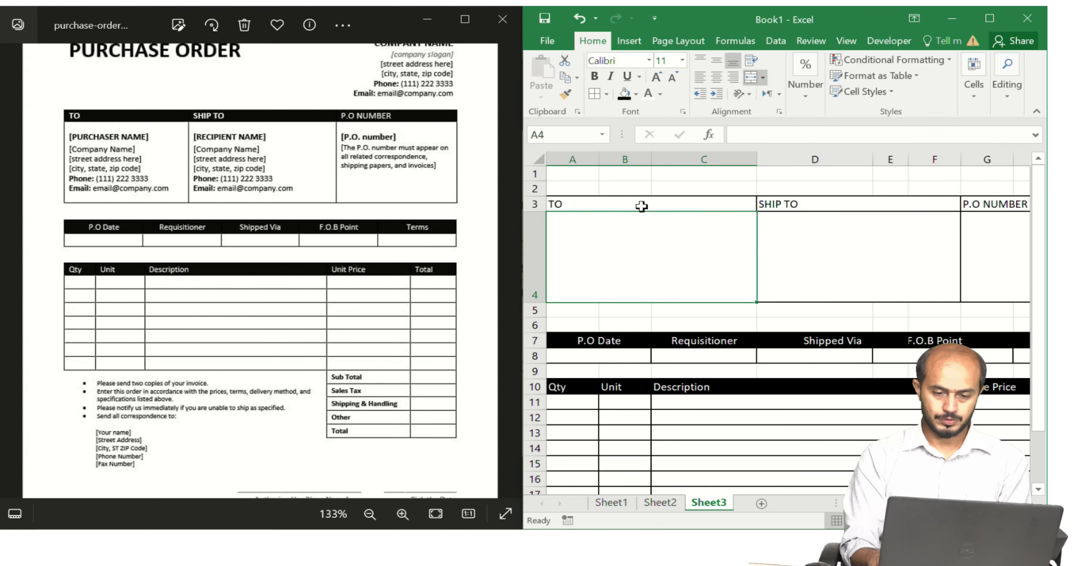
{"action": "key", "text": "Up"}
{"action": "key", "text": "Up"}
{"action": "left_click", "coordinate": [642, 206]}
{"action": "key", "text": "shift+Right"}
{"action": "key", "text": "shift+Right"}
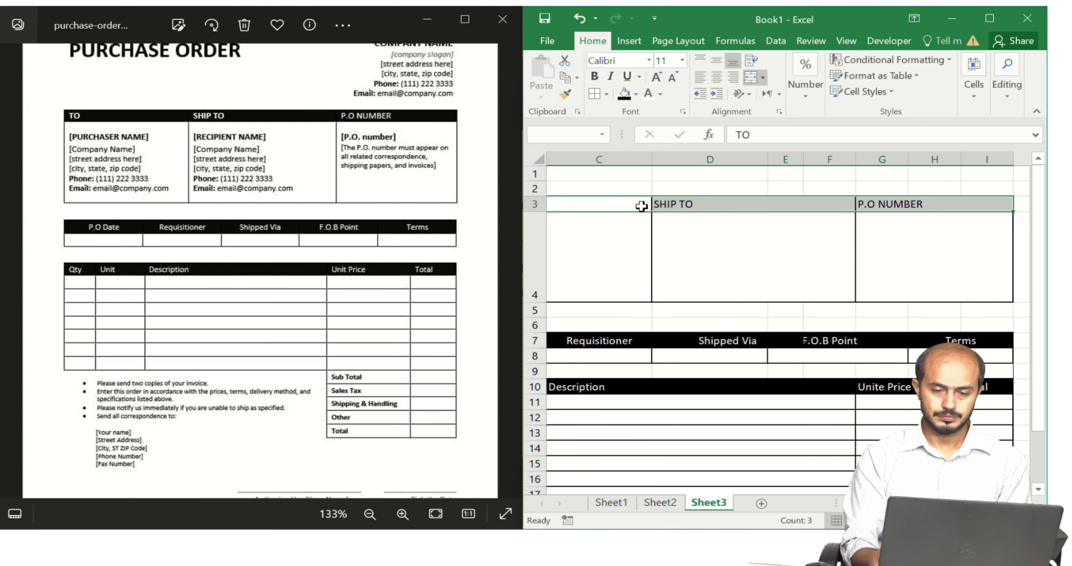
{"action": "left_click", "coordinate": [625, 94]}
{"action": "left_click", "coordinate": [646, 95]}
{"action": "left_click", "coordinate": [622, 228]}
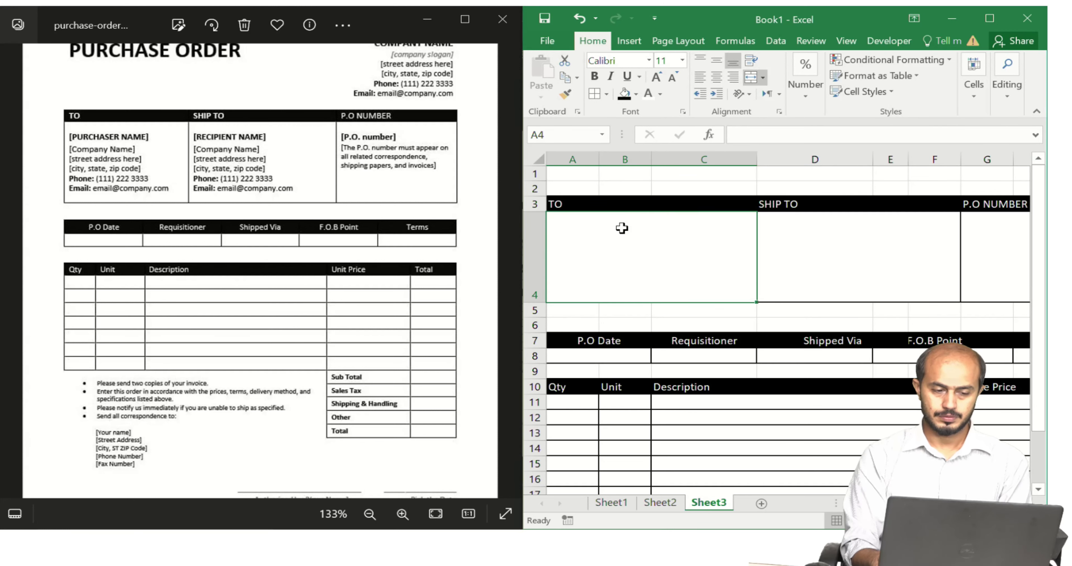
{"action": "key", "text": "Down"}
{"action": "key", "text": "Down"}
{"action": "key", "text": "Down"}
{"action": "key", "text": "Down"}
{"action": "key", "text": "Down"}
{"action": "key", "text": "Down"}
{"action": "key", "text": "Up"}
{"action": "key", "text": "Up"}
{"action": "key", "text": "Up"}
{"action": "key", "text": "Up"}
{"action": "key", "text": "ctrl+Home"}
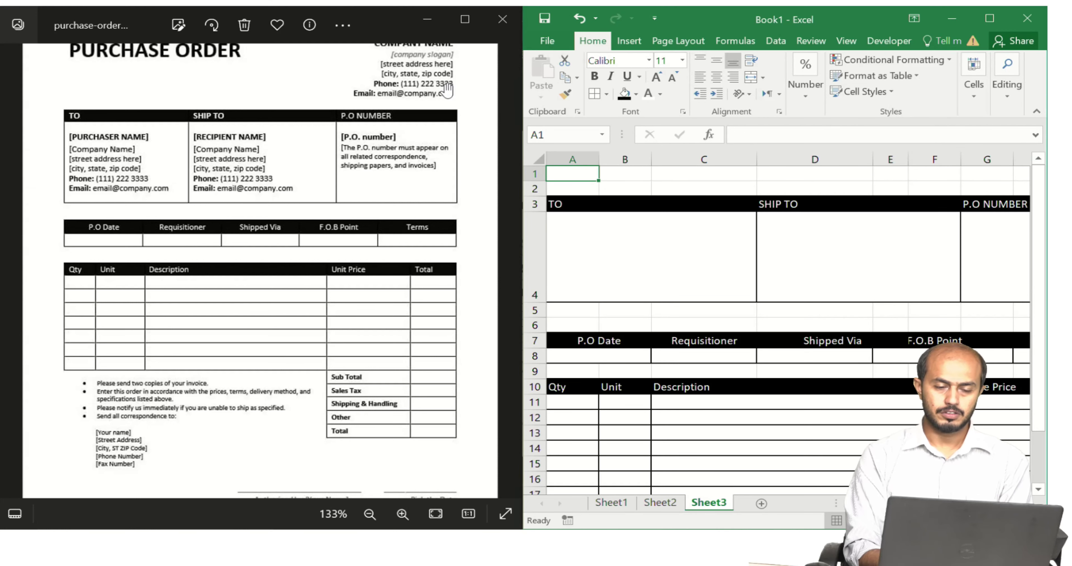
- Increase the height of row 2 to make room for the company details block of the reference image
{"action": "left_click_drag", "start_coordinate": [442, 100], "coordinate": [425, 151]}
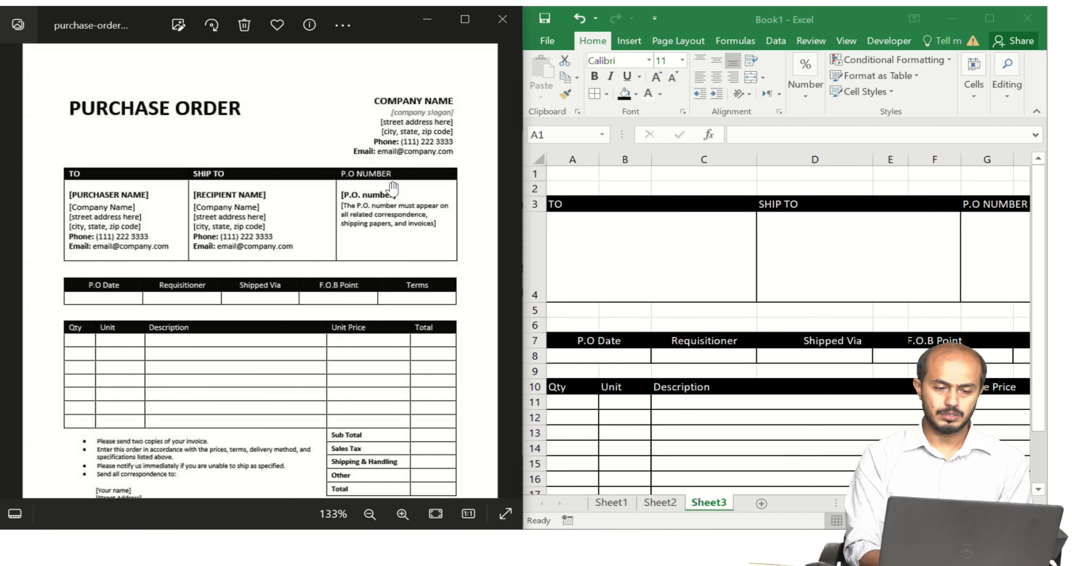
{"action": "left_click", "coordinate": [978, 180]}
{"action": "key", "text": "Right"}
{"action": "key", "text": "Right"}
{"action": "key", "text": "Right"}
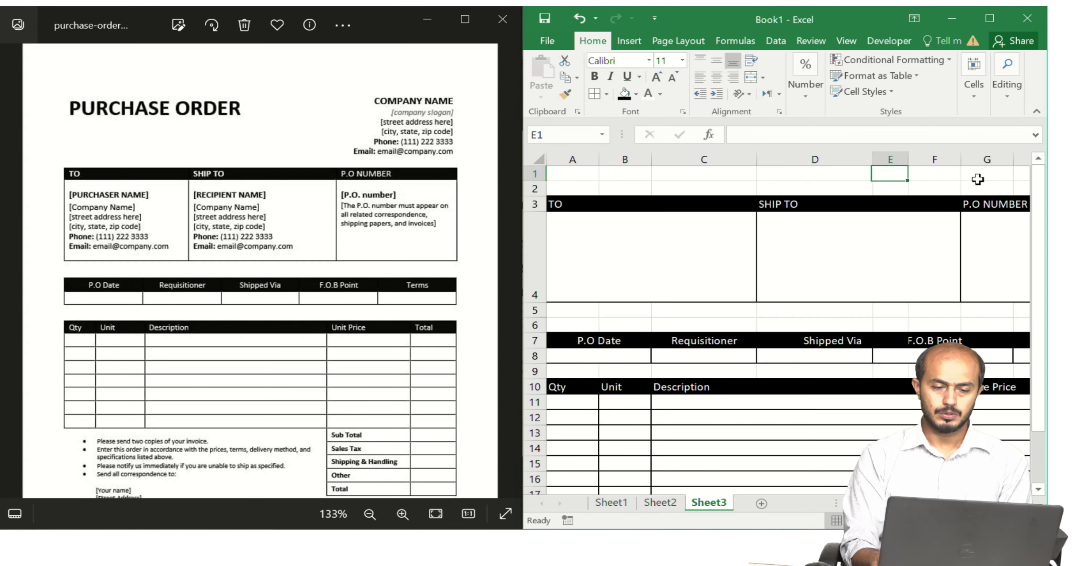
{"action": "key", "text": "Right"}
{"action": "key", "text": "Right"}
{"action": "key", "text": "Right"}
{"action": "key", "text": "Right"}
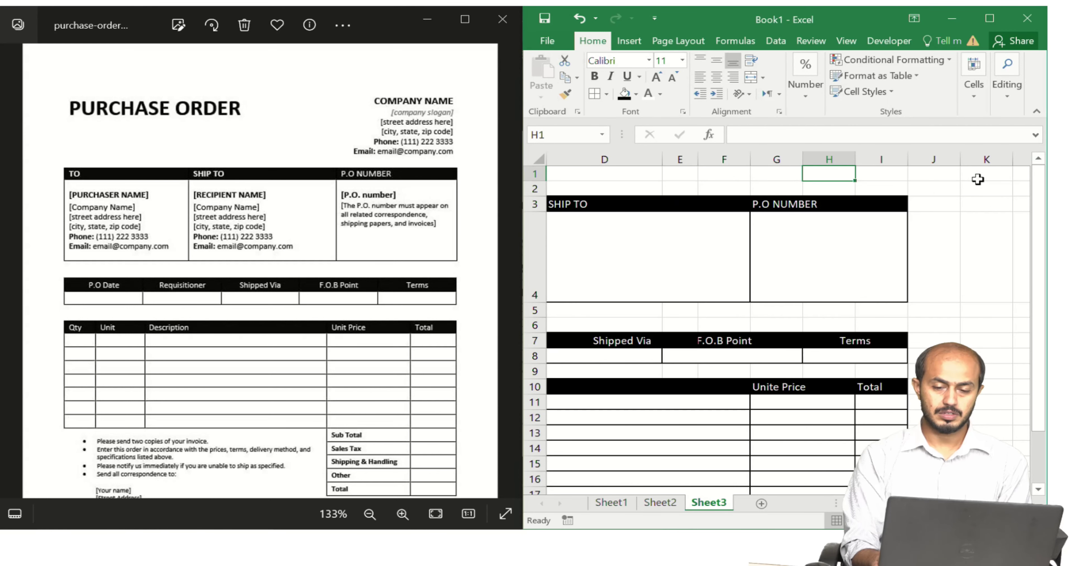
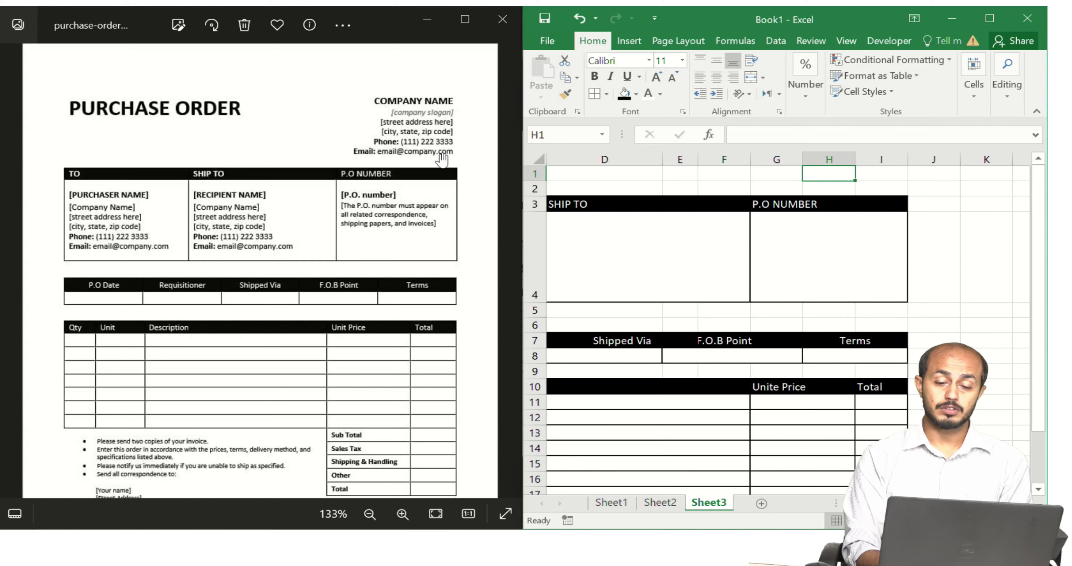
{"action": "left_click_drag", "start_coordinate": [529, 196], "coordinate": [509, 300]}
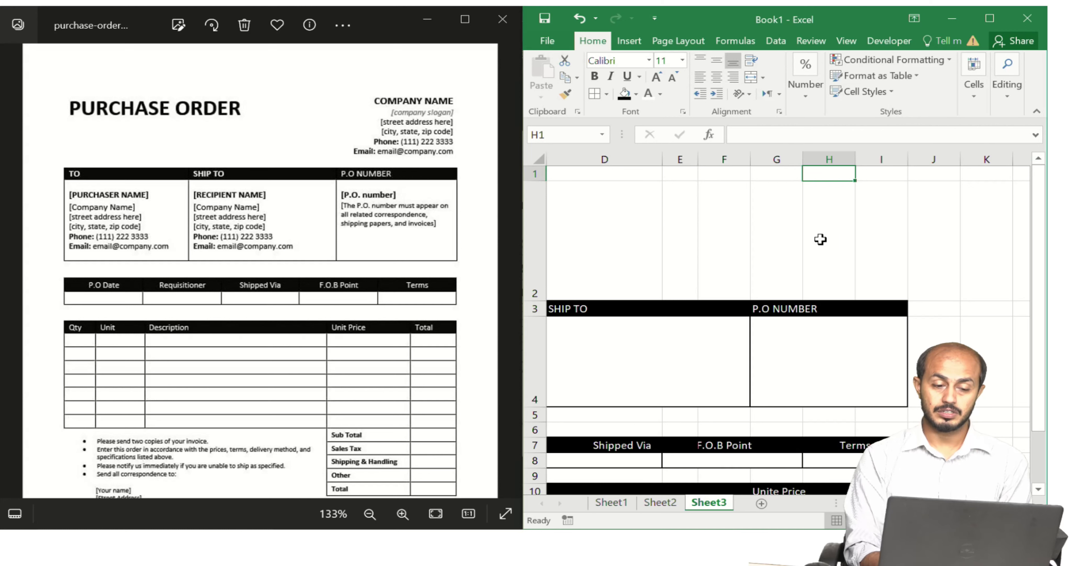
- Draw a text box over G2:I2, directly above the P.O NUMBER heading
{"action": "left_click", "coordinate": [779, 238]}
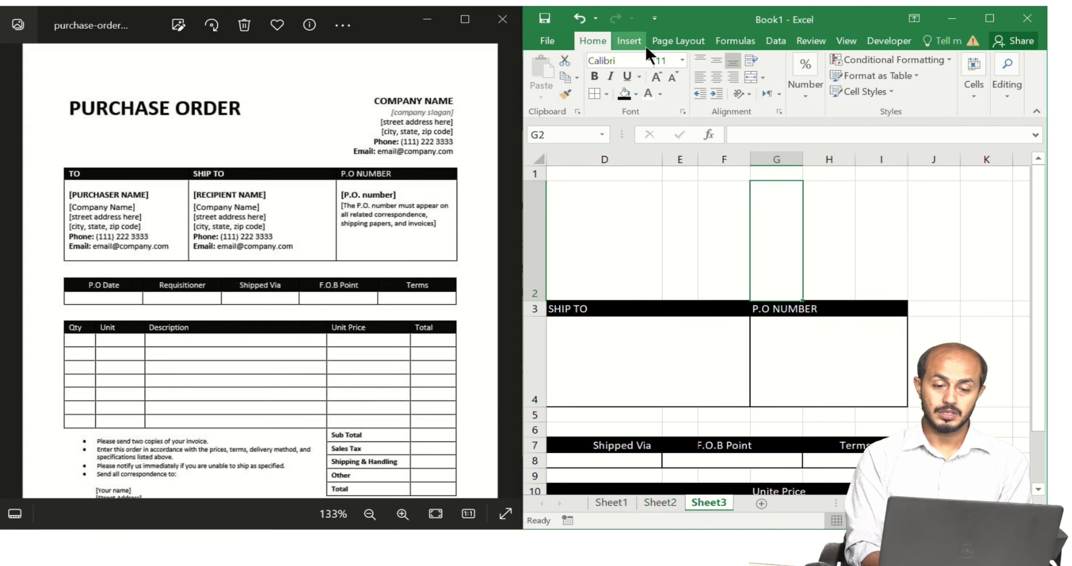
{"action": "left_click", "coordinate": [636, 41]}
{"action": "left_click", "coordinate": [586, 102]}
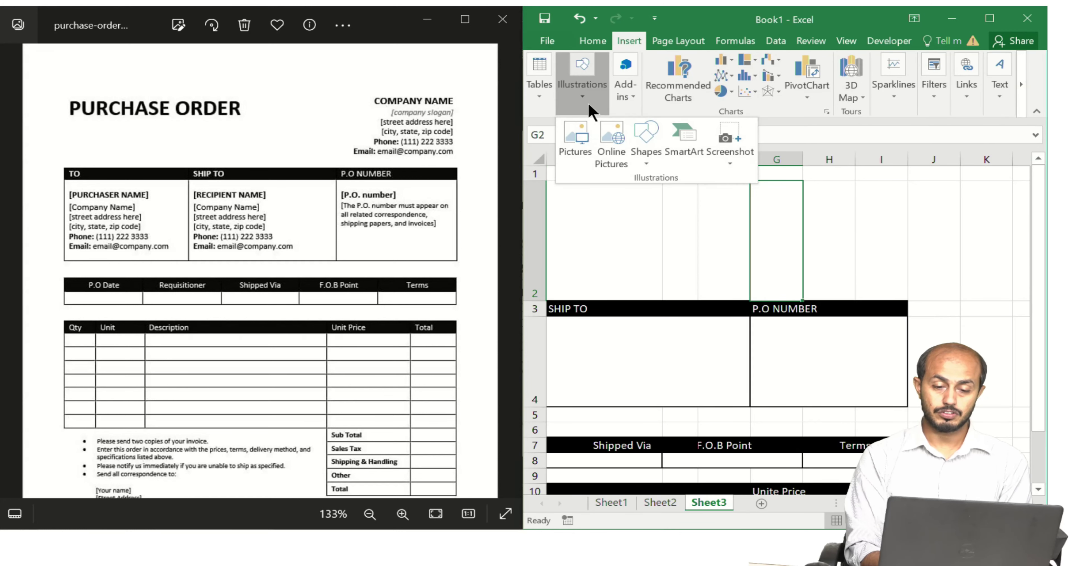
{"action": "left_click", "coordinate": [641, 154]}
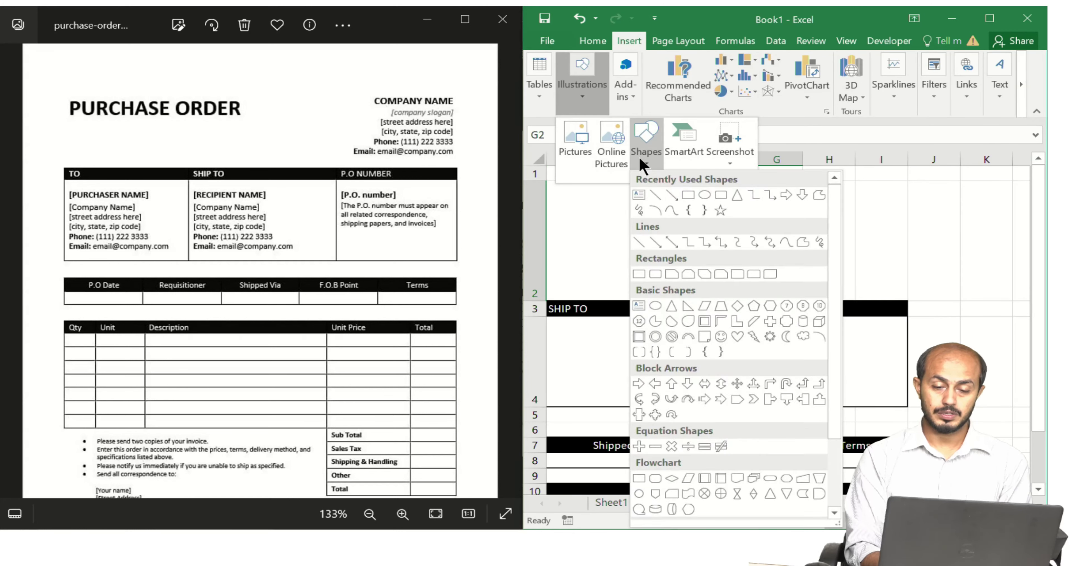
{"action": "left_click", "coordinate": [640, 194]}
{"action": "left_click_drag", "start_coordinate": [756, 187], "coordinate": [905, 302]}
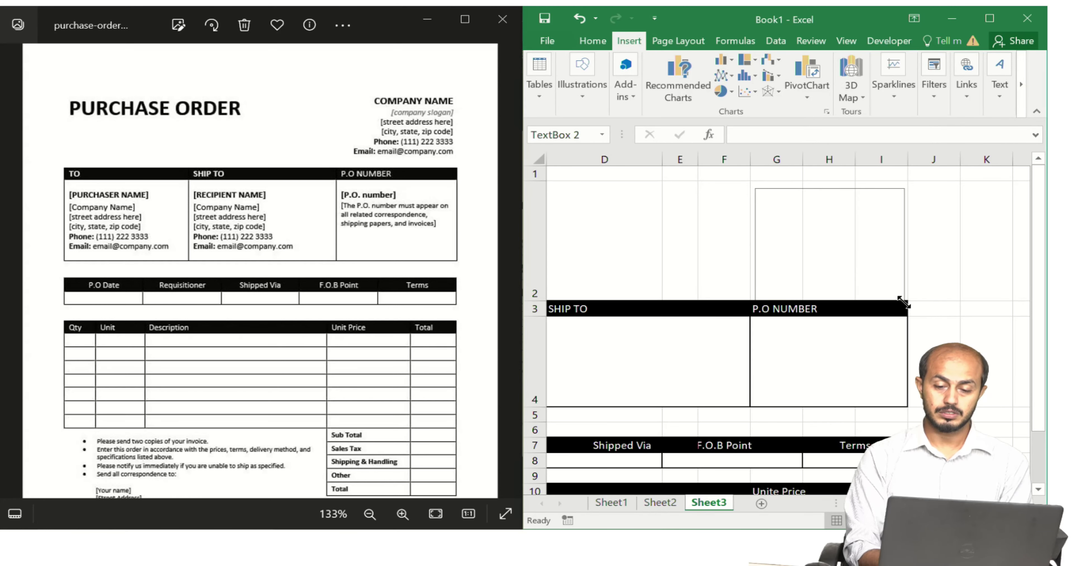
- Enter "COMPANY NAME" in the text box, with "[company Slogan]" on the line below
{"action": "type", "text": "Co"}
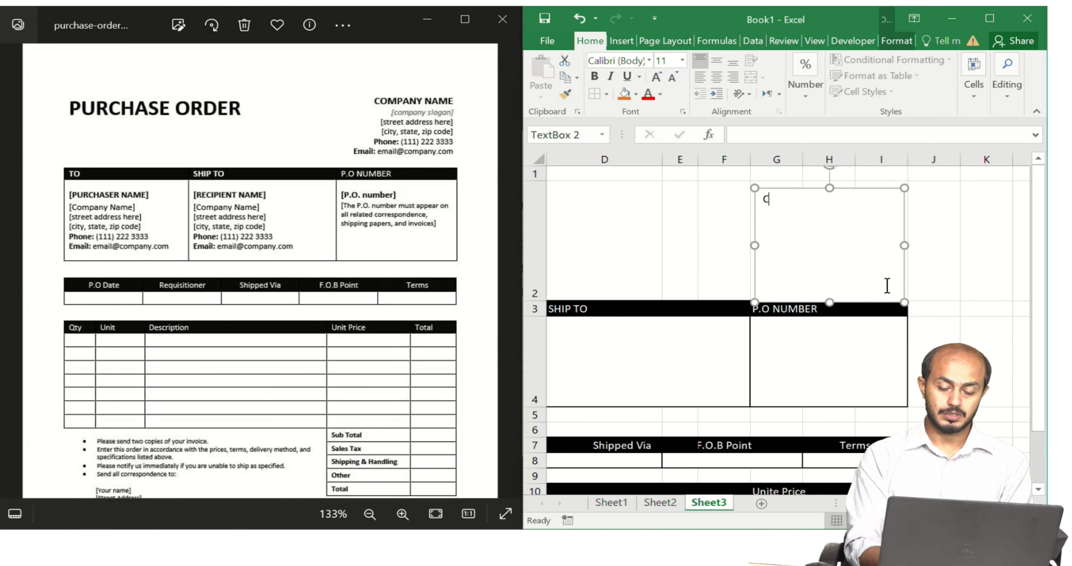
{"action": "key", "text": "BackSpace"}
{"action": "key", "text": "BackSpace"}
{"action": "type", "text": "COMP"}
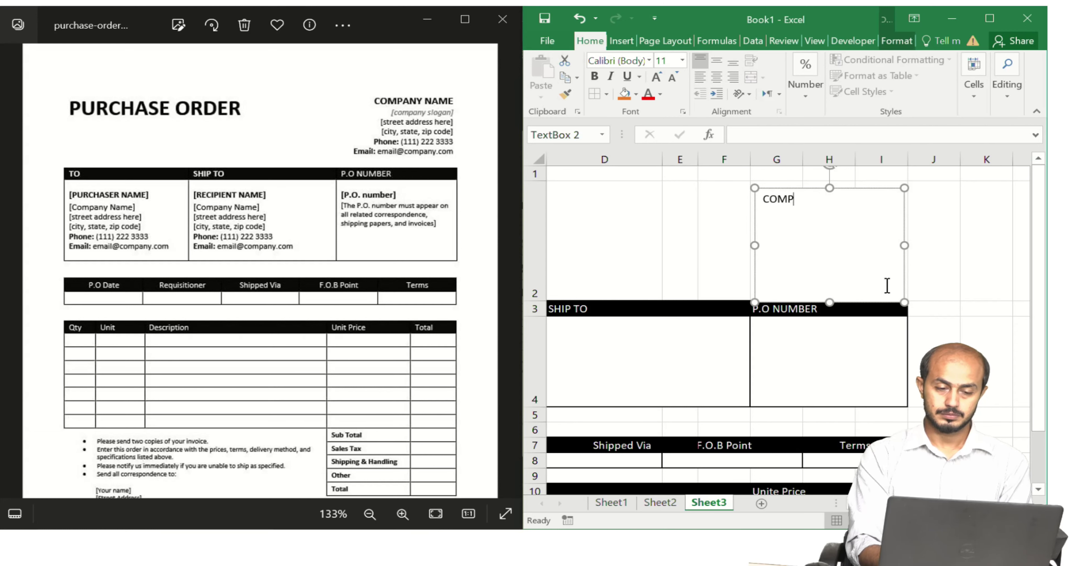
{"action": "type", "text": "ANY NAME"}
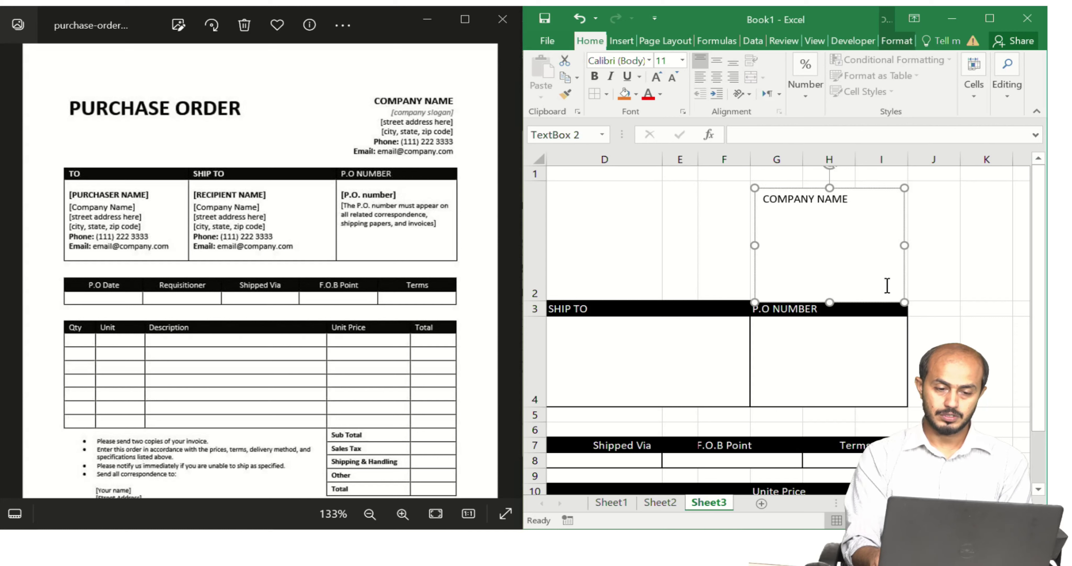
{"action": "type", "text": "["}
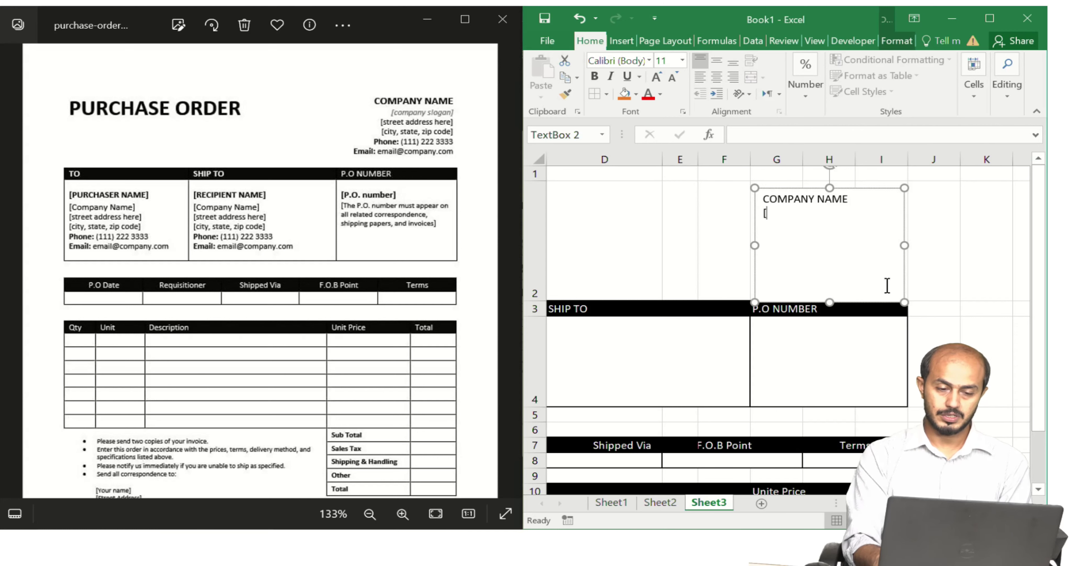
{"action": "type", "text": "company Slo"}
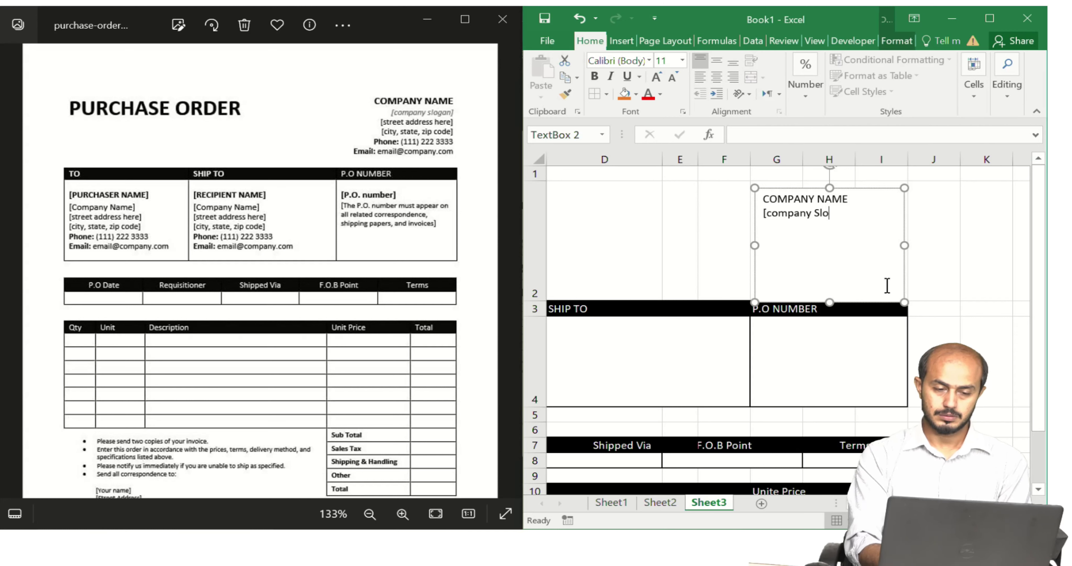
{"action": "type", "text": "gan"}
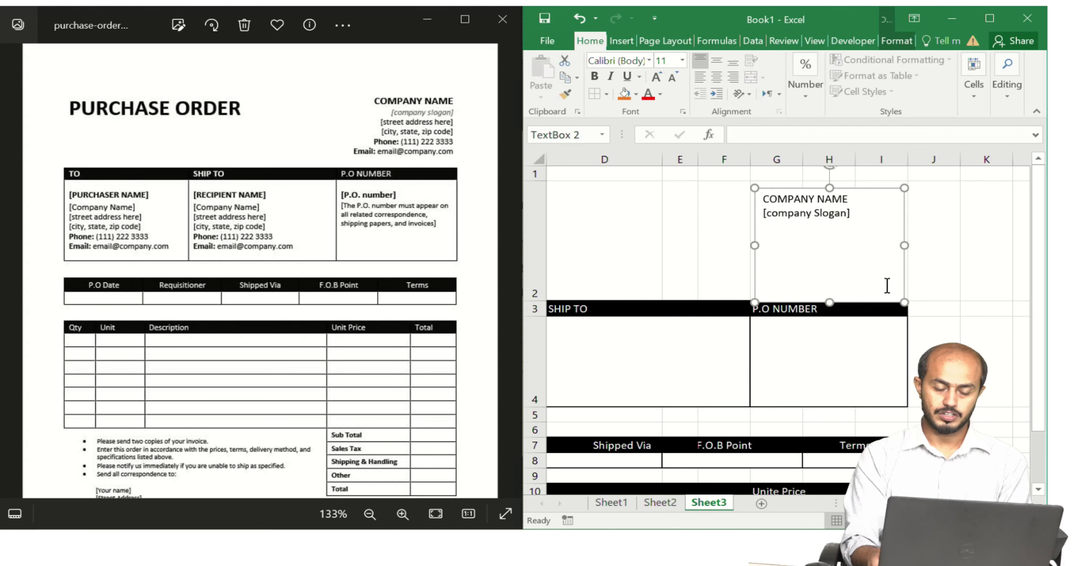
- Add the address placeholder lines "[street address here]" and "[city, state,zip,code]" to the text box
{"action": "key", "text": "BackSpace"}
{"action": "type", "text": "[str"}
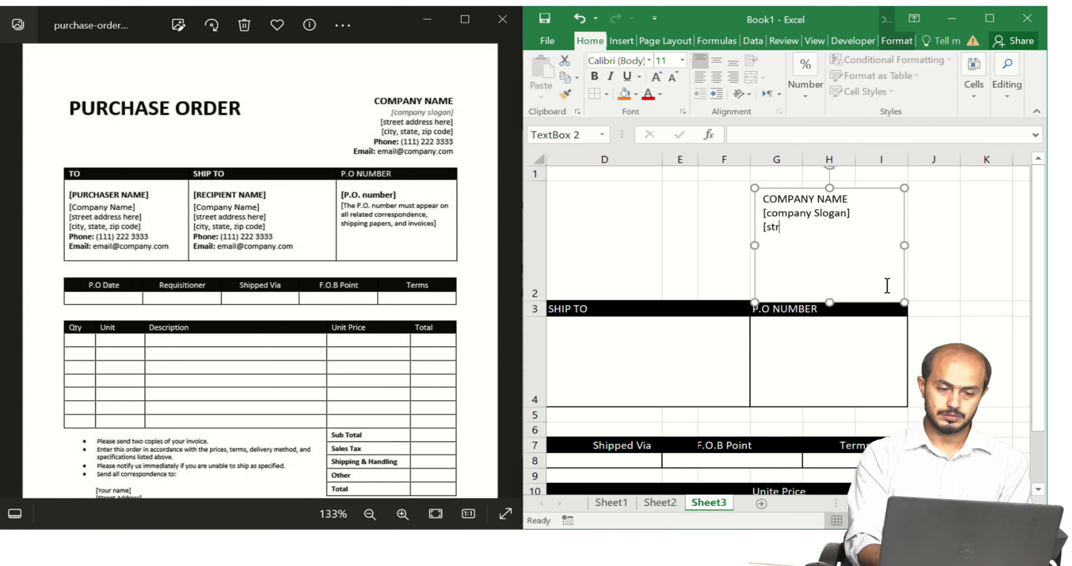
{"action": "type", "text": "eet"}
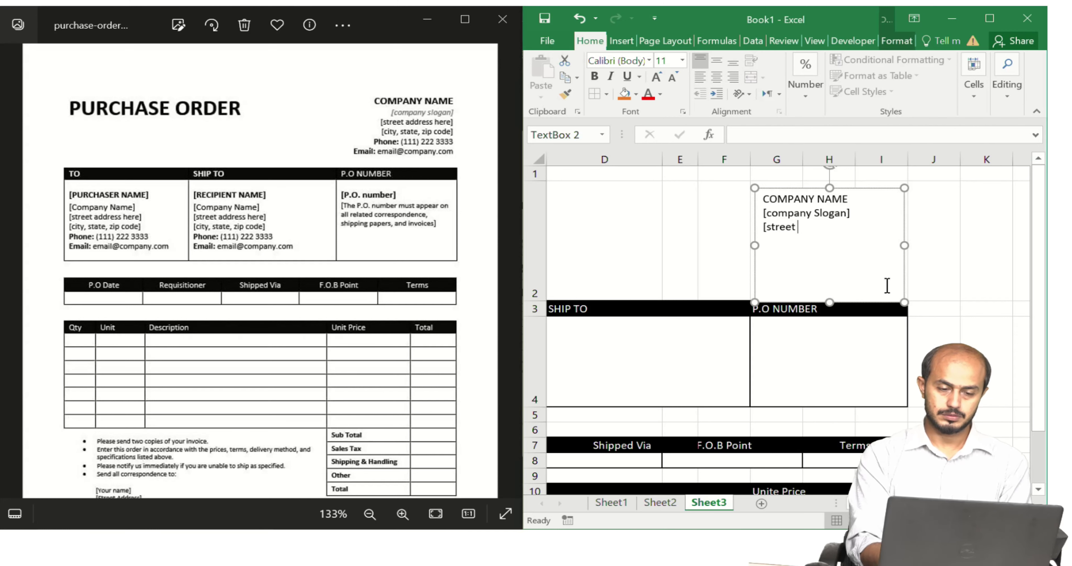
{"action": "type", "text": " address here"}
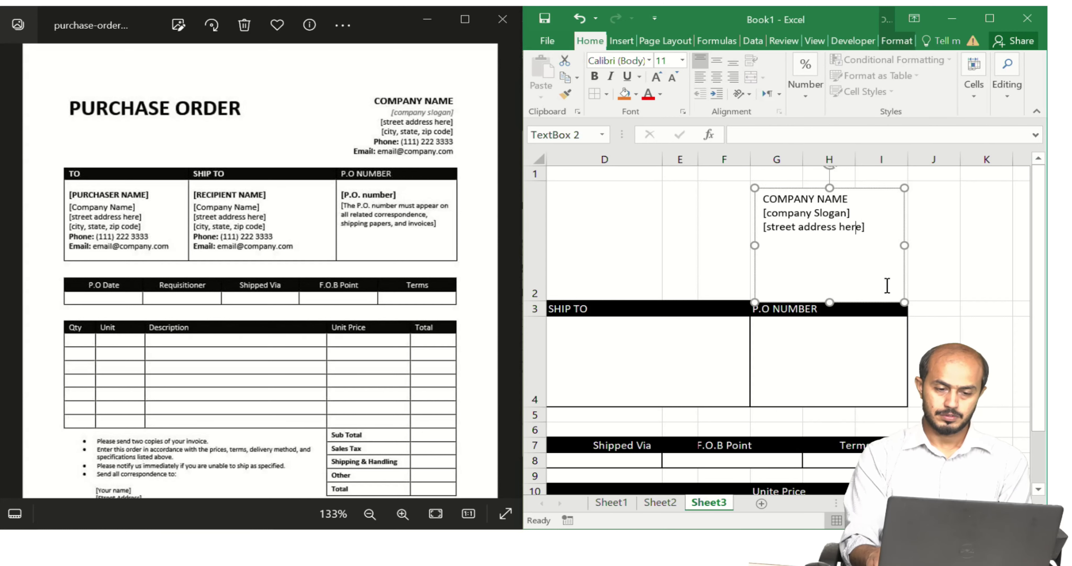
{"action": "type", "text": "[city."}
{"action": "key", "text": "BackSpace"}
{"action": "type", "text": ", "}
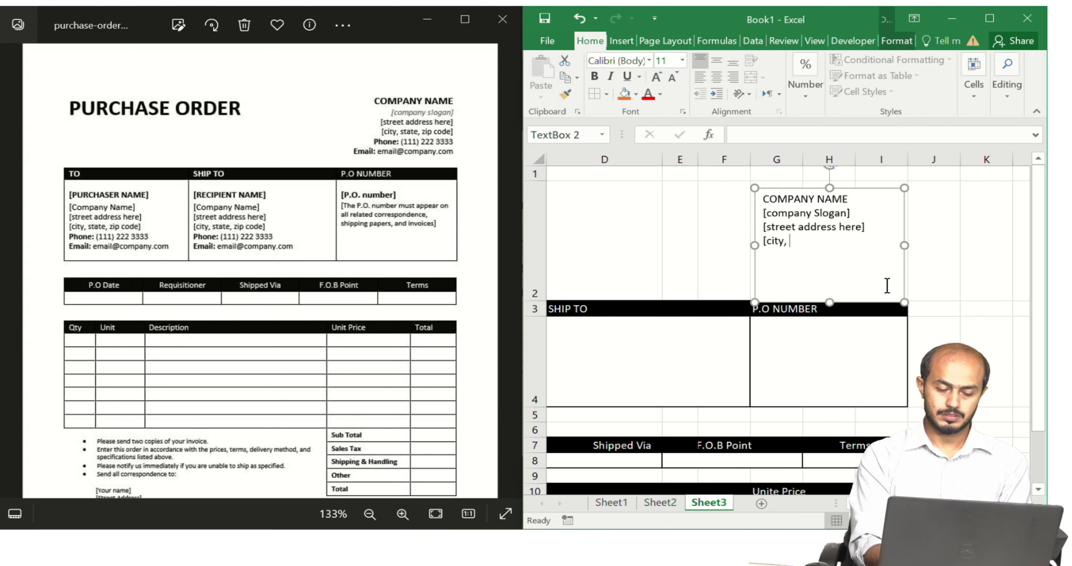
{"action": "type", "text": "state,"}
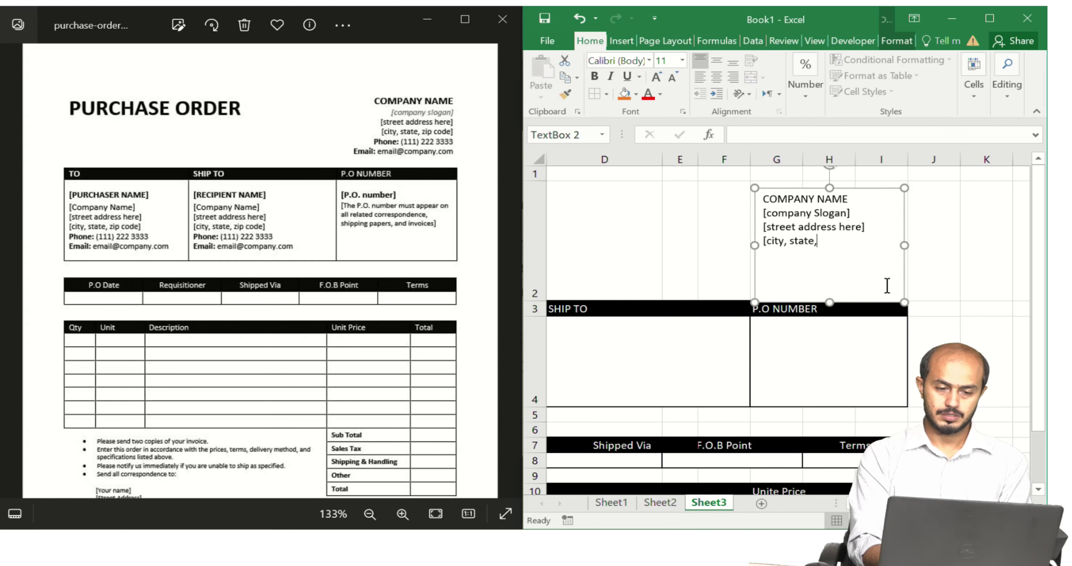
{"action": "type", "text": "zip"}
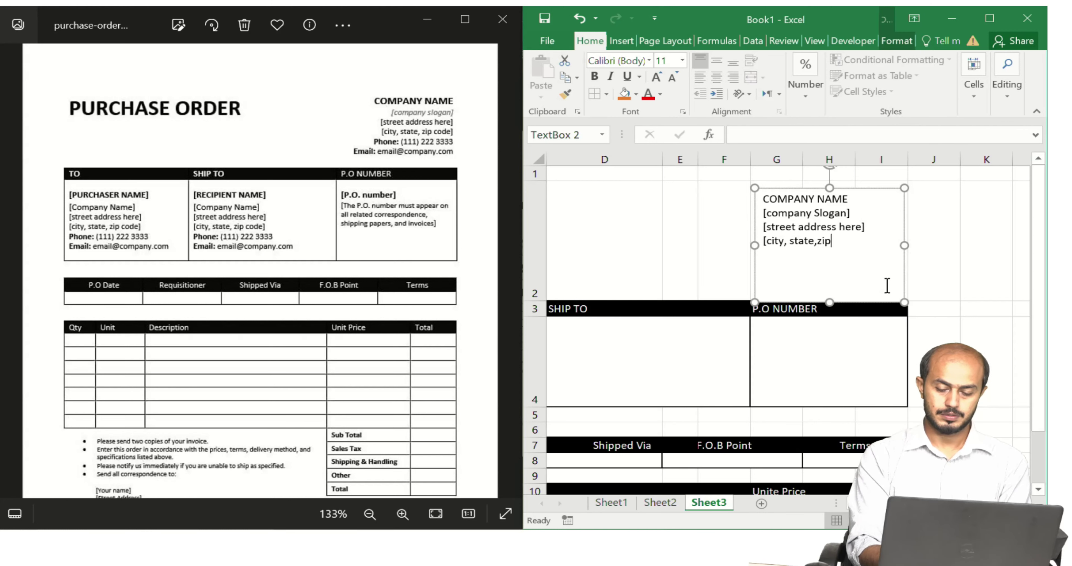
{"action": "type", "text": ",code]"}
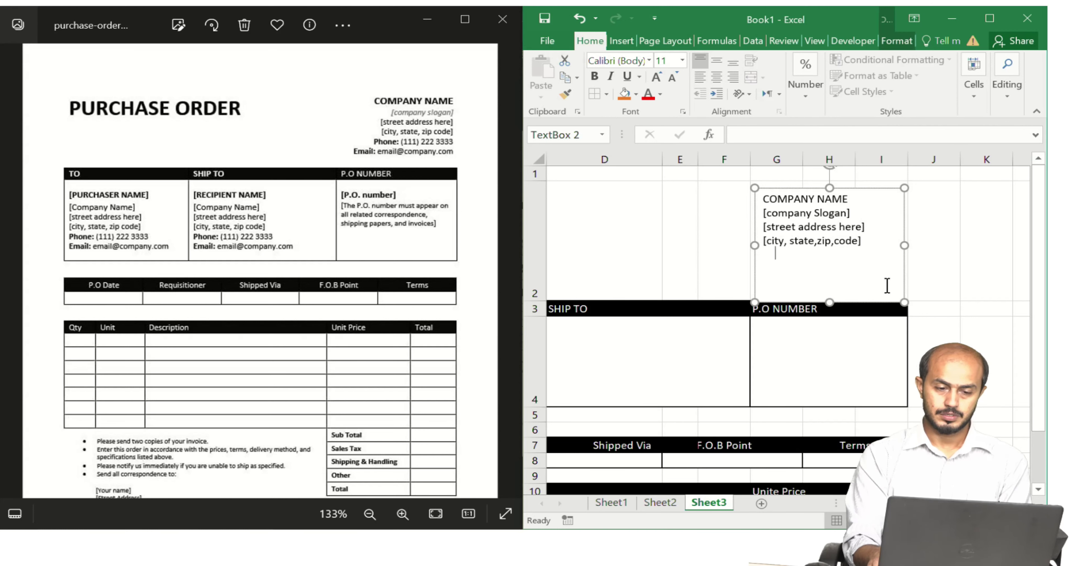
- Add a "Phone:" line with the company's placeholder phone number from the reference image
{"action": "key", "text": "Return"}
{"action": "type", "text": "Ph"}
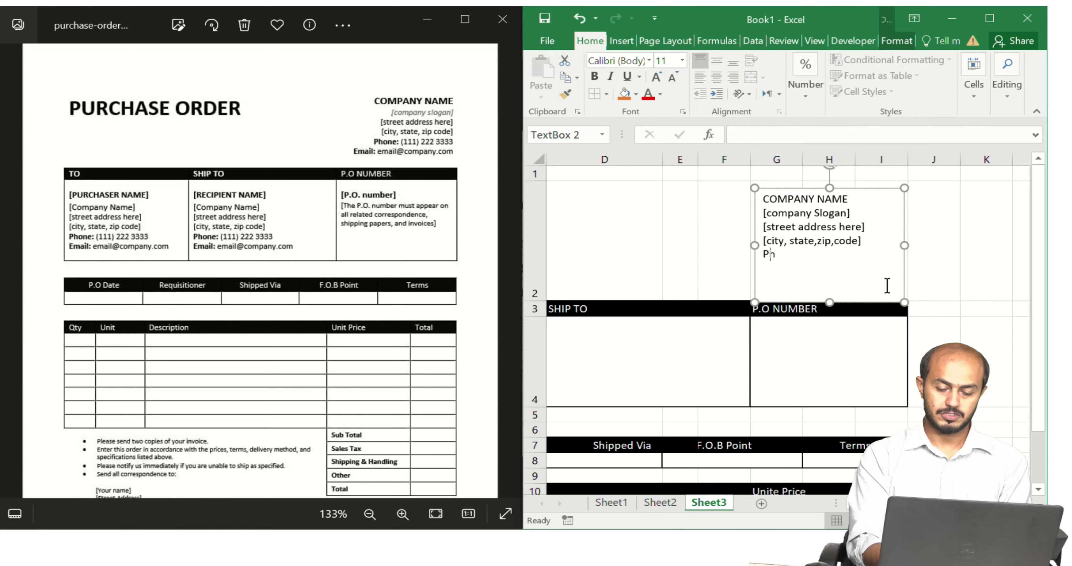
{"action": "type", "text": "one:"}
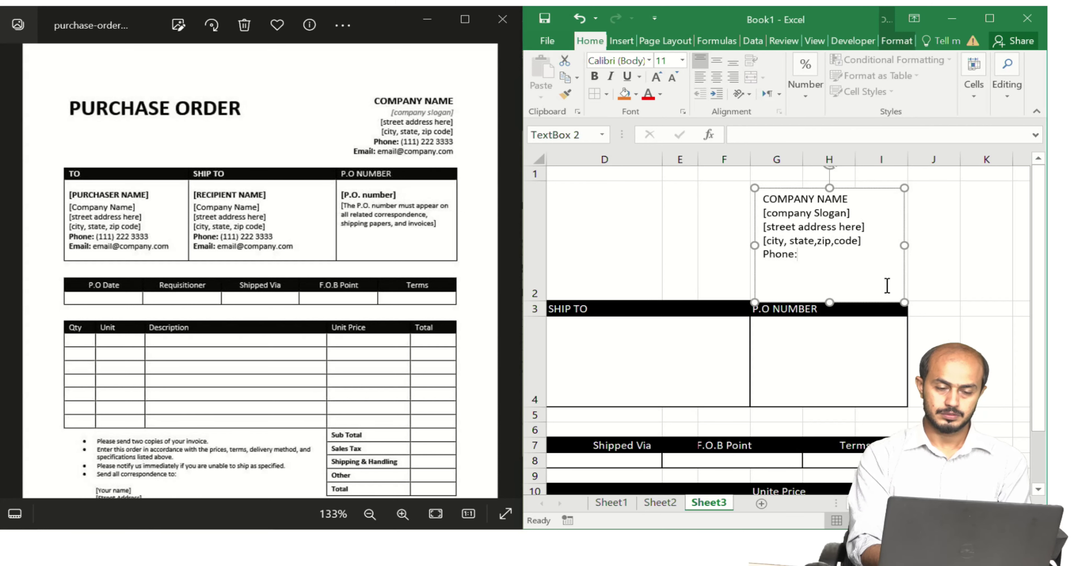
{"action": "type", "text": "(111"}
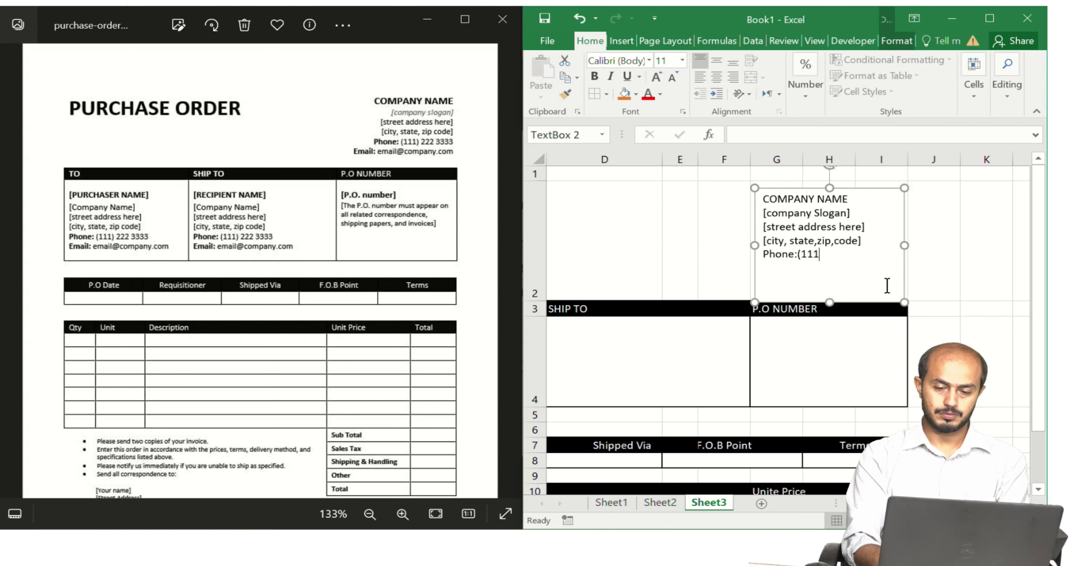
{"action": "type", "text": ")222"}
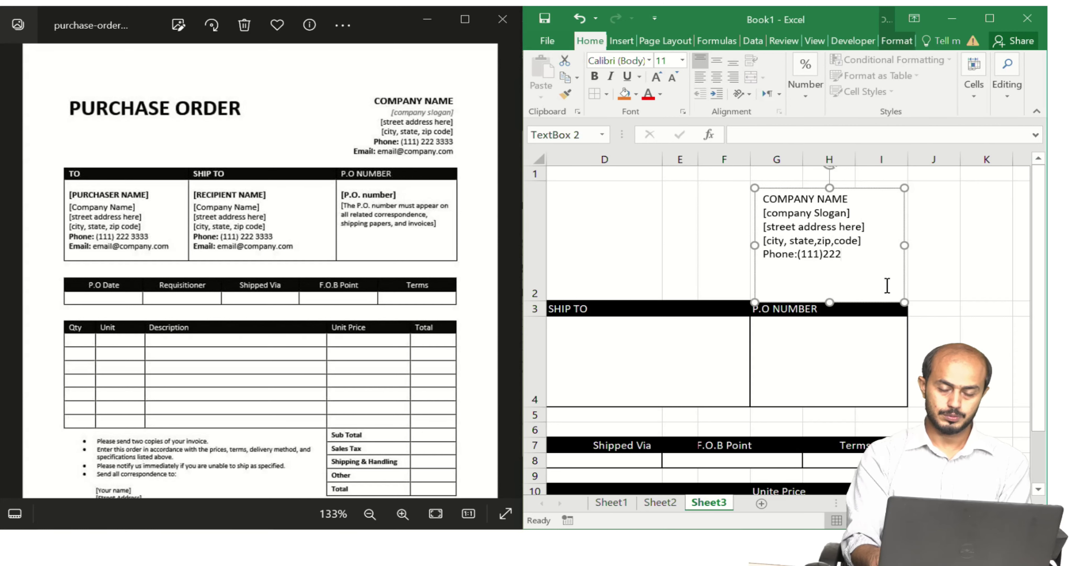
{"action": "type", "text": " 3333"}
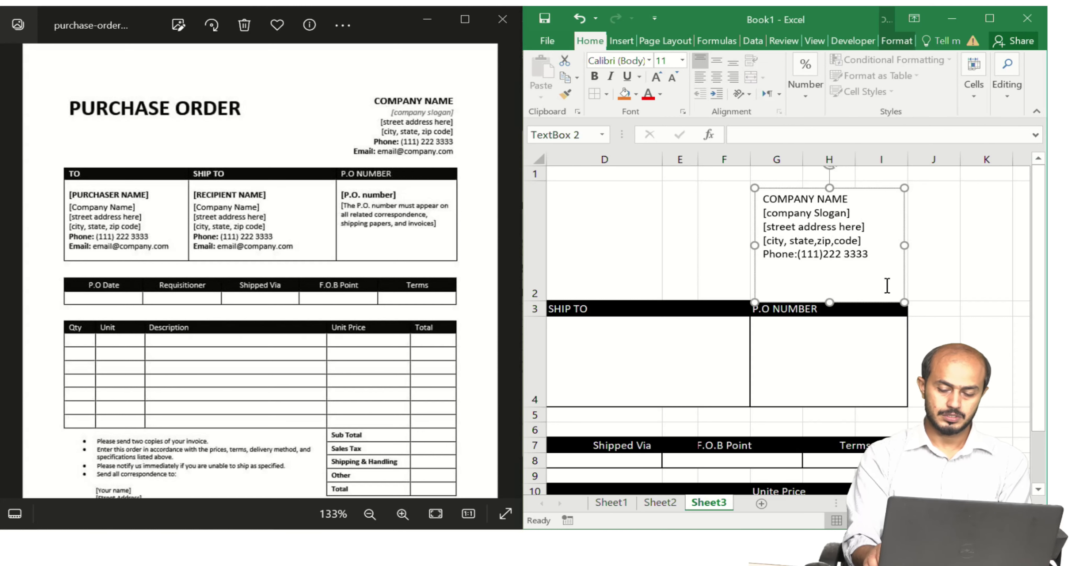
- Add an "Email:" line with the company's placeholder e-mail address from the reference image
{"action": "key", "text": "Return"}
{"action": "type", "text": "Email"}
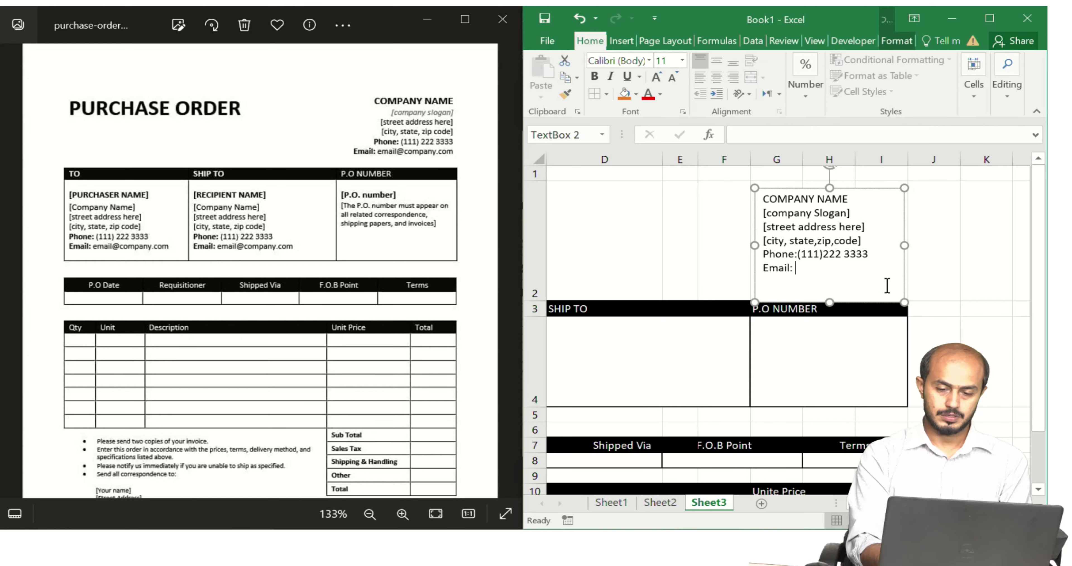
{"action": "type", "text": ": ema"}
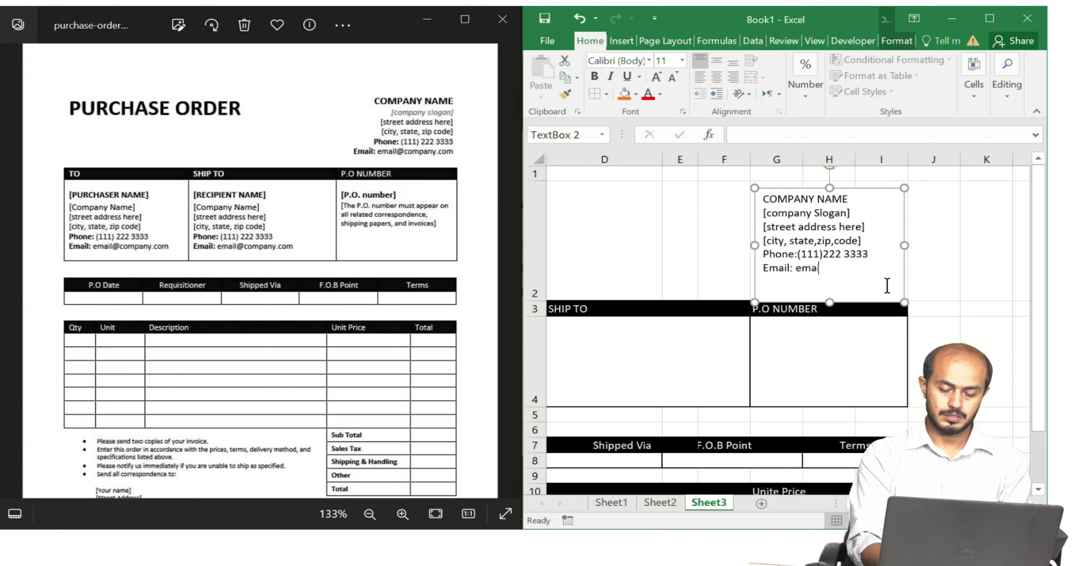
{"action": "type", "text": "il@cp"}
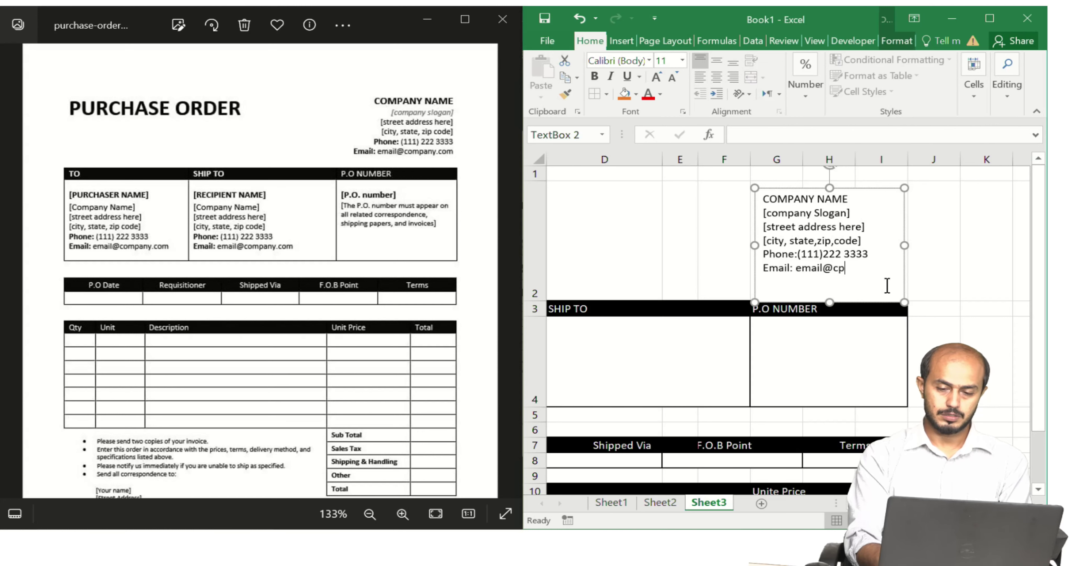
{"action": "key", "text": "BackSpace"}
{"action": "type", "text": "om"}
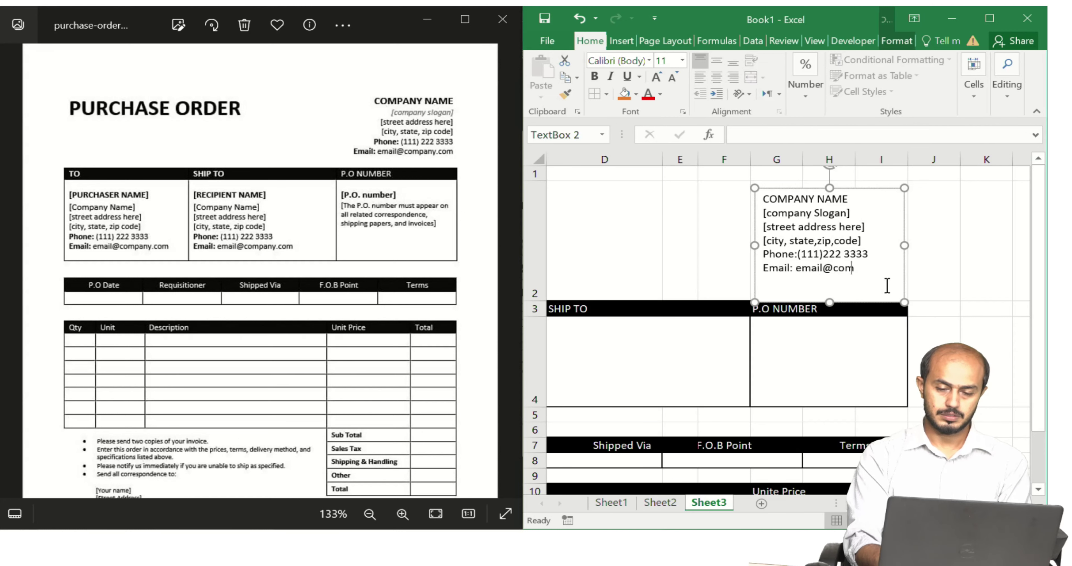
{"action": "type", "text": "pany"}
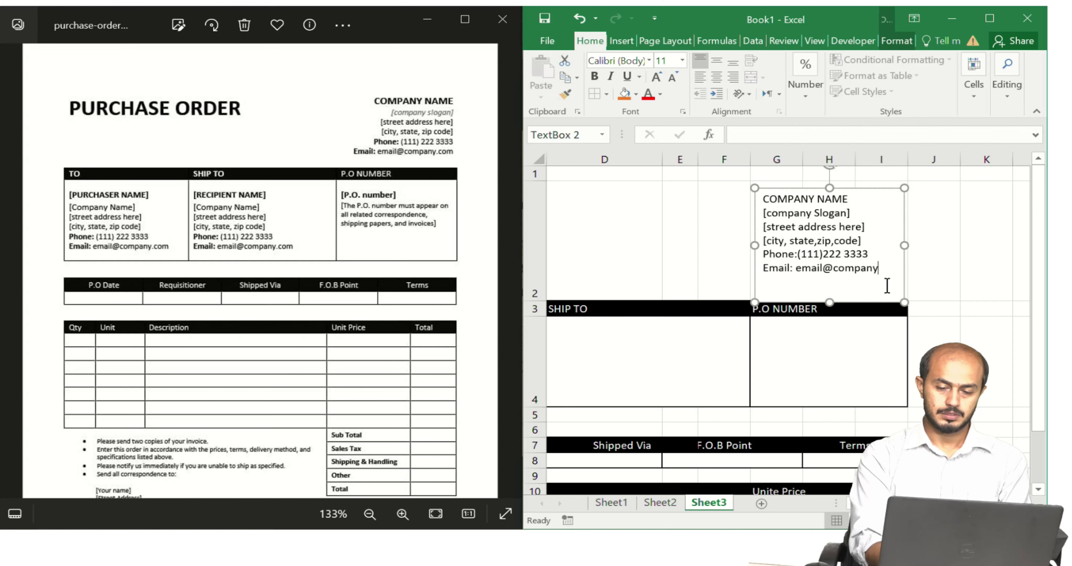
{"action": "type", "text": ".com"}
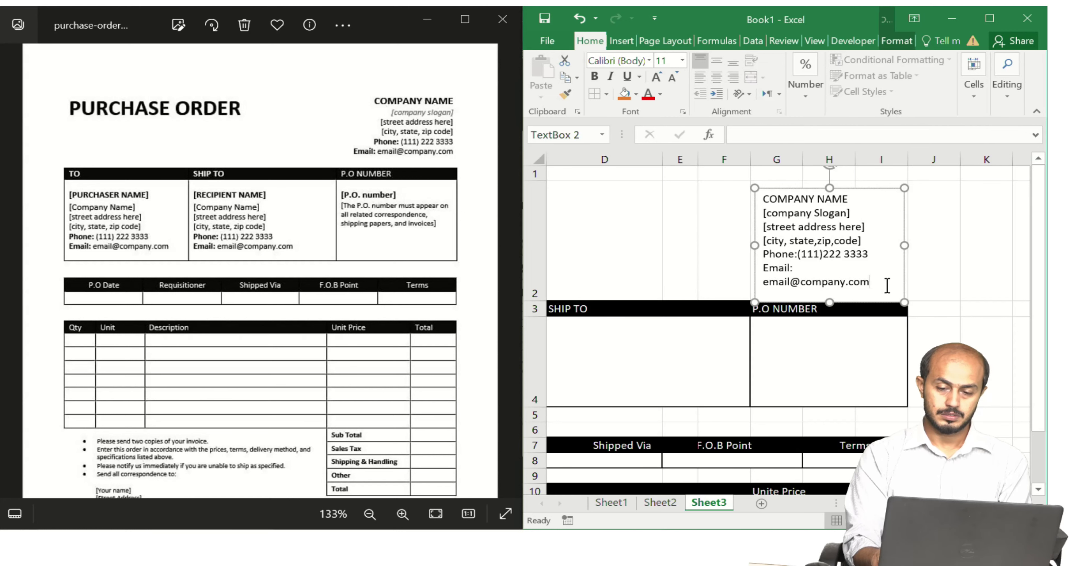
- Widen the text box to fit the e-mail line and move it up to align with columns G to I
{"action": "left_click_drag", "start_coordinate": [910, 249], "coordinate": [911, 250]}
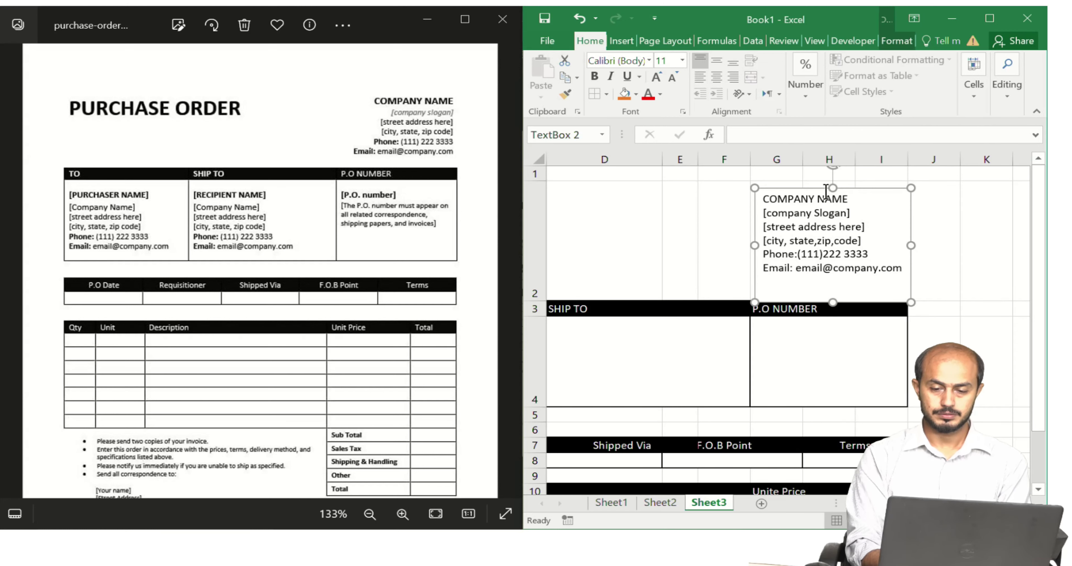
{"action": "left_click_drag", "start_coordinate": [823, 188], "coordinate": [819, 180]}
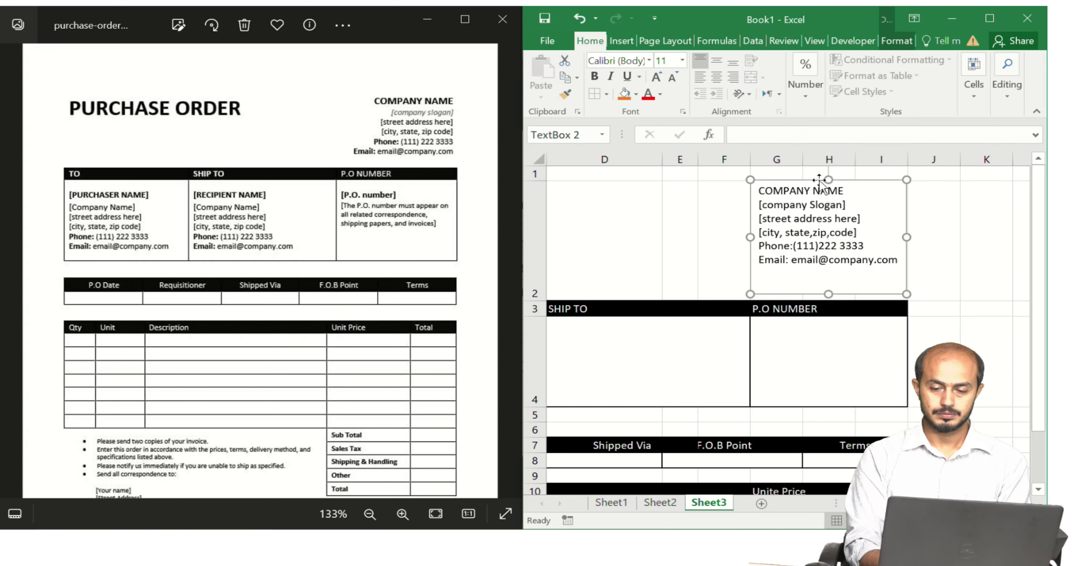
- Insert a space after "Phone:" in the text box and make that label bold
{"action": "left_click", "coordinate": [783, 251]}
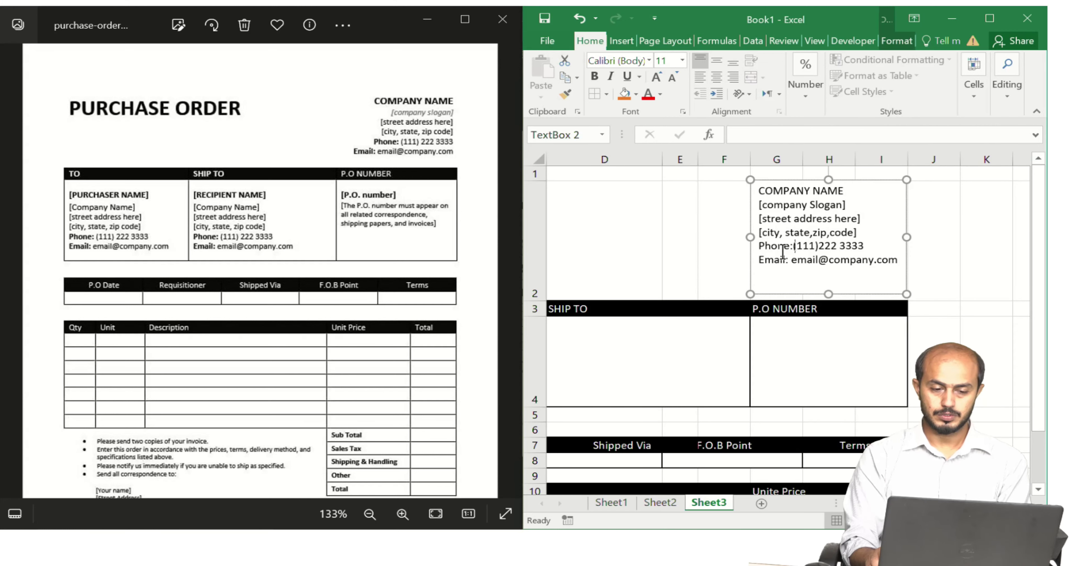
{"action": "key", "text": "Right"}
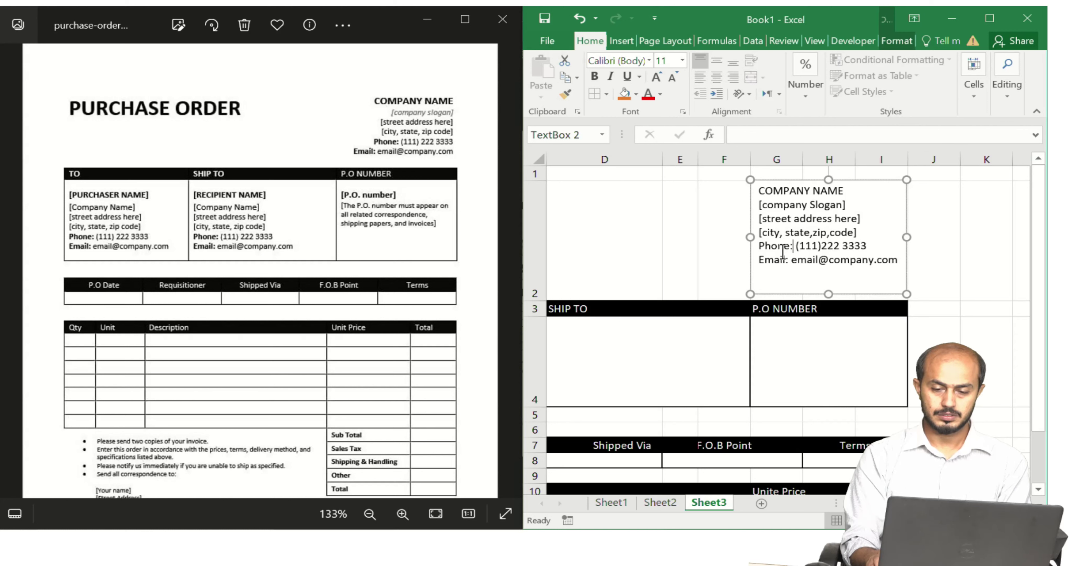
{"action": "key", "text": "shift+Left"}
{"action": "key", "text": "shift+Left"}
{"action": "key", "text": "shift+Left"}
{"action": "key", "text": "shift+Left"}
{"action": "key", "text": "shift+Left"}
{"action": "key", "text": "shift+Left"}
{"action": "key", "text": "shift+Left"}
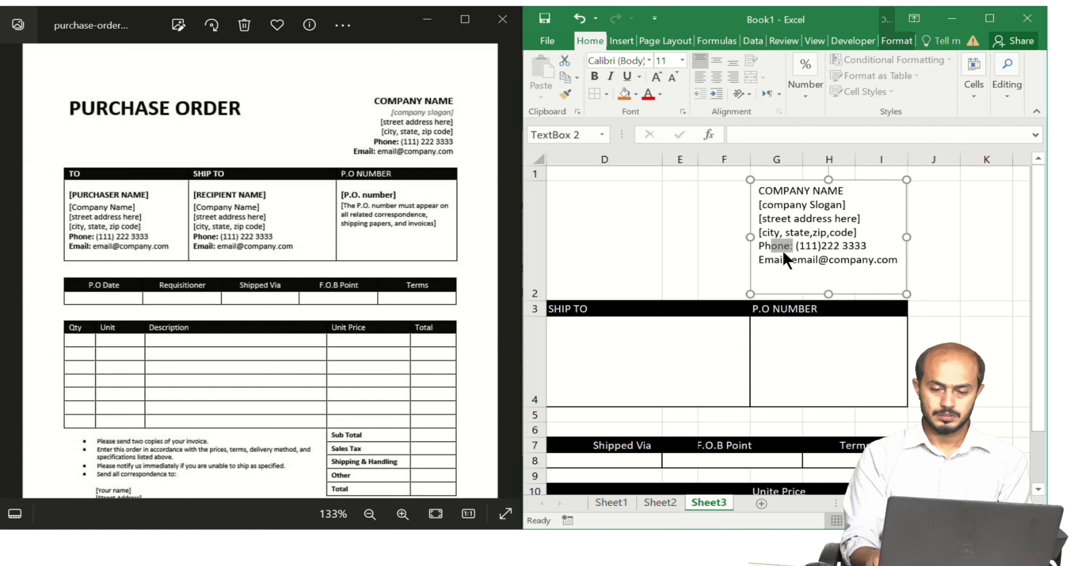
{"action": "key", "text": "ctrl+b"}
- Make the "Email:" label bold and widen the text box slightly into column F so its line fits
{"action": "key", "text": "Right"}
{"action": "key", "text": "Down"}
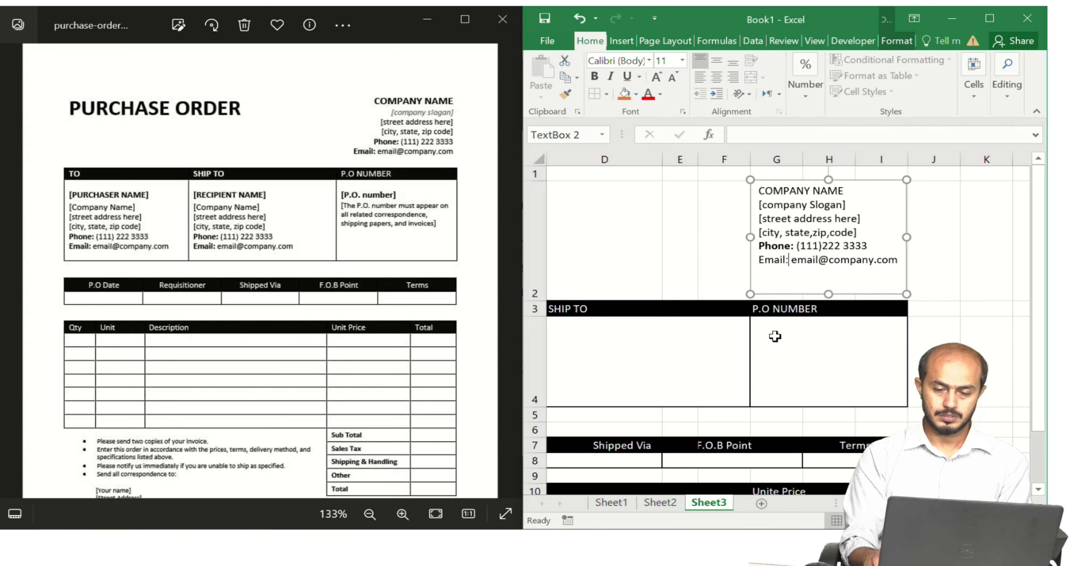
{"action": "key", "text": "shift+Home"}
{"action": "key", "text": "ctrl+b"}
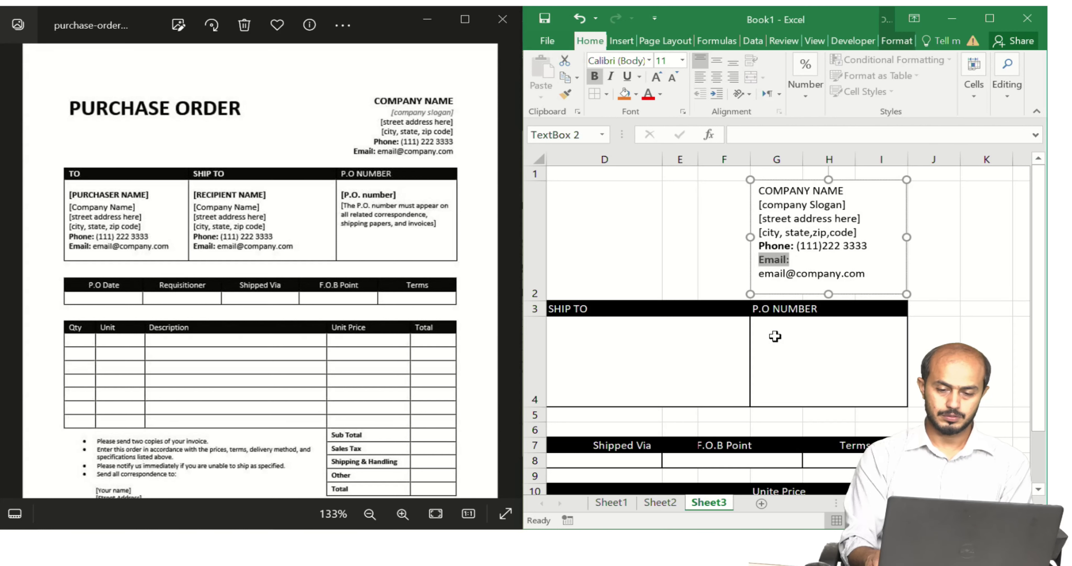
{"action": "left_click_drag", "start_coordinate": [748, 235], "coordinate": [739, 237]}
{"action": "left_click", "coordinate": [718, 263]}
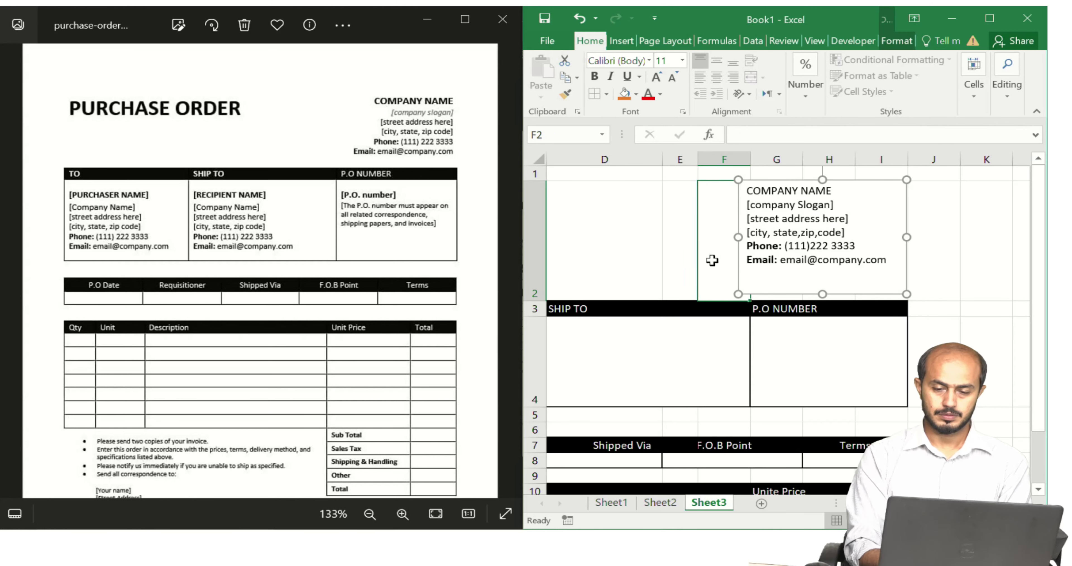
- Remove the outline from the company details text box
{"action": "left_click", "coordinate": [835, 184]}
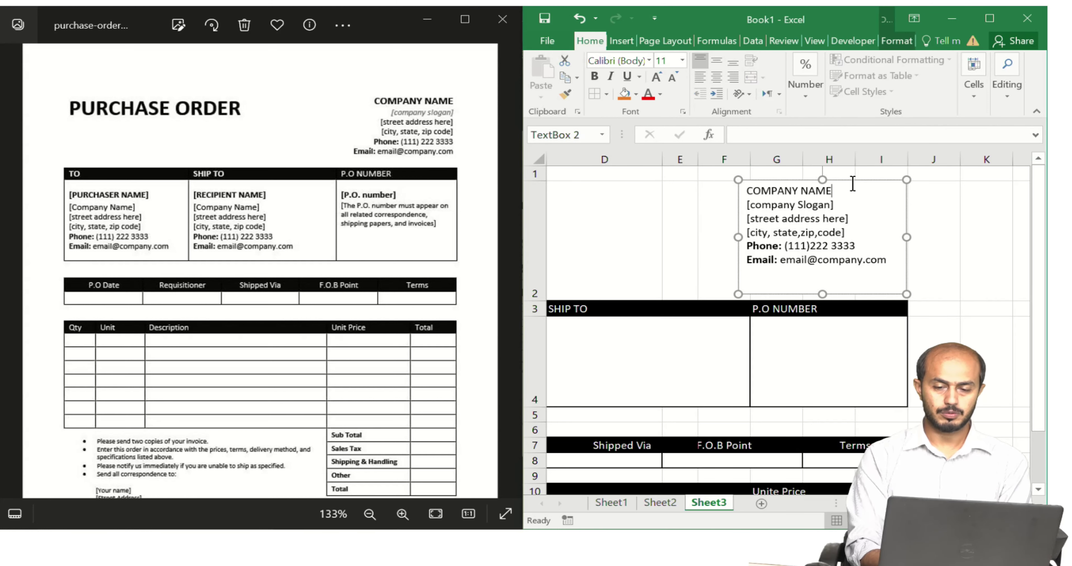
{"action": "left_click", "coordinate": [911, 43]}
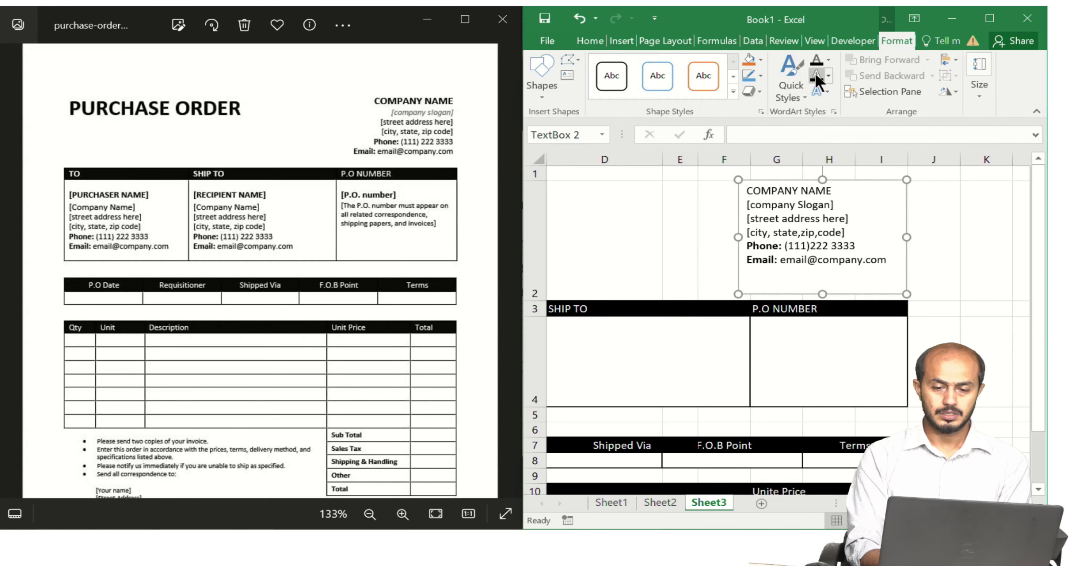
{"action": "left_click", "coordinate": [761, 76]}
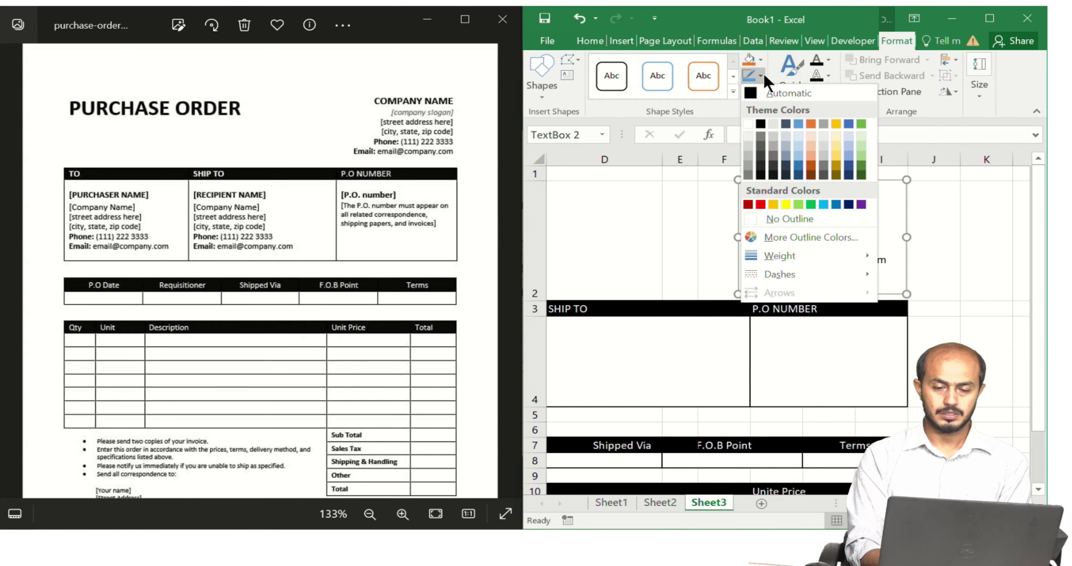
{"action": "left_click", "coordinate": [790, 218]}
- Enter the title "PURCHASE ORDER" in cell A2
{"action": "left_click", "coordinate": [630, 246]}
{"action": "key", "text": "Left"}
{"action": "key", "text": "Left"}
{"action": "key", "text": "Left"}
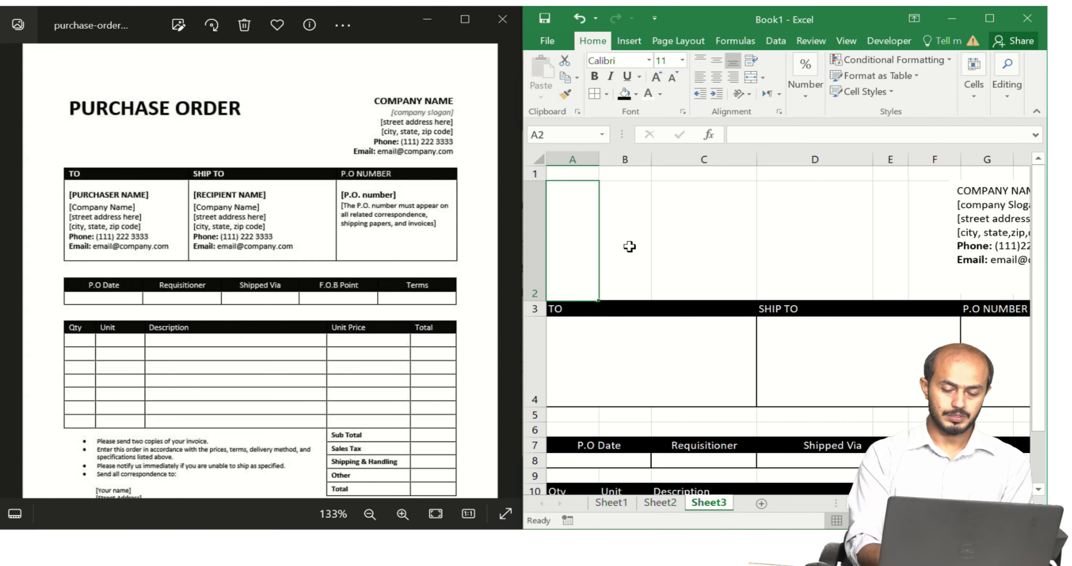
{"action": "type", "text": "PURCH"}
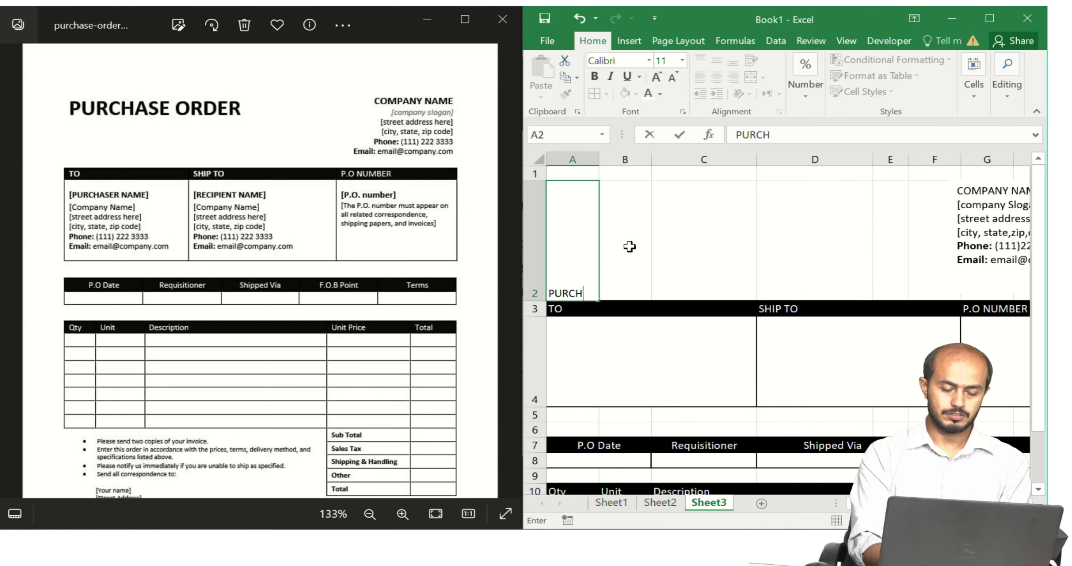
{"action": "type", "text": "ASE ORDER"}
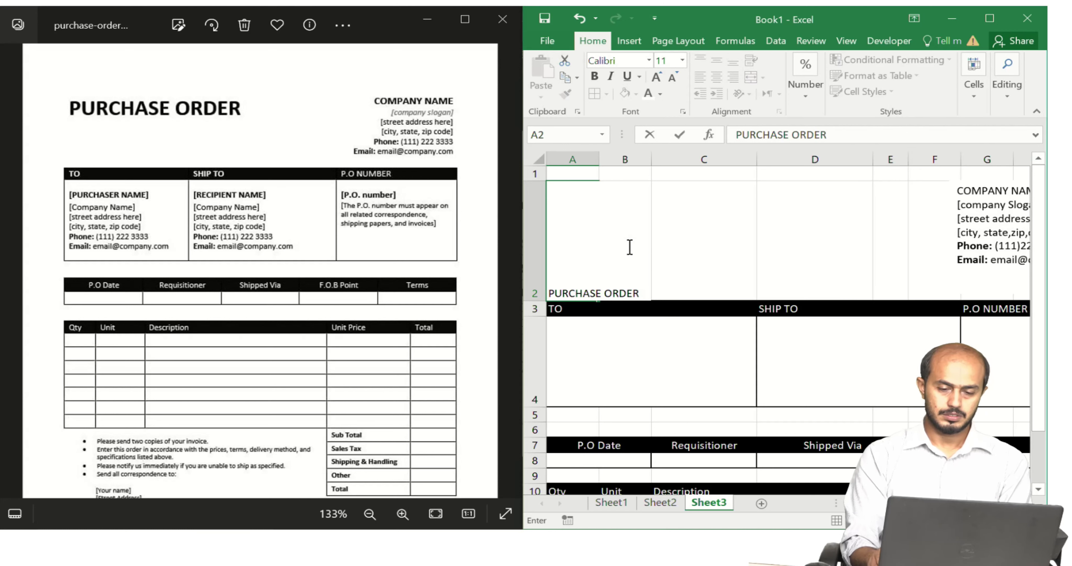
{"action": "key", "text": "Return"}
- Merge cells A2 to D2 and align the title to the left and vertically in the middle
{"action": "key", "text": "Right"}
{"action": "key", "text": "Up"}
{"action": "key", "text": "Left"}
{"action": "key", "text": "Left"}
{"action": "key", "text": "Left"}
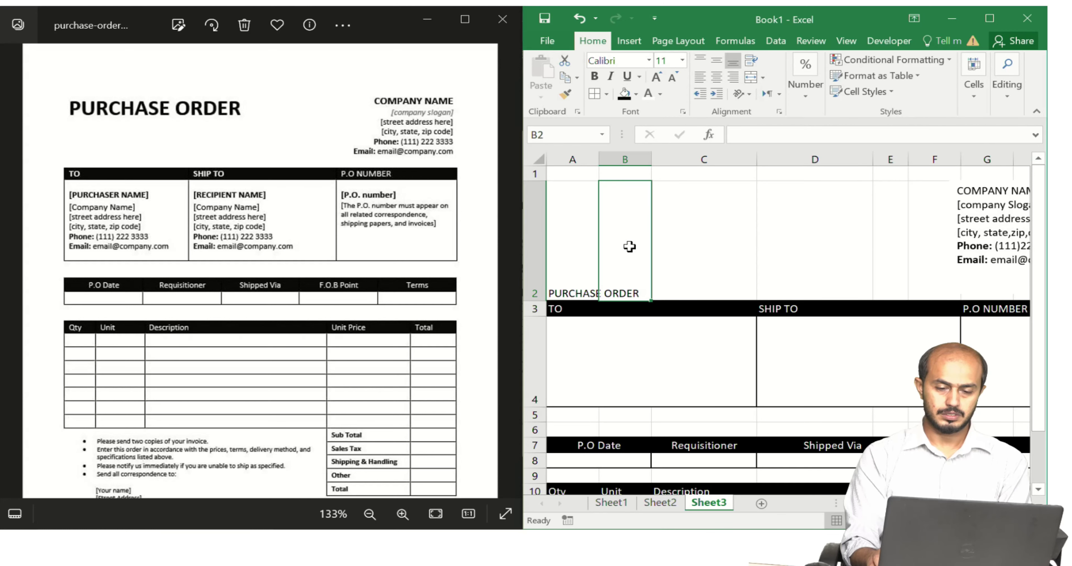
{"action": "key", "text": "shift+Right"}
{"action": "key", "text": "shift+Right"}
{"action": "key", "text": "shift+Right"}
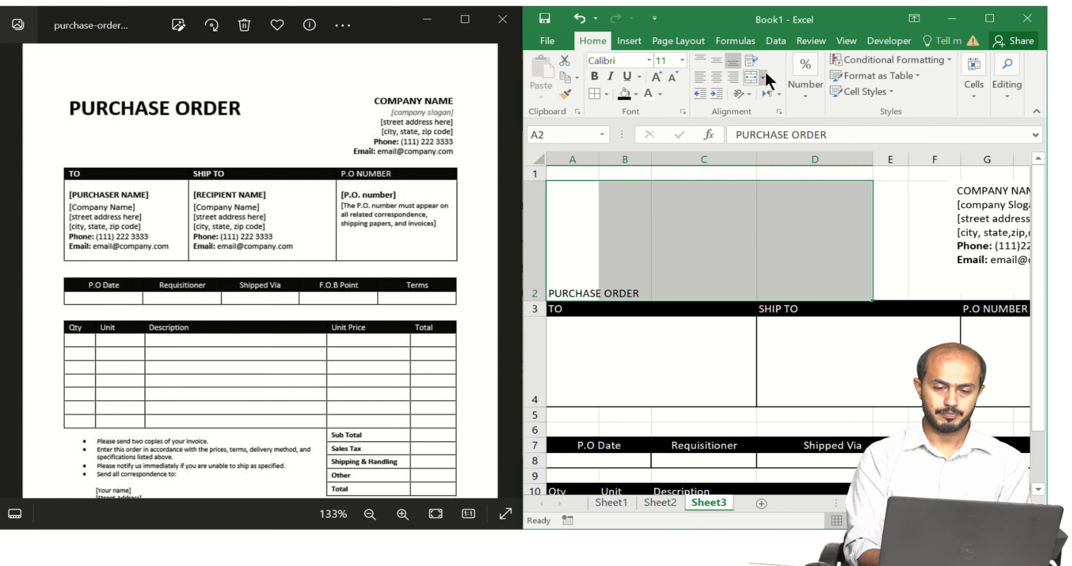
{"action": "left_click", "coordinate": [754, 77]}
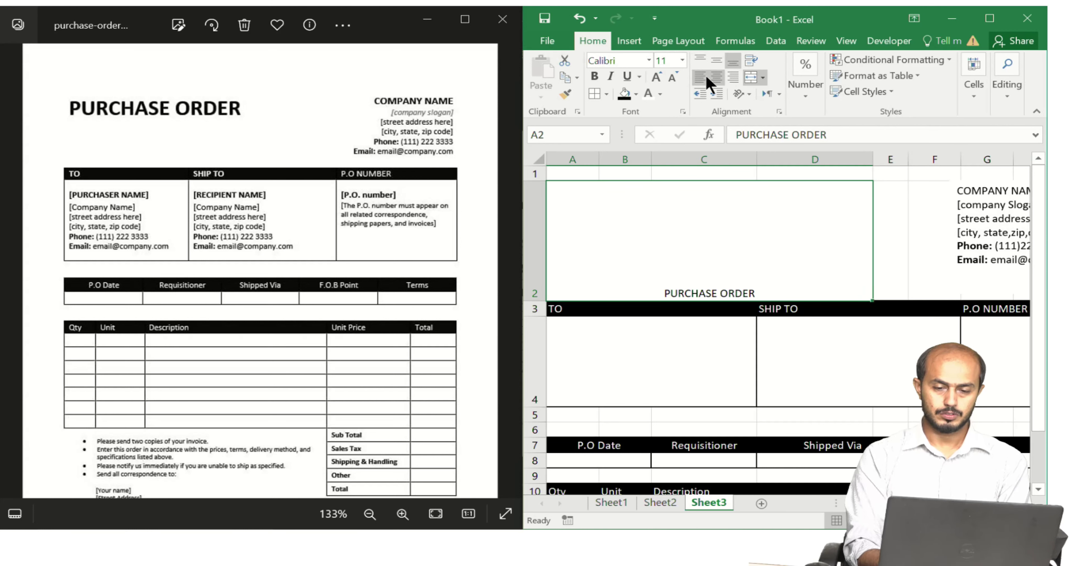
{"action": "left_click", "coordinate": [714, 62]}
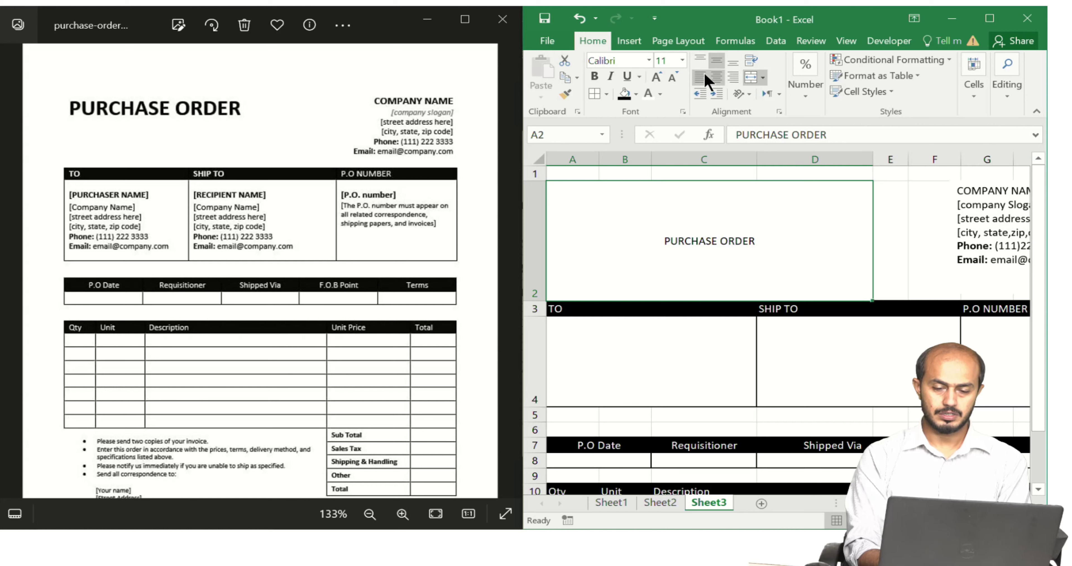
{"action": "left_click", "coordinate": [705, 72]}
- Make the "PURCHASE ORDER" title bold and set its font size to 26
{"action": "left_click", "coordinate": [596, 77]}
{"action": "left_click", "coordinate": [662, 75]}
{"action": "left_click", "coordinate": [662, 75]}
{"action": "left_click", "coordinate": [662, 74]}
{"action": "left_click", "coordinate": [662, 74]}
{"action": "left_click", "coordinate": [662, 75]}
{"action": "left_click", "coordinate": [661, 74]}
{"action": "left_click", "coordinate": [662, 74]}
{"action": "left_click", "coordinate": [661, 75]}
{"action": "left_click", "coordinate": [662, 75]}
{"action": "left_click", "coordinate": [662, 74]}
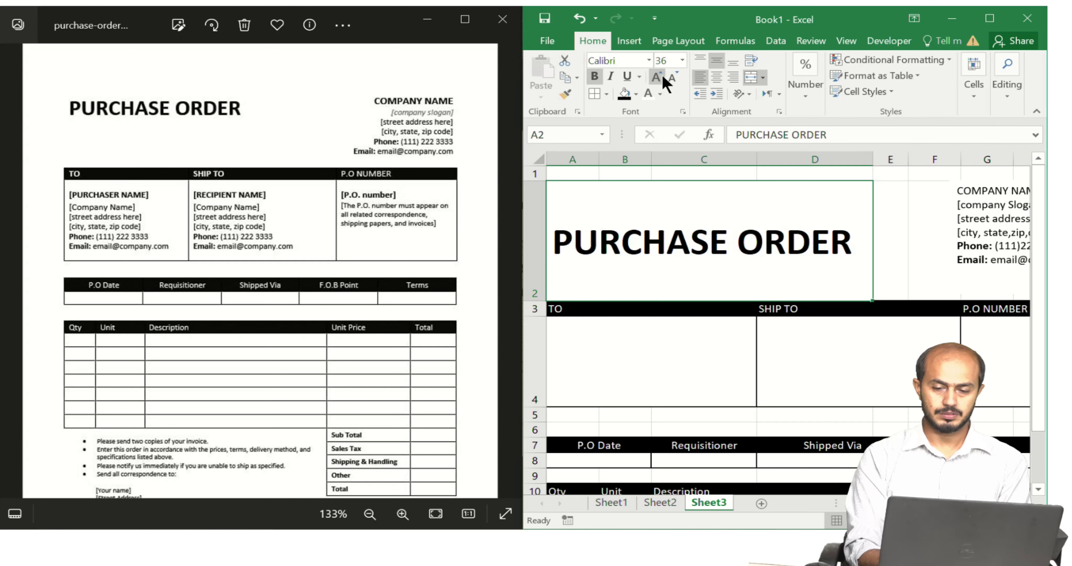
{"action": "left_click", "coordinate": [673, 77]}
{"action": "left_click", "coordinate": [673, 77]}
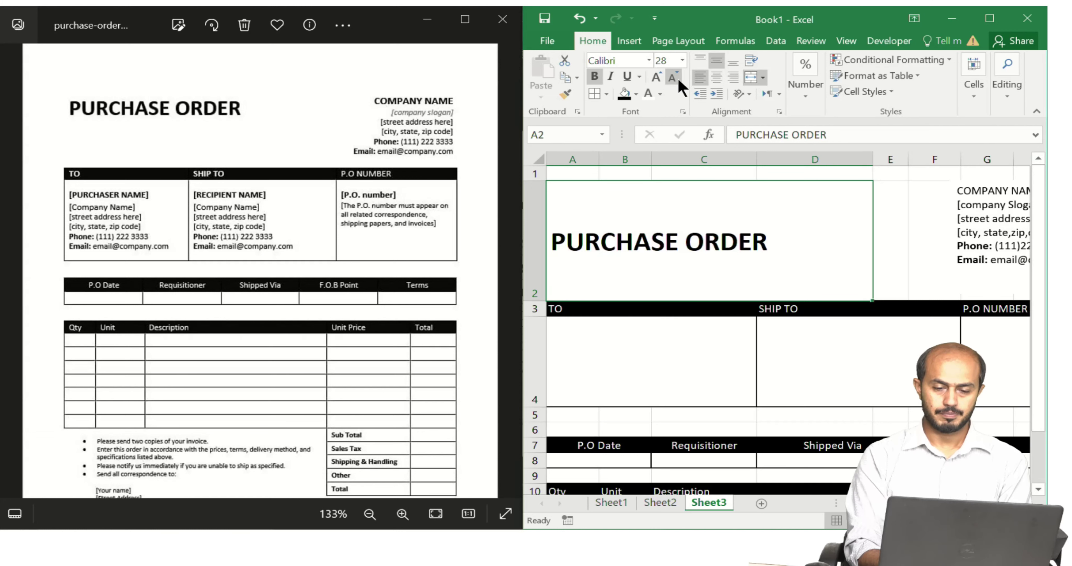
{"action": "left_click", "coordinate": [826, 322]}
{"action": "left_click", "coordinate": [736, 266]}
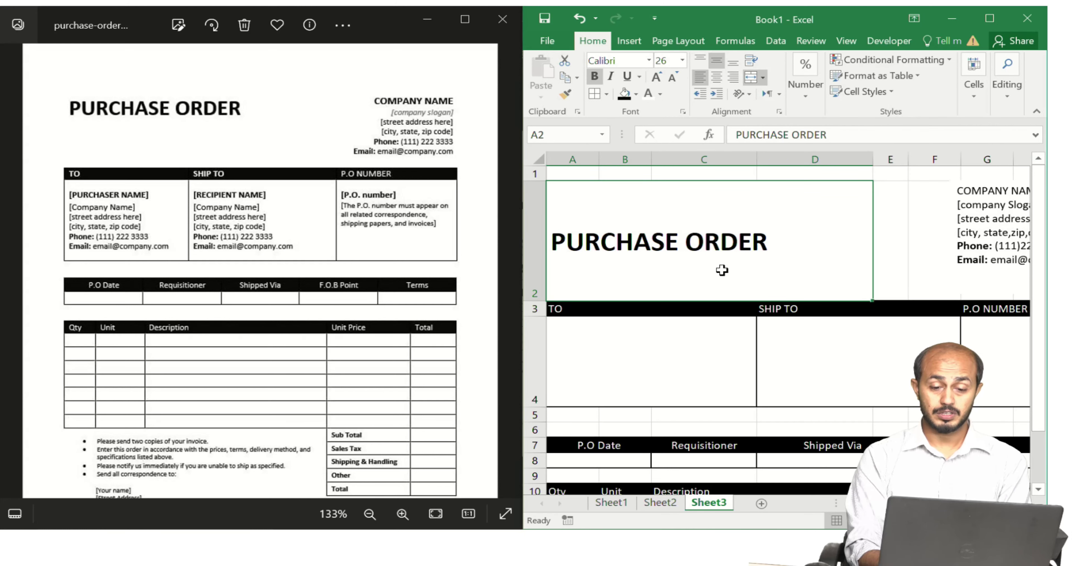
- Print the sheet to a PDF file named "purchase order" in the Documents folder
{"action": "left_click", "coordinate": [682, 370]}
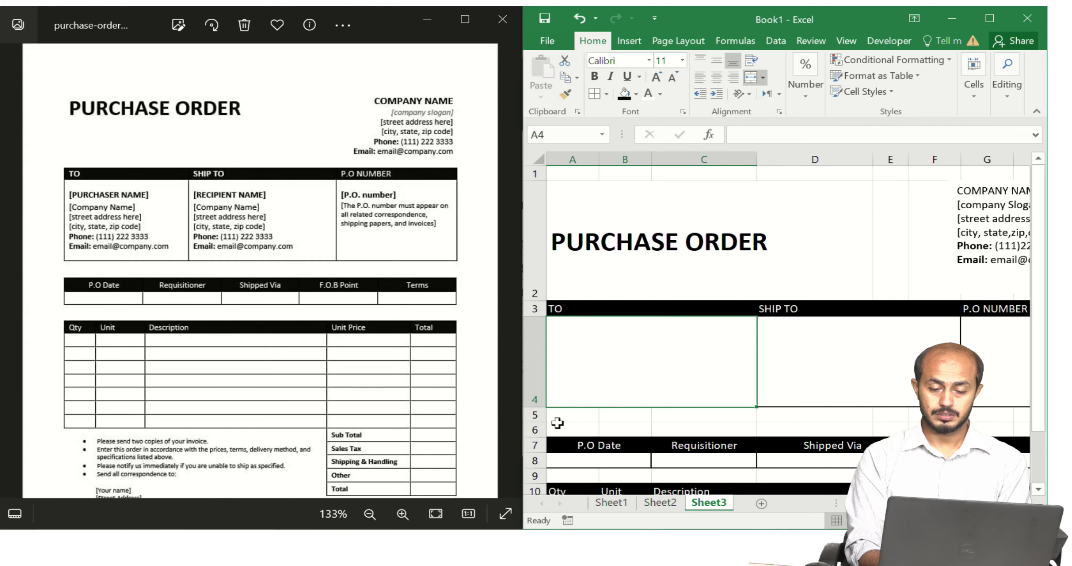
{"action": "key", "text": "ctrl+p"}
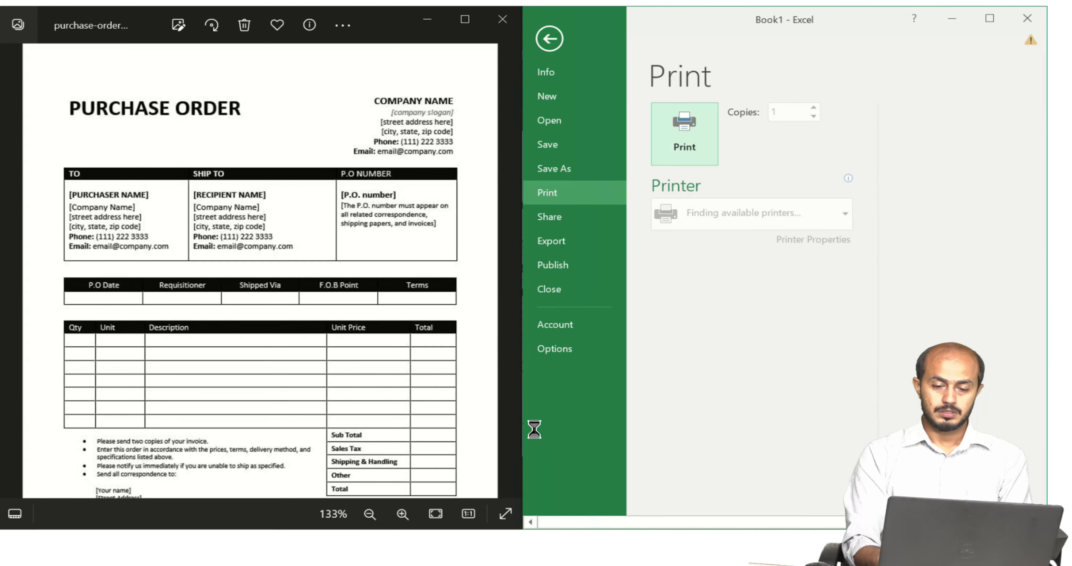
{"action": "left_click", "coordinate": [667, 146]}
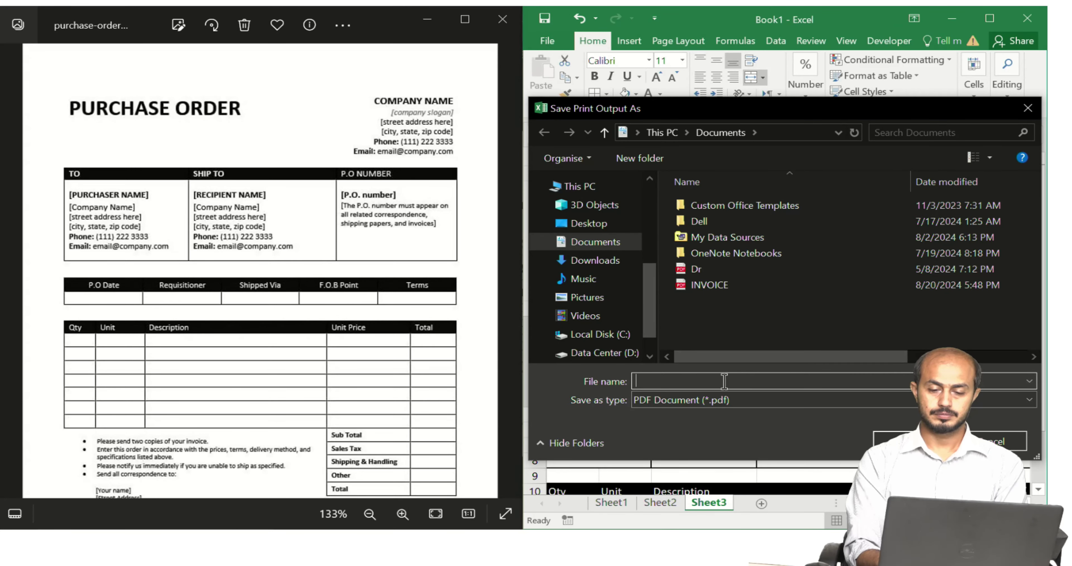
{"action": "type", "text": "pu"}
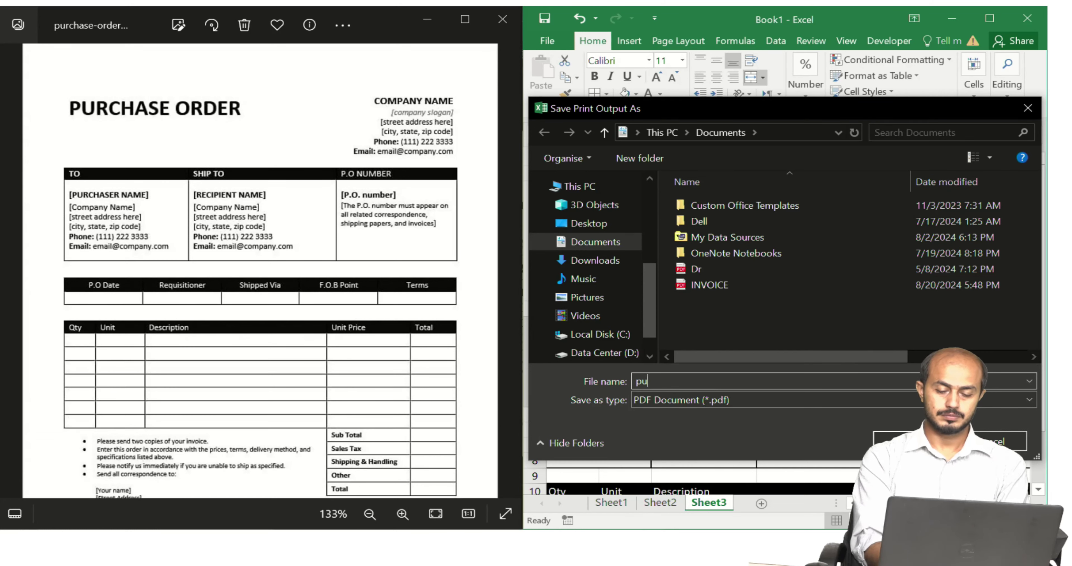
{"action": "type", "text": "rchase order"}
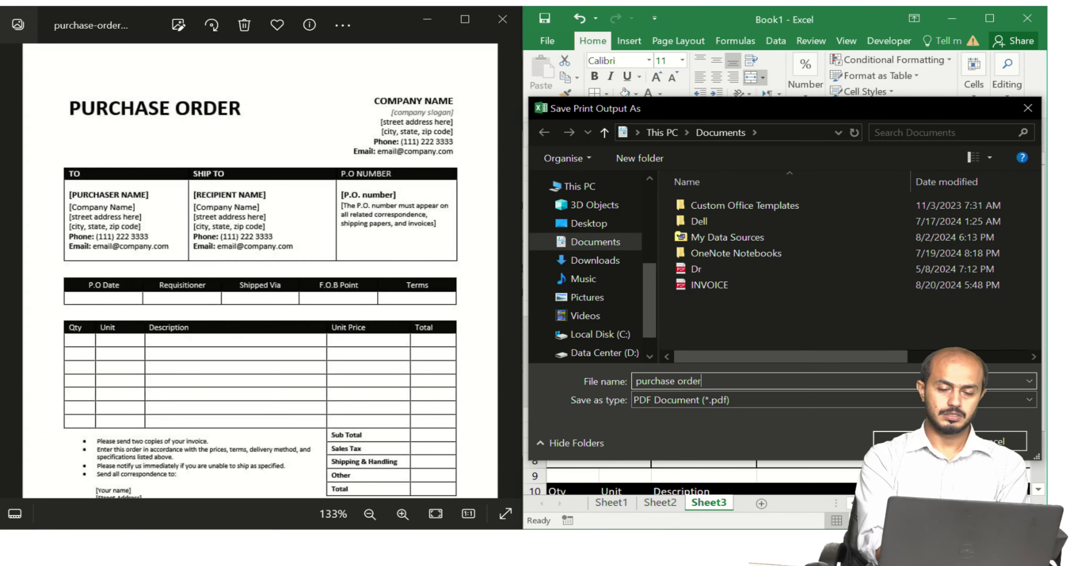
{"action": "key", "text": "Return"}
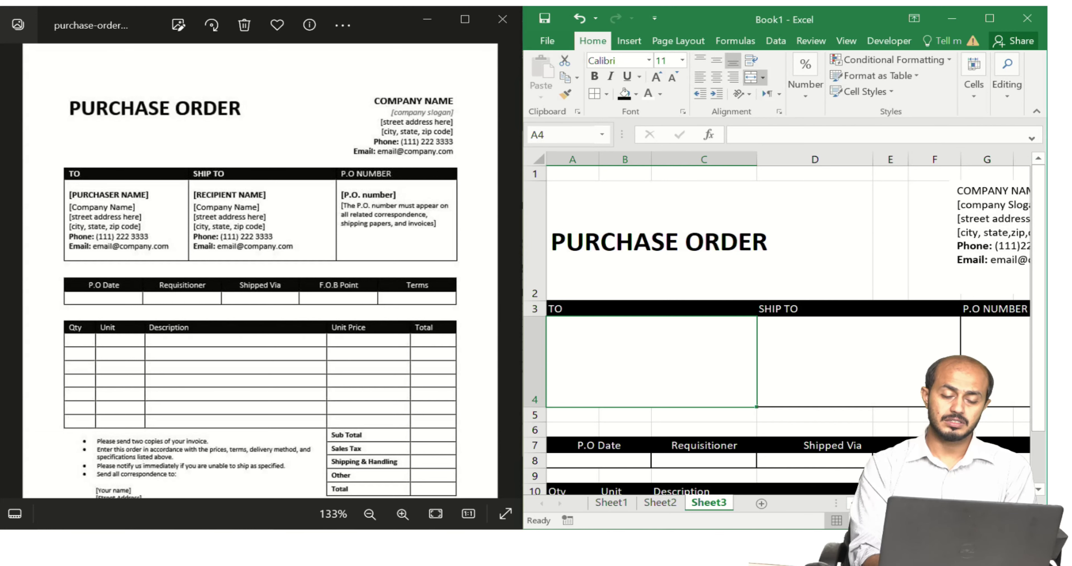
- Open the "purchase order" PDF from File Explorer's recent files and examine how the template fits the page
{"action": "left_click", "coordinate": [336, 543]}
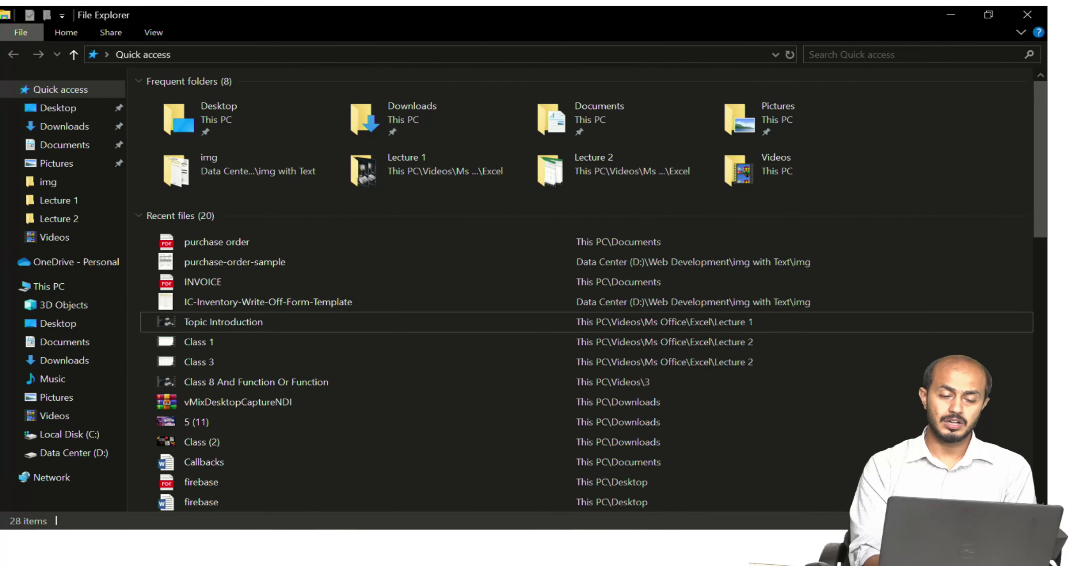
{"action": "double_click", "coordinate": [323, 245]}
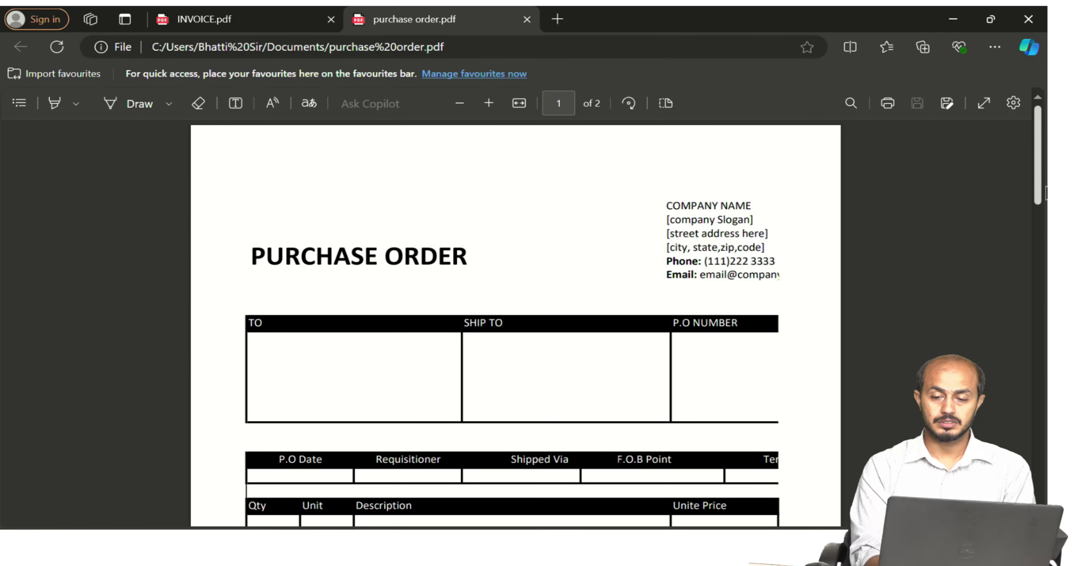
{"action": "scroll", "coordinate": [1043, 198], "scroll_direction": "down", "scroll_amount": 9}
{"action": "scroll", "coordinate": [1043, 198], "scroll_direction": "up", "scroll_amount": 7}
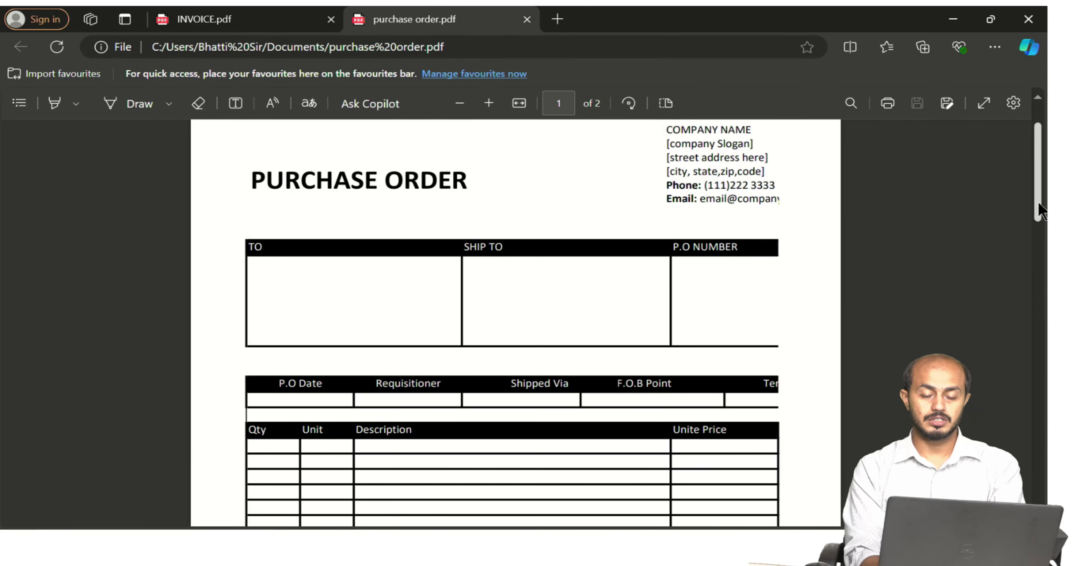
- Switch back to the workbook in Excel, maximize its window and set the print margins to Narrow
{"action": "key", "text": "alt+Tab"}
{"action": "key", "text": "alt+Tab"}
{"action": "left_click", "coordinate": [740, 188]}
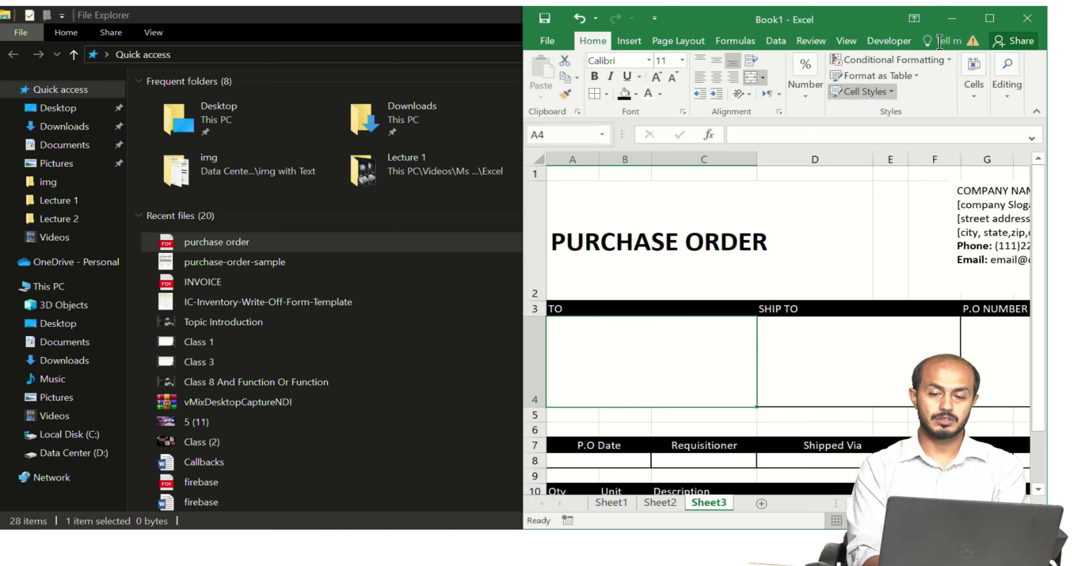
{"action": "left_click", "coordinate": [999, 22]}
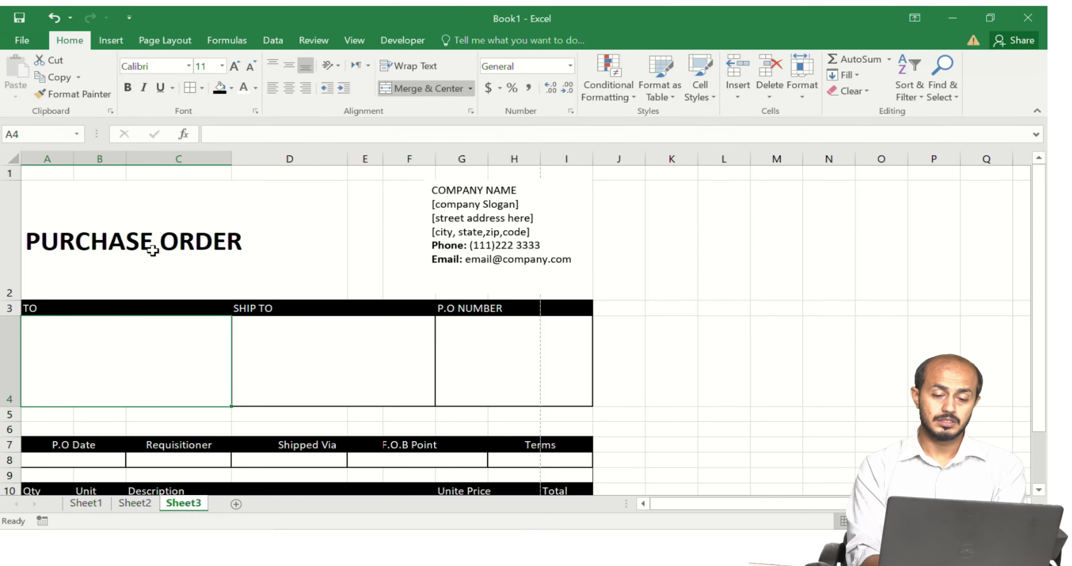
{"action": "left_click", "coordinate": [23, 41]}
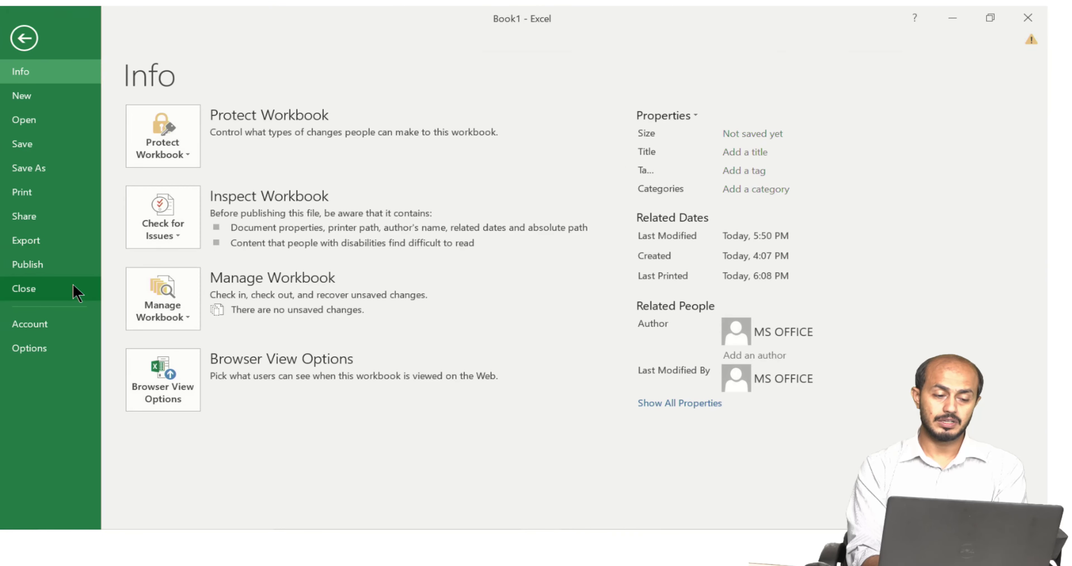
{"action": "left_click", "coordinate": [52, 192]}
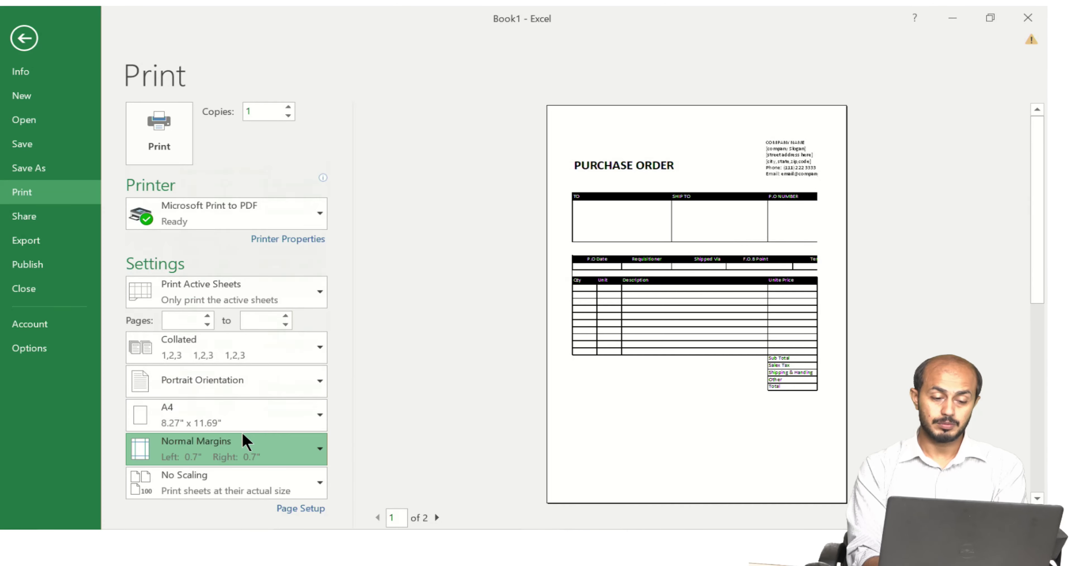
{"action": "left_click", "coordinate": [242, 446]}
{"action": "left_click", "coordinate": [241, 389]}
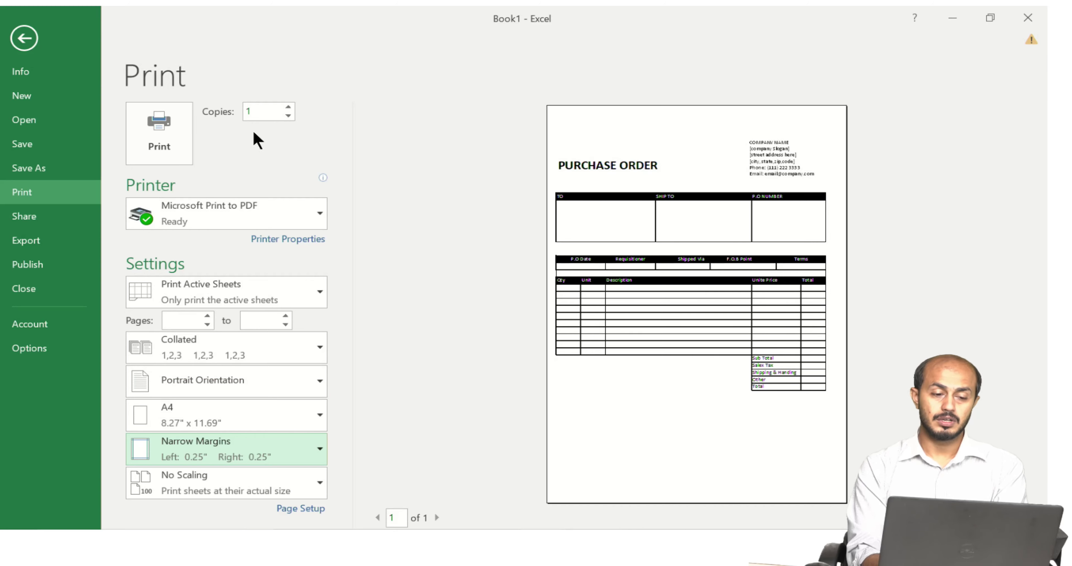
- Print the sheet to PDF, replacing the existing "purchase order" file in Documents
{"action": "left_click", "coordinate": [160, 133]}
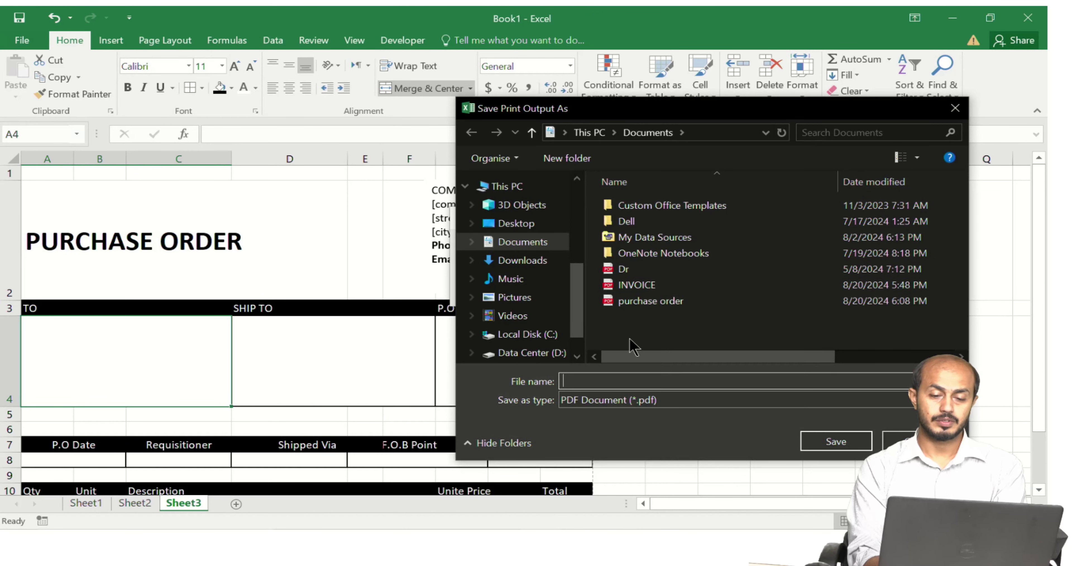
{"action": "left_click", "coordinate": [674, 301]}
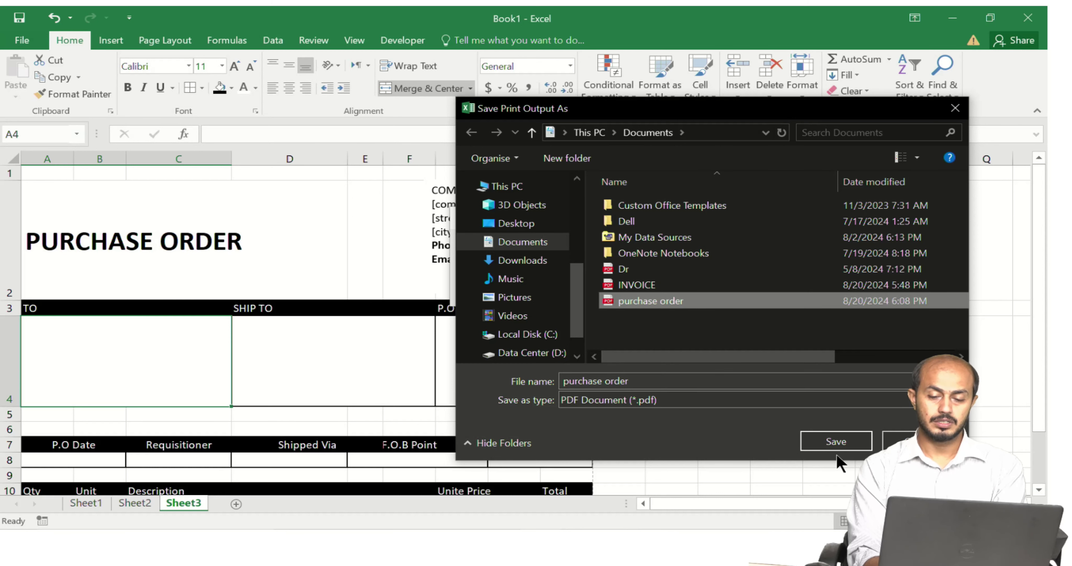
{"action": "left_click", "coordinate": [837, 441]}
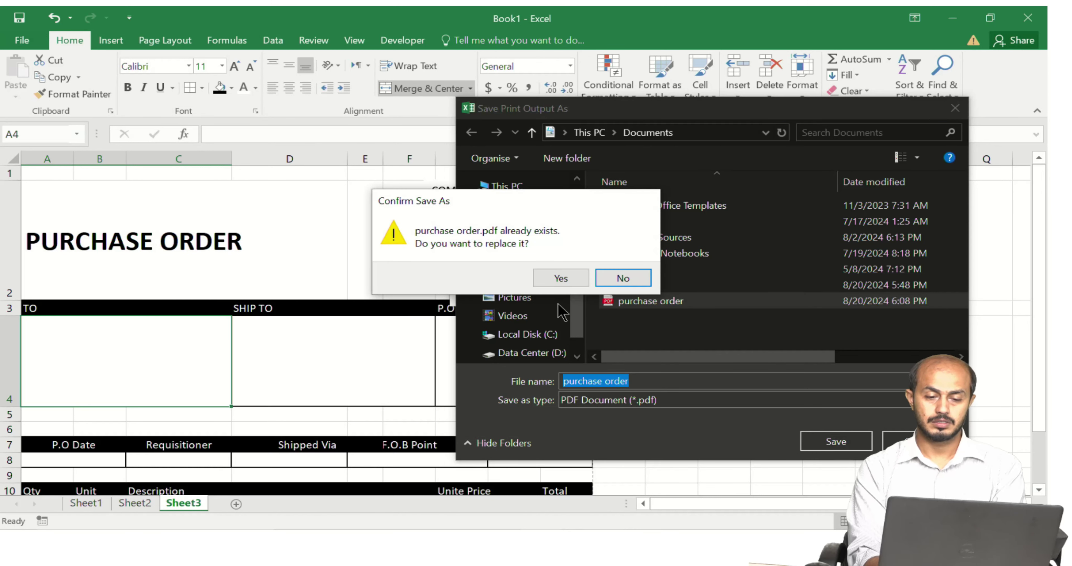
{"action": "left_click", "coordinate": [561, 278]}
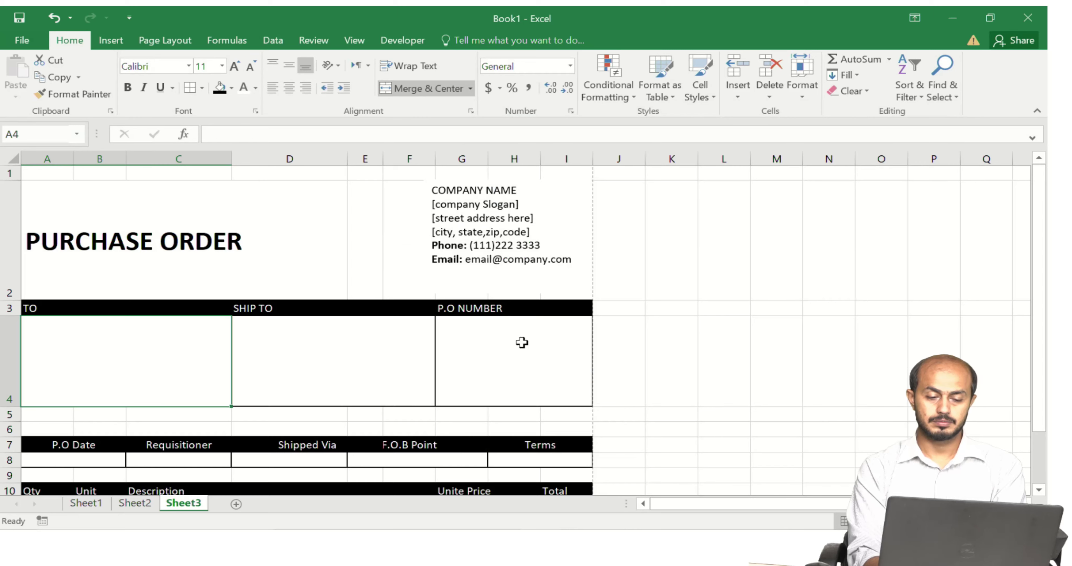
- Reopen the replaced "purchase order" PDF from File Explorer and check the page from header to totals
{"action": "left_click", "coordinate": [348, 543]}
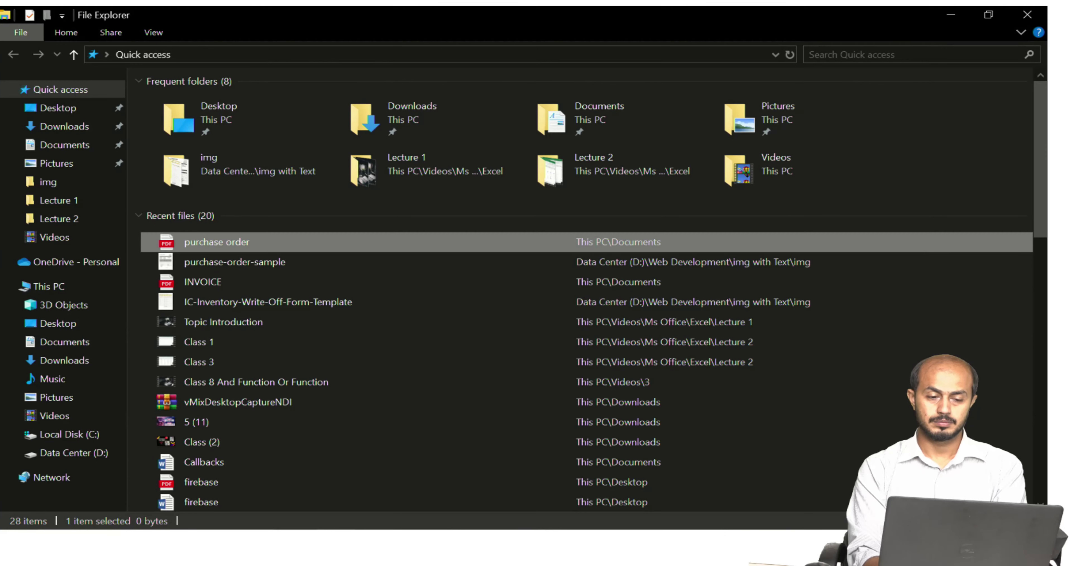
{"action": "double_click", "coordinate": [304, 242]}
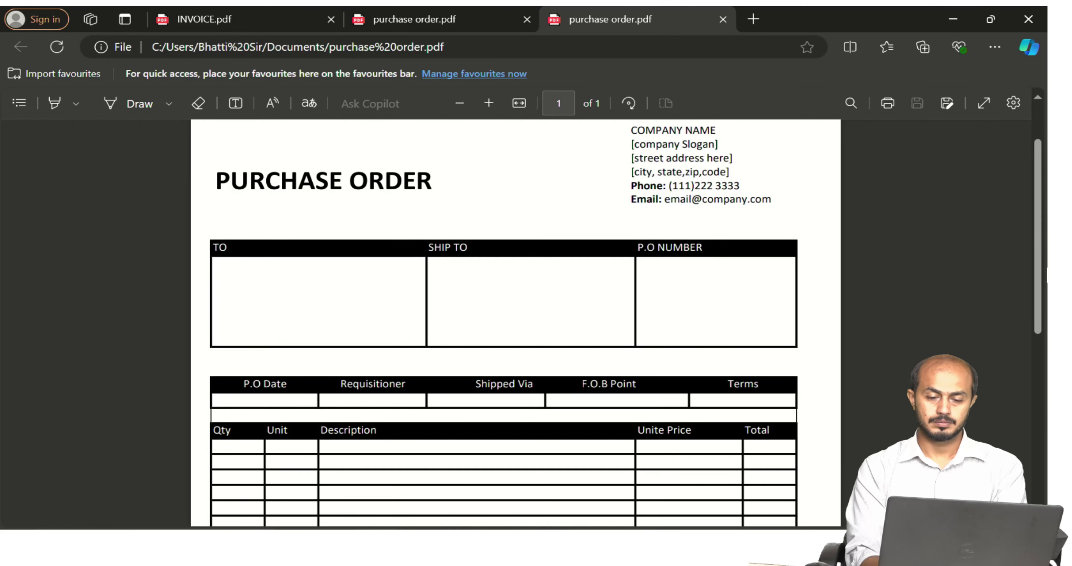
{"action": "left_click_drag", "start_coordinate": [1033, 236], "coordinate": [1032, 337]}
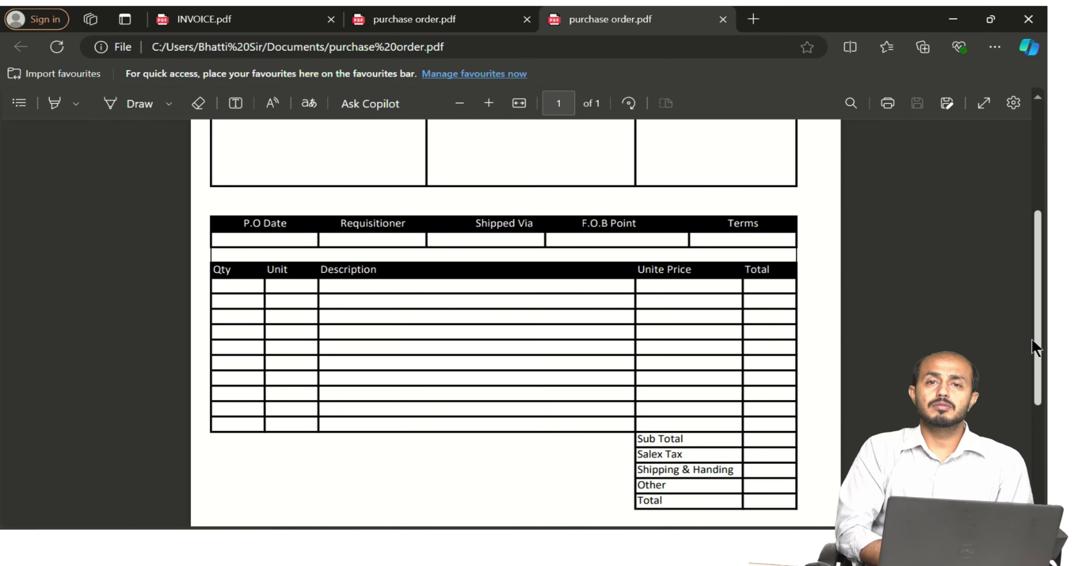